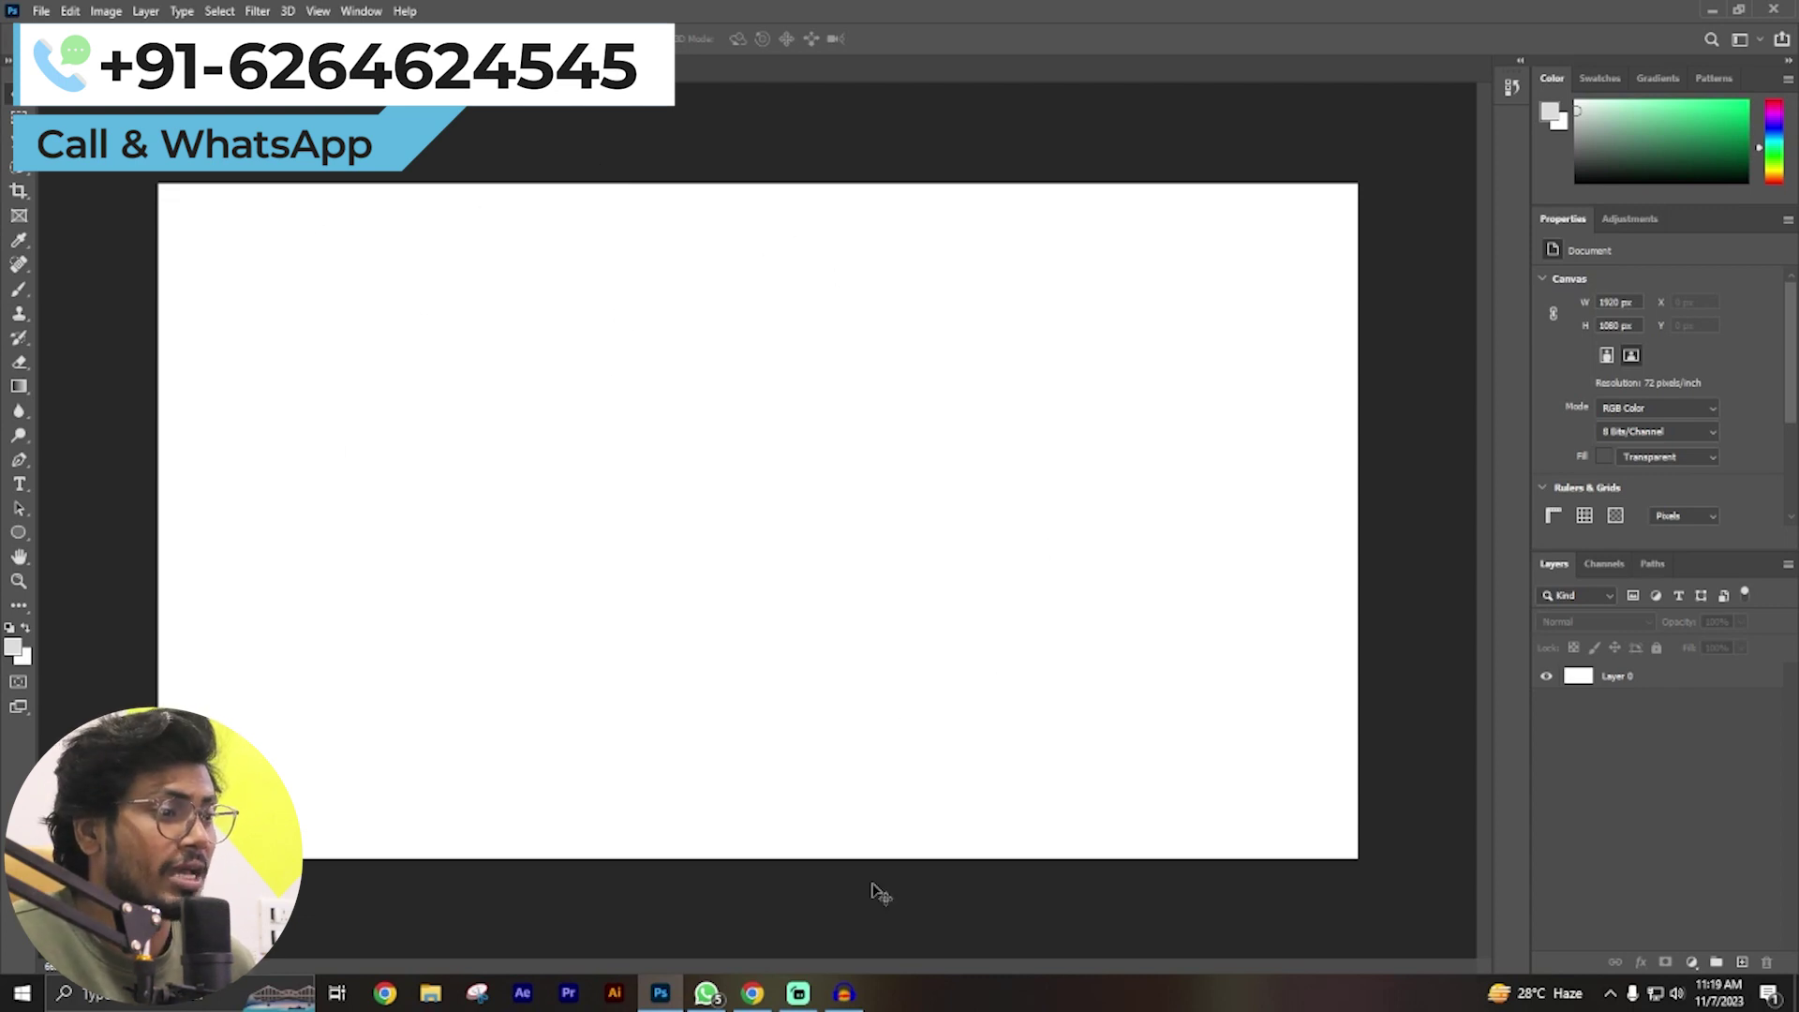
# Leave the blank 1920×1080 canvas and bring up the browser showing the HD Putin thumbnail.
pyautogui.click(753, 993)
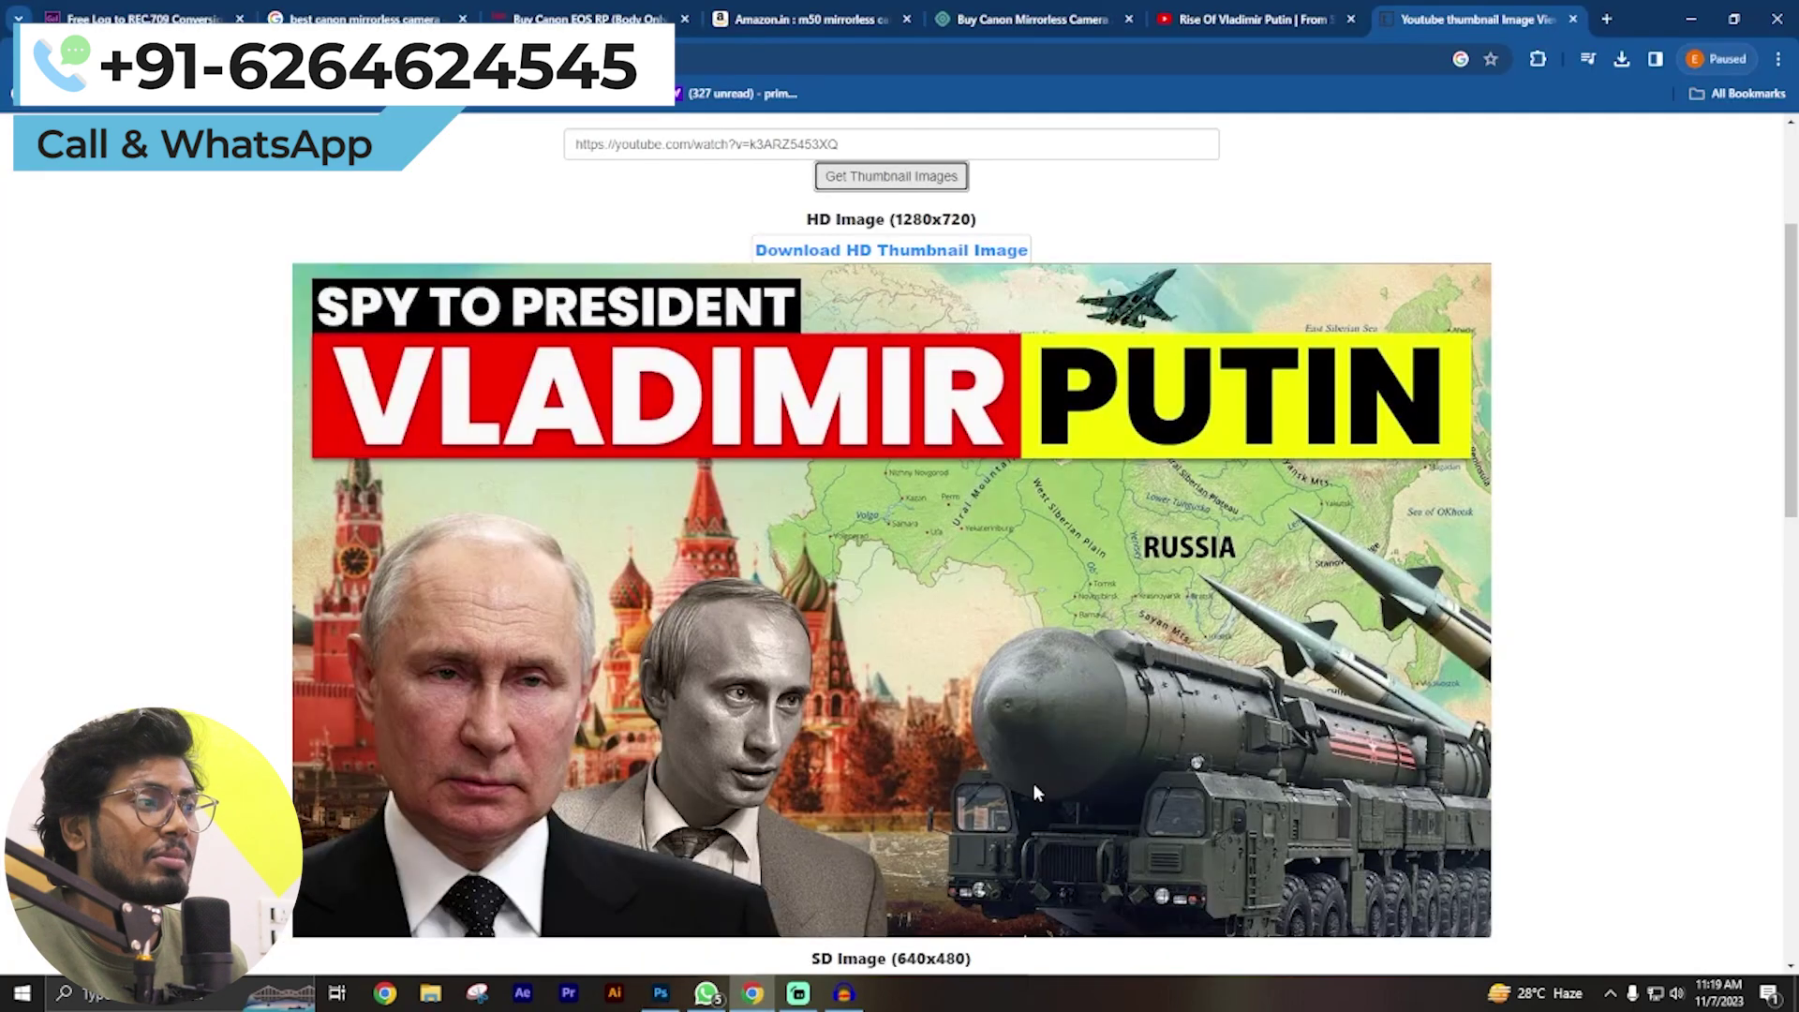
# Copy the HD Putin thumbnail from the grabber page and paste it into the Photoshop canvas.
pyautogui.moveTo(1791, 354); pyautogui.dragTo(1791, 371)
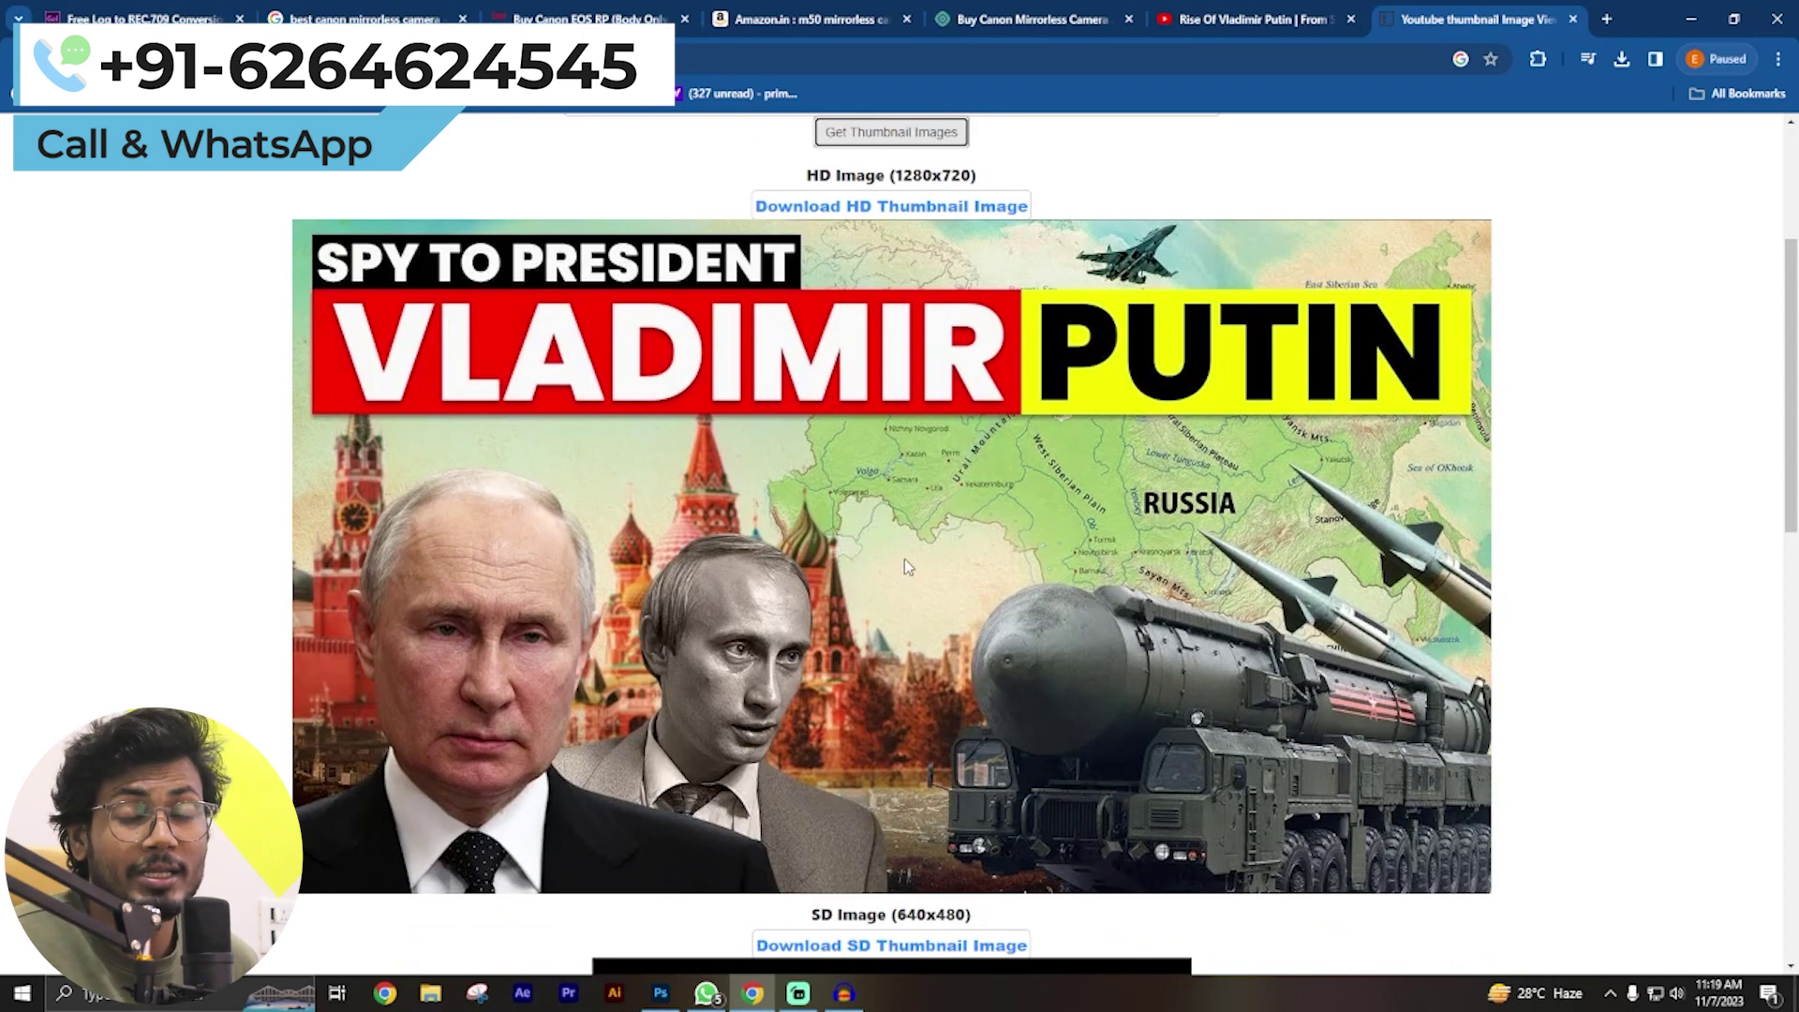
pyautogui.rightClick(764, 448)
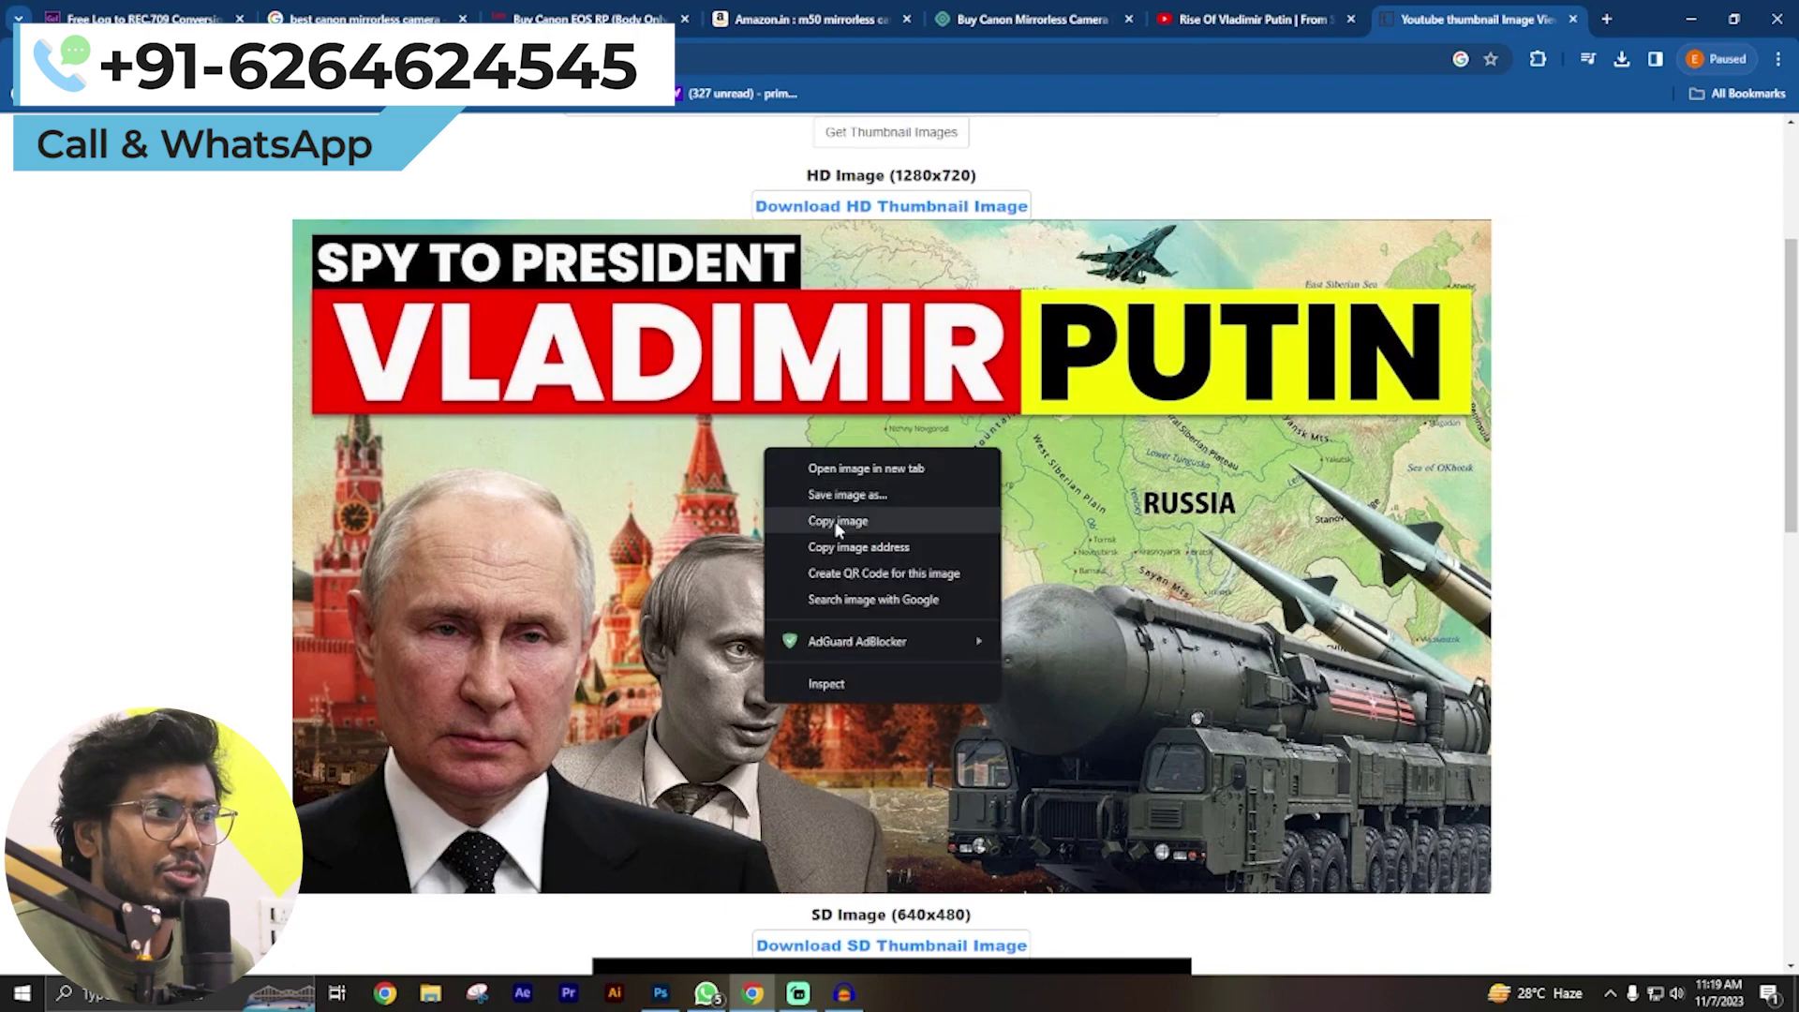
pyautogui.click(835, 521)
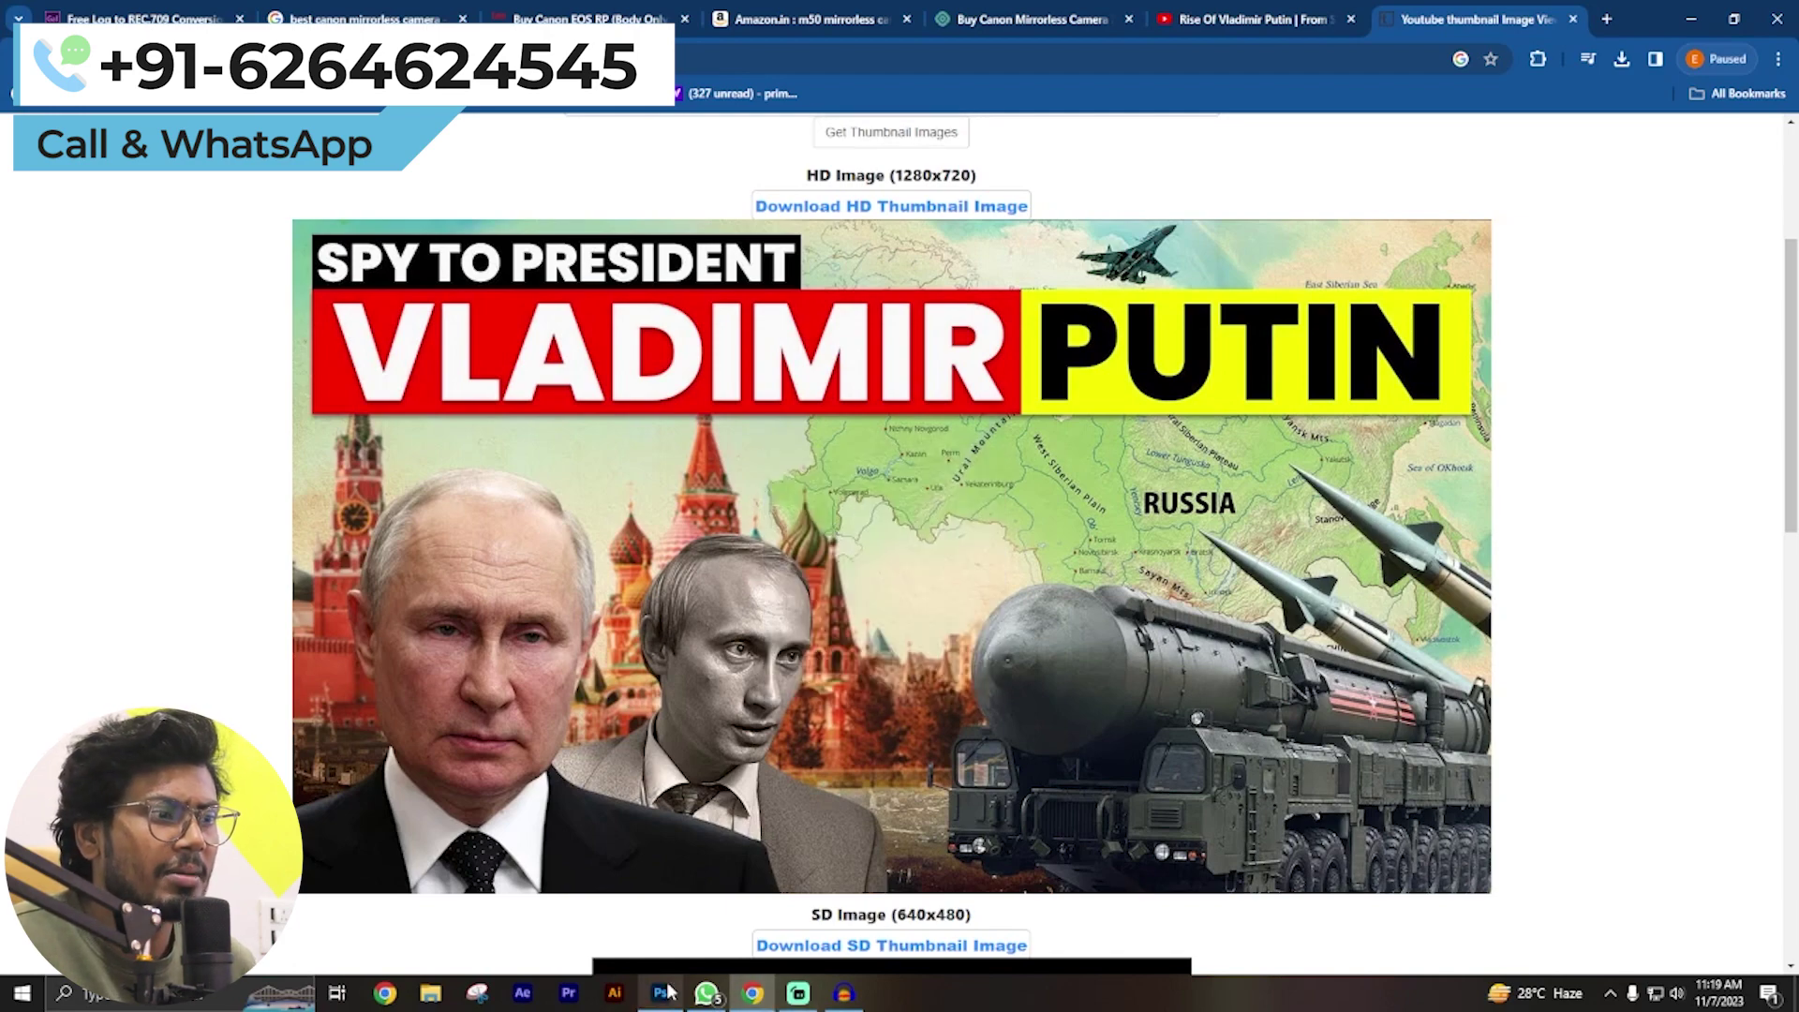
pyautogui.click(660, 993)
pyautogui.hotkey('ctrl', 'v')
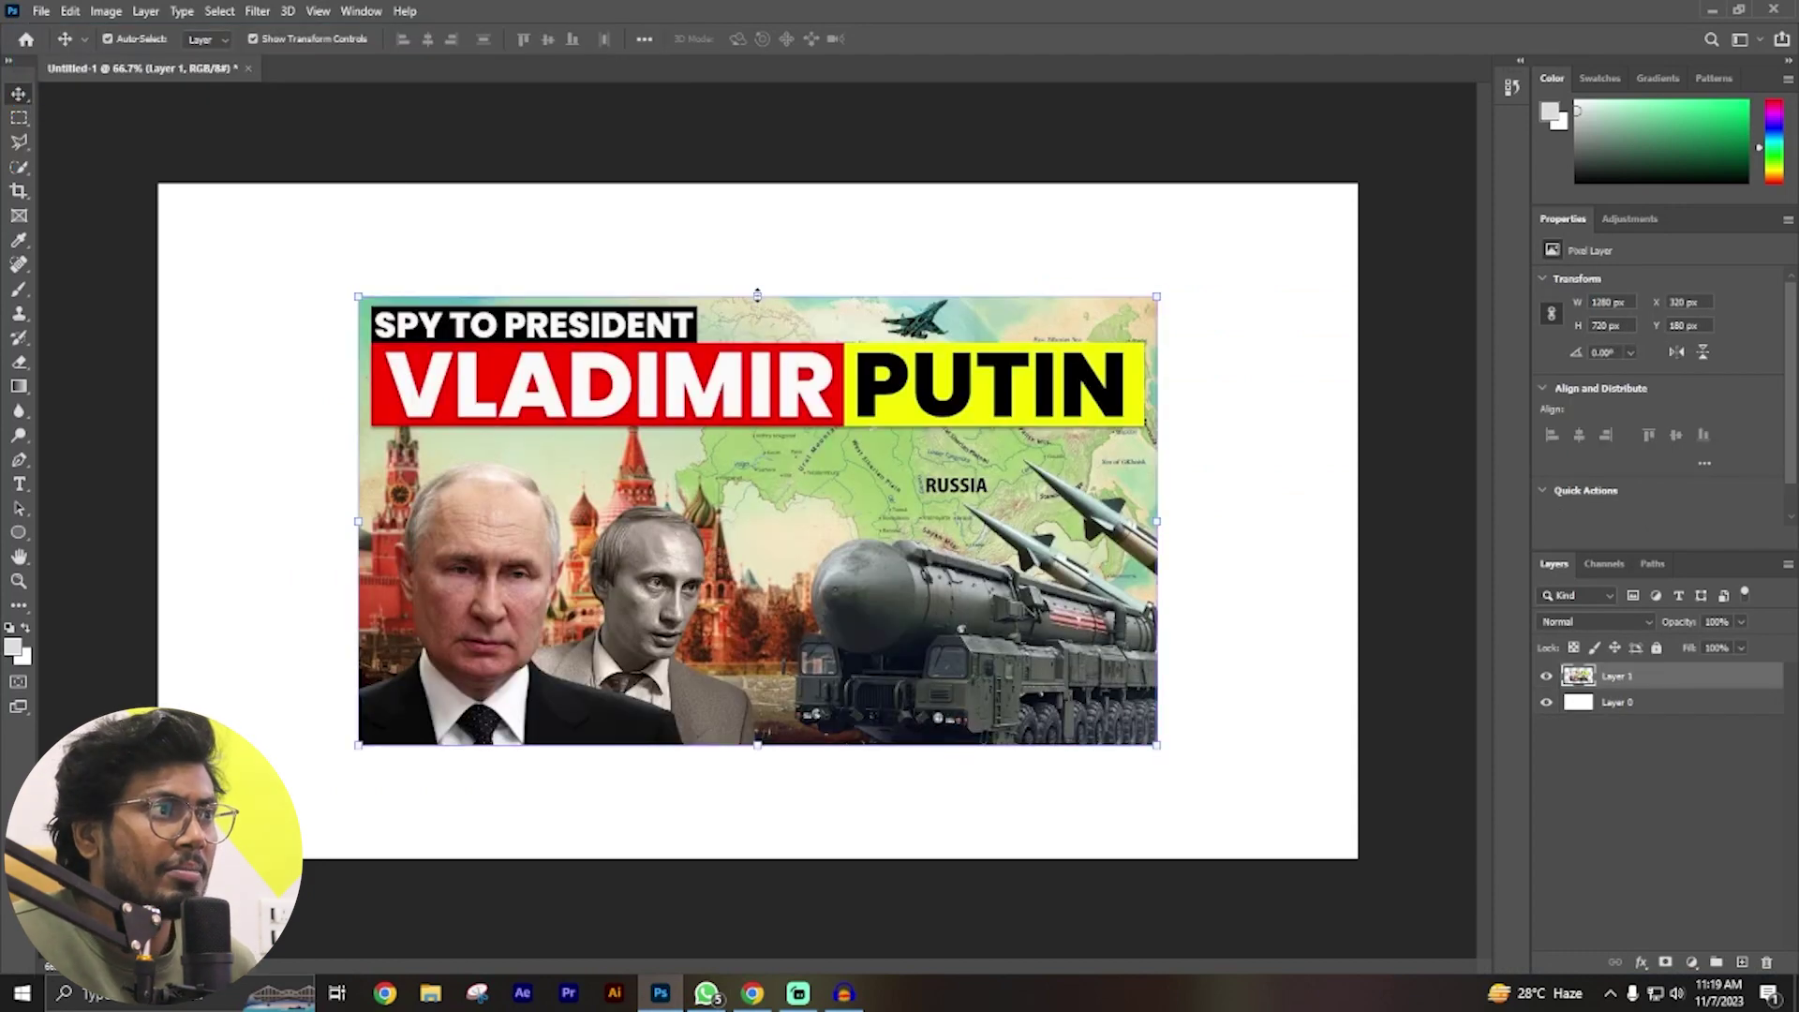
# Stretch the pasted thumbnail with Free Transform to fill the 1920×1080 canvas, then return to the browser.
pyautogui.hotkey('ctrl', 't')
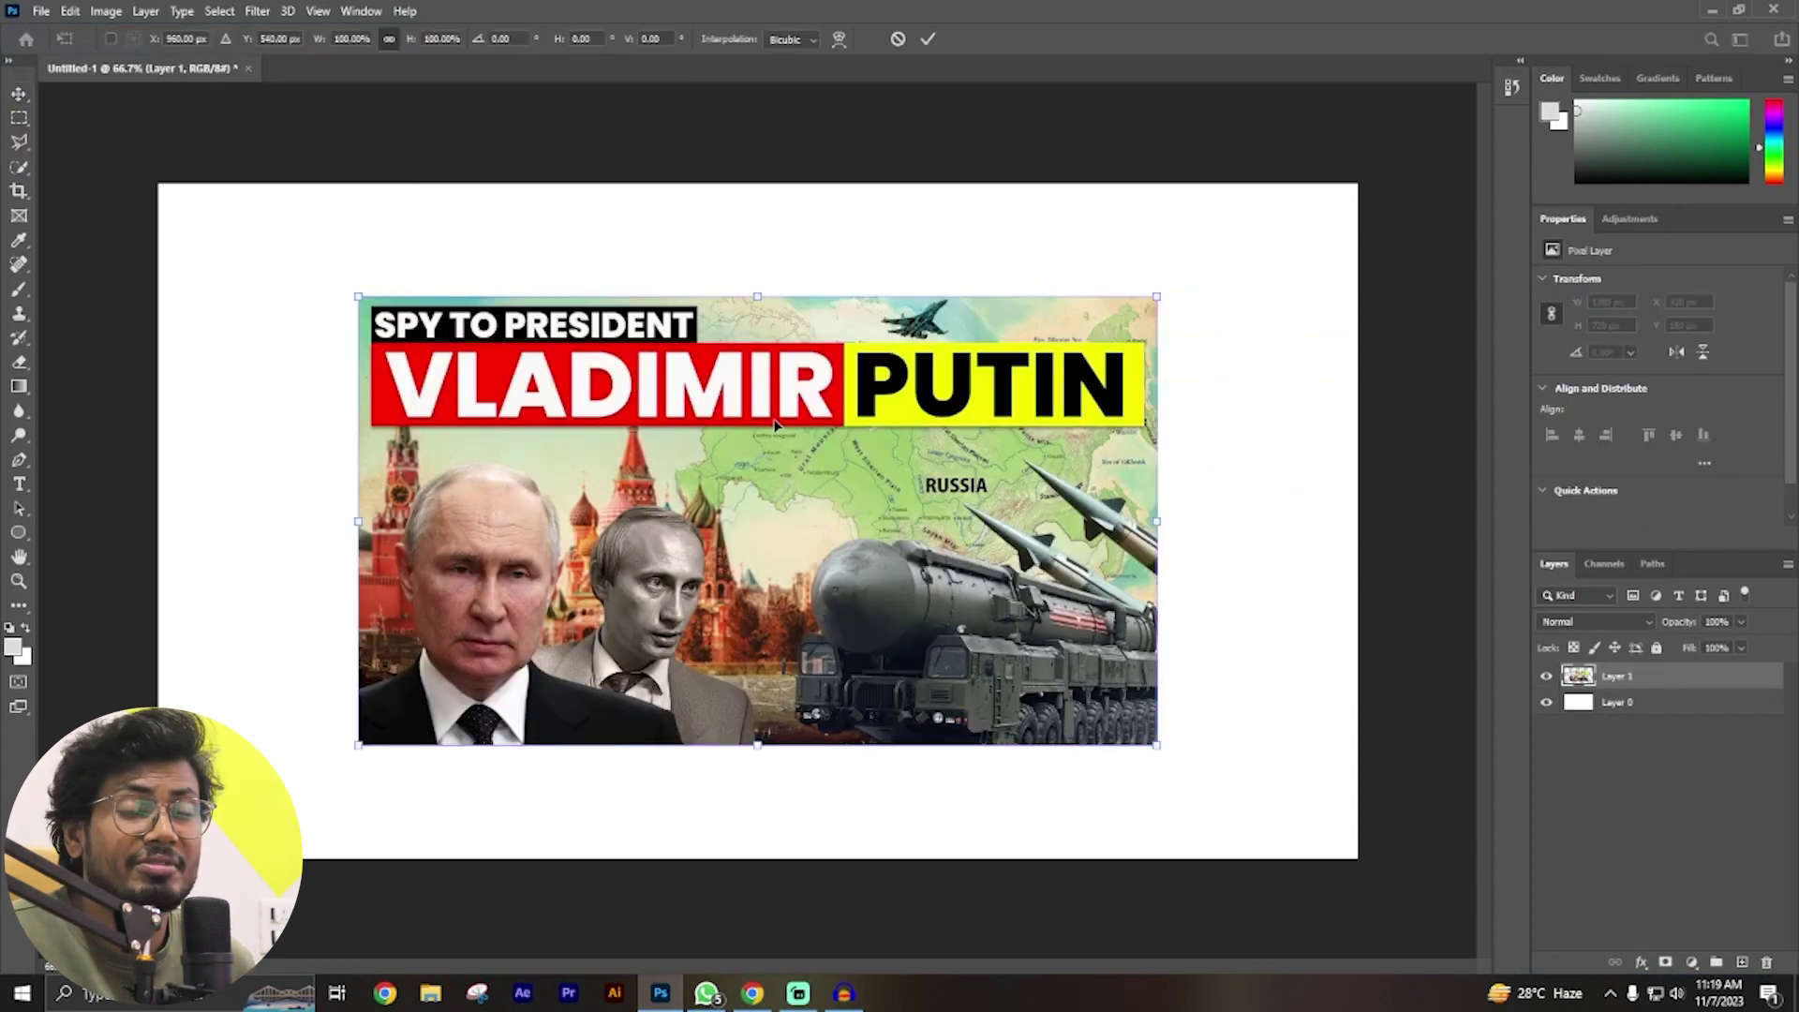
pyautogui.moveTo(758, 298); pyautogui.dragTo(759, 183)
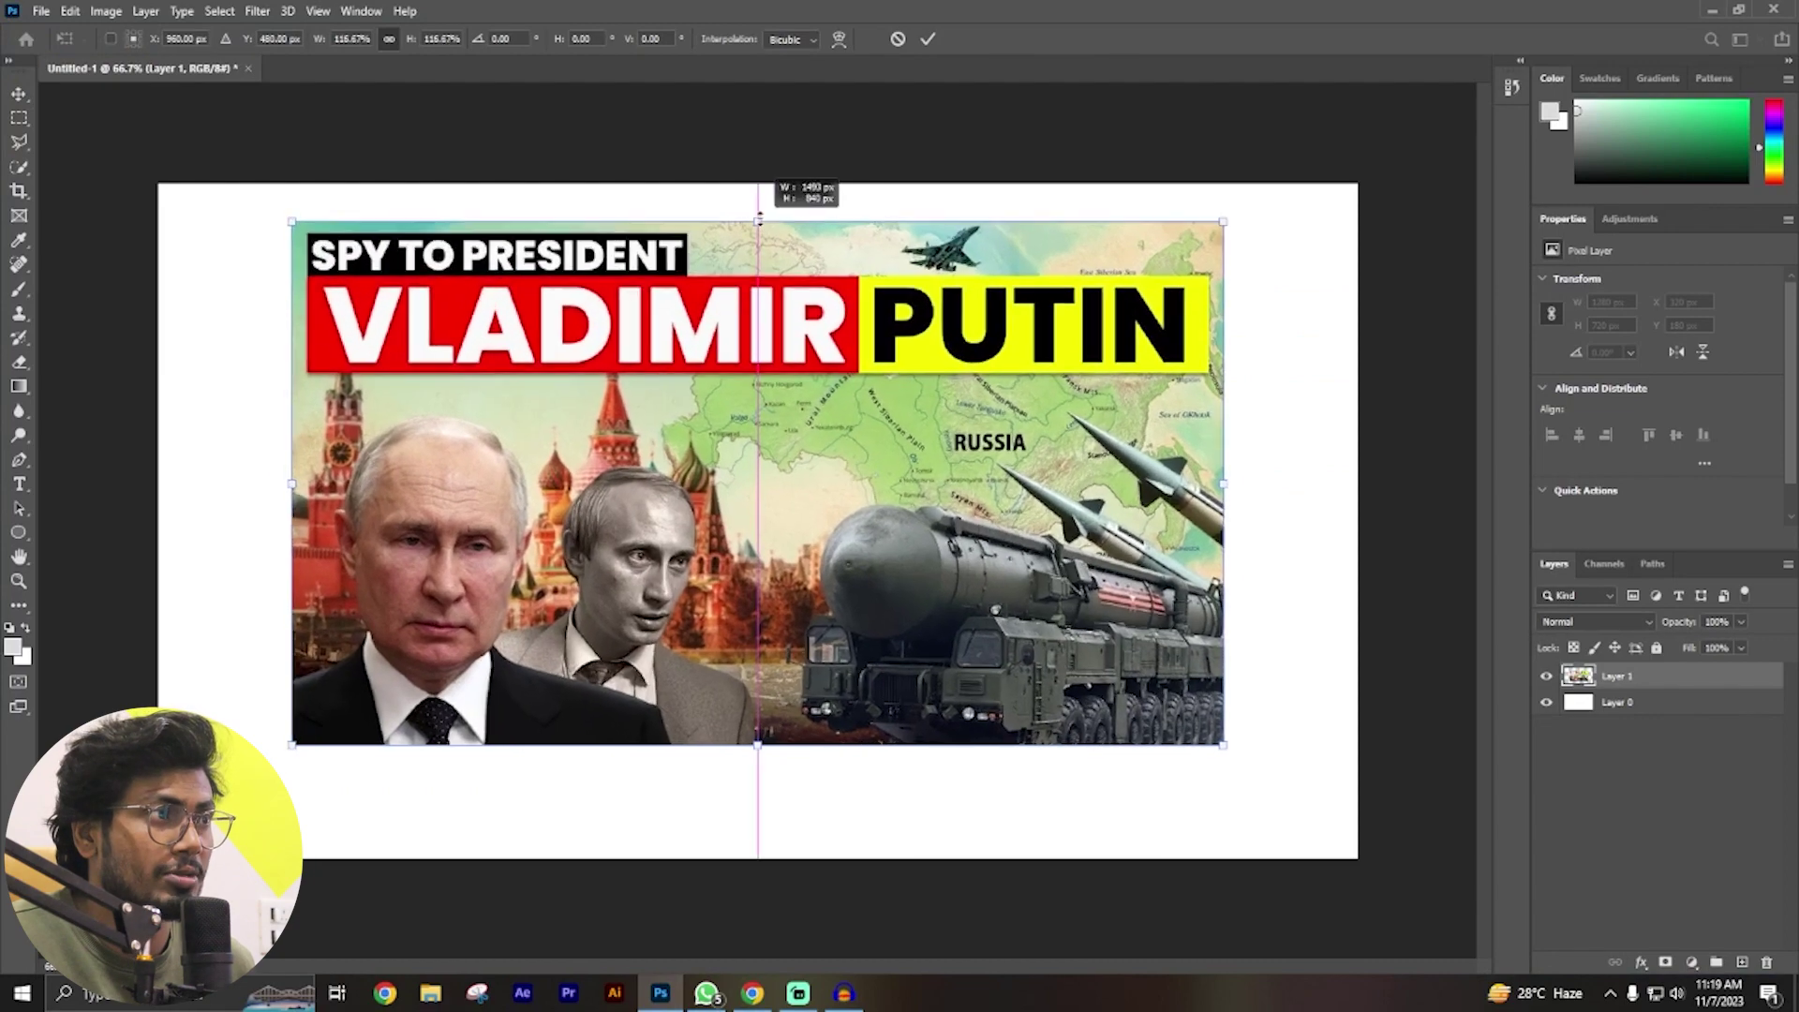
pyautogui.moveTo(757, 746); pyautogui.dragTo(758, 857)
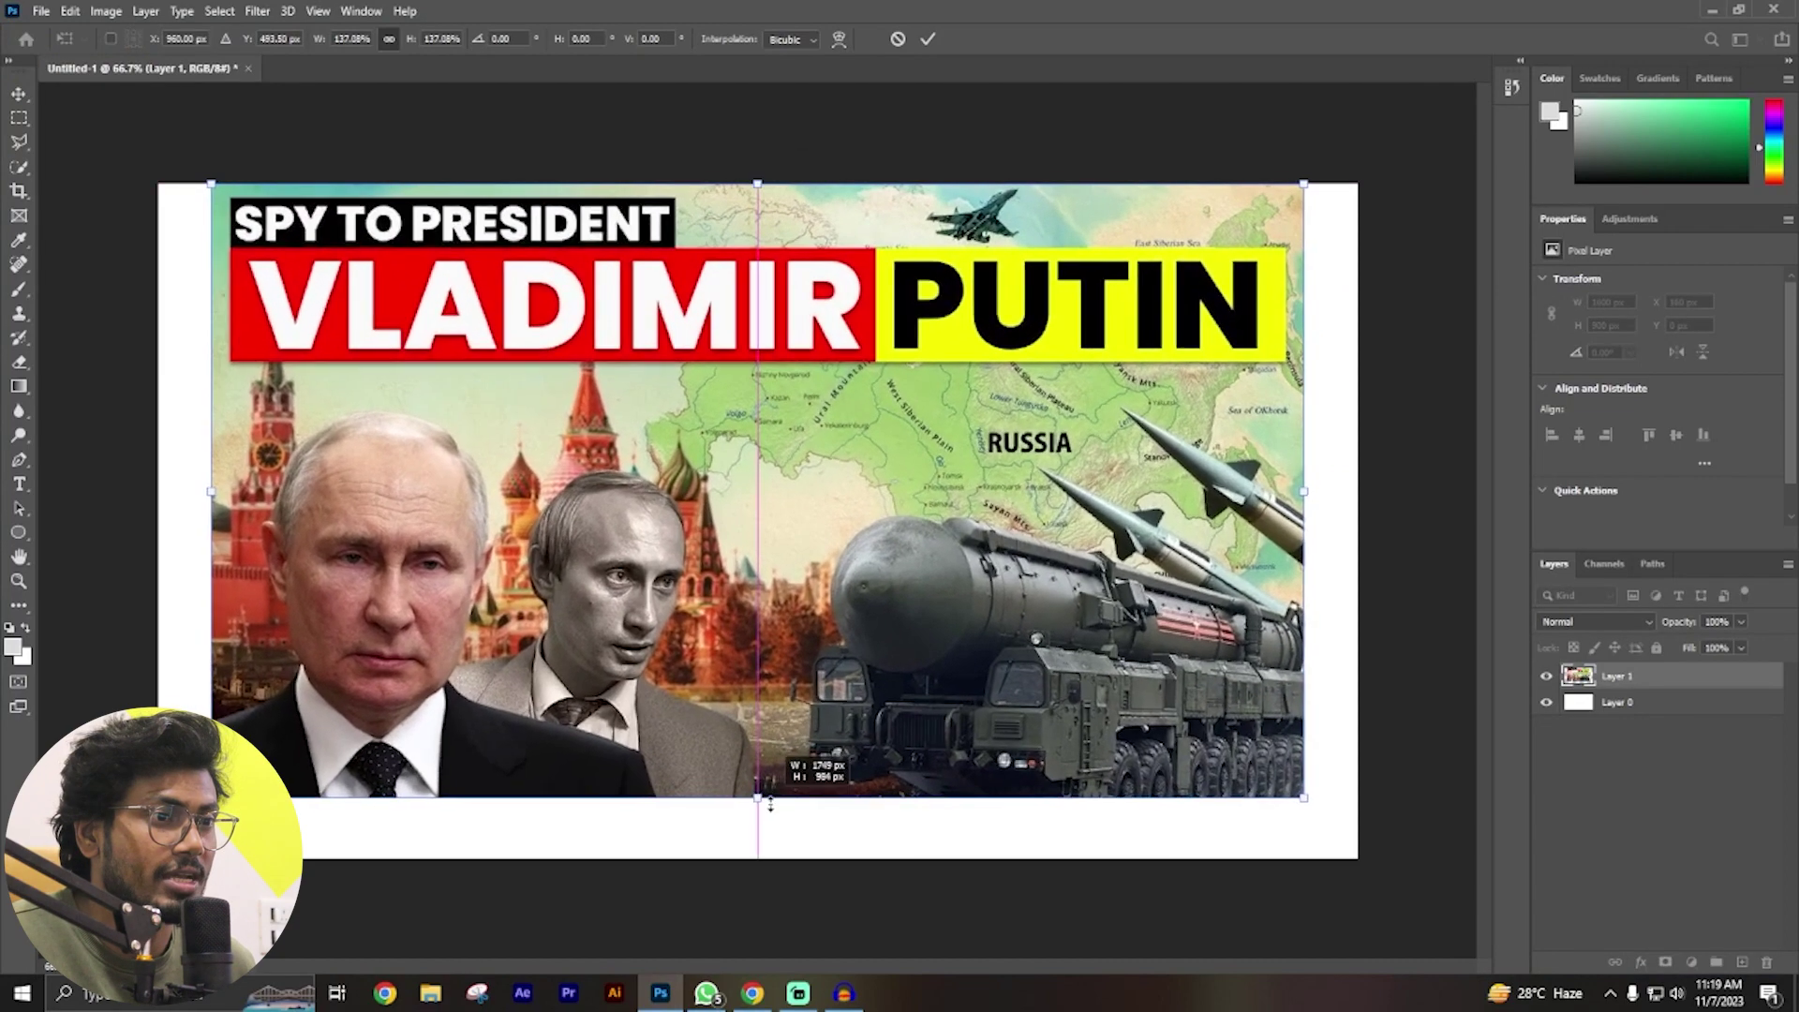
pyautogui.press('Return')
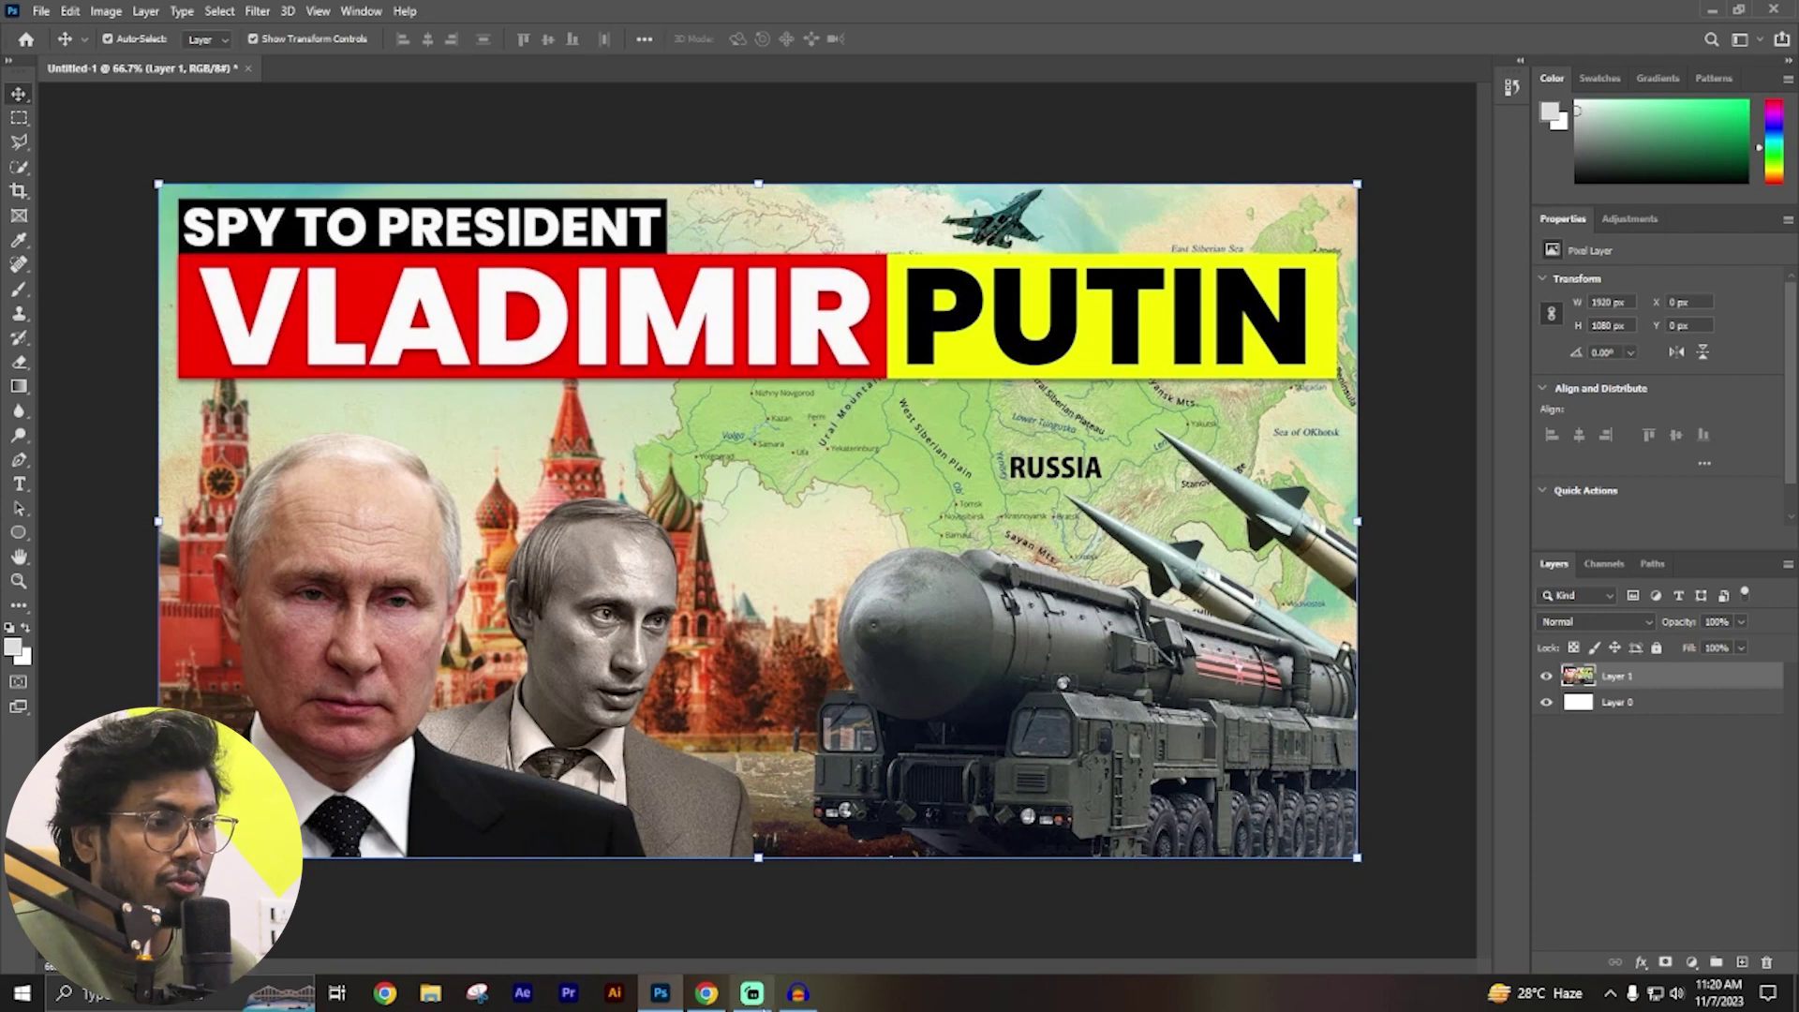
pyautogui.click(707, 993)
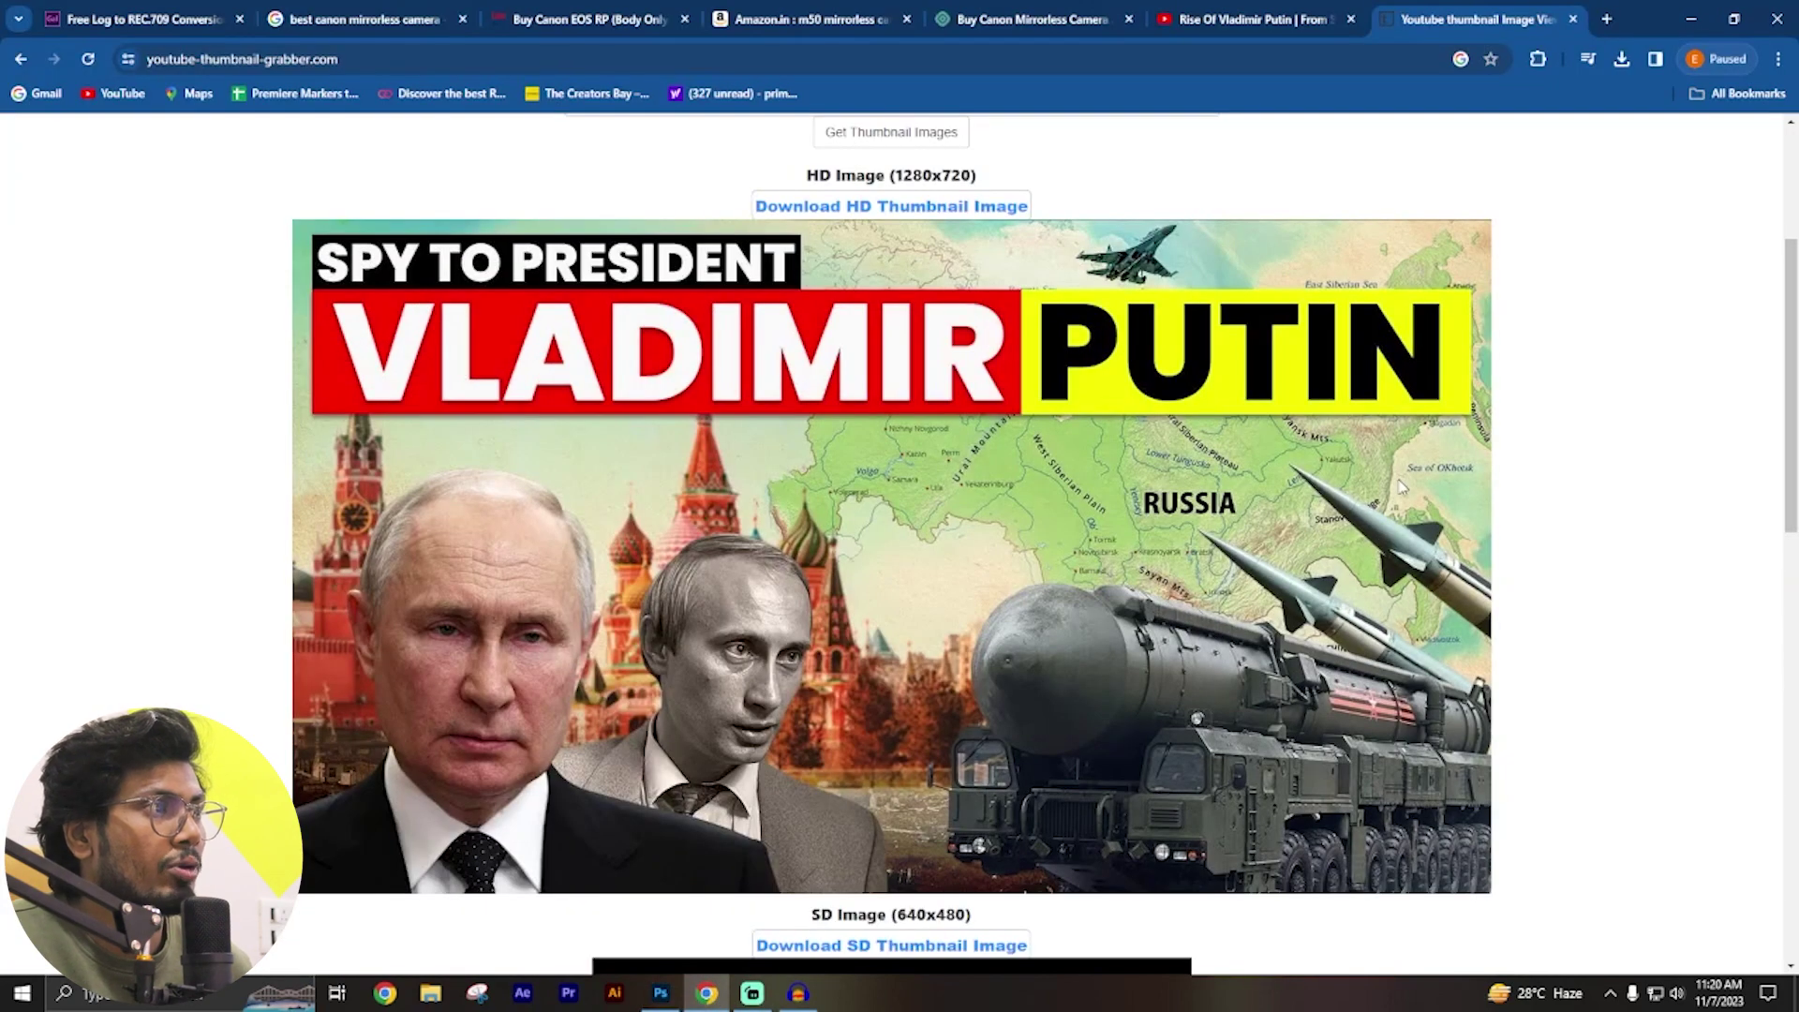
# In a new tab, search 'google images', open Google Images, and return to the thumbnail tab.
pyautogui.click(1606, 19)
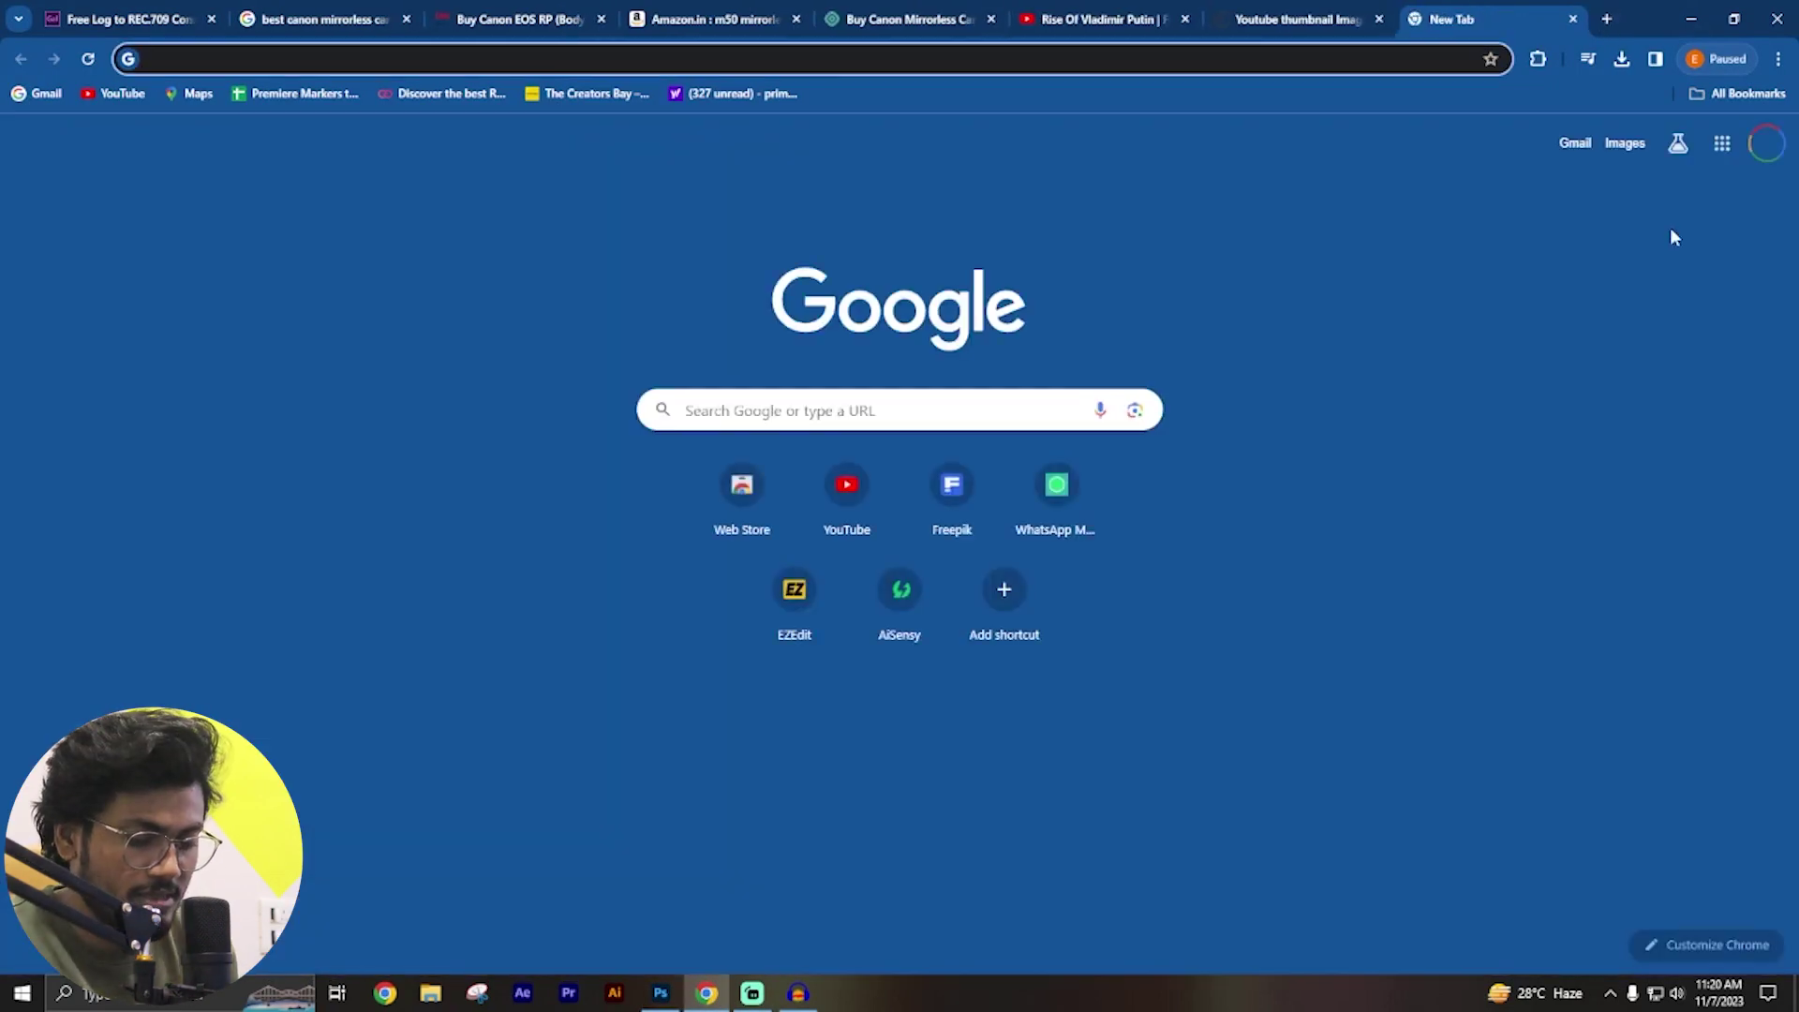
pyautogui.write('google im')
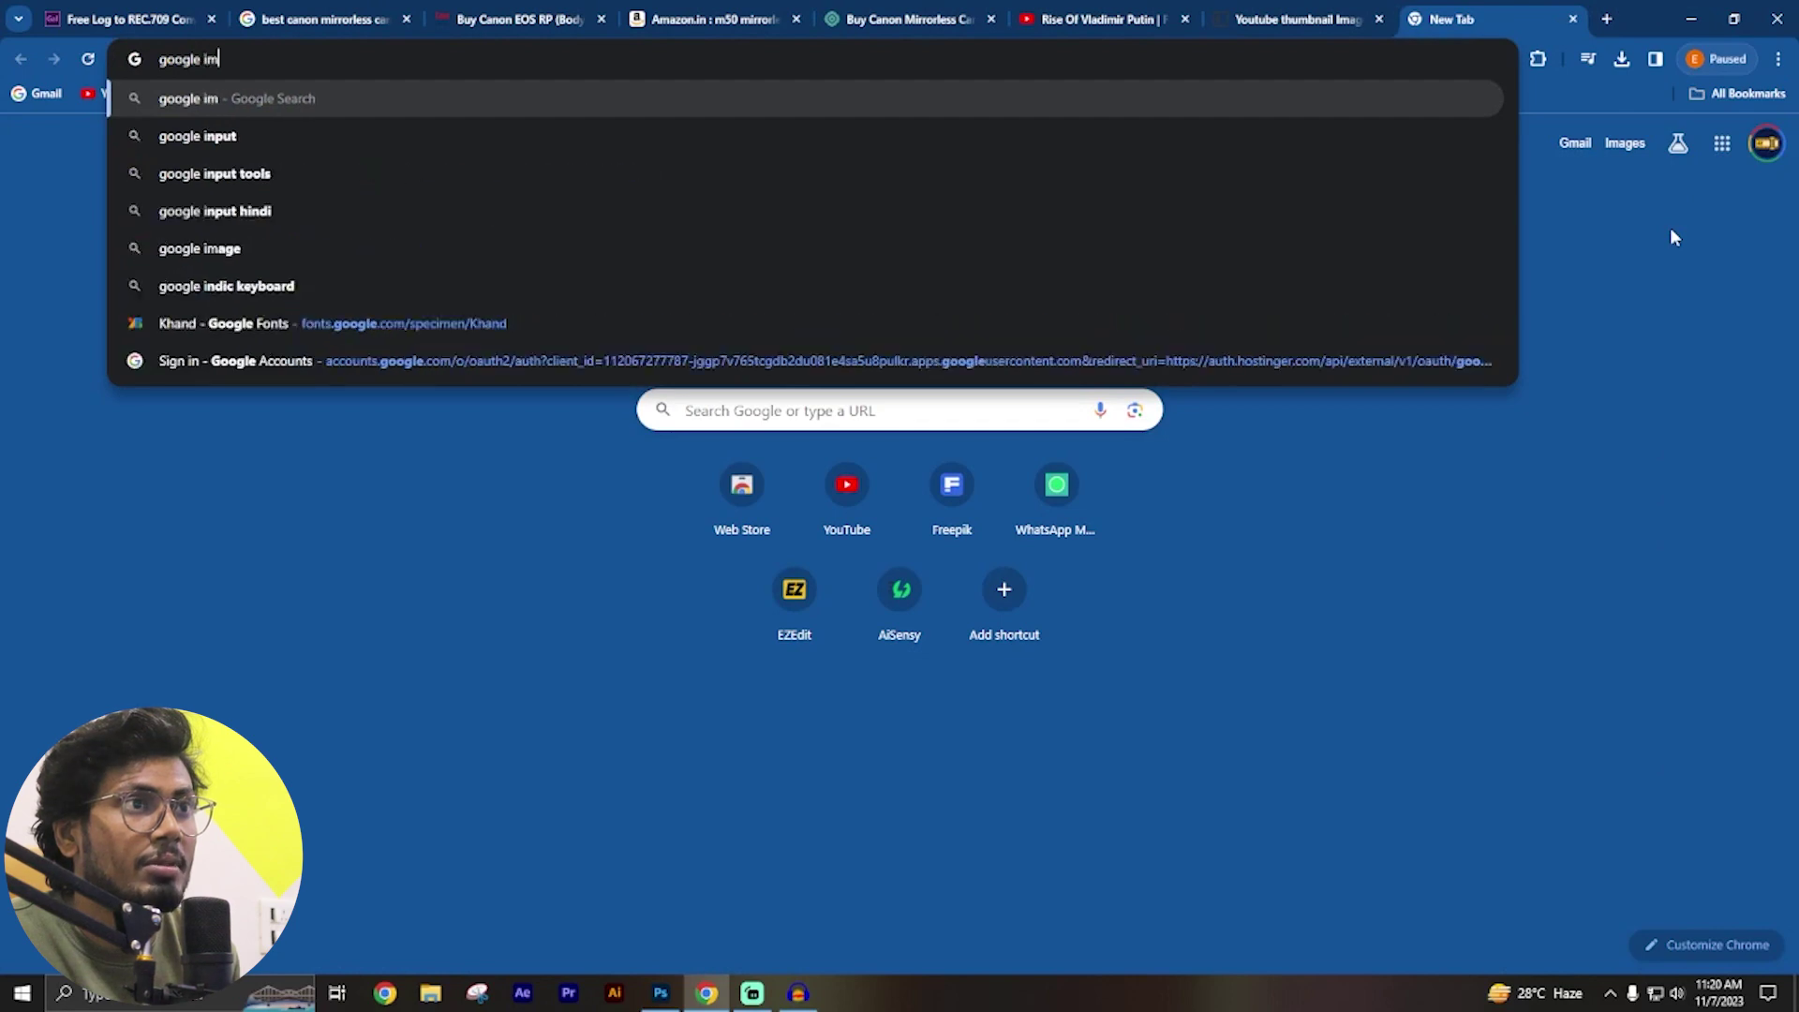
pyautogui.write('a\\')
pyautogui.press('Return')
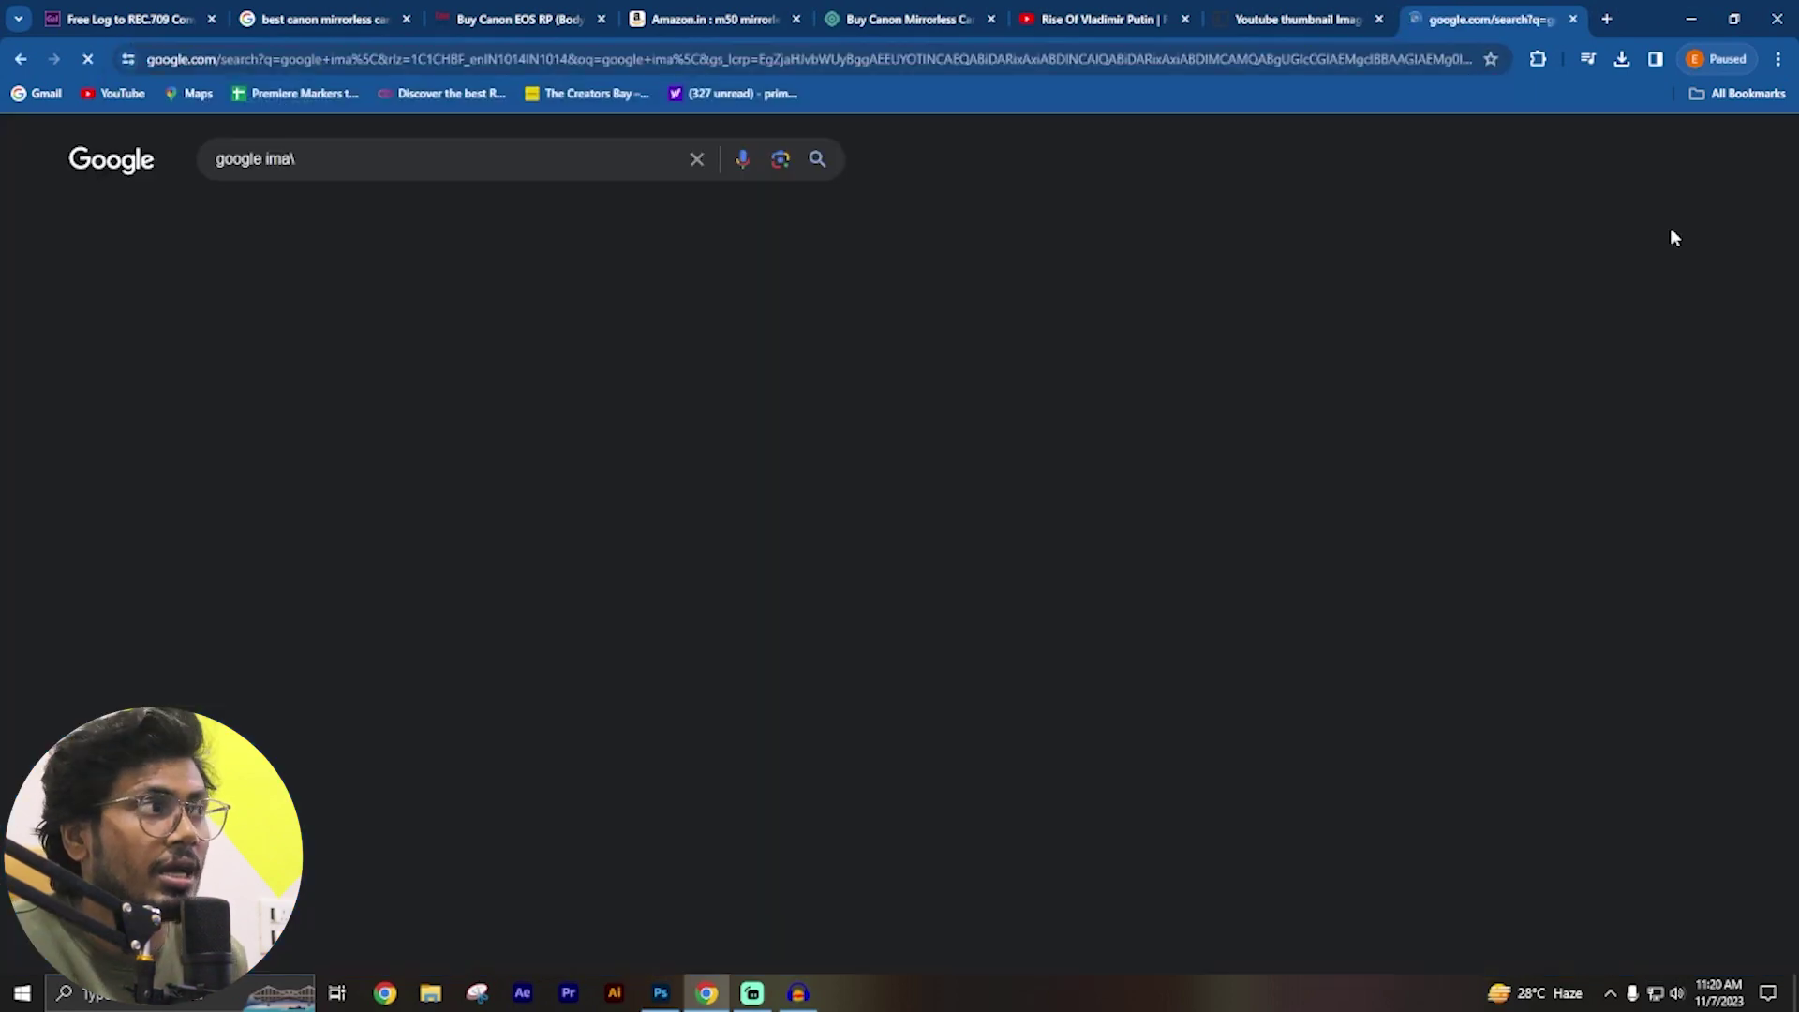
pyautogui.click(319, 153)
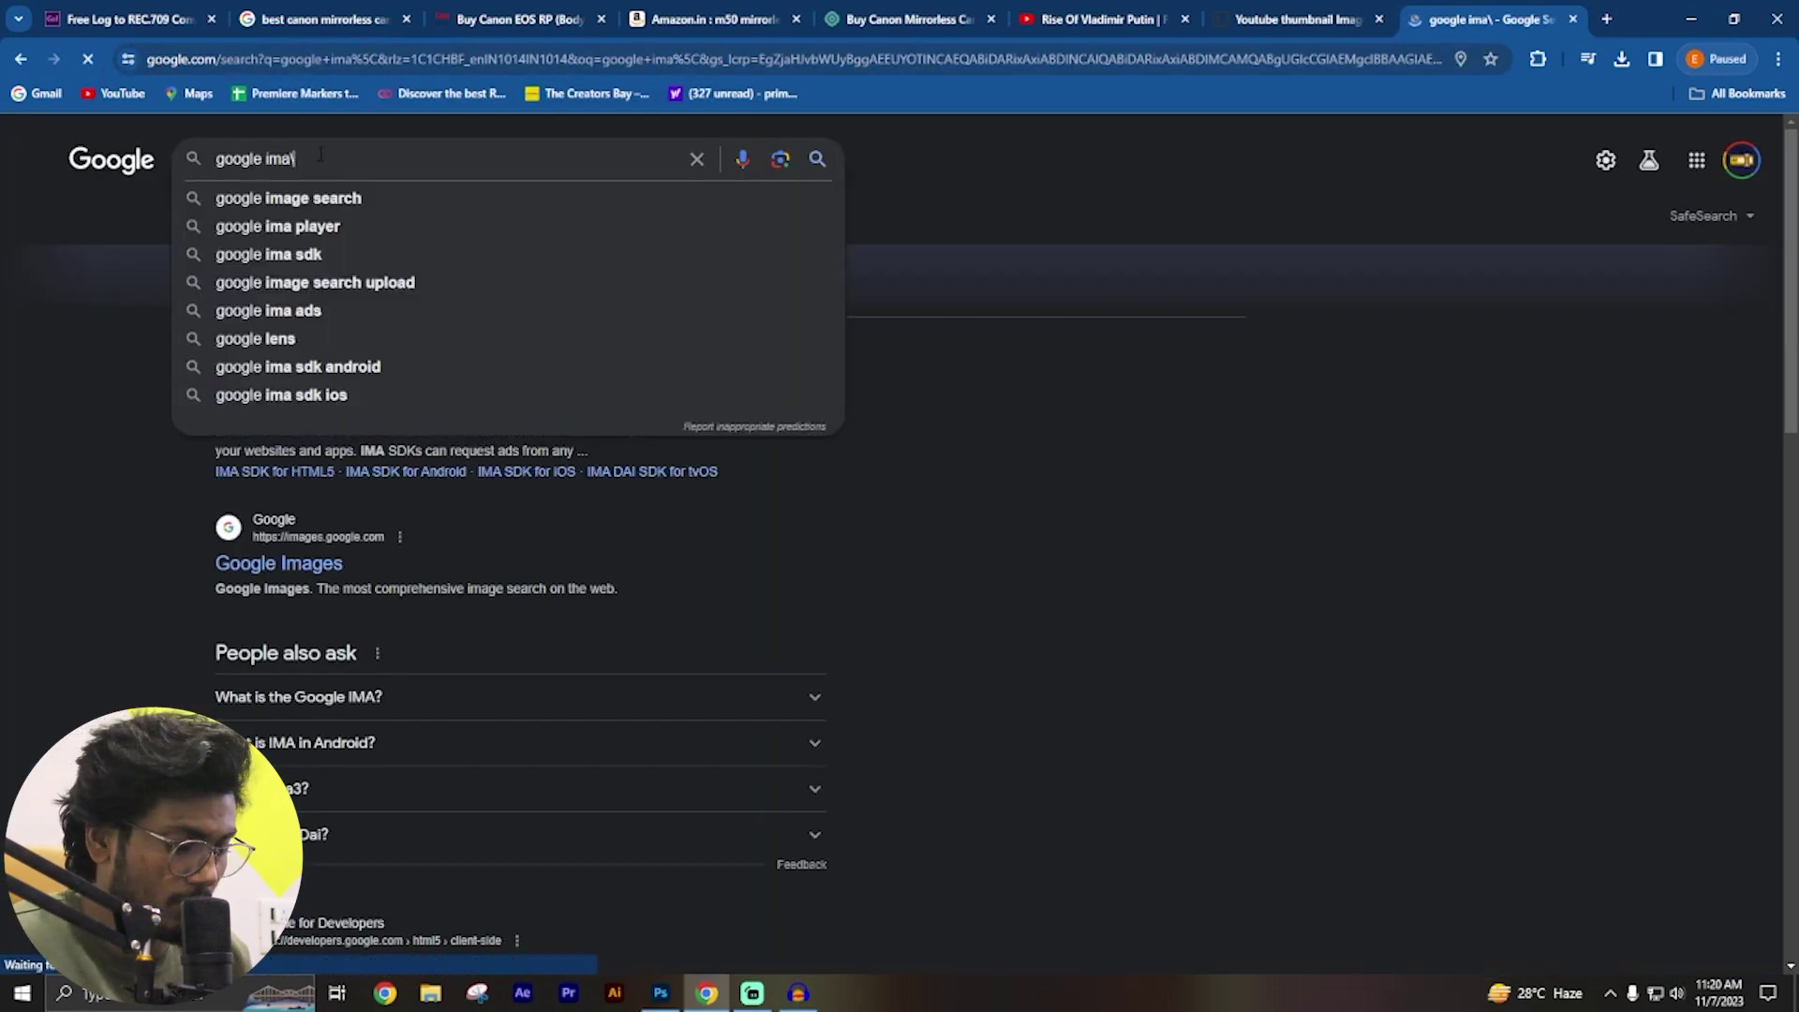
pyautogui.press('BackSpace')
pyautogui.press('Down')
pyautogui.press('Return')
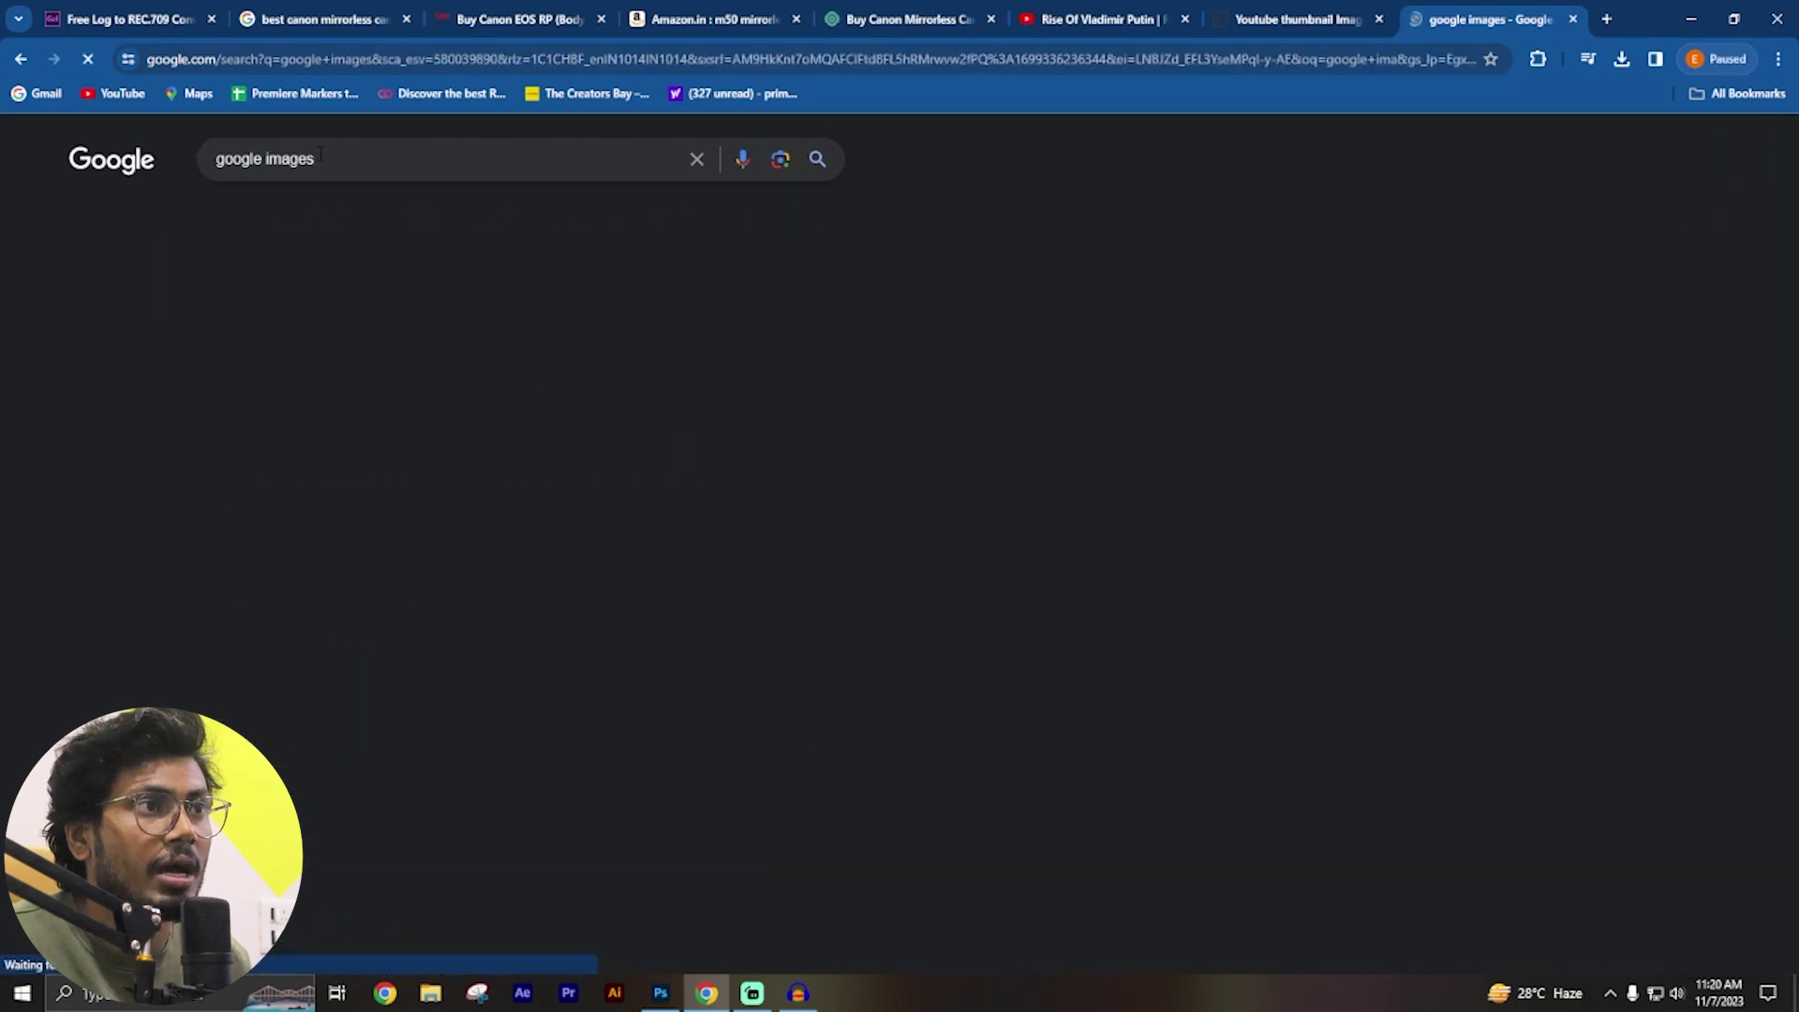
pyautogui.click(306, 407)
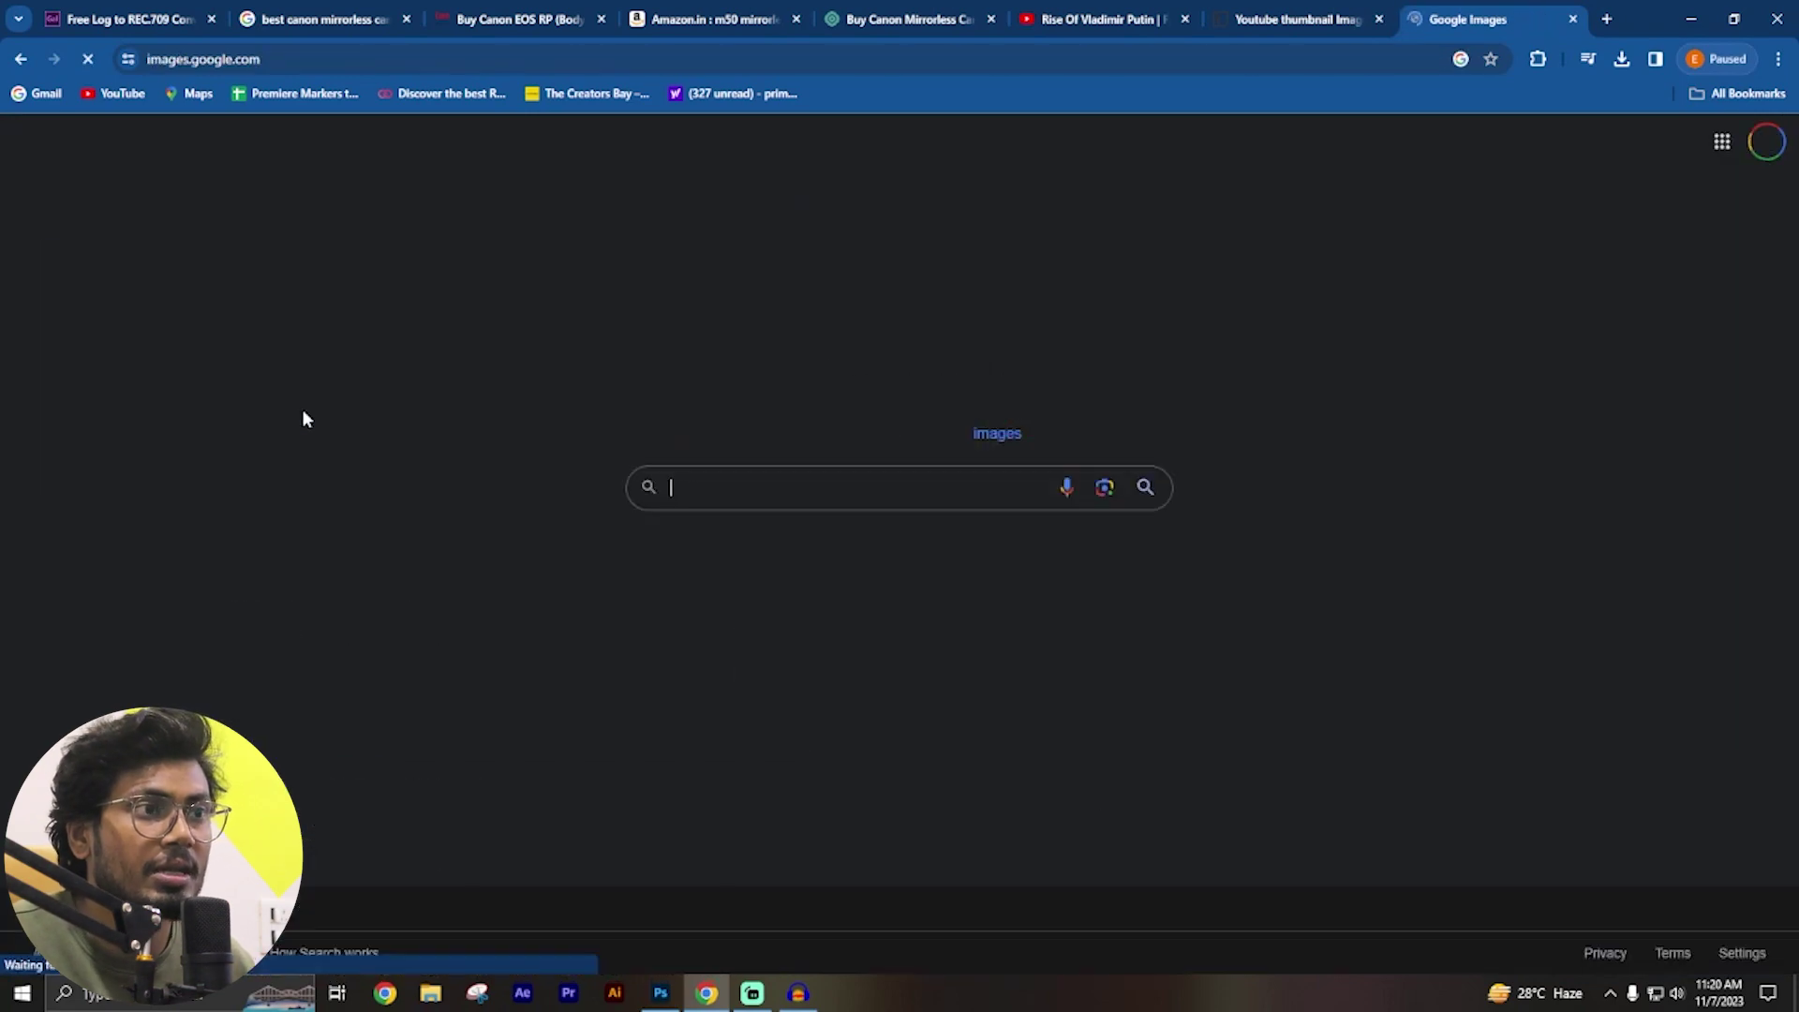
pyautogui.click(1297, 19)
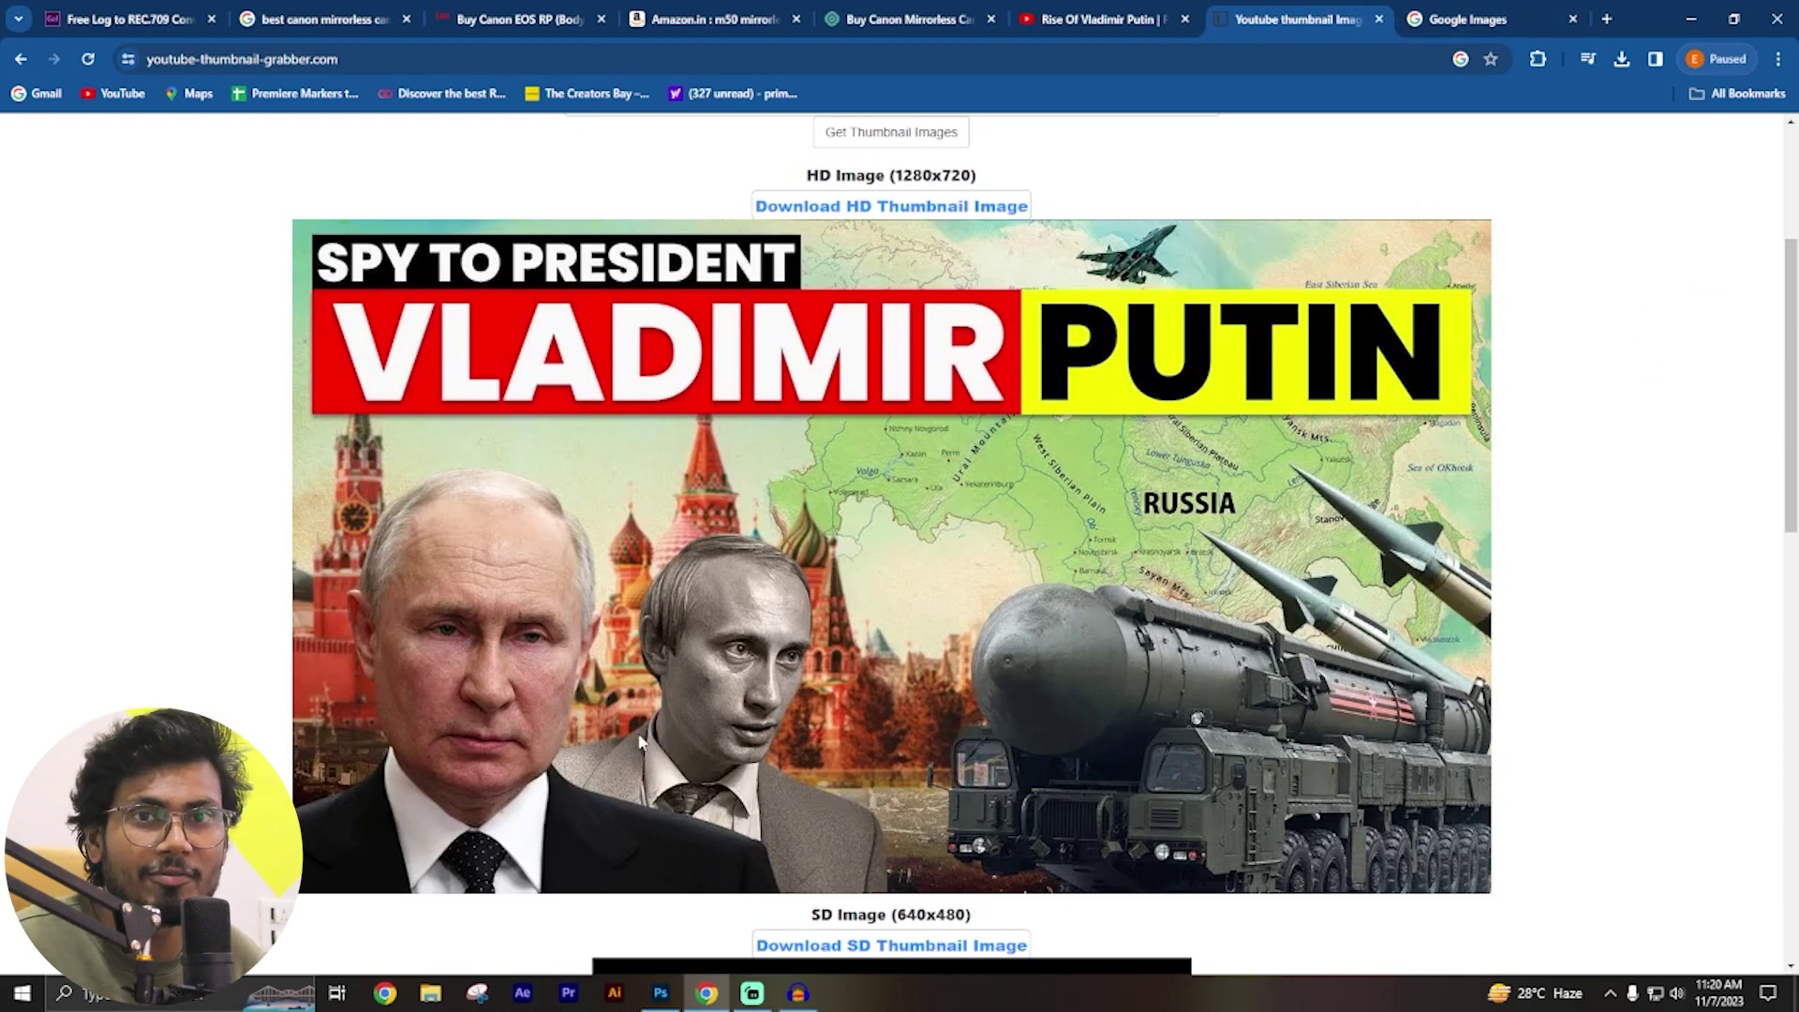
# Snip Putin's portrait area from the thumbnail with the Snipping Tool.
pyautogui.click(477, 995)
pyautogui.moveTo(1173, 171); pyautogui.dragTo(1312, 141)
pyautogui.click(1244, 175)
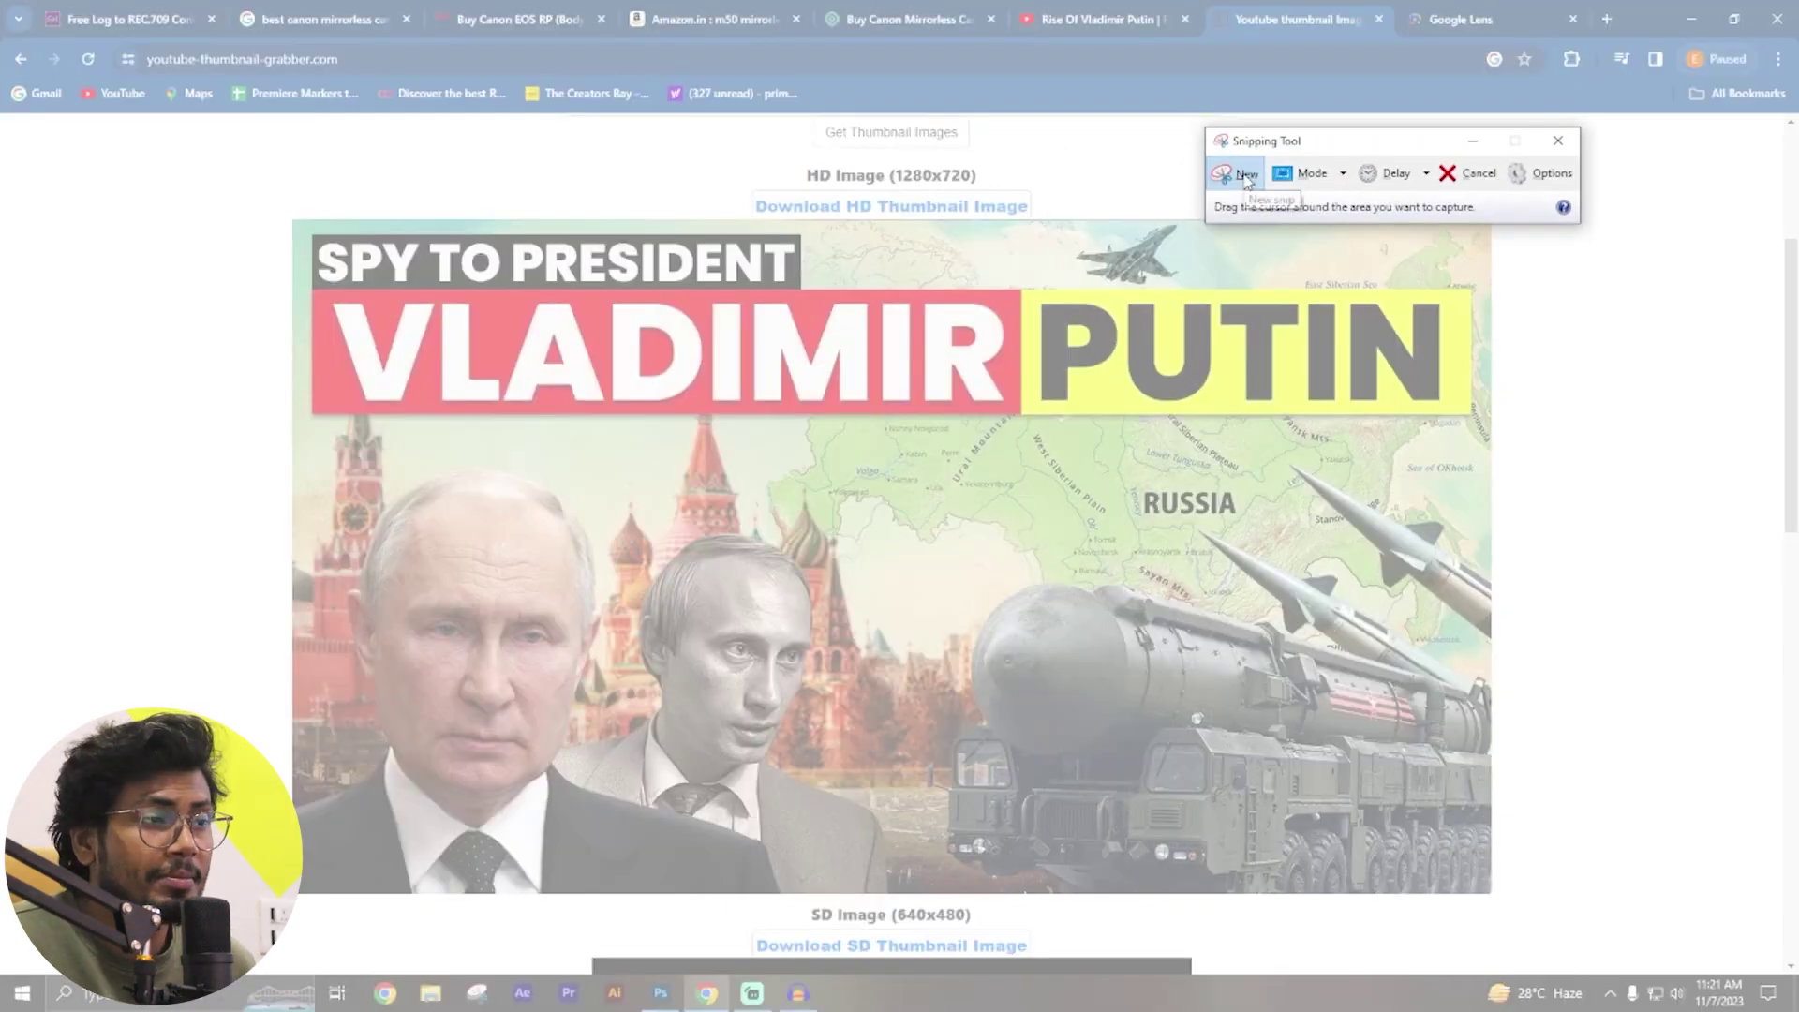
pyautogui.moveTo(302, 449); pyautogui.dragTo(636, 898)
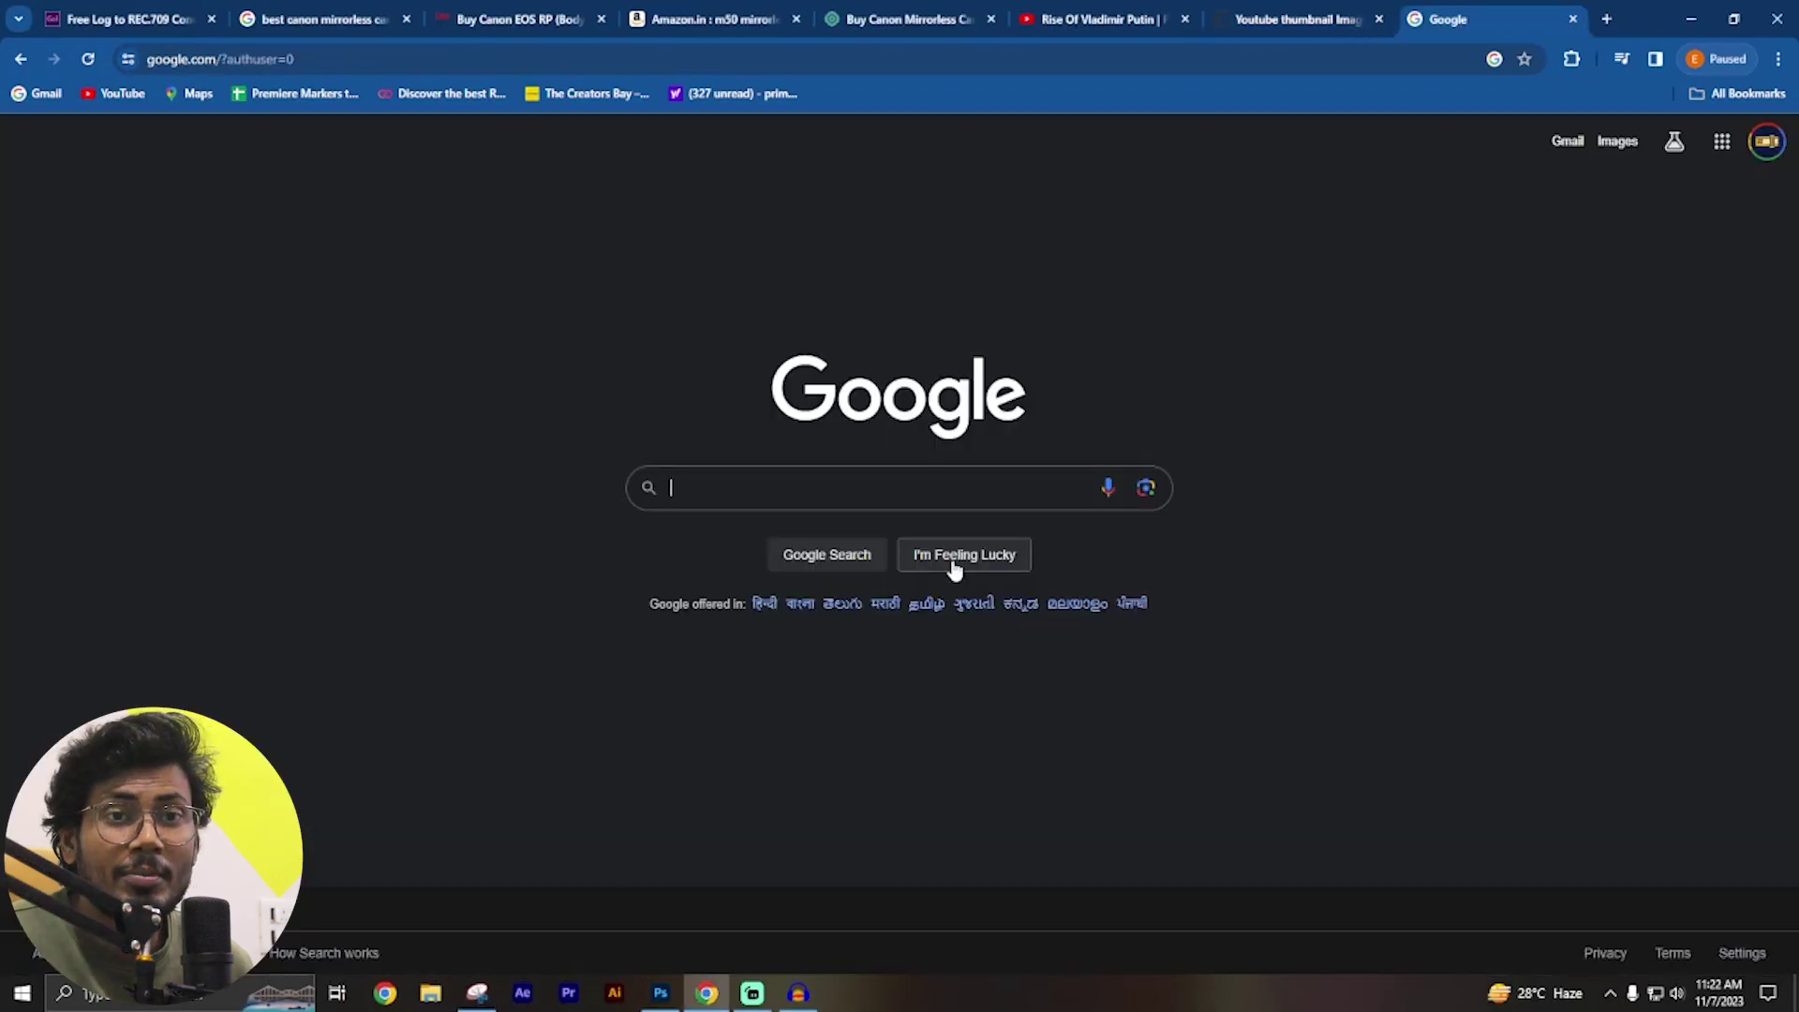
# Reverse-search the snip with Google Lens and open its top exact match 'Putin'.
pyautogui.click(1148, 497)
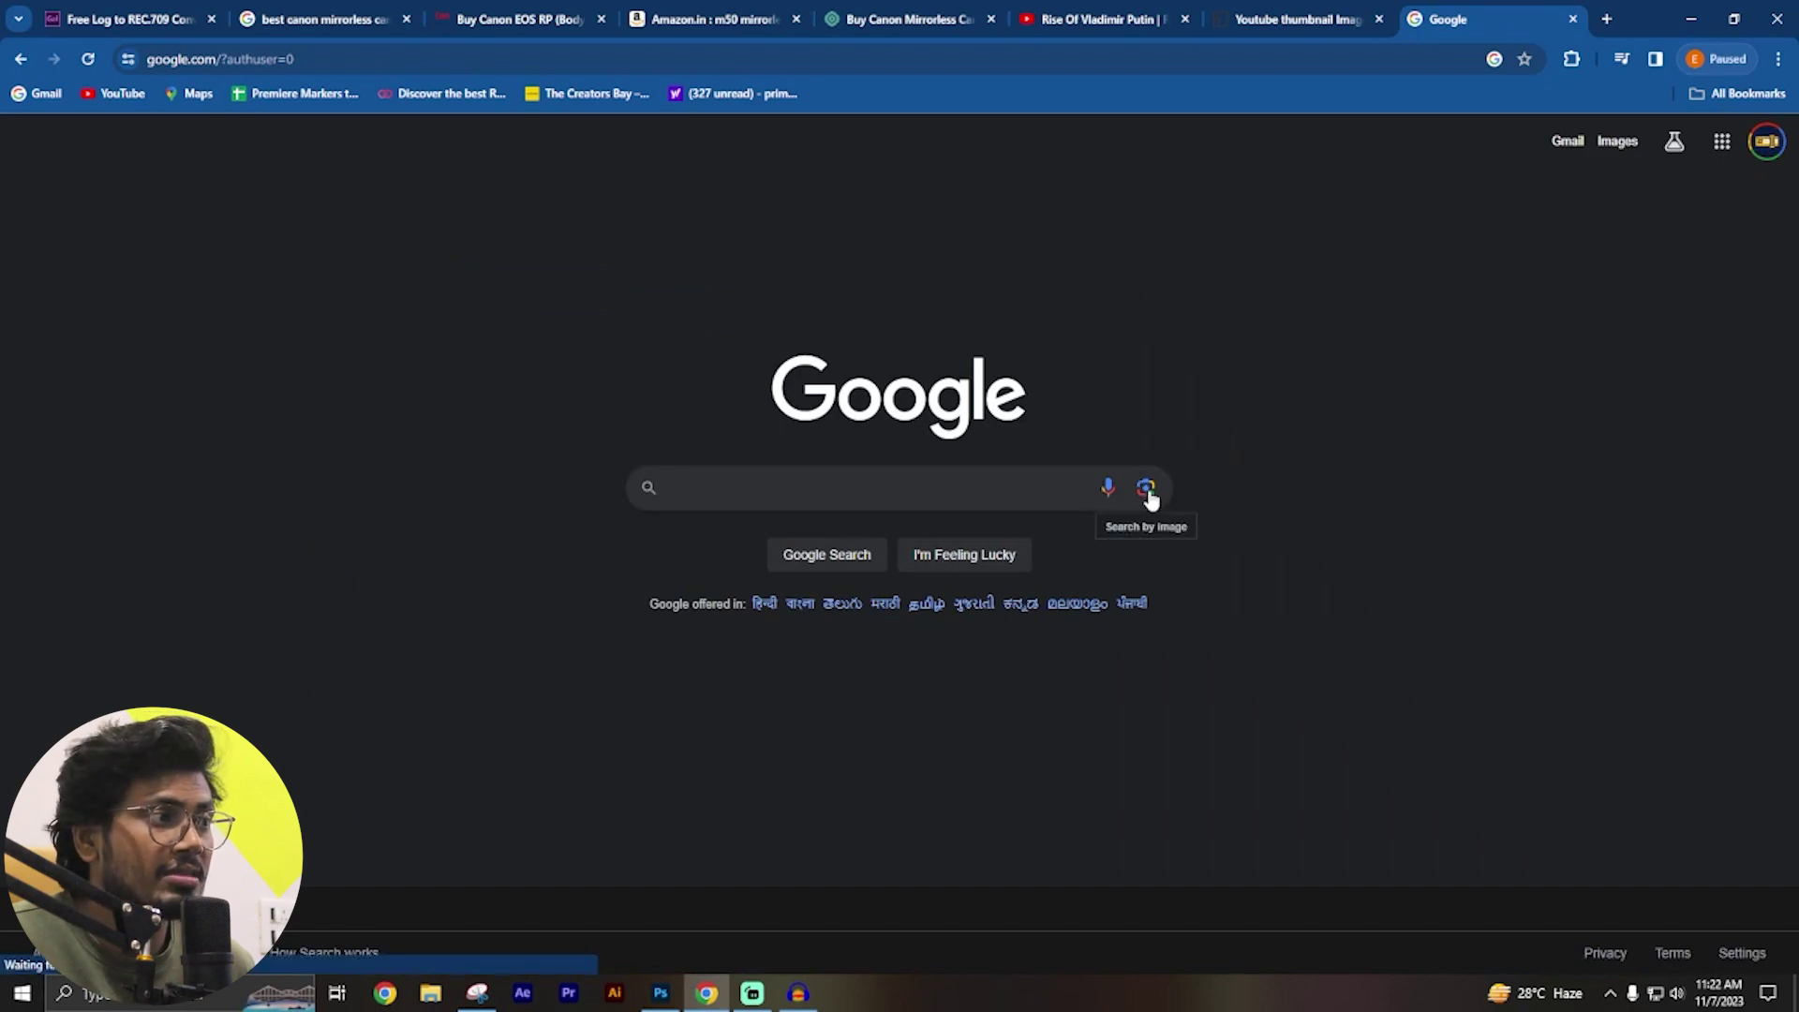
pyautogui.hotkey('ctrl', 'v')
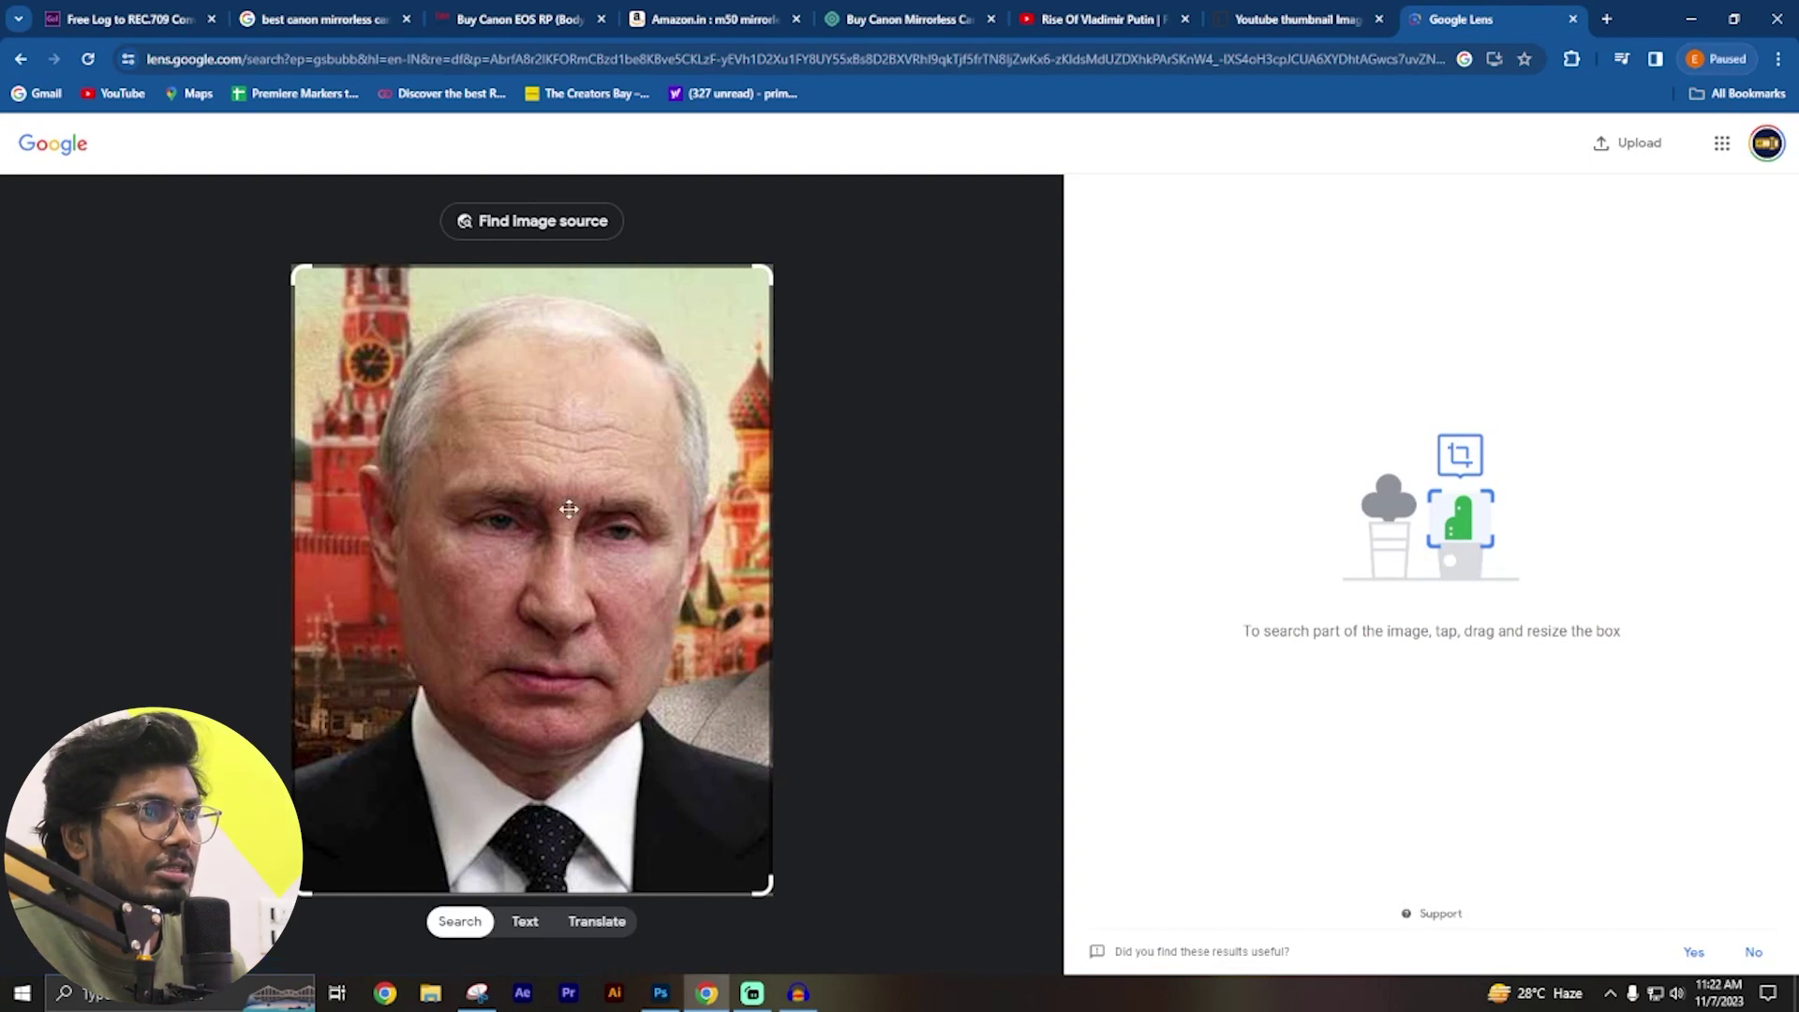
pyautogui.click(494, 222)
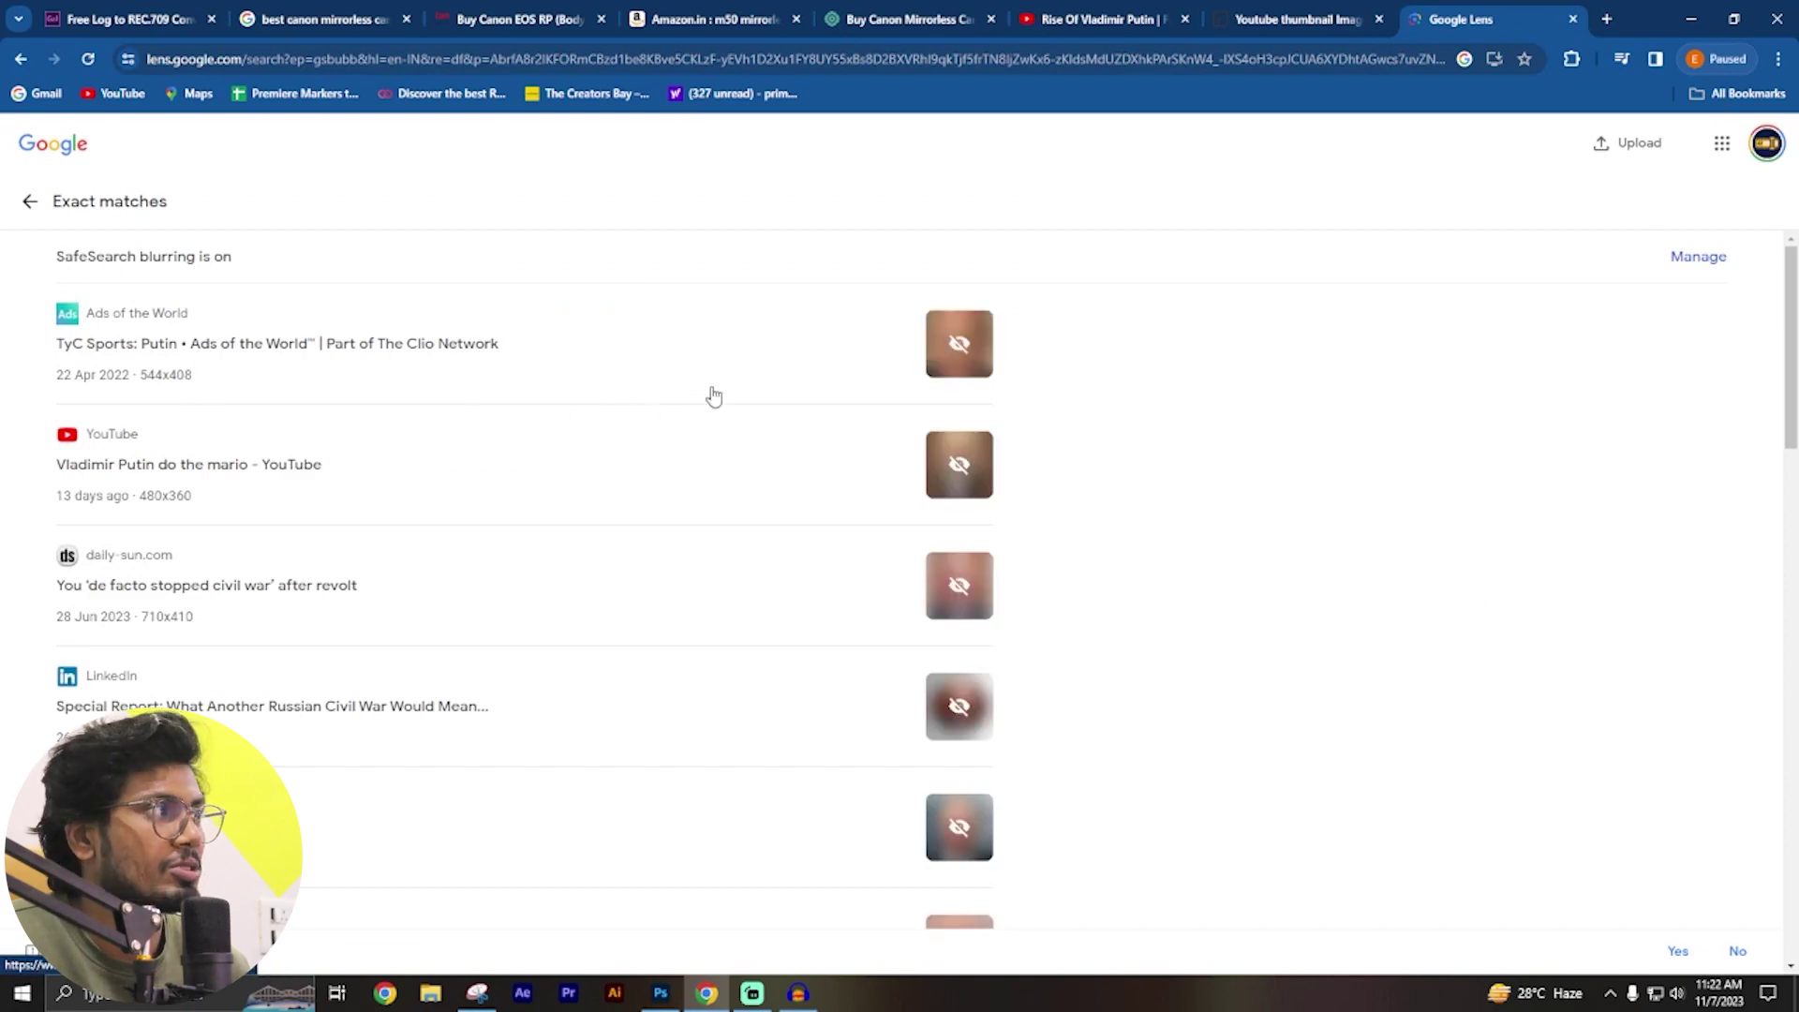
pyautogui.click(276, 375)
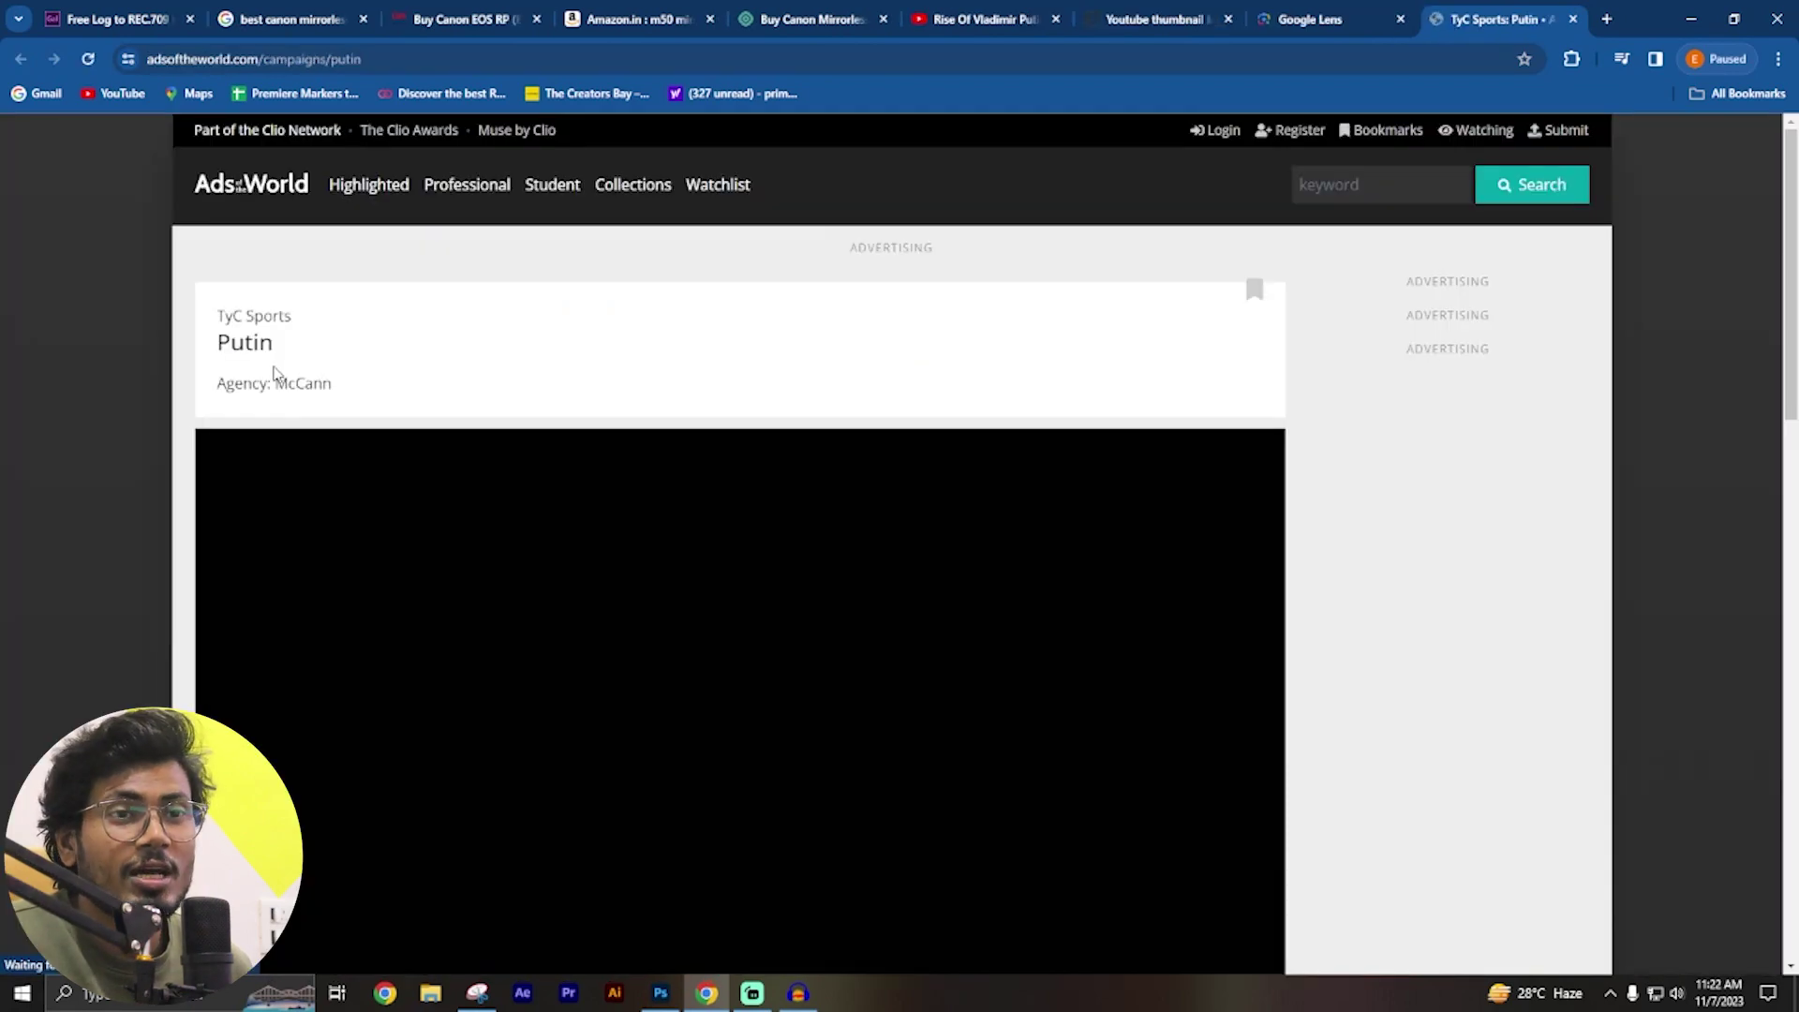
pyautogui.moveTo(274, 343); pyautogui.dragTo(218, 343)
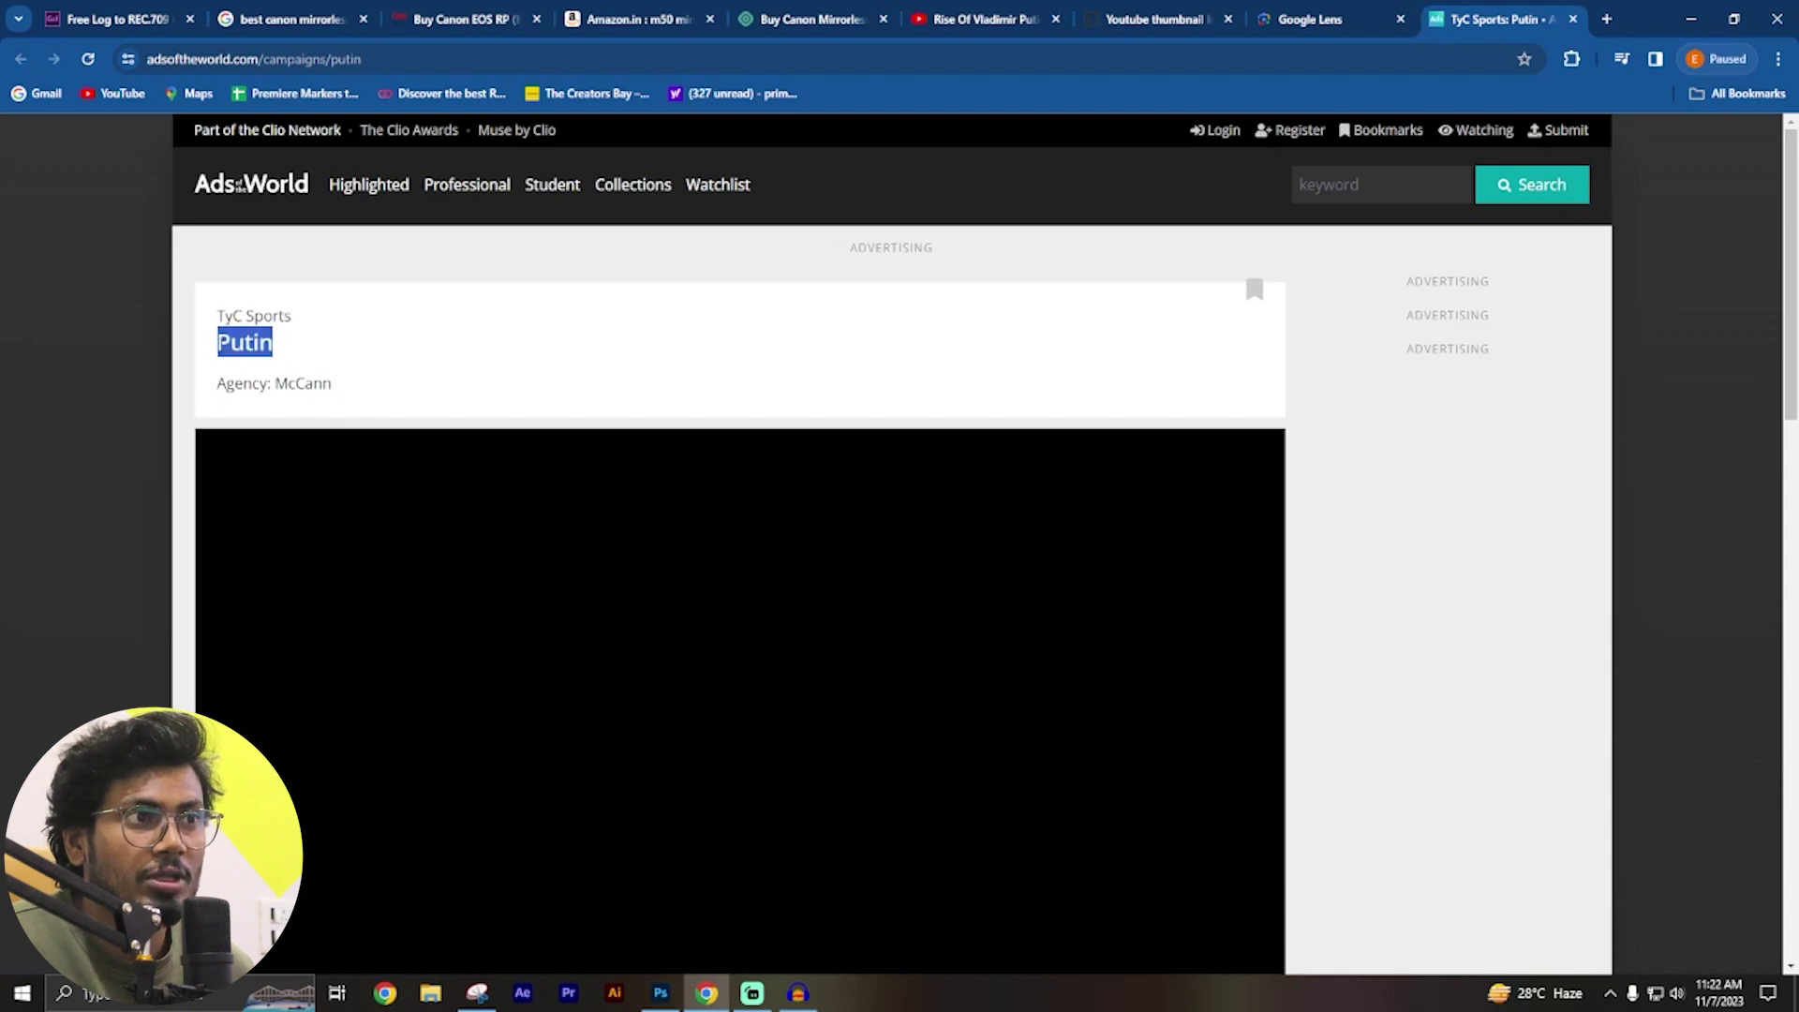
pyautogui.click(1610, 26)
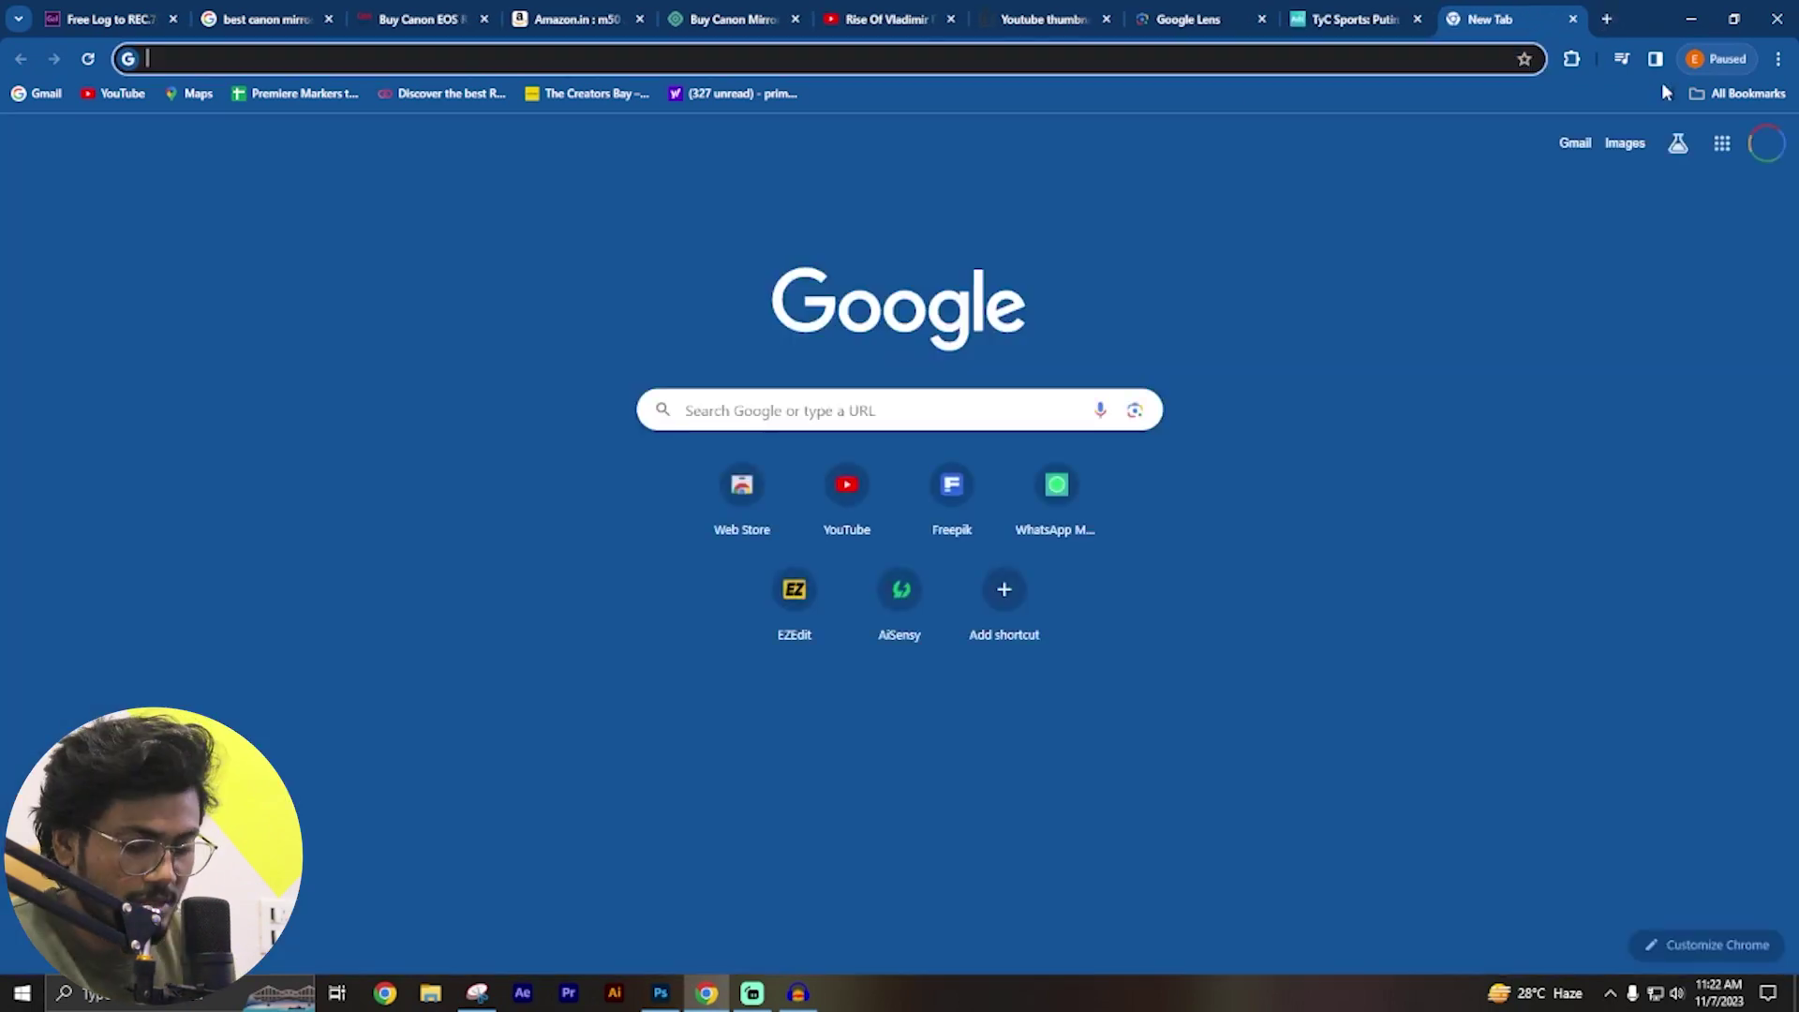
# Search 'putin images' and copy the Wikipedia Putin portrait from the preview.
pyautogui.write('pu')
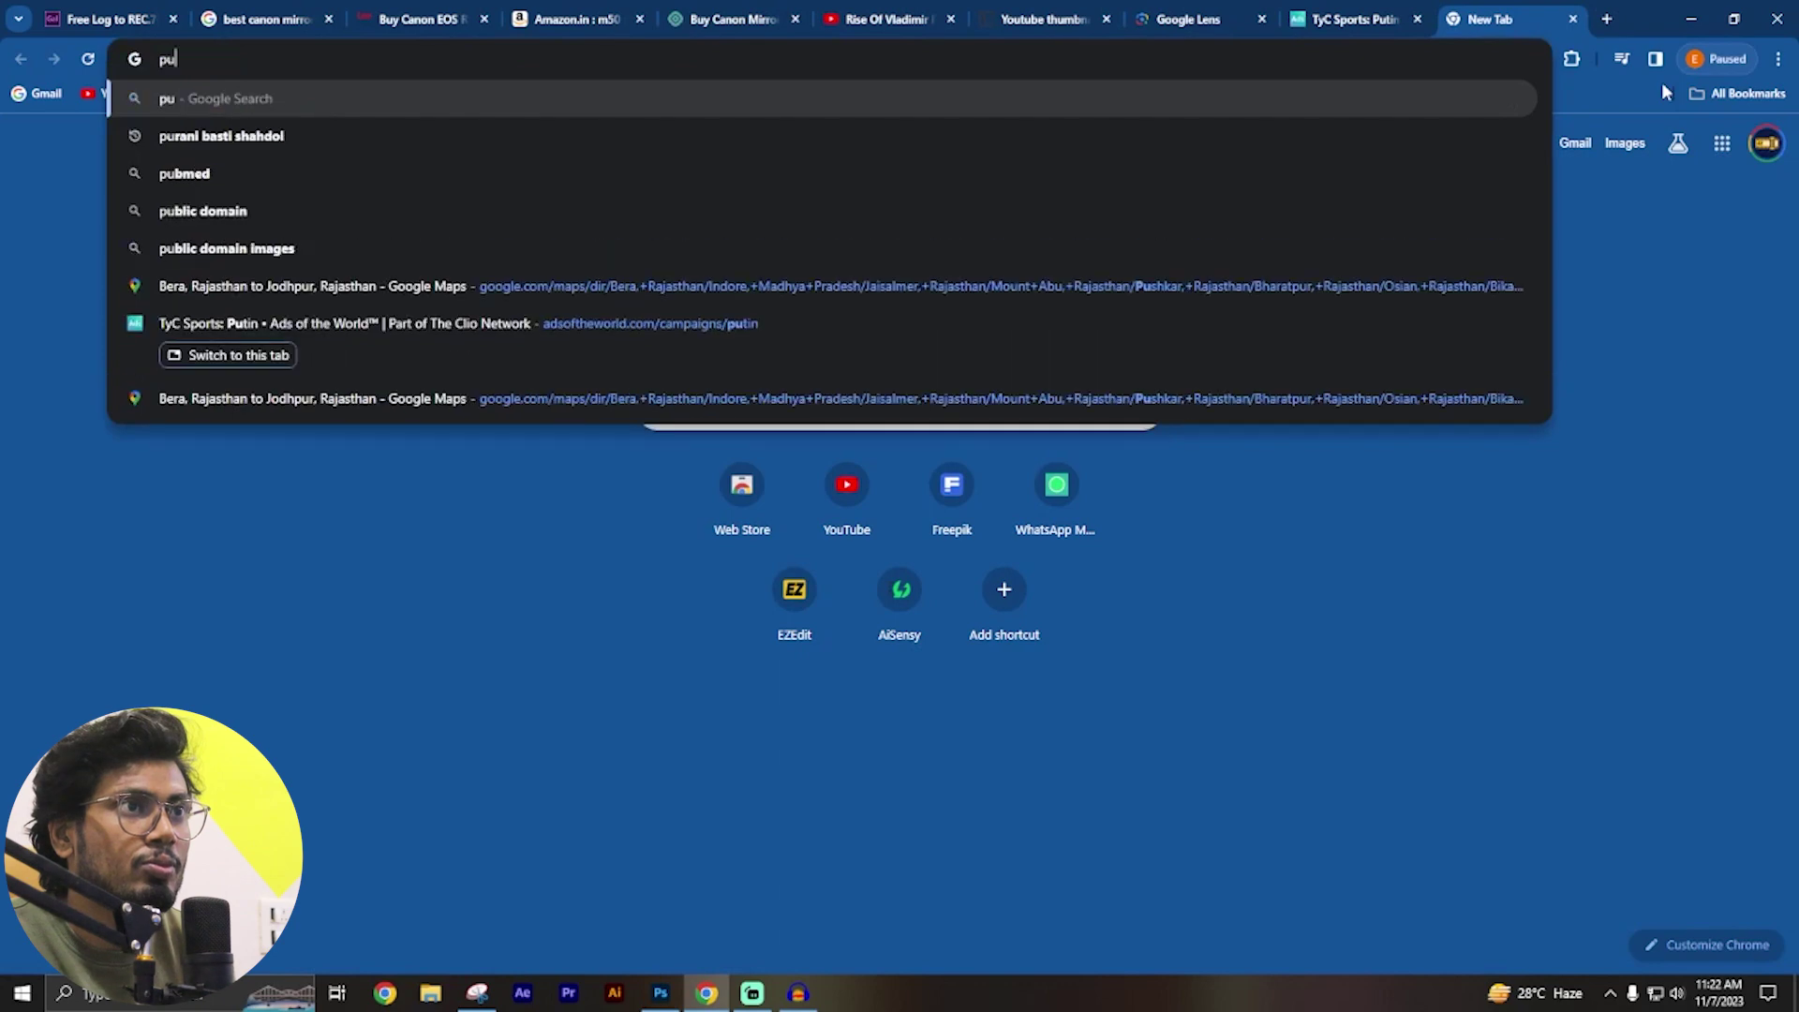
pyautogui.write('tin im')
pyautogui.press('Down')
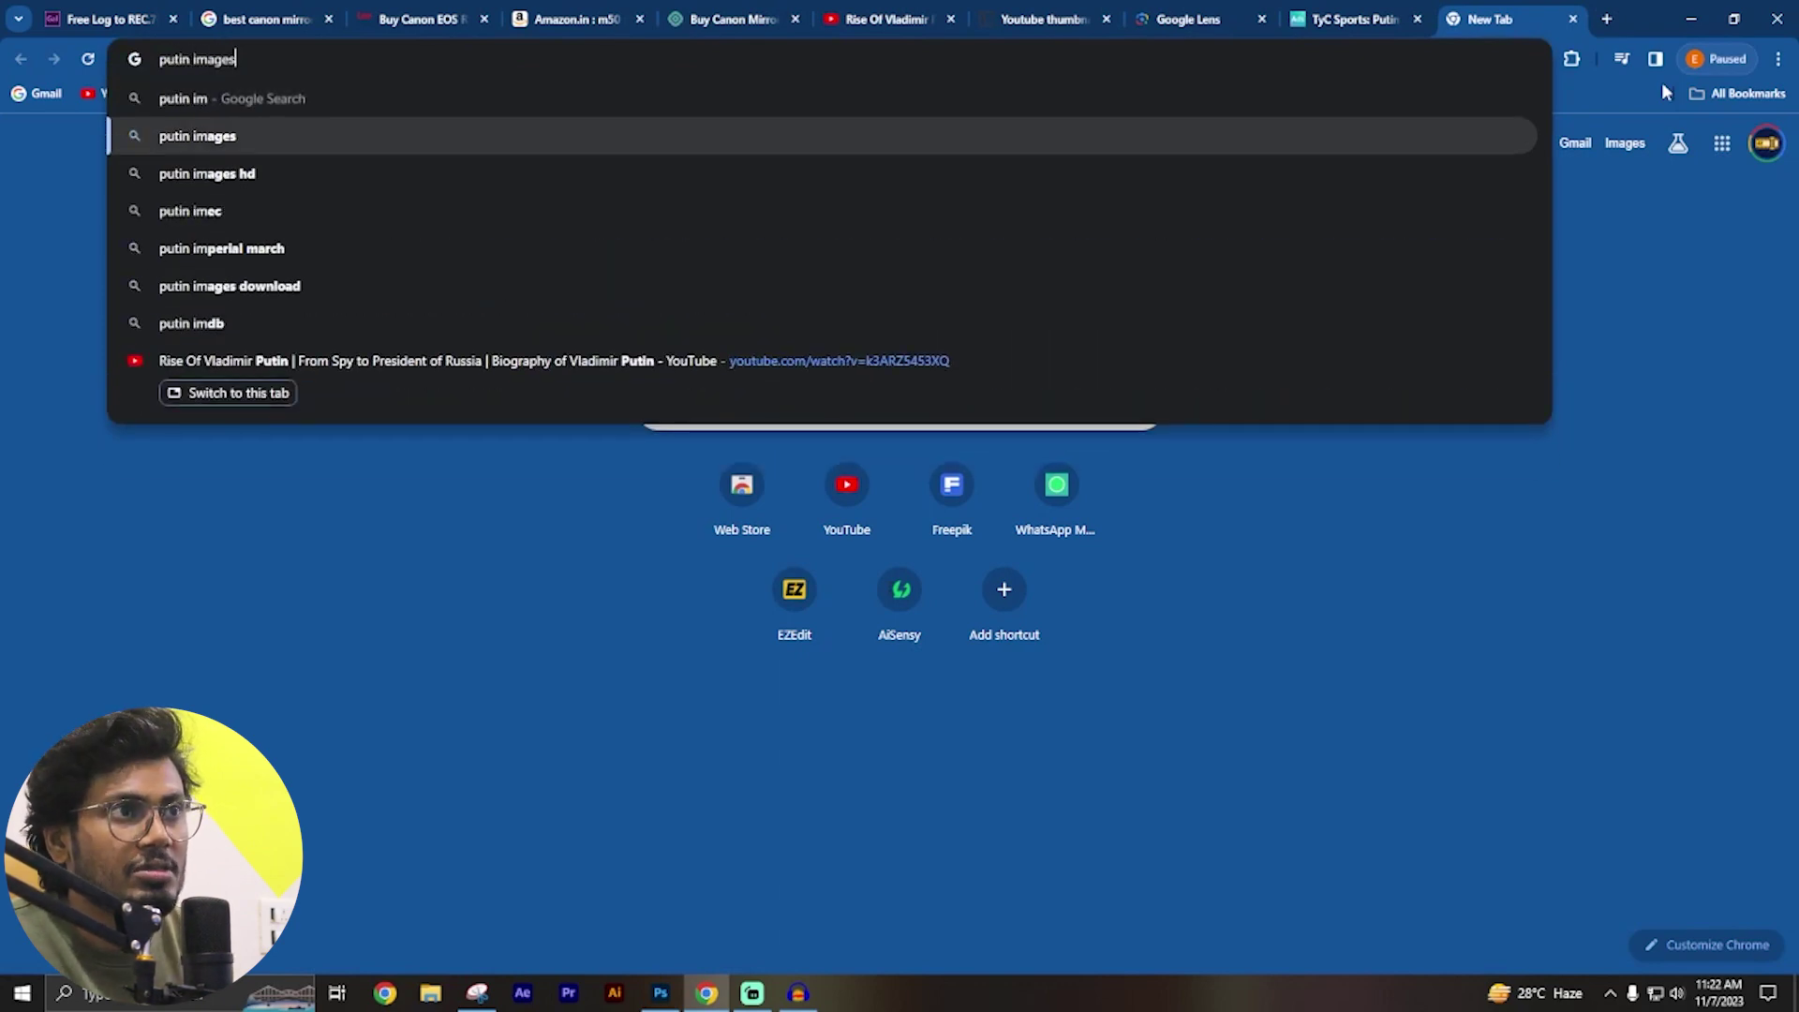
pyautogui.press('Return')
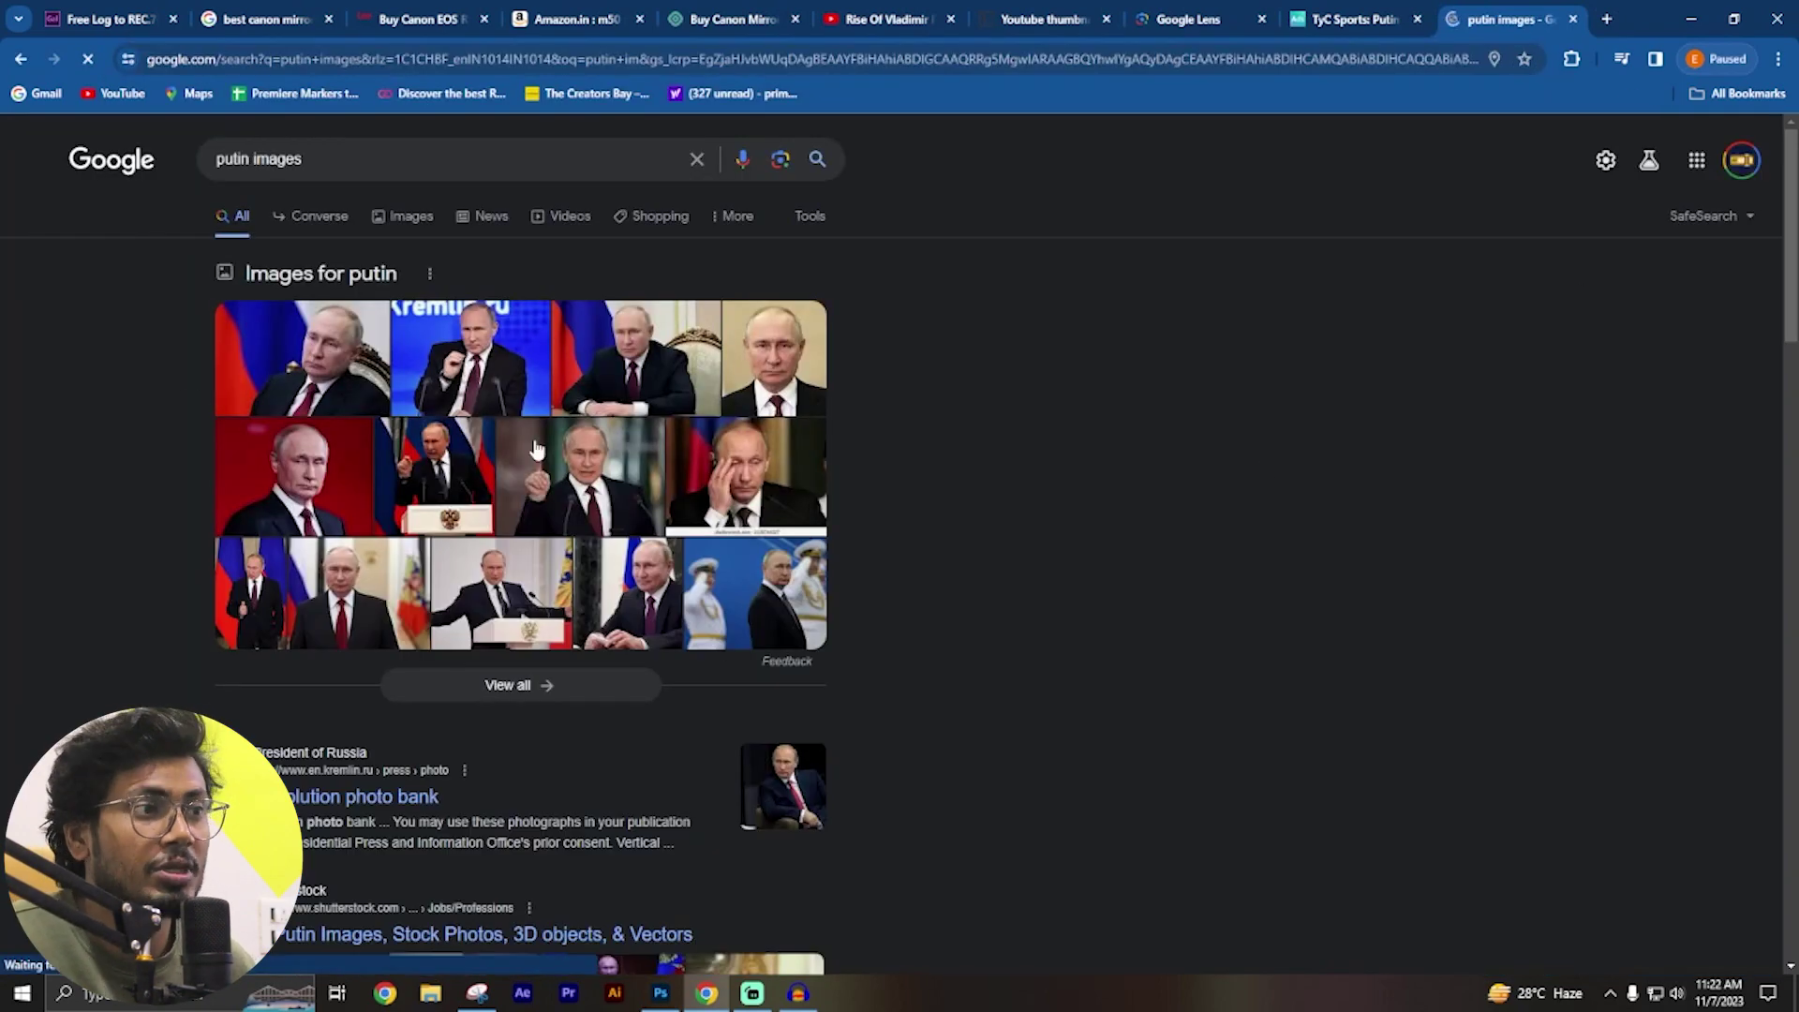
pyautogui.click(773, 360)
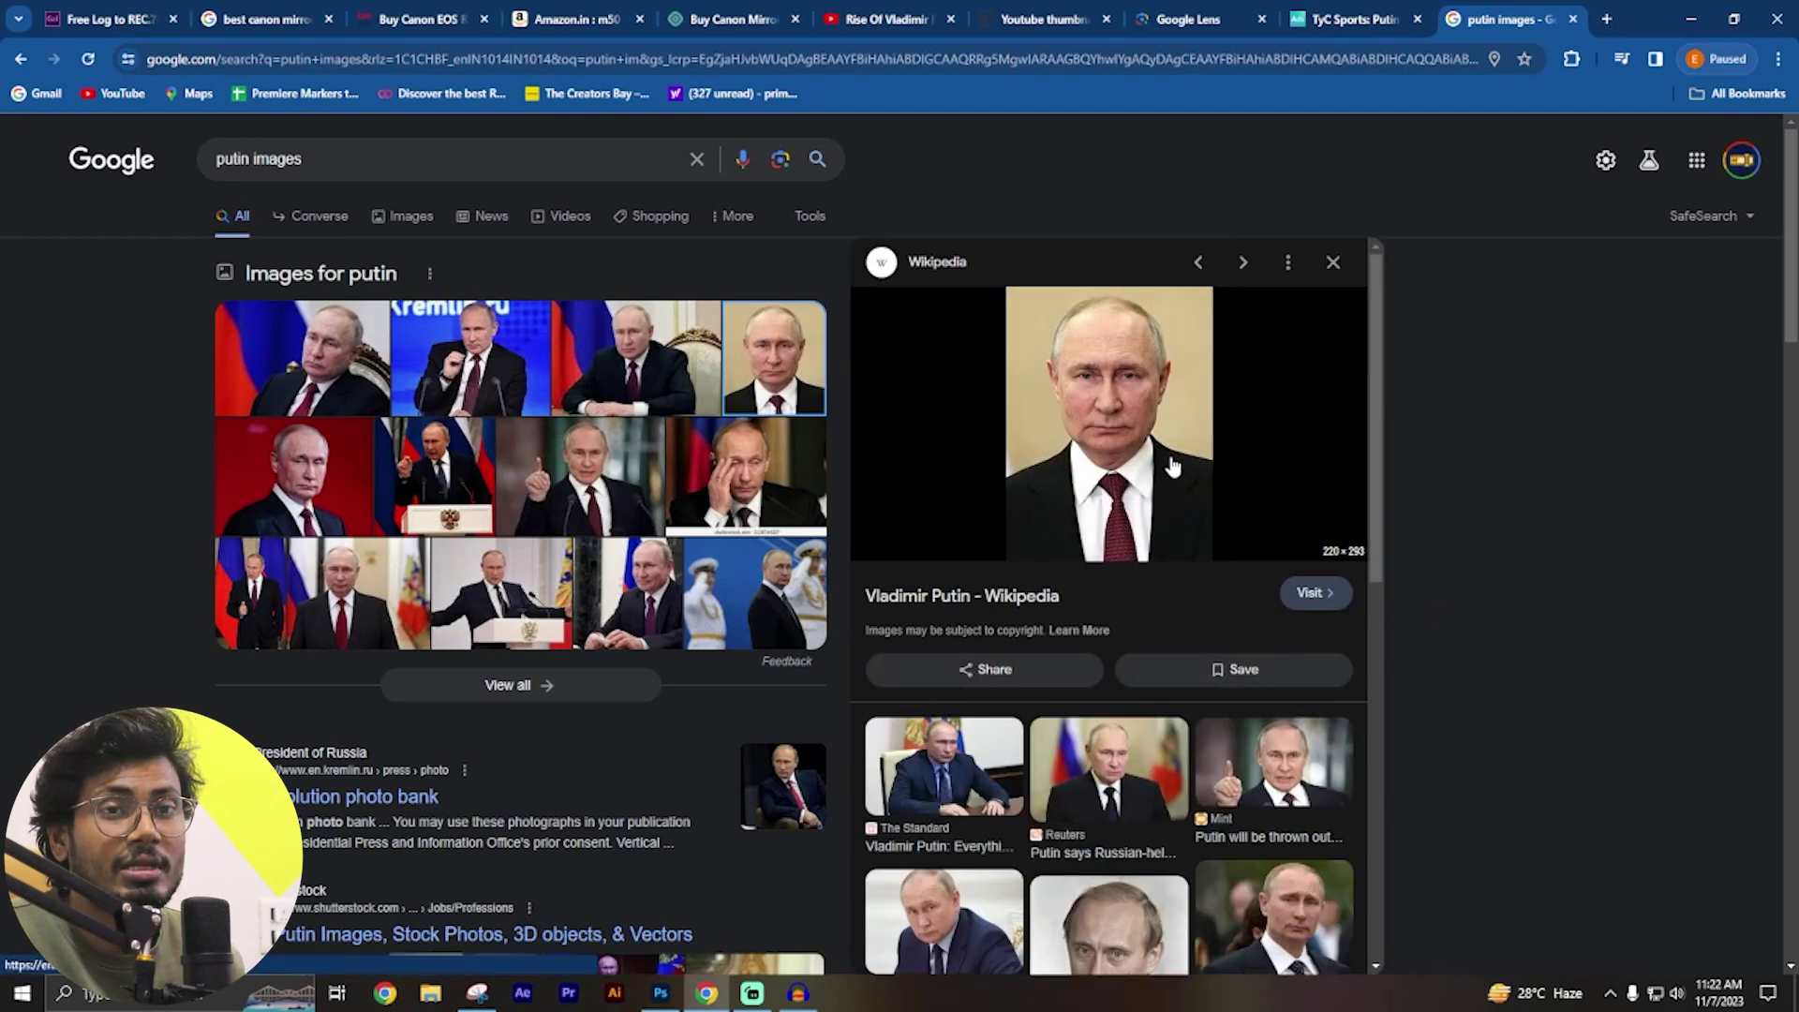
pyautogui.rightClick(1113, 391)
pyautogui.click(1187, 669)
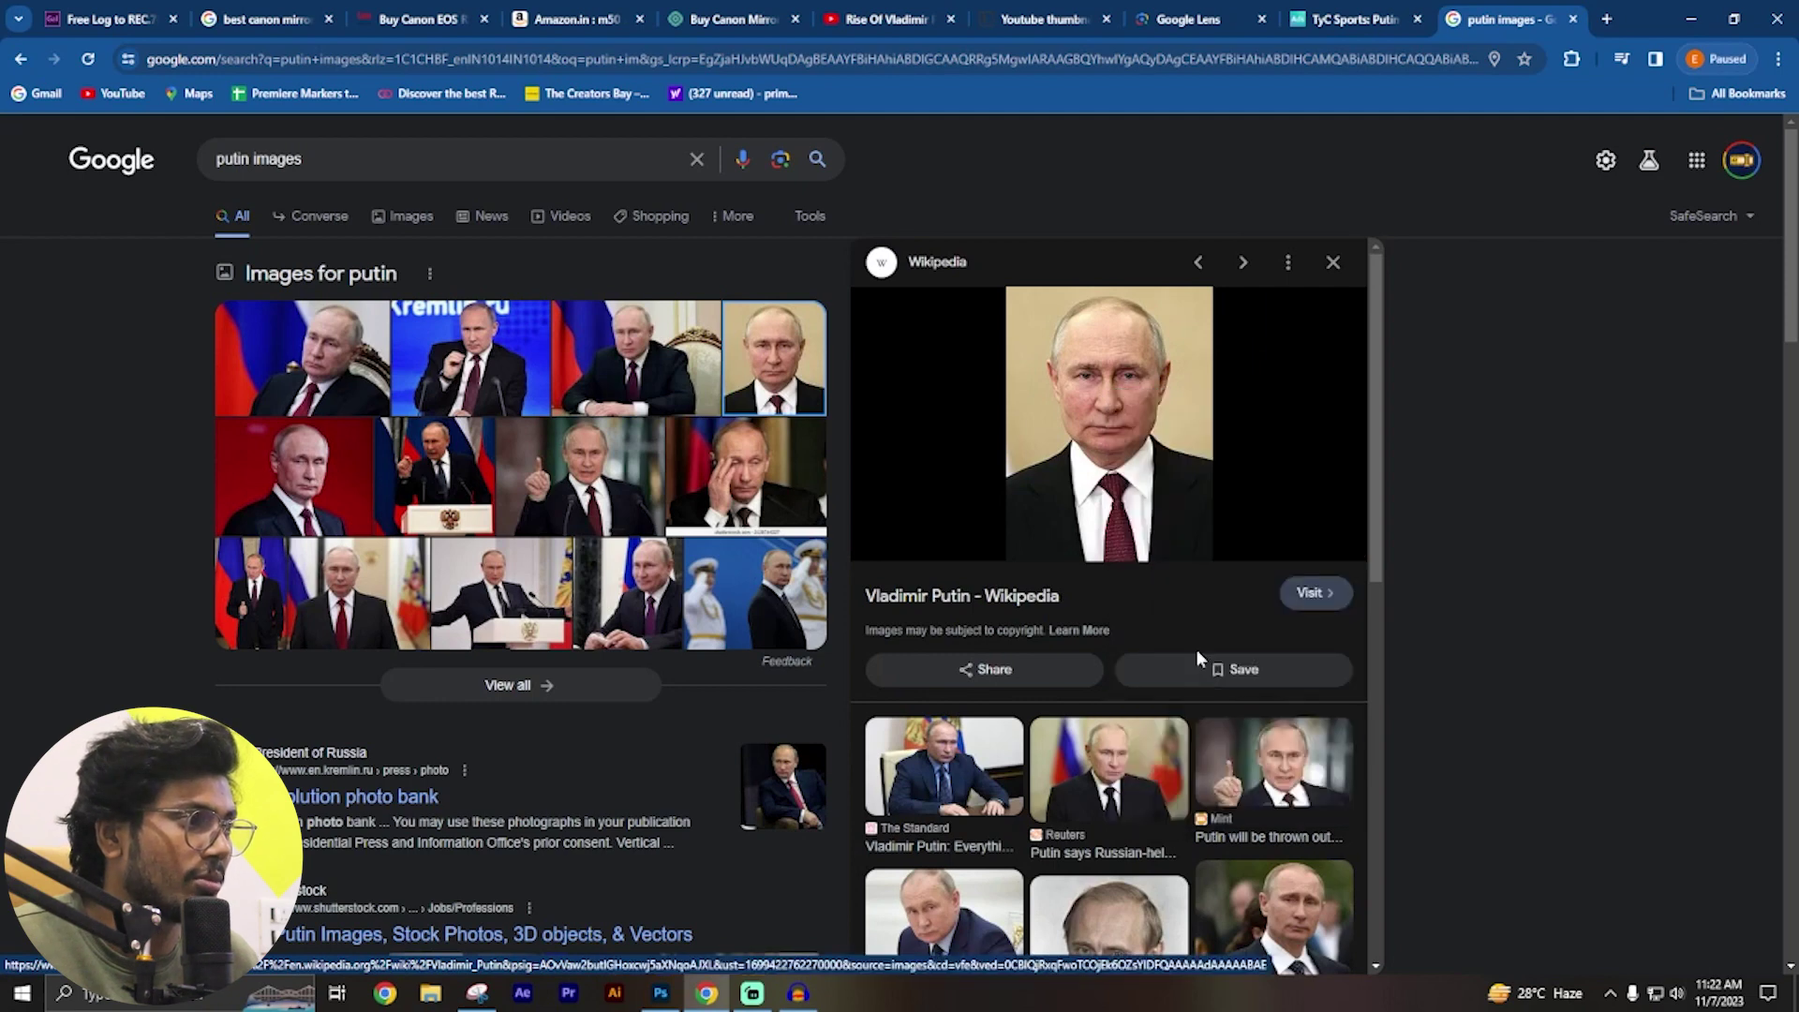
pyautogui.click(1297, 761)
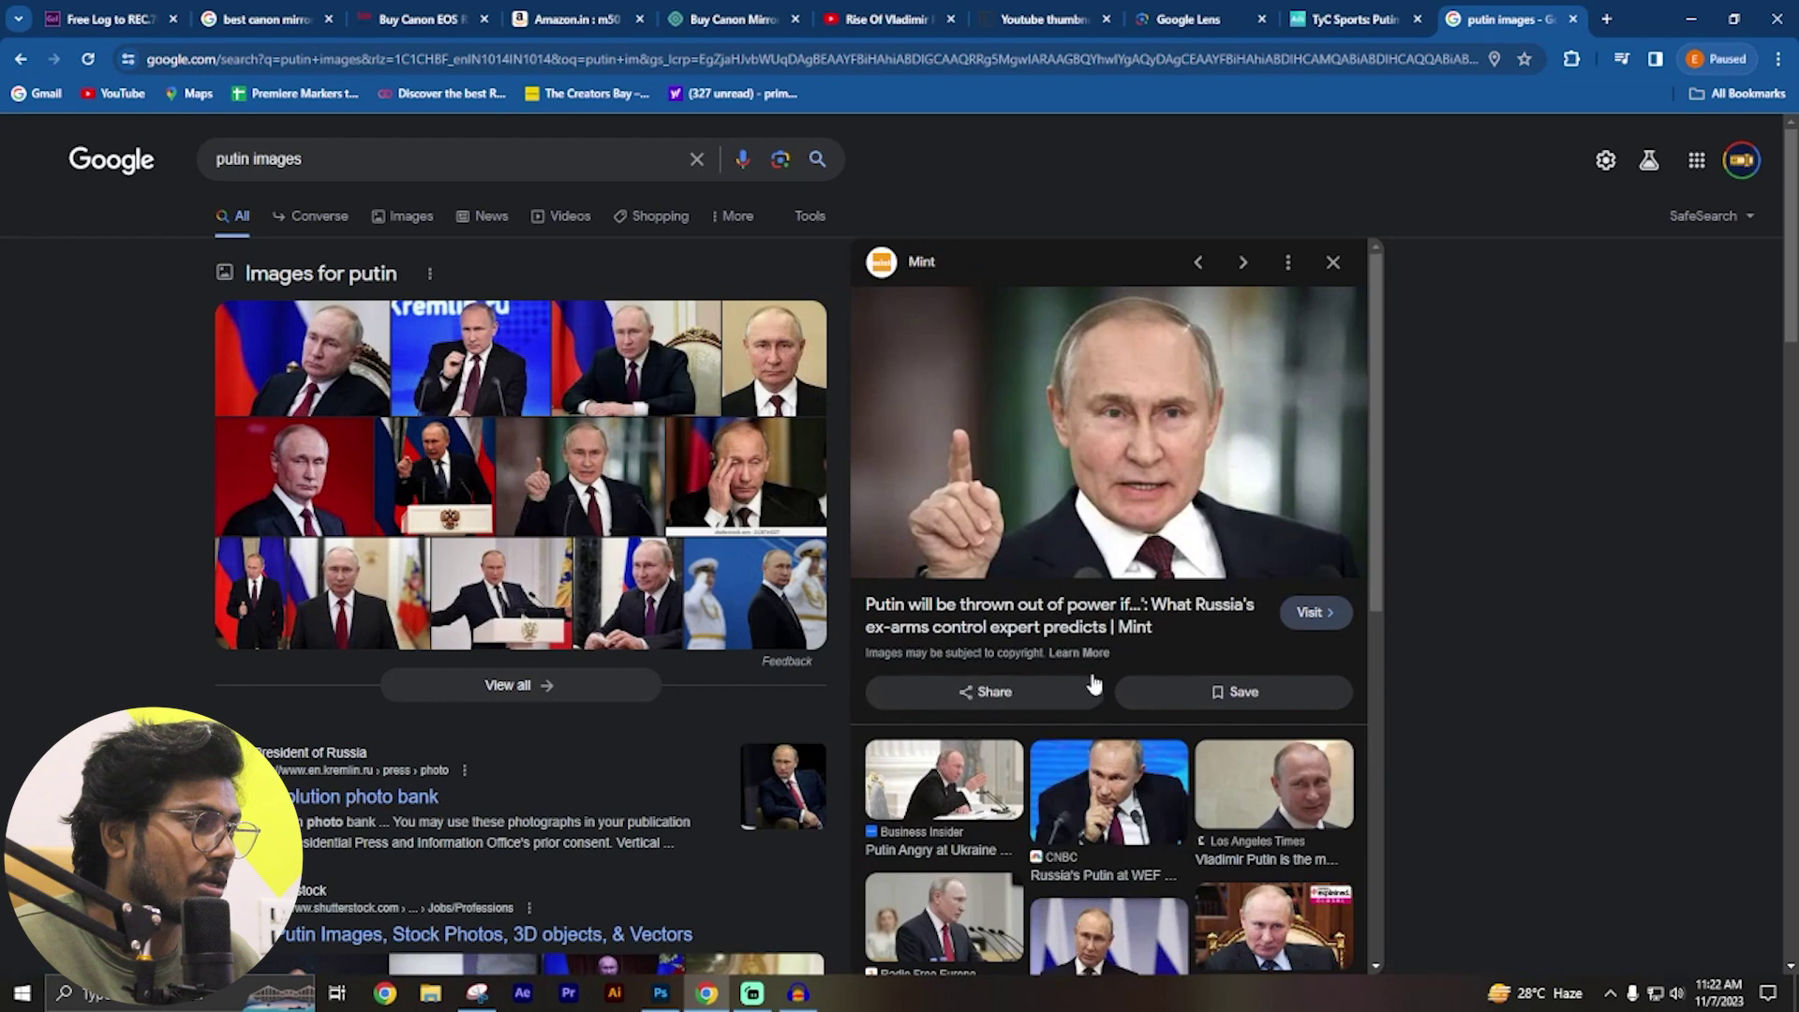
pyautogui.click(774, 358)
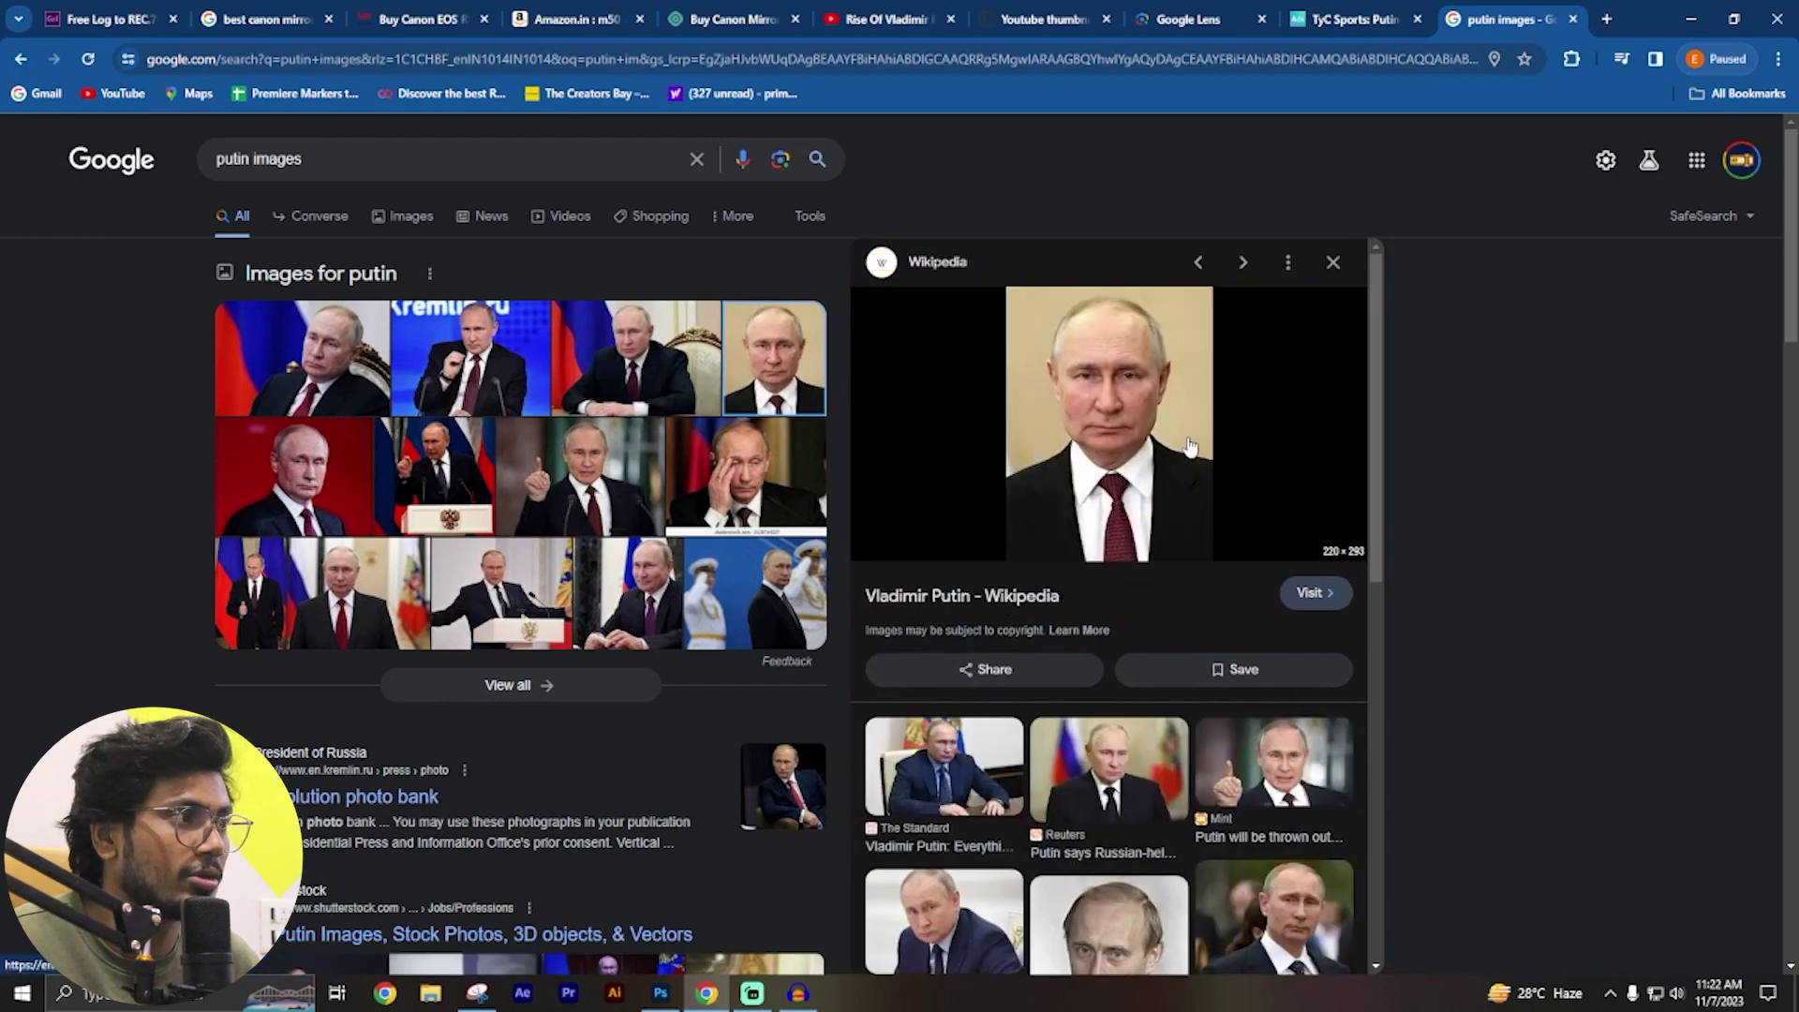
# Filter image results to Large size and copy the Times of Israel photo of Putin at a desk.
pyautogui.click(410, 218)
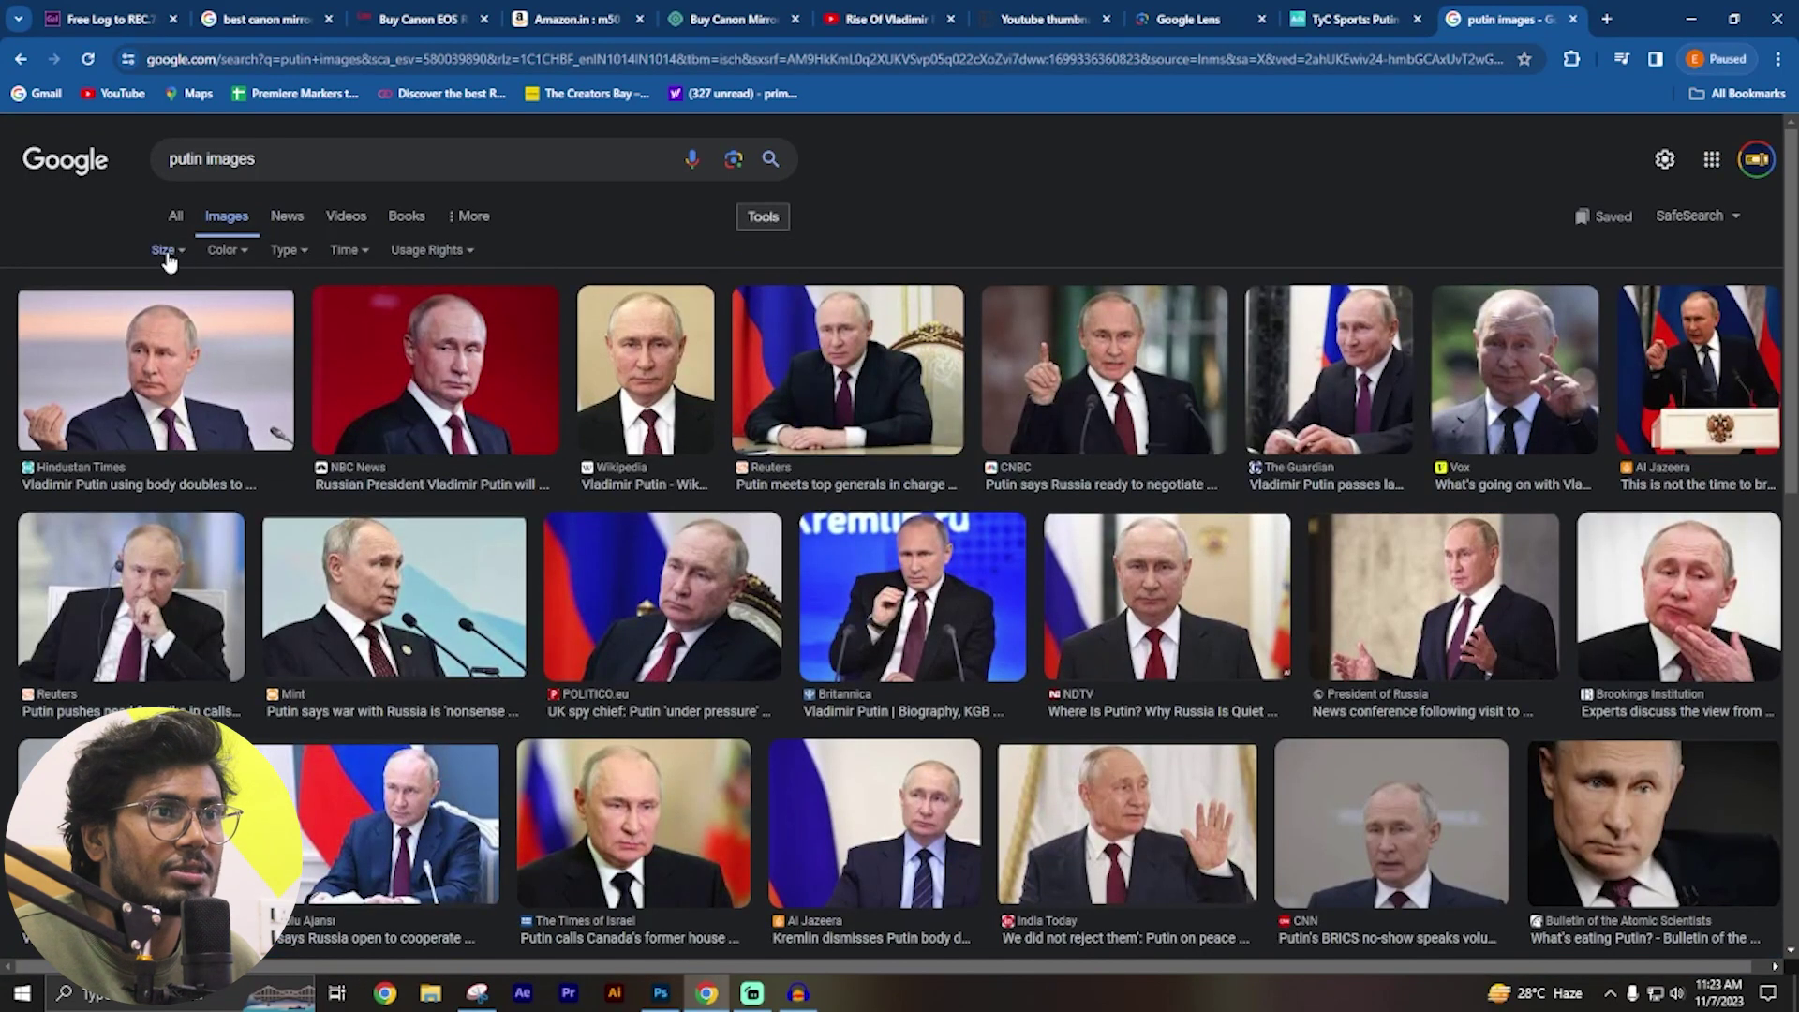
pyautogui.click(167, 251)
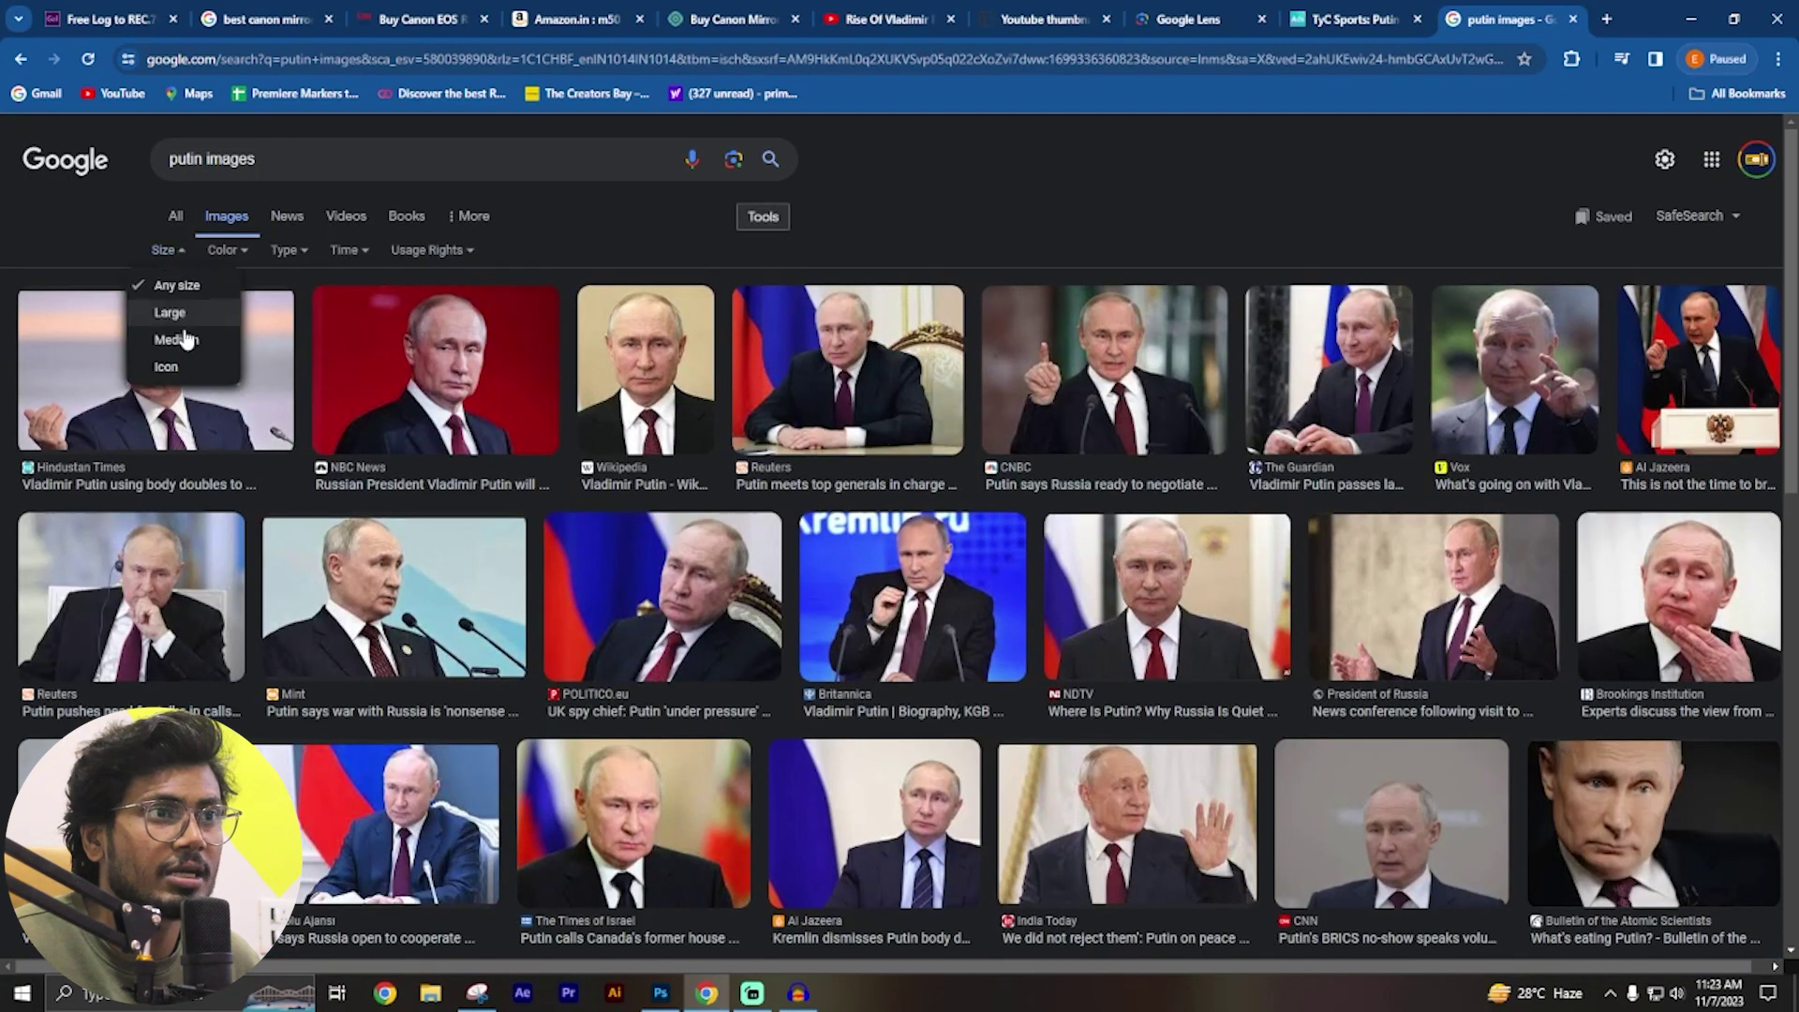
pyautogui.click(184, 327)
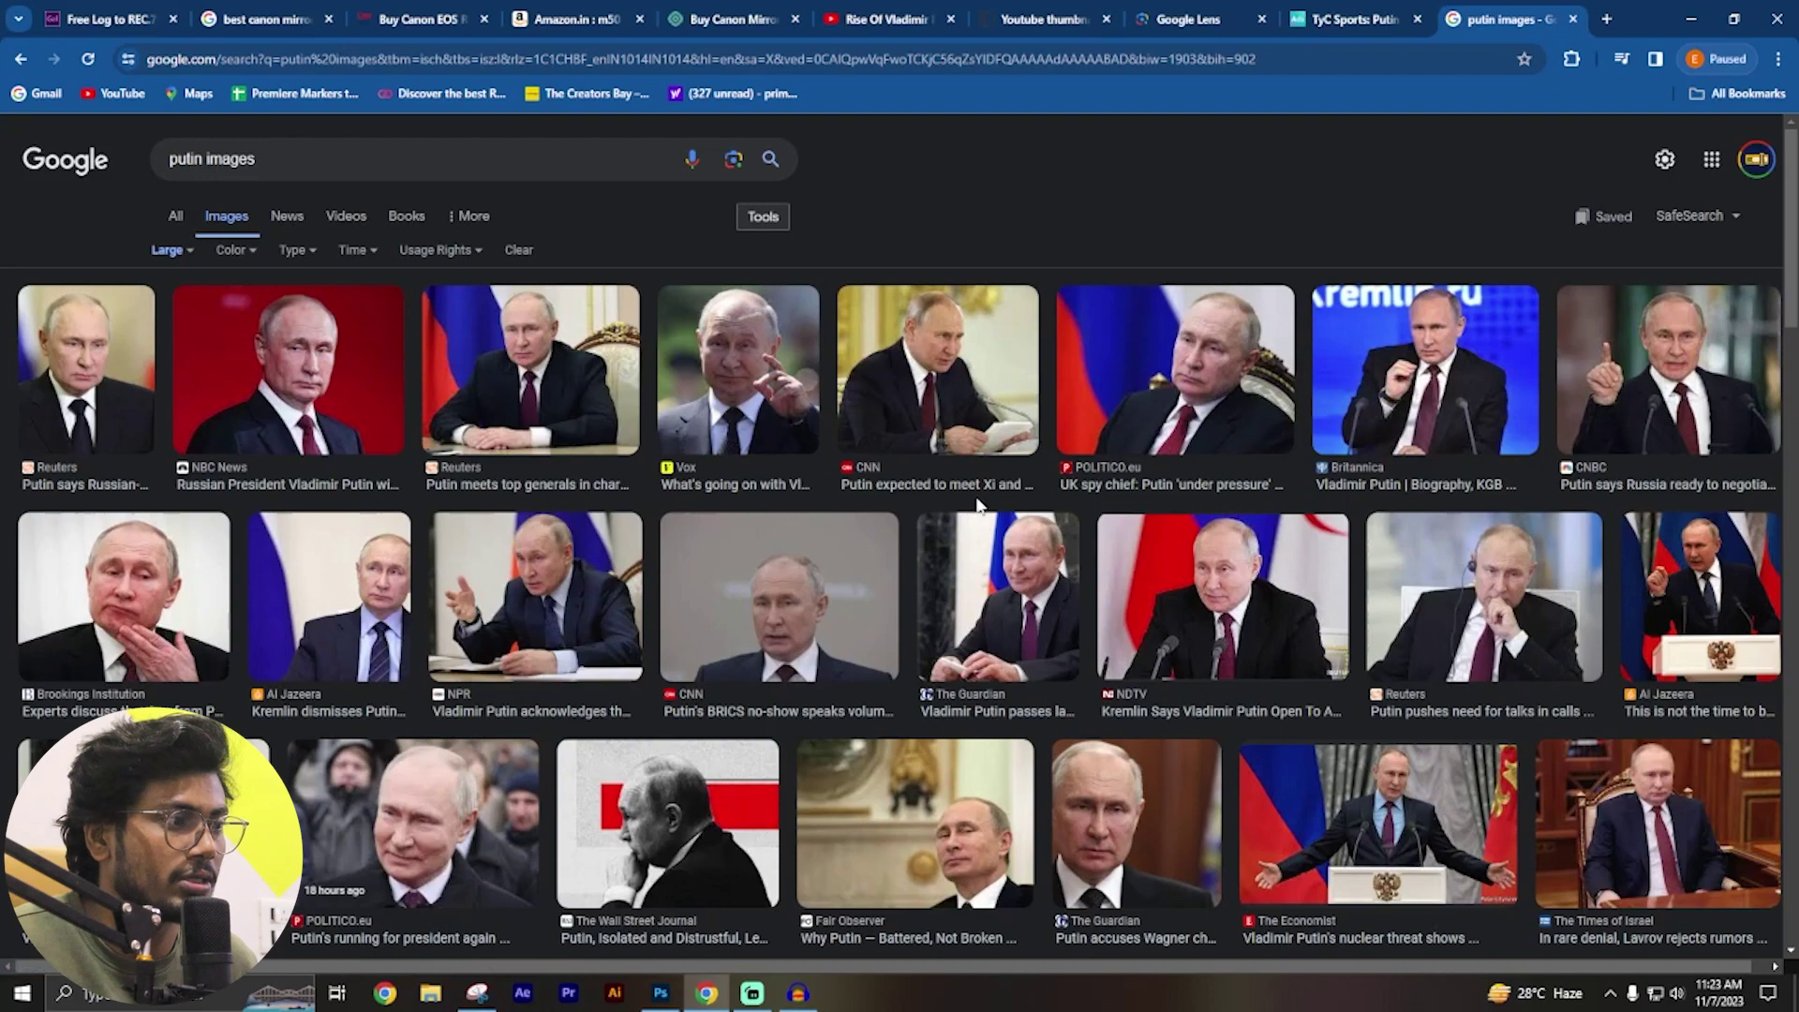
pyautogui.scroll(-2, 977, 506)
pyautogui.click(1658, 646)
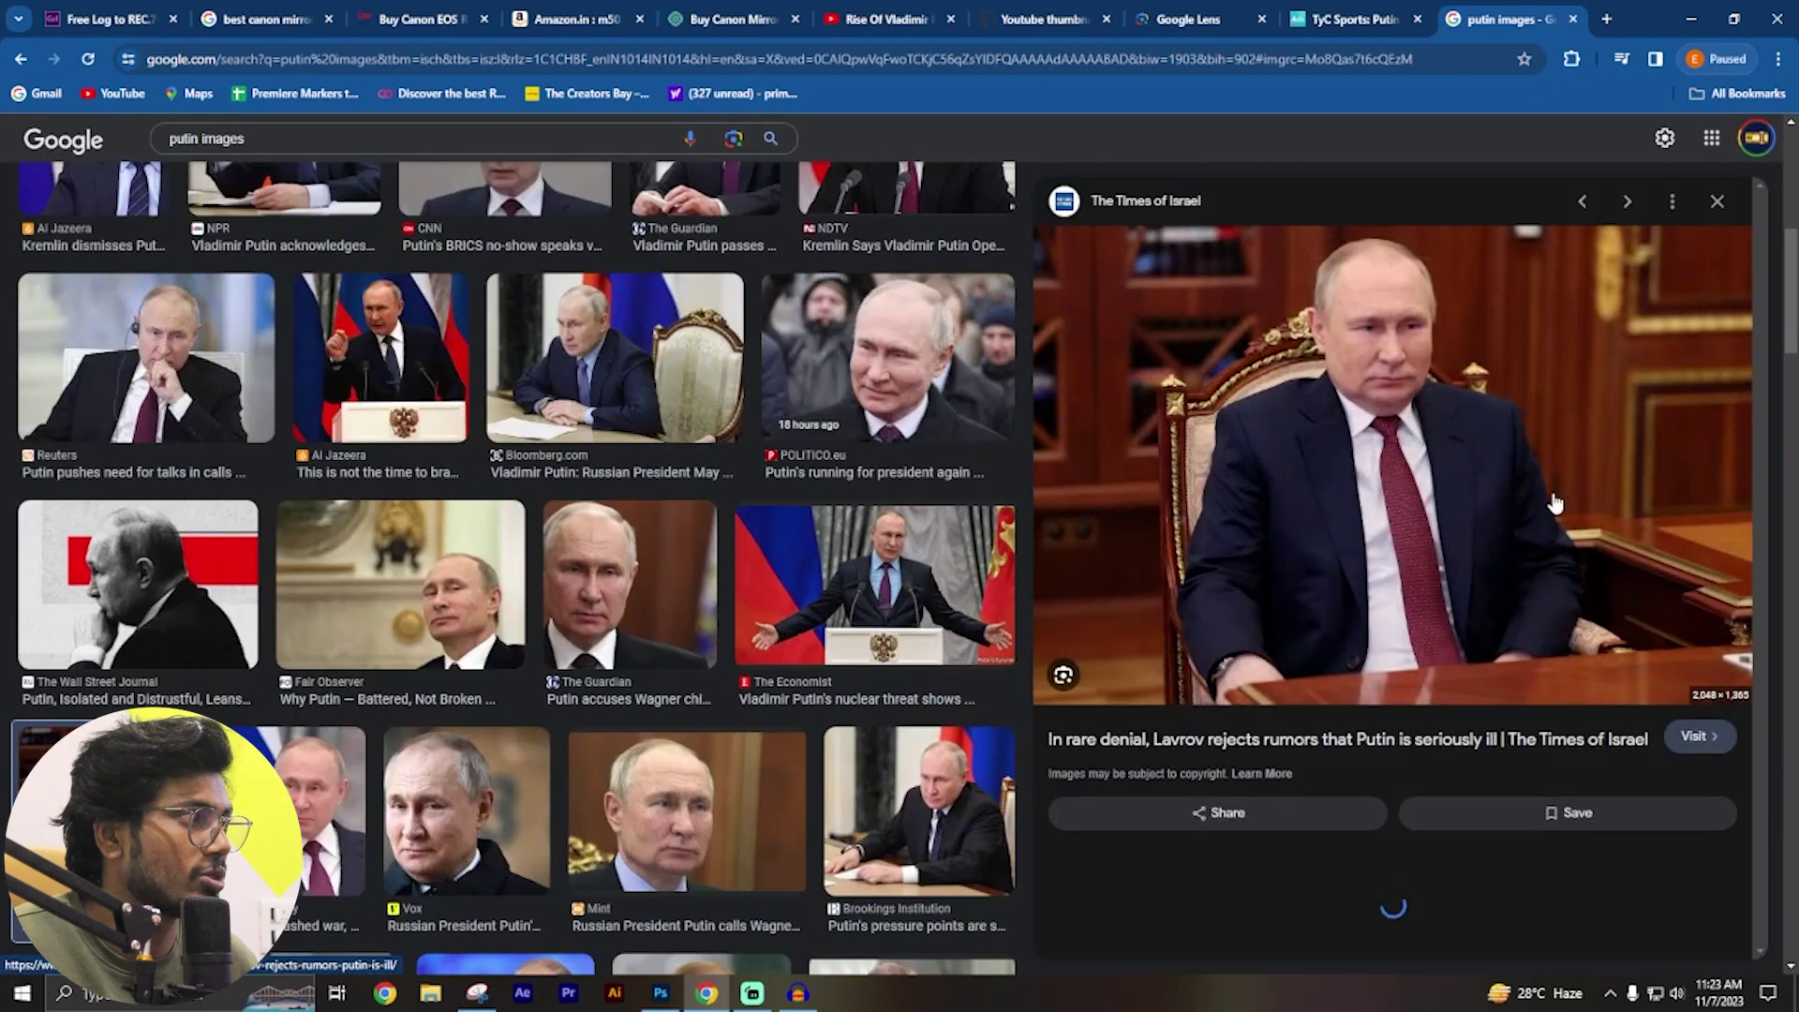
pyautogui.scroll(-3, 1383, 446)
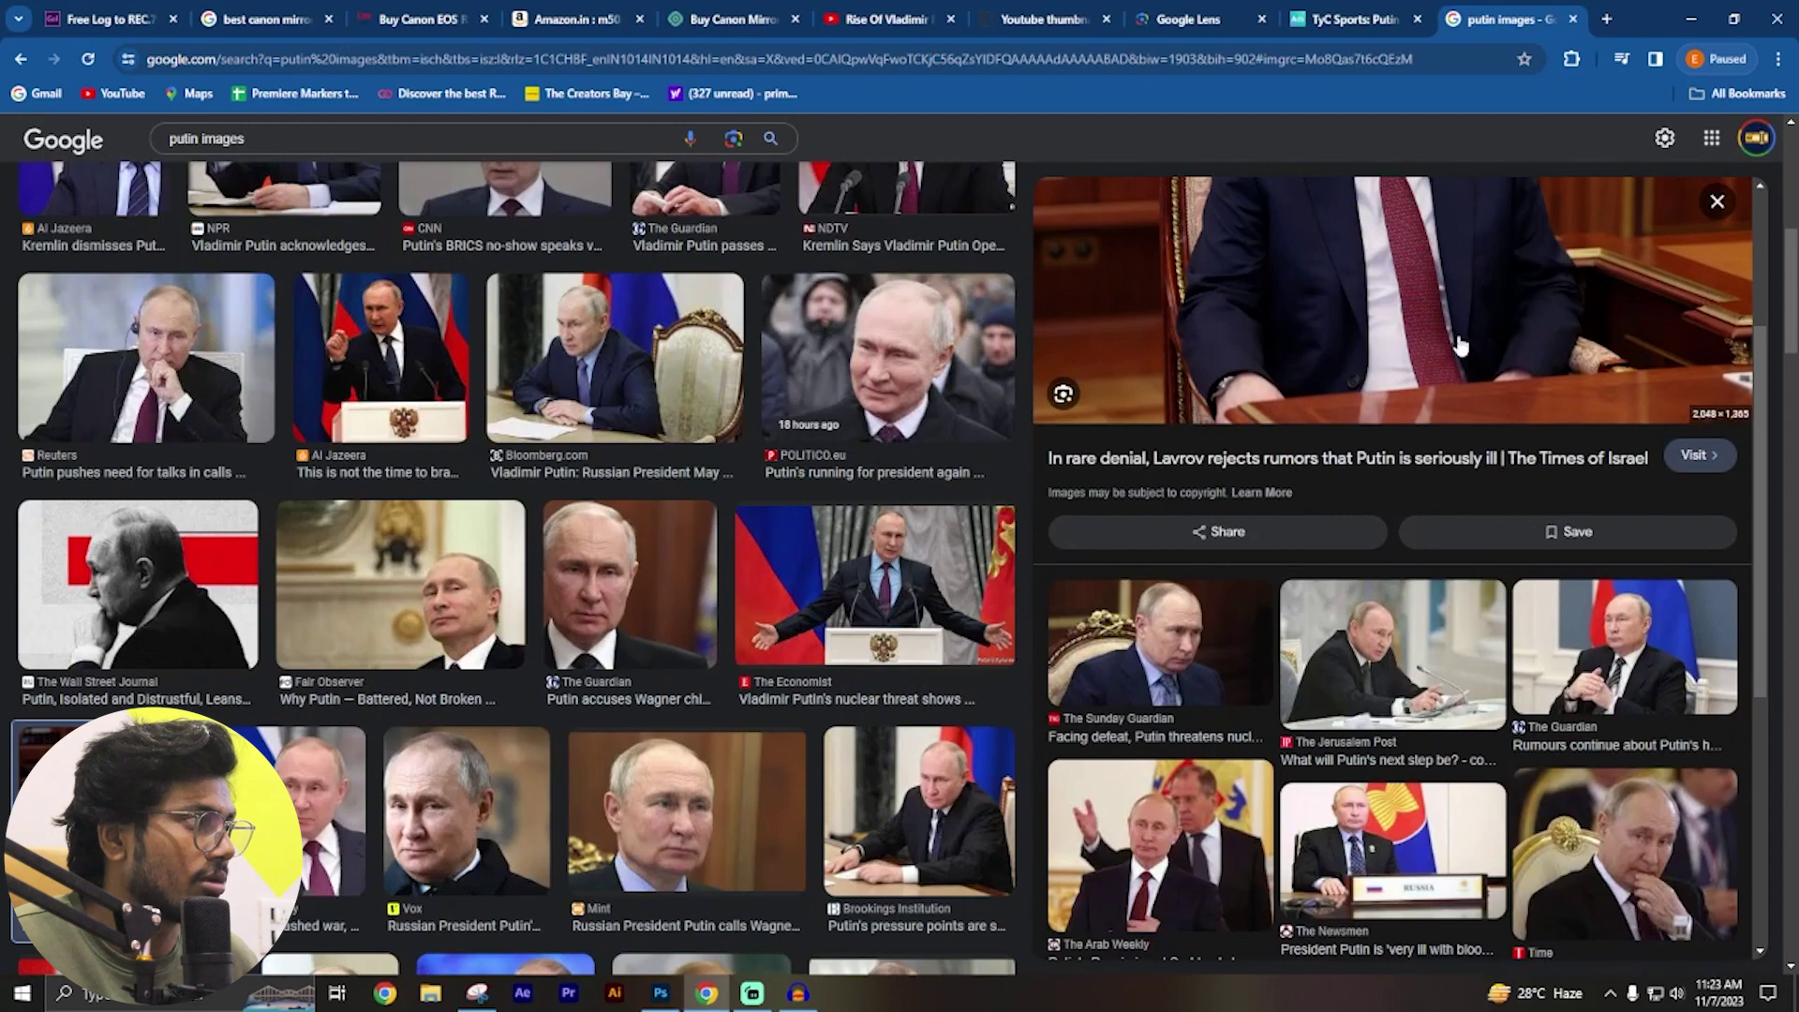
pyautogui.scroll(3, 1457, 428)
pyautogui.rightClick(1374, 359)
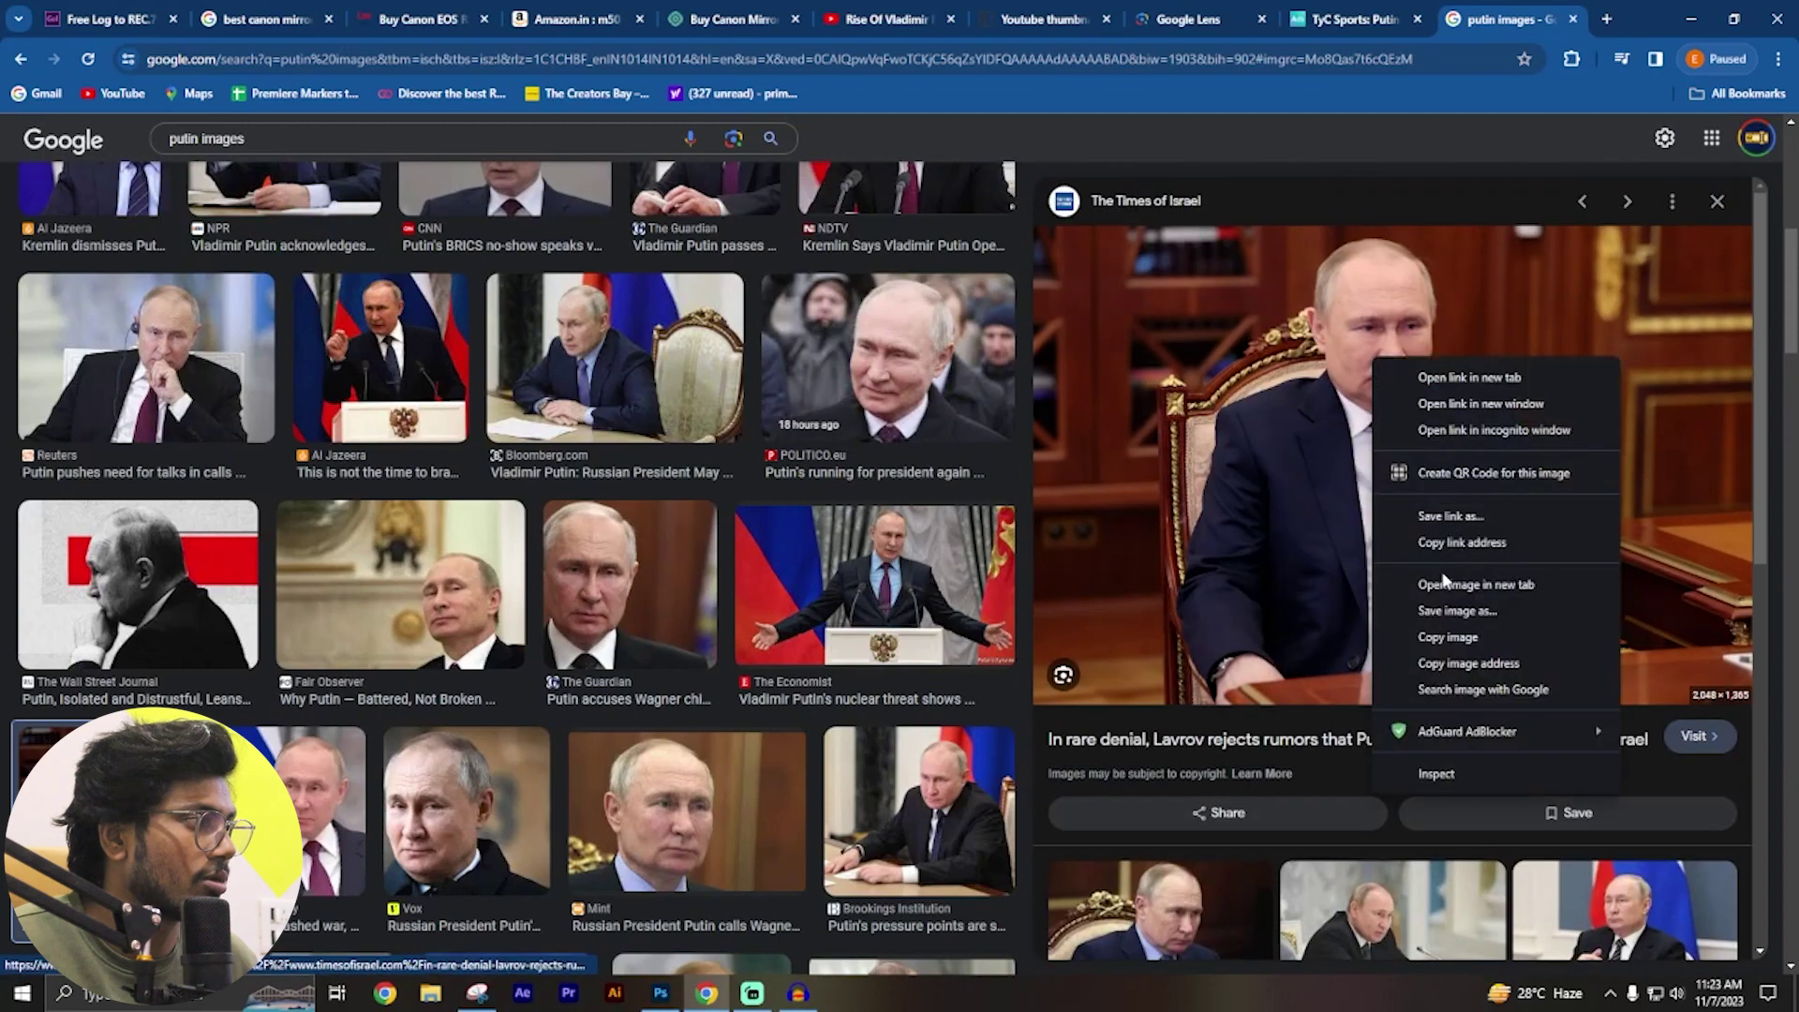
pyautogui.click(1424, 640)
pyautogui.click(1607, 21)
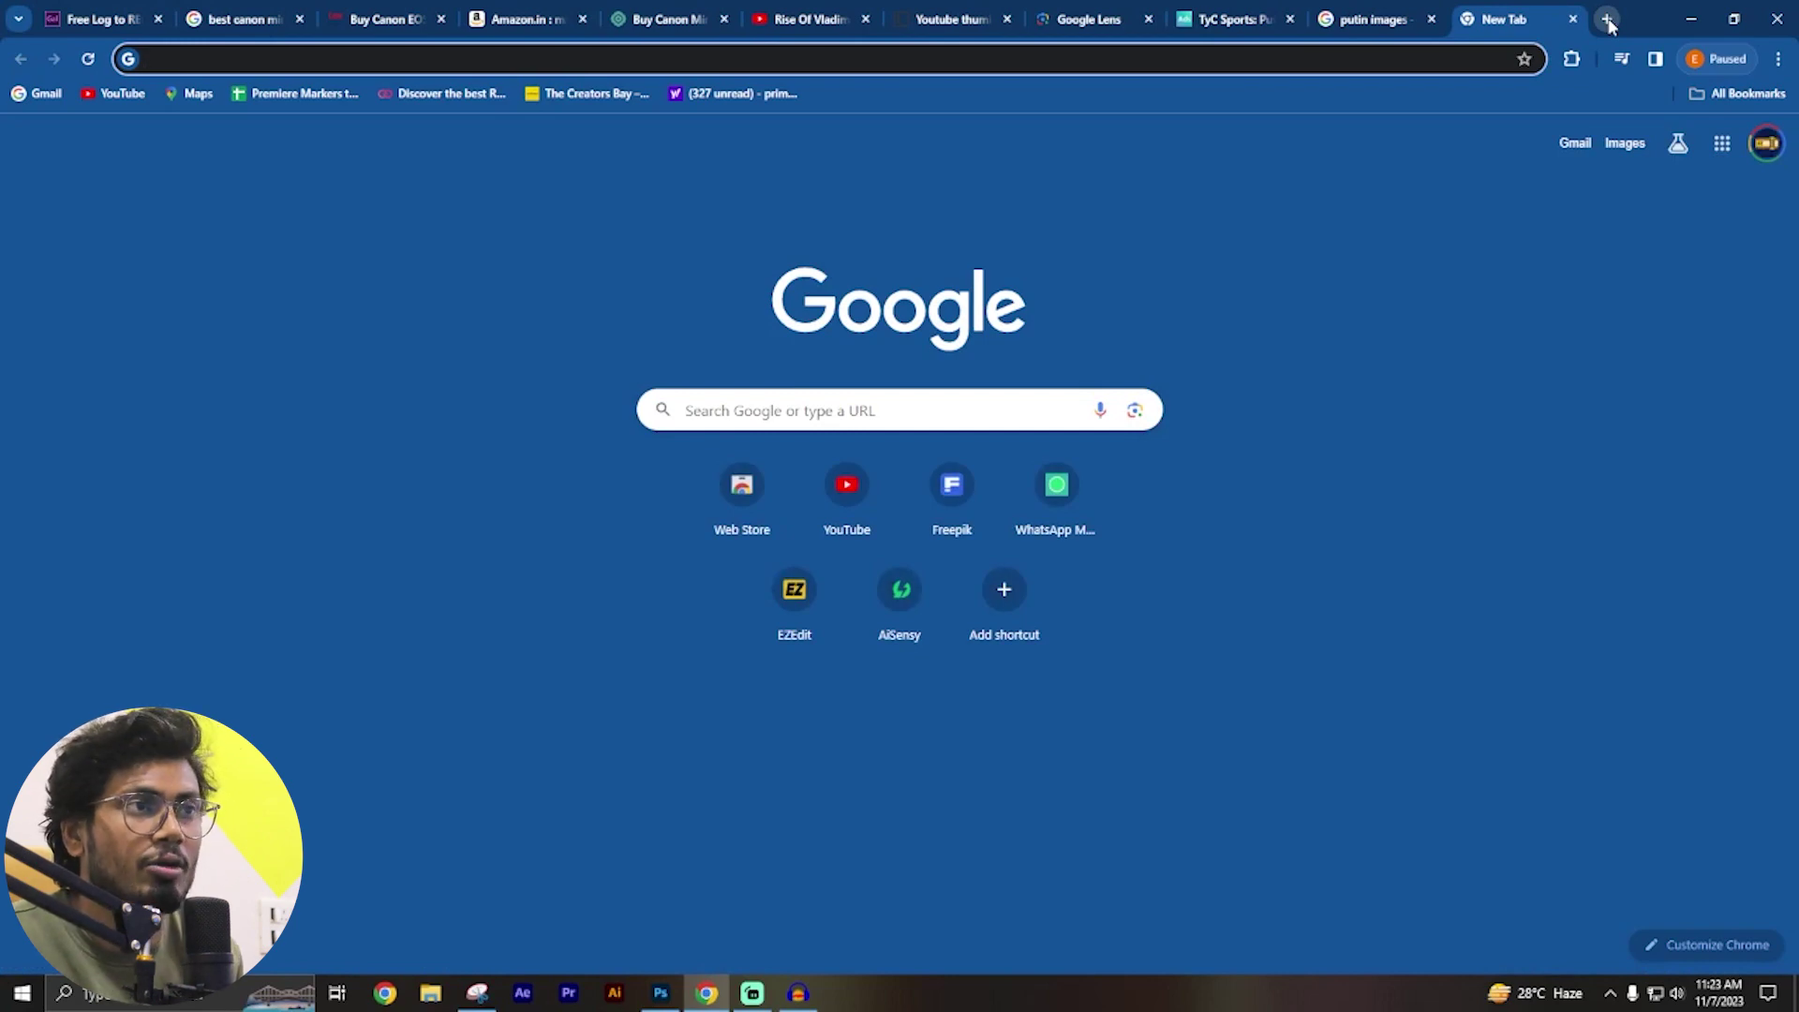
# Paste the Putin desk photo into remove.bg and download the background-free PNG.
pyautogui.write('bg remove')
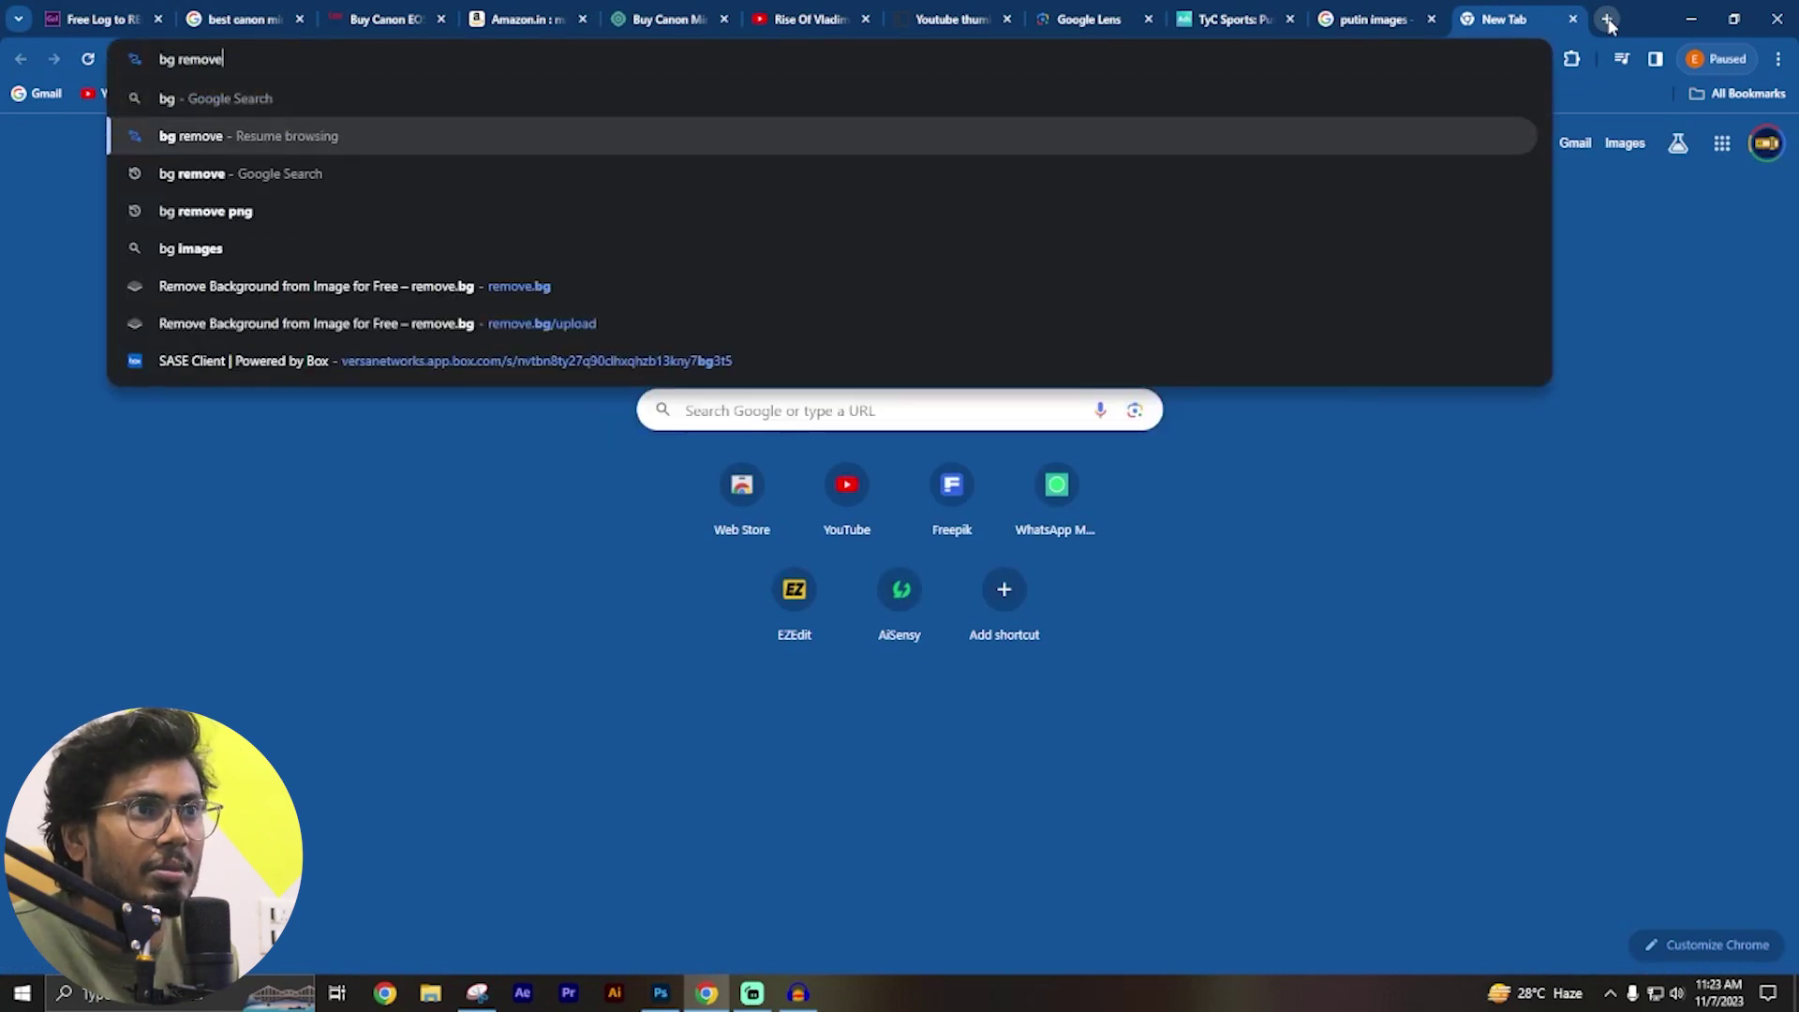
pyautogui.press('Return')
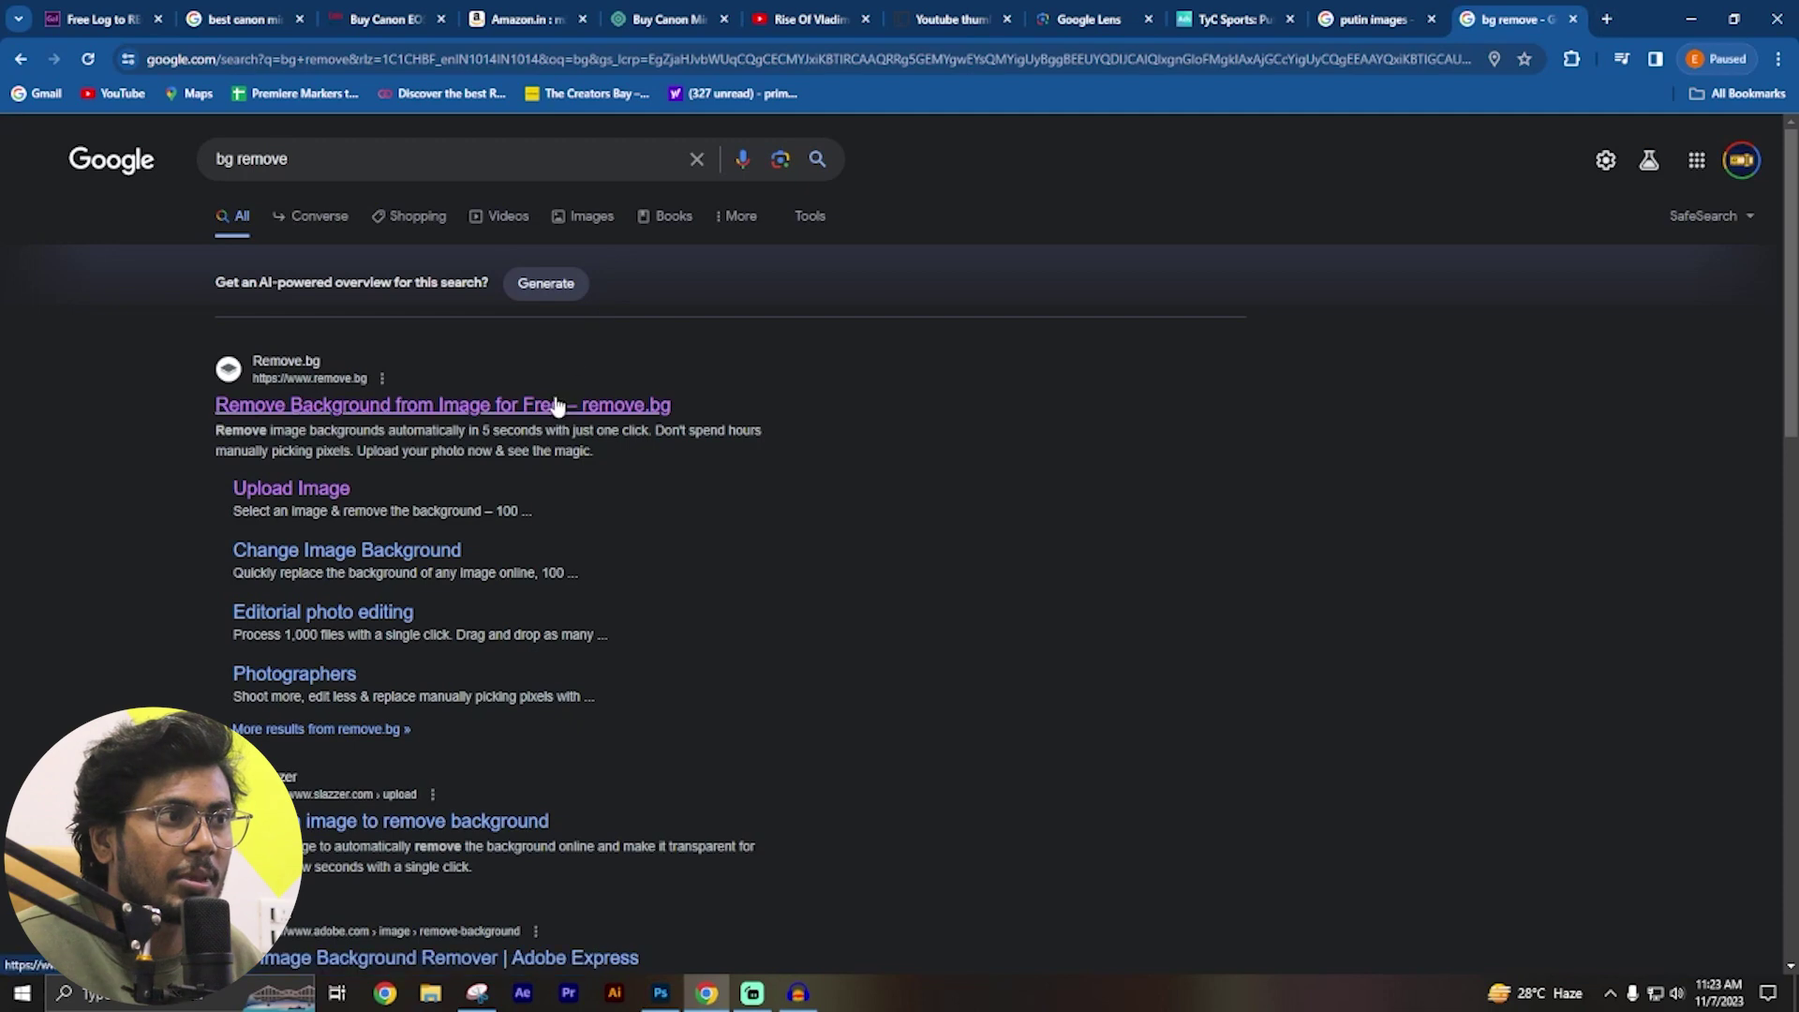
pyautogui.click(557, 405)
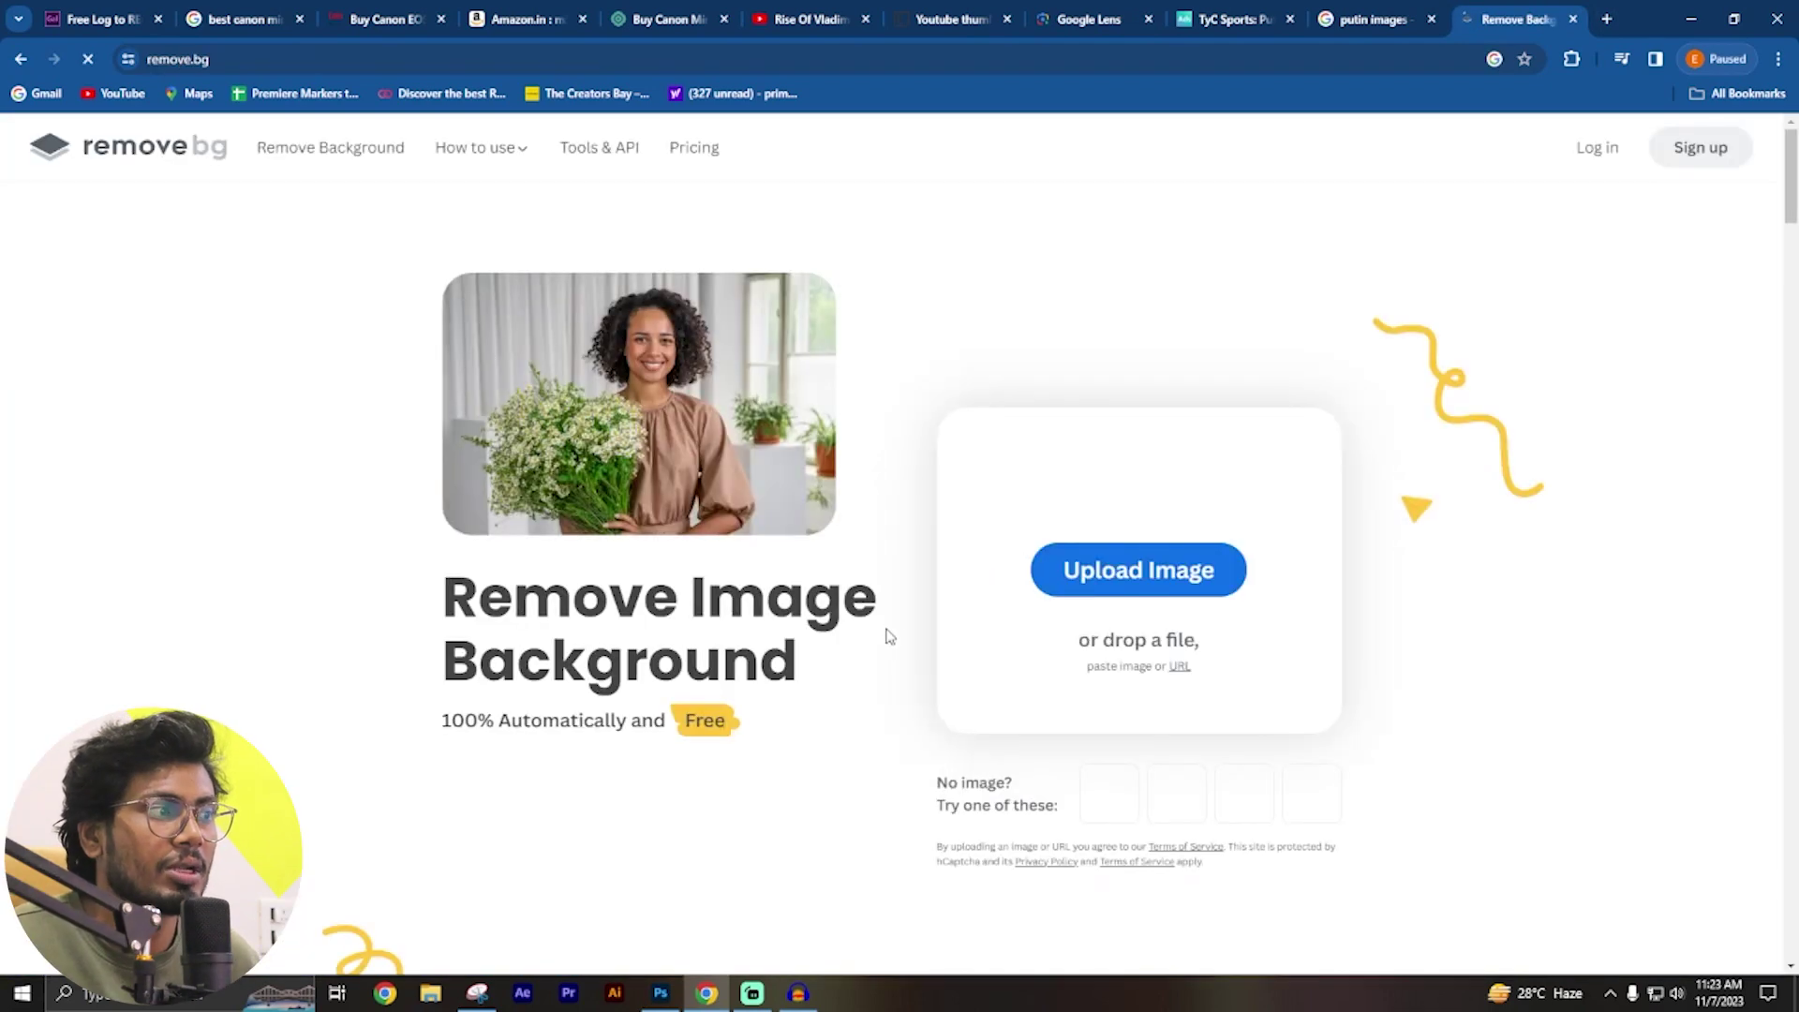
pyautogui.hotkey('ctrl', 'v')
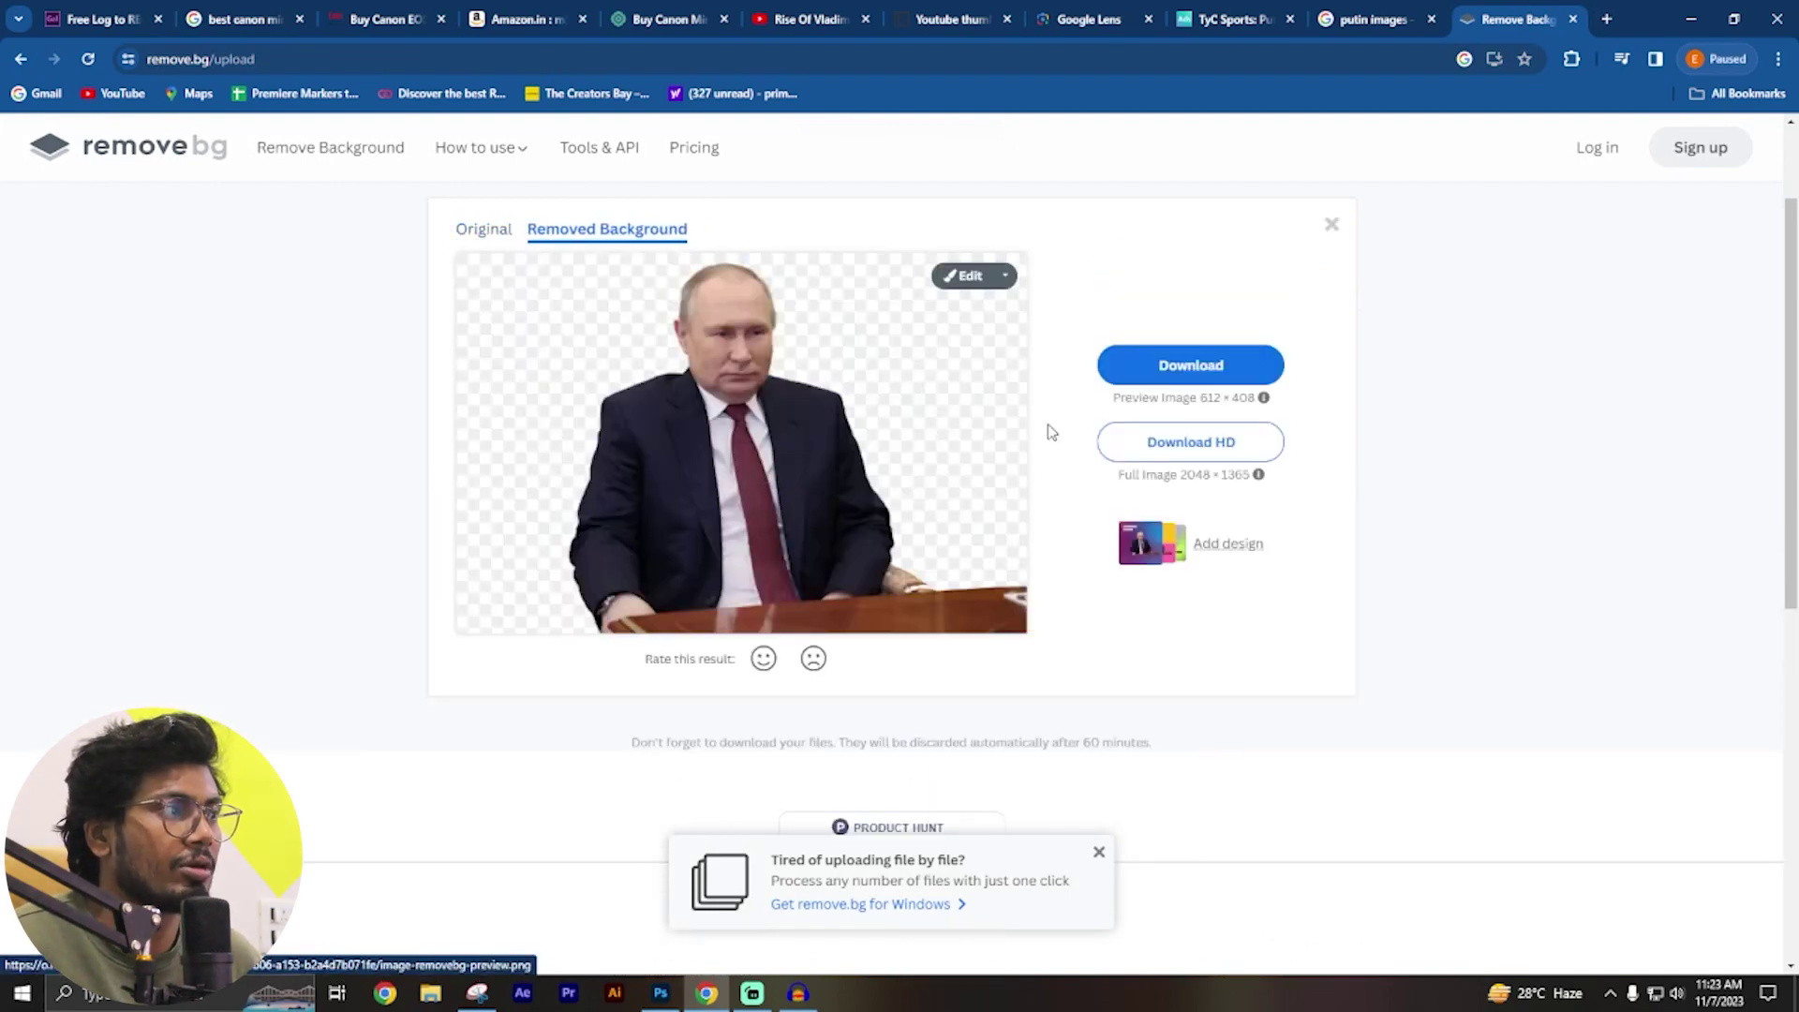
pyautogui.click(1129, 367)
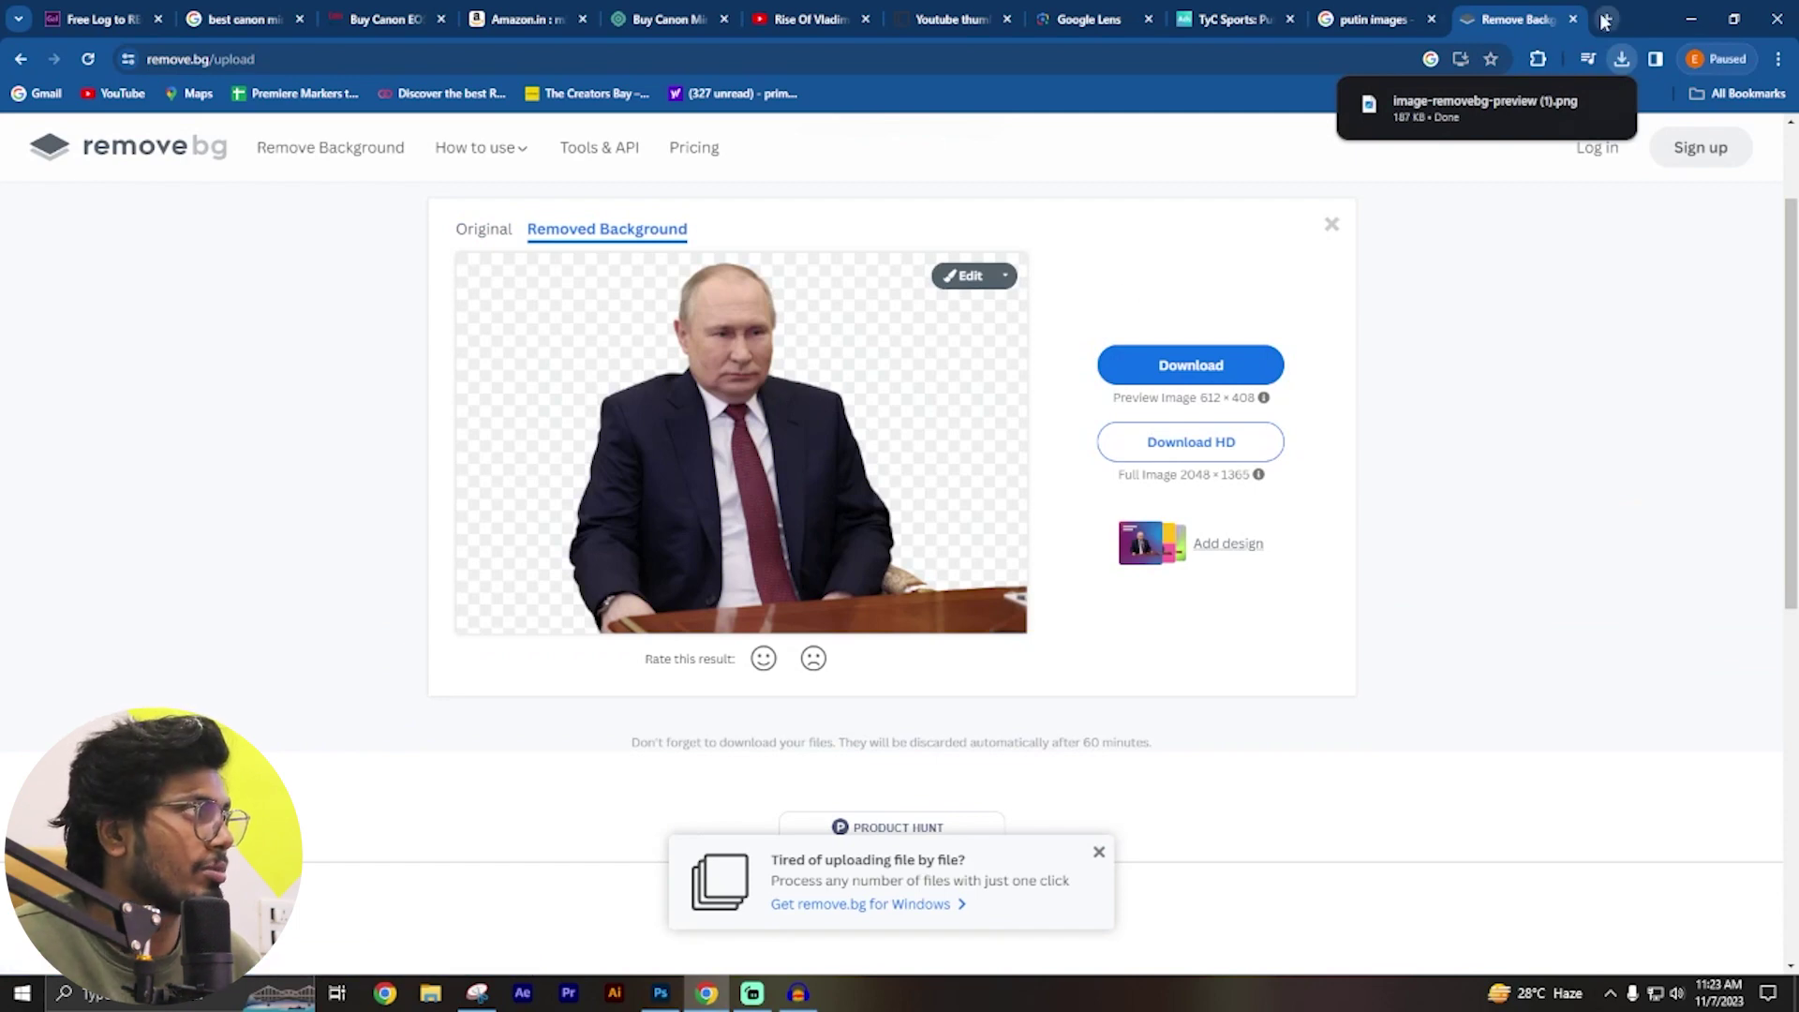
pyautogui.hotkey('ctrl', 't')
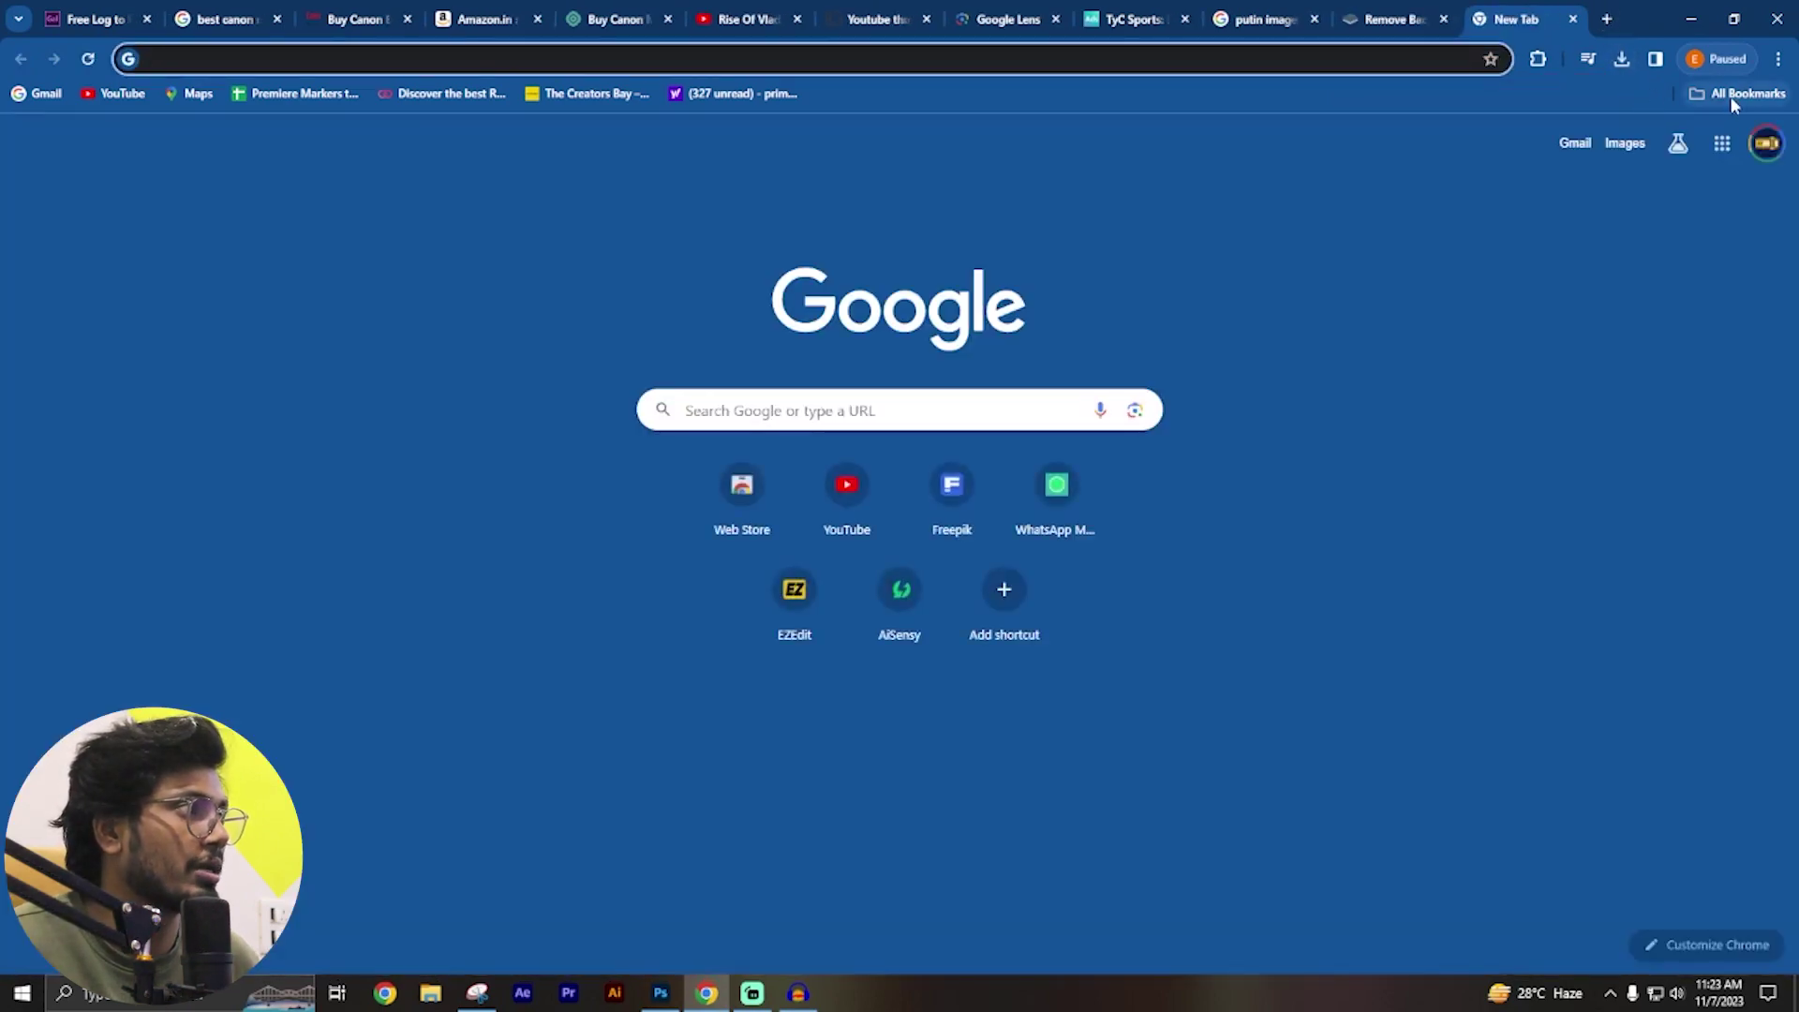
# On the real-esrgan Replicate page, replace the cat sample with image-removebg-preview (1).png from Downloads.
pyautogui.click(1732, 98)
pyautogui.click(1593, 342)
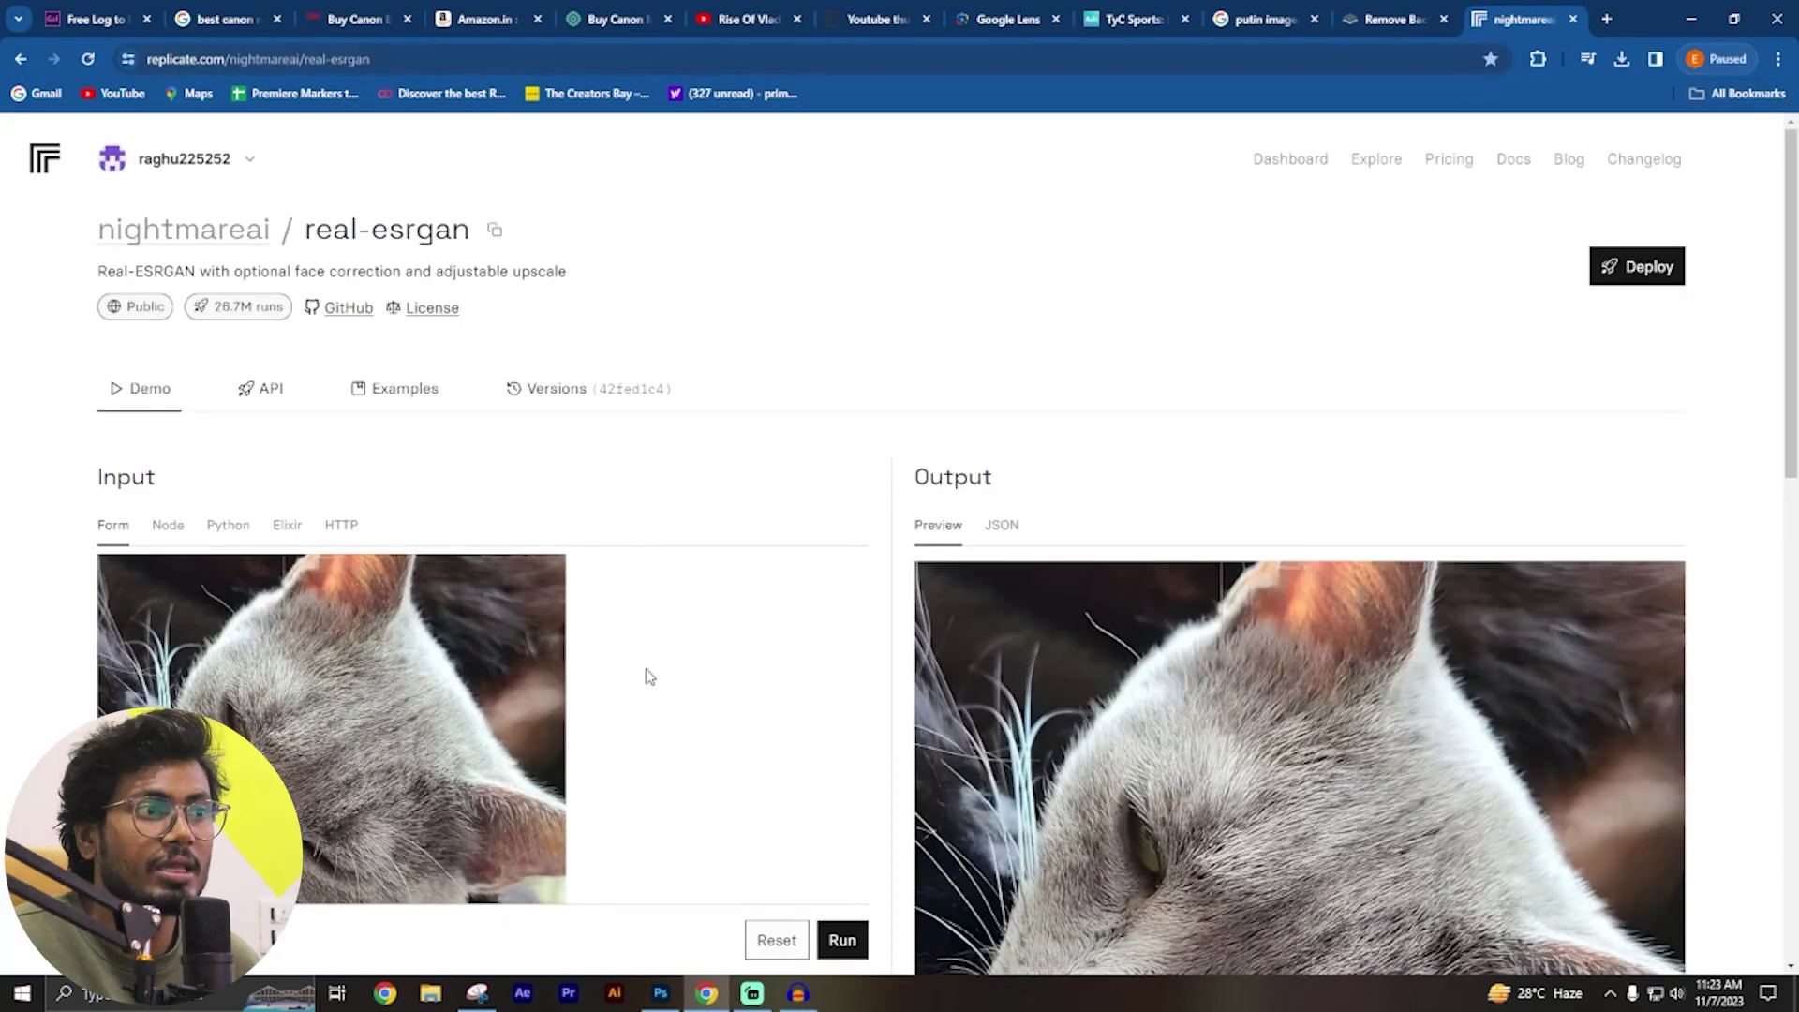
pyautogui.scroll(-4, 739, 666)
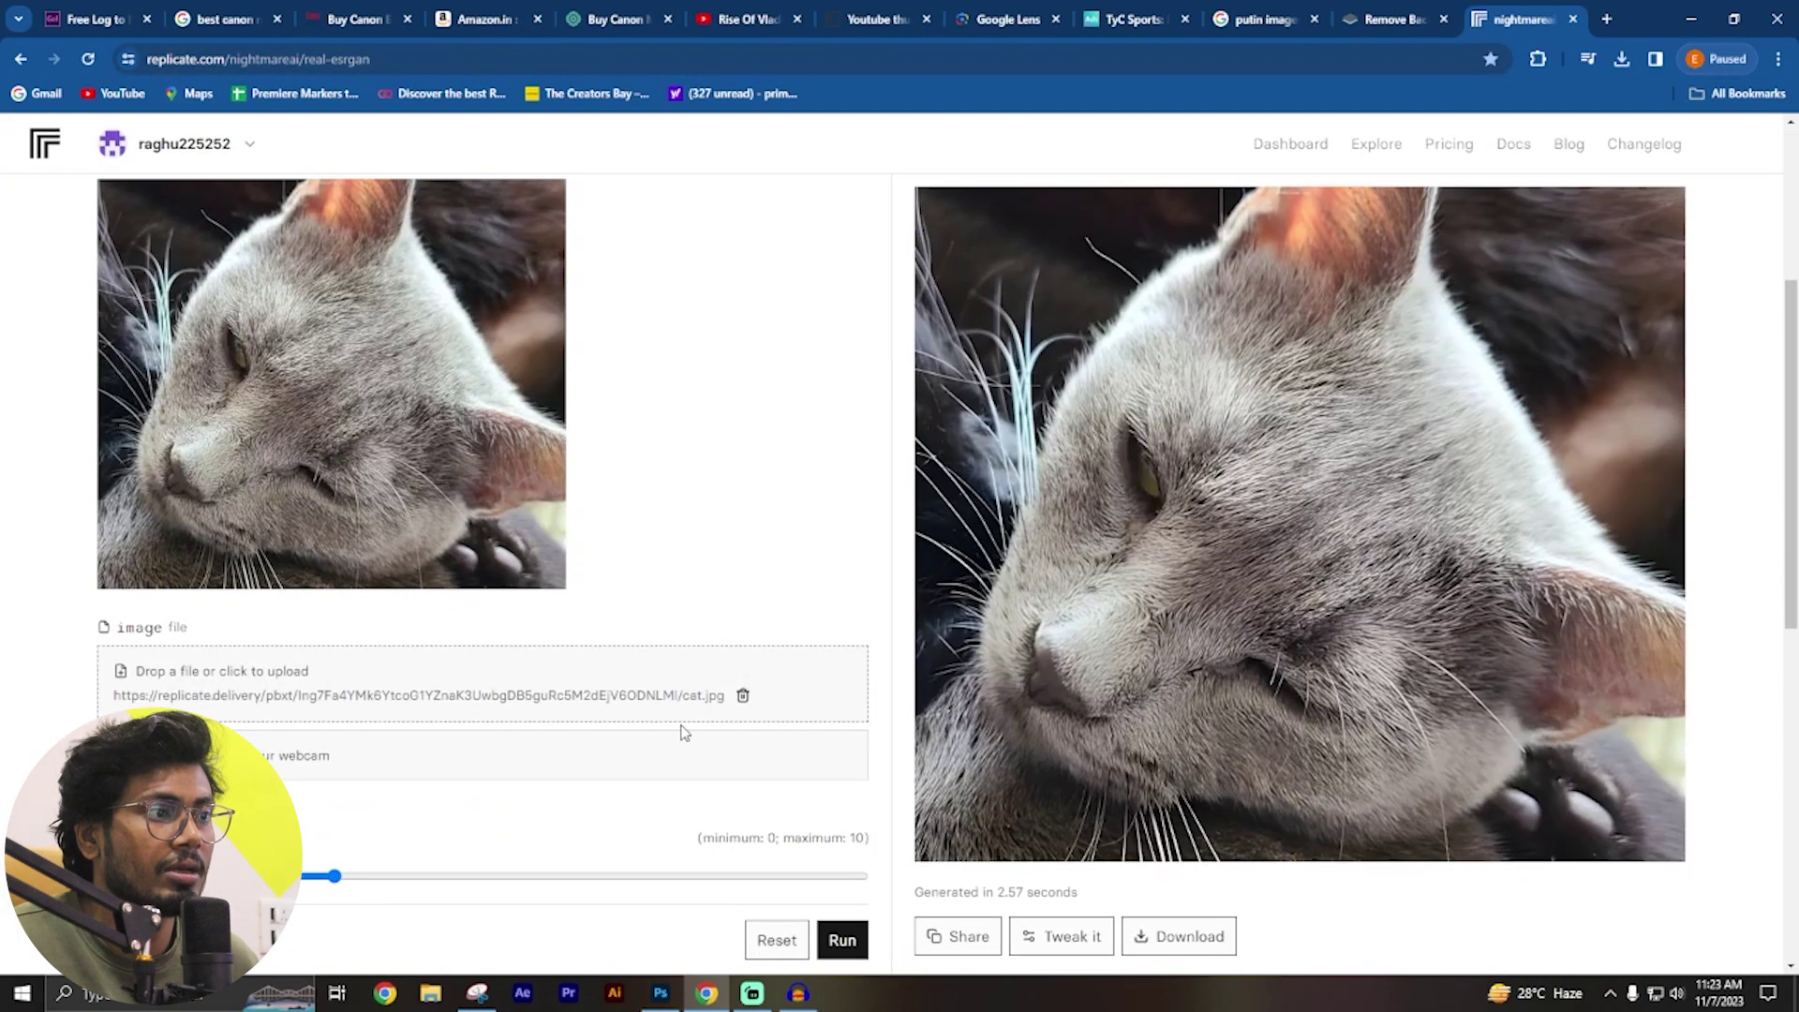
pyautogui.click(743, 696)
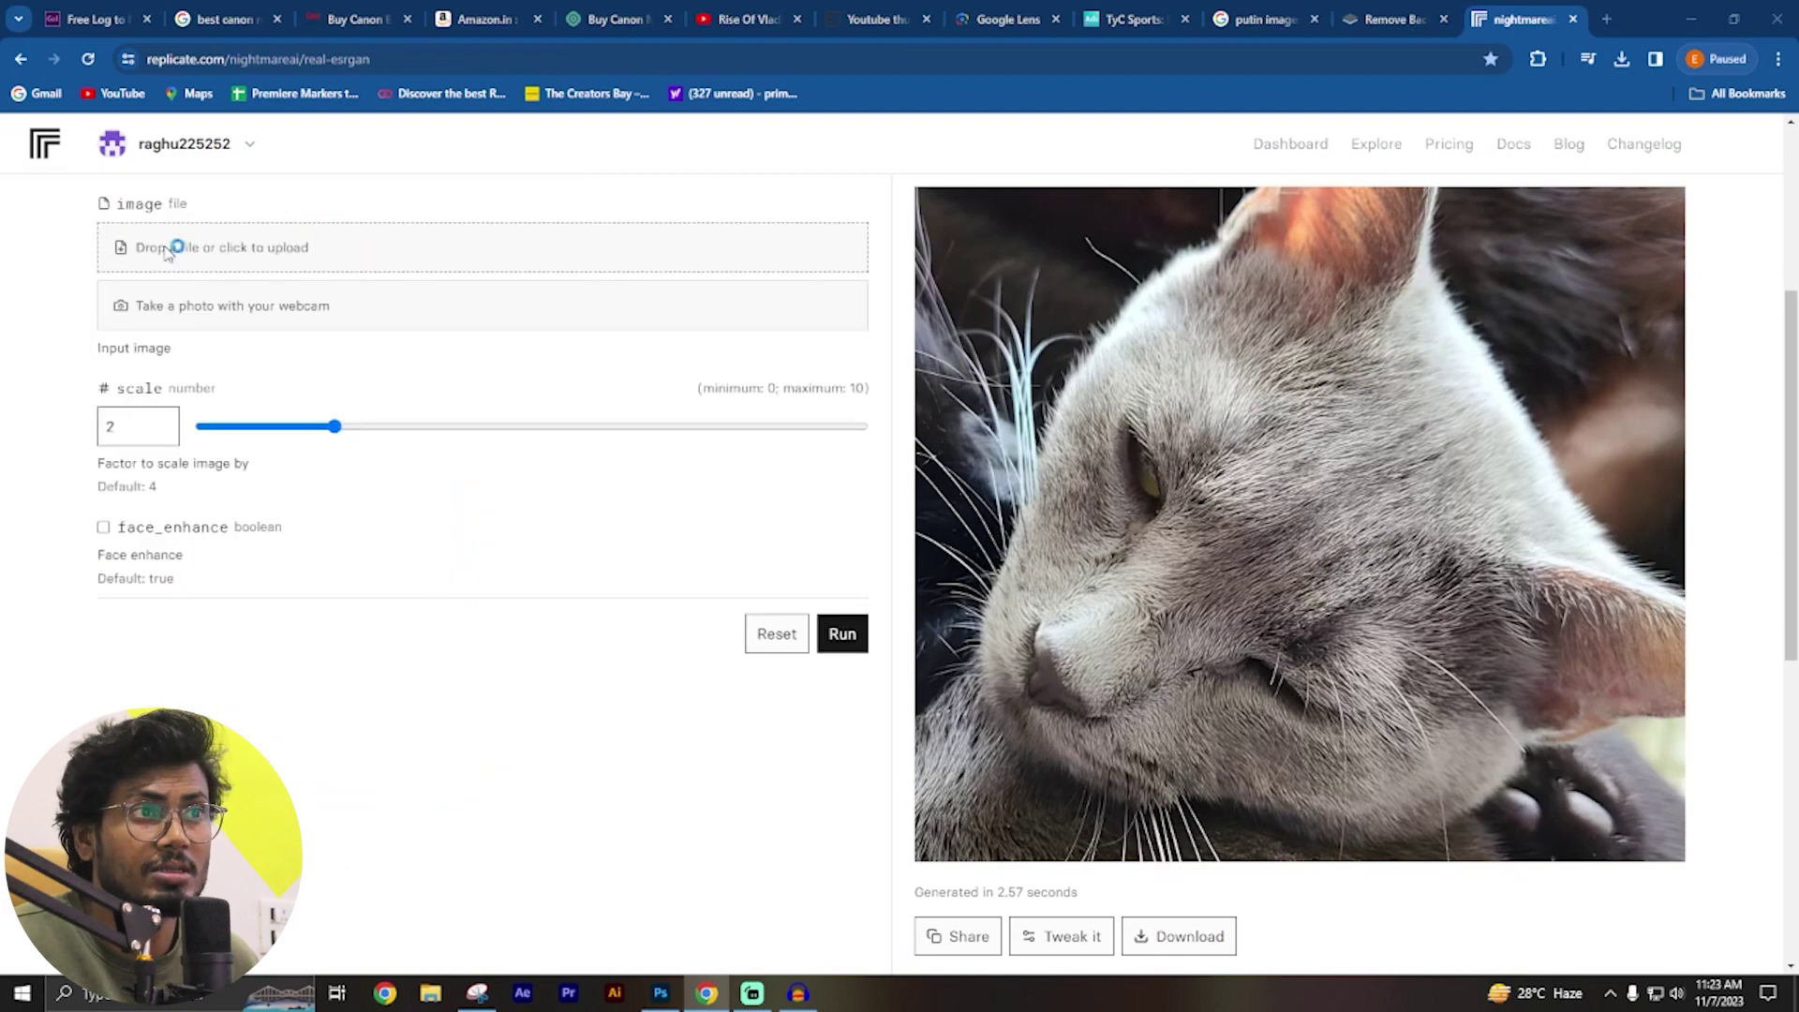
pyautogui.click(176, 255)
pyautogui.click(342, 282)
pyautogui.click(510, 309)
pyautogui.click(1405, 815)
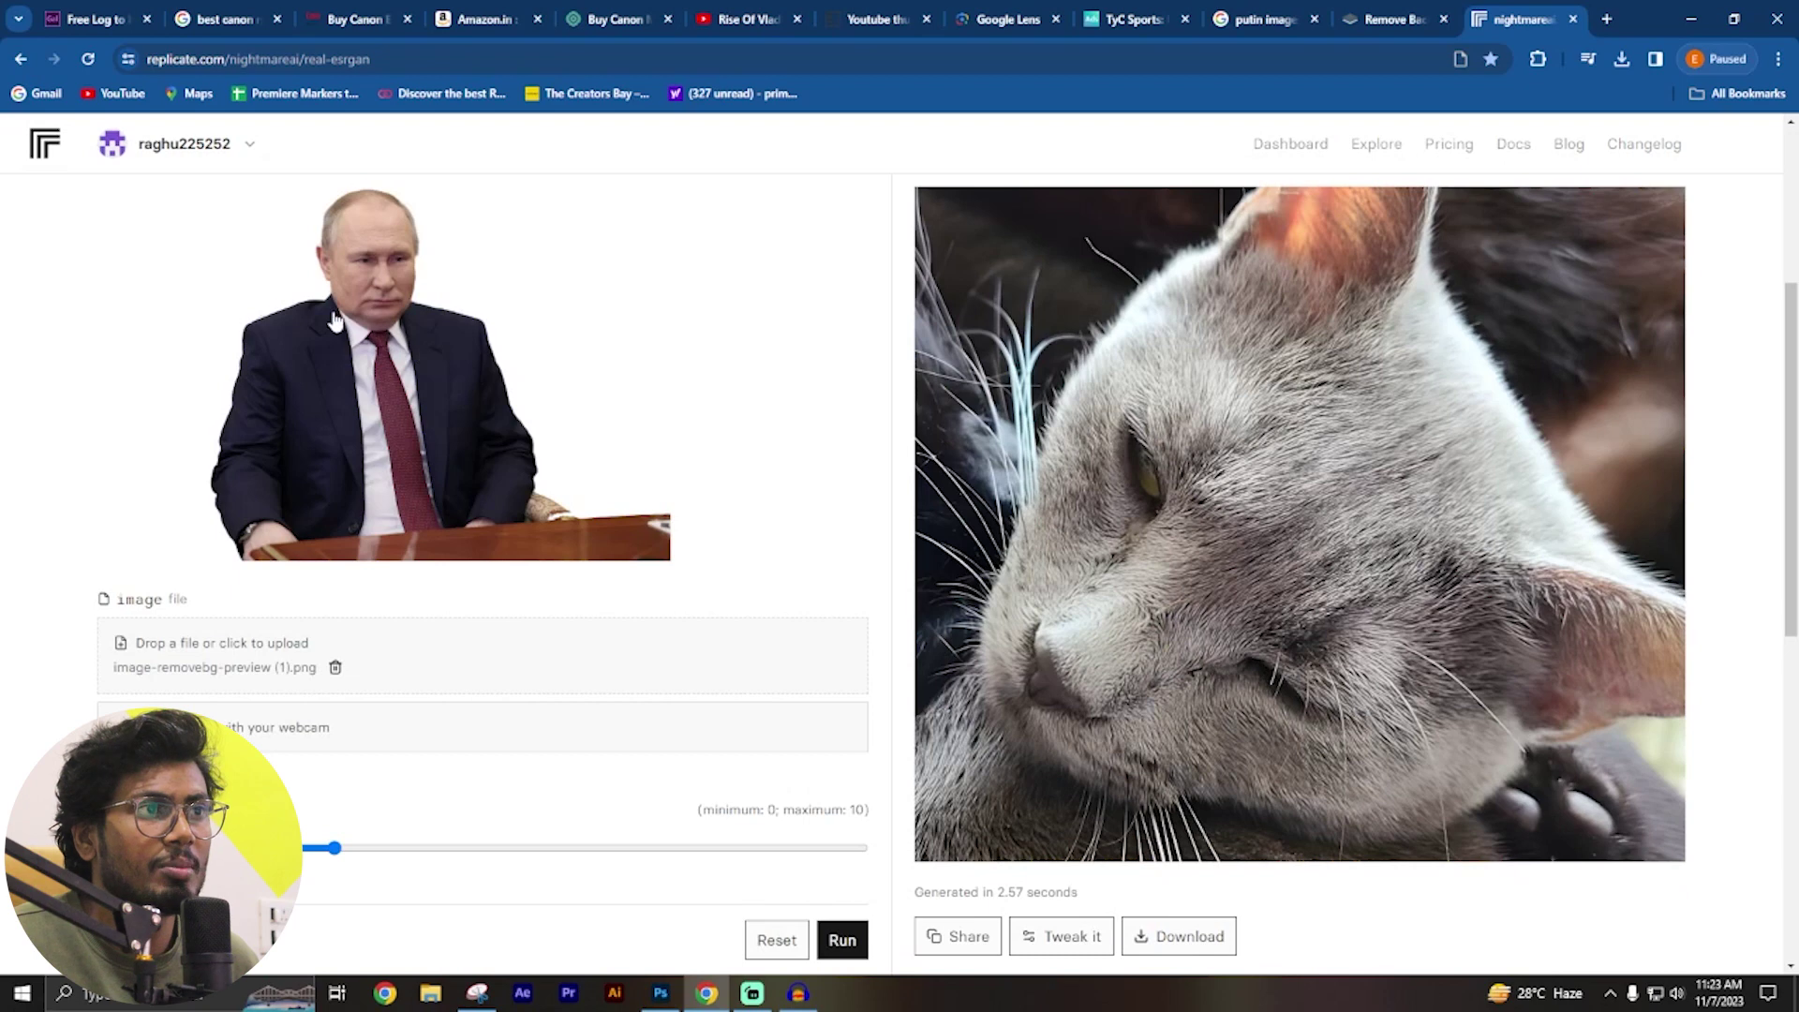
# Run the upscale and download the enlarged Putin PNG.
pyautogui.scroll(-2, 138, 661)
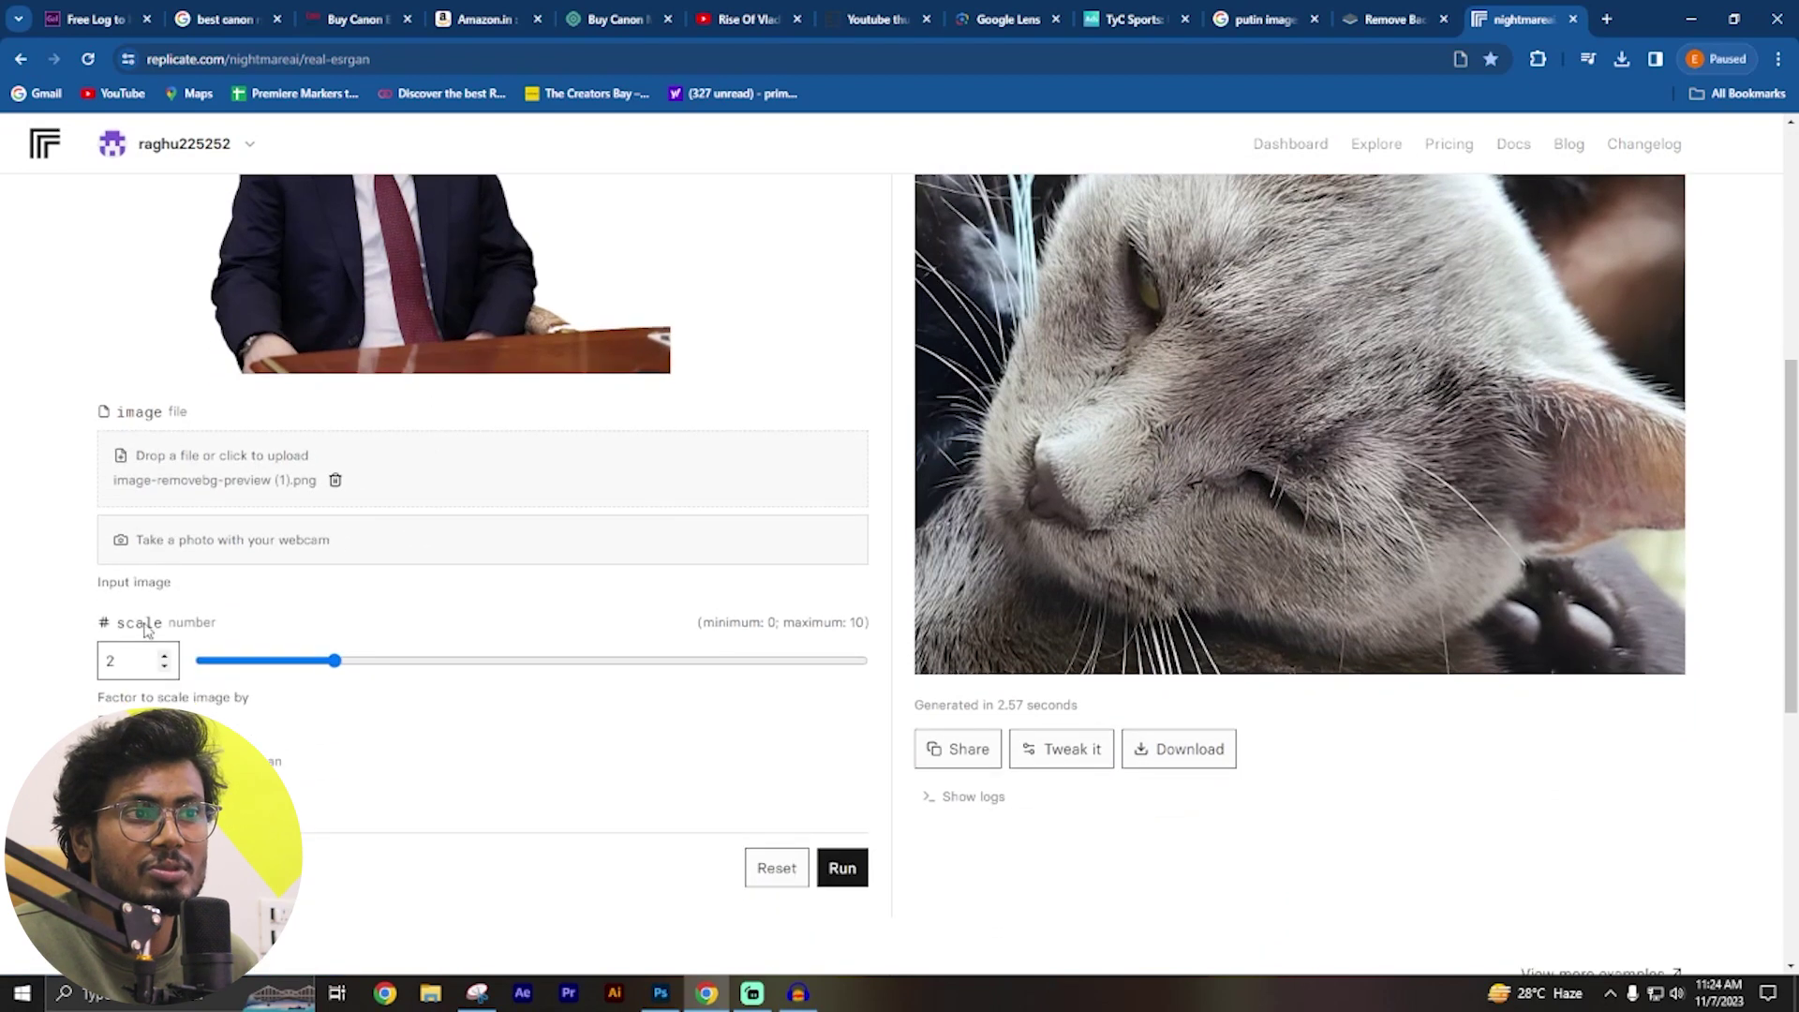
pyautogui.click(837, 870)
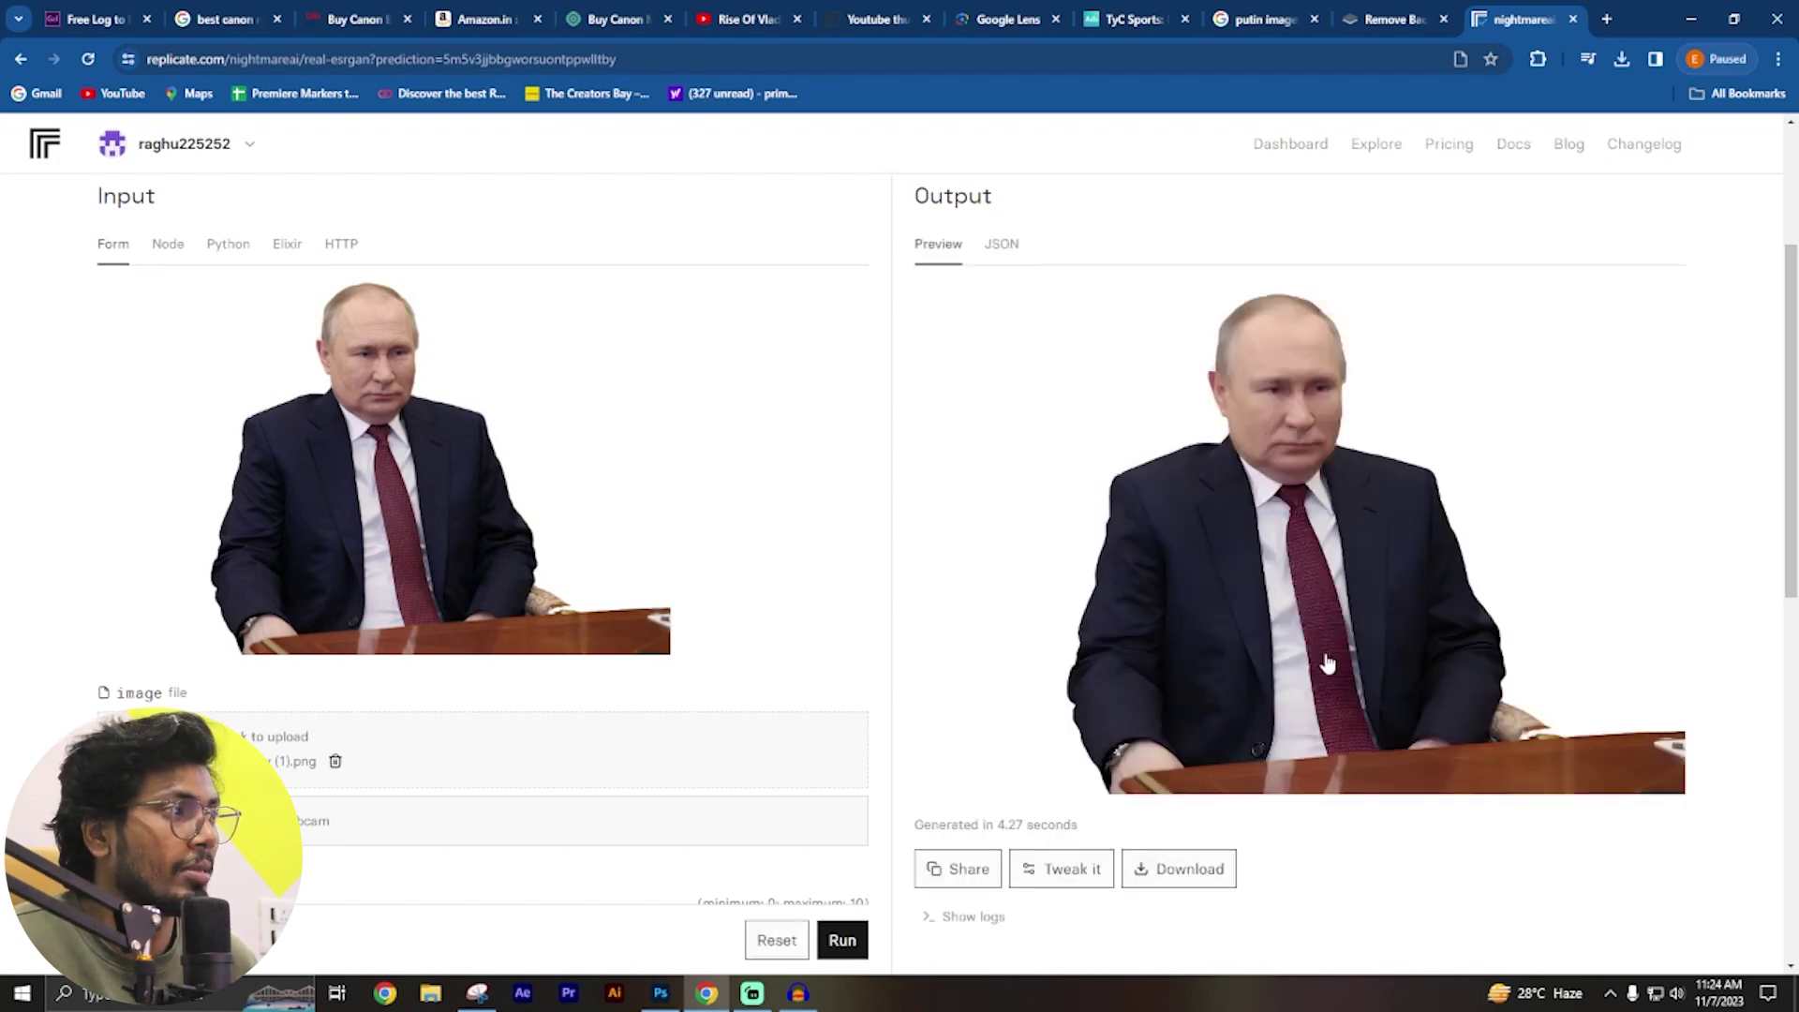
pyautogui.click(1190, 871)
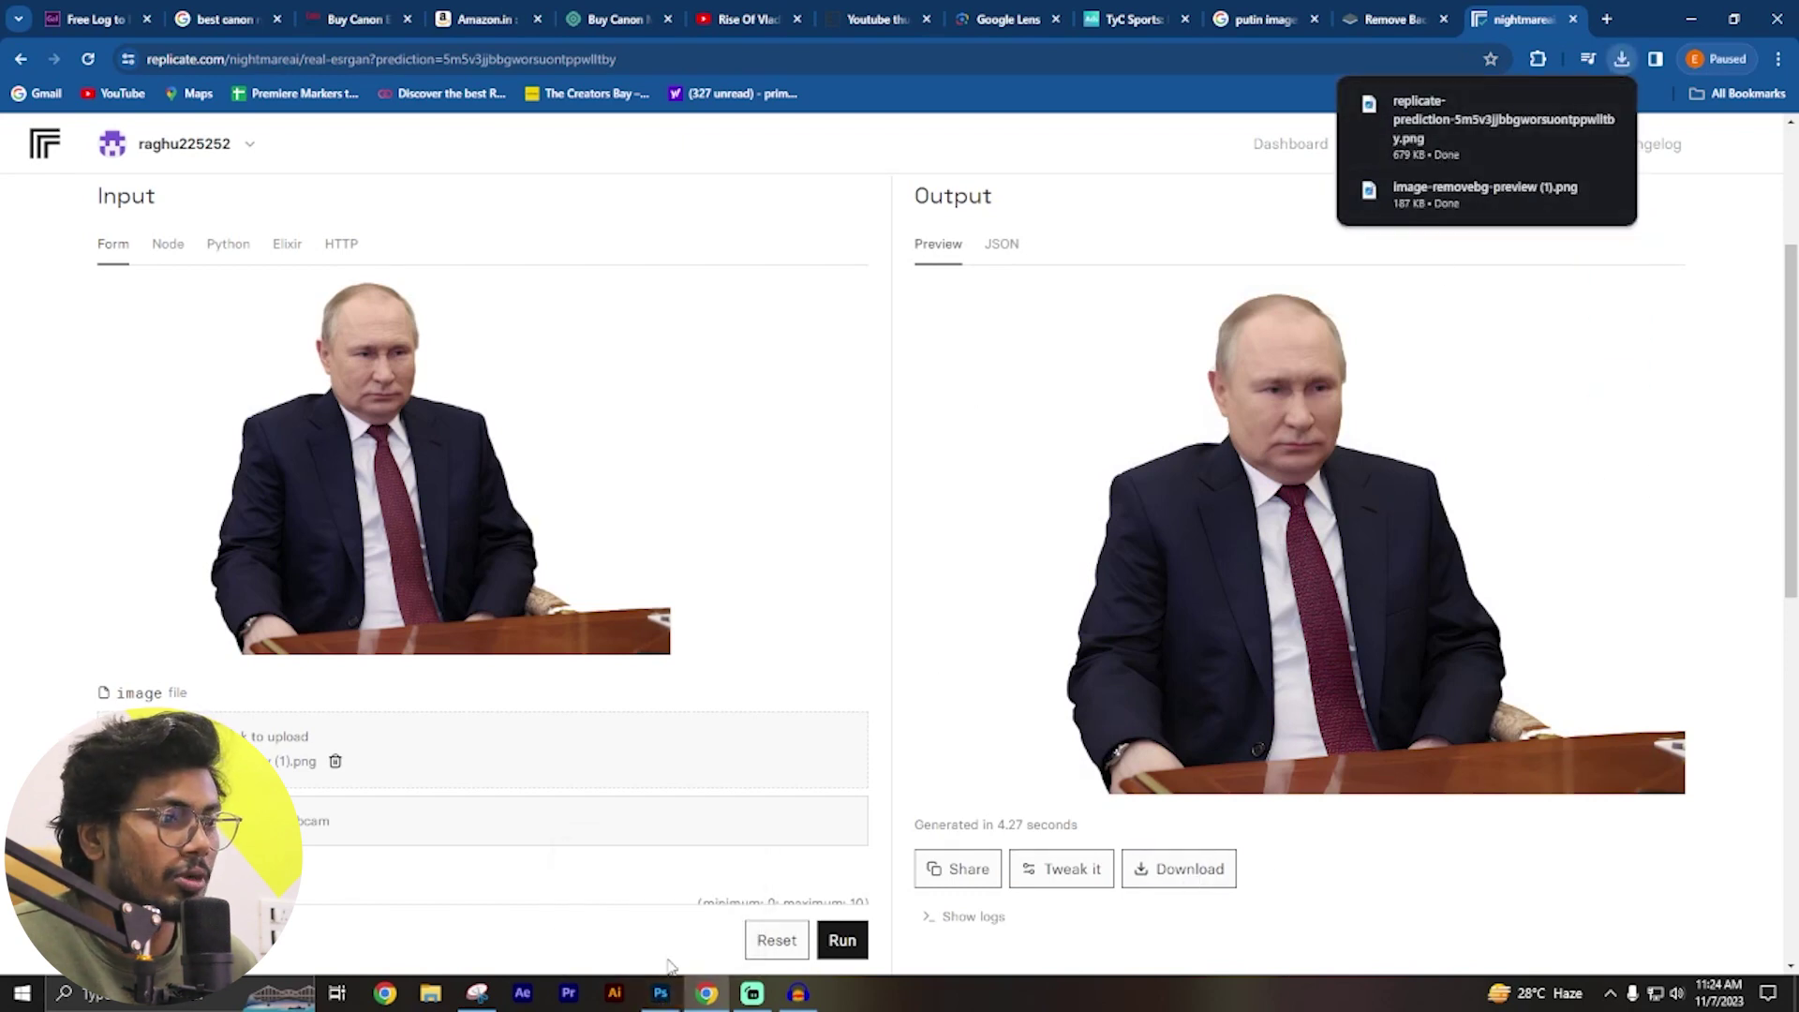
pyautogui.click(522, 991)
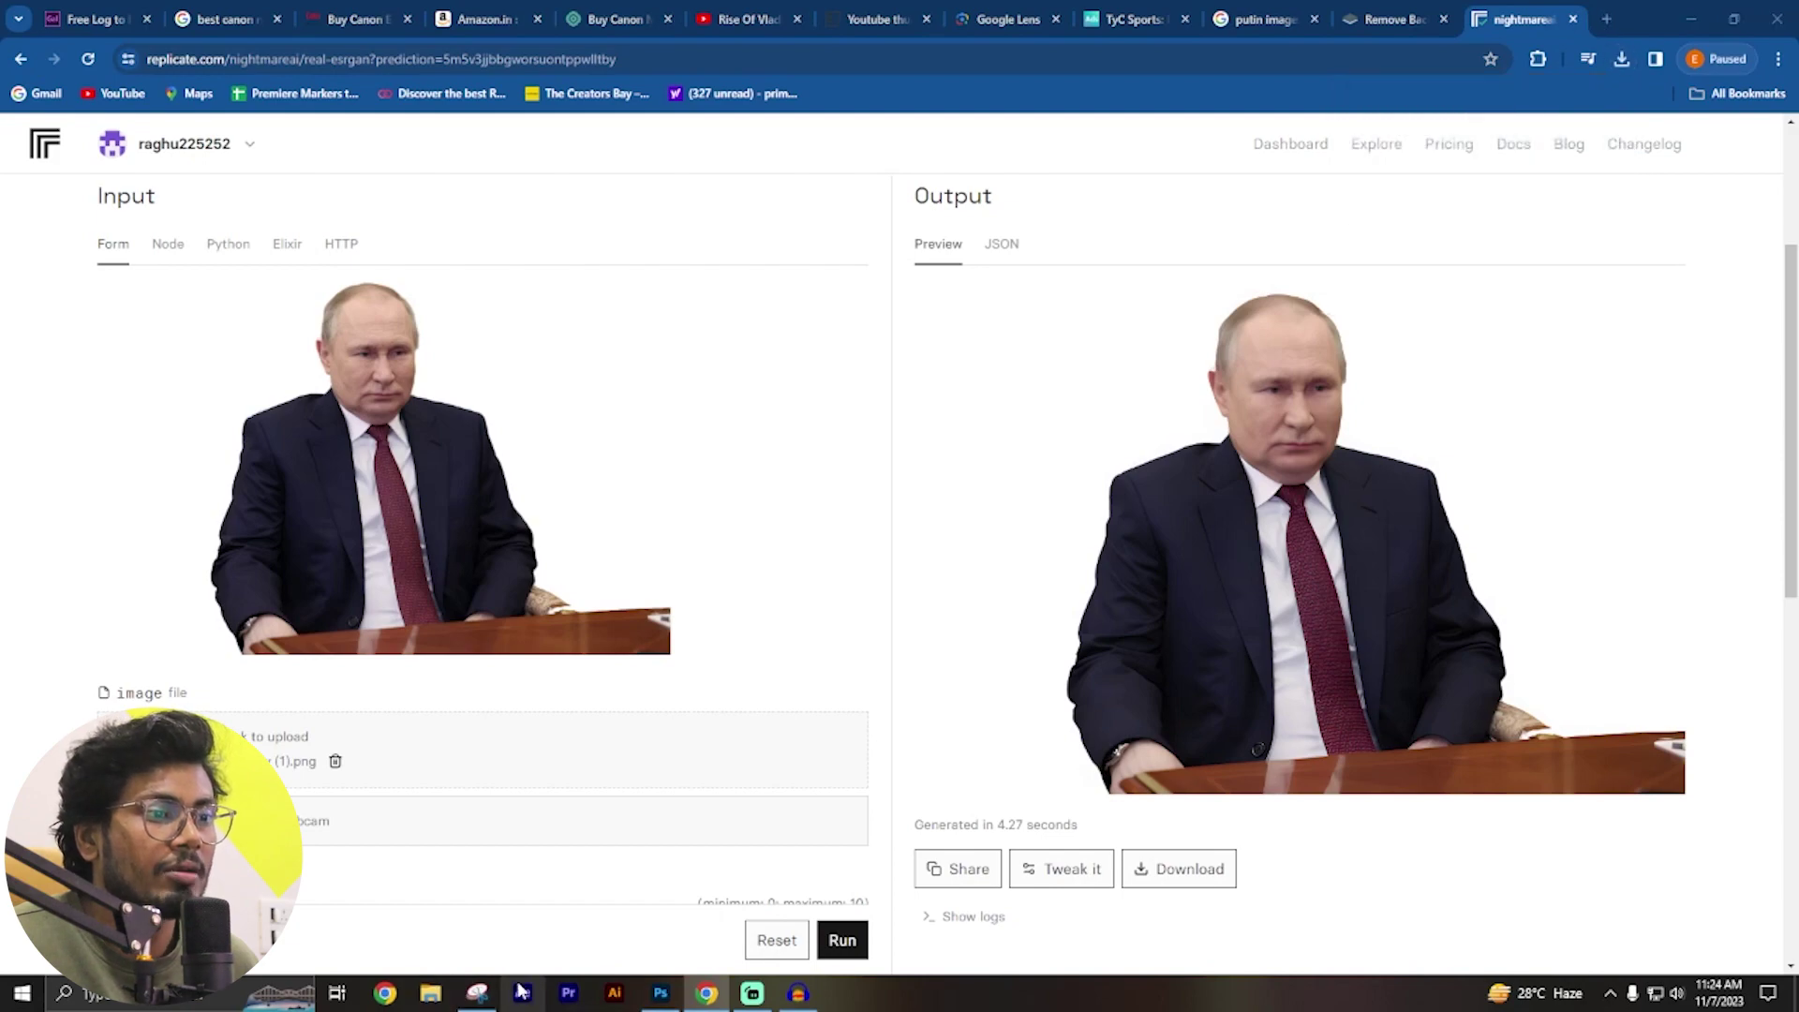
pyautogui.click(428, 993)
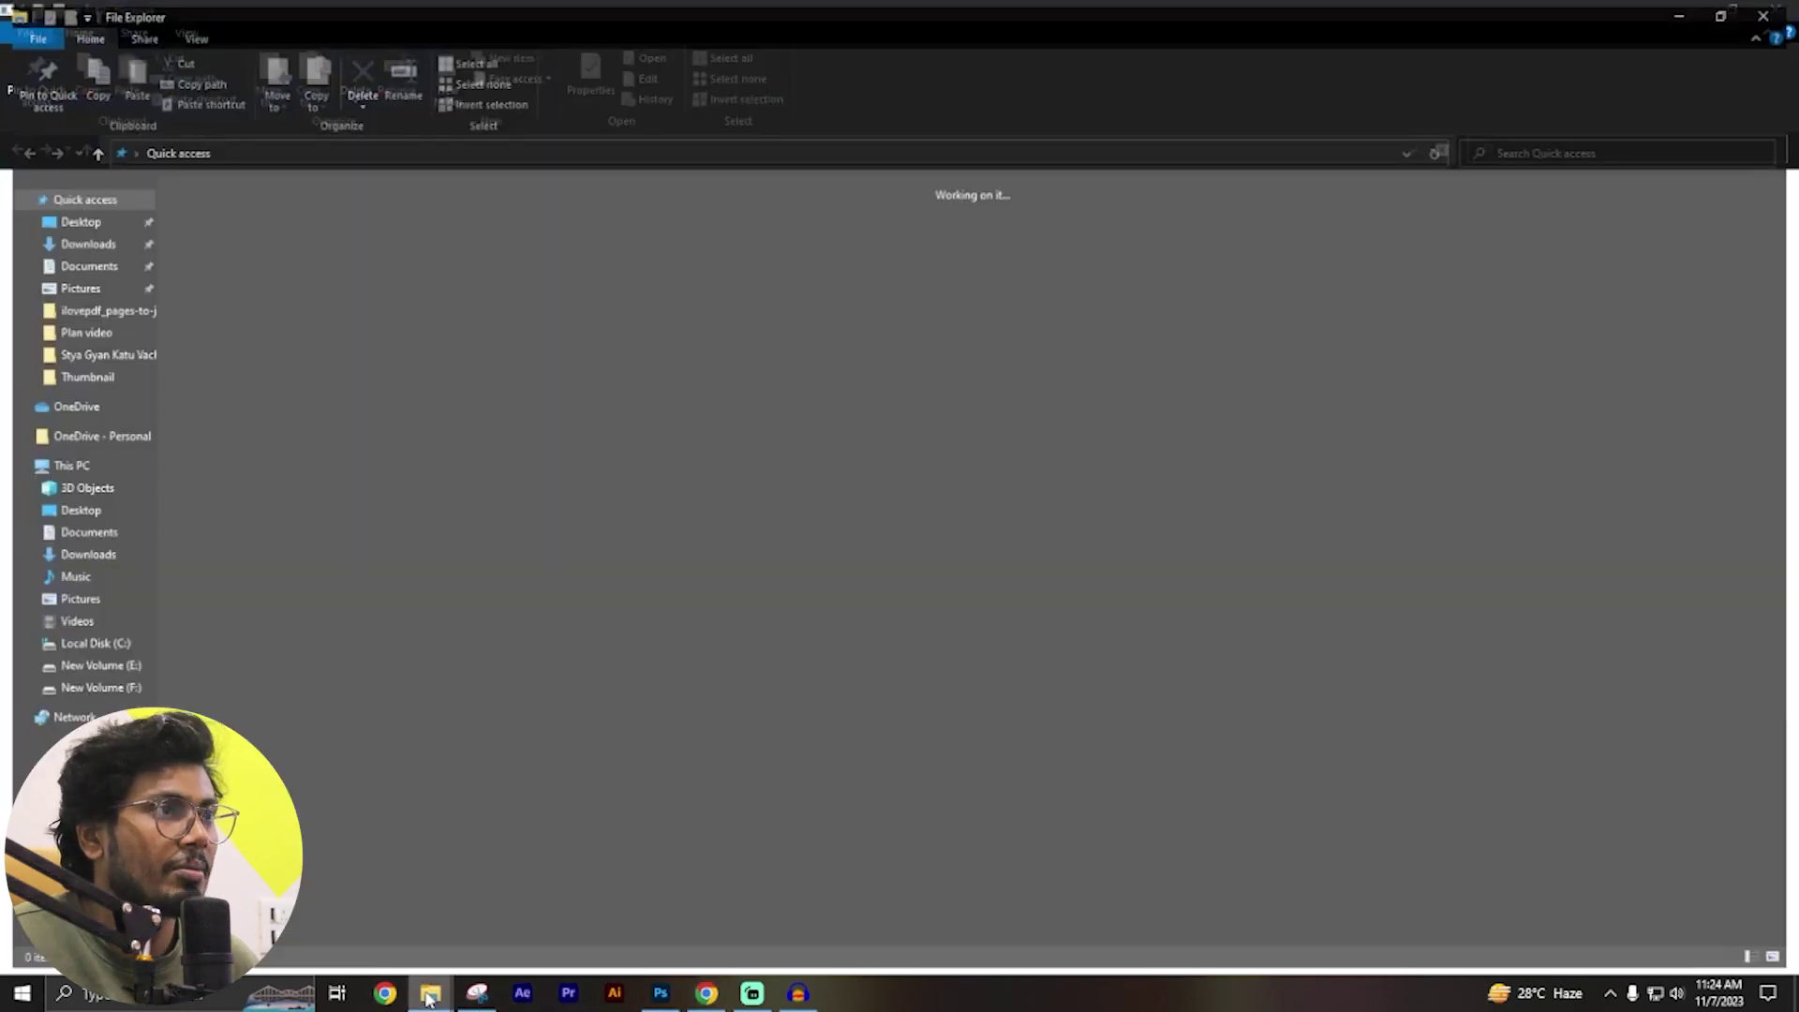
# Drag the replicate-prediction PNG from Downloads into Photoshop, enlarge it slightly, and place it lower left.
pyautogui.click(71, 241)
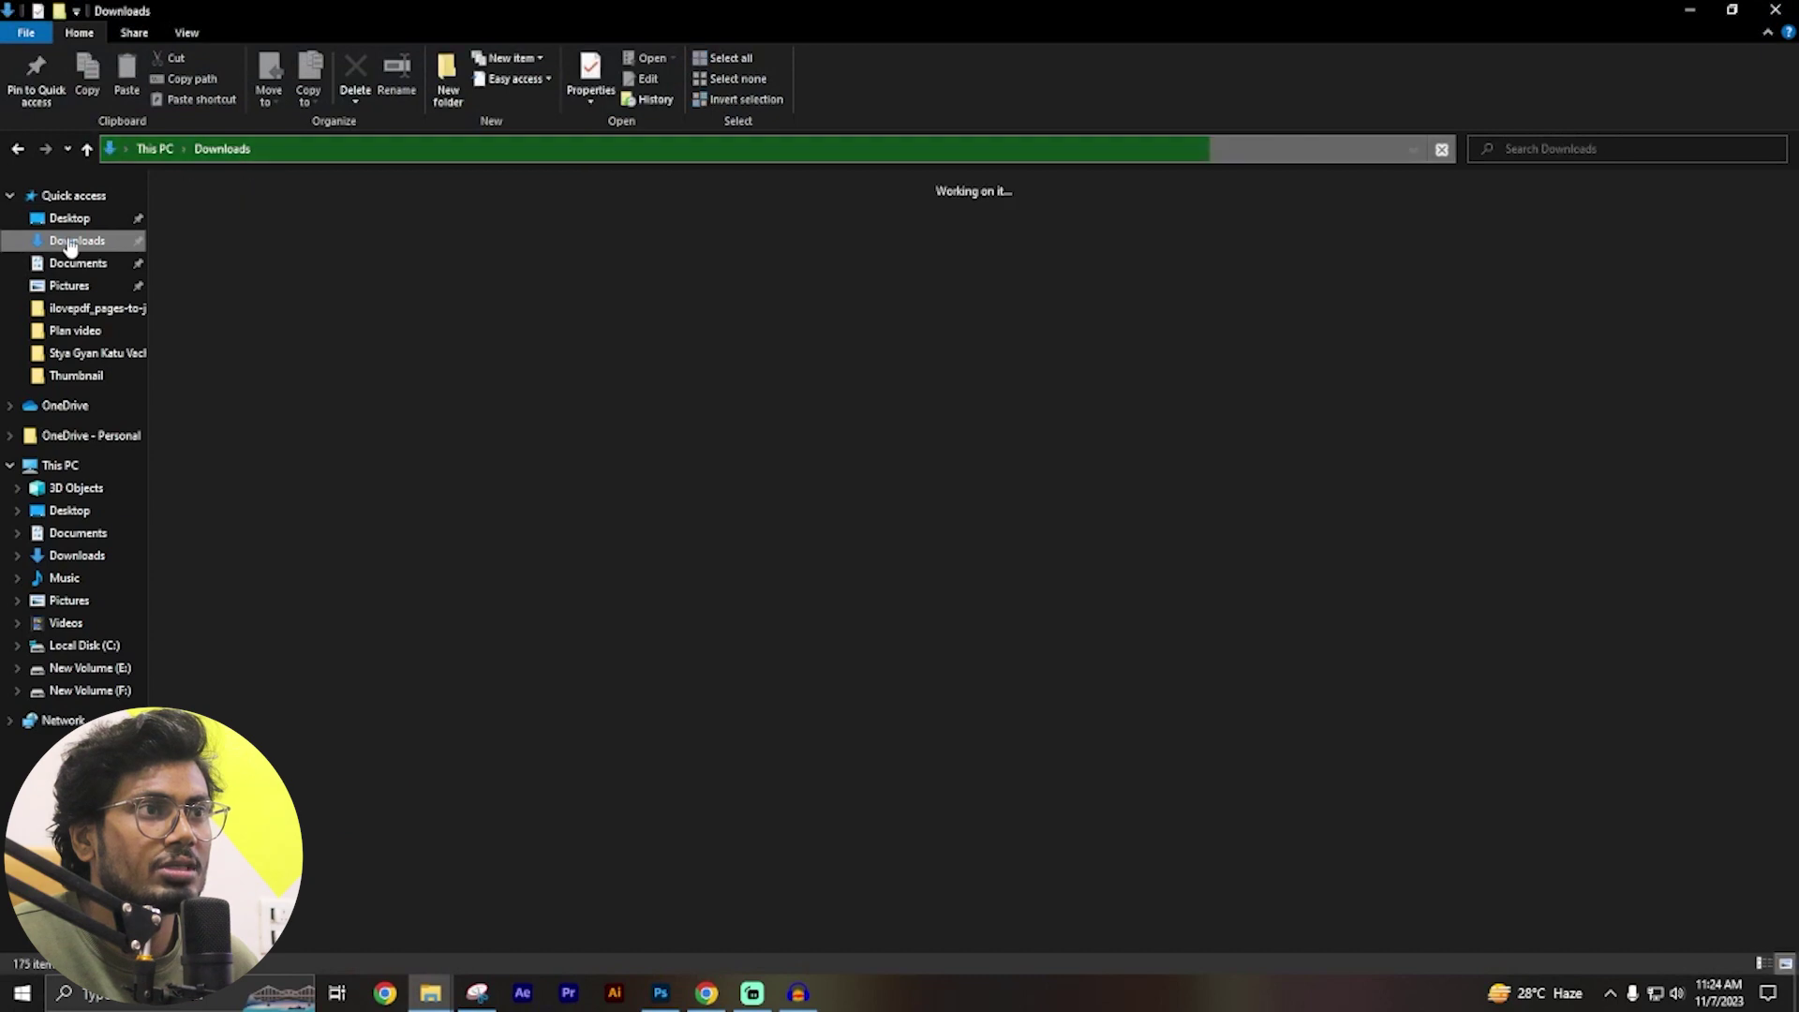
pyautogui.click(212, 271)
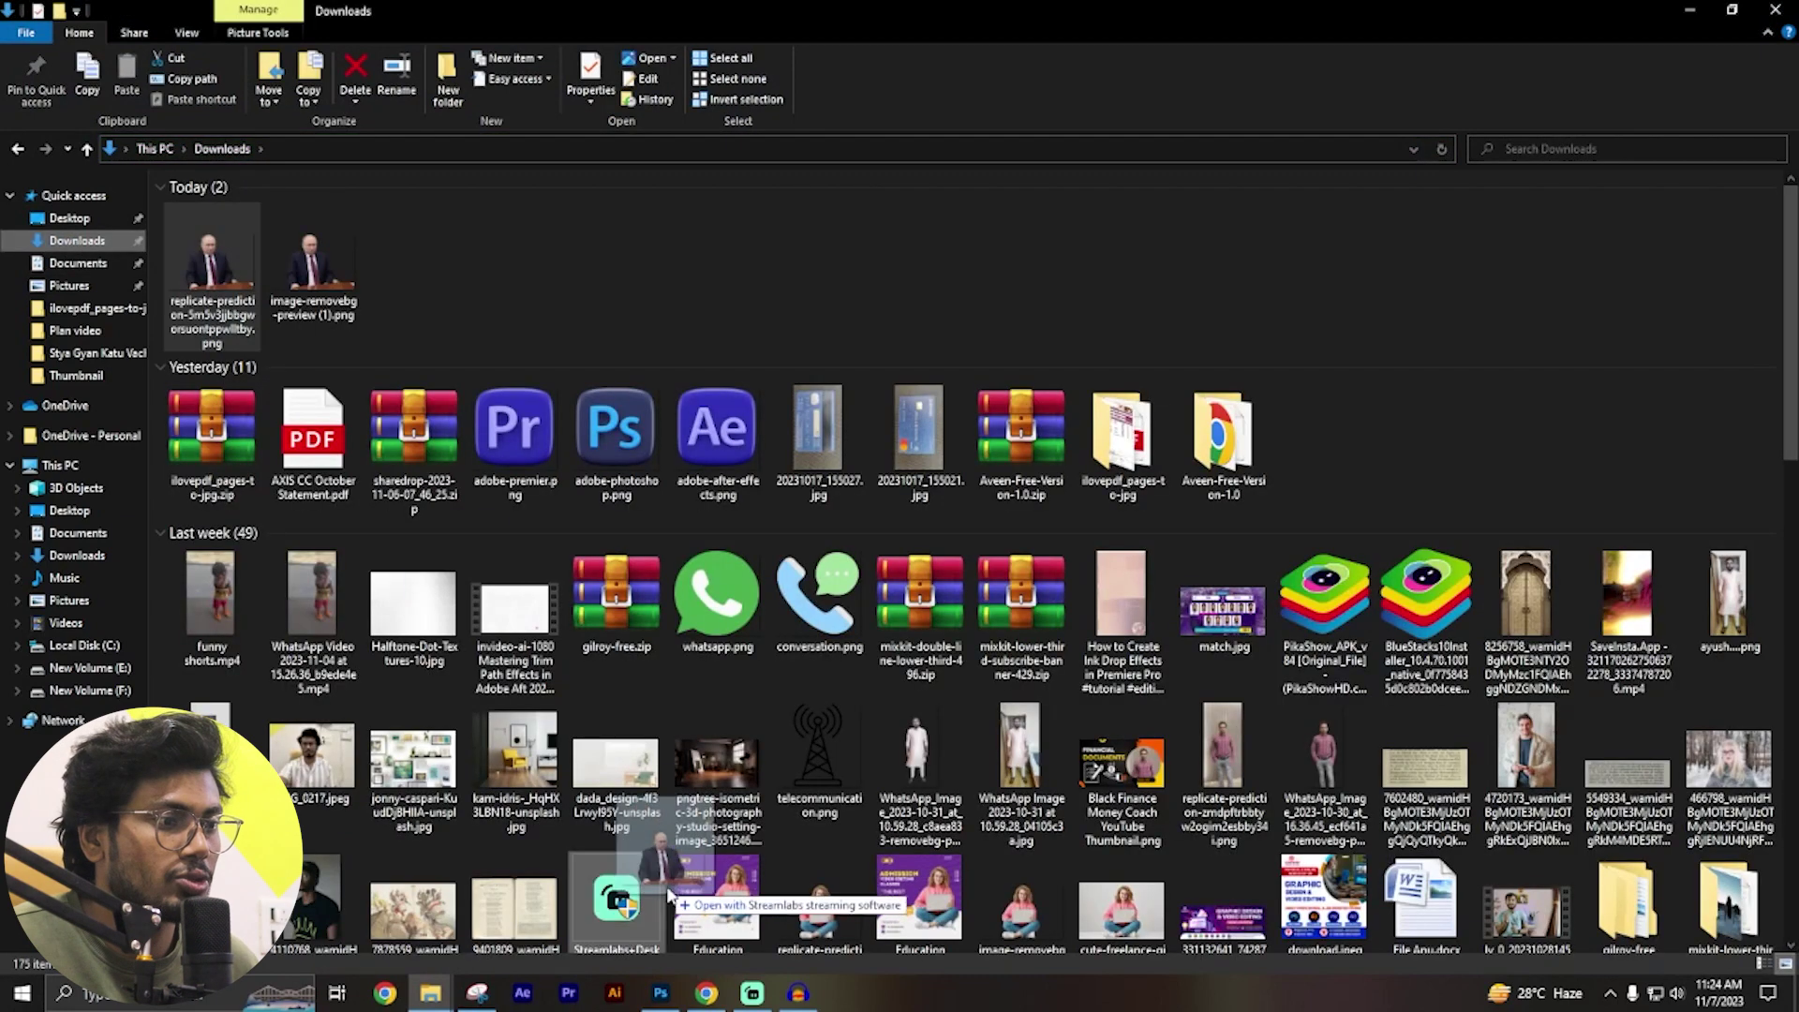
pyautogui.moveTo(315, 455); pyautogui.dragTo(478, 514)
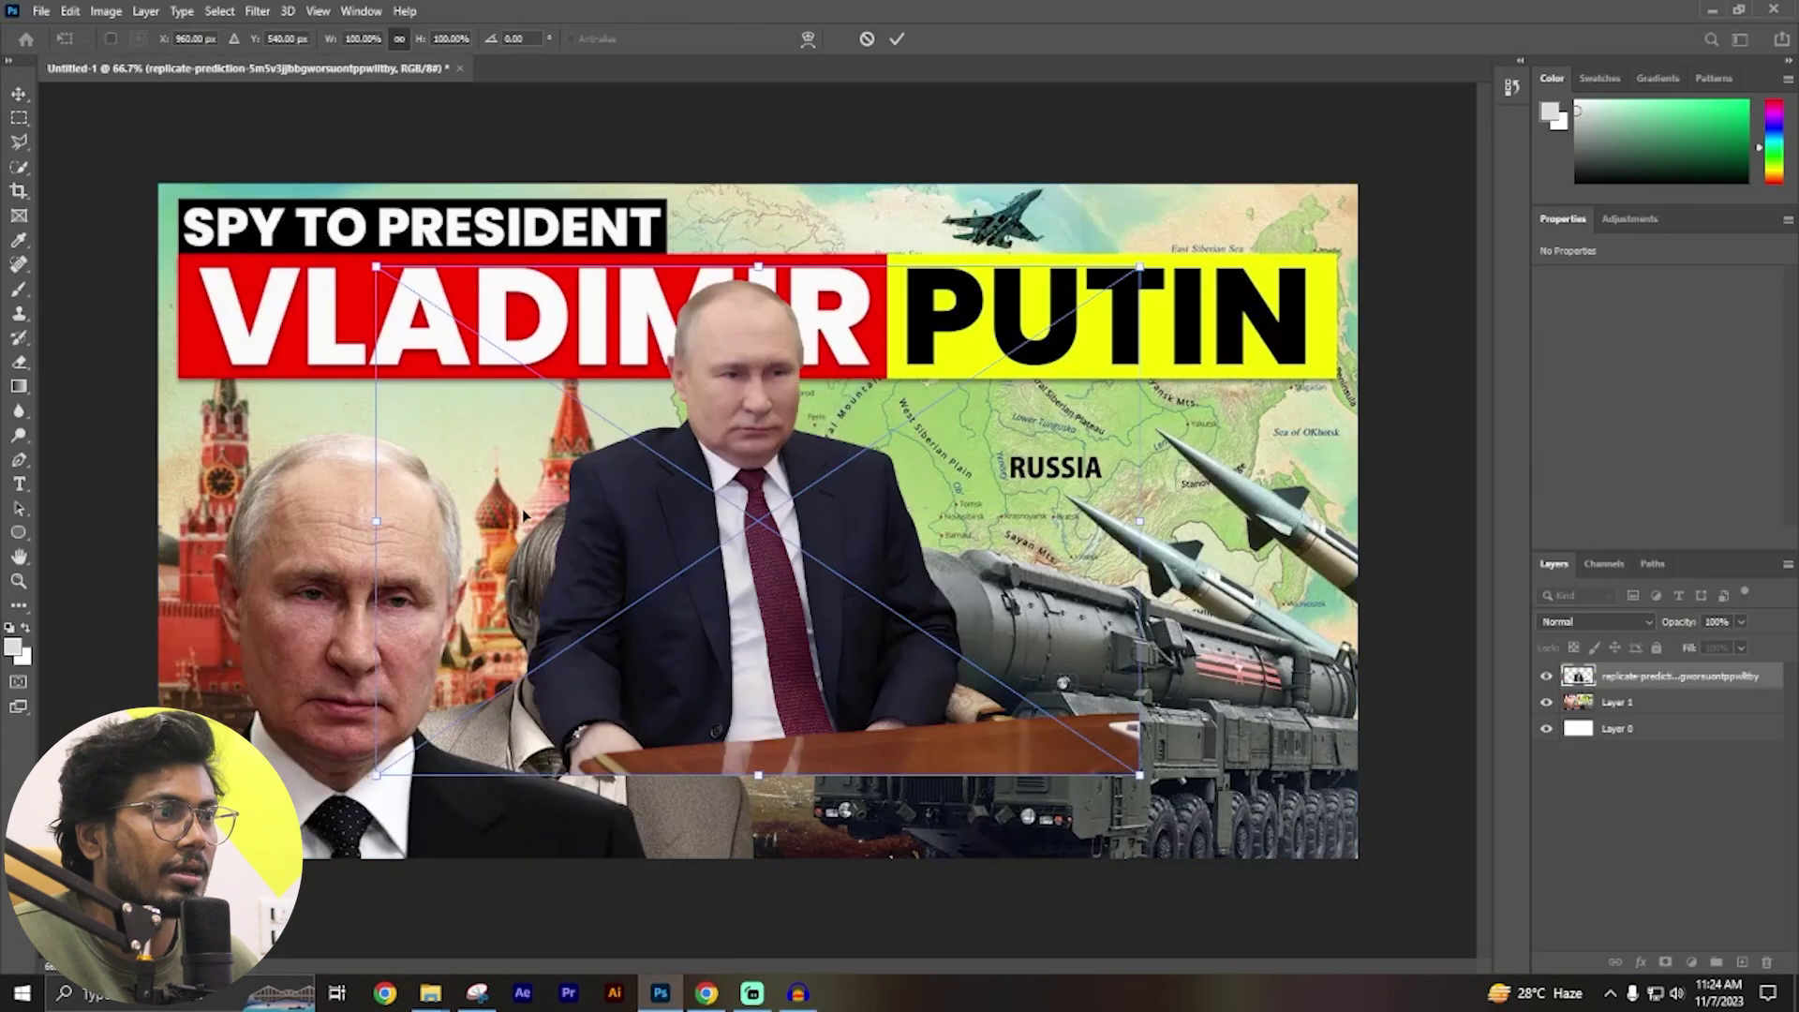
pyautogui.moveTo(747, 459)
pyautogui.mouseDown()
pyautogui.moveTo(388, 535)
pyautogui.moveTo(355, 610)
pyautogui.mouseUp()
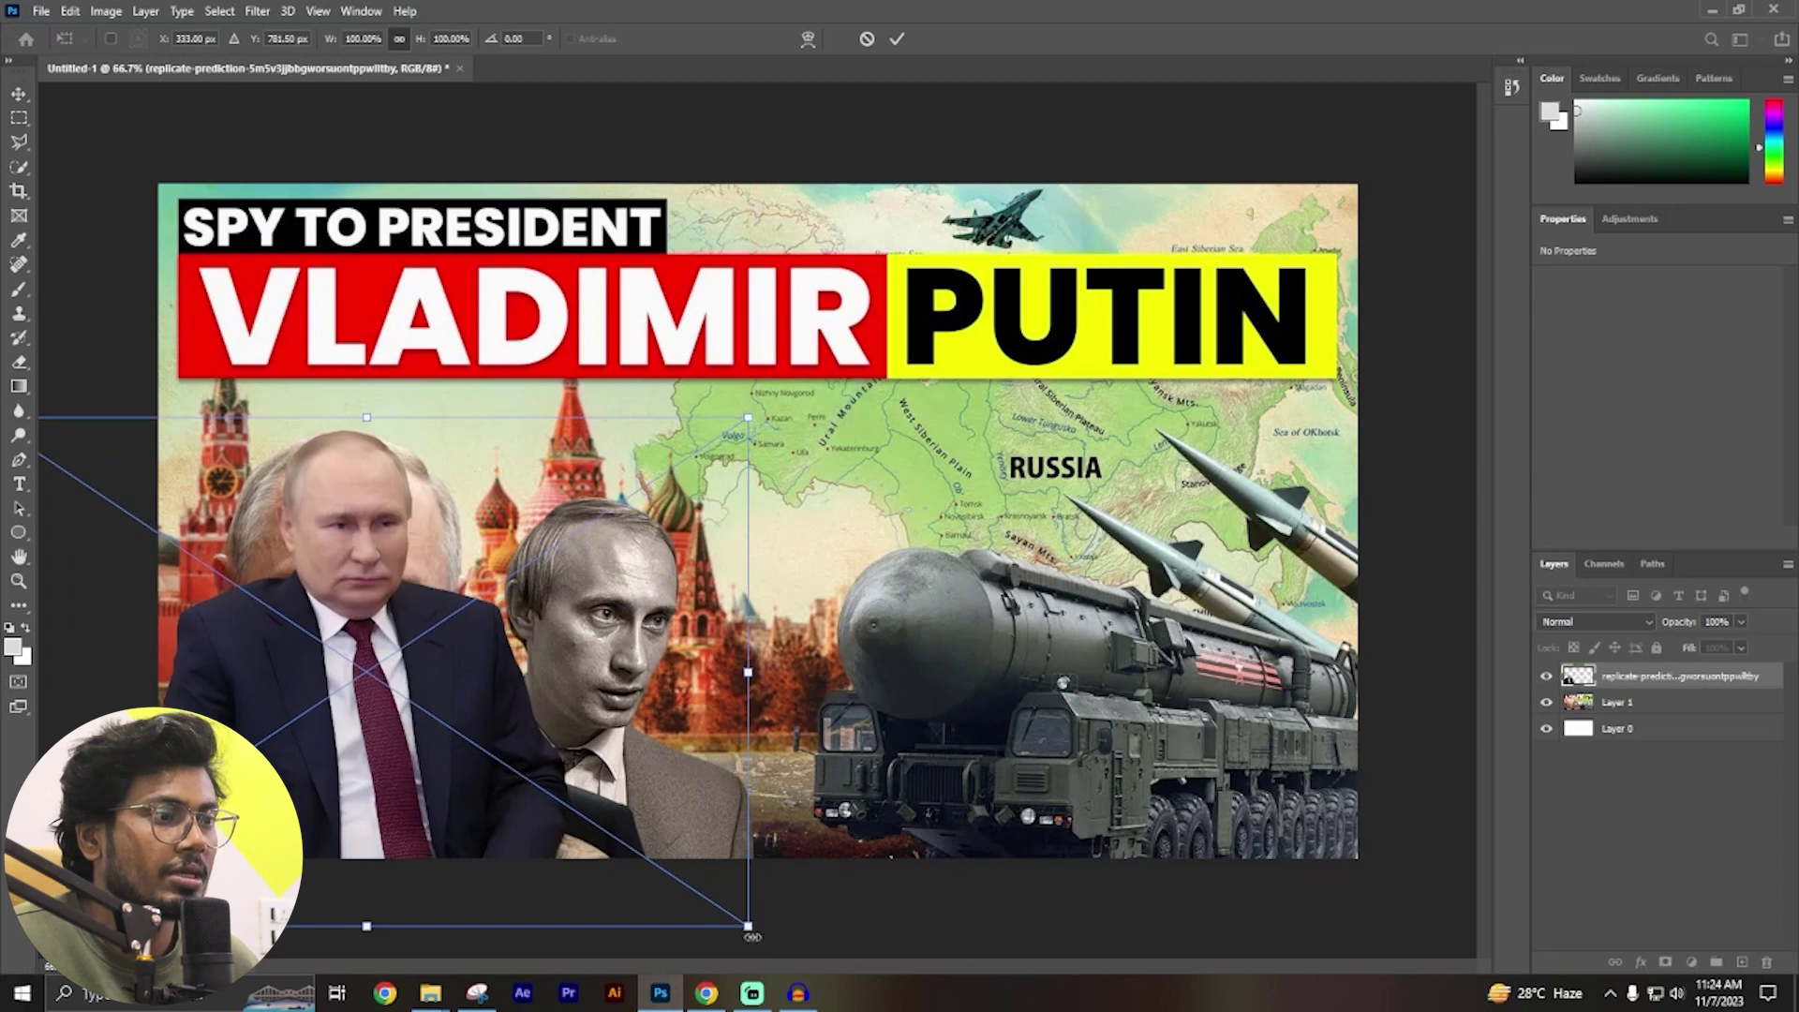
pyautogui.moveTo(747, 926); pyautogui.dragTo(854, 947)
pyautogui.moveTo(570, 739)
pyautogui.mouseDown()
pyautogui.moveTo(476, 737)
pyautogui.moveTo(401, 681)
pyautogui.mouseUp()
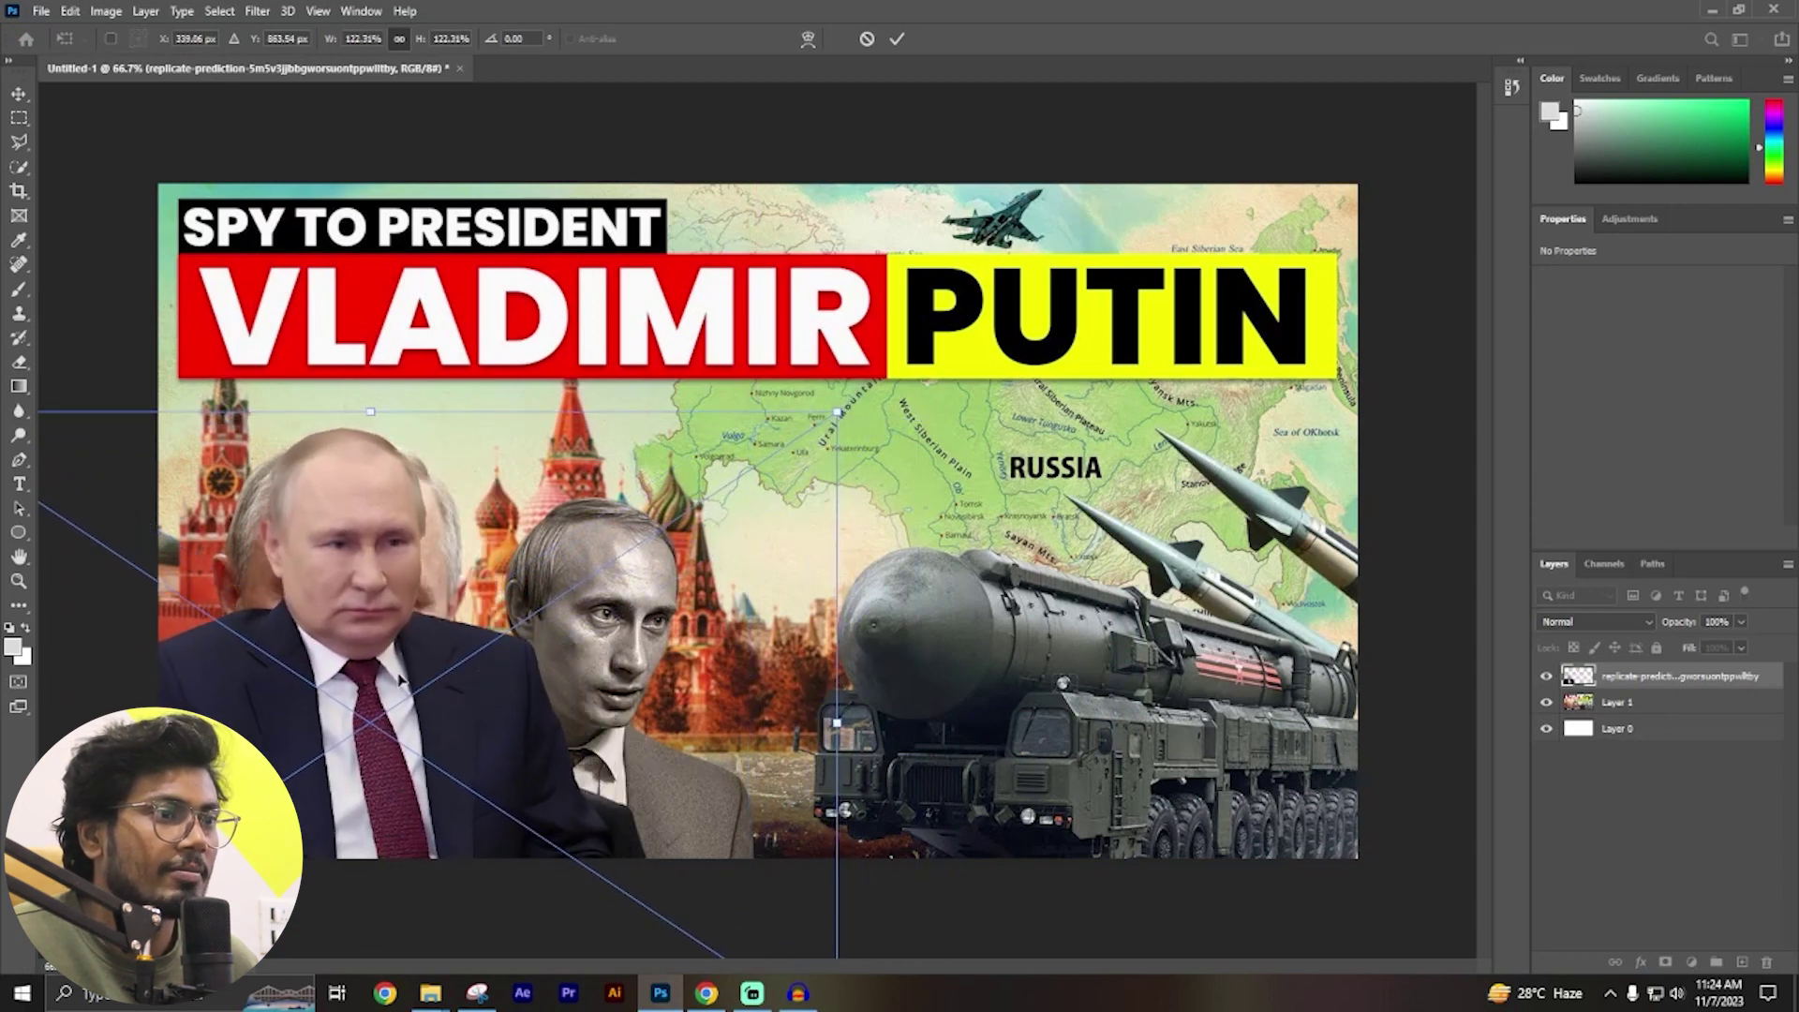
pyautogui.press('Return')
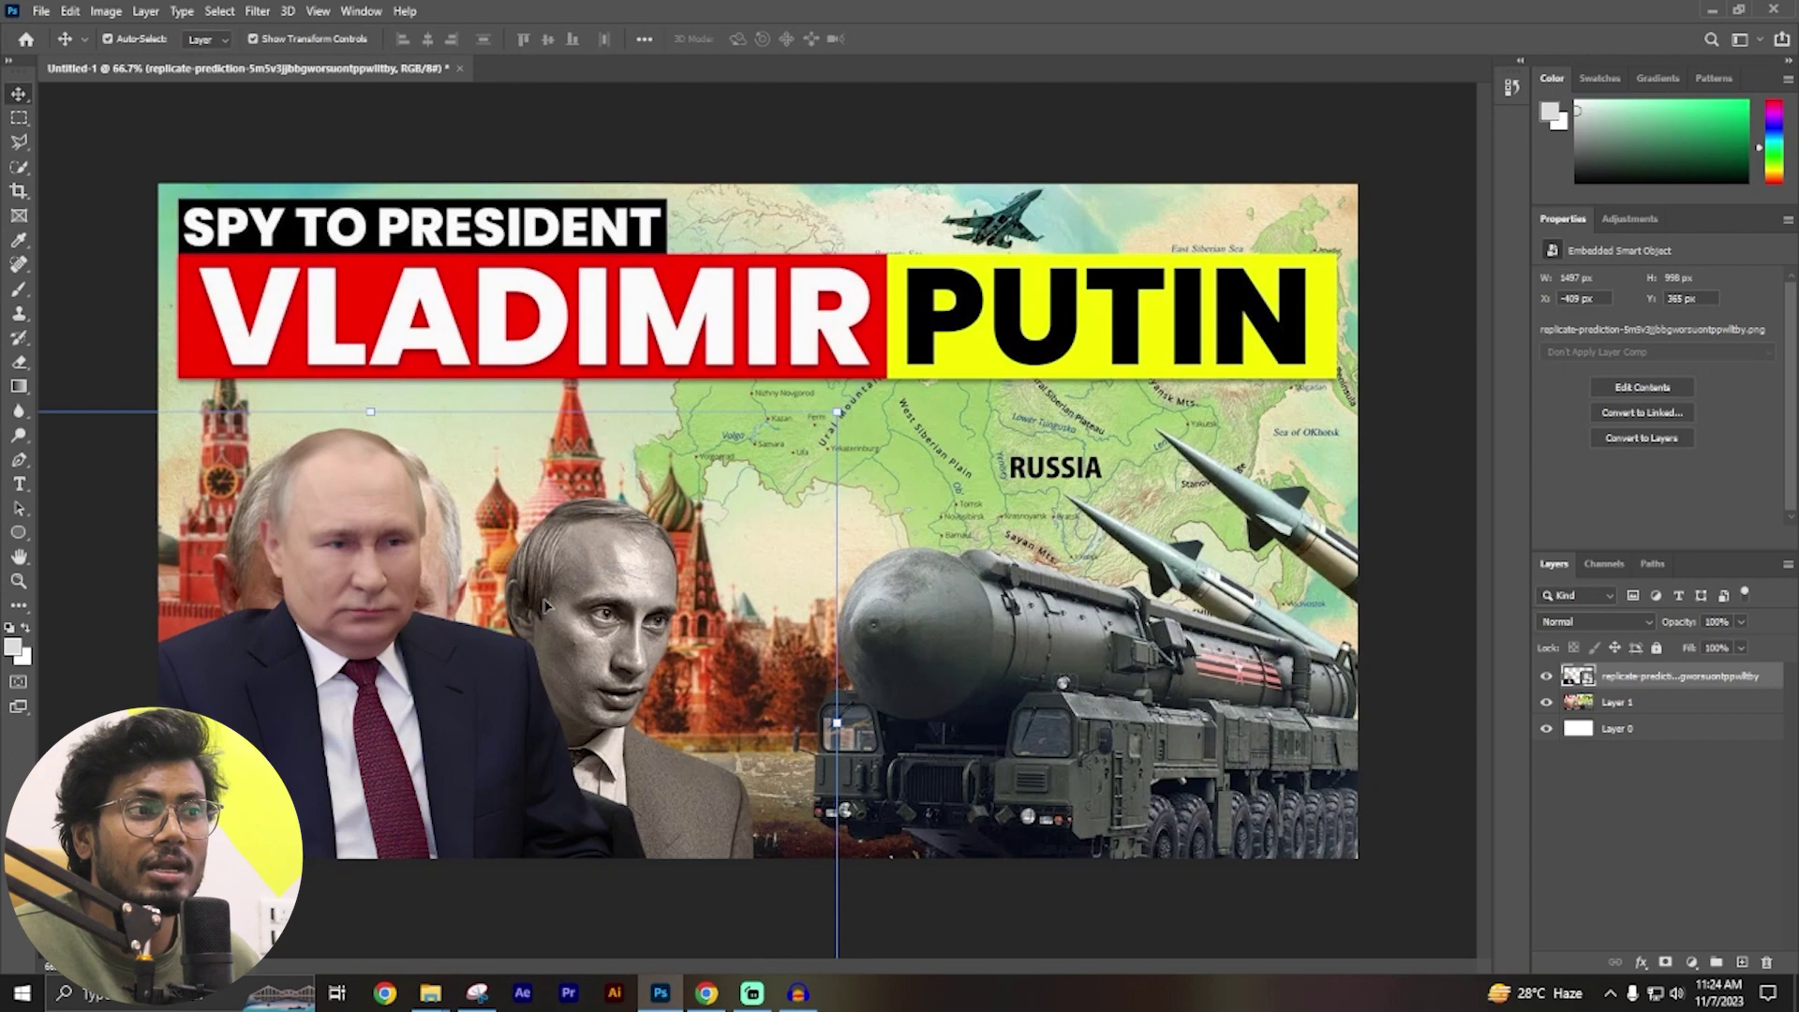
pyautogui.click(707, 993)
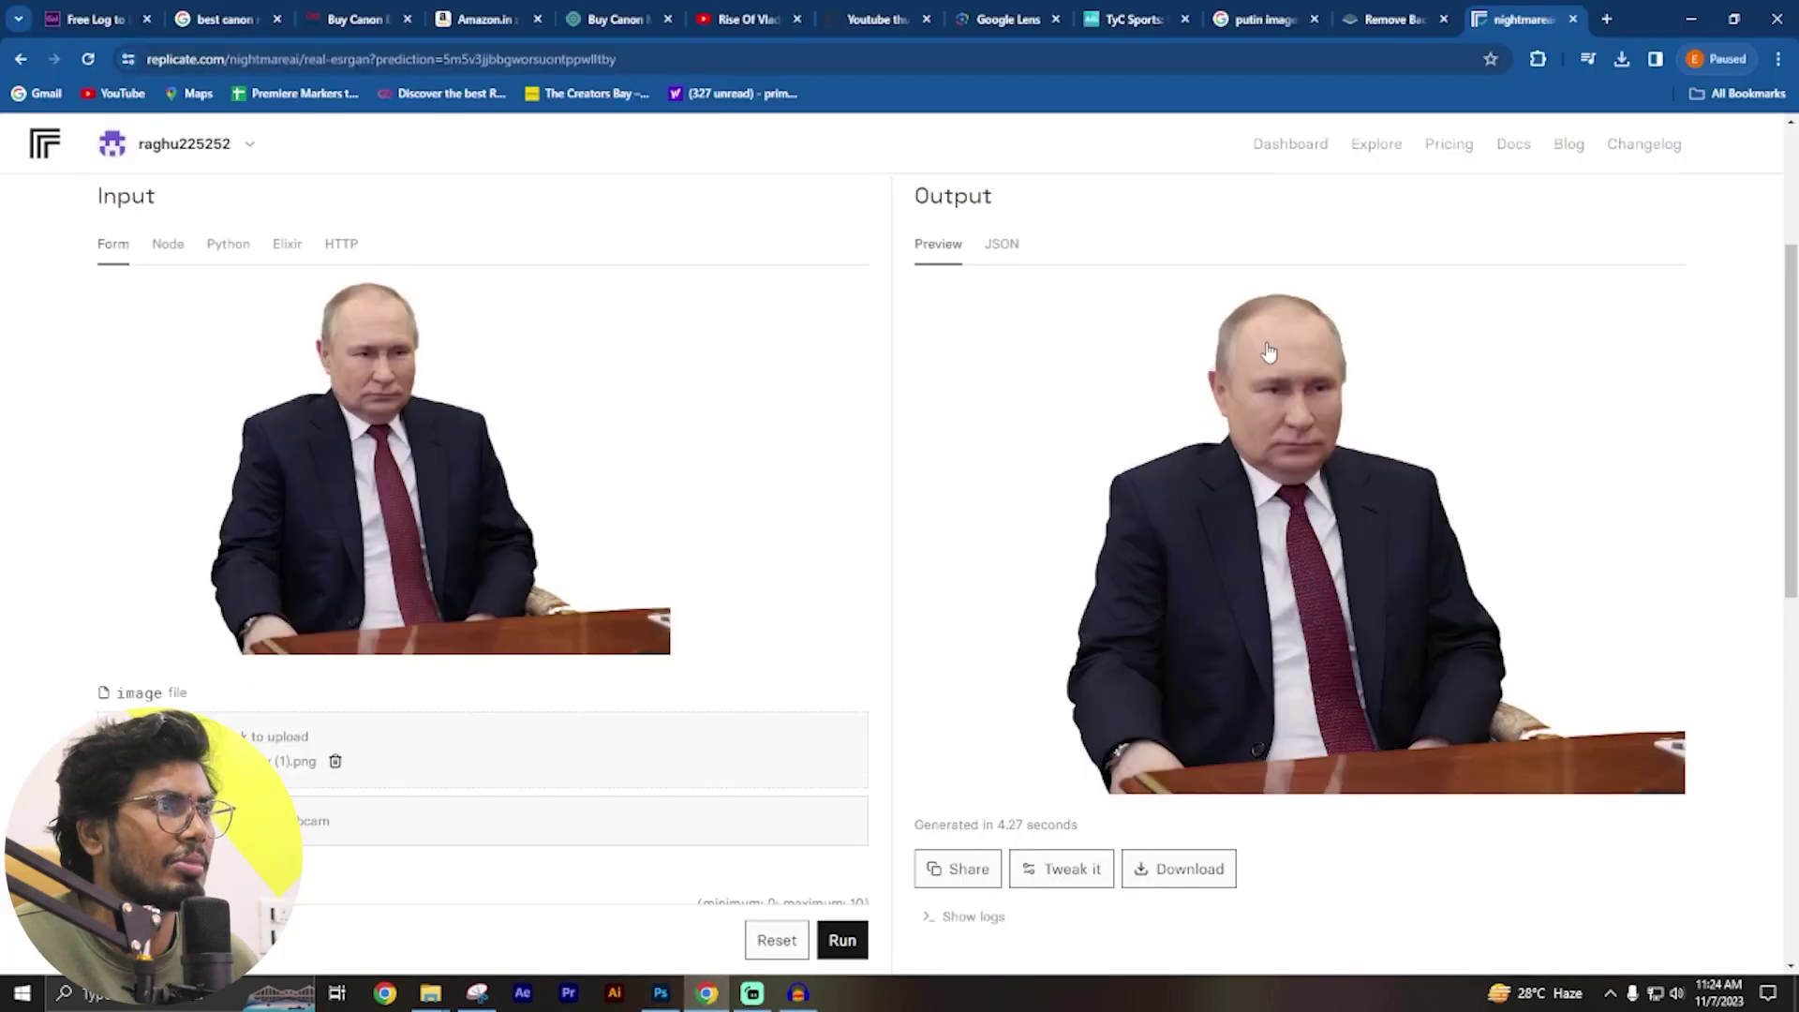
# Search Google Images for 'america president' and copy the News18 photo of Biden.
pyautogui.click(1240, 19)
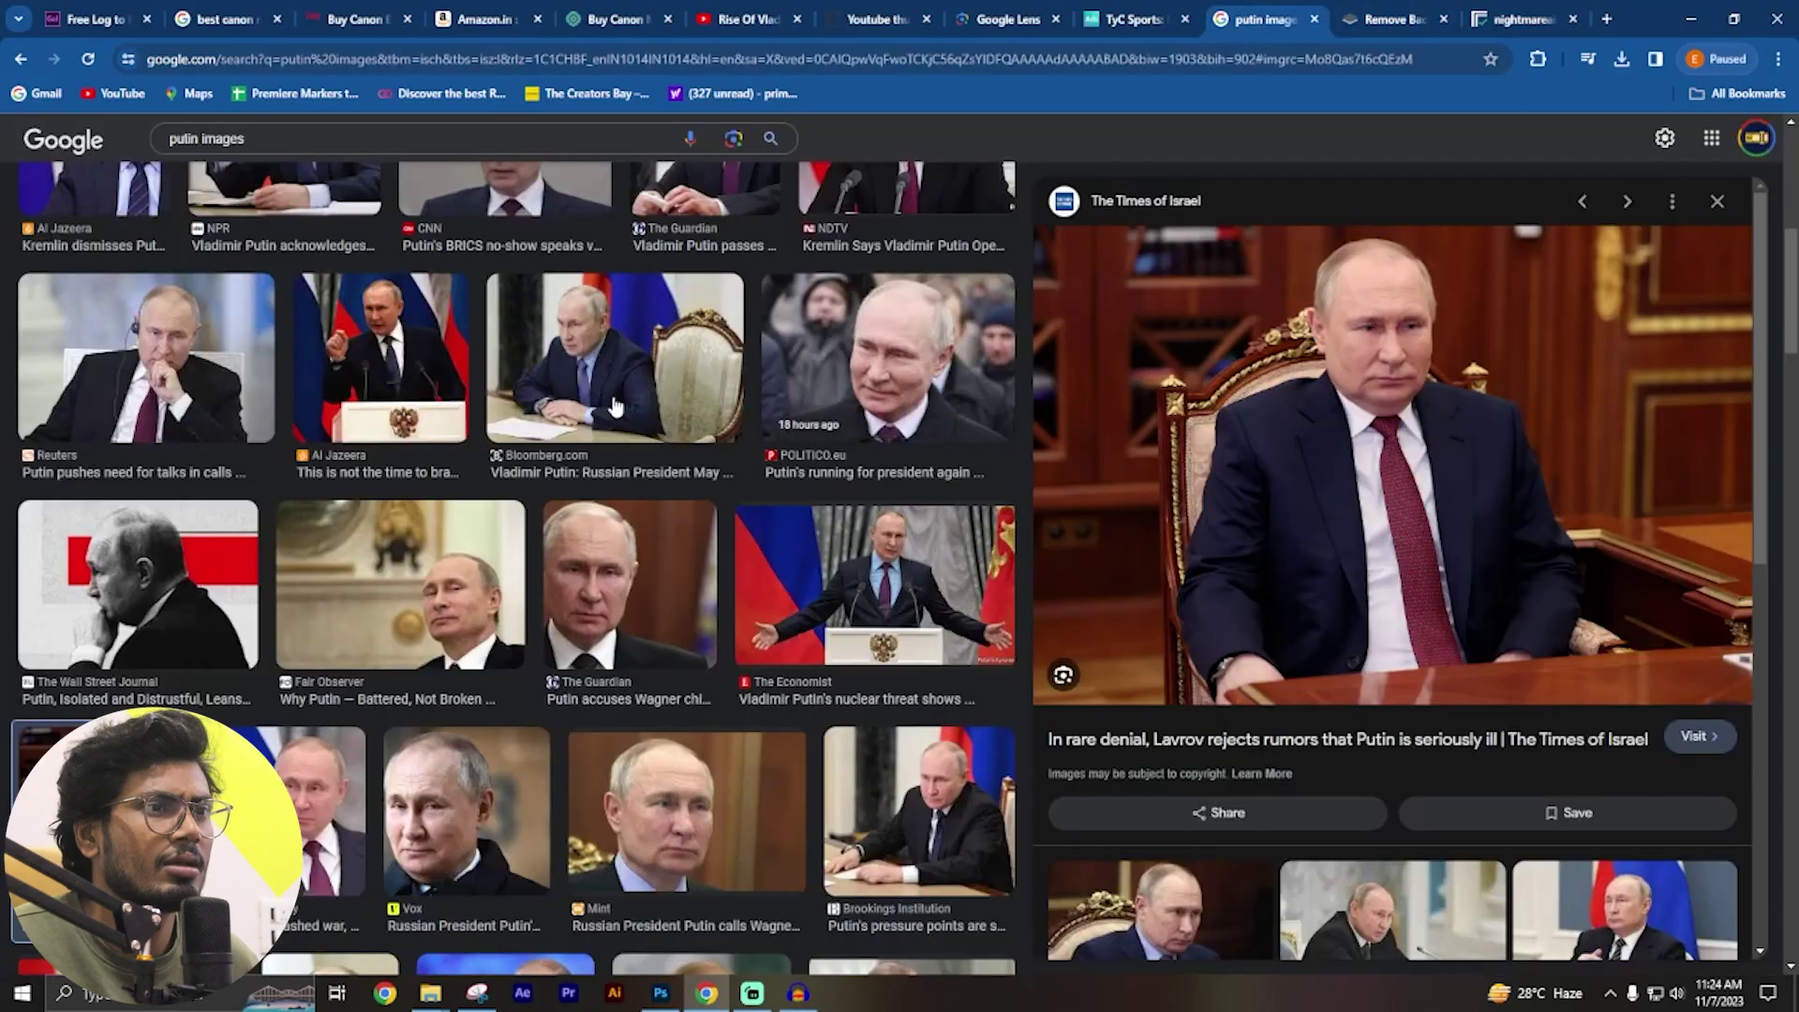
pyautogui.scroll(10, 687, 390)
pyautogui.click(143, 157)
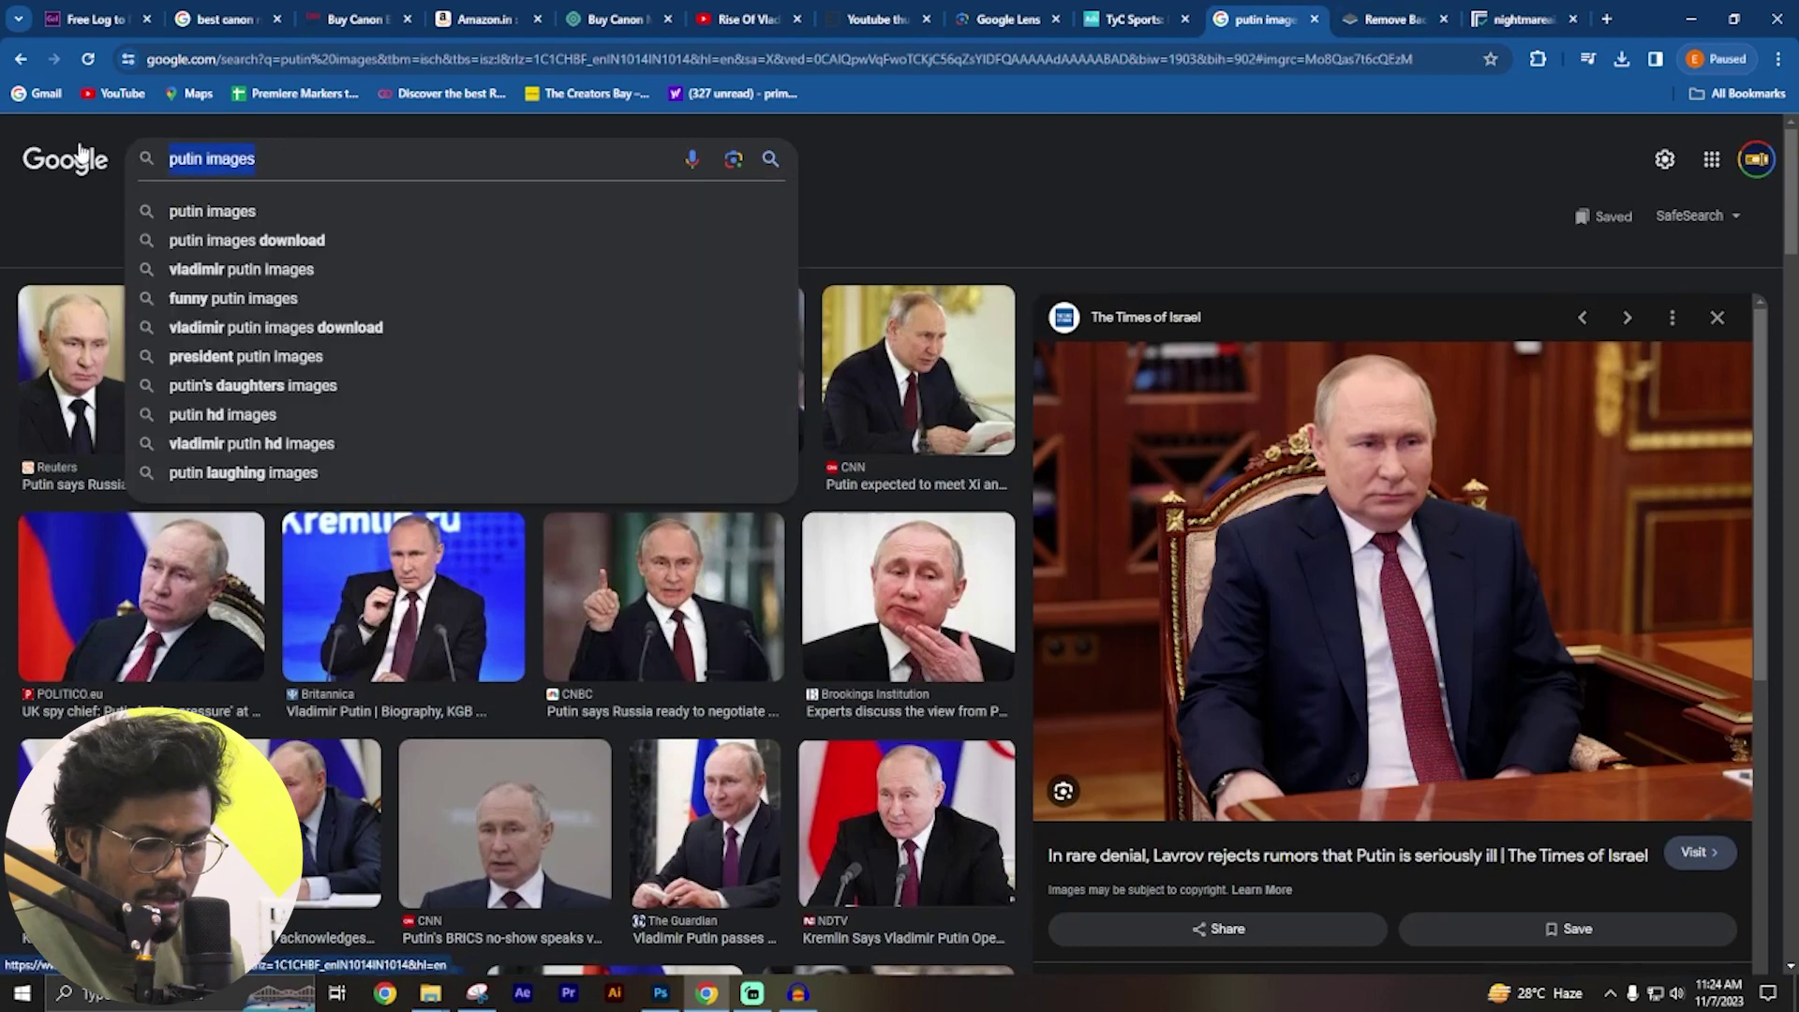
pyautogui.write('ameria')
pyautogui.press('BackSpace')
pyautogui.press('BackSpace')
pyautogui.write('ca pre')
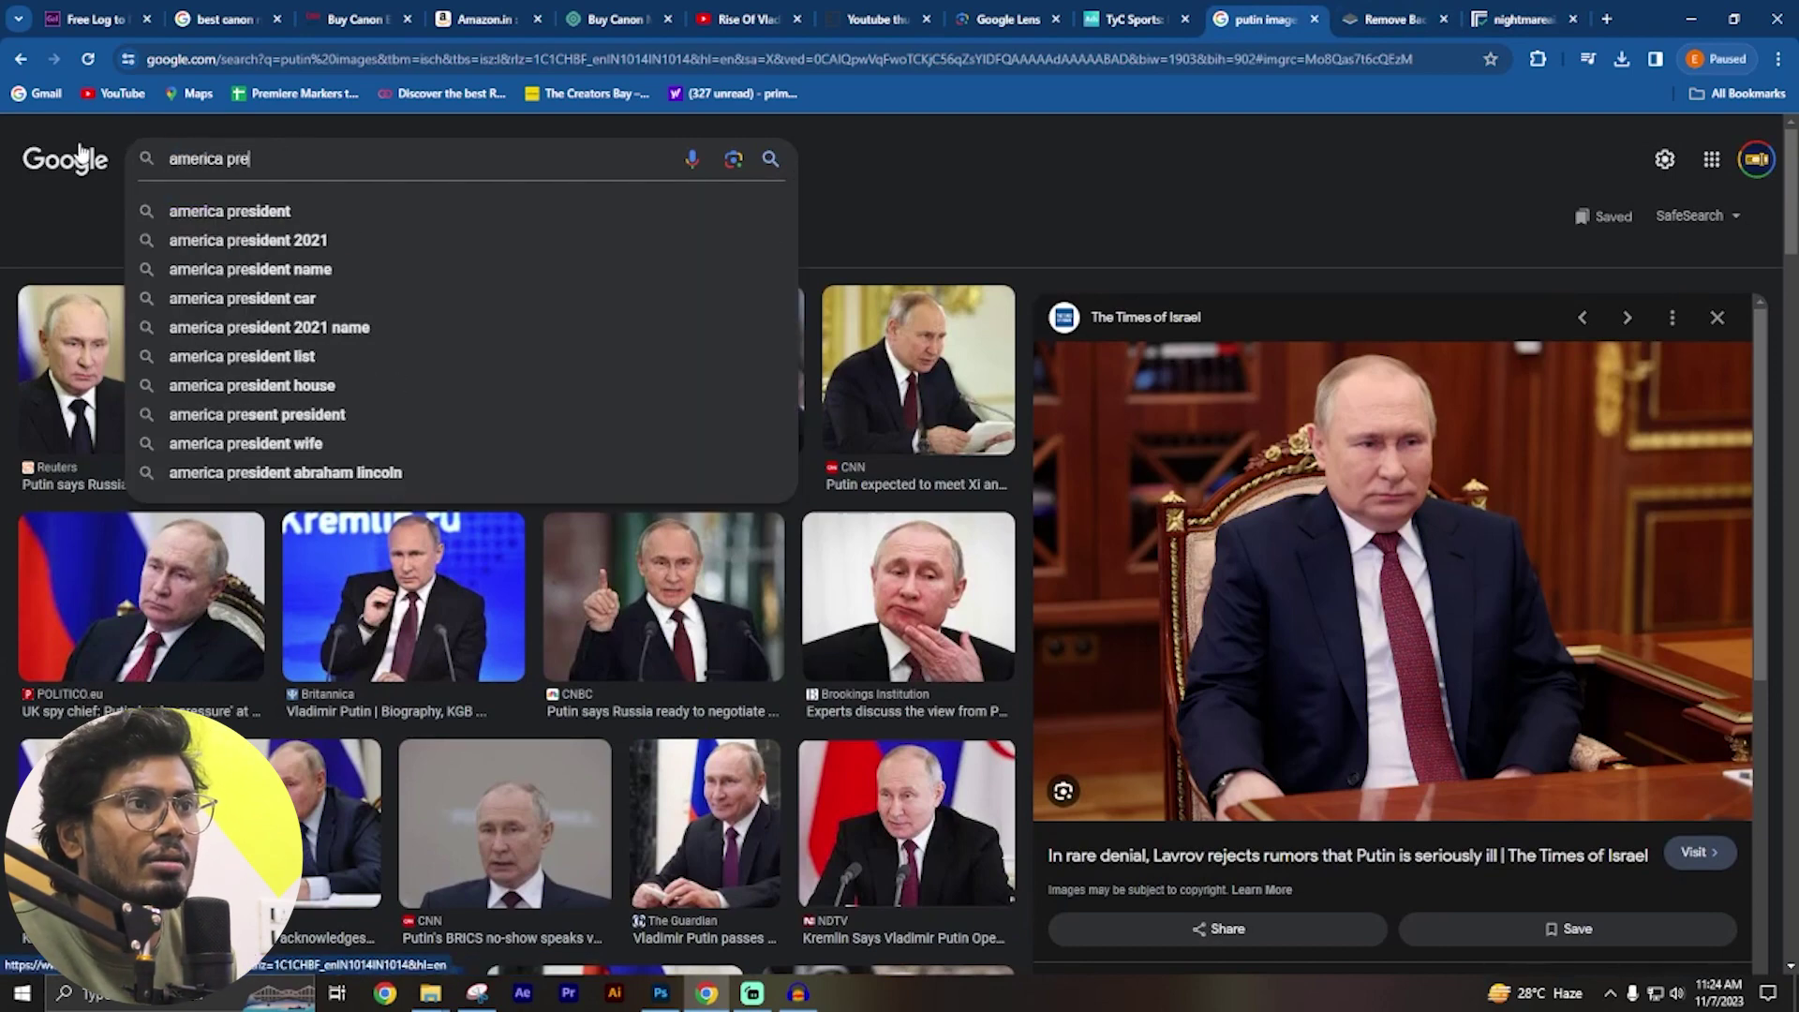
pyautogui.write('sident')
pyautogui.press('Return')
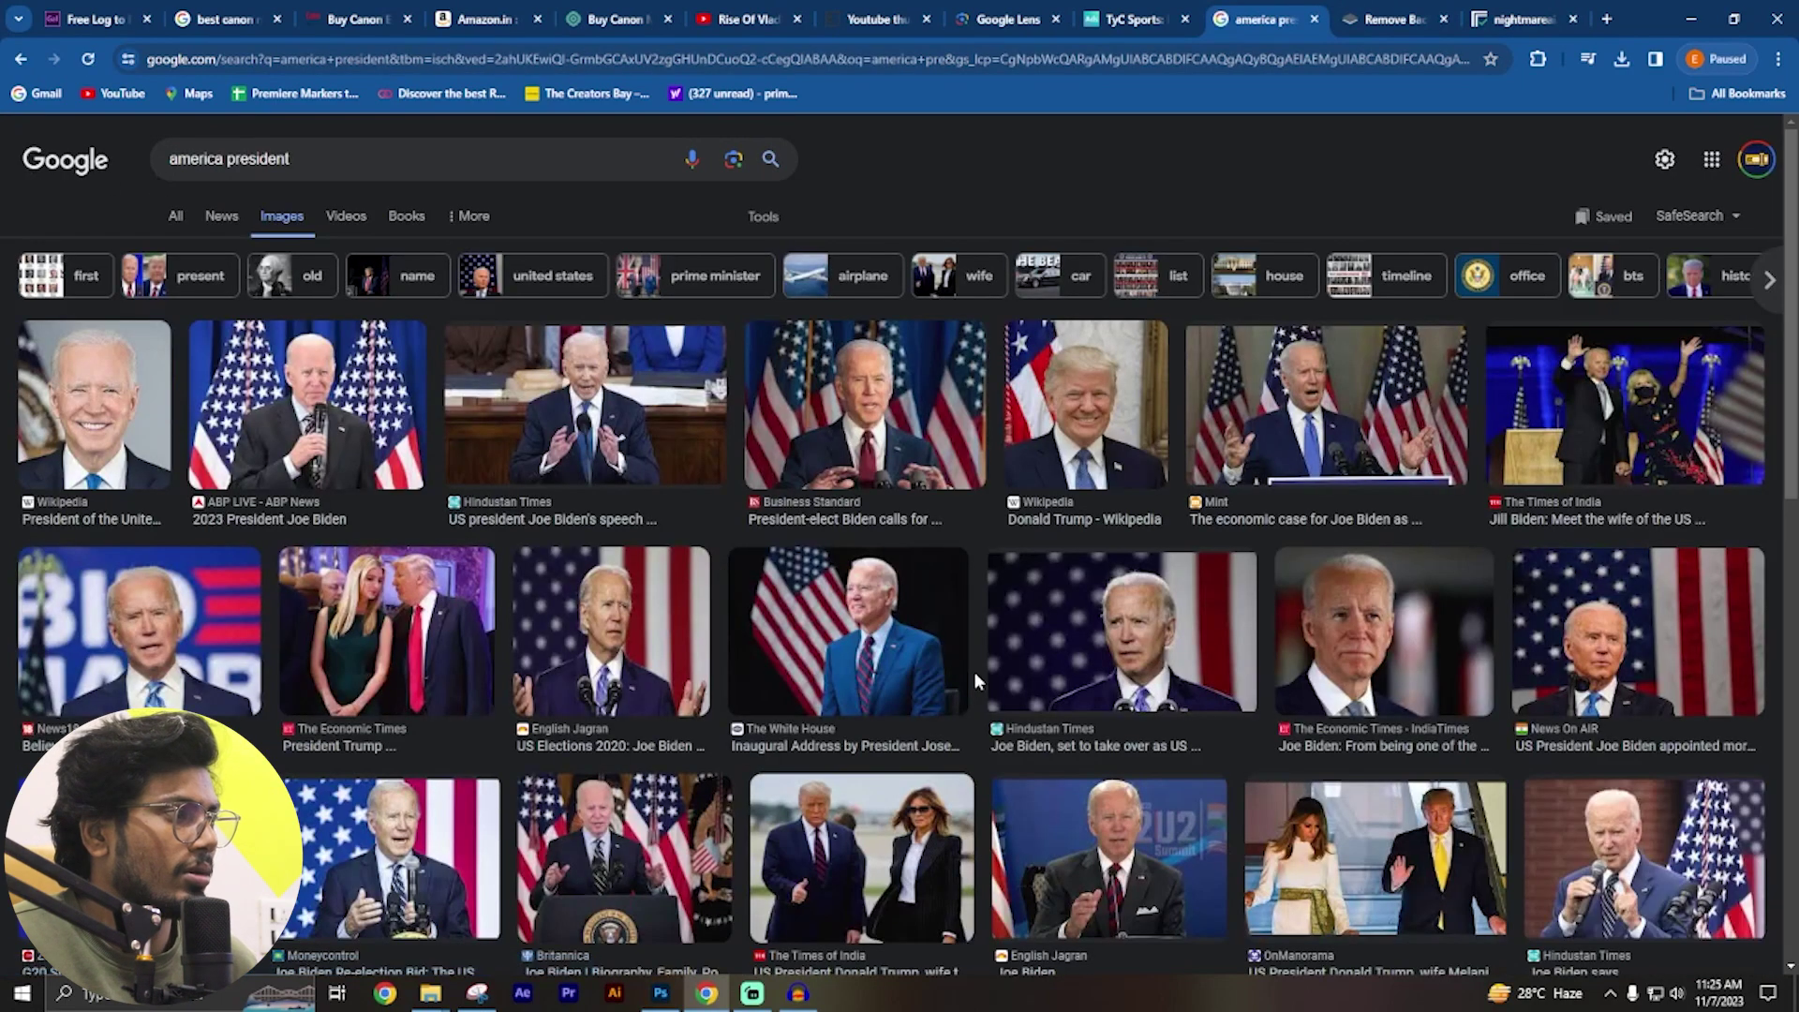
pyautogui.click(145, 626)
pyautogui.rightClick(1380, 429)
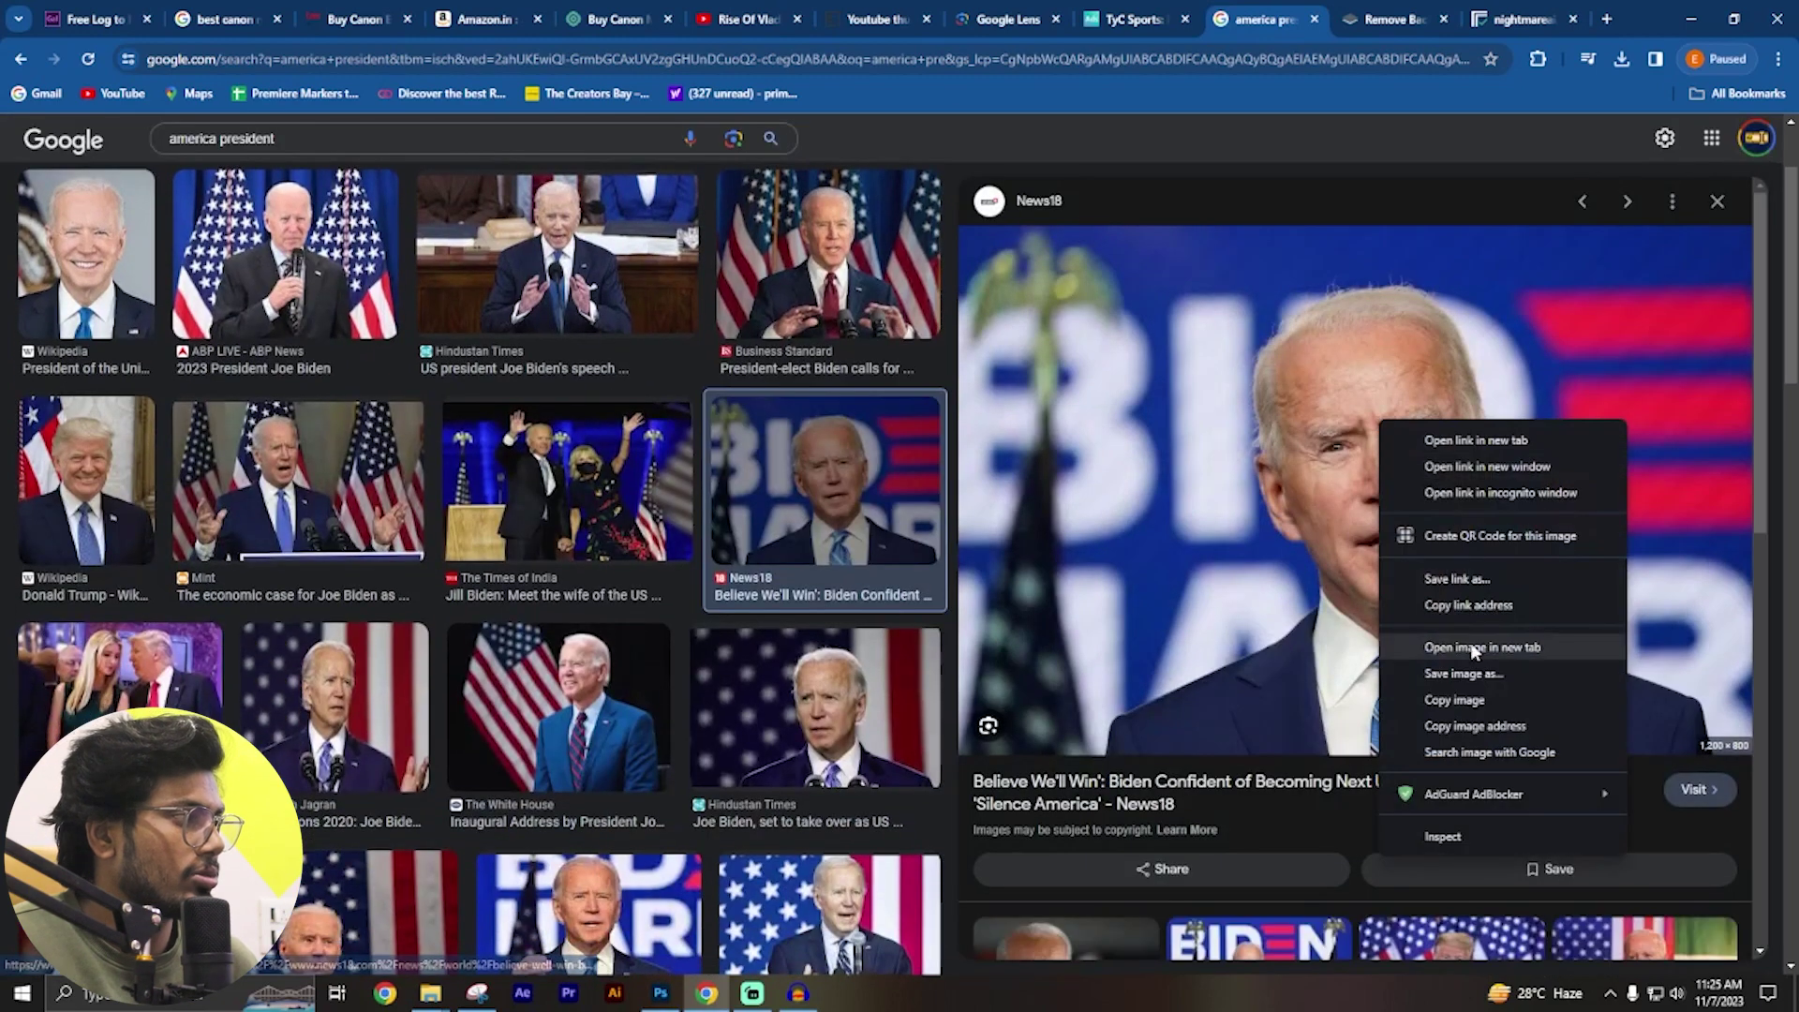
pyautogui.click(1447, 691)
# Remove the Biden photo's background in remove.bg and download the cut-out.
pyautogui.hotkey('ctrl', 'Tab')
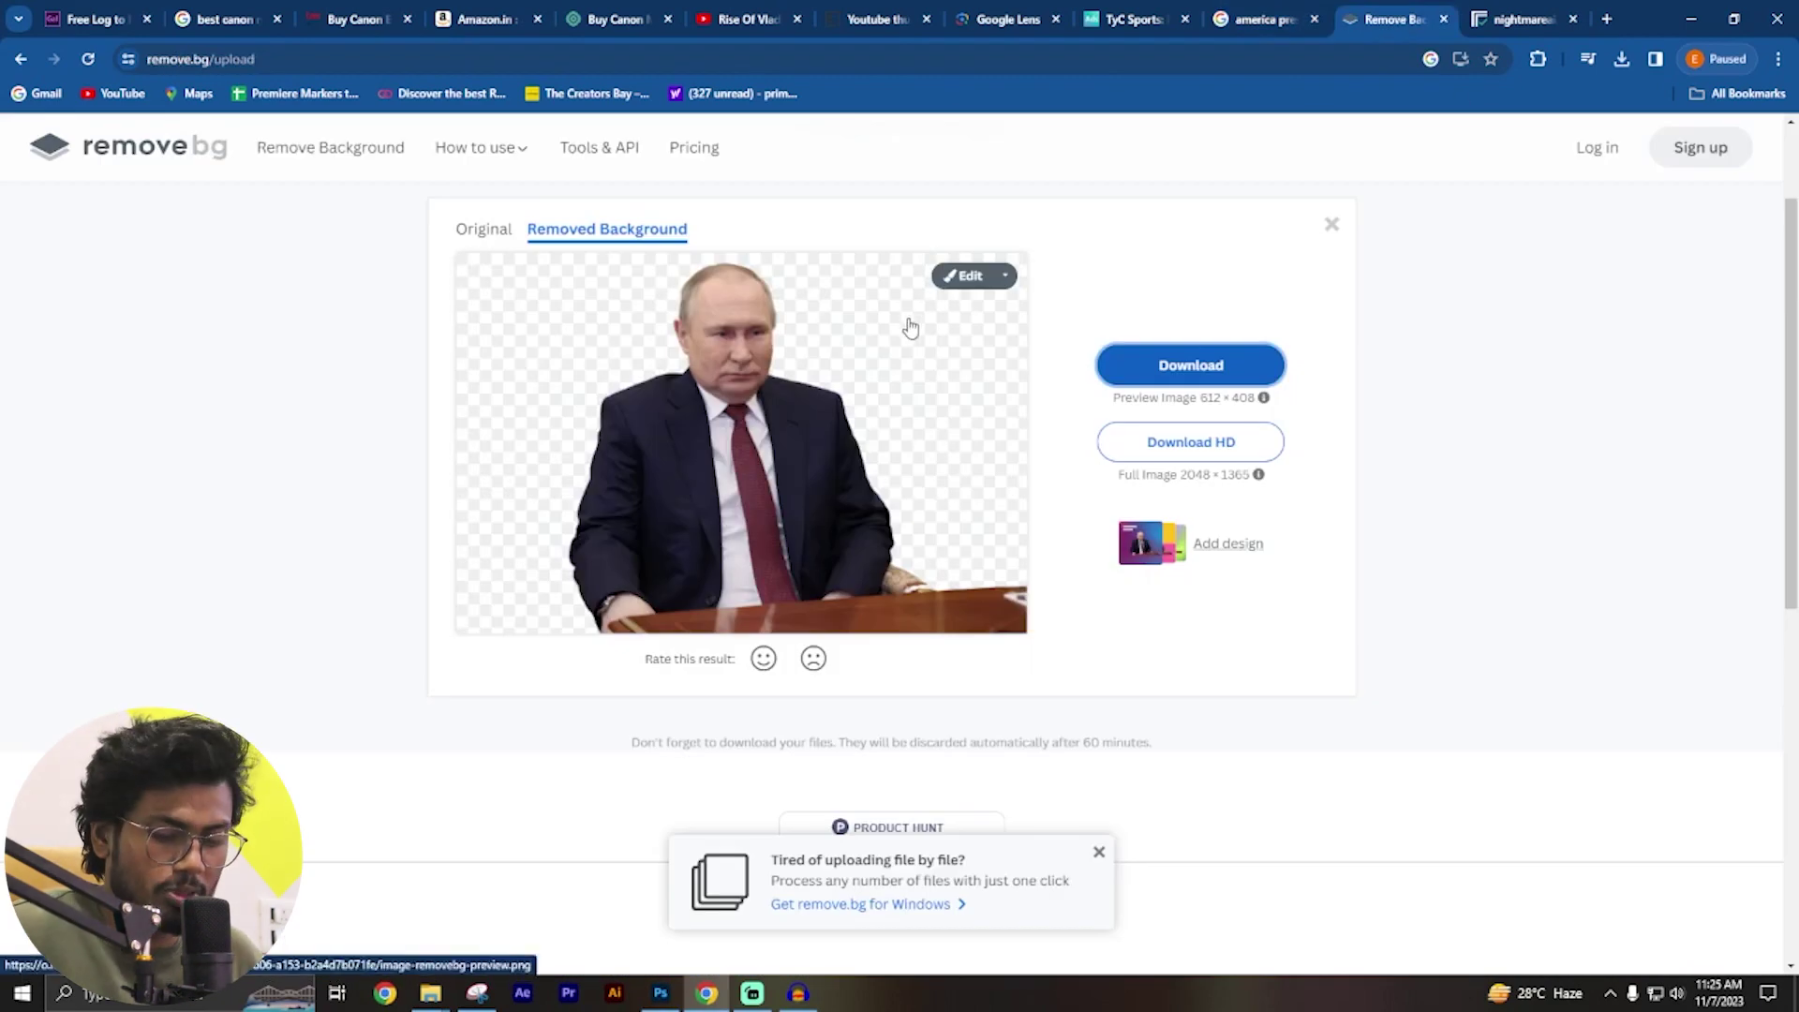
pyautogui.hotkey('ctrl', 'v')
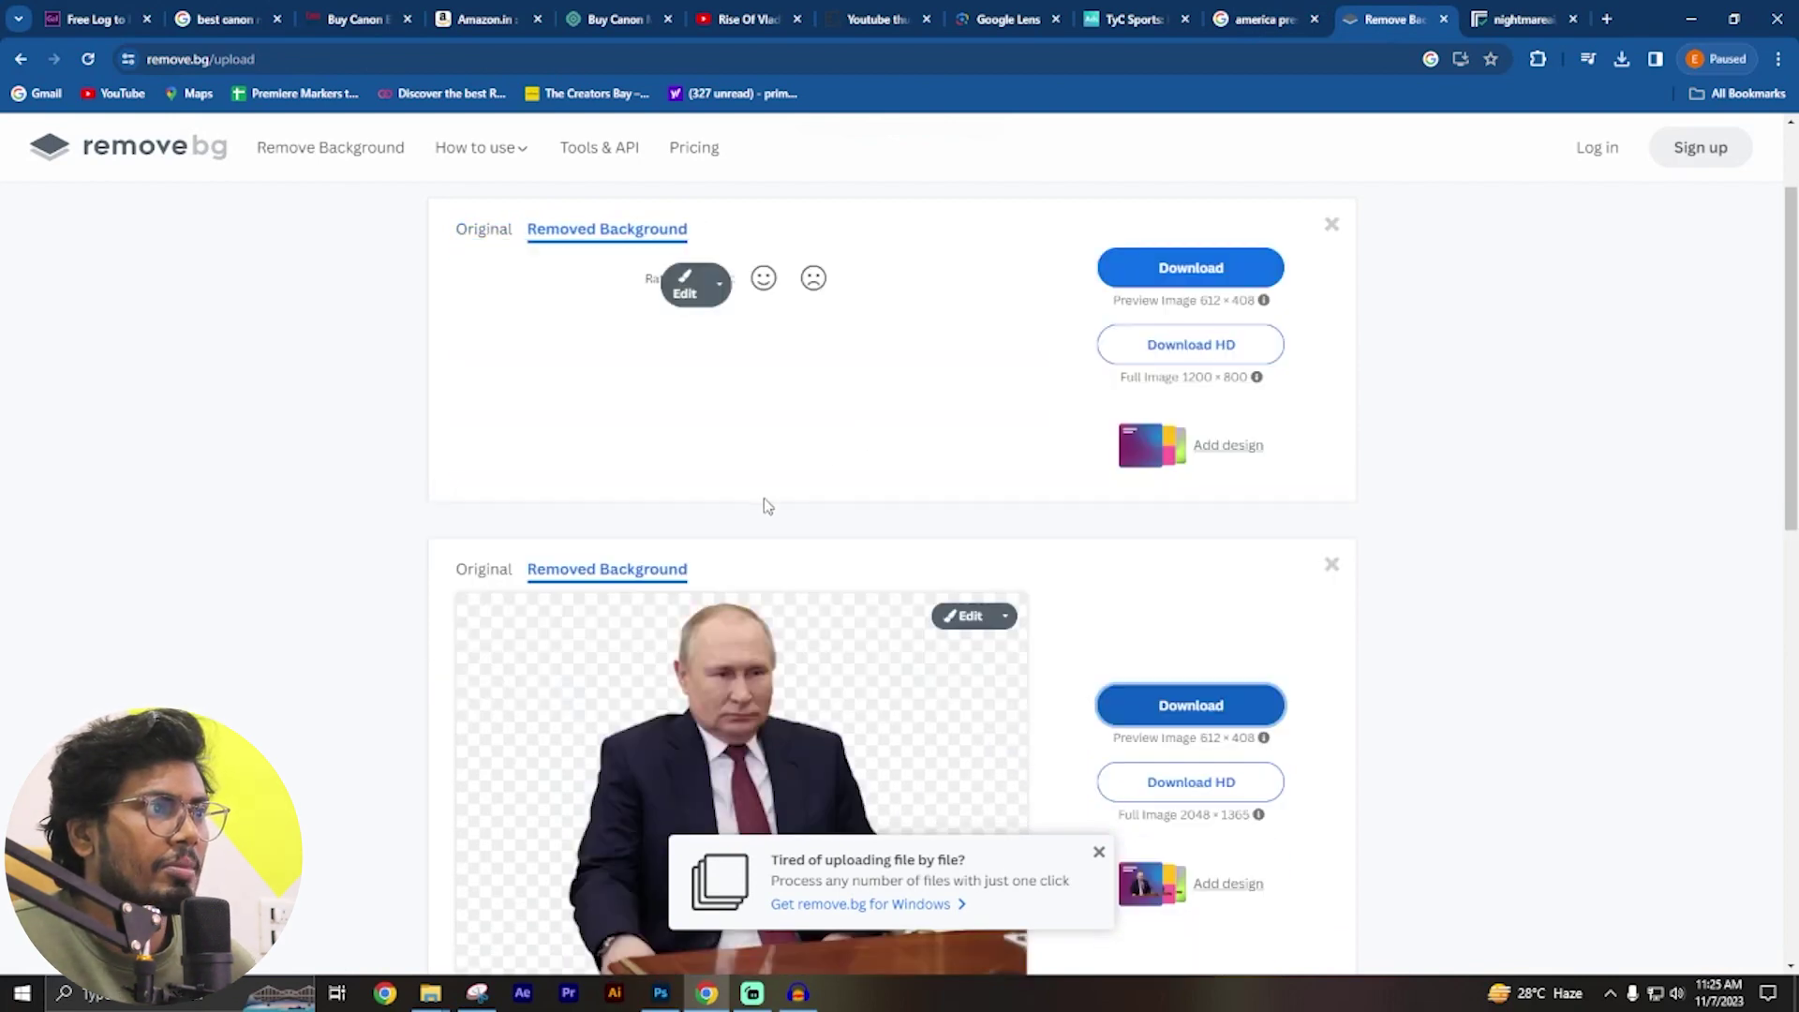
pyautogui.click(1176, 373)
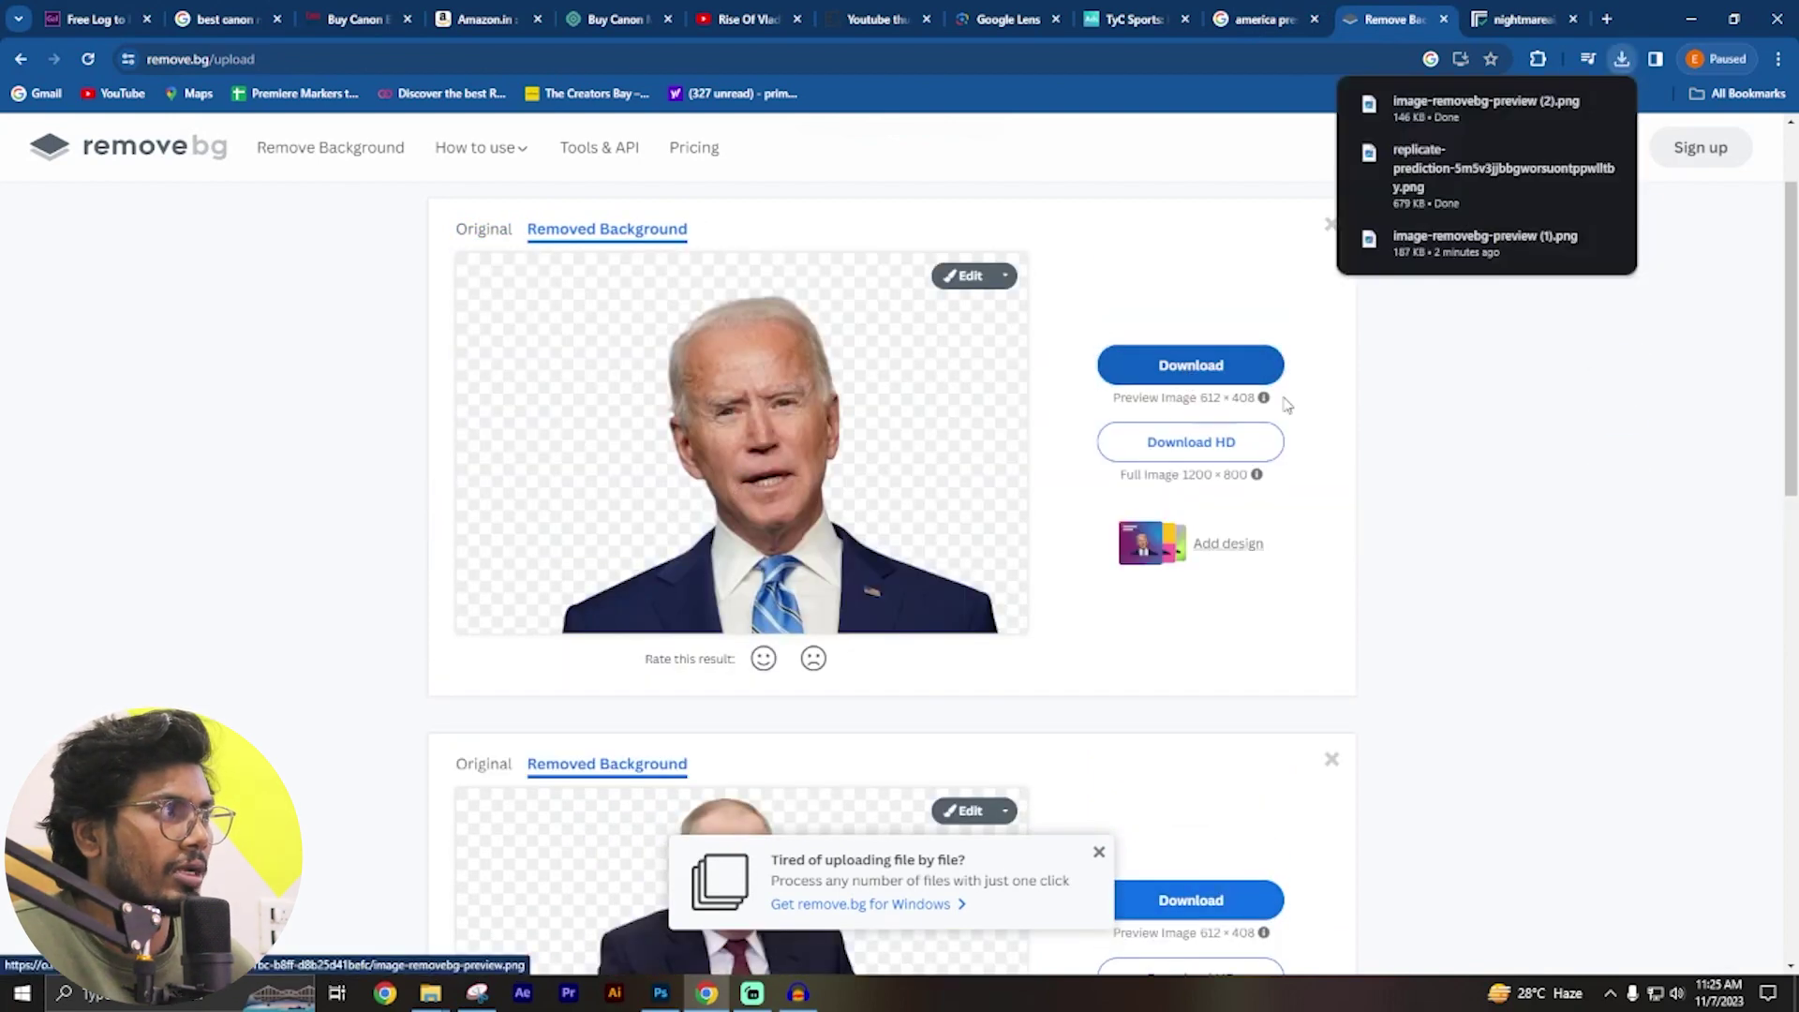
pyautogui.moveTo(430, 993)
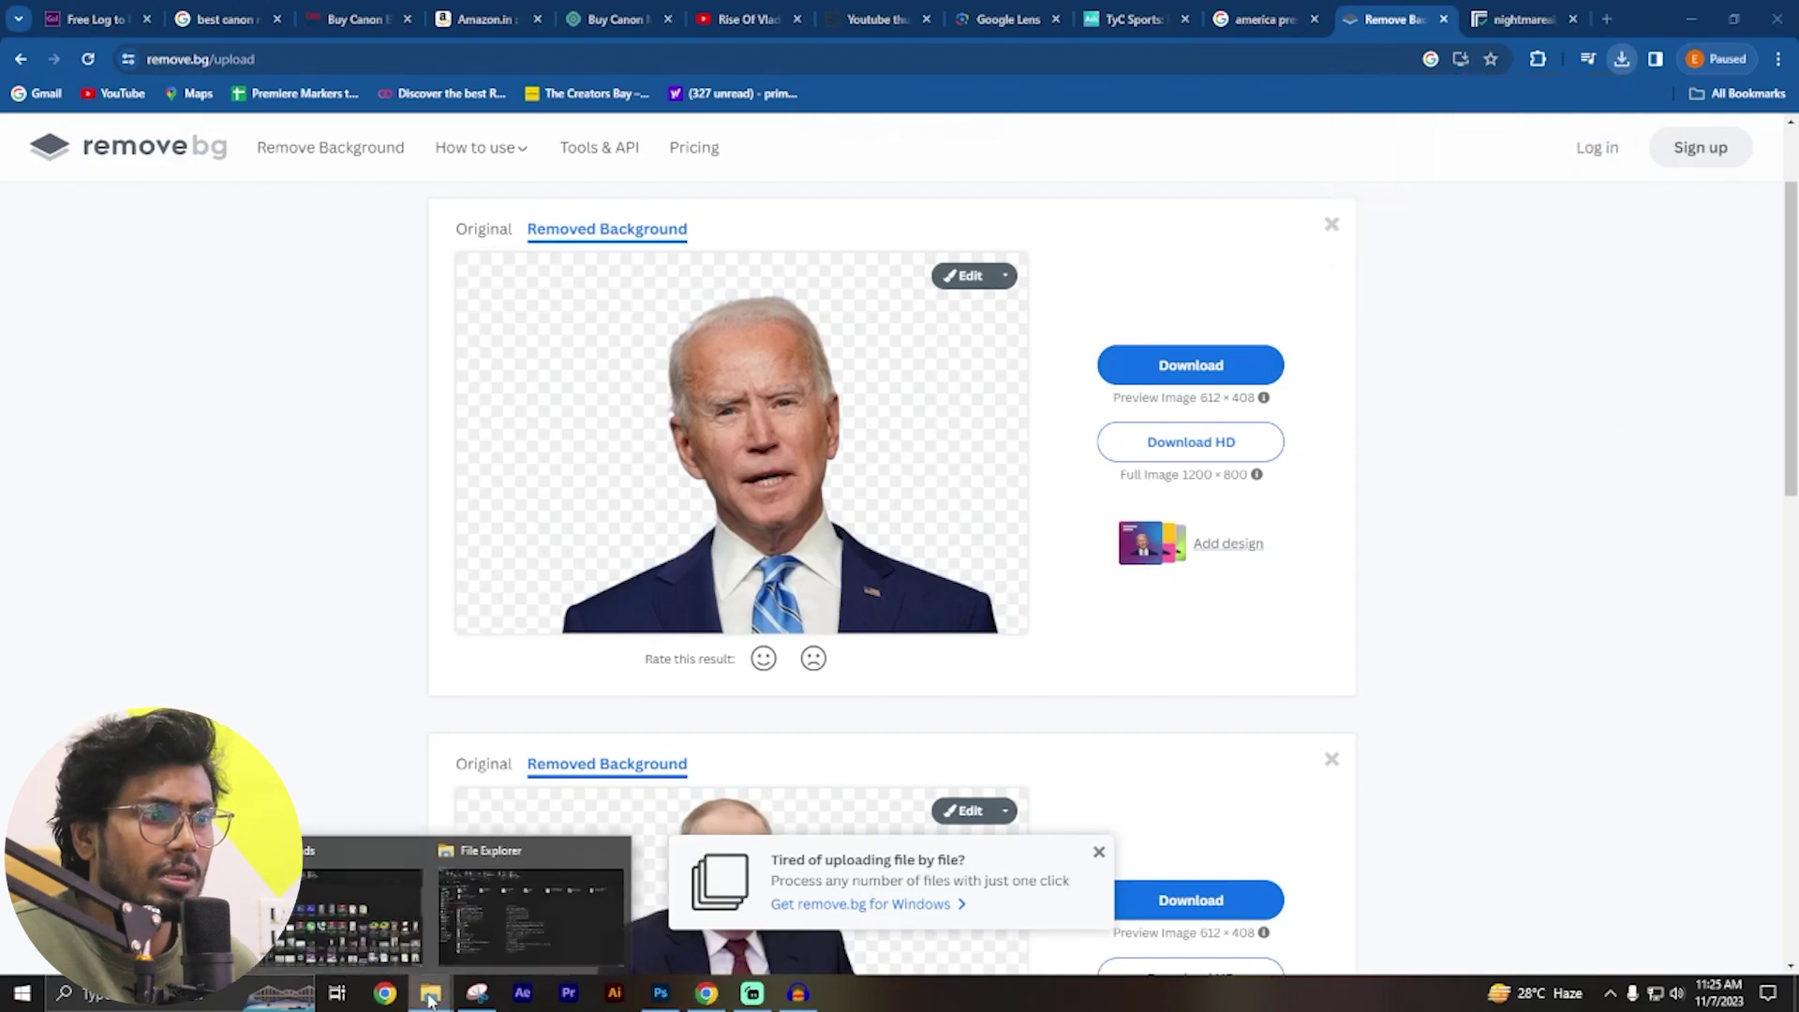
# Drag the downloaded Biden cut-out from the Downloads folder into the Photoshop thumbnail.
pyautogui.click(457, 925)
pyautogui.click(421, 267)
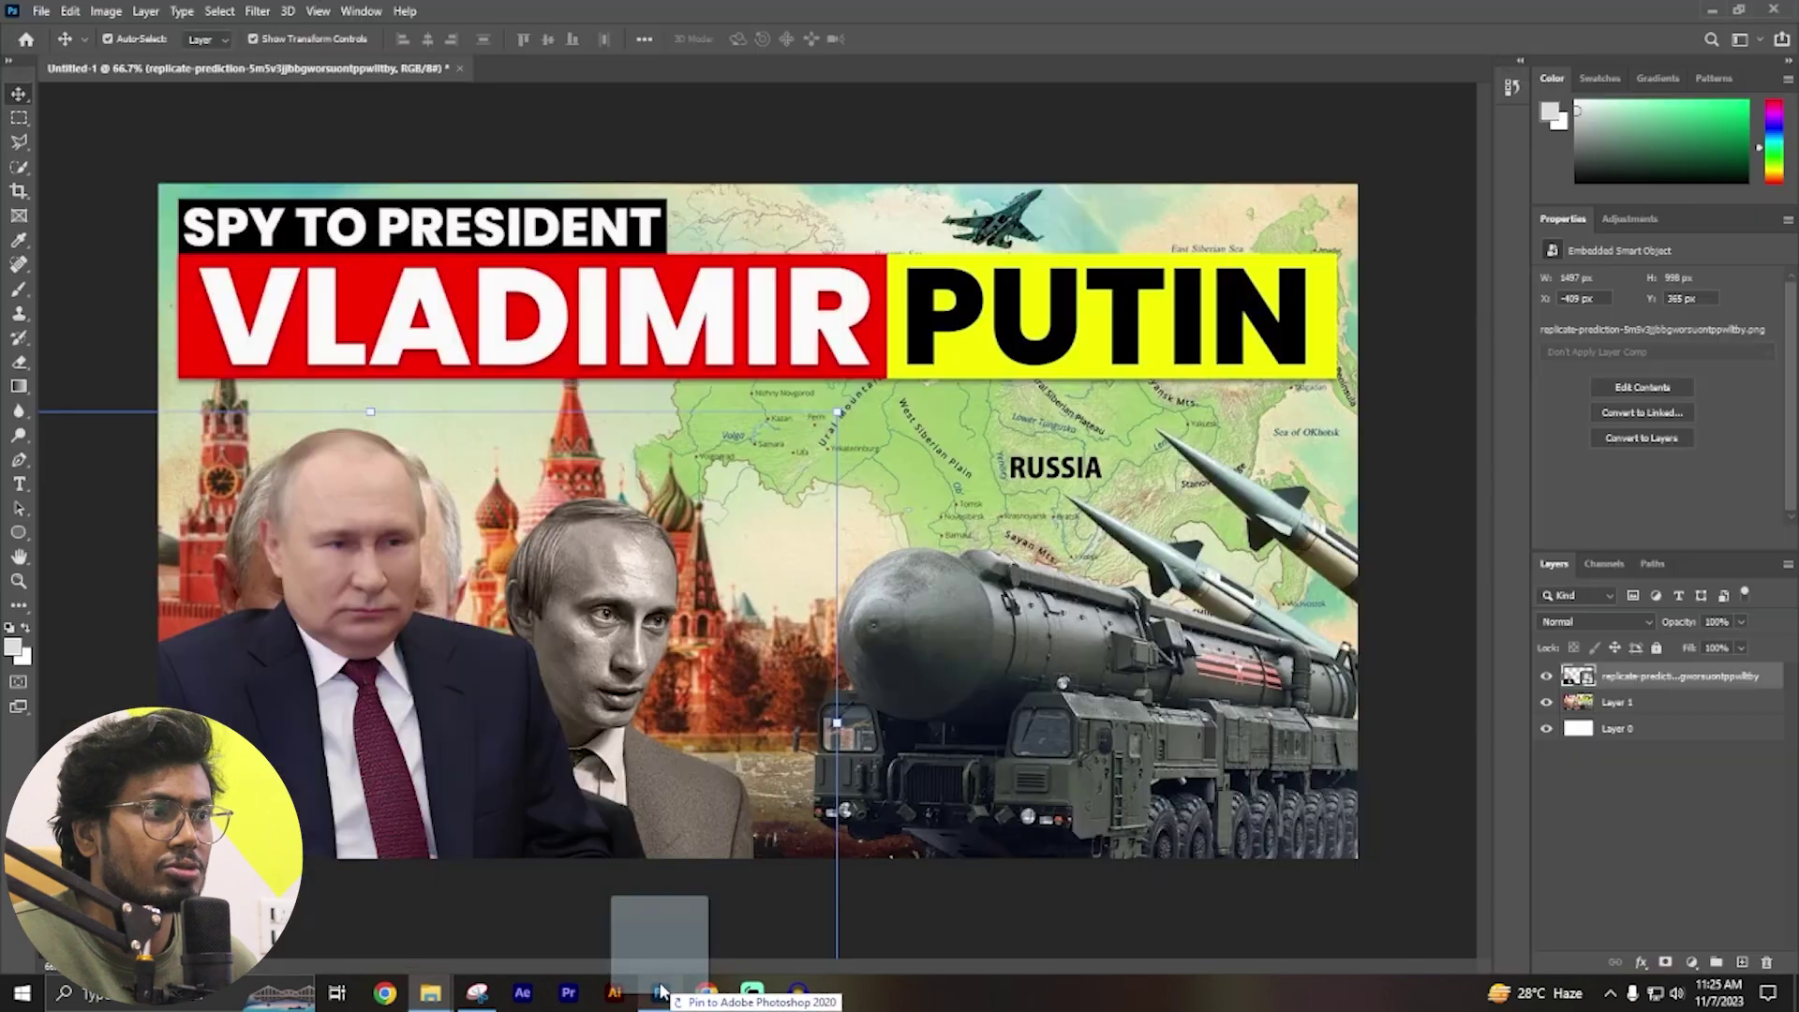
pyautogui.moveTo(702, 860); pyautogui.dragTo(774, 596)
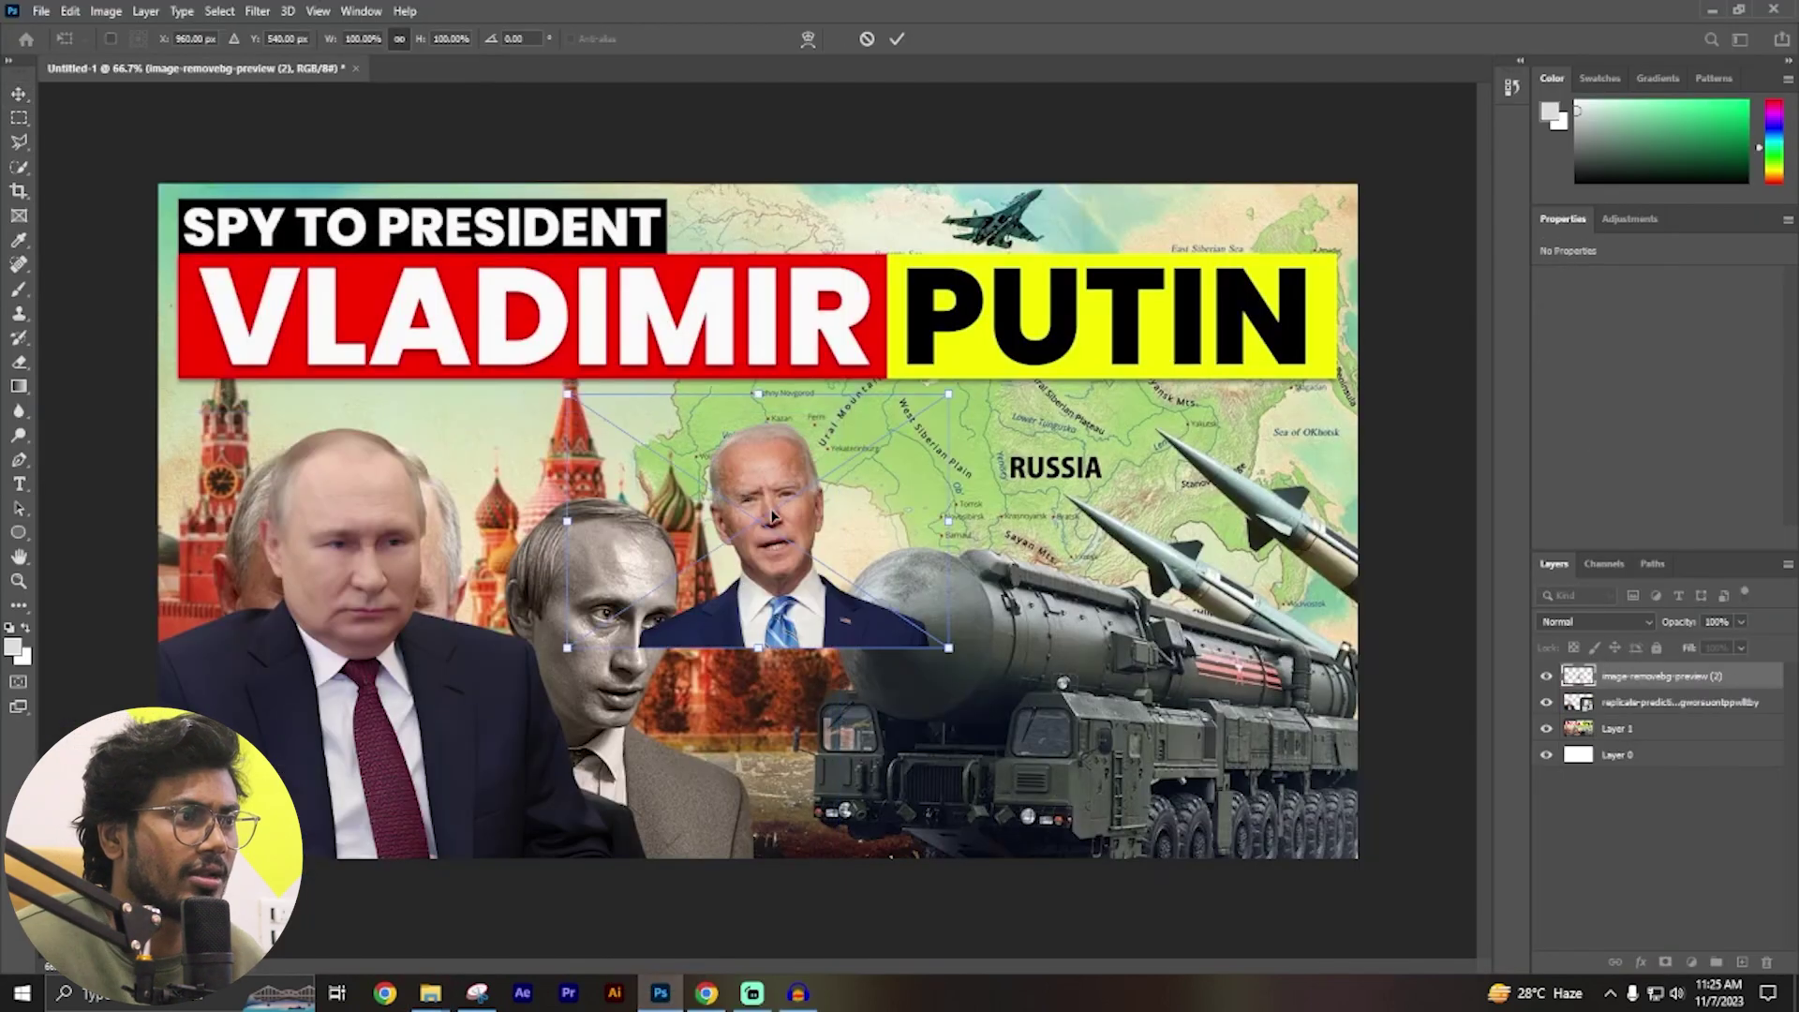
# Enlarge Biden beside Putin and move his layer just below the Putin layer.
pyautogui.moveTo(566, 647); pyautogui.dragTo(362, 863)
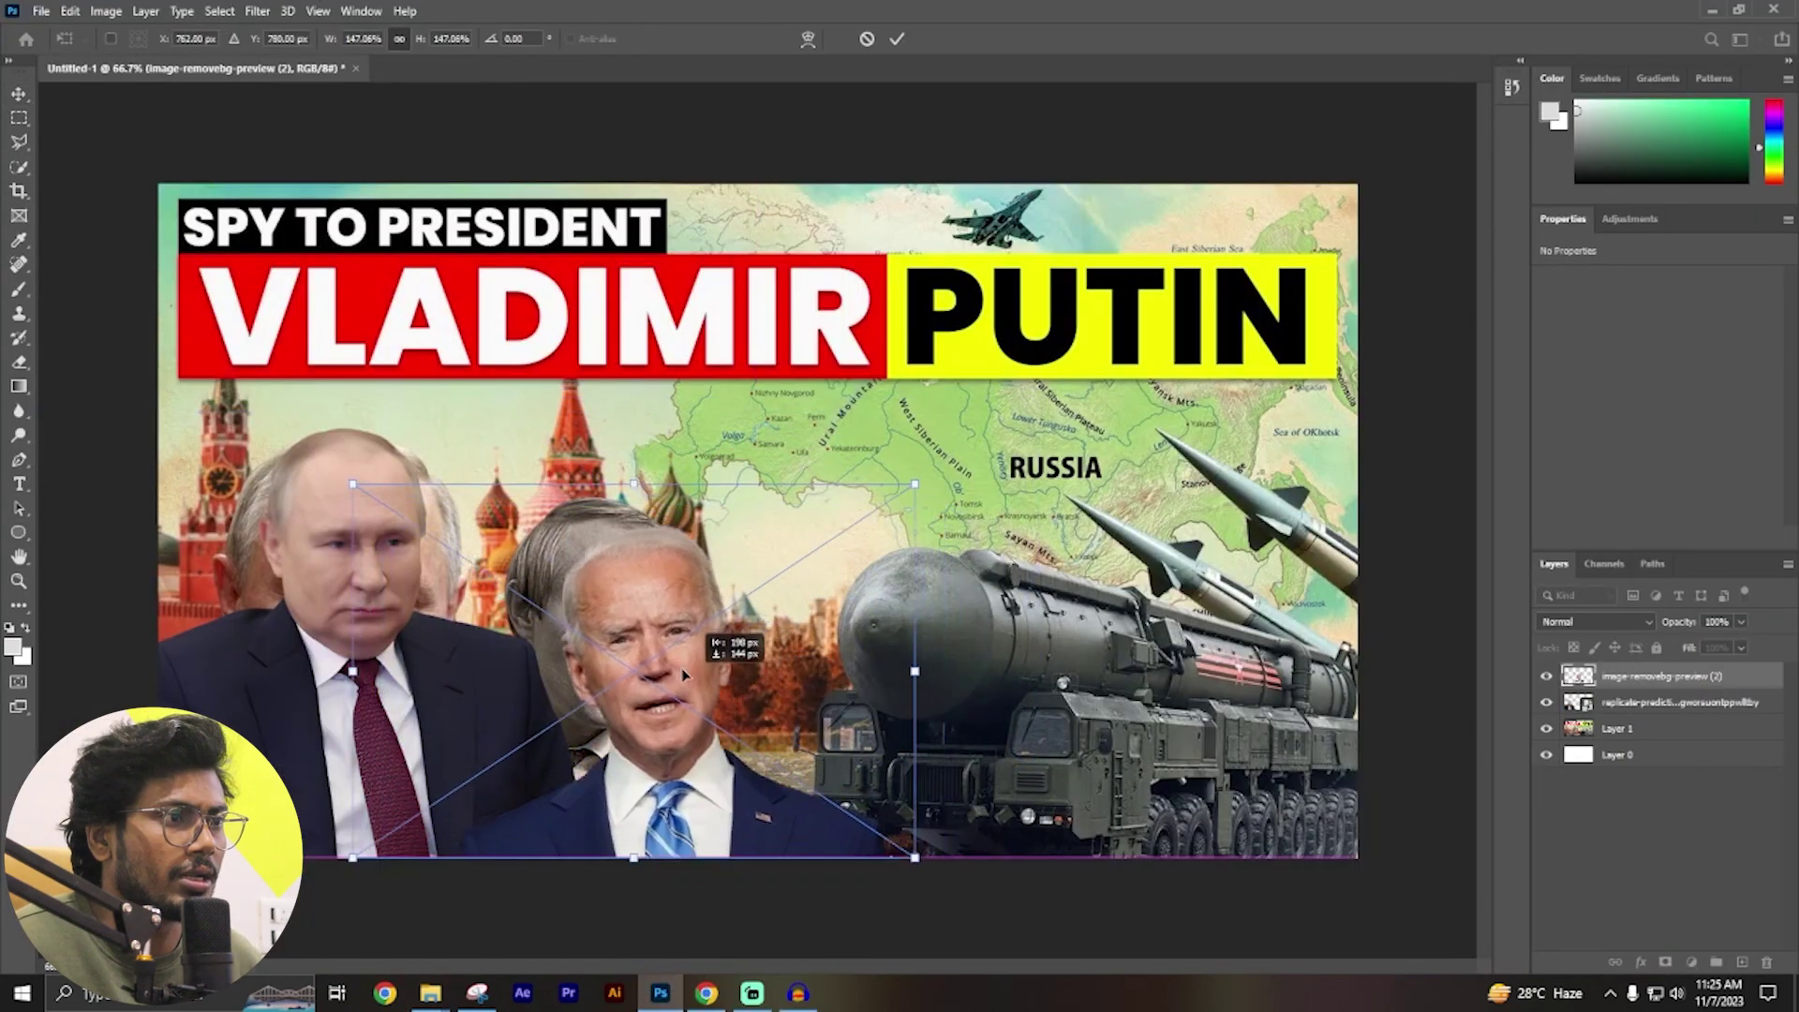
pyautogui.moveTo(699, 736); pyautogui.dragTo(638, 671)
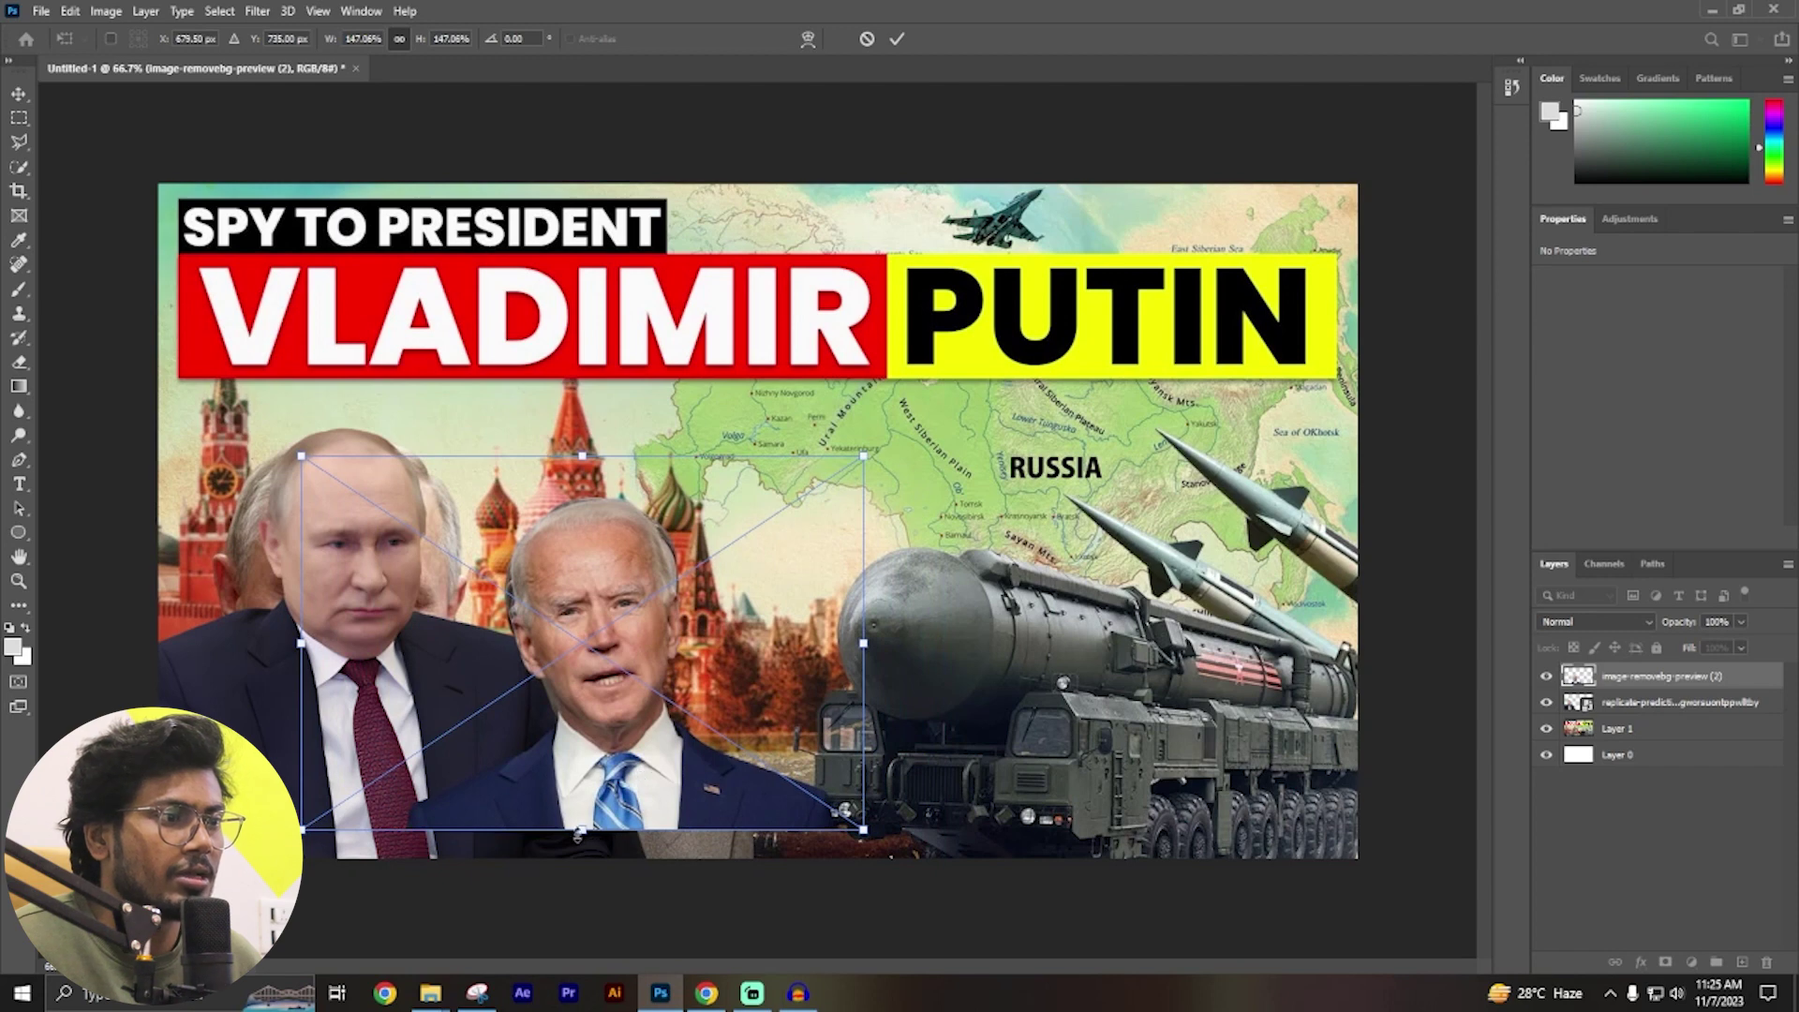
pyautogui.moveTo(575, 832); pyautogui.dragTo(579, 866)
pyautogui.press('Return')
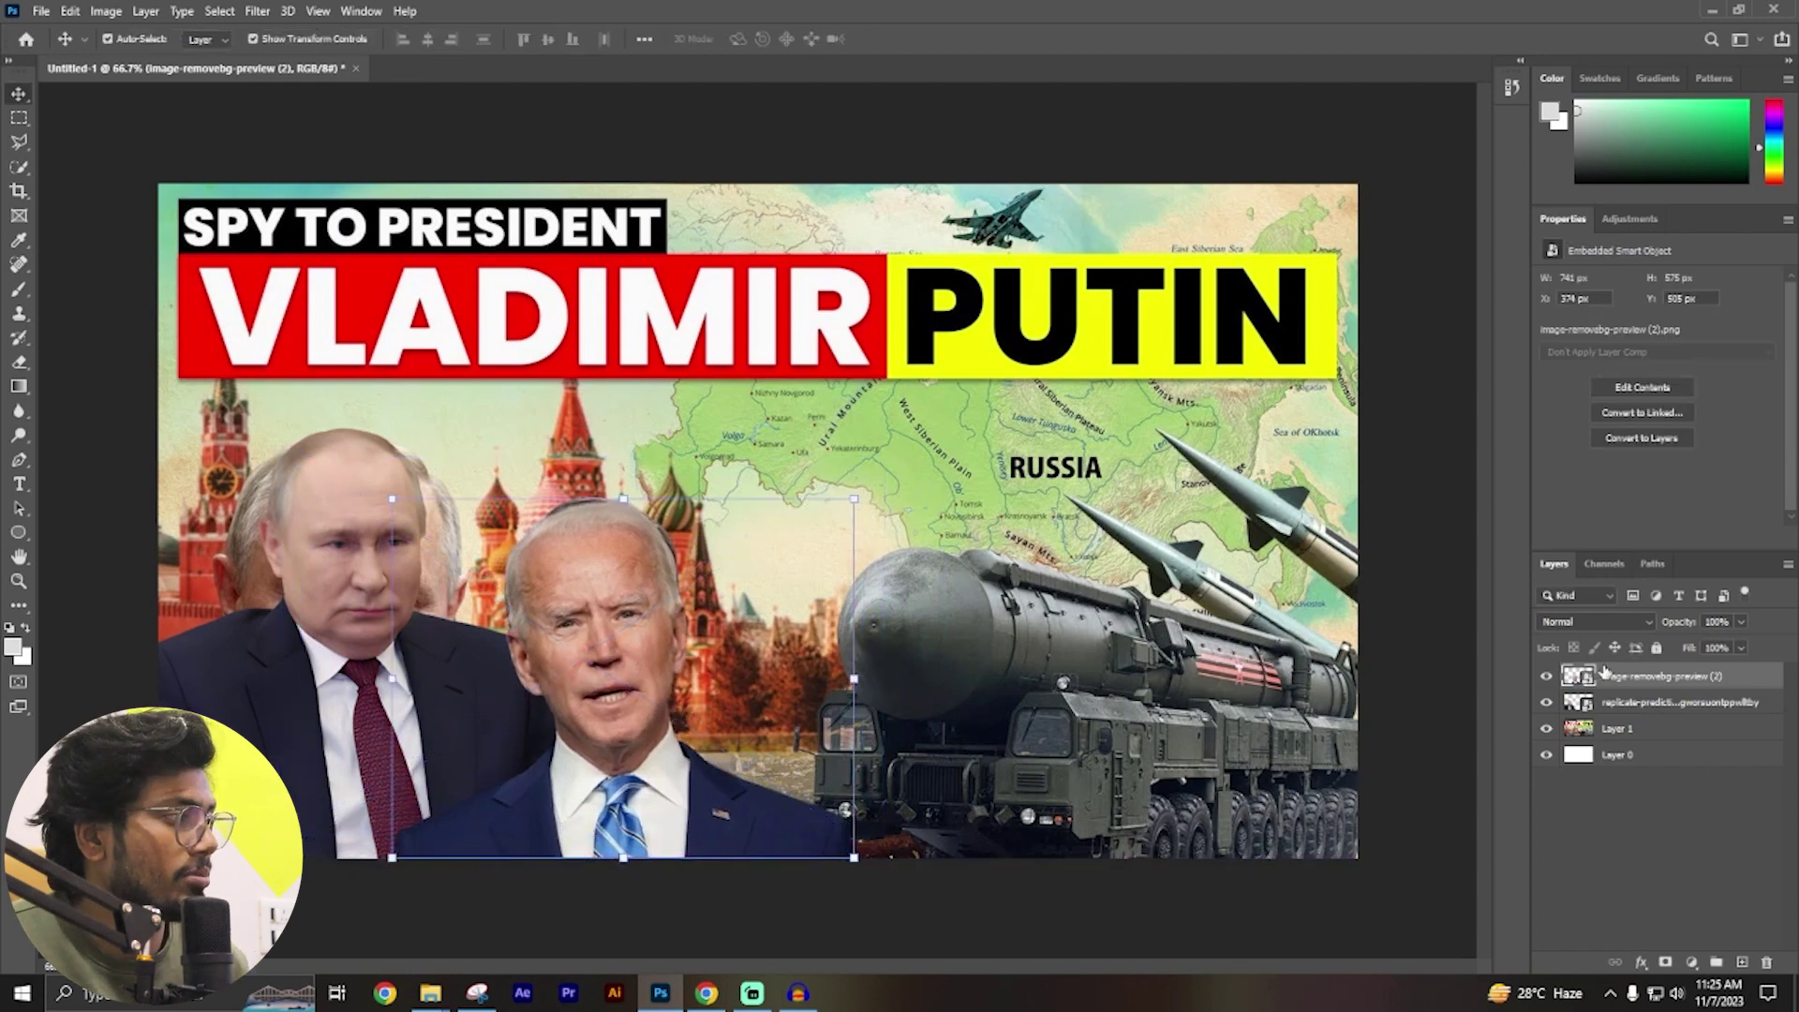
pyautogui.moveTo(1620, 677); pyautogui.dragTo(1689, 717)
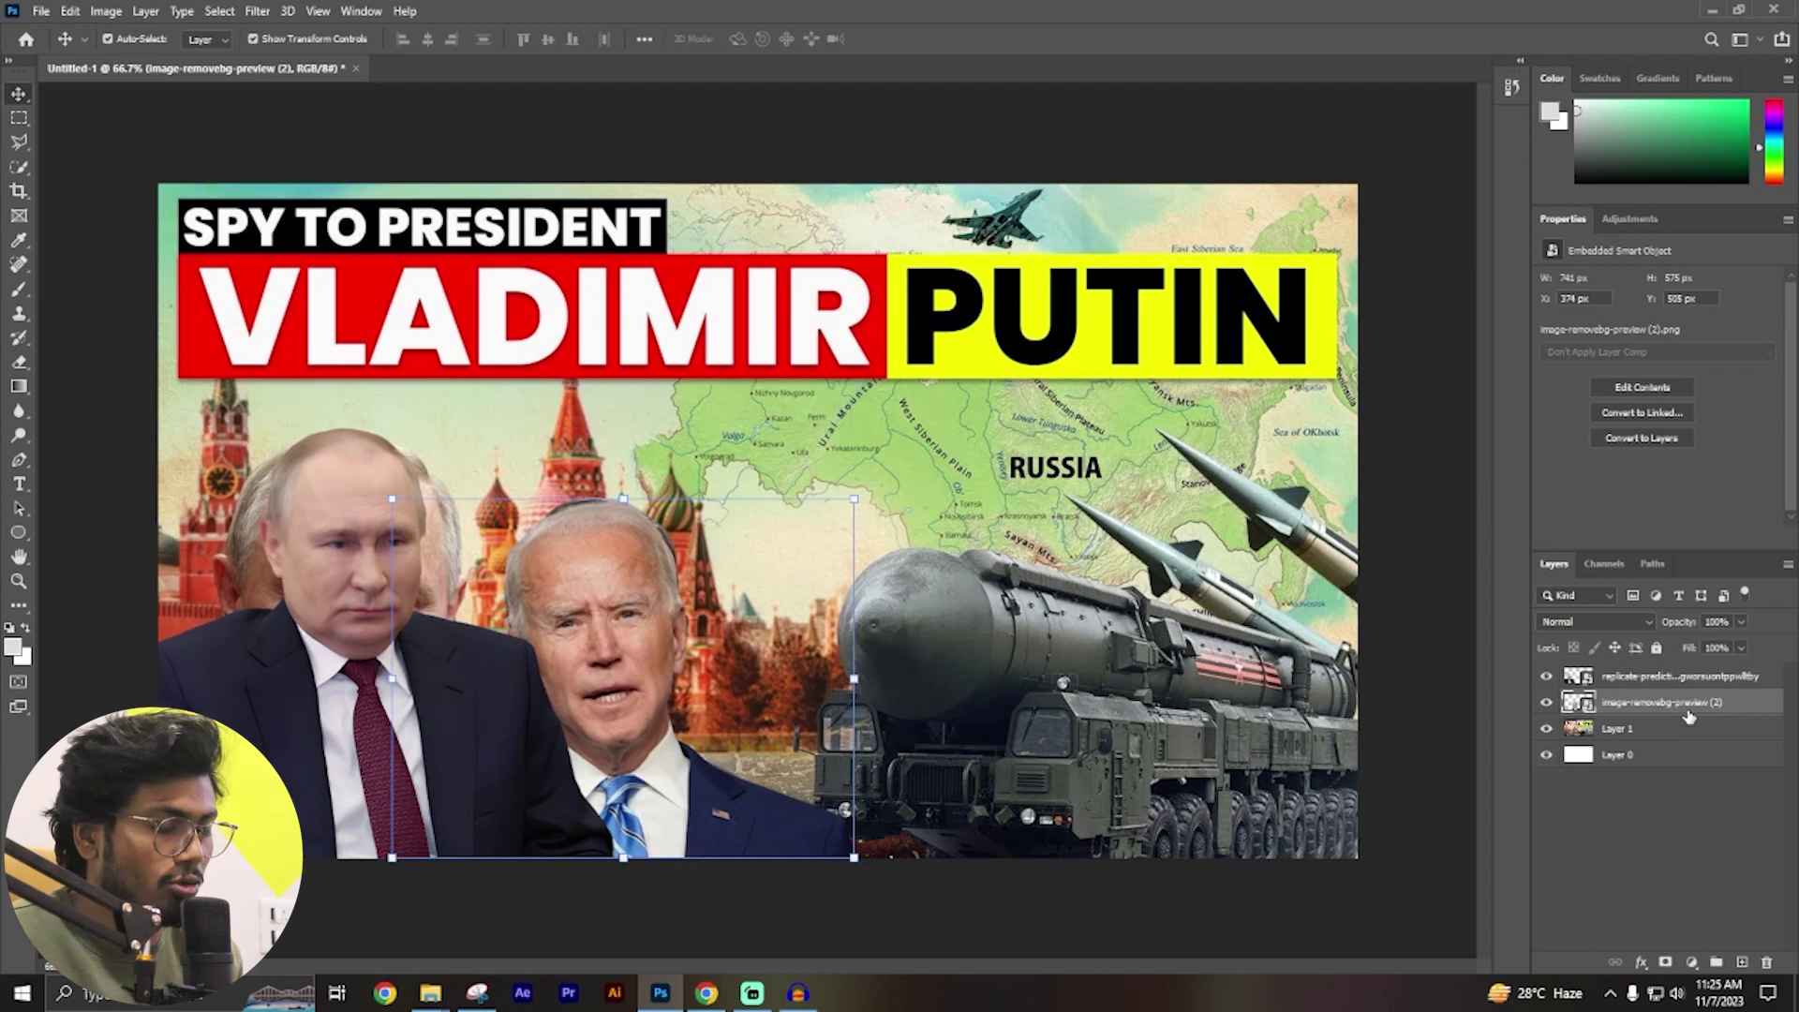
pyautogui.hotkey('ctrl', 'z')
pyautogui.hotkey('ctrl', 'shift', 'z')
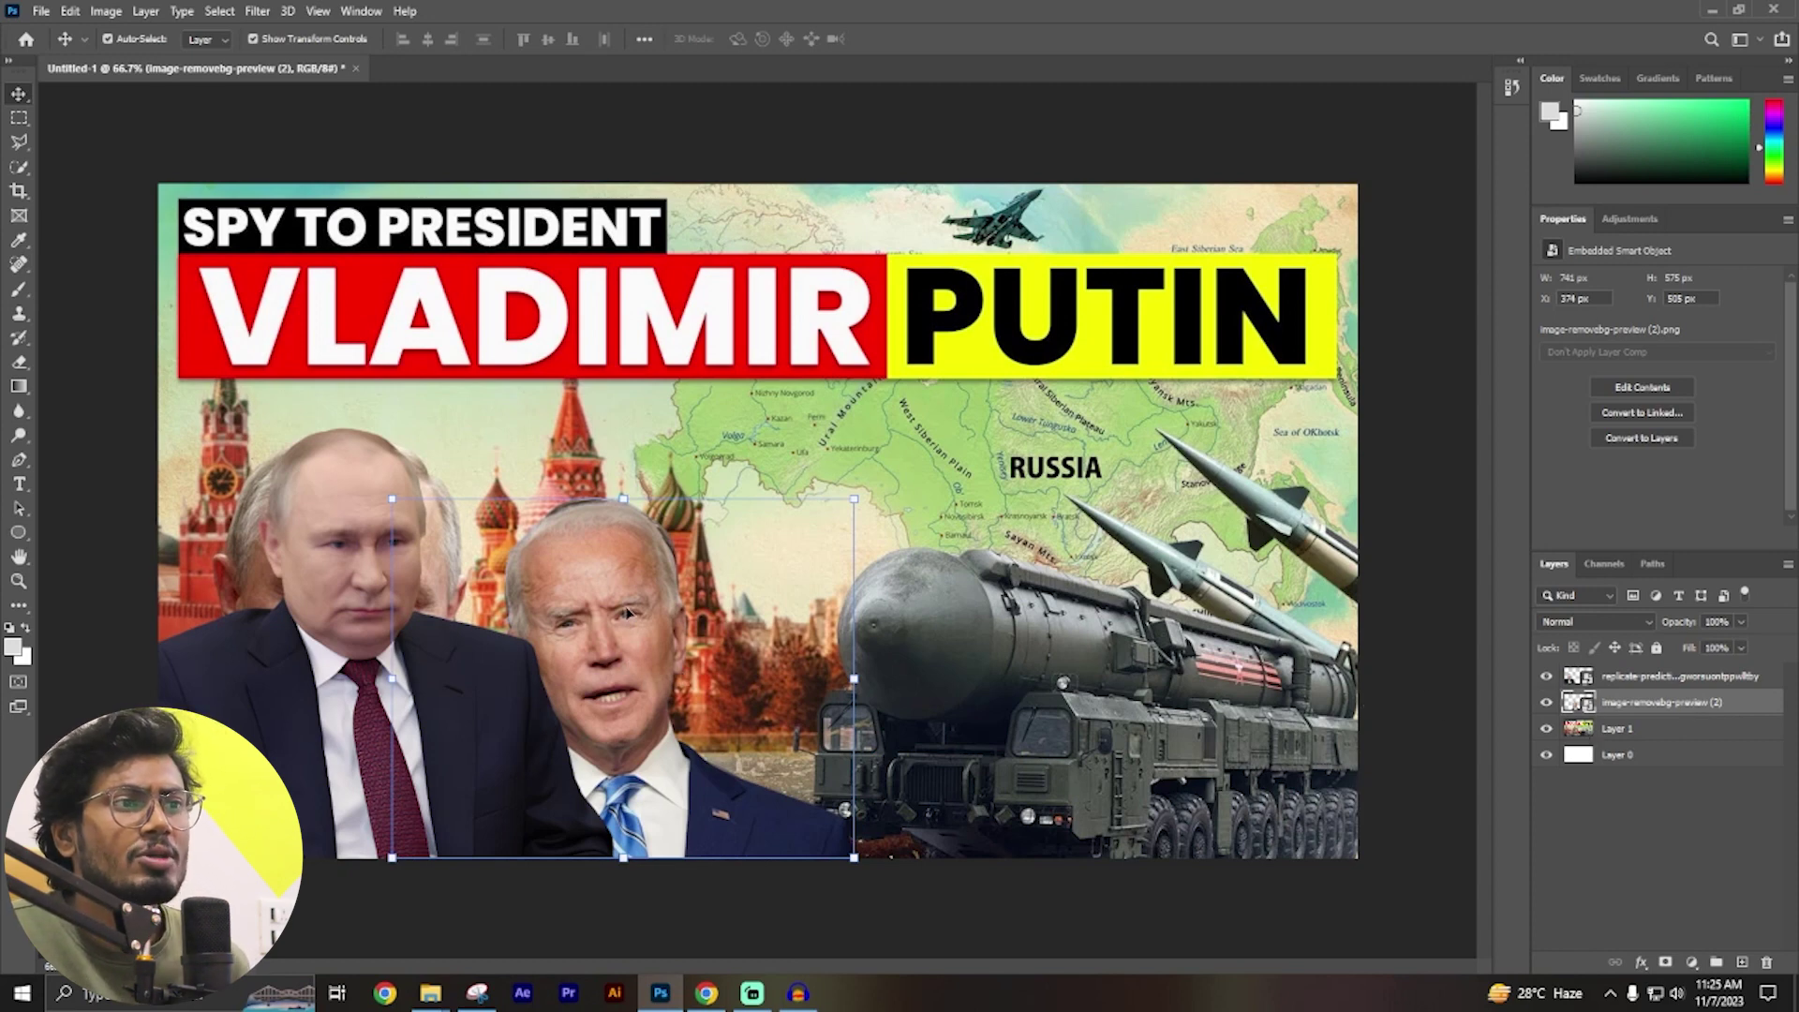
# Apply a Black & White adjustment to Biden with the Reds slightly raised, then deselect.
pyautogui.click(106, 11)
pyautogui.moveTo(137, 59)
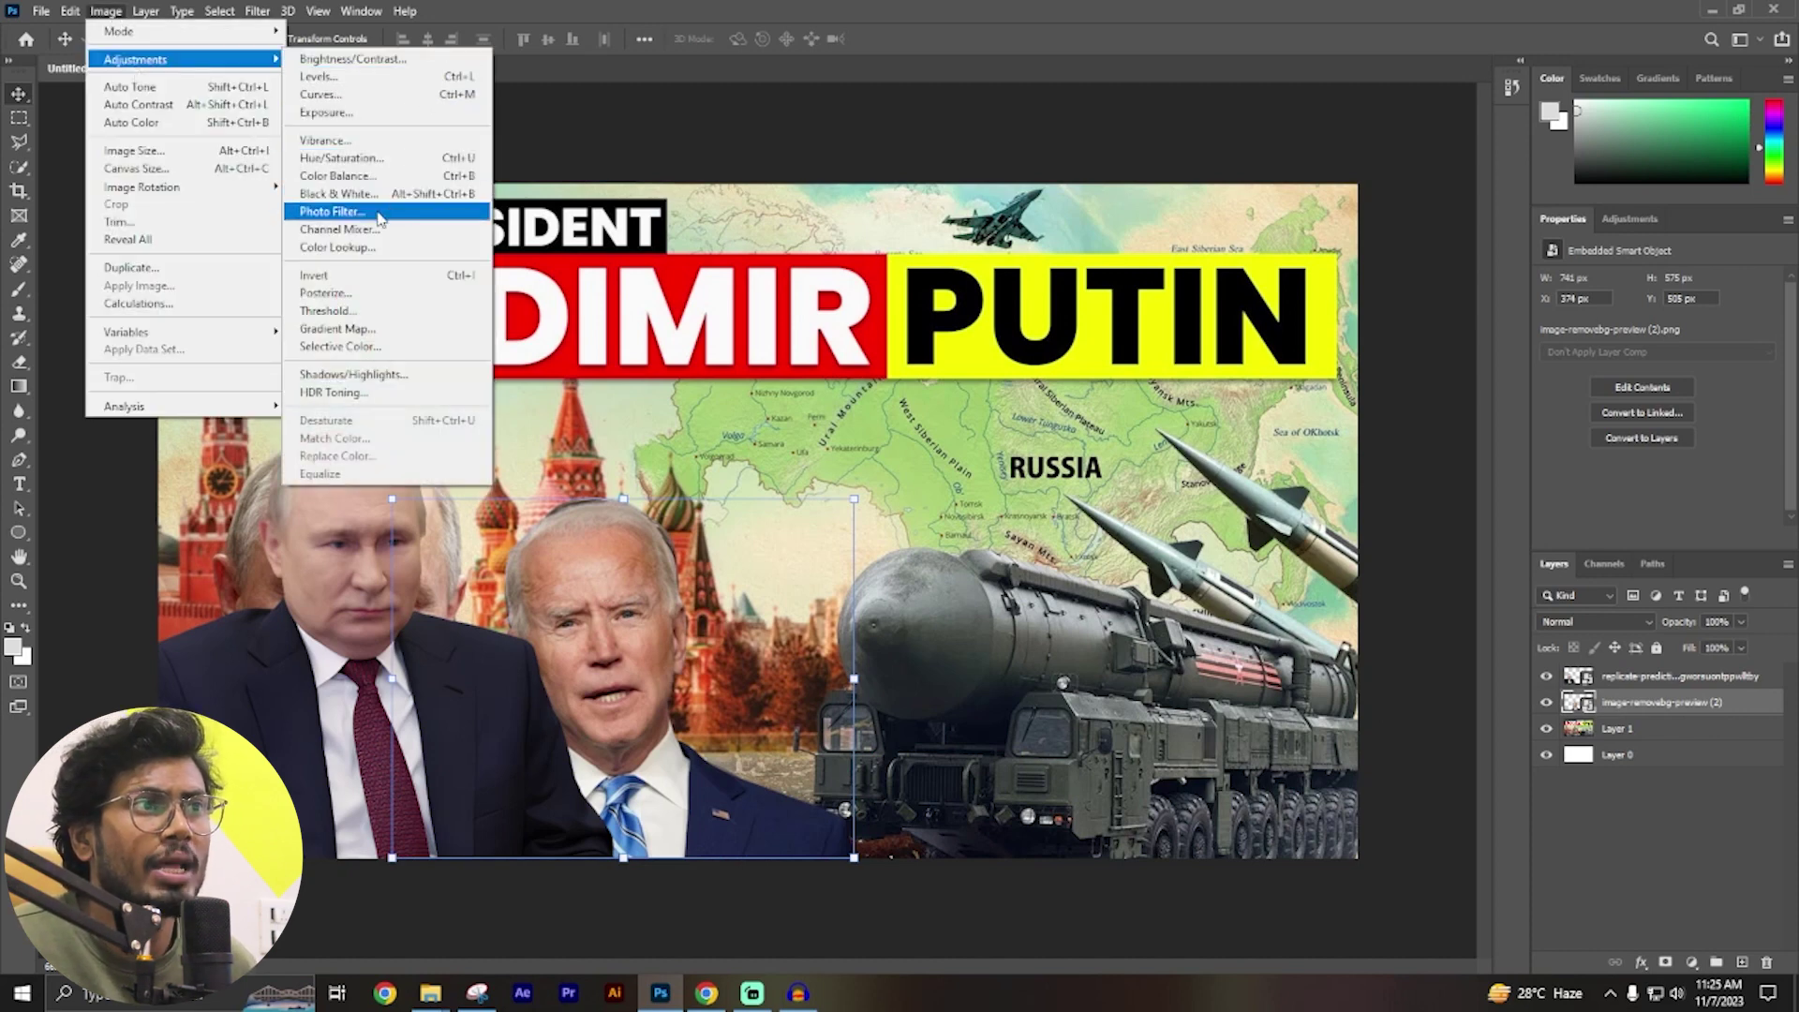
pyautogui.click(373, 193)
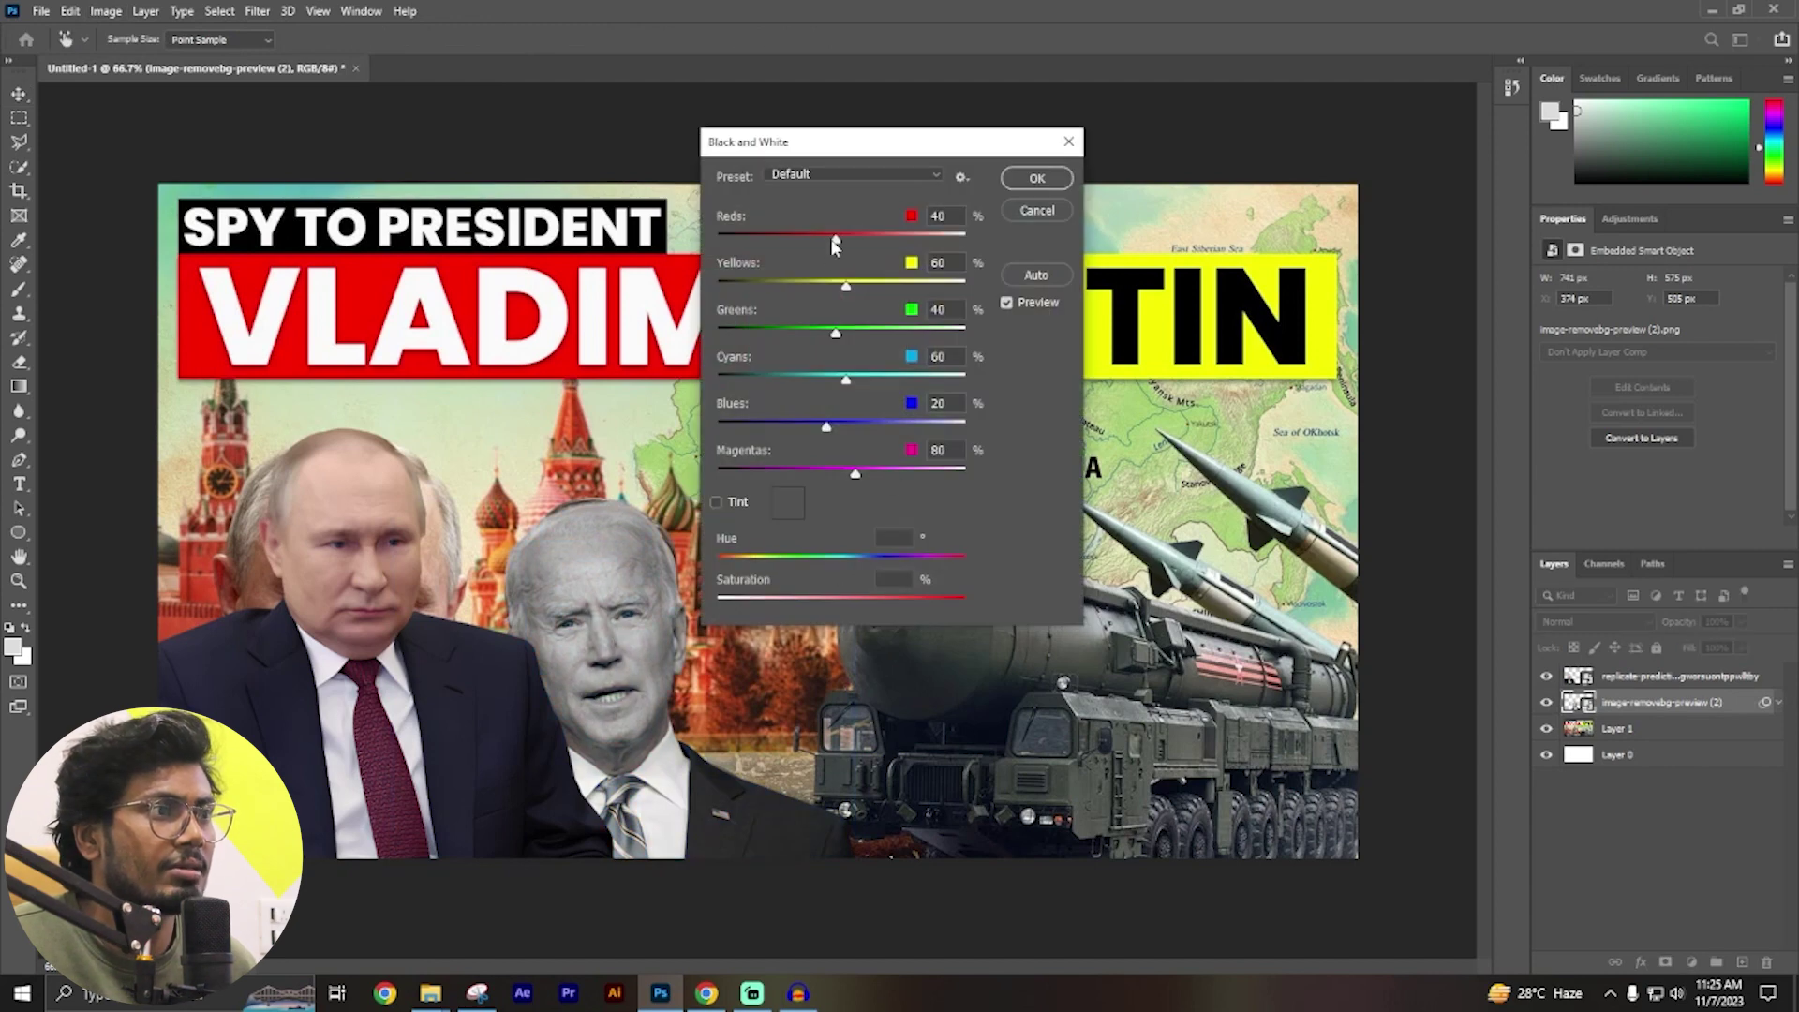
pyautogui.moveTo(815, 241); pyautogui.dragTo(820, 241)
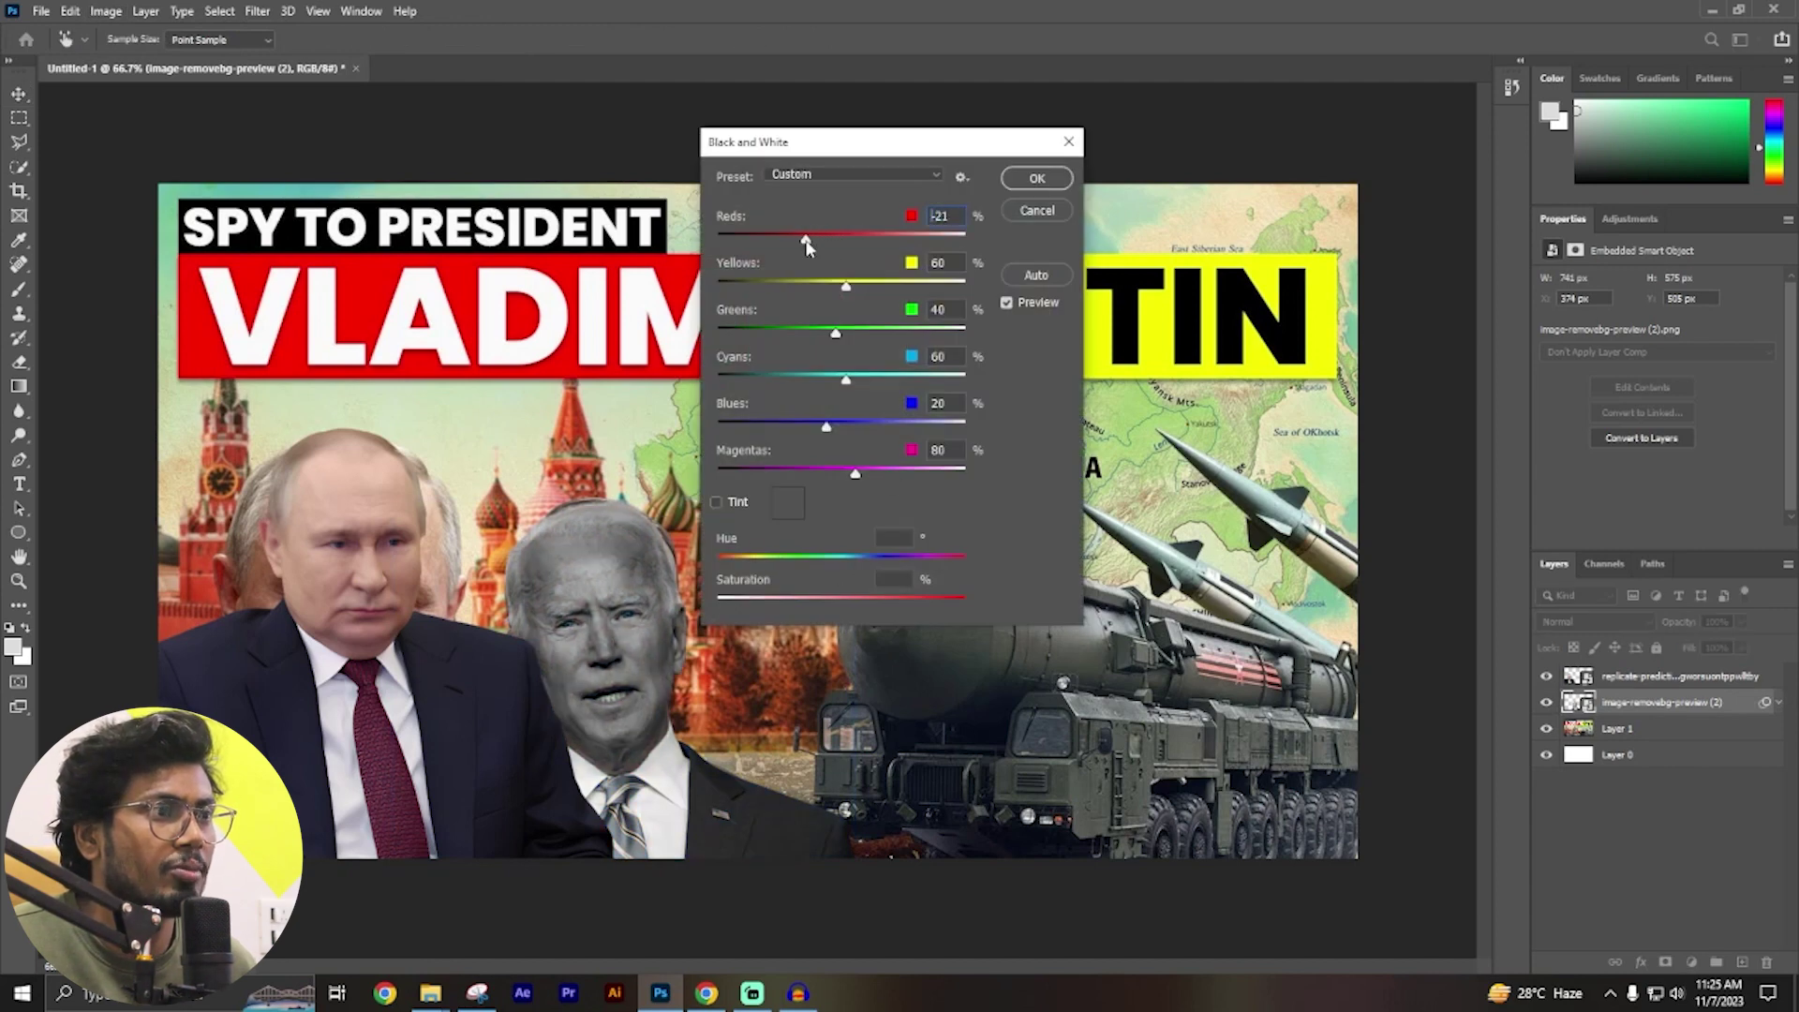
pyautogui.moveTo(828, 244); pyautogui.dragTo(832, 245)
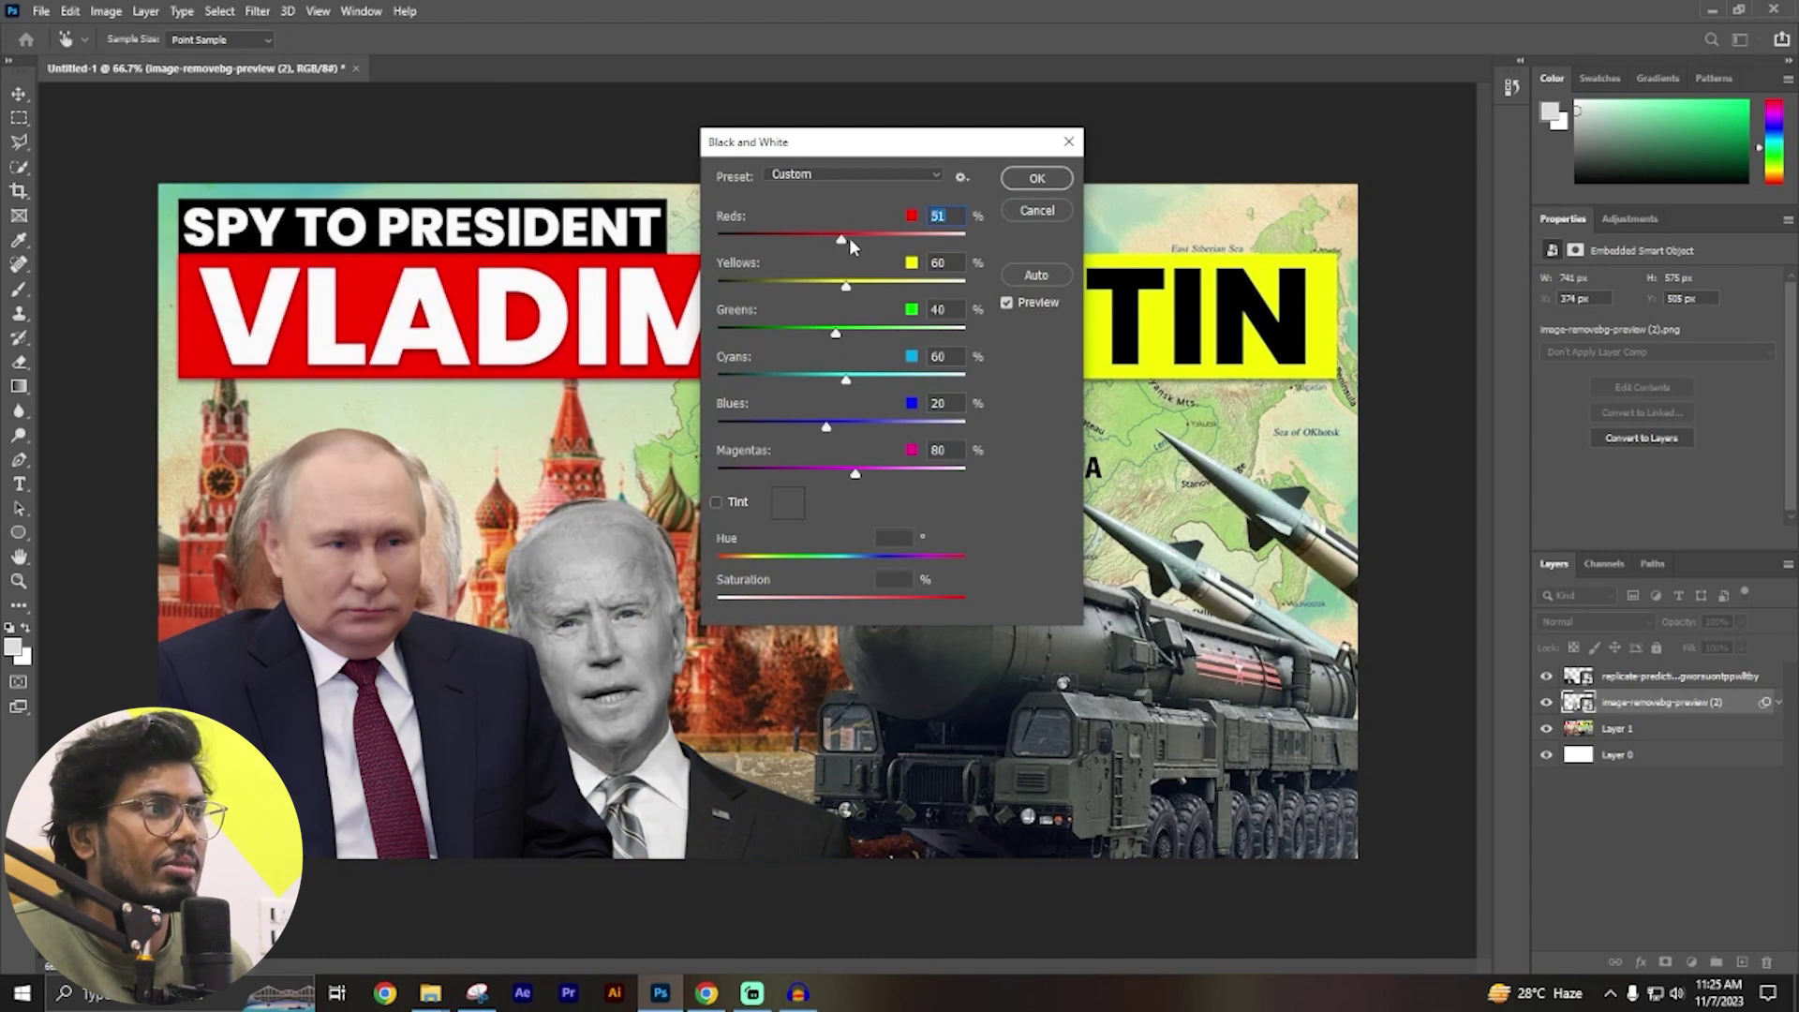
pyautogui.click(1037, 178)
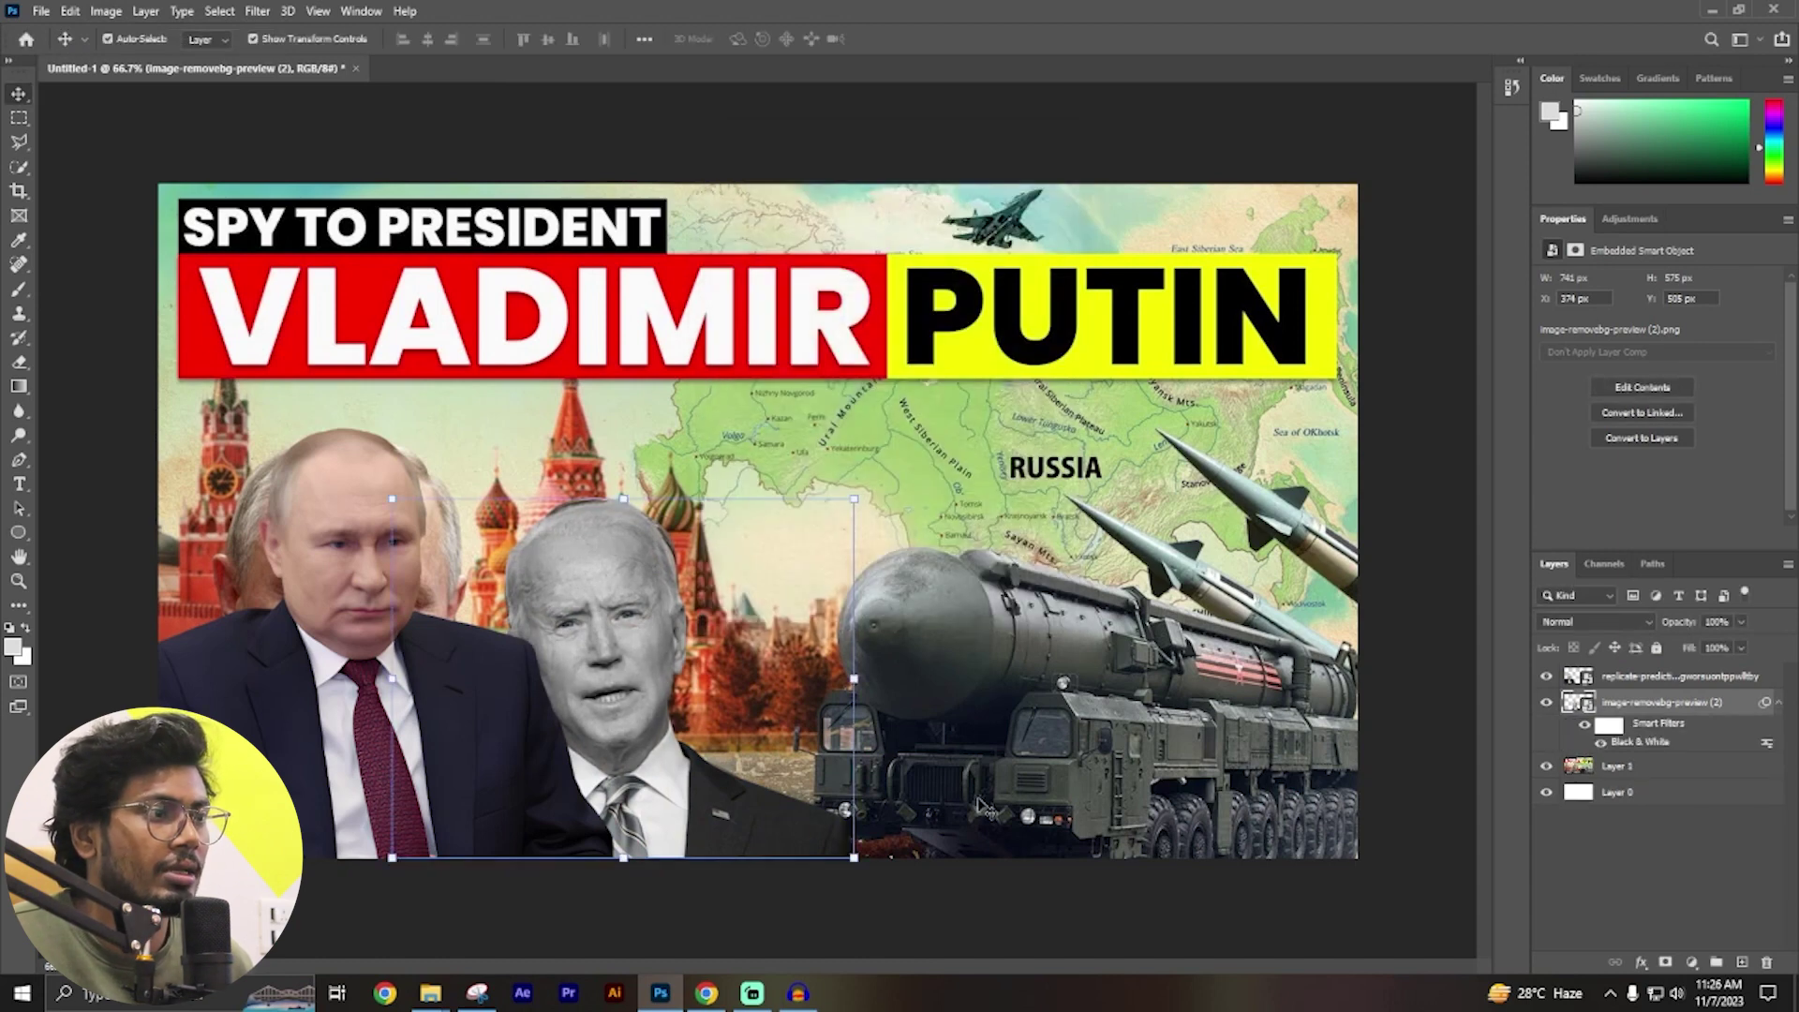
pyautogui.click(1433, 590)
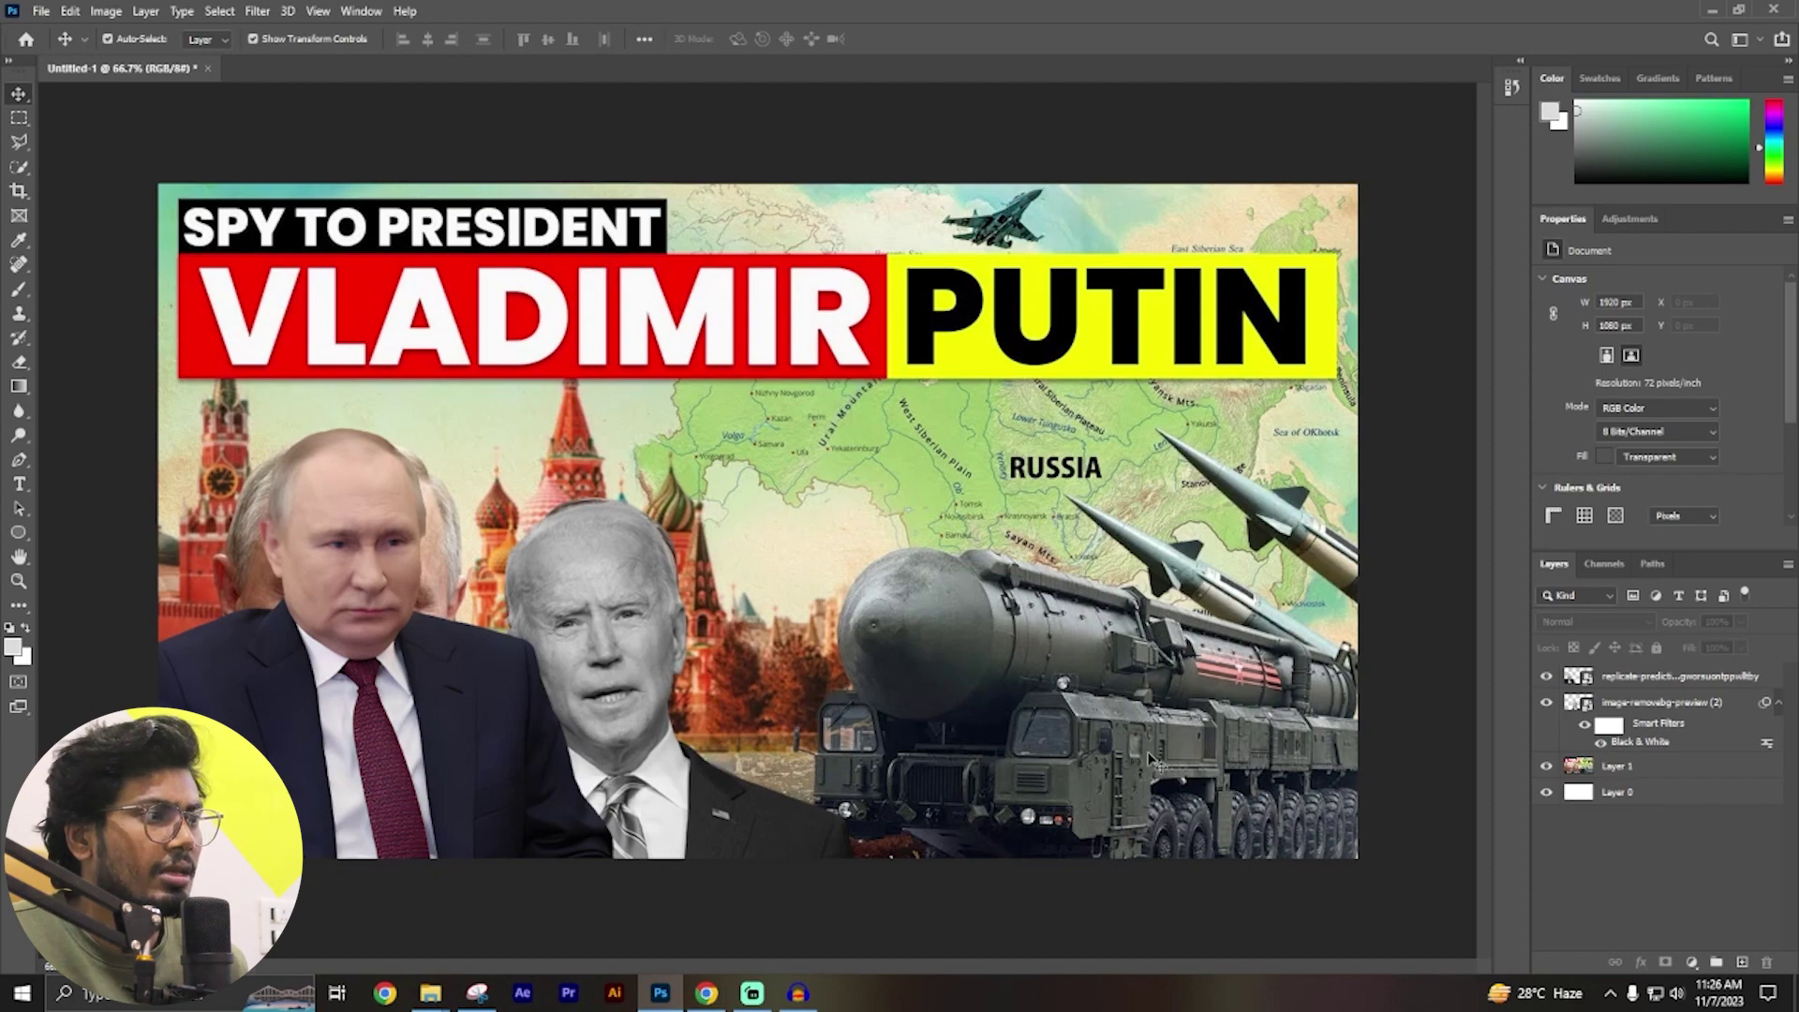
# Copy the Freepik missile truck picture from the Google Images results, then return to remove.bg.
pyautogui.click(706, 993)
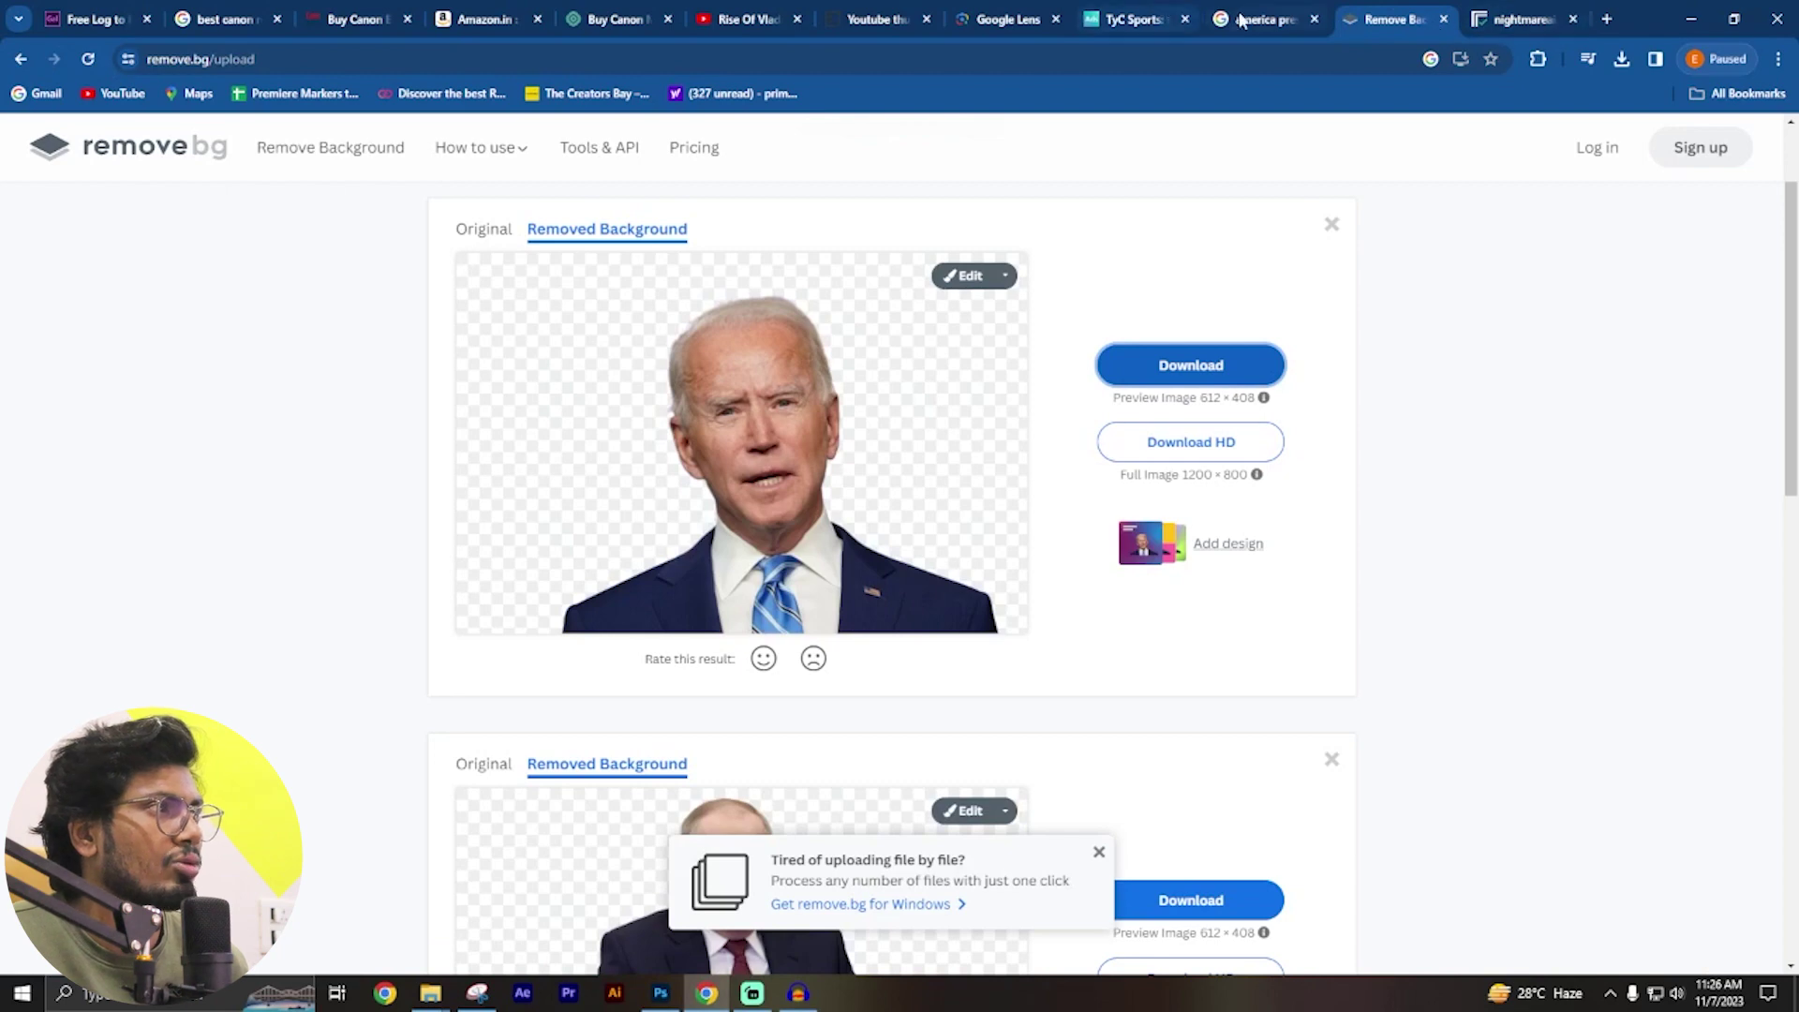
pyautogui.click(1260, 19)
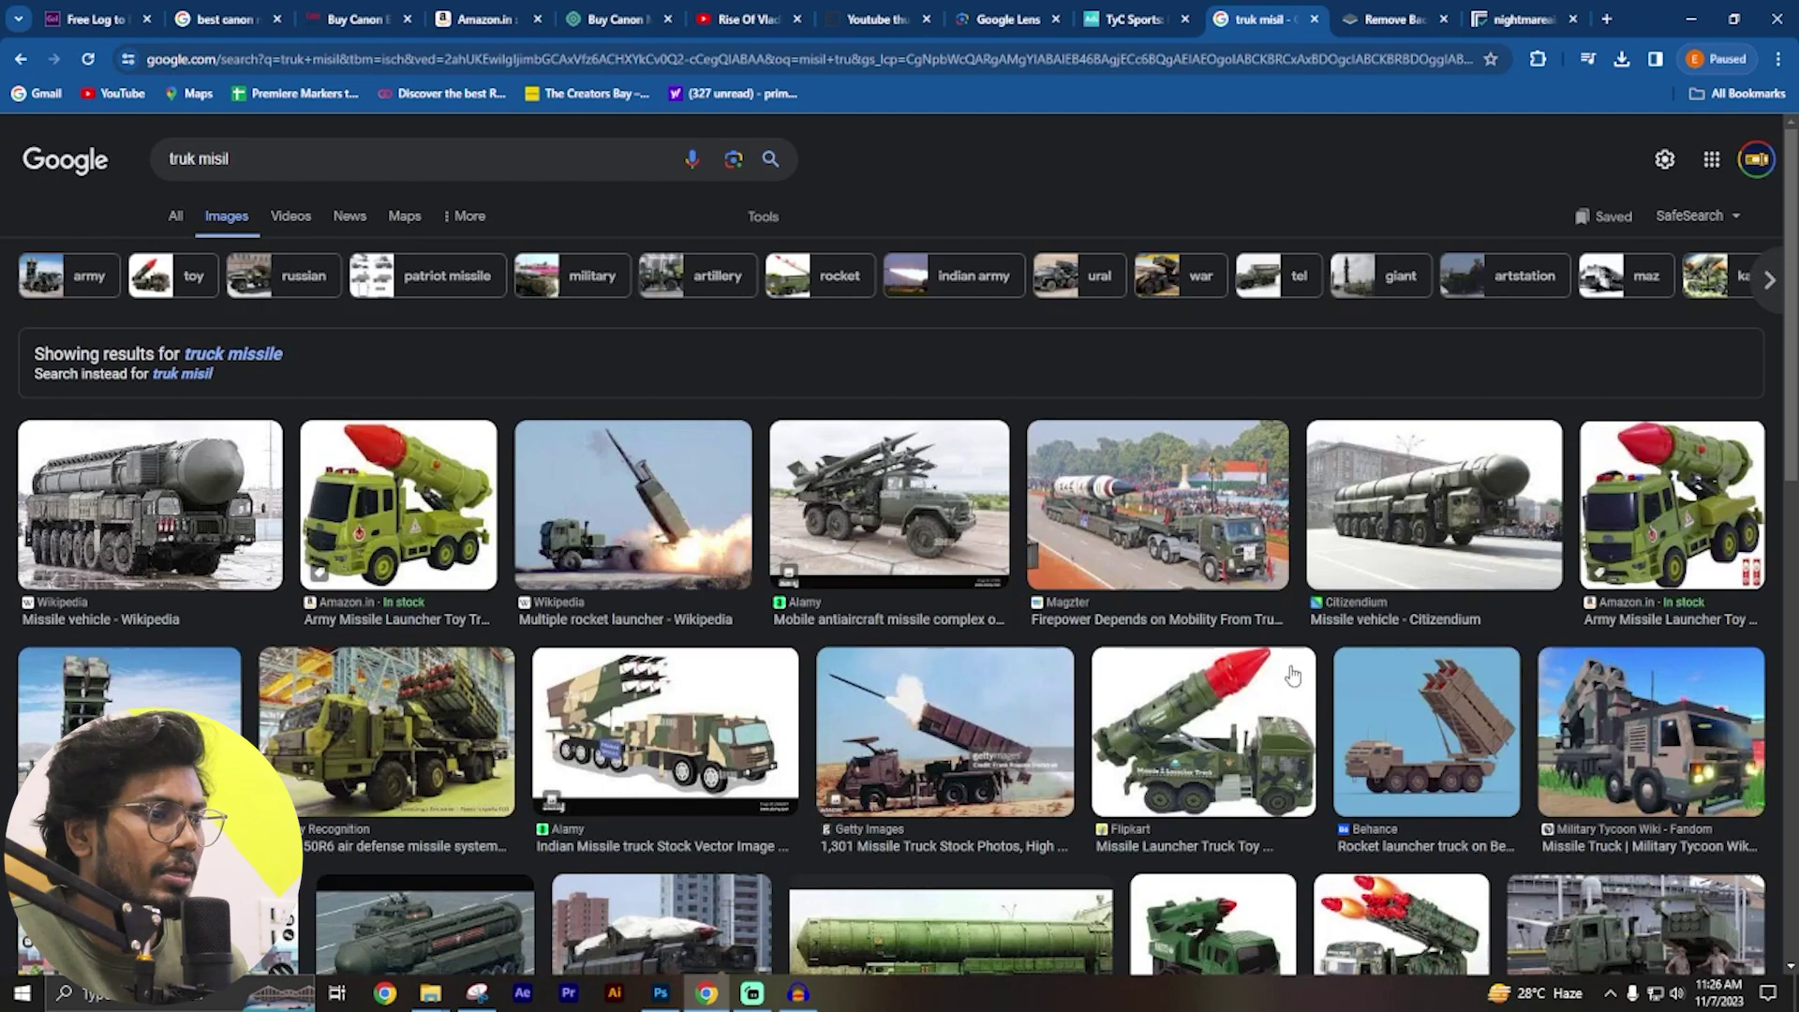
pyautogui.scroll(-3, 1293, 675)
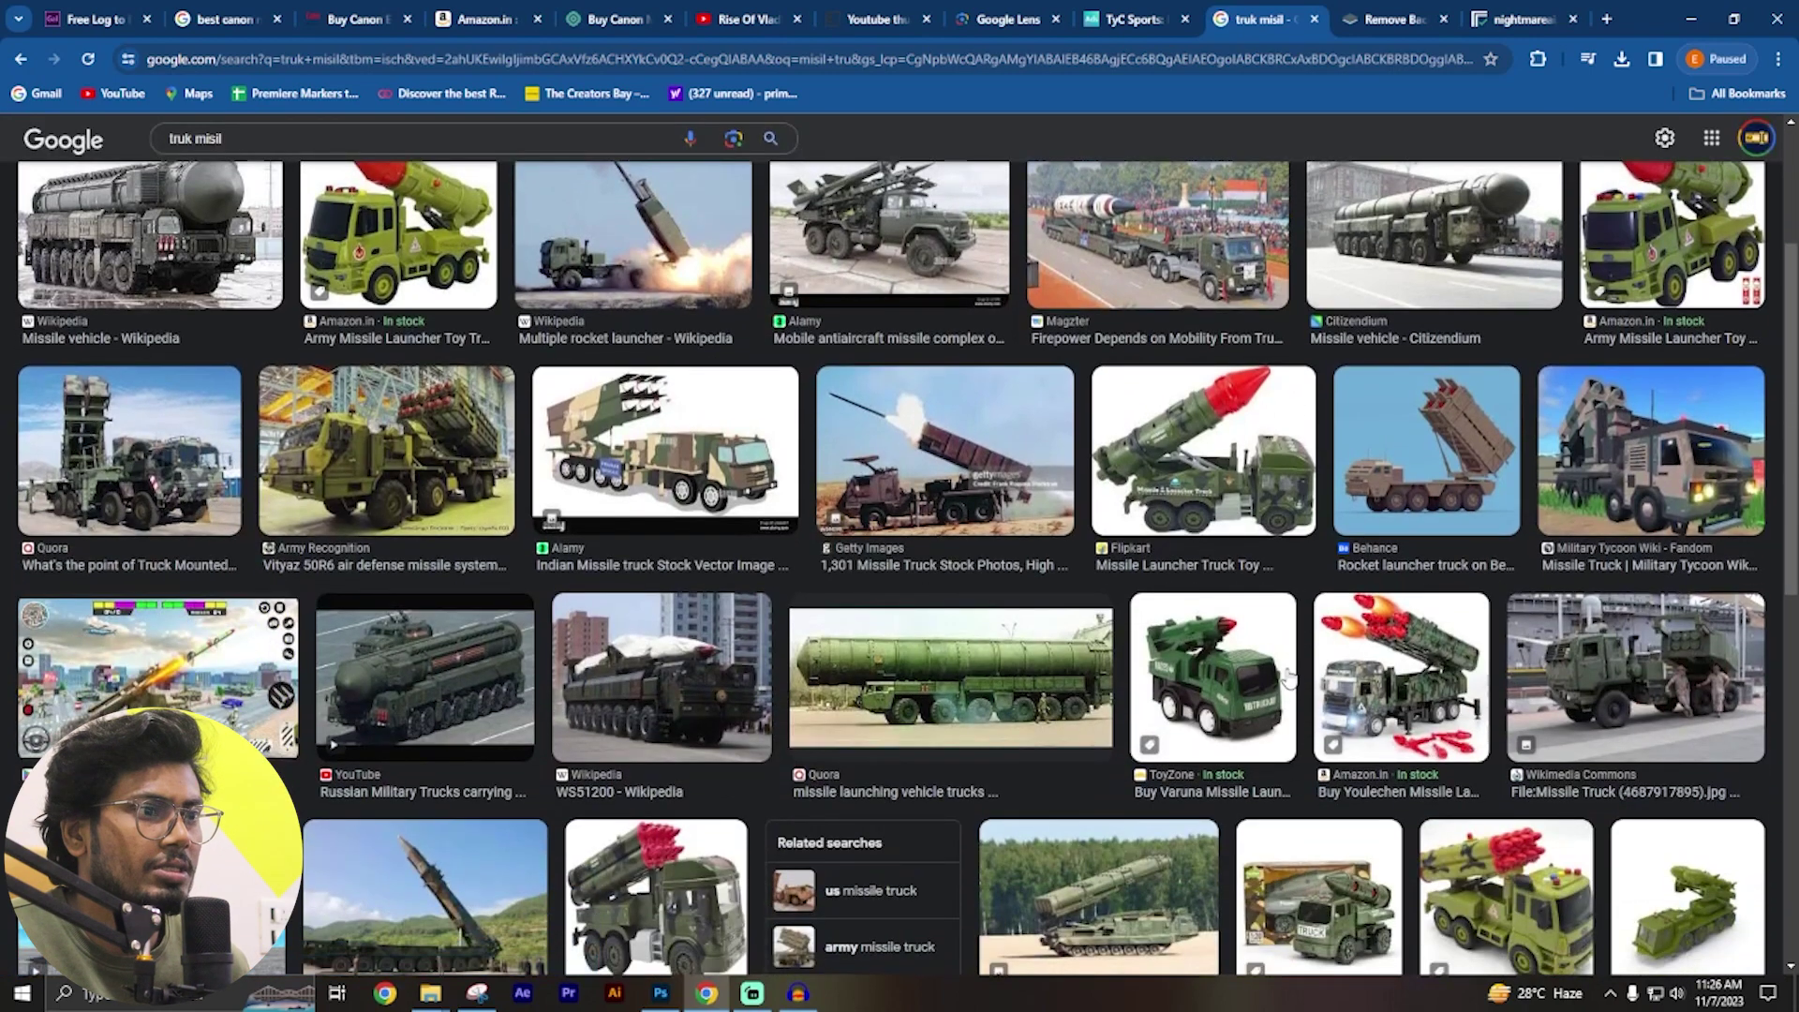
pyautogui.scroll(-4, 1054, 703)
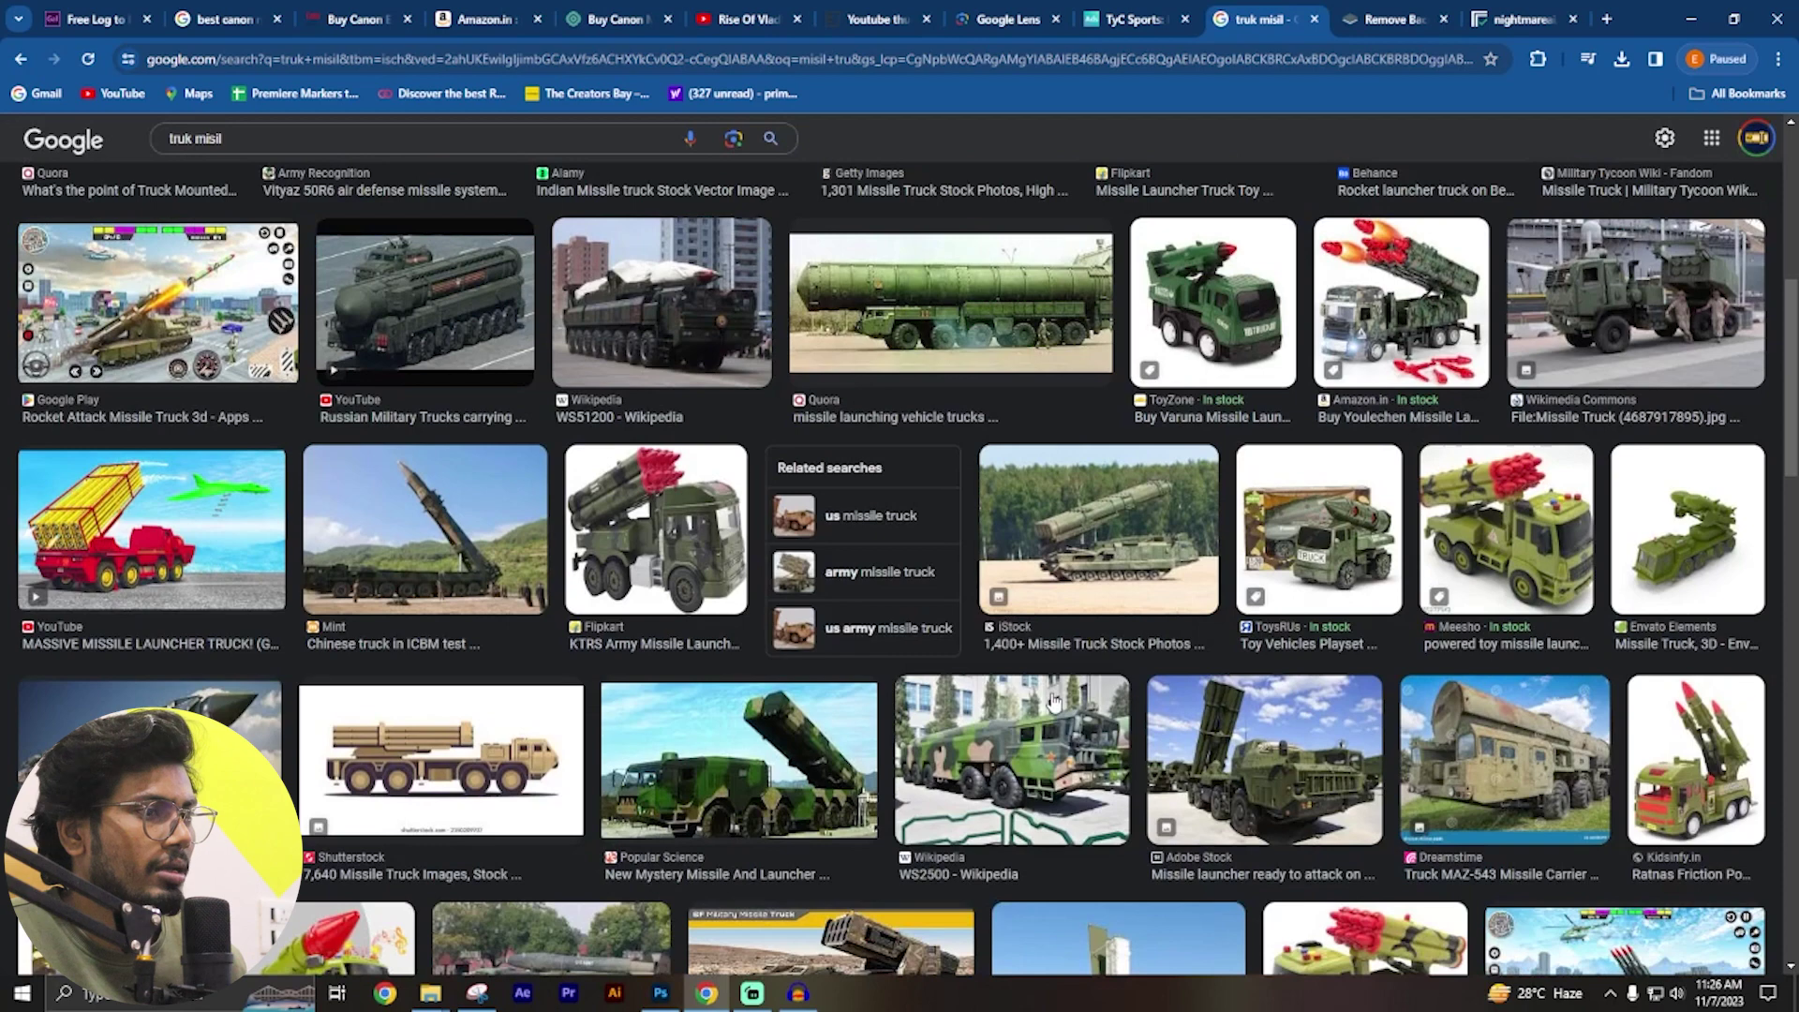
pyautogui.click(235, 716)
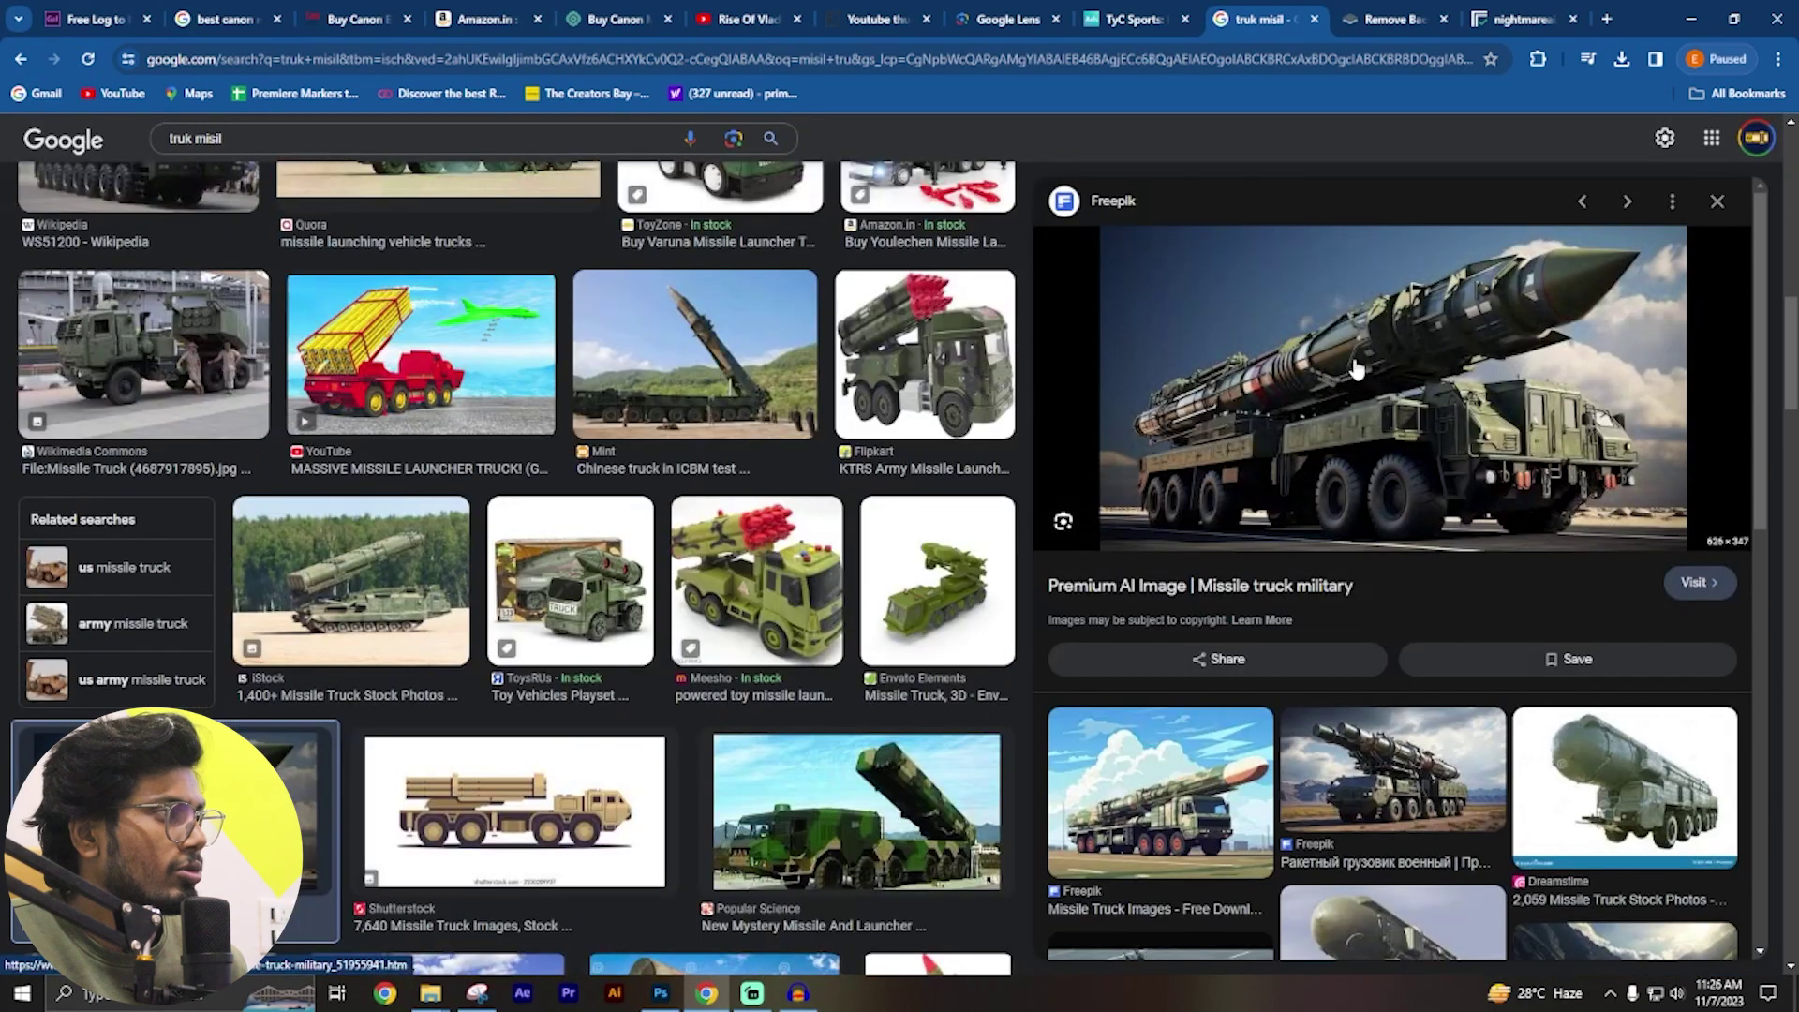
pyautogui.rightClick(1355, 345)
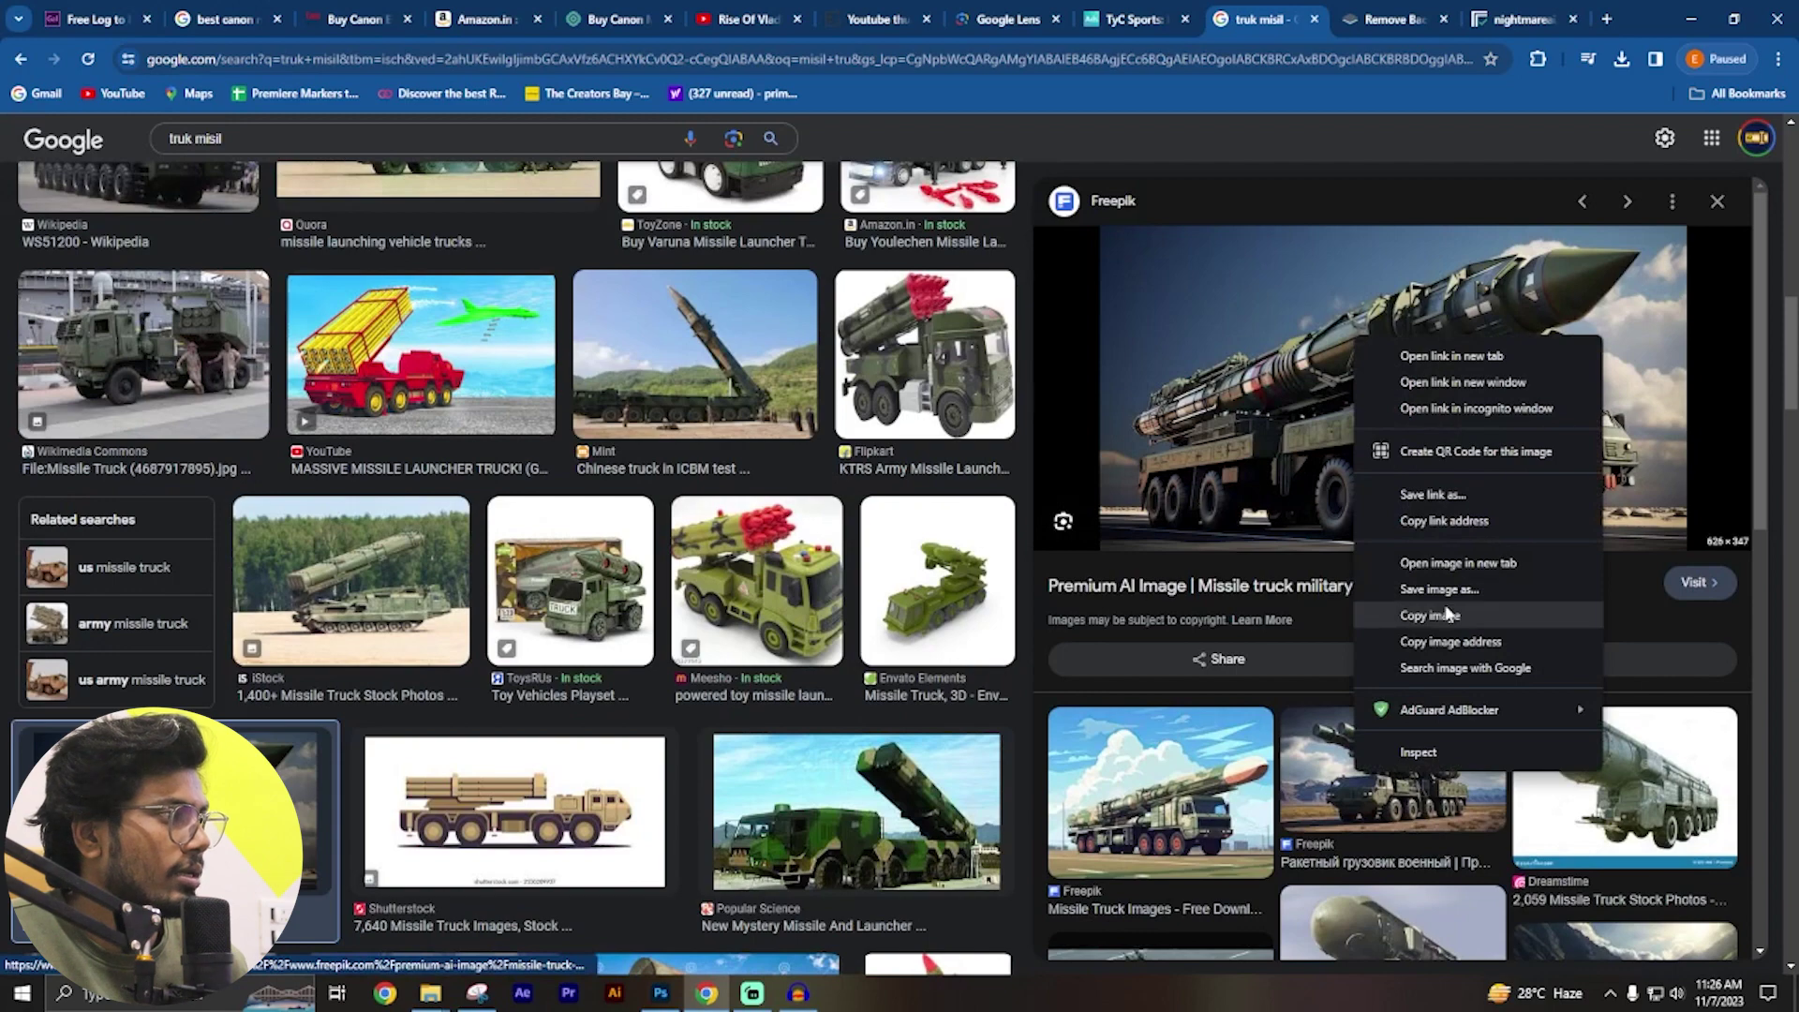
pyautogui.click(1447, 617)
pyautogui.click(1394, 19)
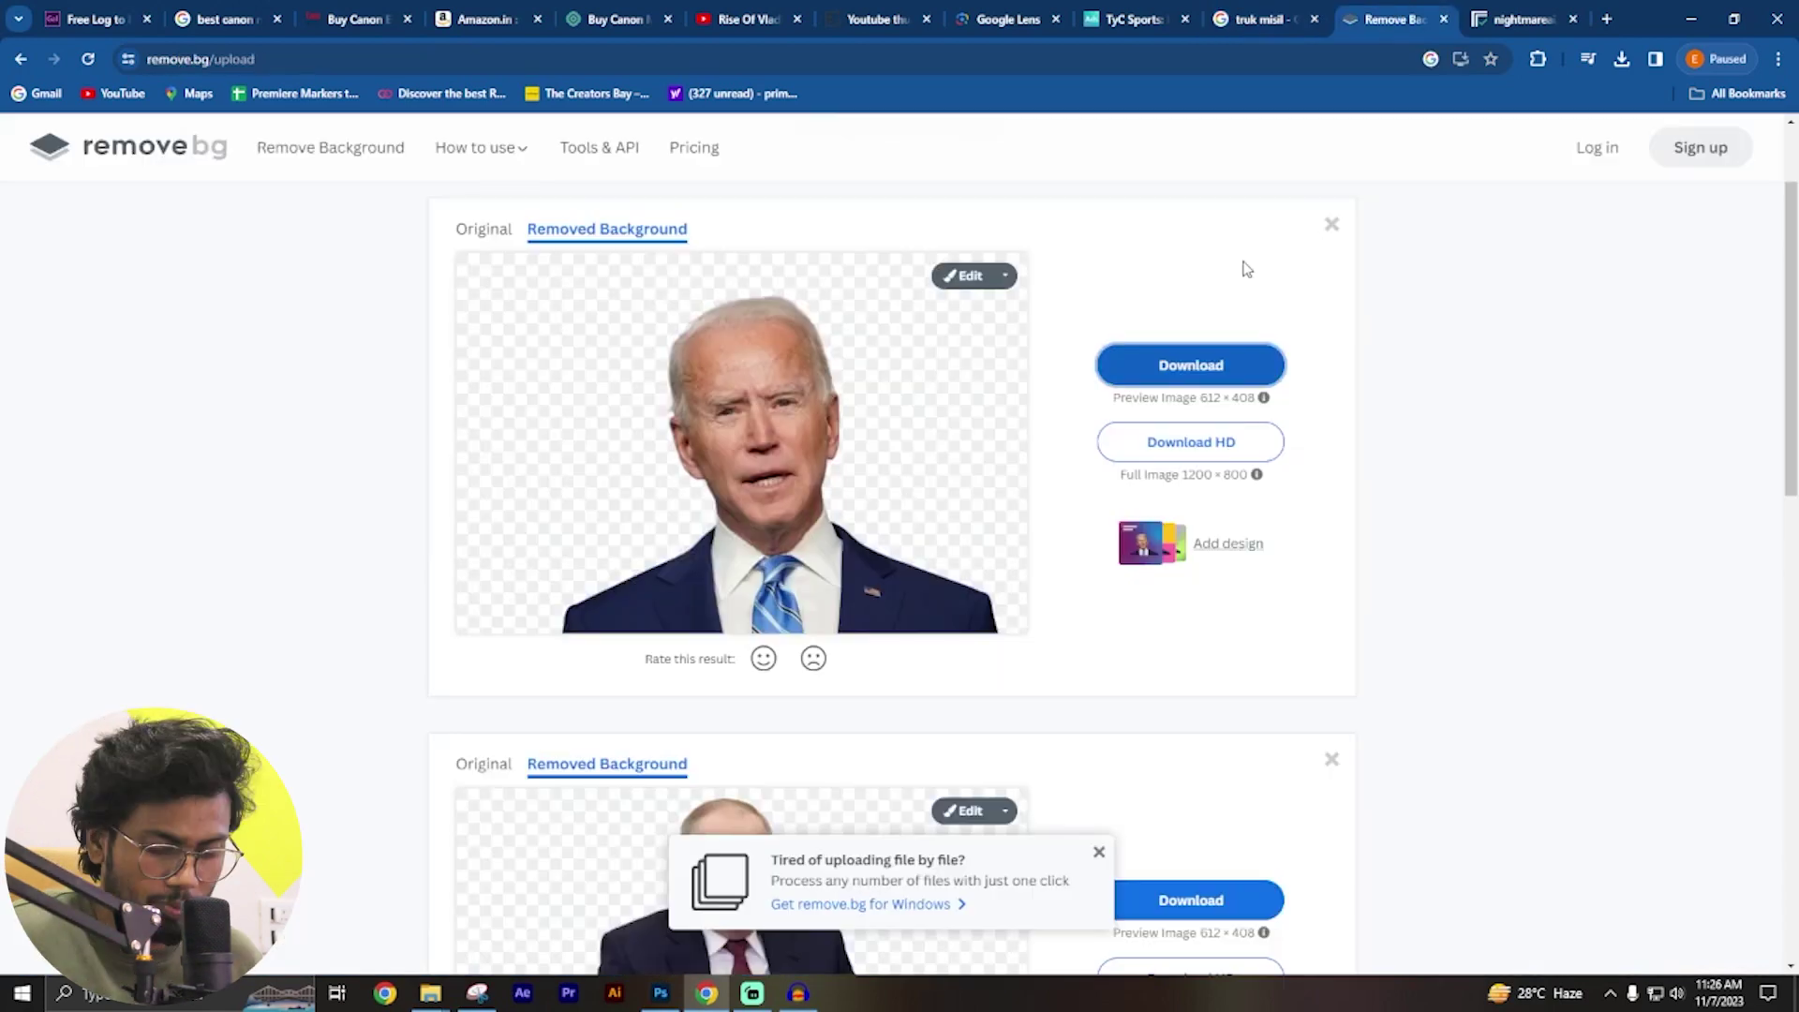
# Remove the missile truck's background, download the cut-out, and bring up the Downloads folder.
pyautogui.hotkey('ctrl', 'v')
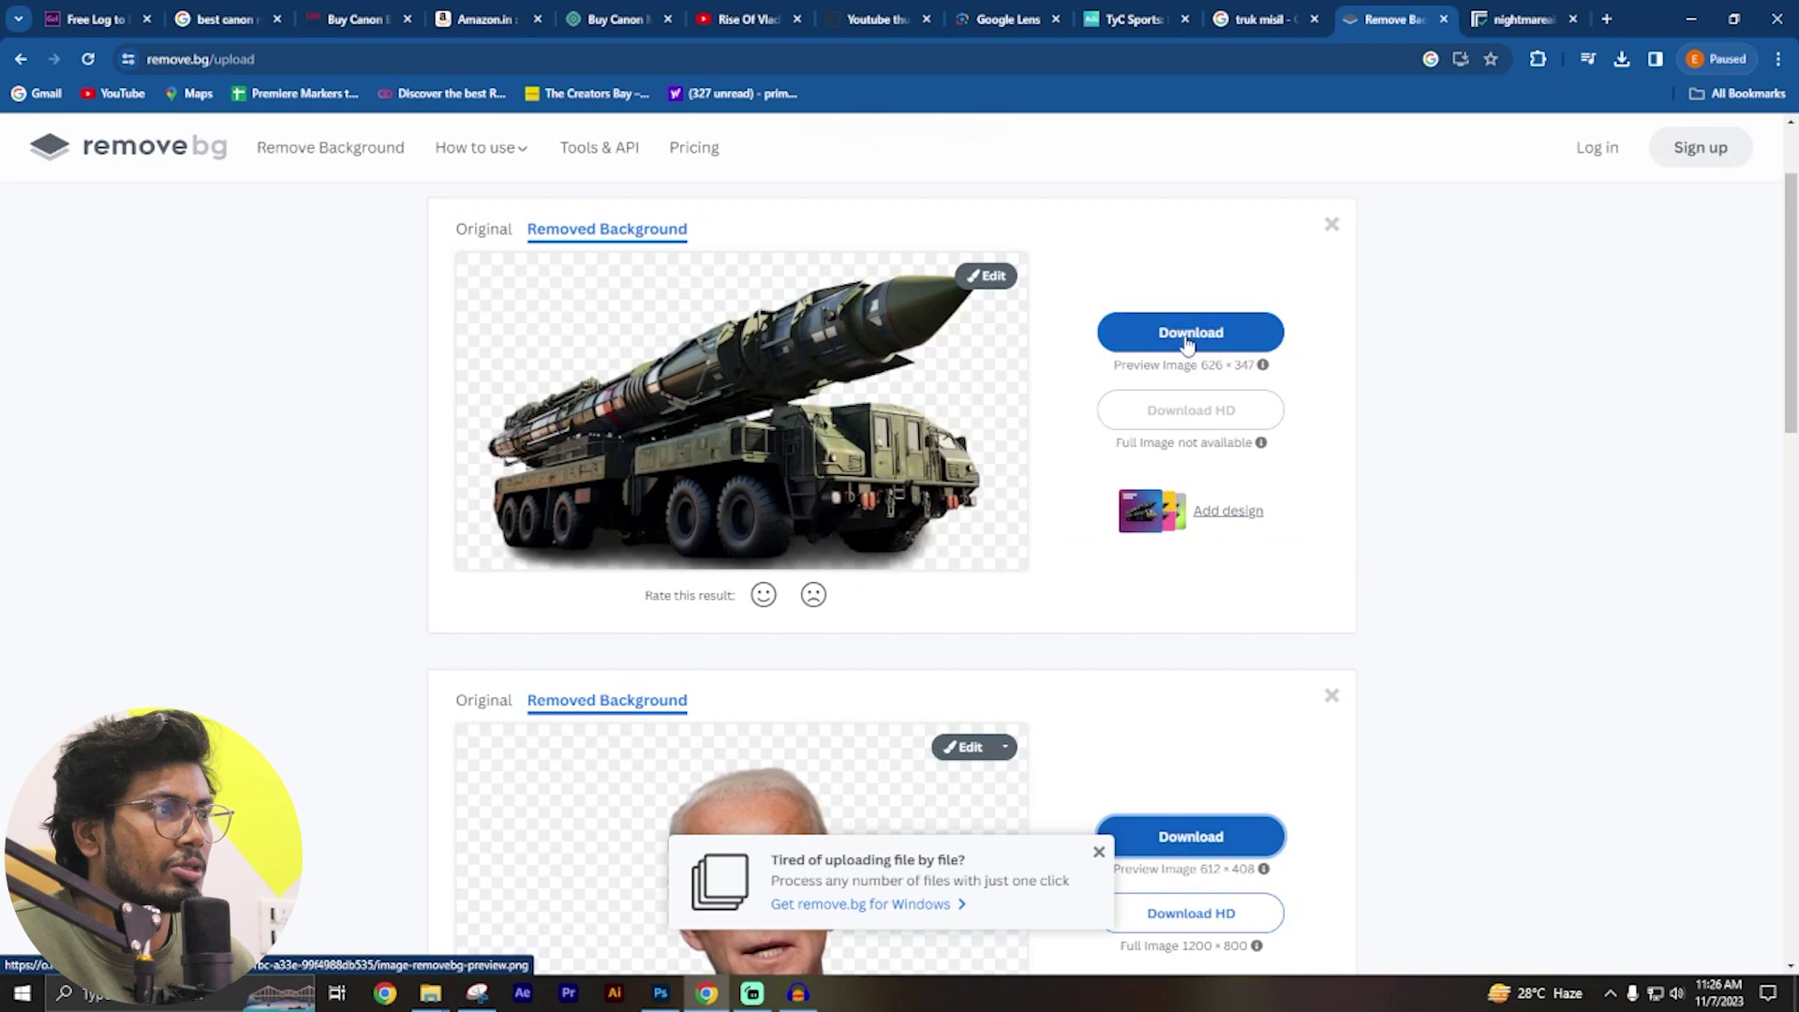
pyautogui.click(1186, 342)
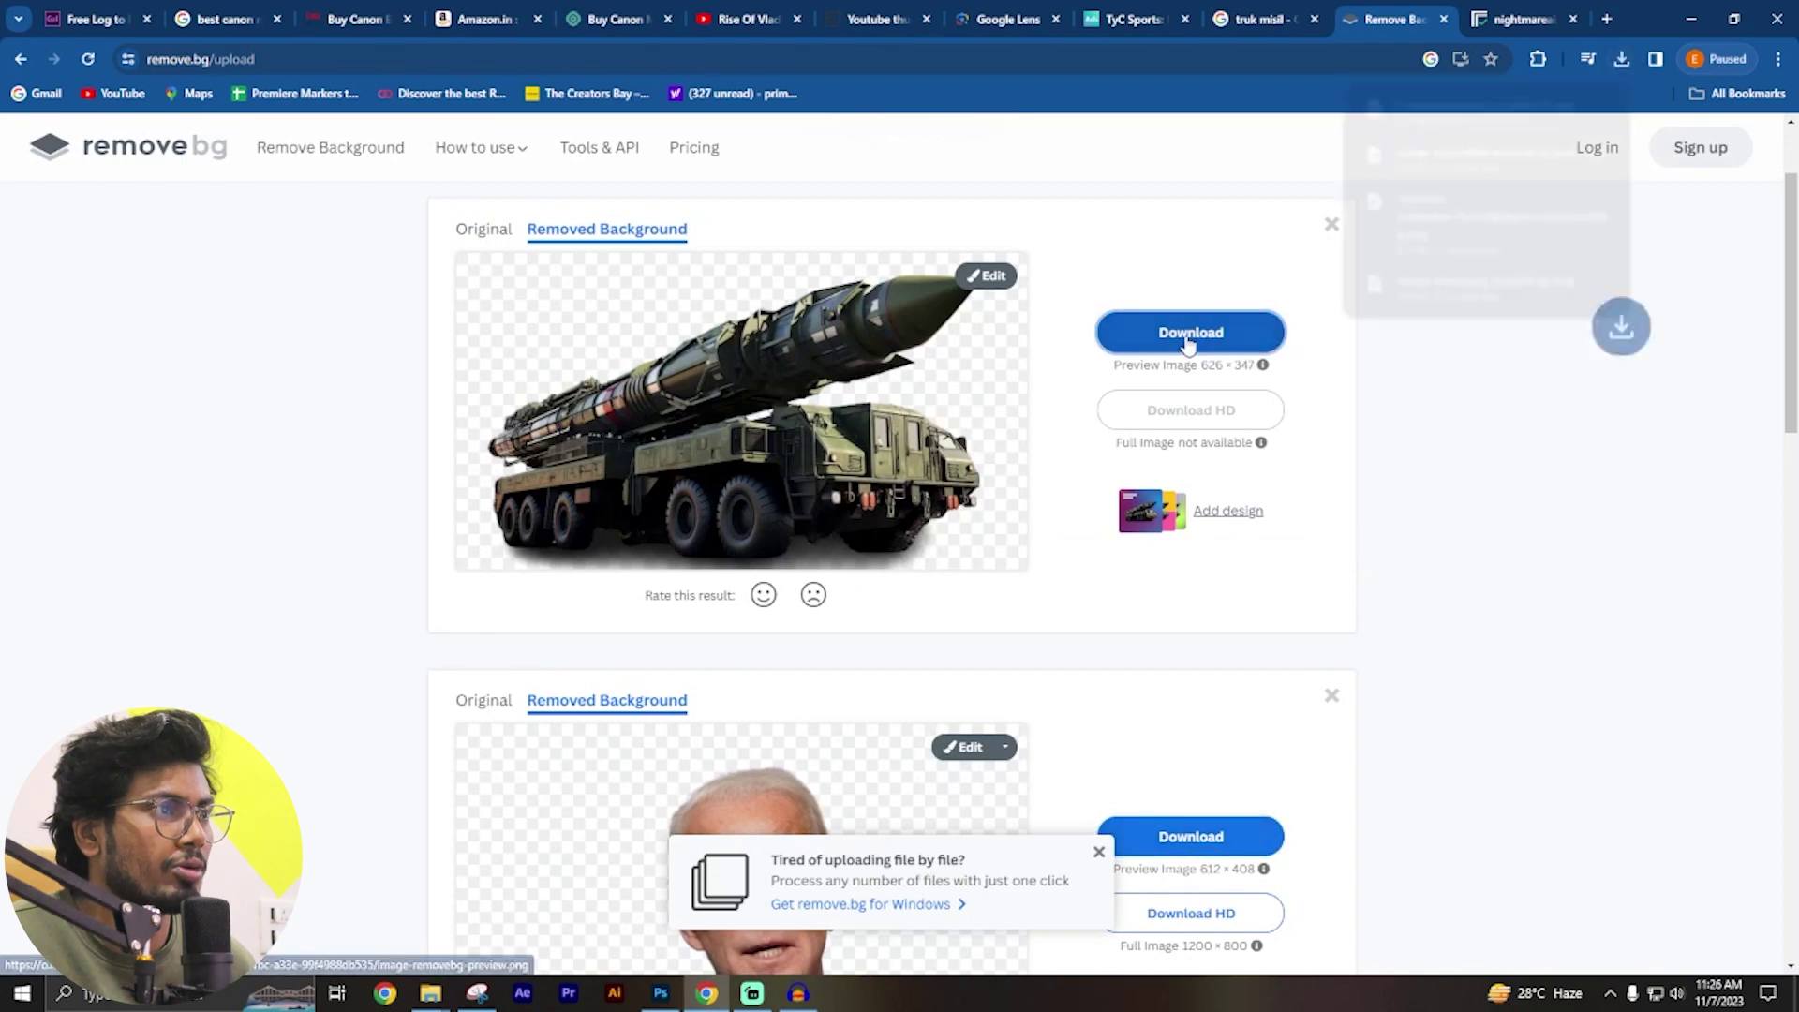
pyautogui.click(430, 993)
pyautogui.click(534, 899)
# Place the missile truck cut-out into the thumbnail and enlarge it across the lower middle.
pyautogui.moveTo(514, 235)
pyautogui.mouseDown()
pyautogui.moveTo(653, 1000)
pyautogui.moveTo(773, 667)
pyautogui.mouseUp()
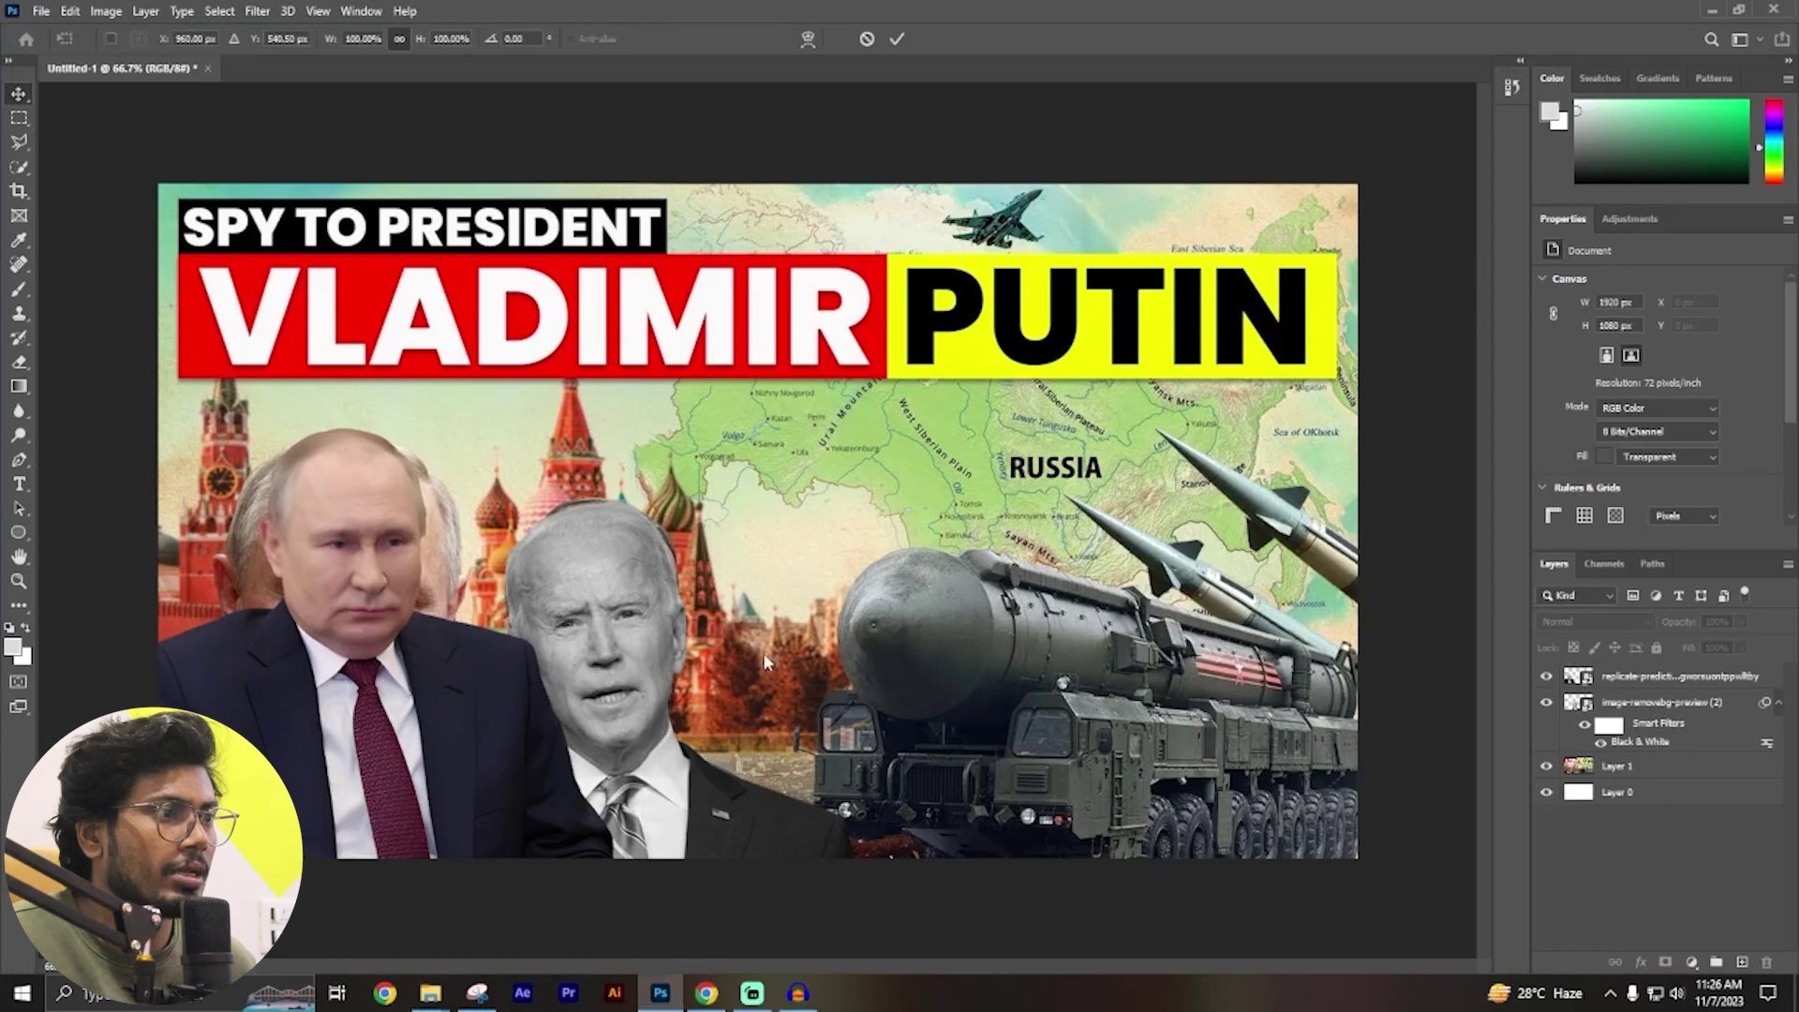
pyautogui.press('Return')
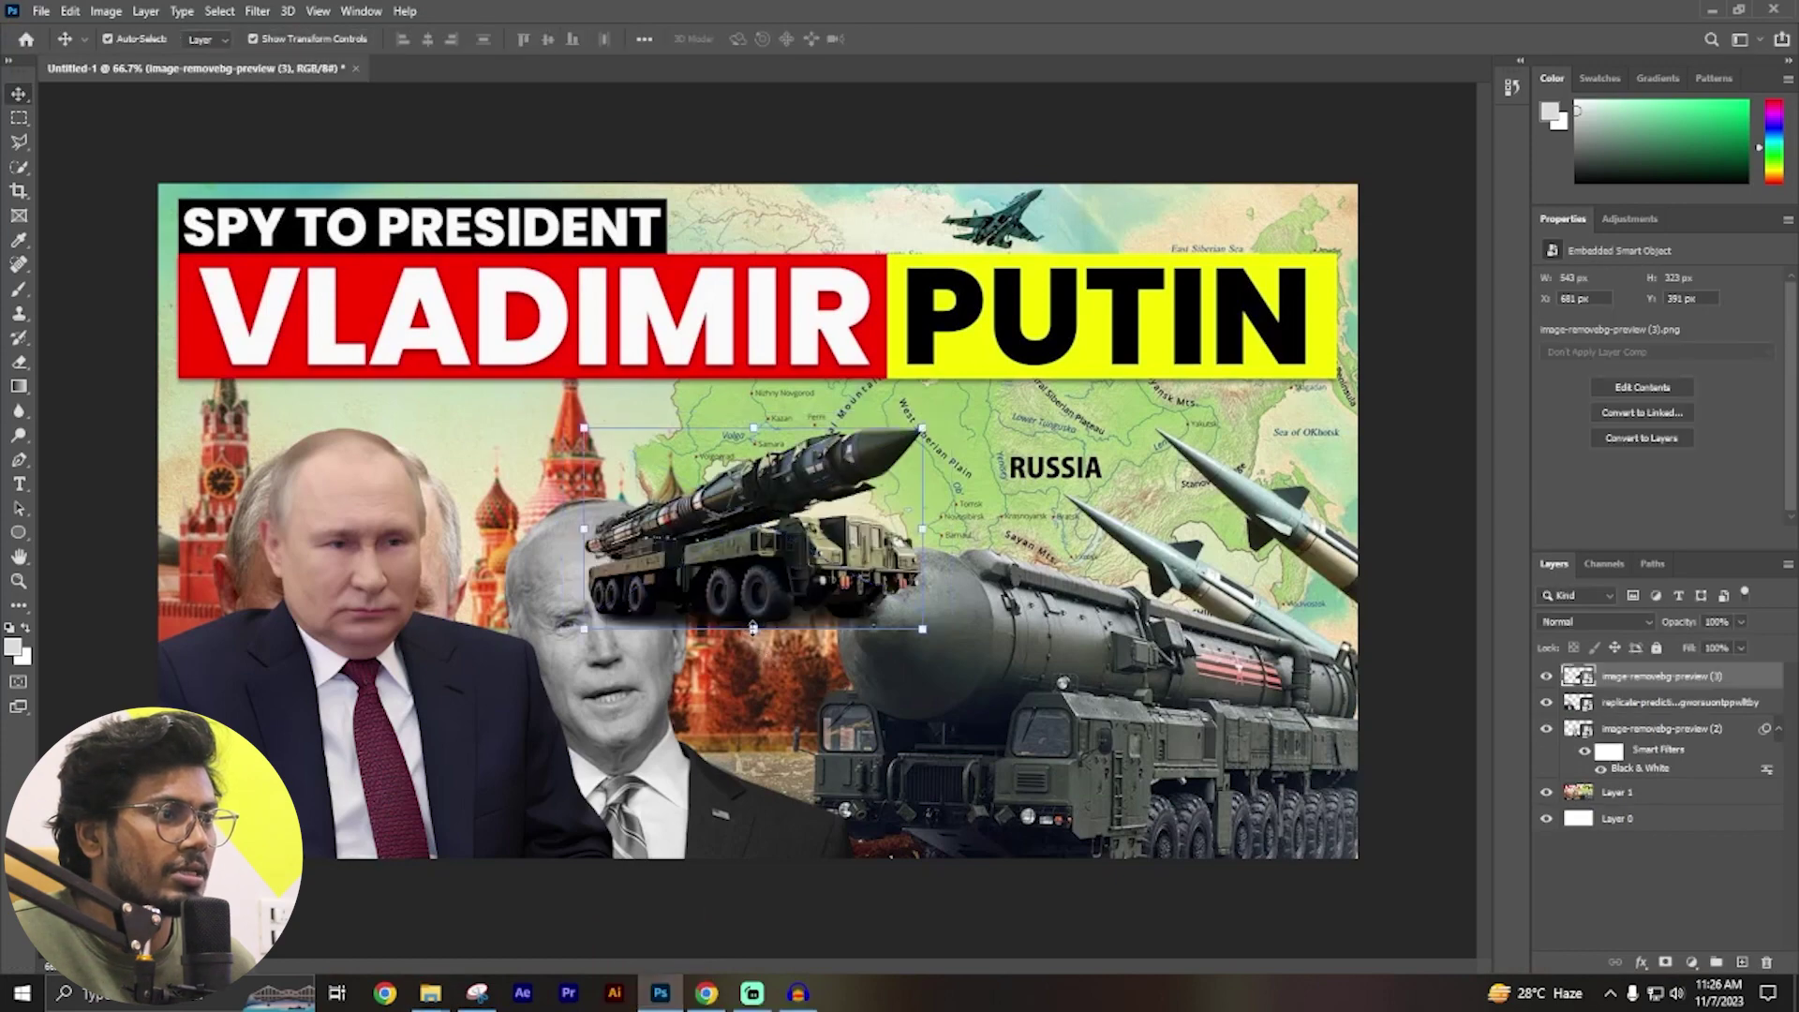
pyautogui.moveTo(752, 626); pyautogui.dragTo(749, 796)
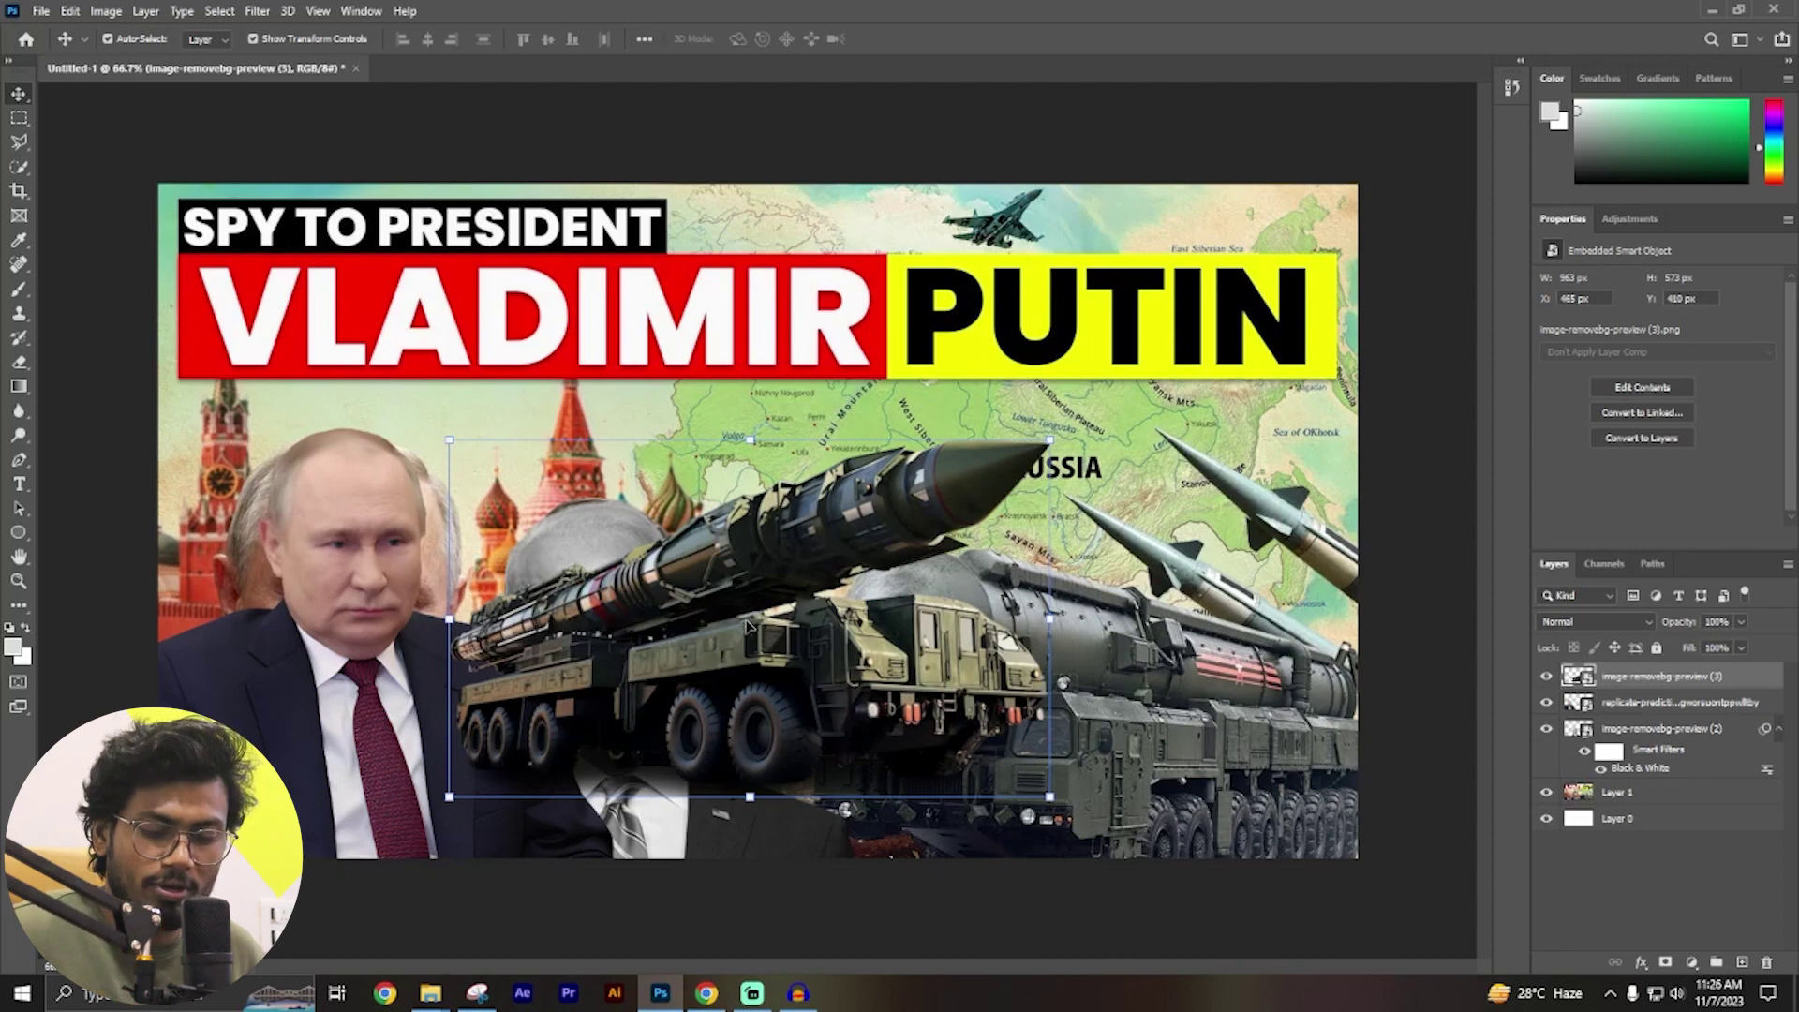
# Flip the missile truck horizontally, stretch it taller and position it at the lower right.
pyautogui.hotkey('ctrl', 't')
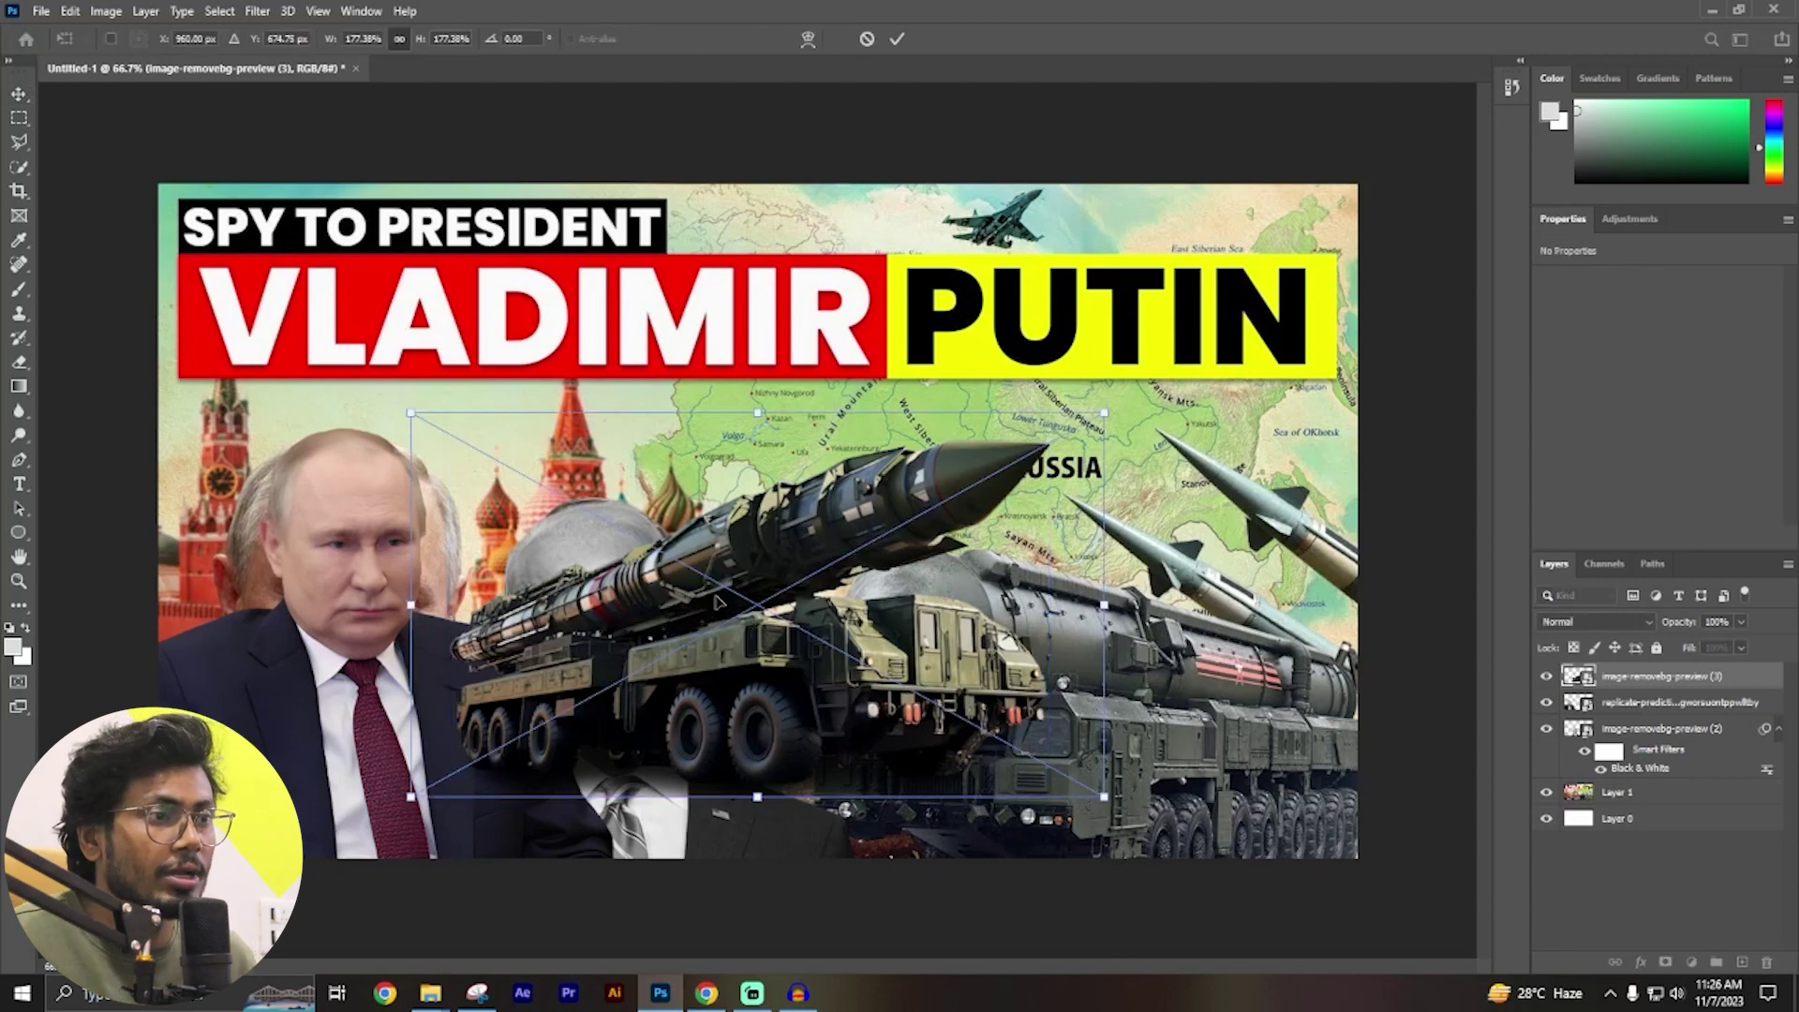
pyautogui.rightClick(718, 592)
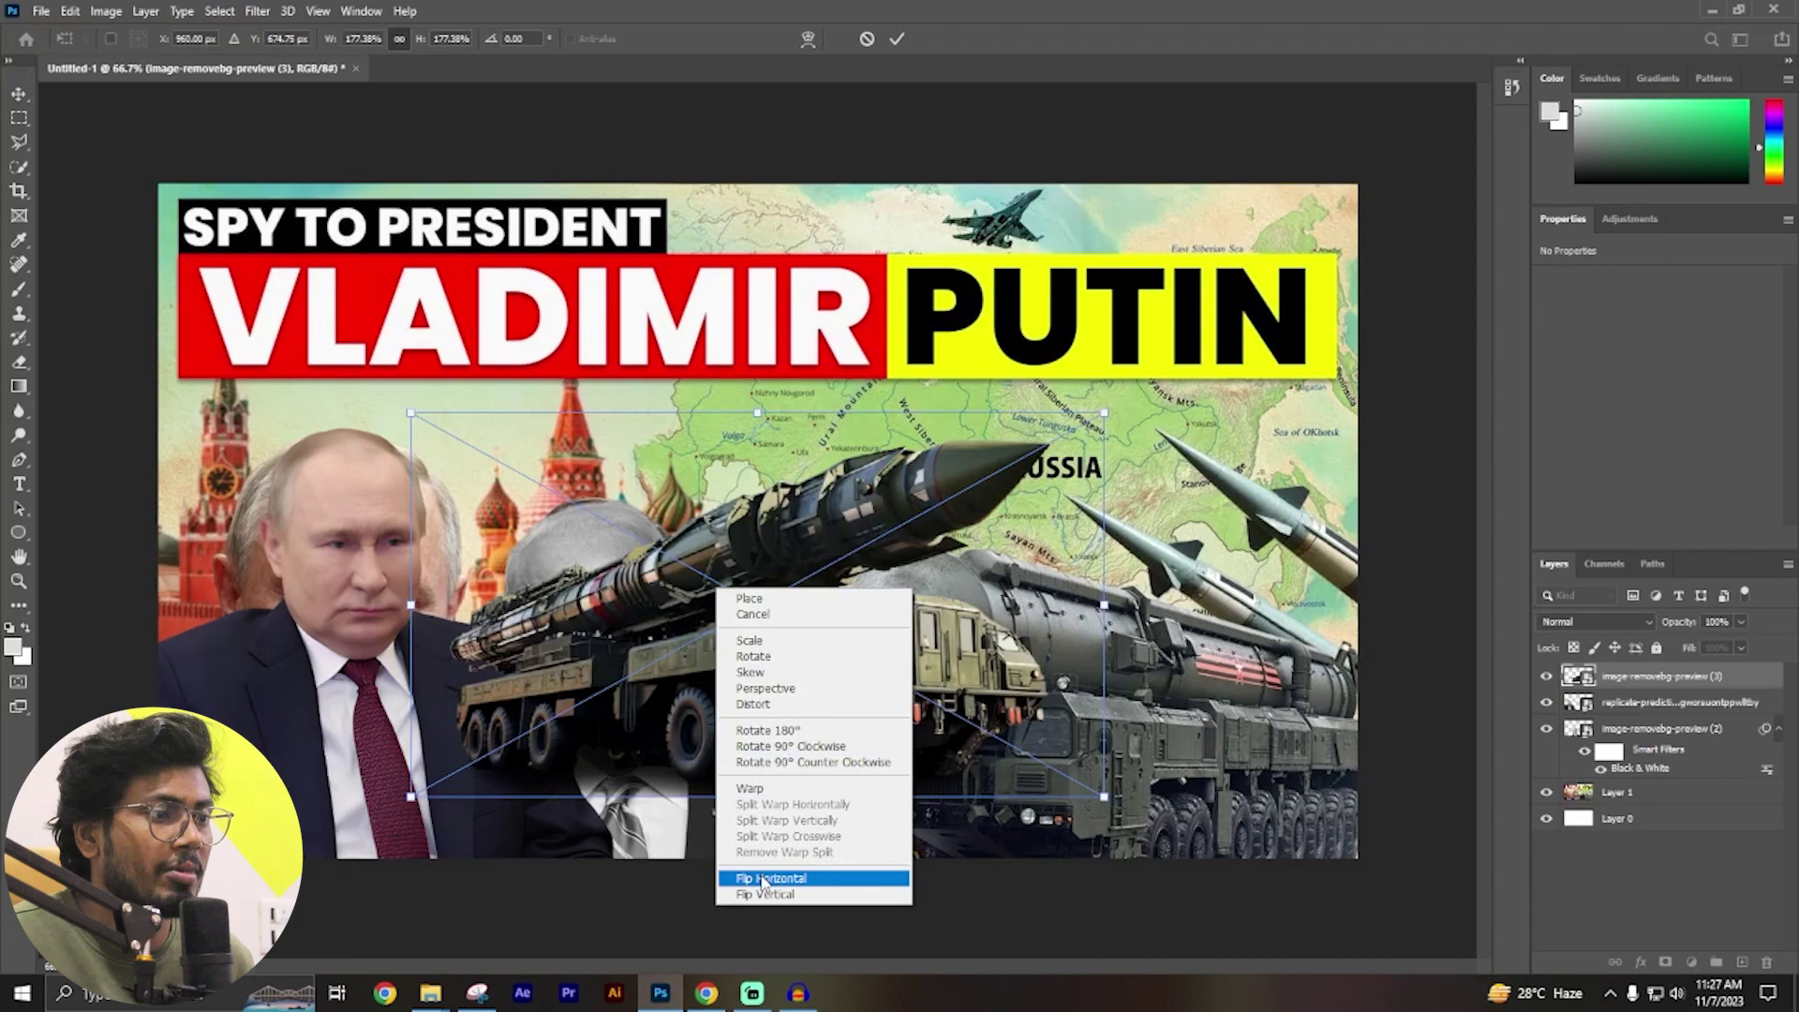
pyautogui.click(764, 877)
pyautogui.moveTo(695, 662)
pyautogui.mouseDown()
pyautogui.moveTo(1031, 736)
pyautogui.moveTo(1013, 736)
pyautogui.mouseUp()
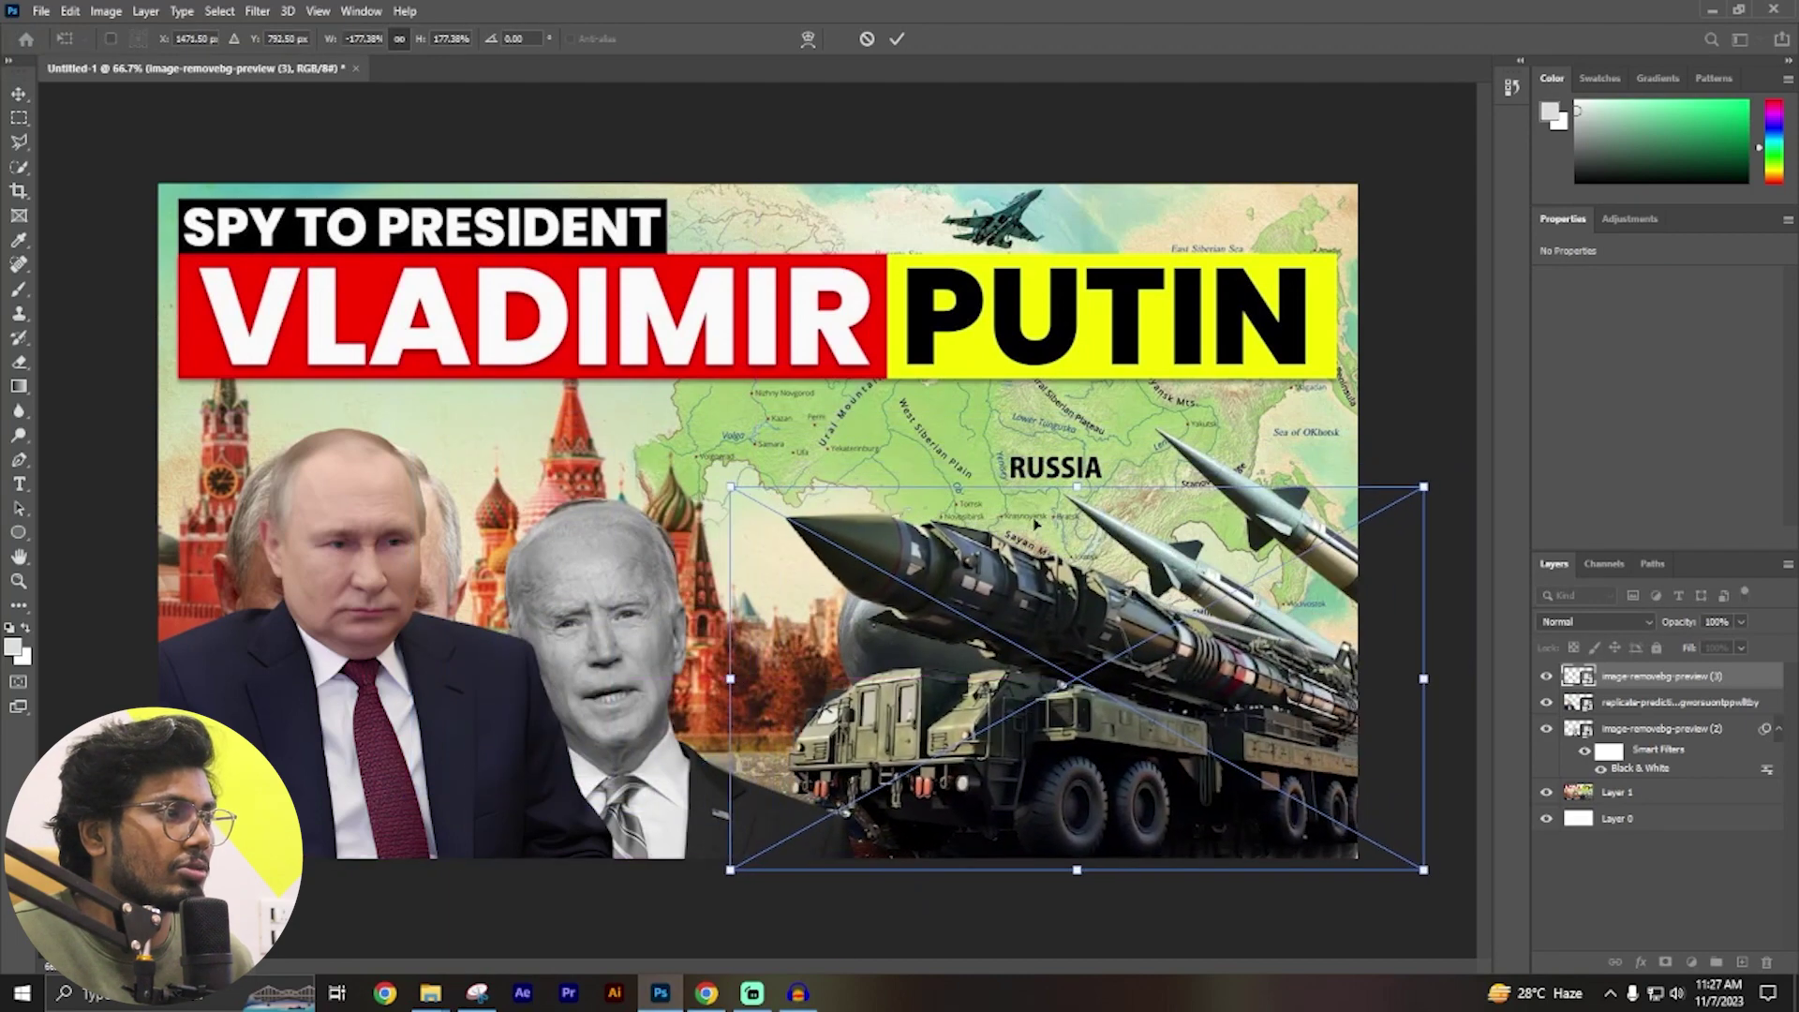
pyautogui.moveTo(1076, 487); pyautogui.dragTo(1076, 470)
pyautogui.press('Return')
pyautogui.moveTo(1068, 680); pyautogui.dragTo(1084, 688)
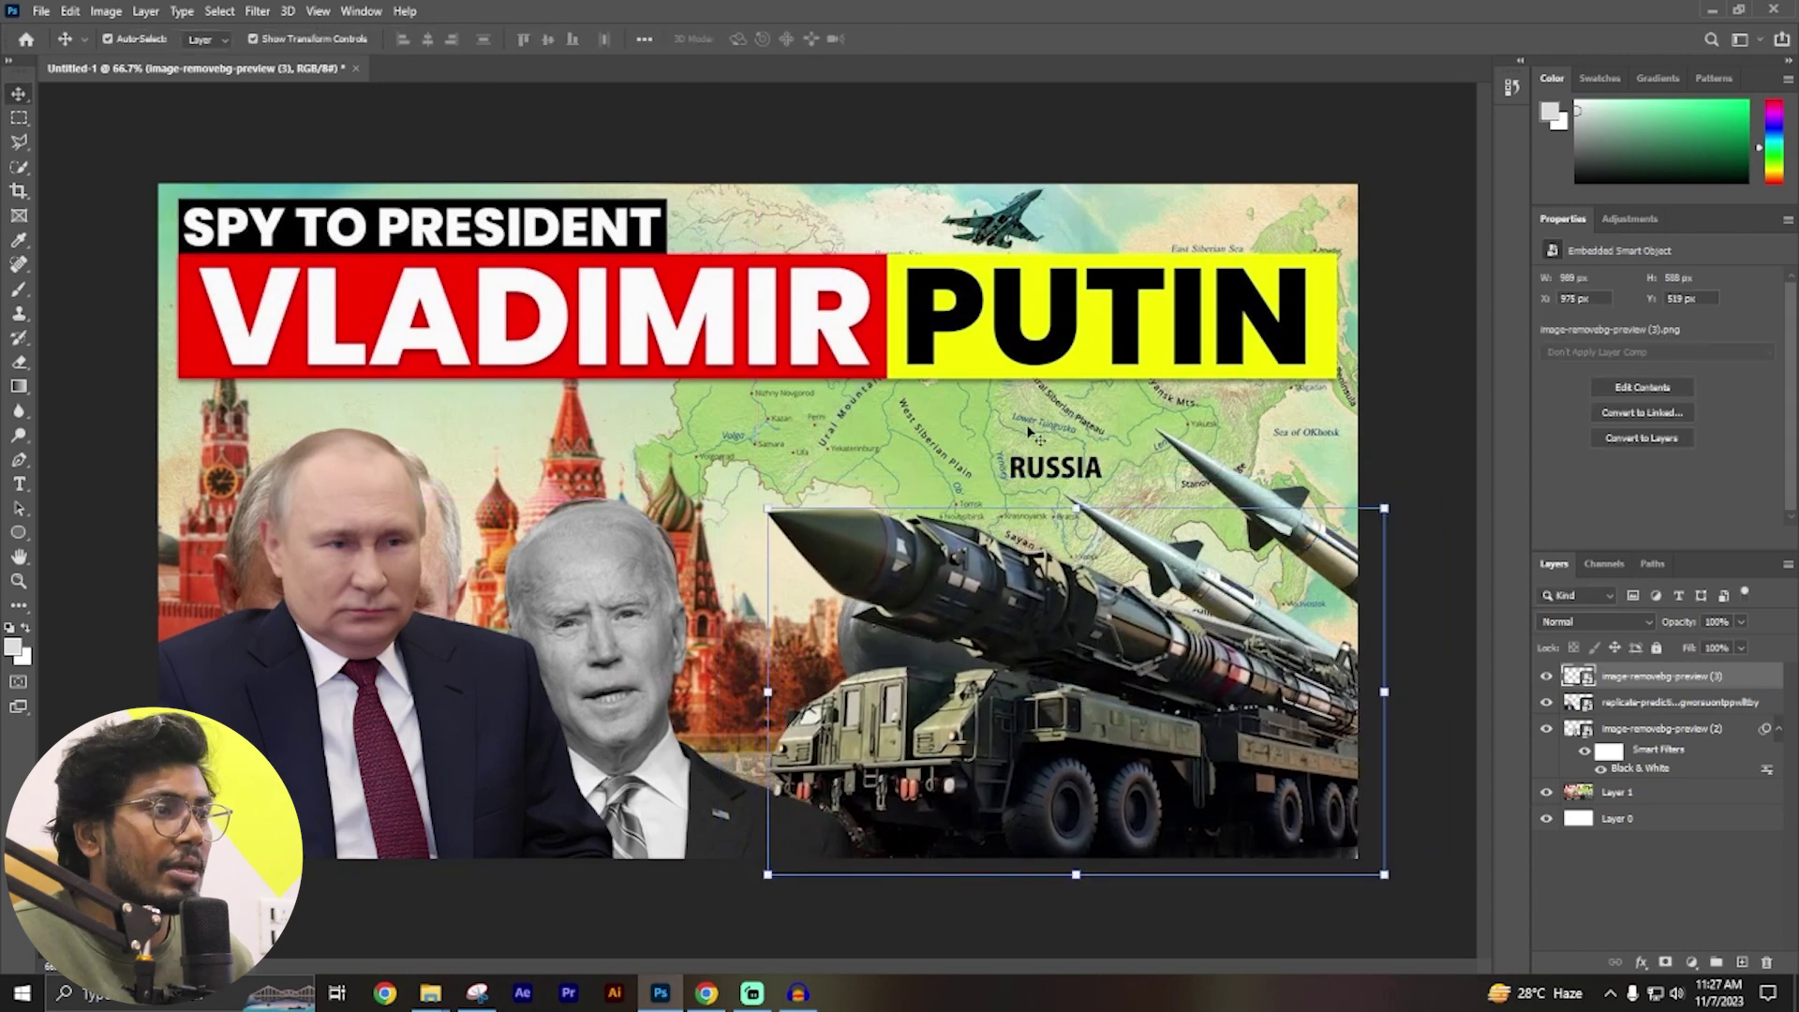
pyautogui.click(707, 993)
# Search Google Images for 'russia map' and copy the Goway Travel map image.
pyautogui.click(1272, 20)
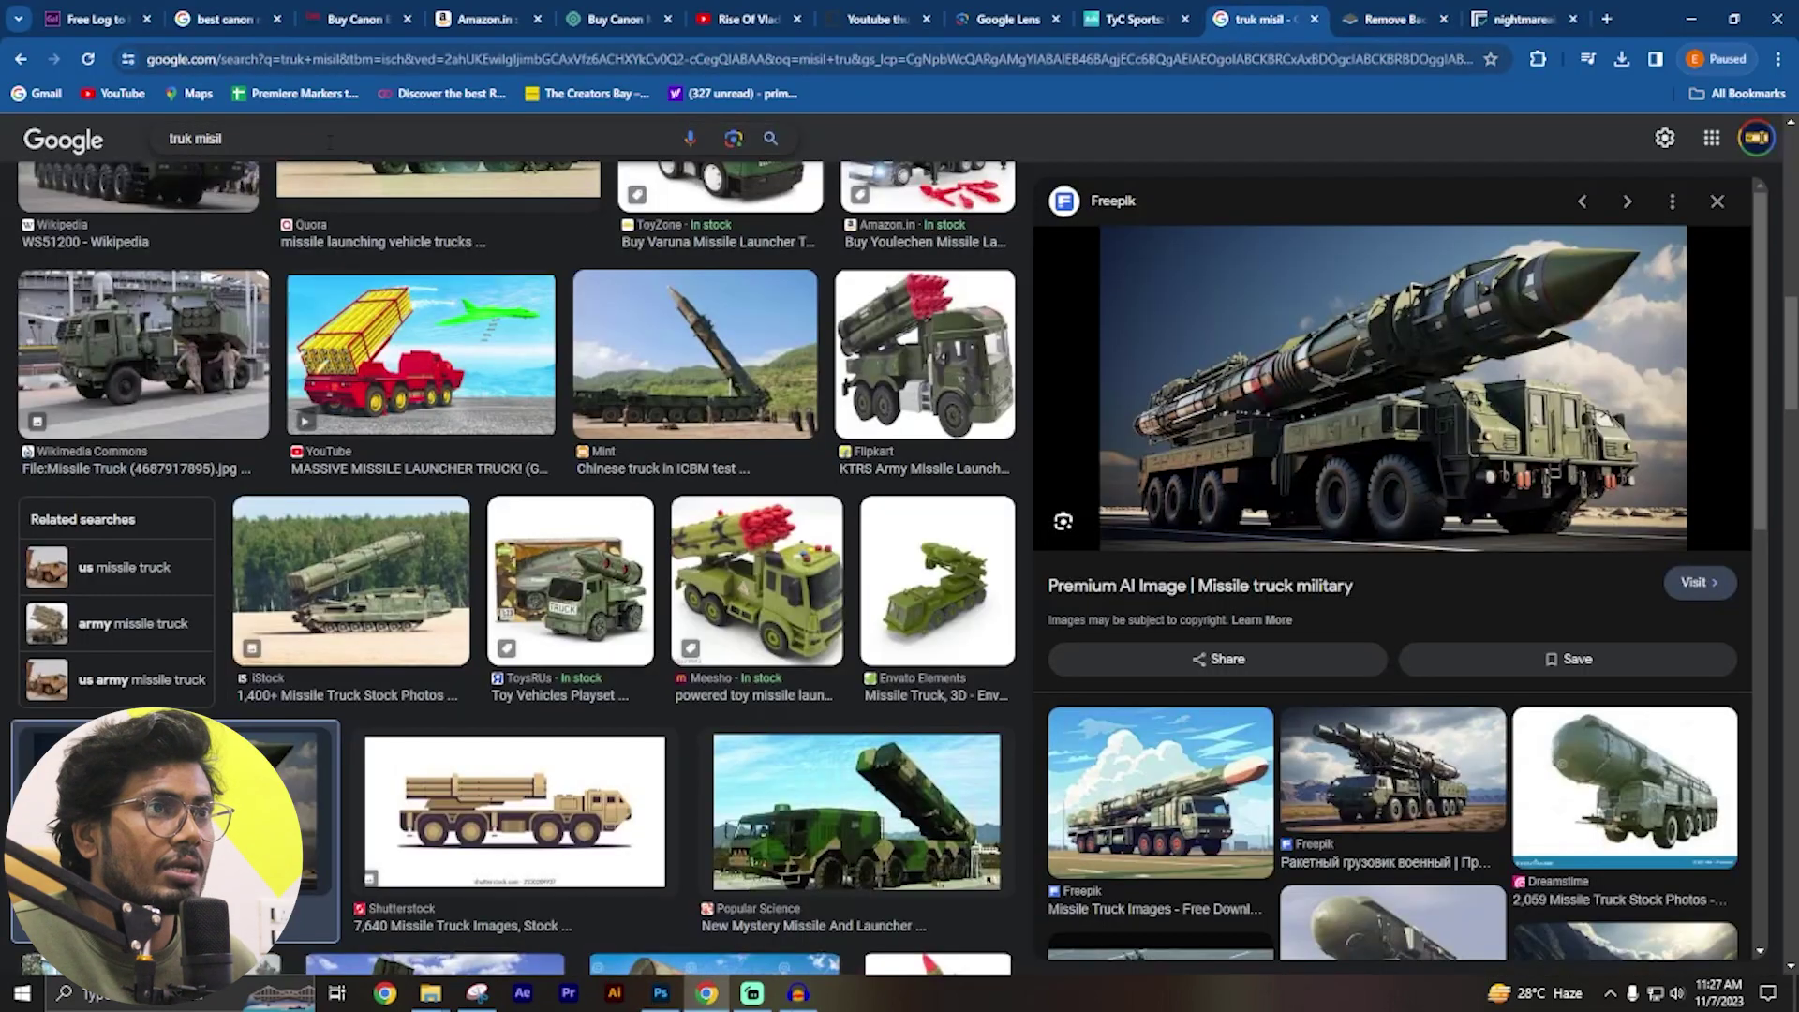
pyautogui.write('ru')
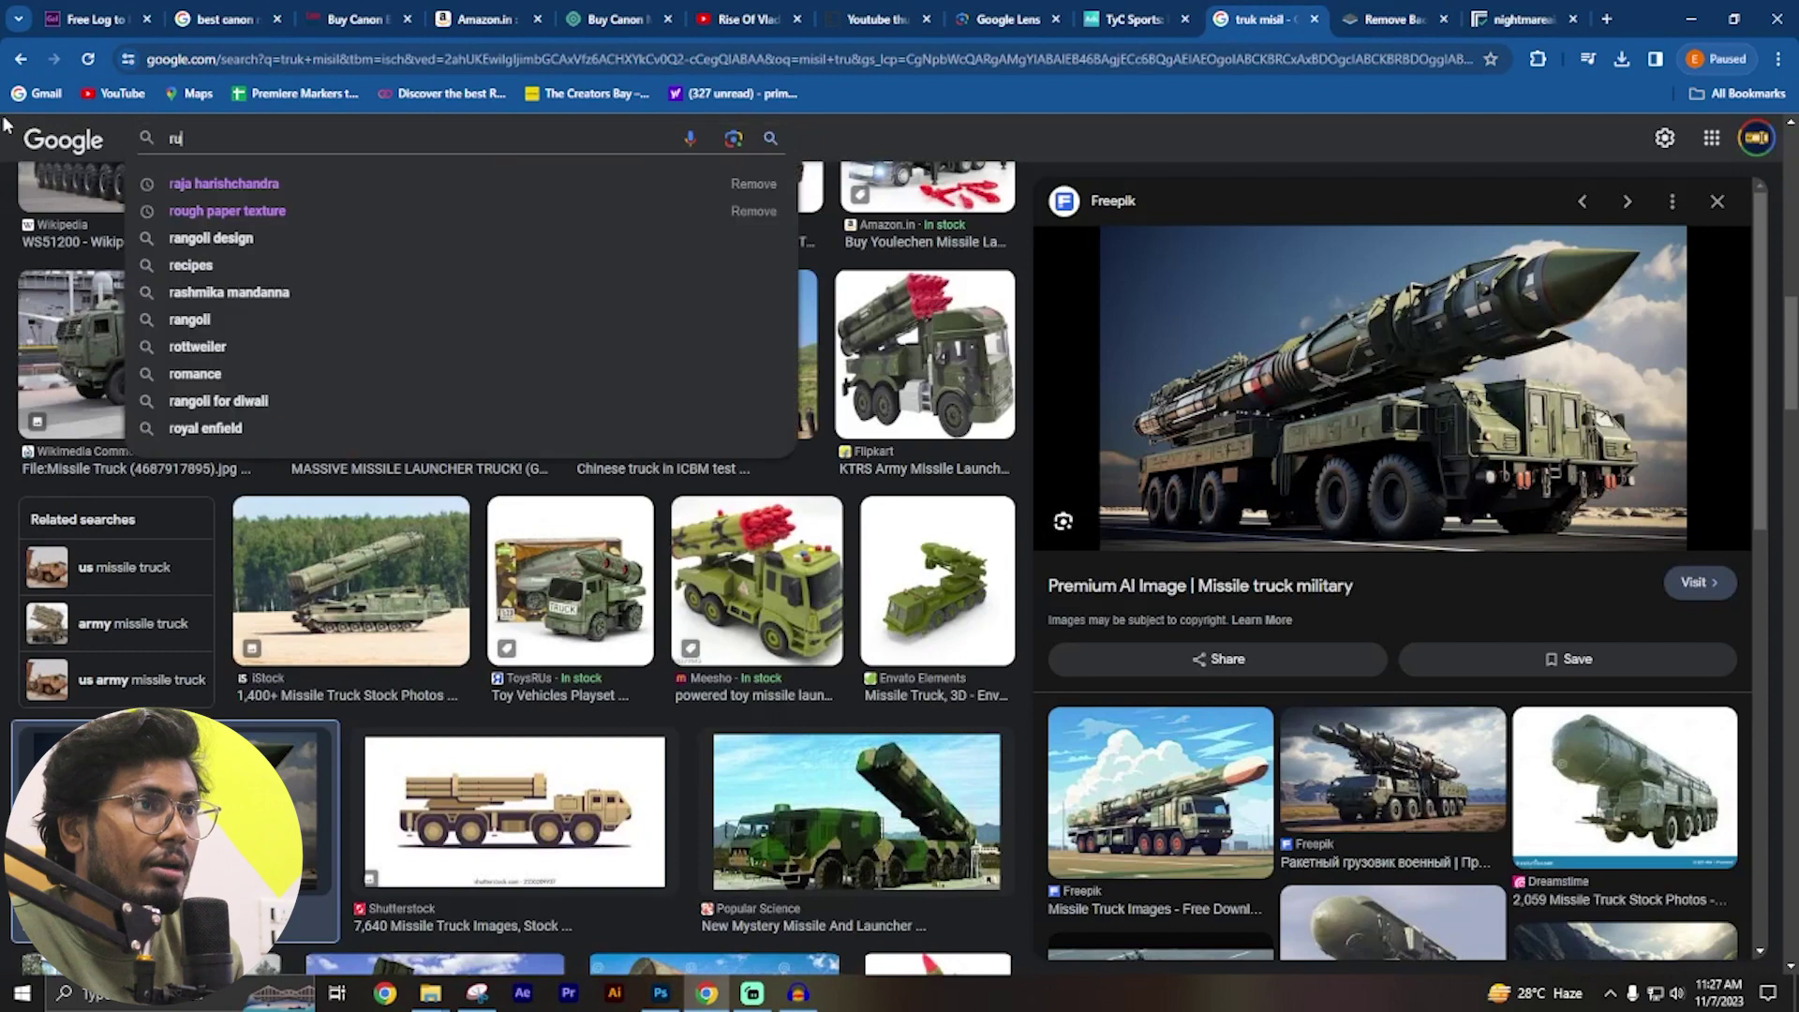
pyautogui.write('ssia')
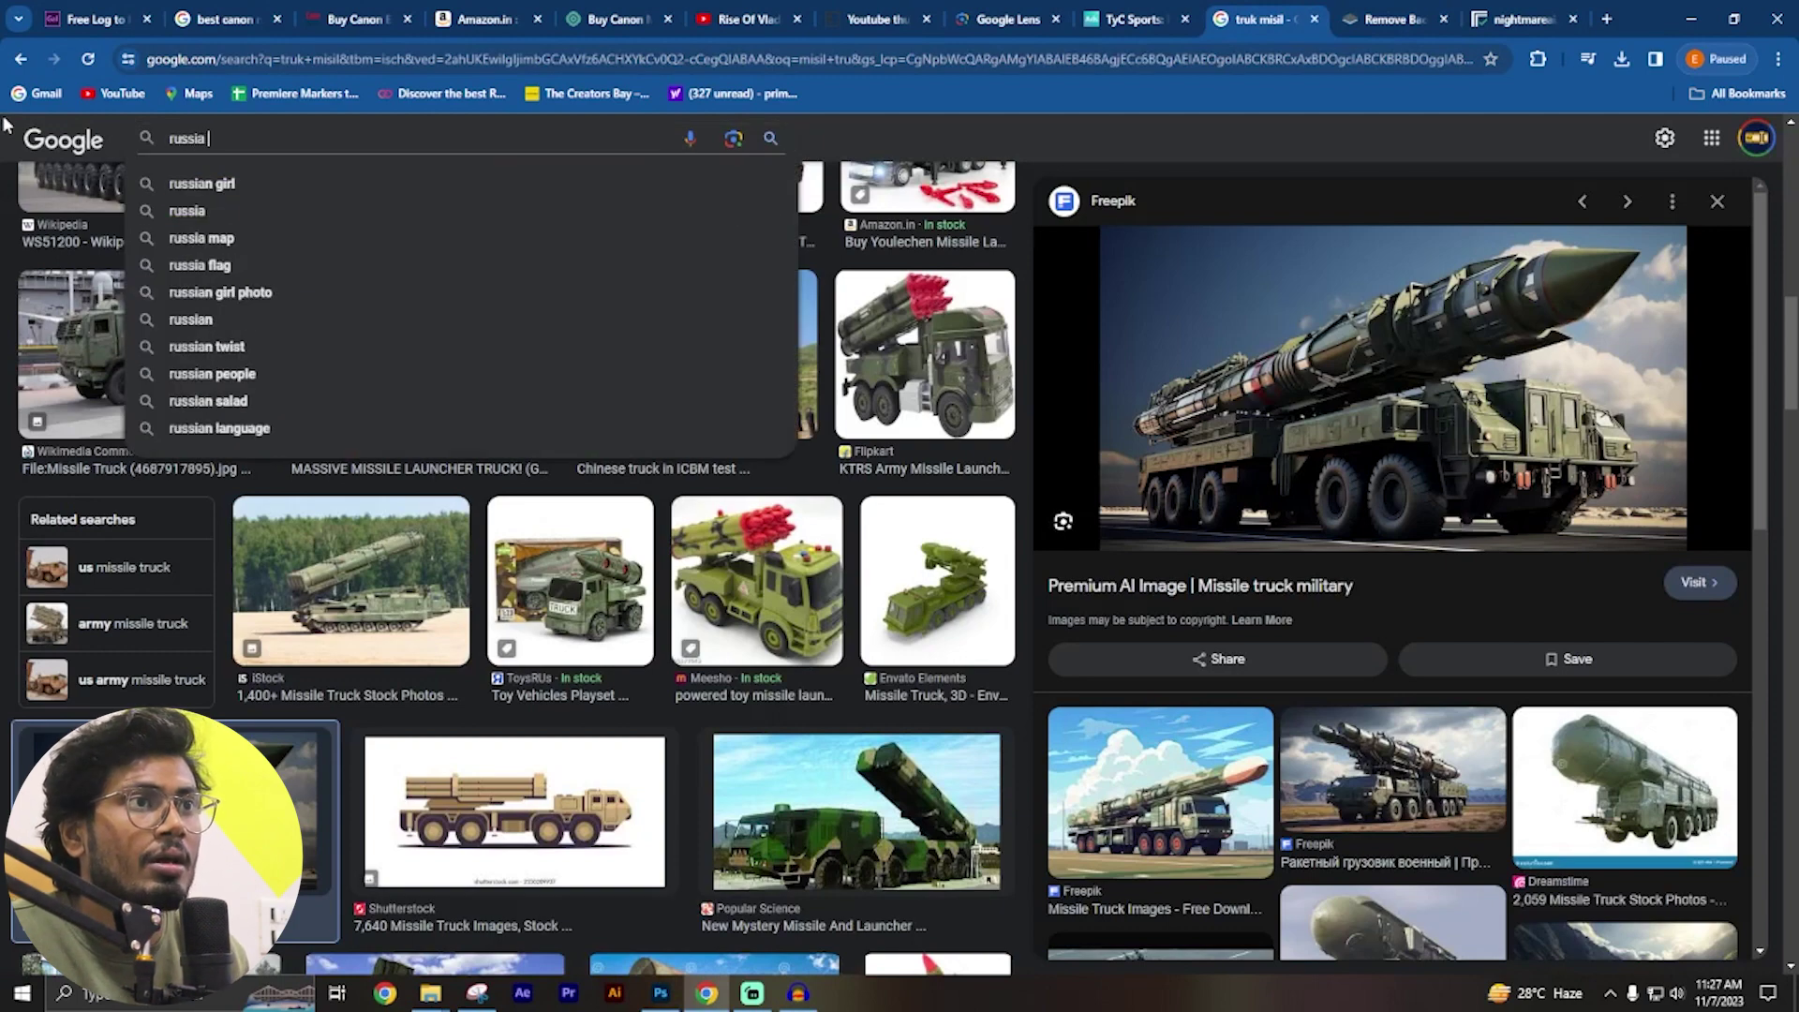
pyautogui.write(' map')
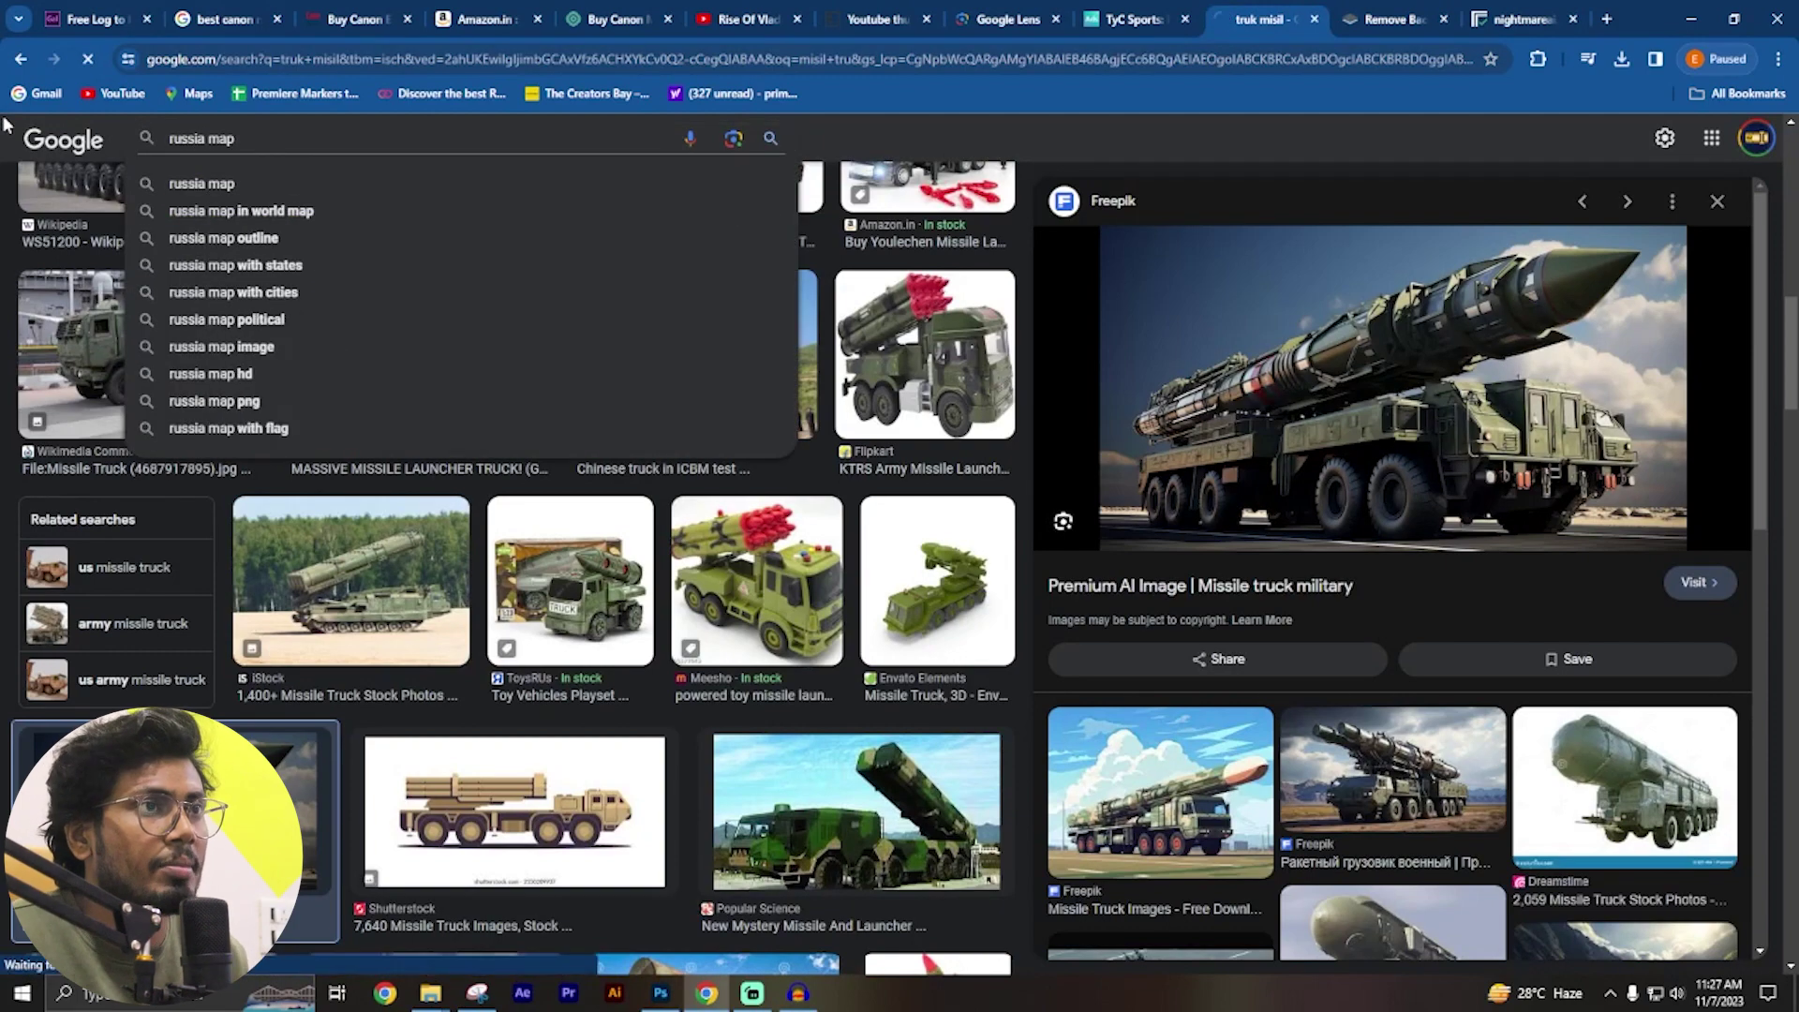
pyautogui.press('Return')
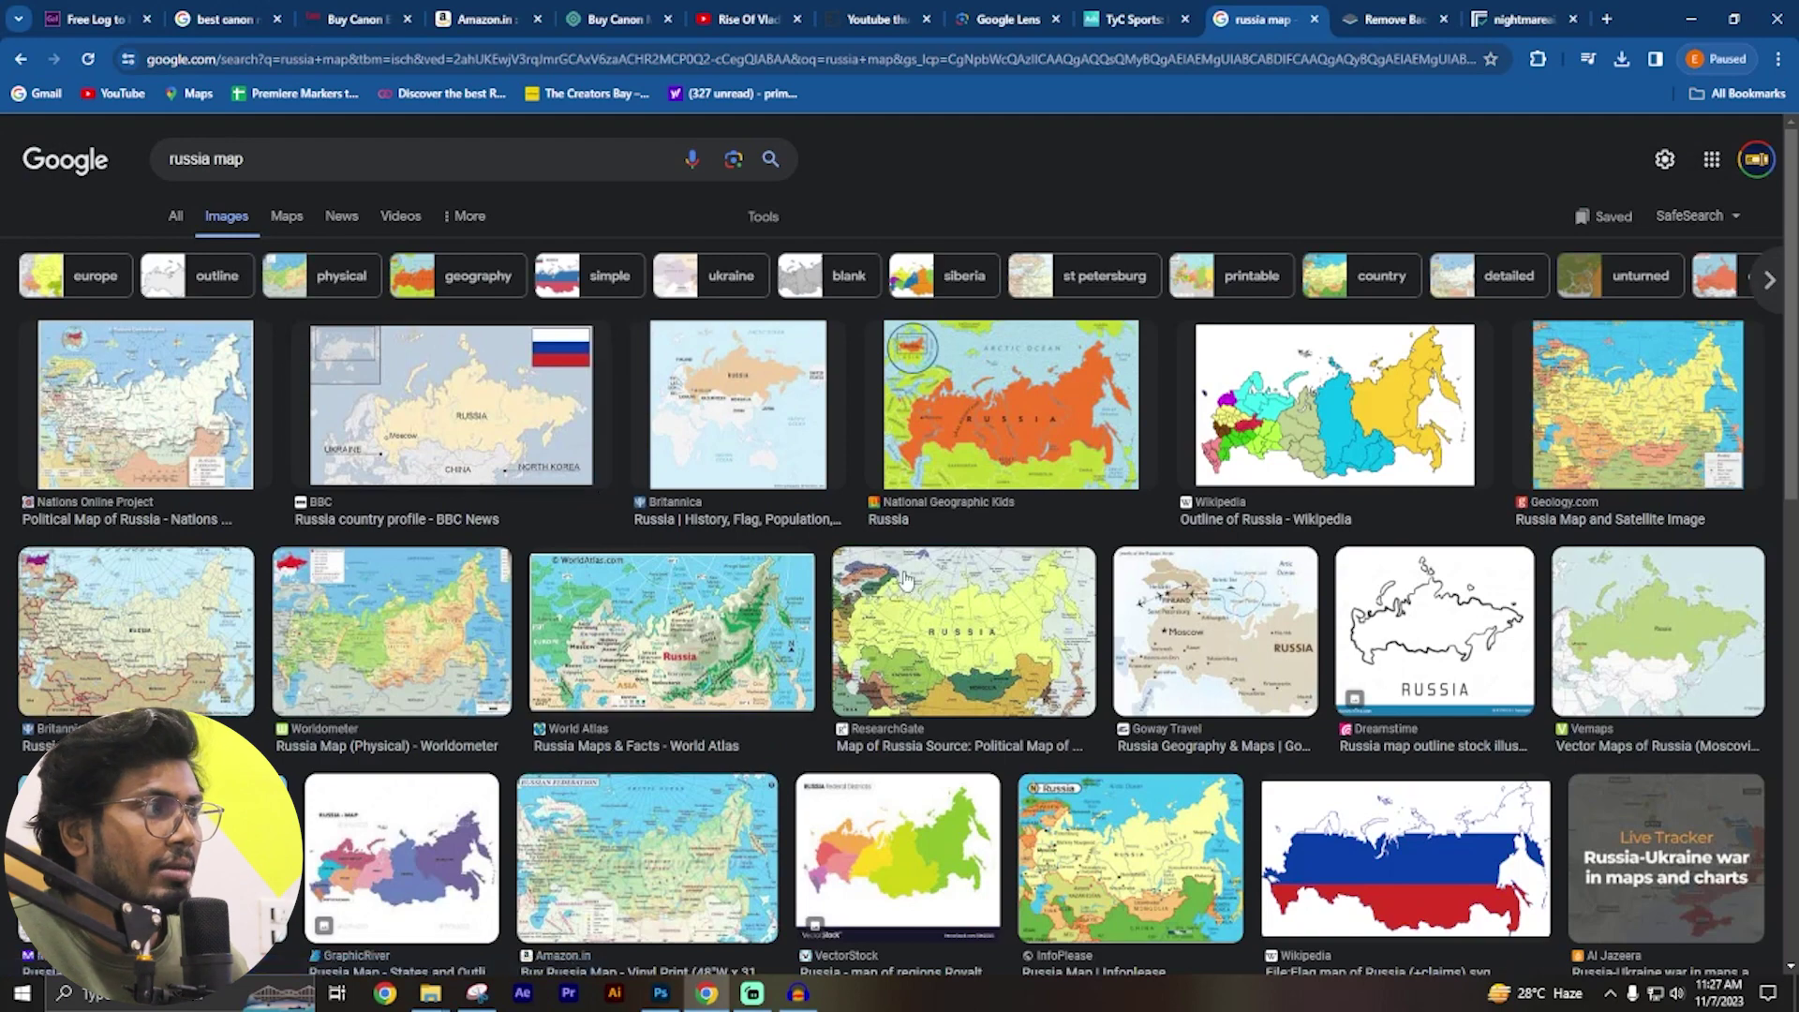
pyautogui.click(1252, 597)
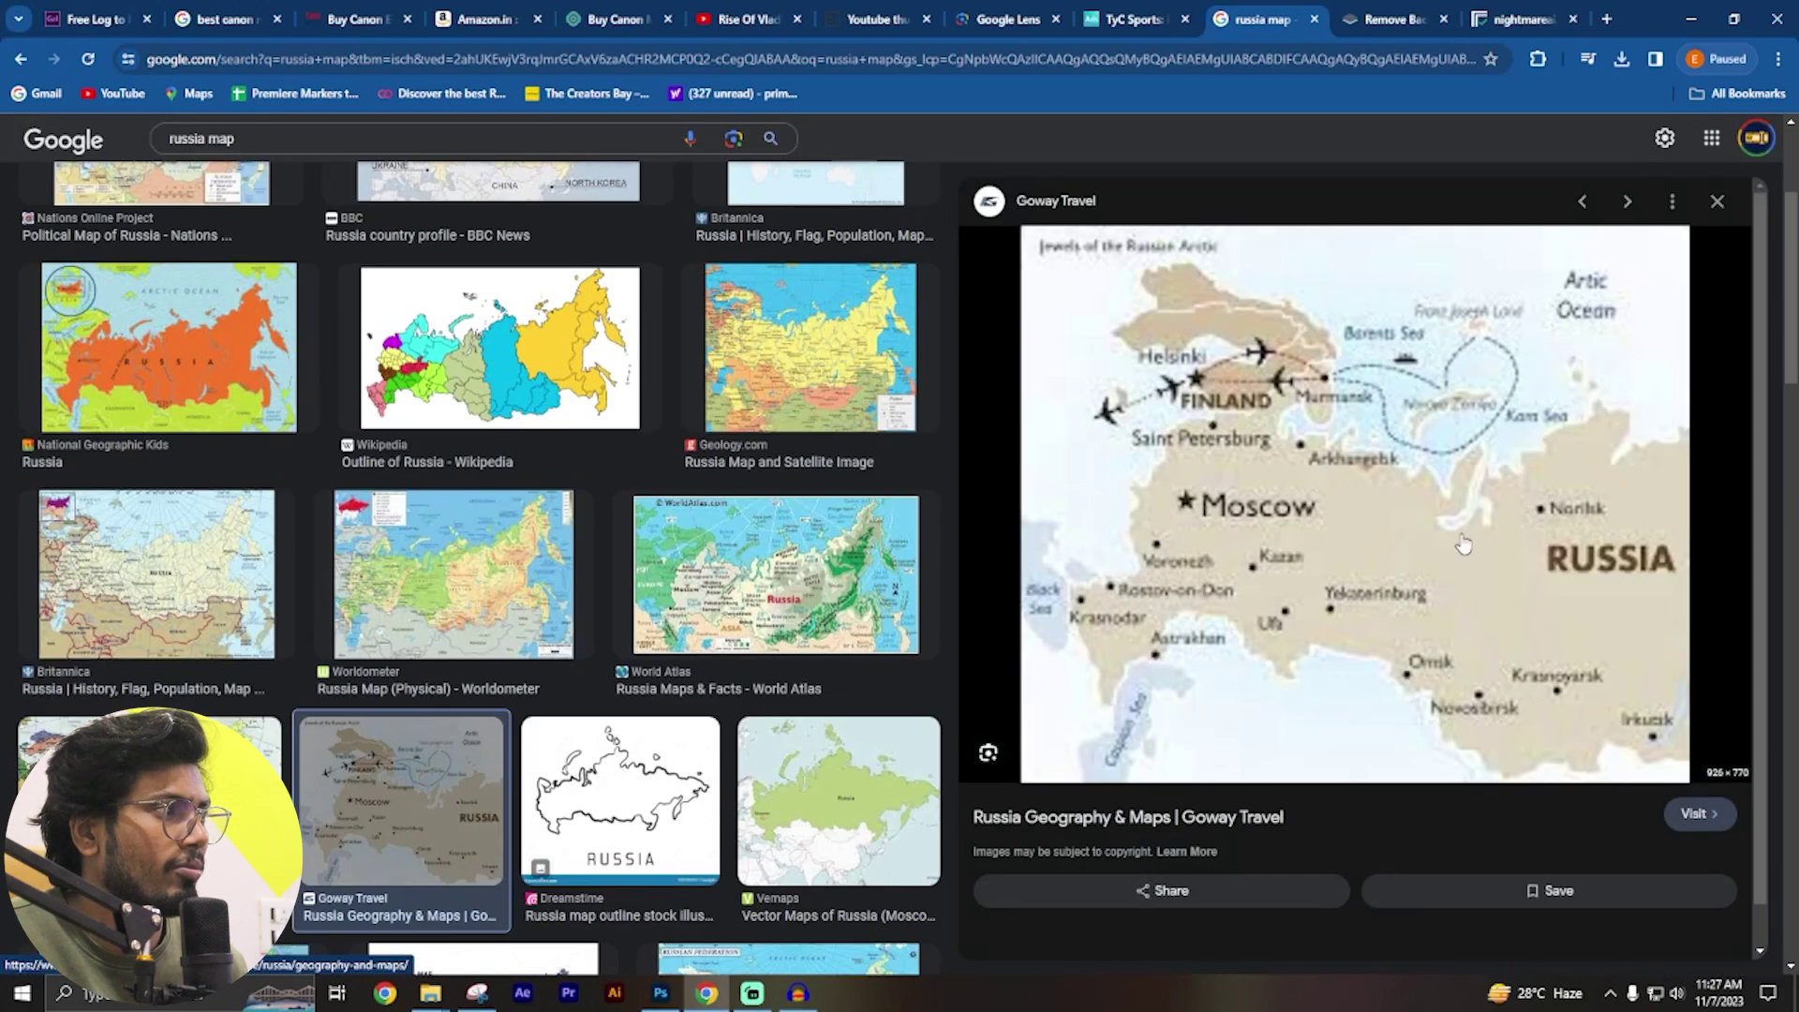
pyautogui.scroll(1, 1527, 521)
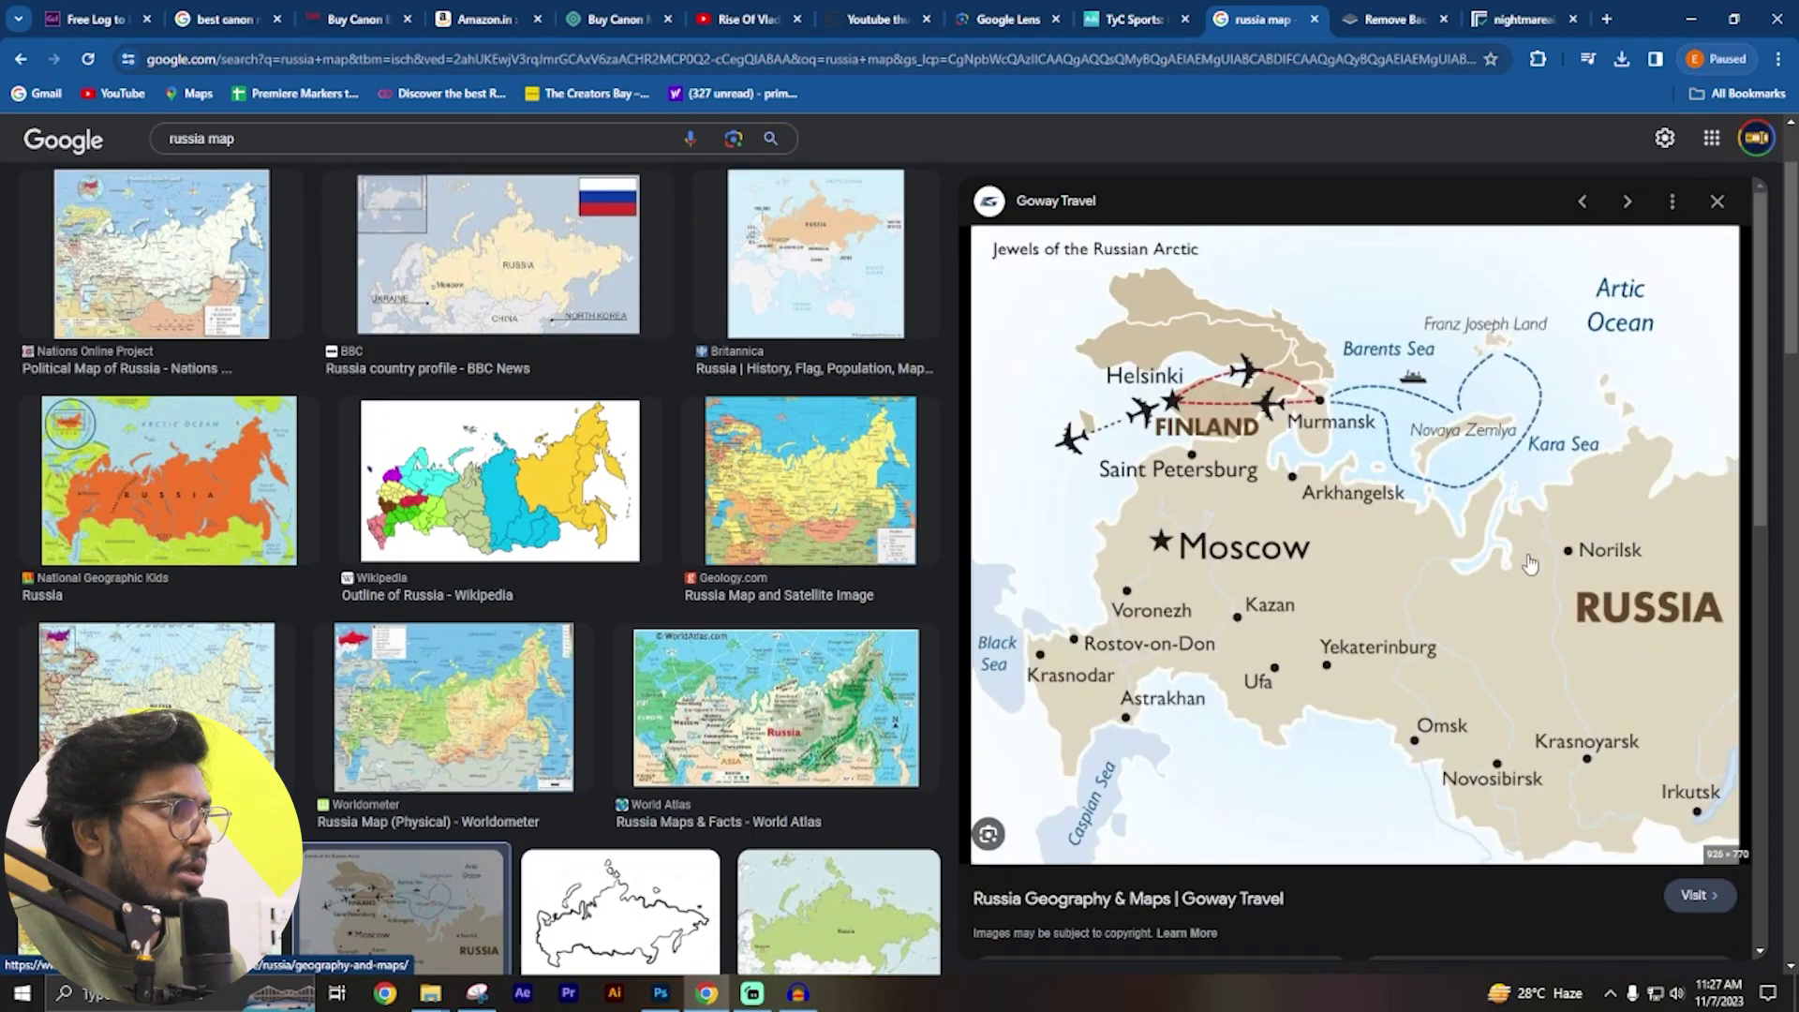
pyautogui.rightClick(1238, 515)
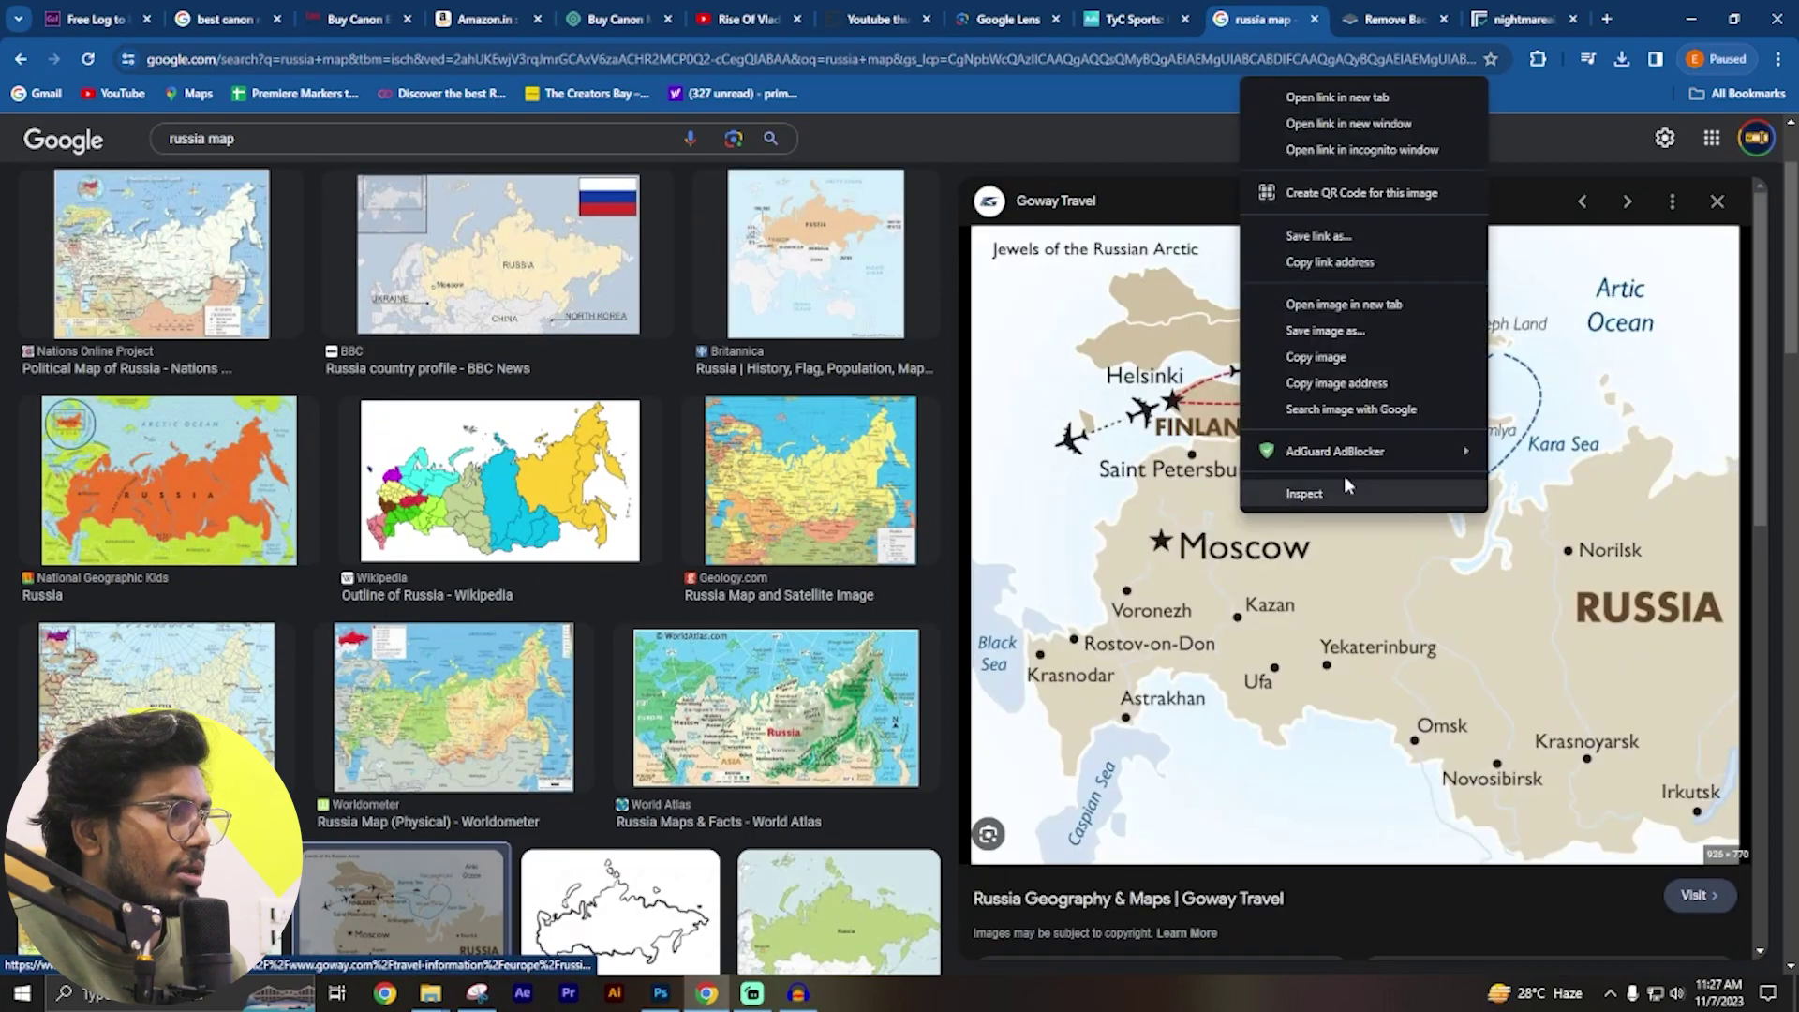
pyautogui.click(1317, 356)
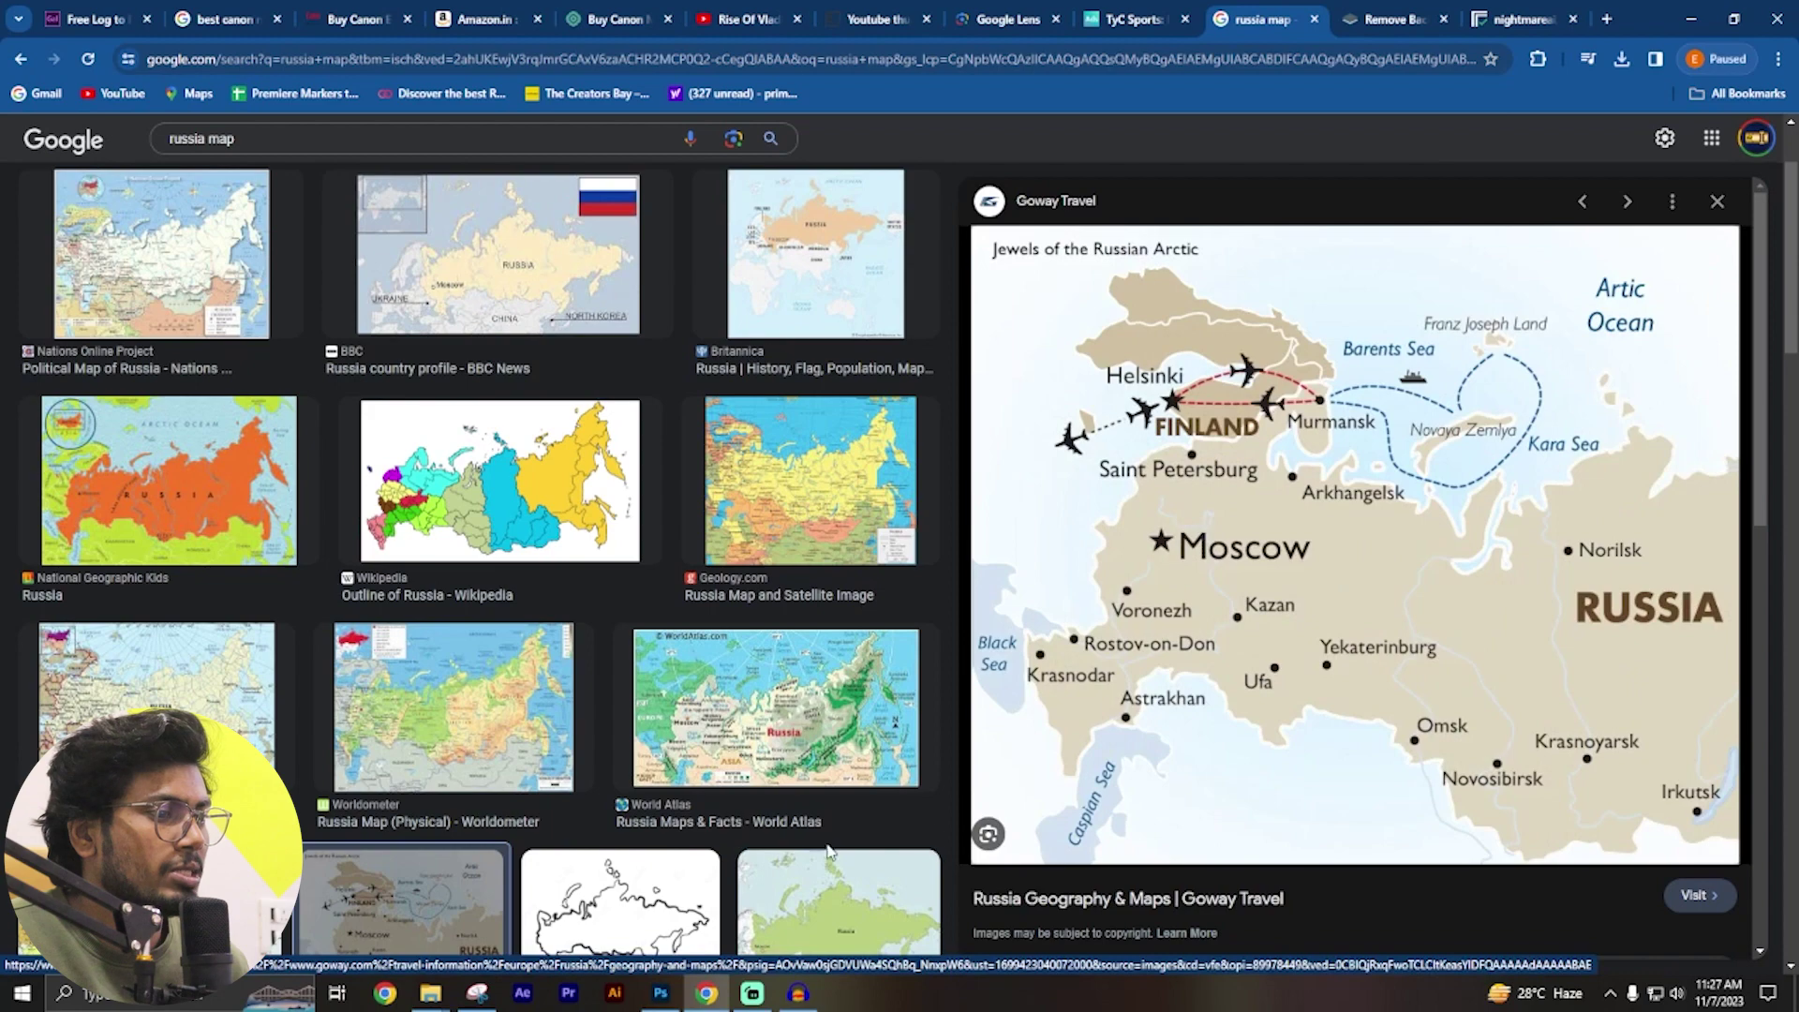
pyautogui.click(661, 993)
pyautogui.click(811, 487)
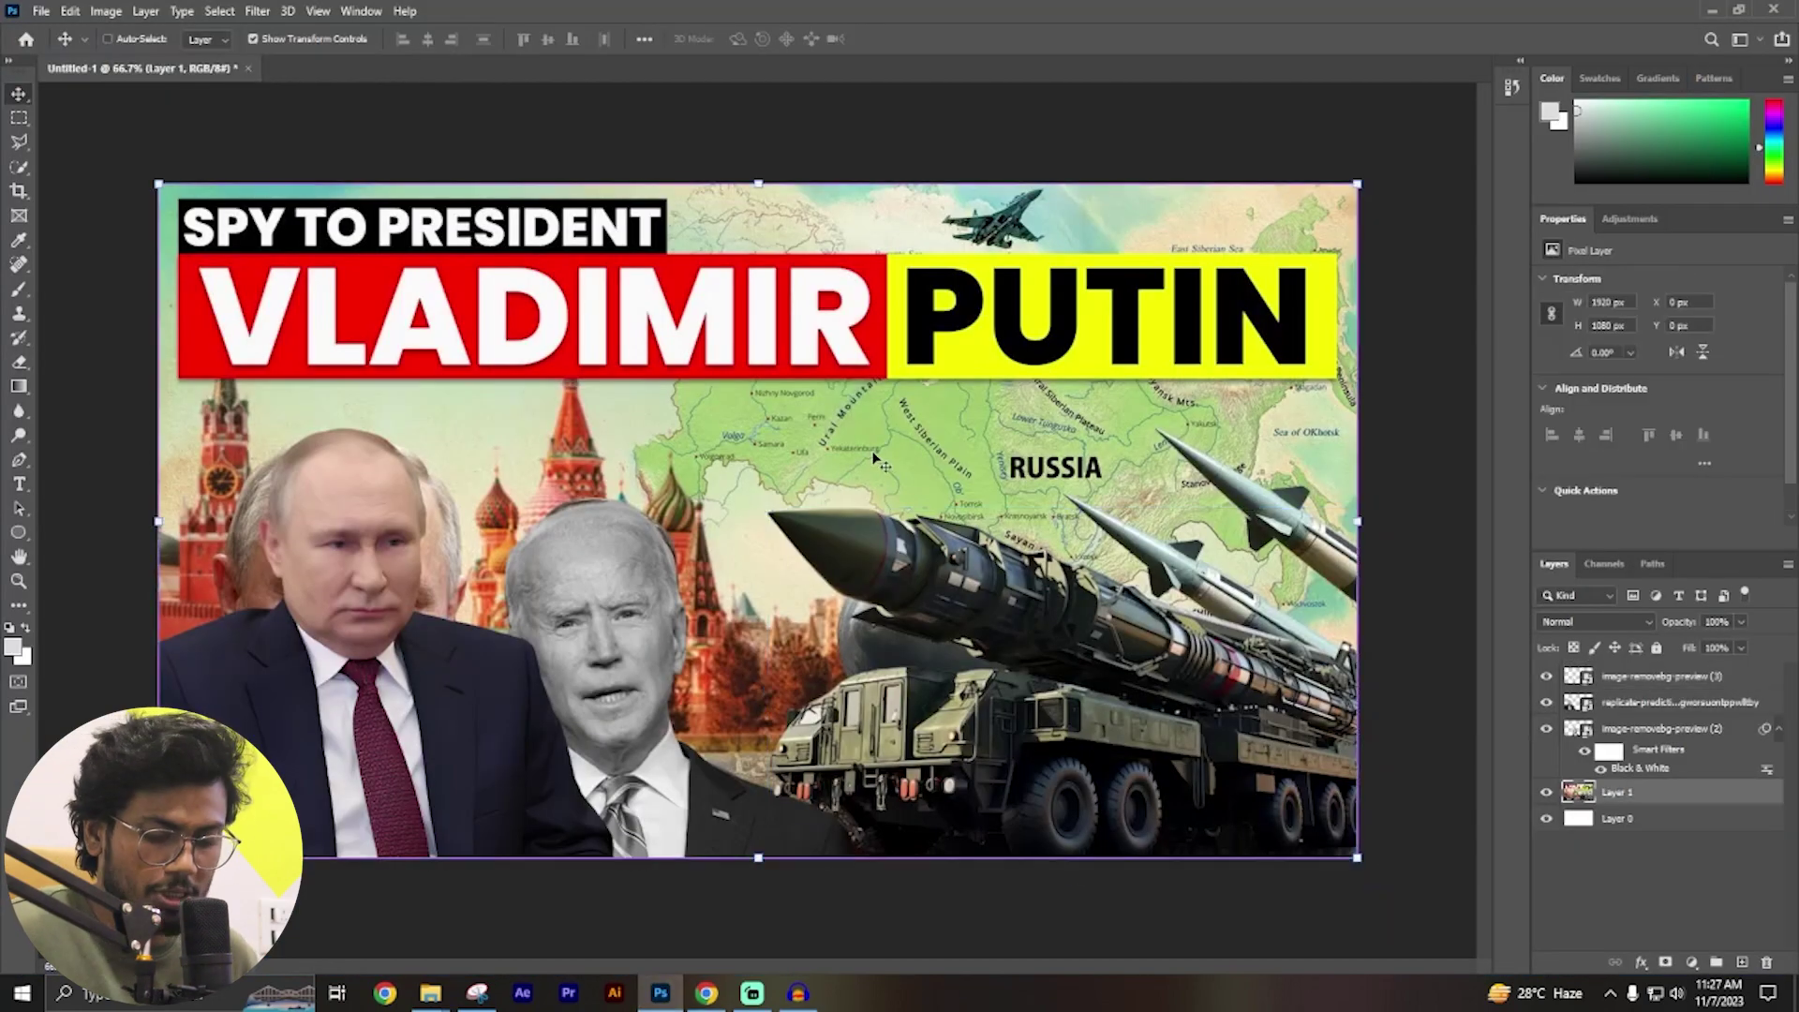
# Paste the Russia map at the top right and add a Solid Color fill layer beneath it.
pyautogui.hotkey('ctrl', 'v')
pyautogui.moveTo(858, 429); pyautogui.dragTo(1091, 257)
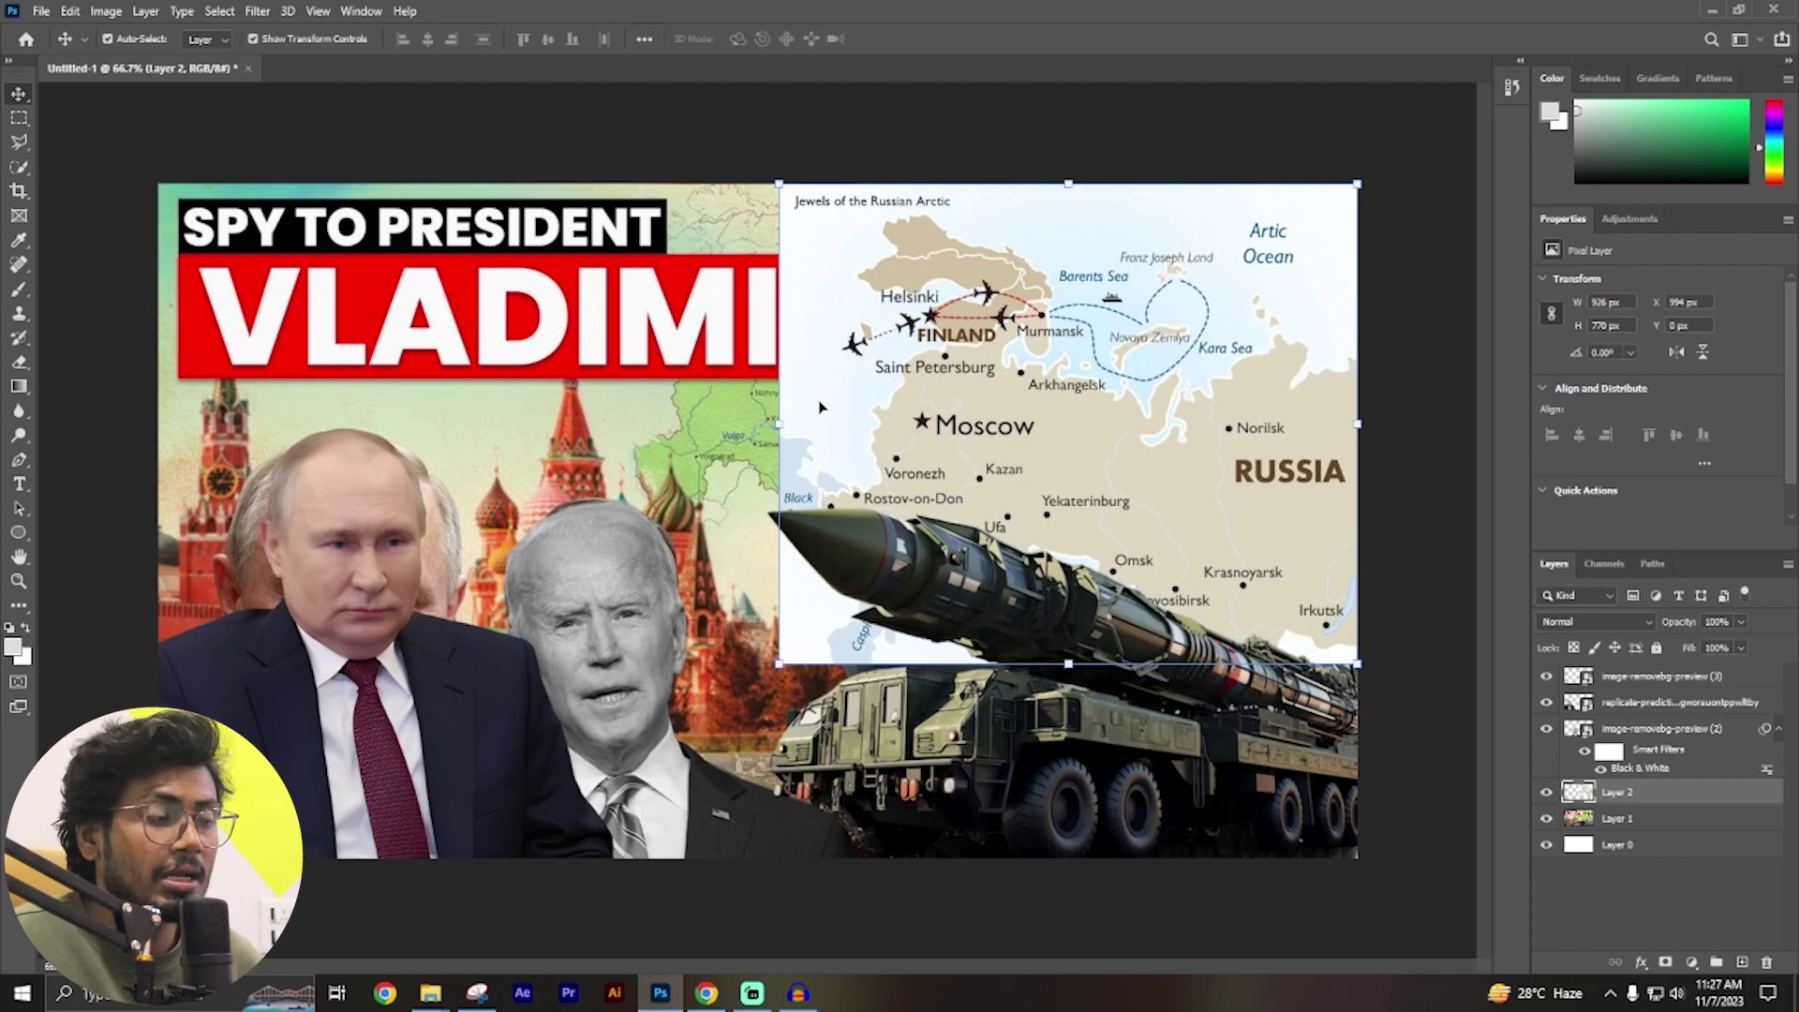
pyautogui.click(1692, 963)
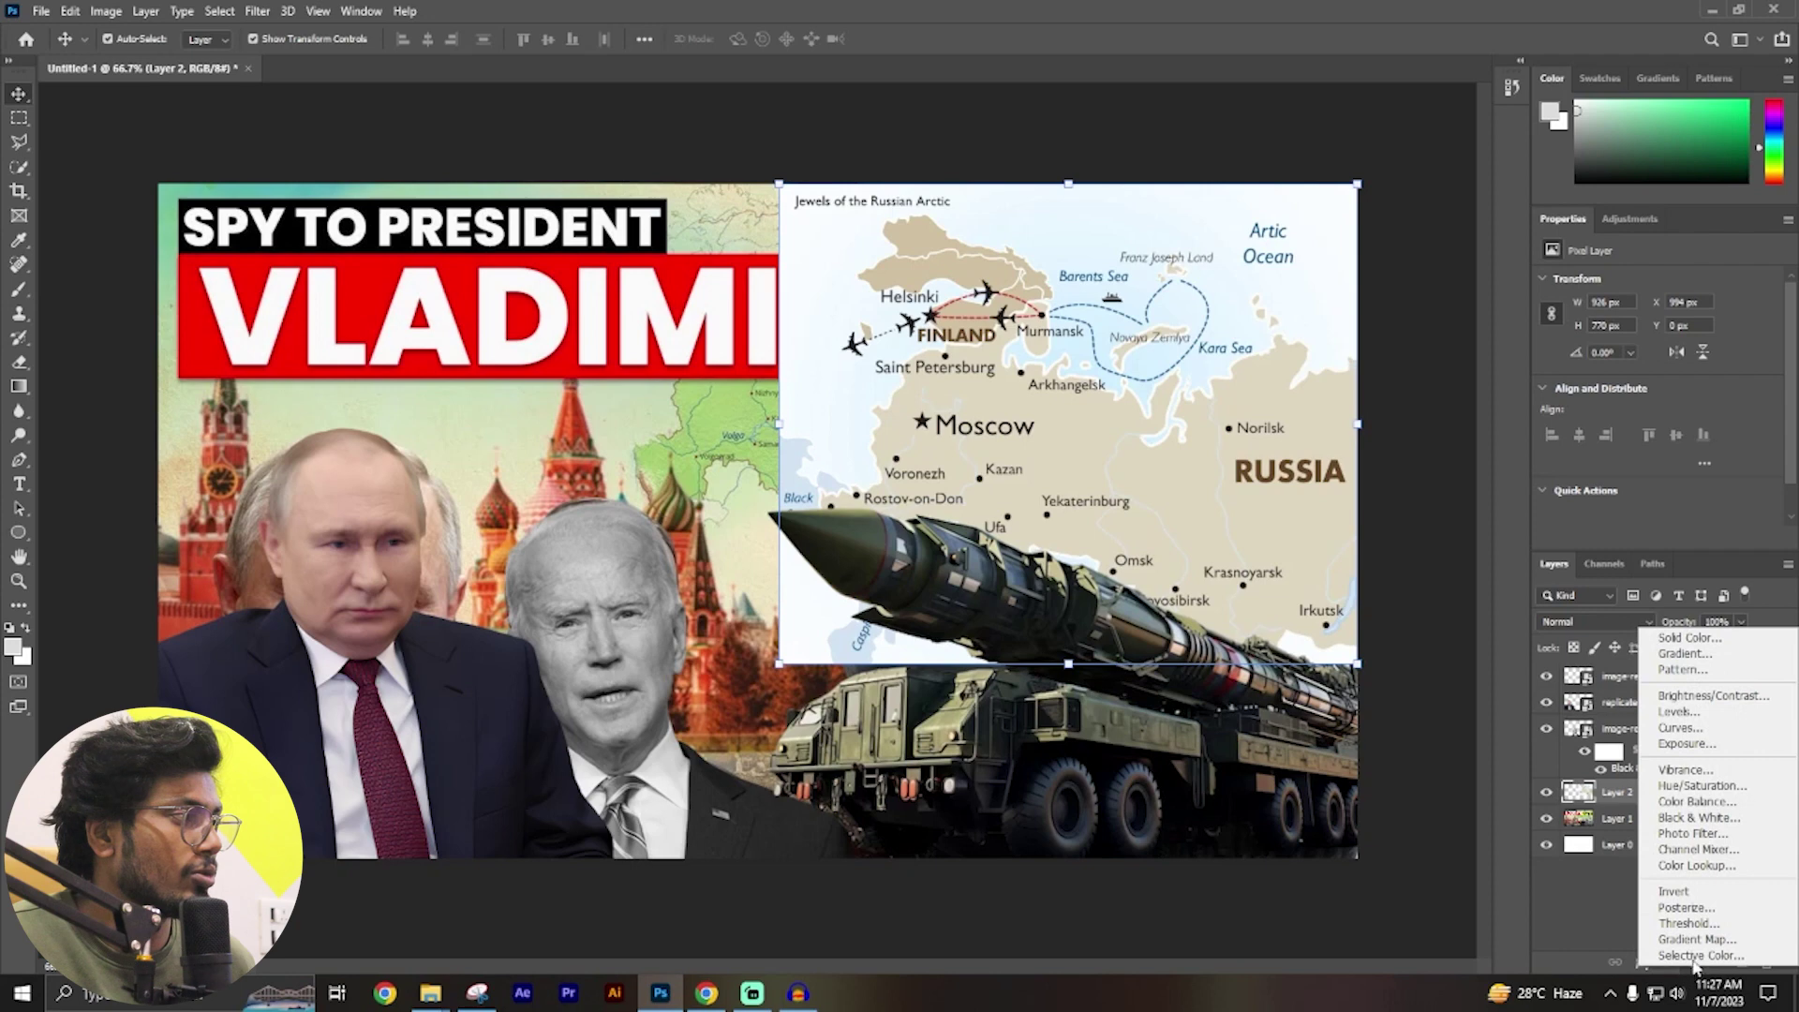
pyautogui.click(1677, 644)
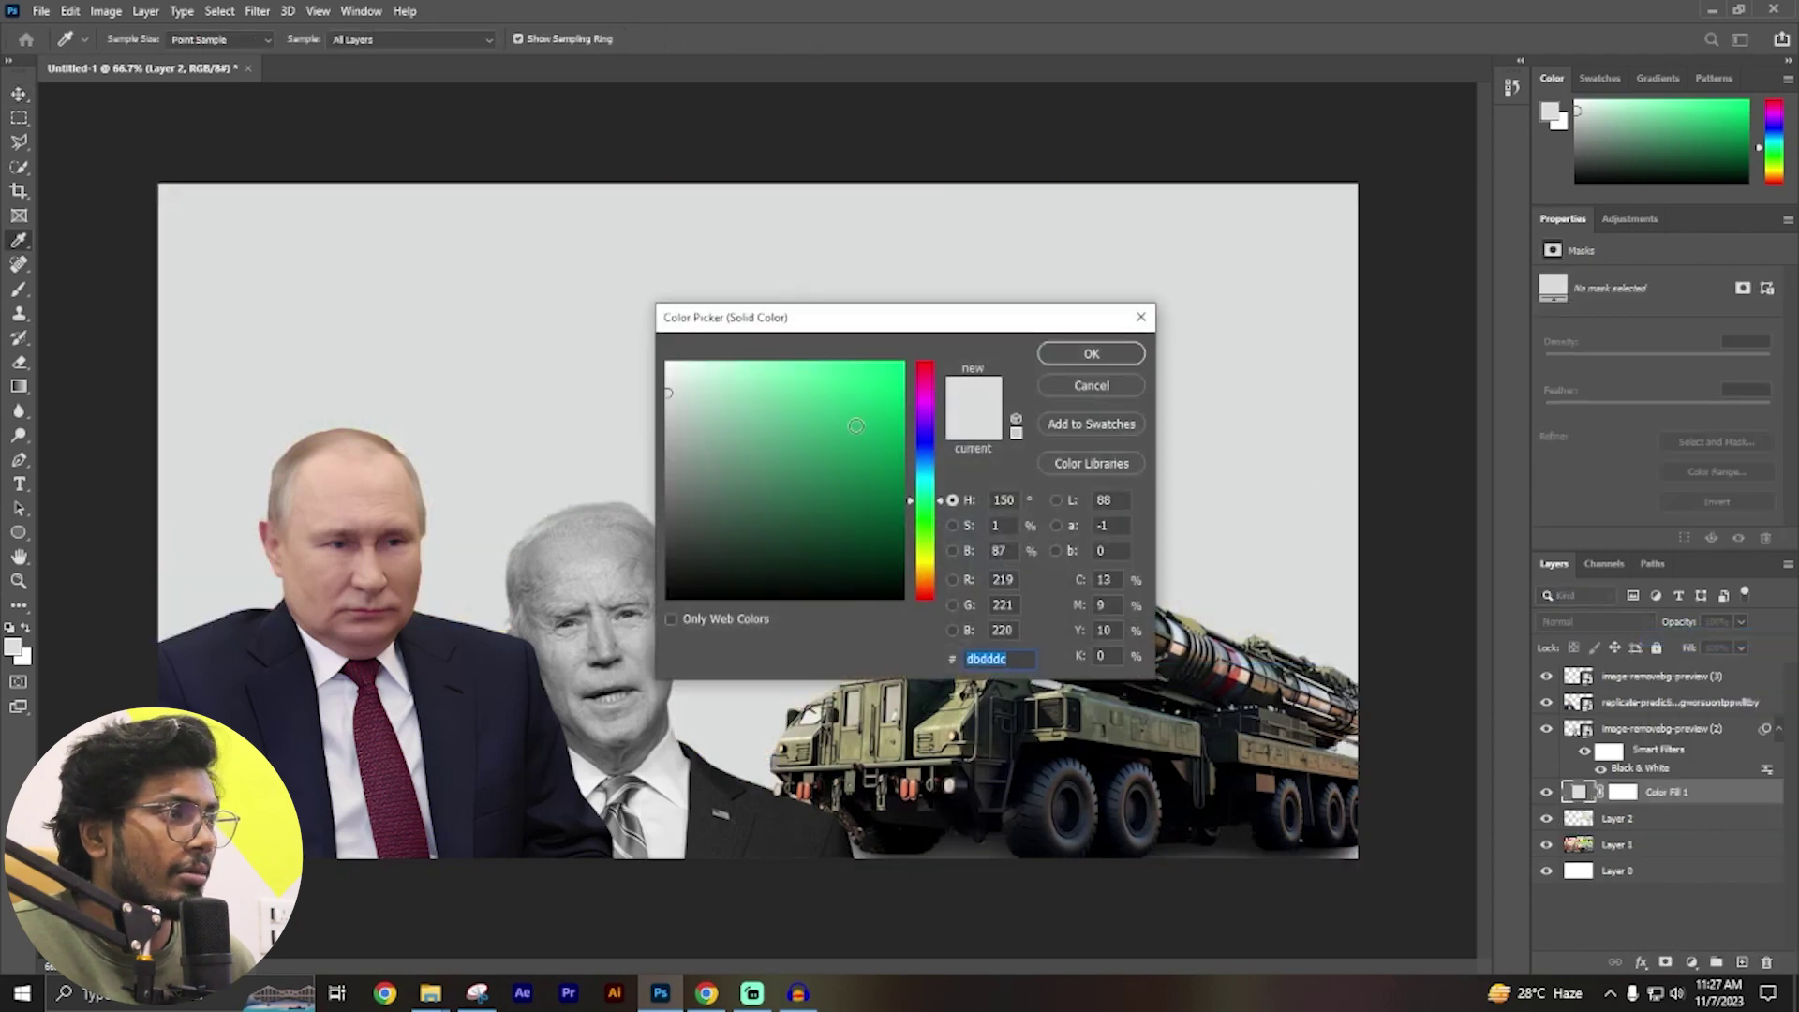
pyautogui.click(1093, 355)
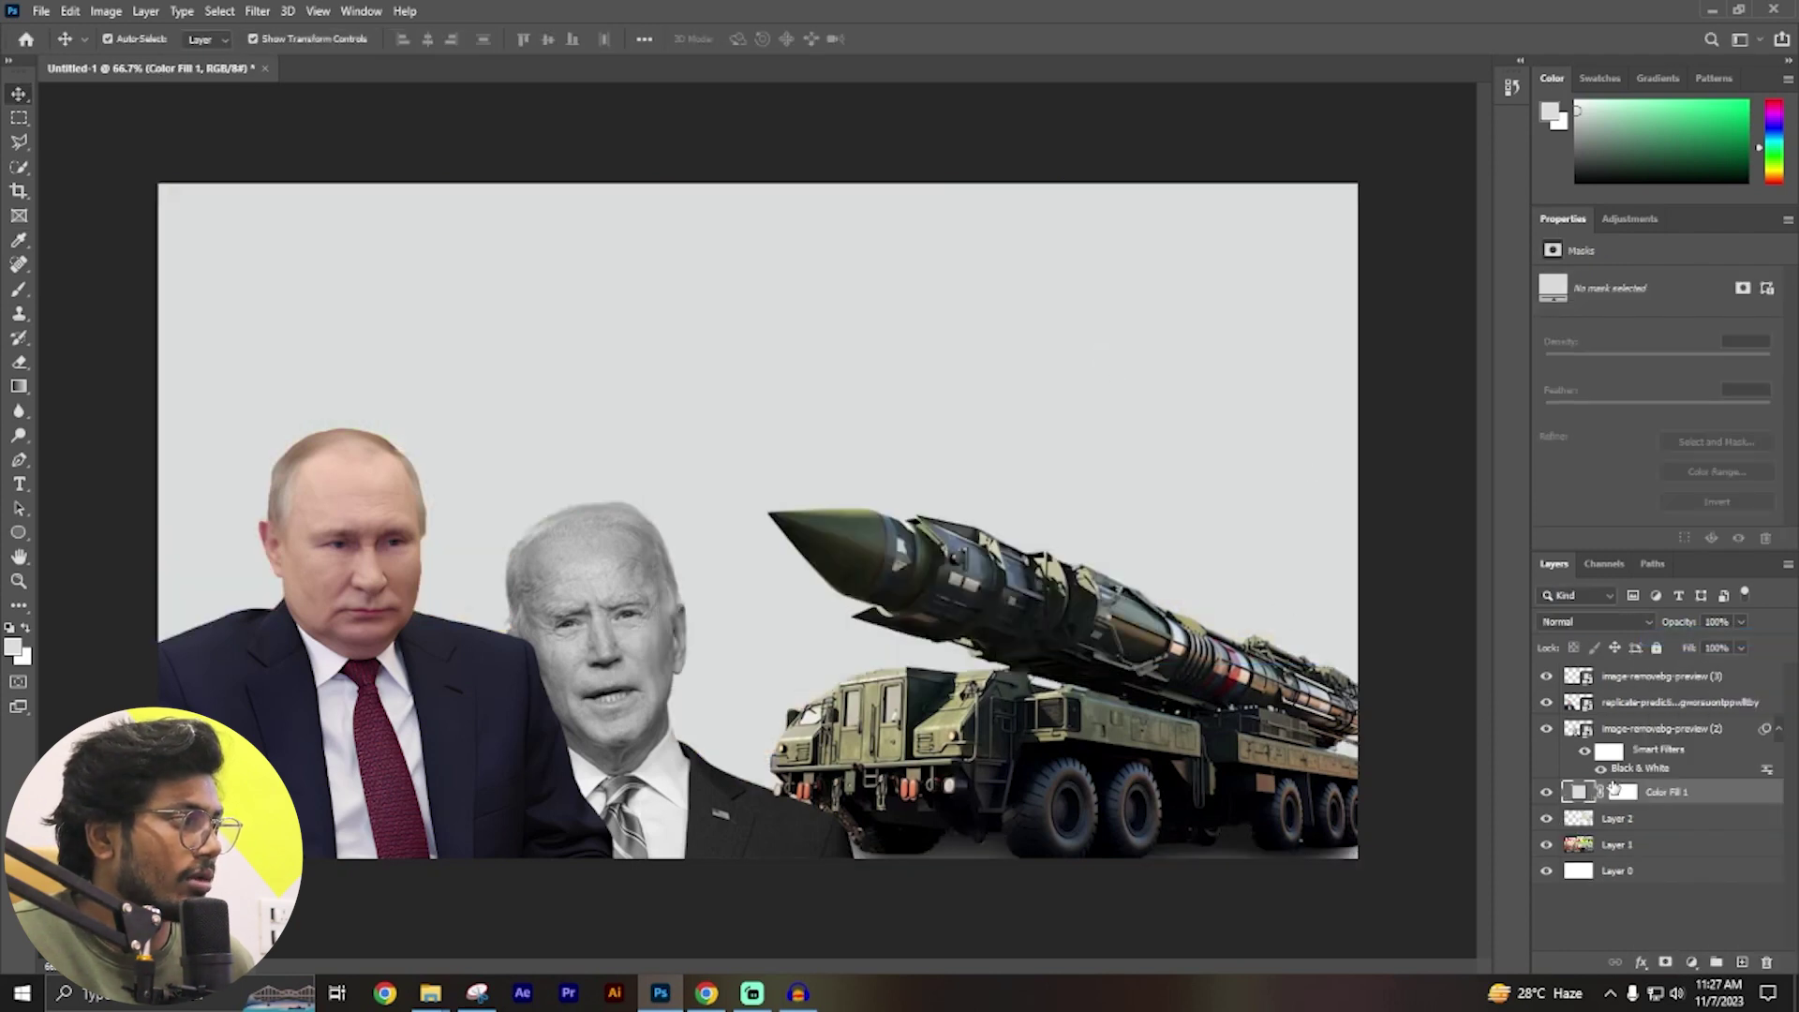
pyautogui.moveTo(1580, 795); pyautogui.dragTo(1582, 832)
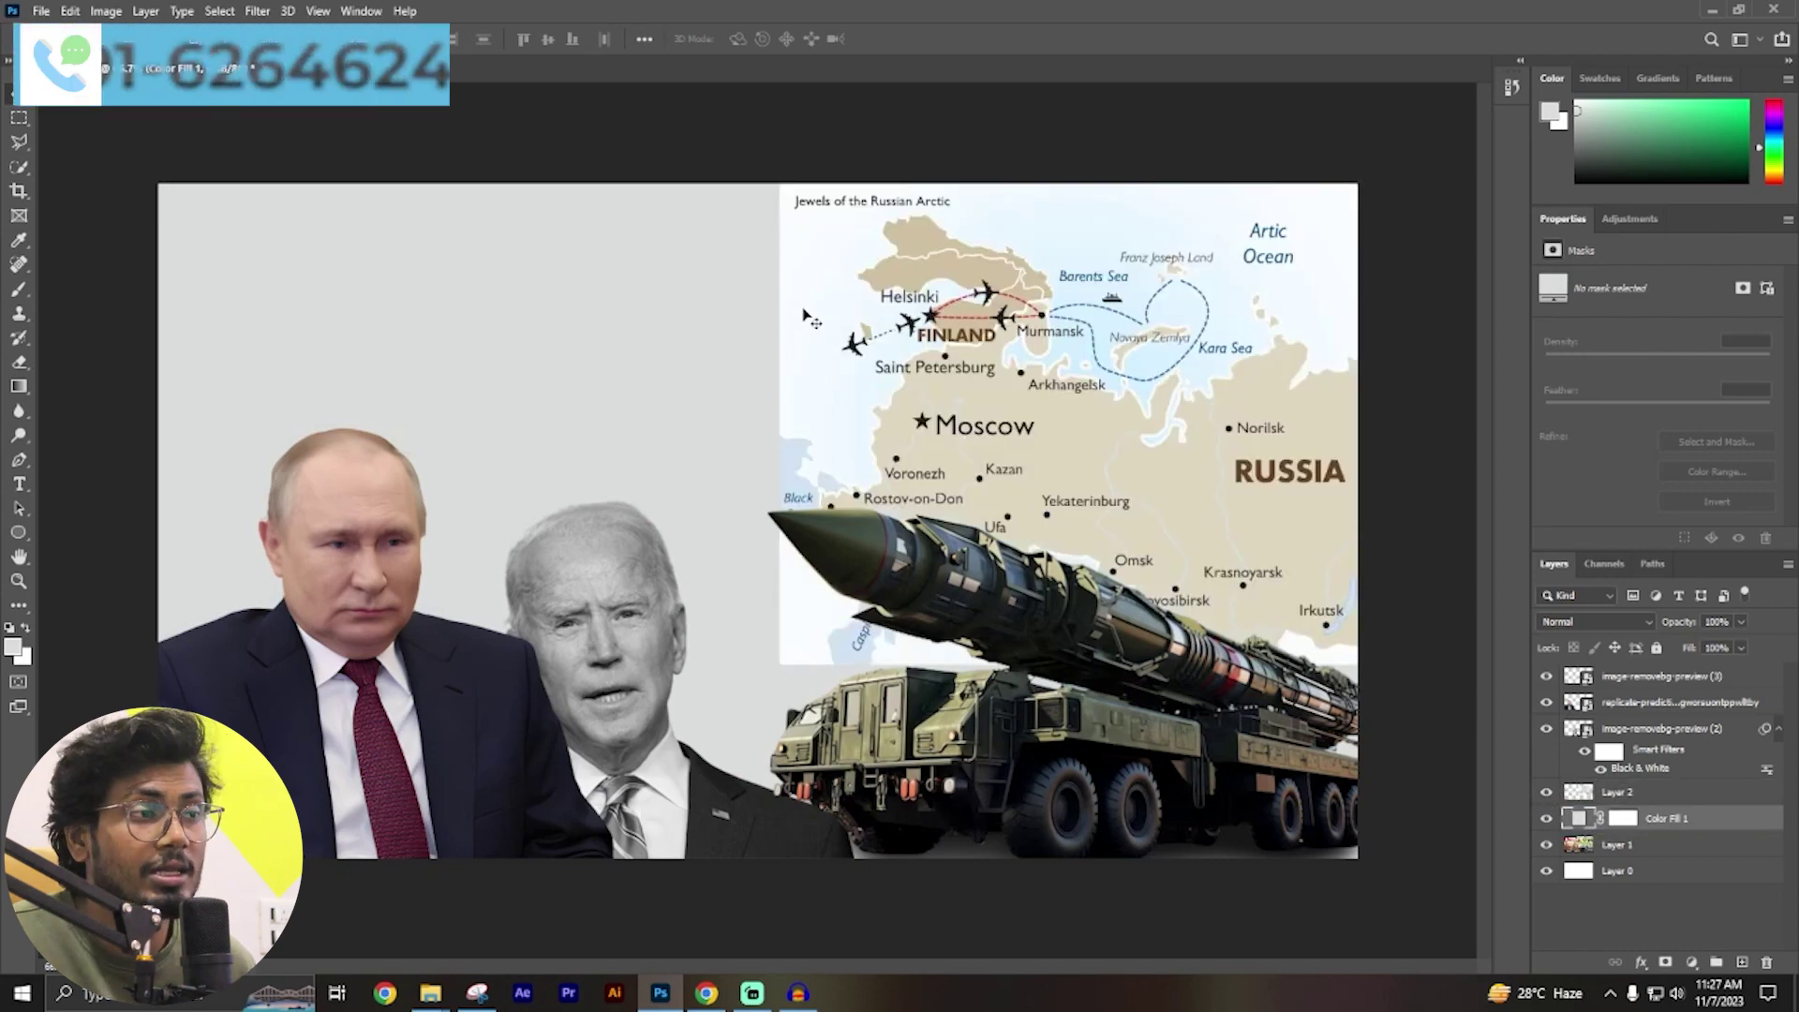
# Recolour the fill layer with the map's near-white background sampled by eyedropper.
pyautogui.doubleClick(1579, 821)
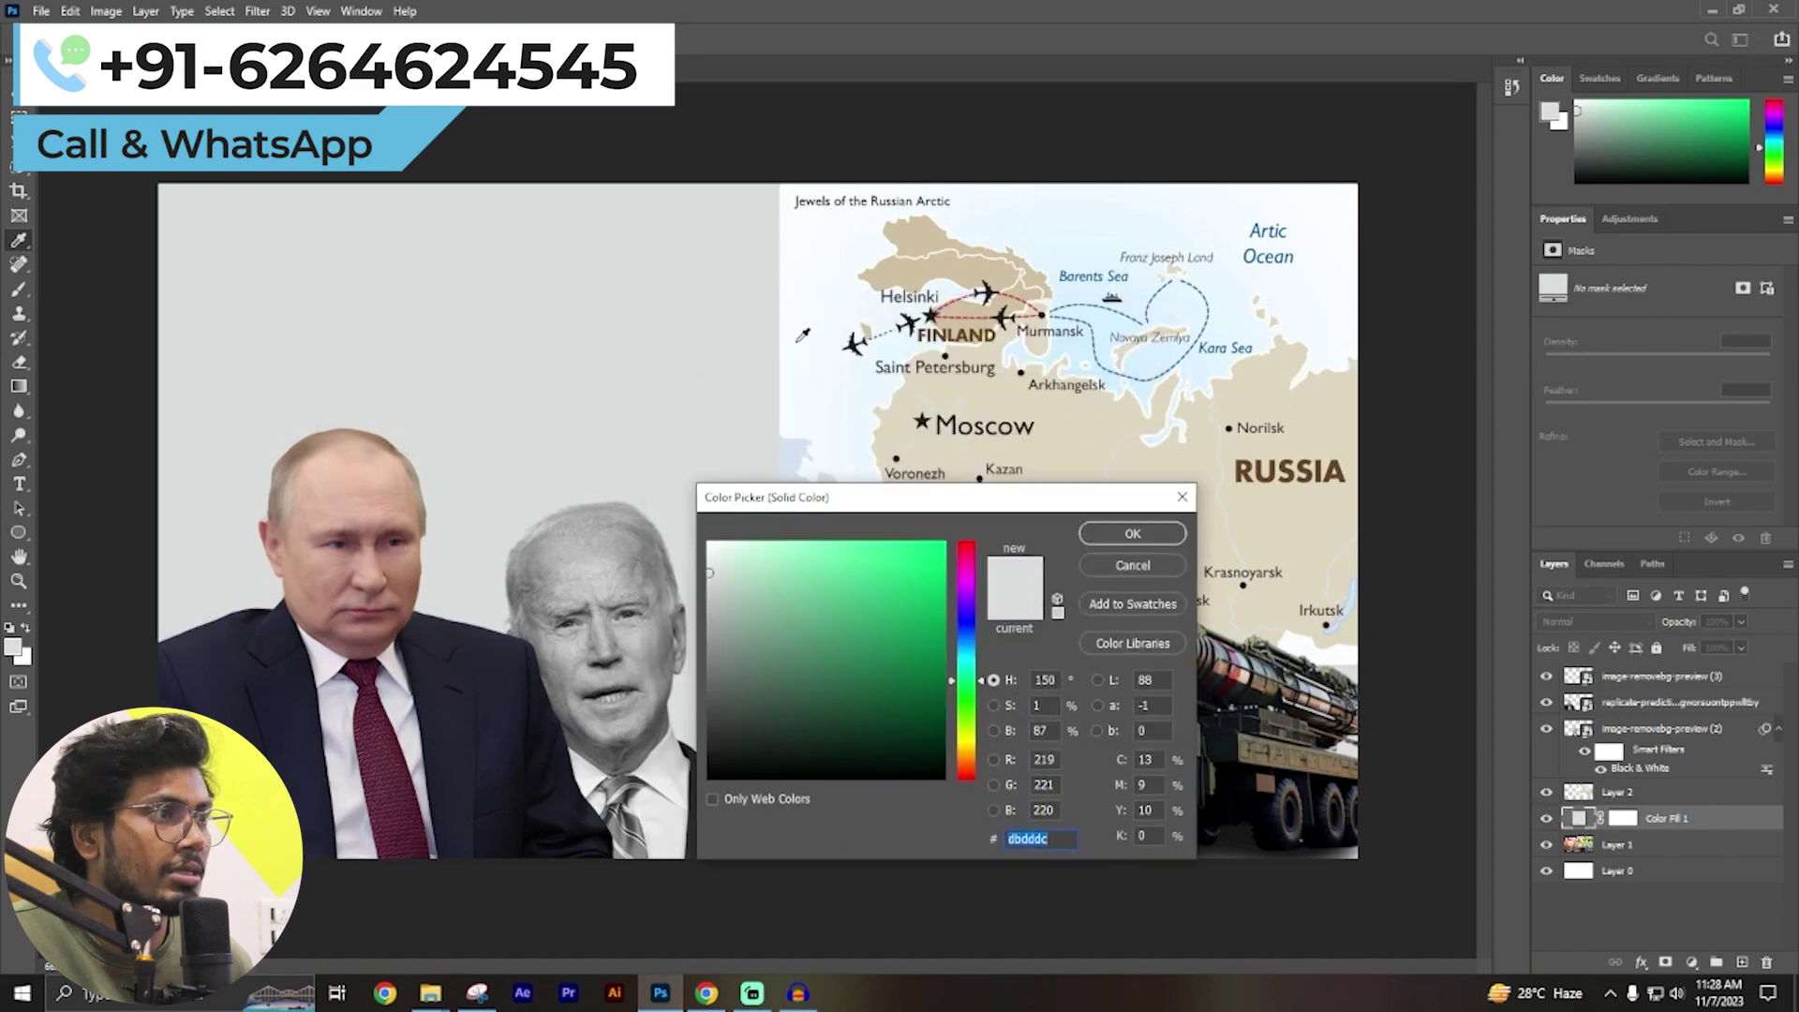
pyautogui.click(797, 339)
pyautogui.click(1133, 534)
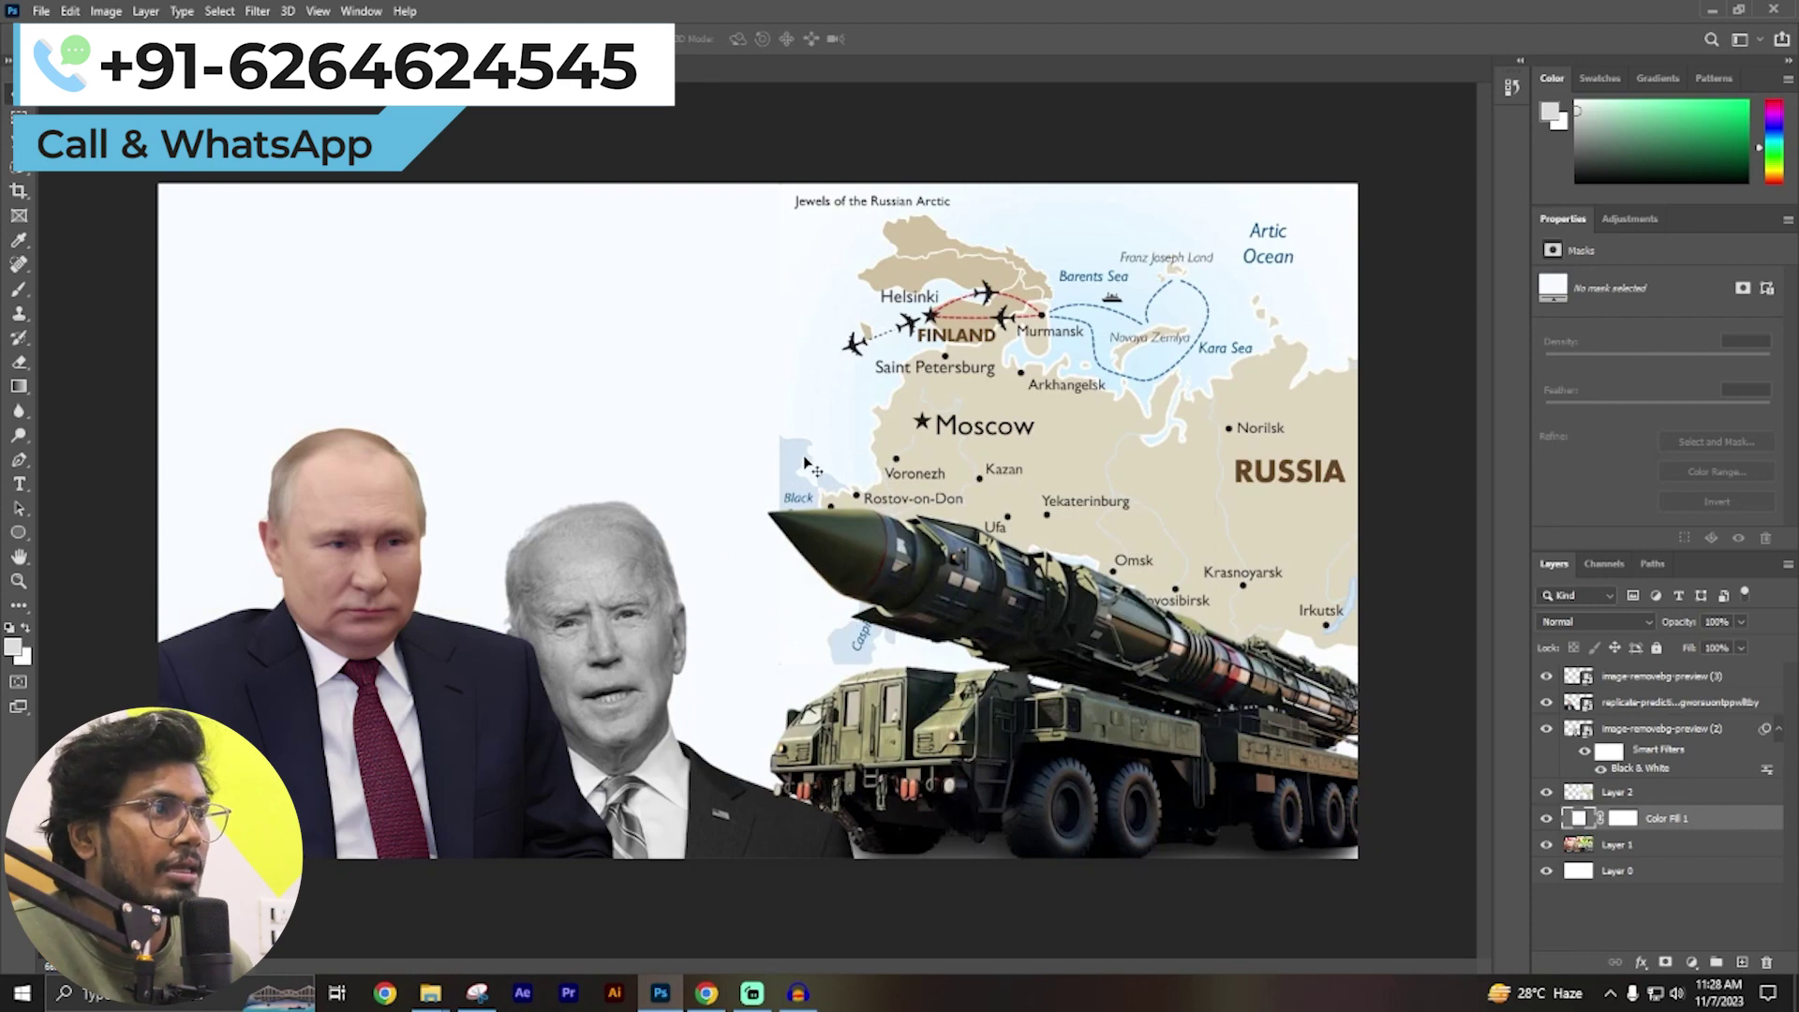
pyautogui.click(931, 440)
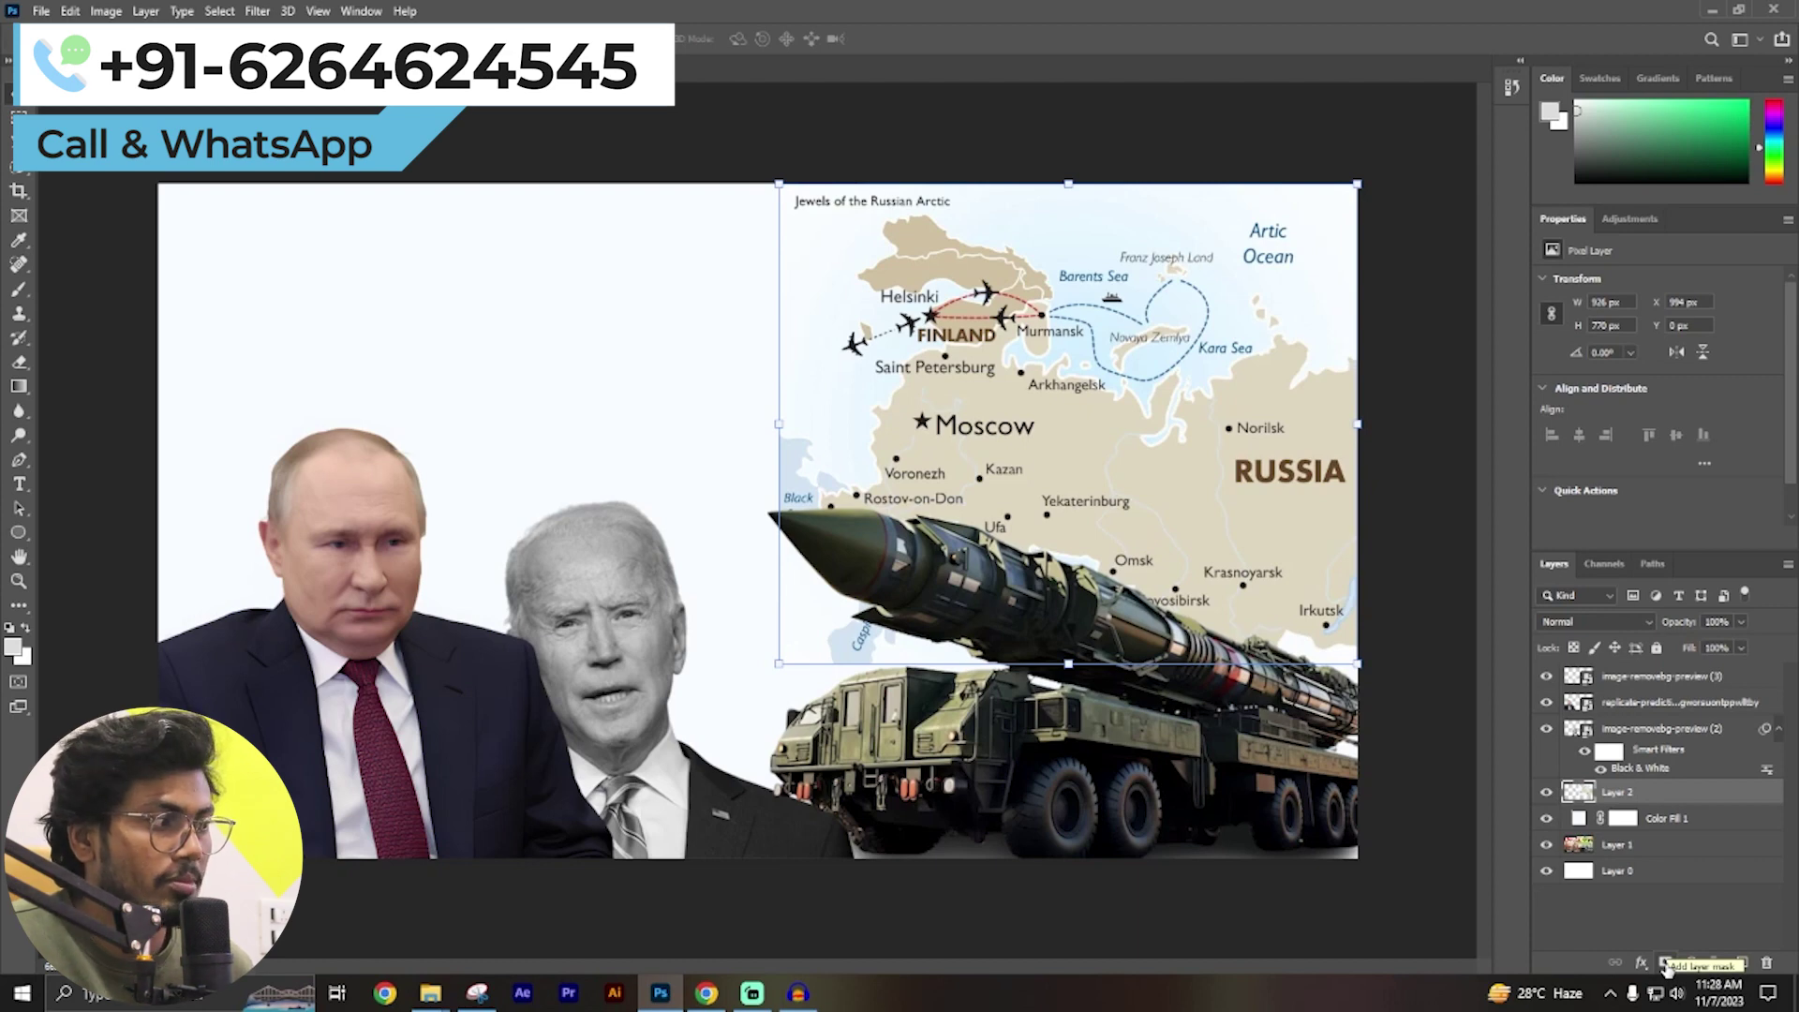
# Add a layer mask to the map and set up a 97 px soft brush.
pyautogui.click(1666, 965)
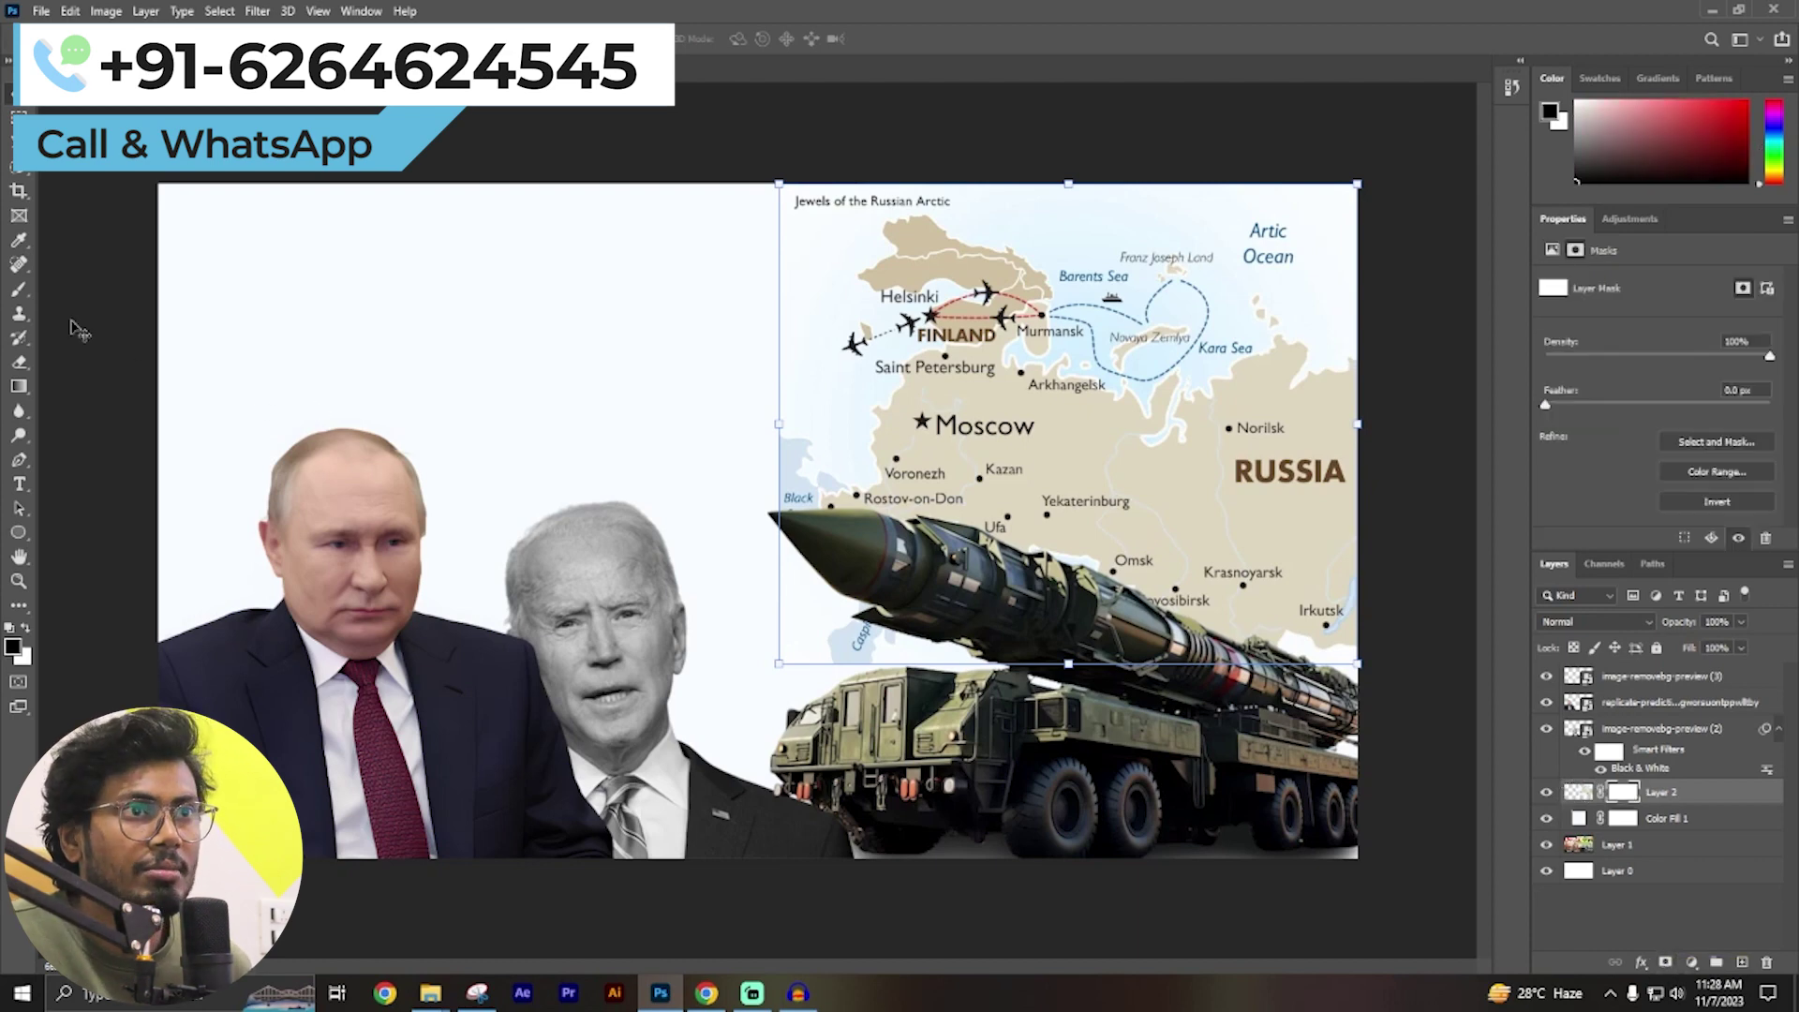
pyautogui.click(19, 290)
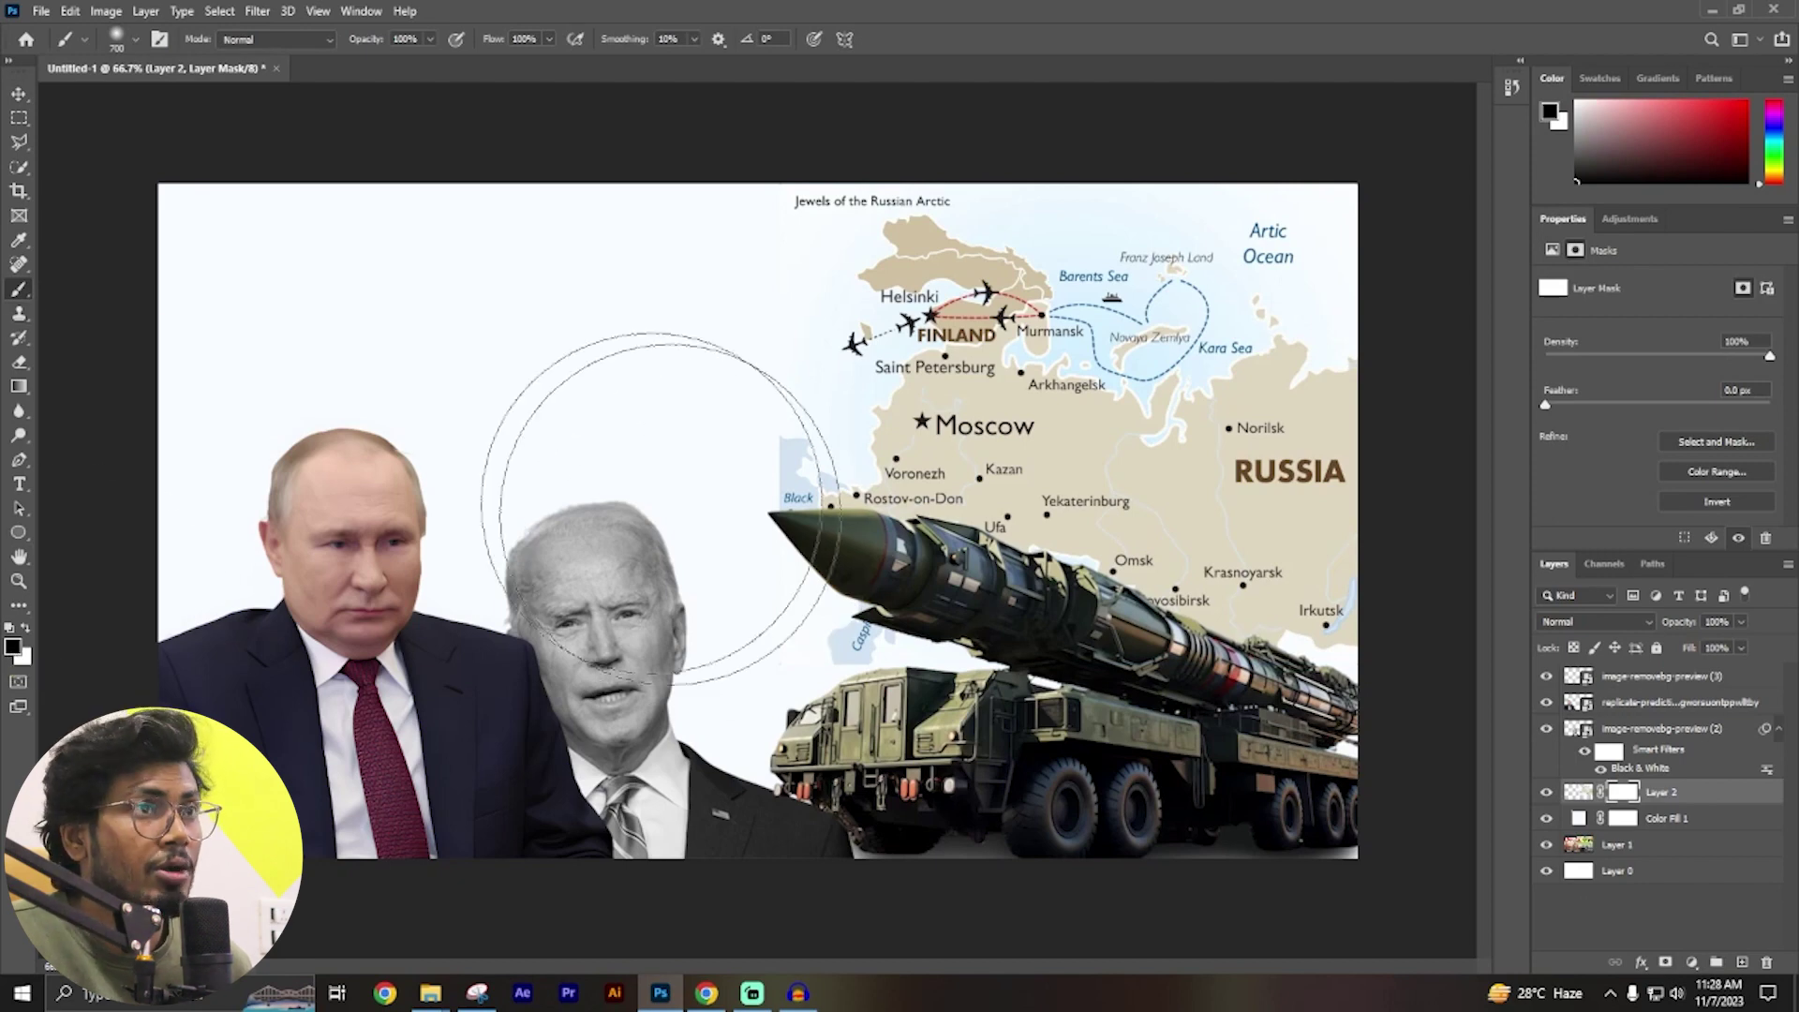
pyautogui.click(119, 40)
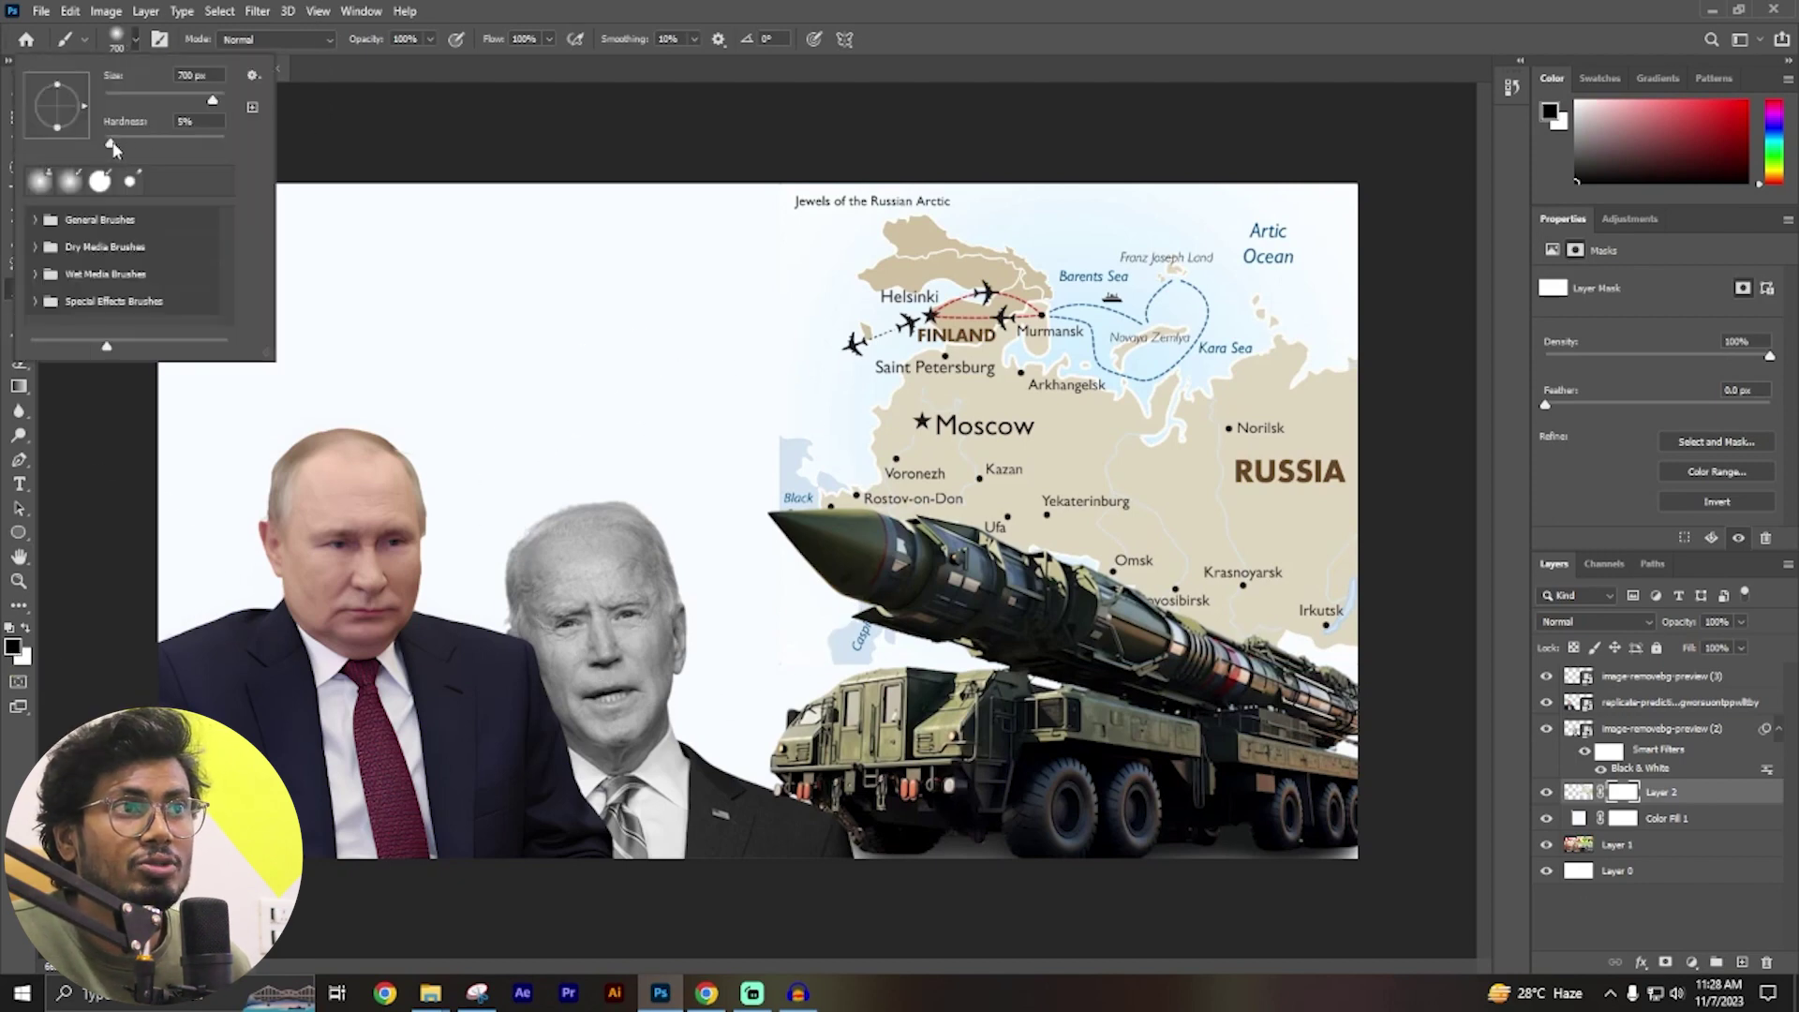
pyautogui.moveTo(208, 101); pyautogui.dragTo(171, 107)
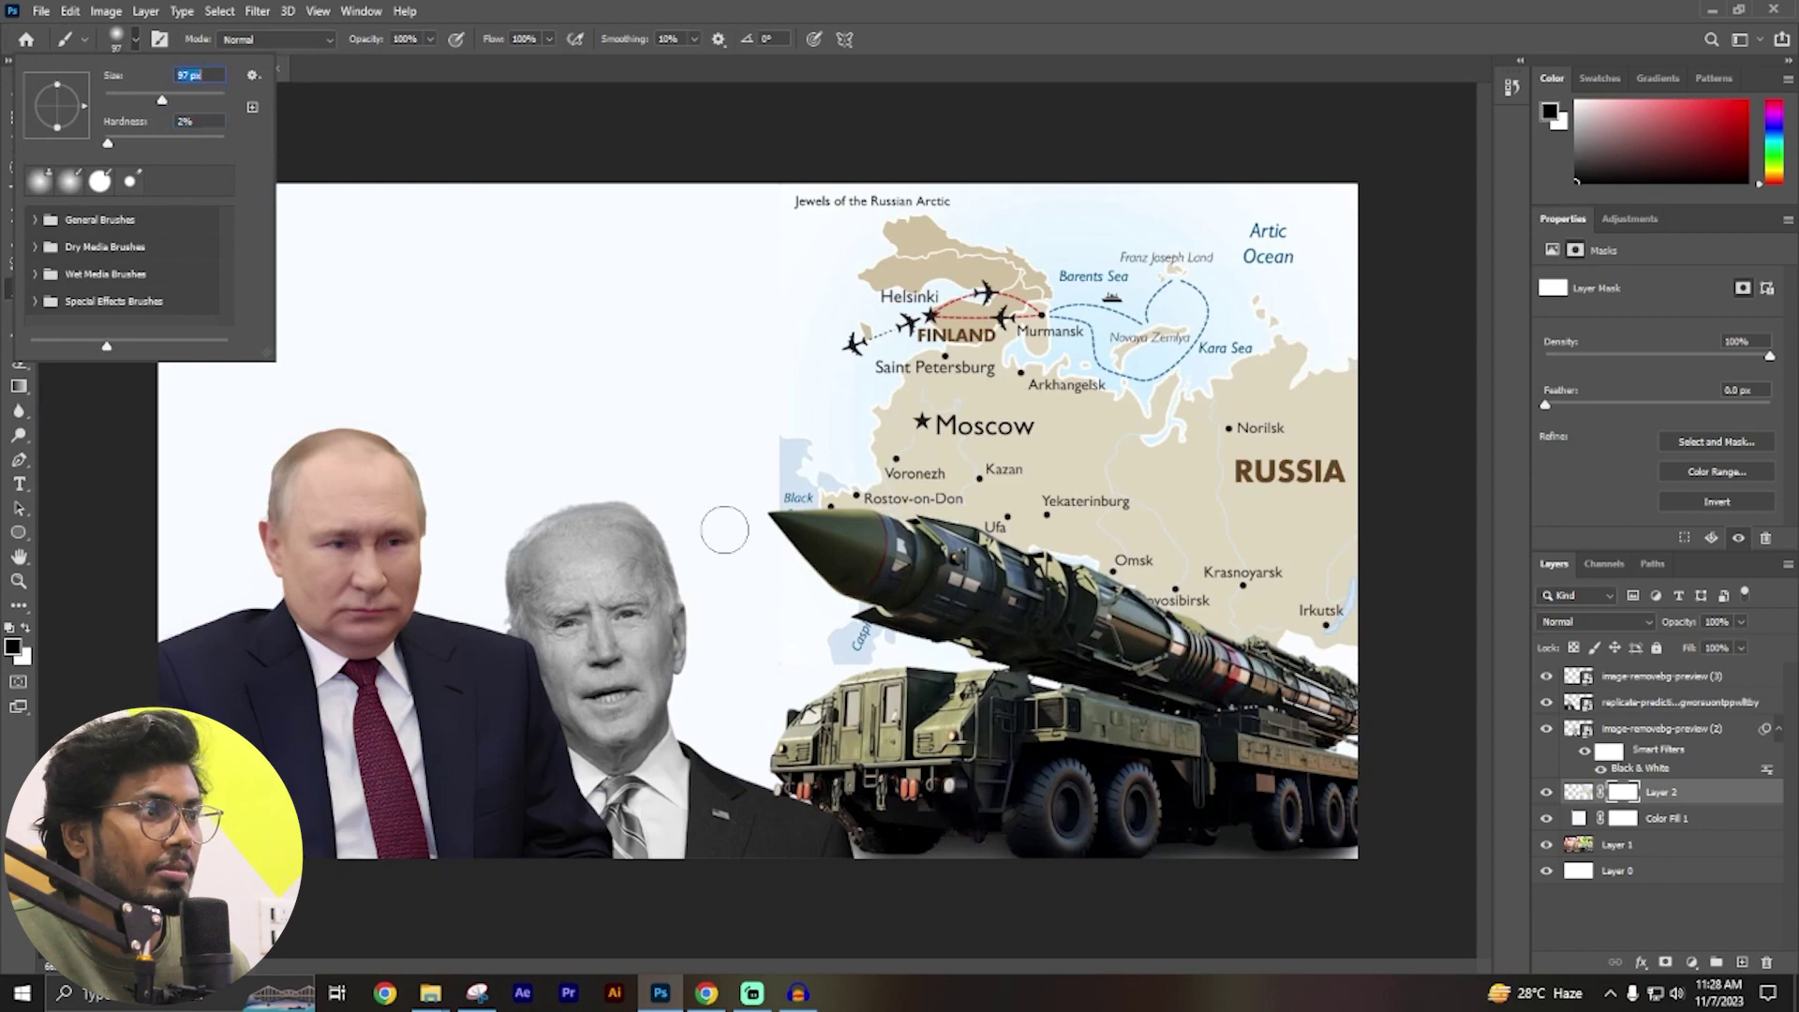
pyautogui.press('Return')
# Paint out the Black Sea label, the map edge near the missile, and the Arctic caption.
pyautogui.moveTo(778, 448); pyautogui.dragTo(815, 501)
pyautogui.moveTo(806, 637)
pyautogui.mouseDown()
pyautogui.moveTo(862, 660)
pyautogui.moveTo(860, 637)
pyautogui.mouseUp()
pyautogui.moveTo(768, 199)
pyautogui.mouseDown()
pyautogui.moveTo(965, 185)
pyautogui.moveTo(864, 188)
pyautogui.moveTo(888, 173)
pyautogui.mouseUp()
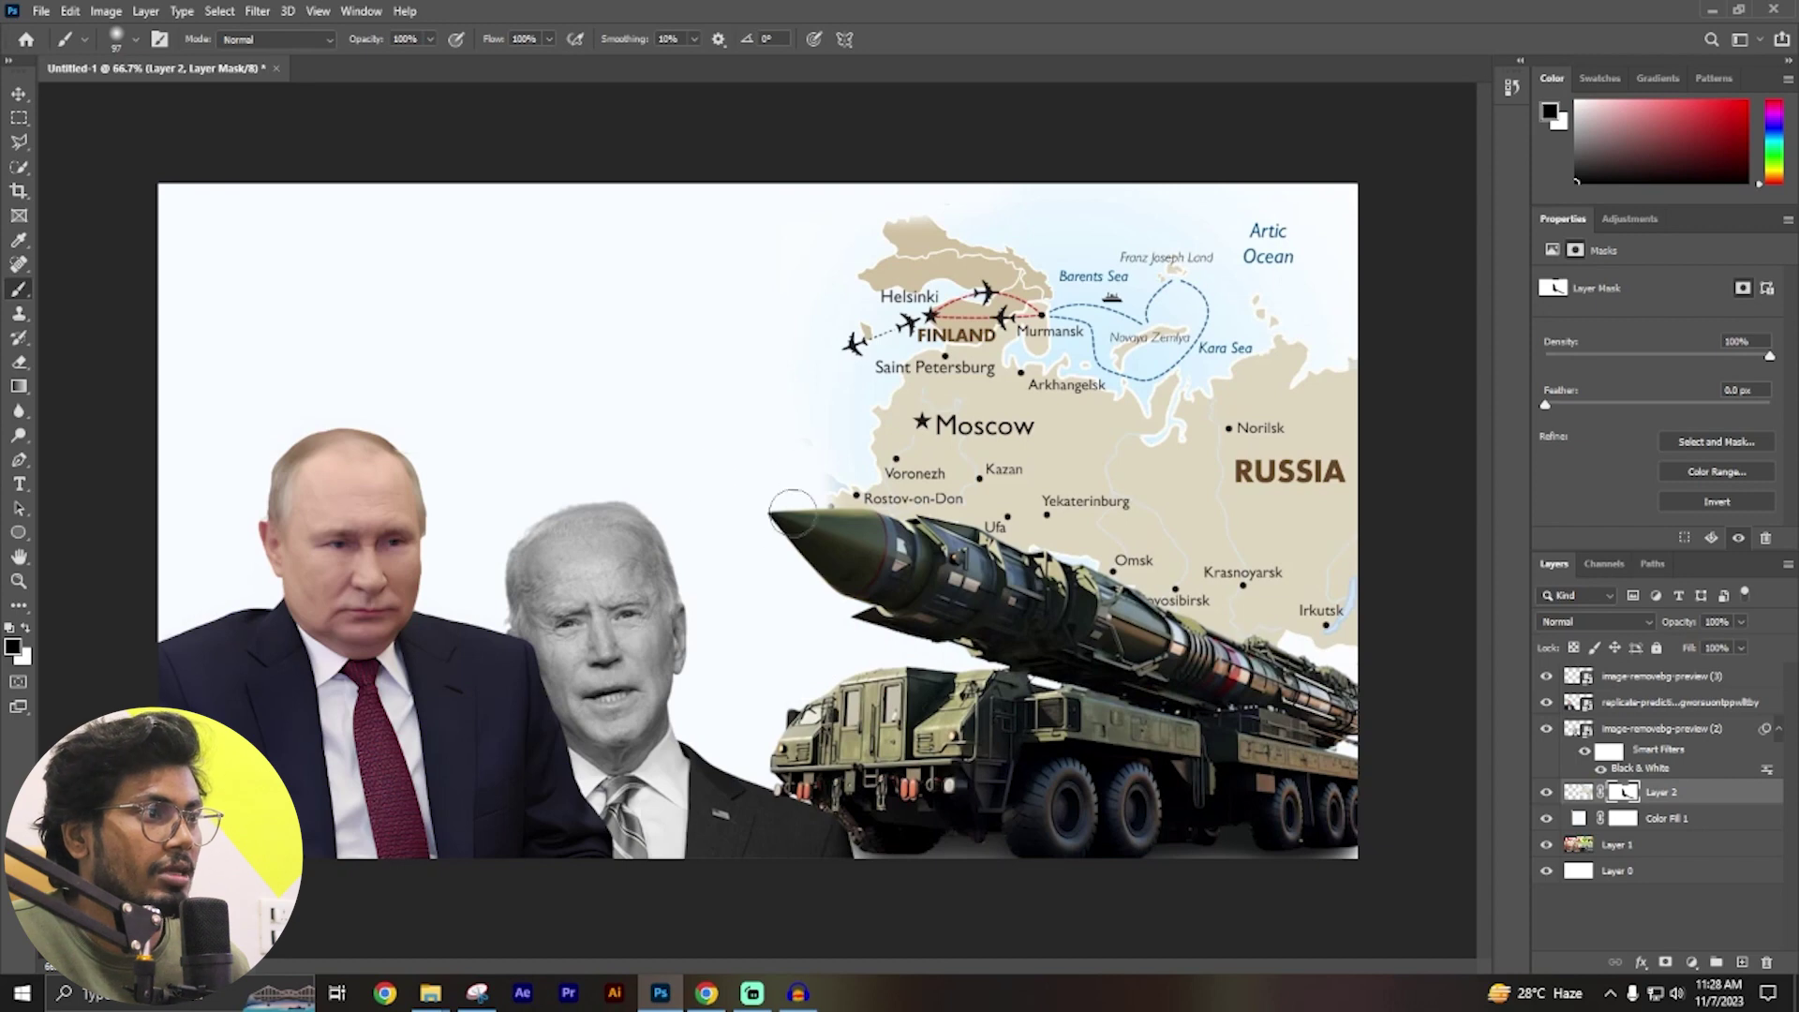
pyautogui.click(19, 93)
pyautogui.click(373, 362)
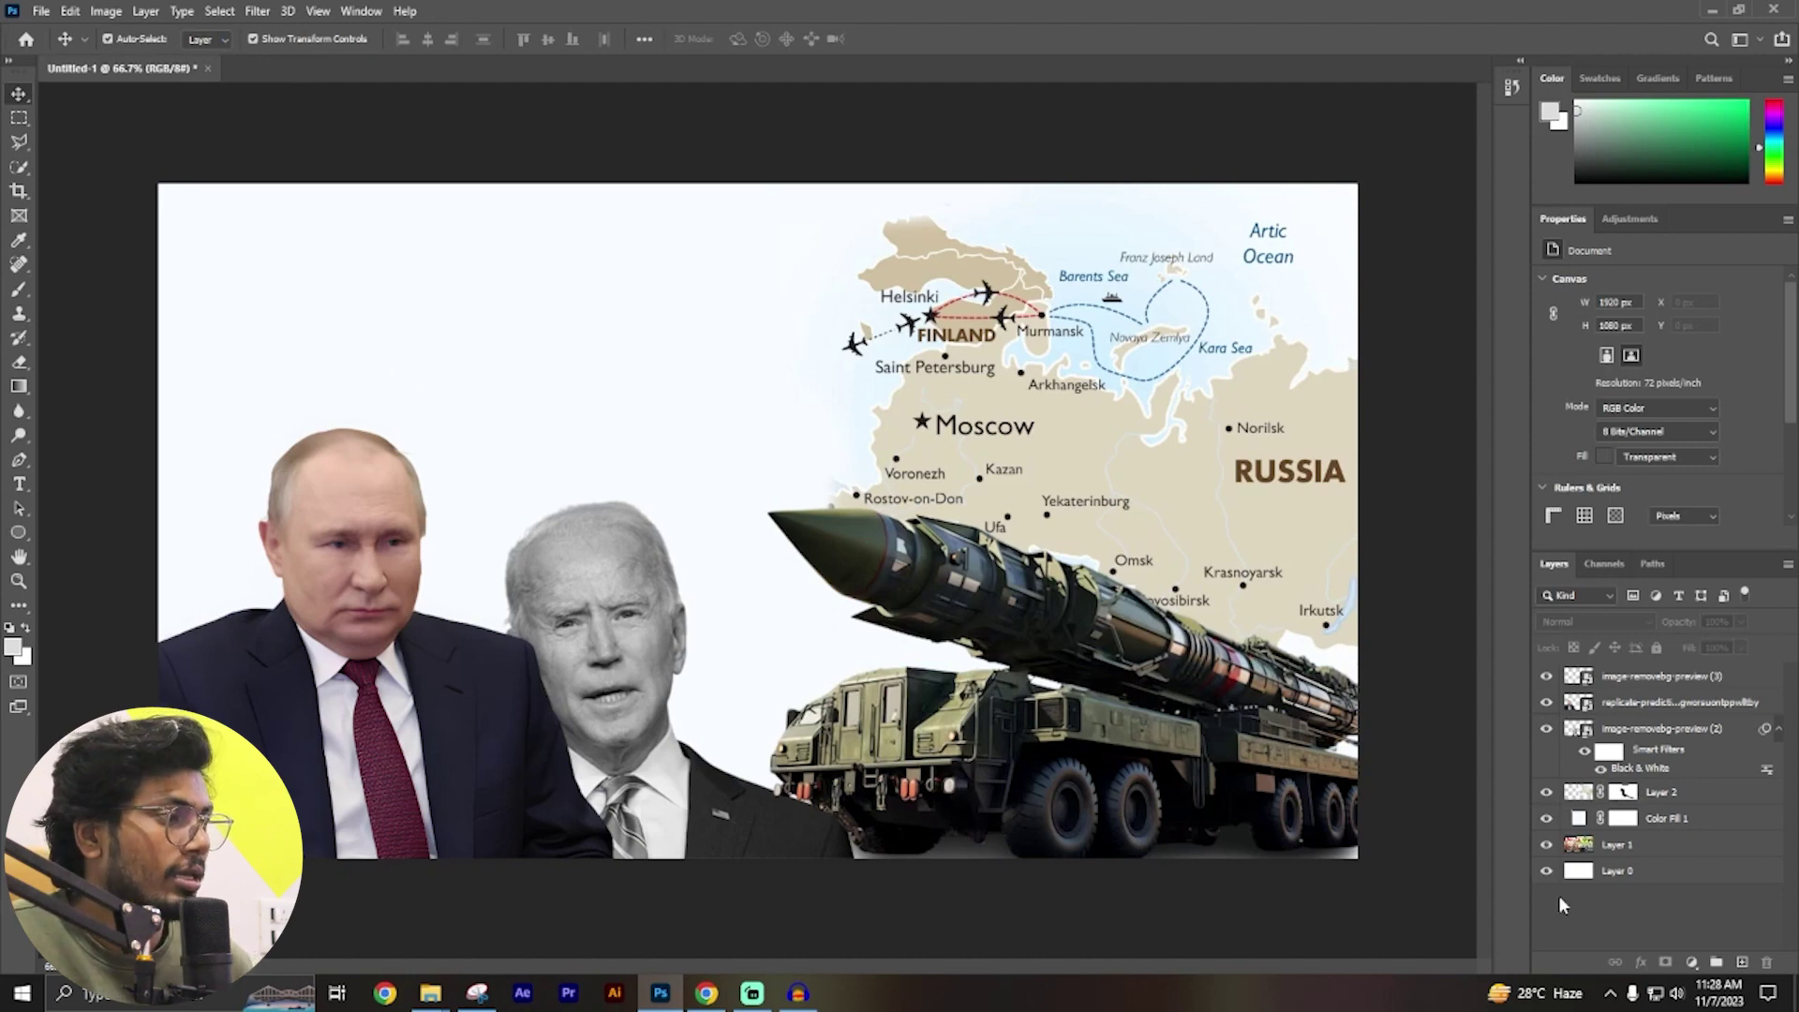
pyautogui.click(18, 386)
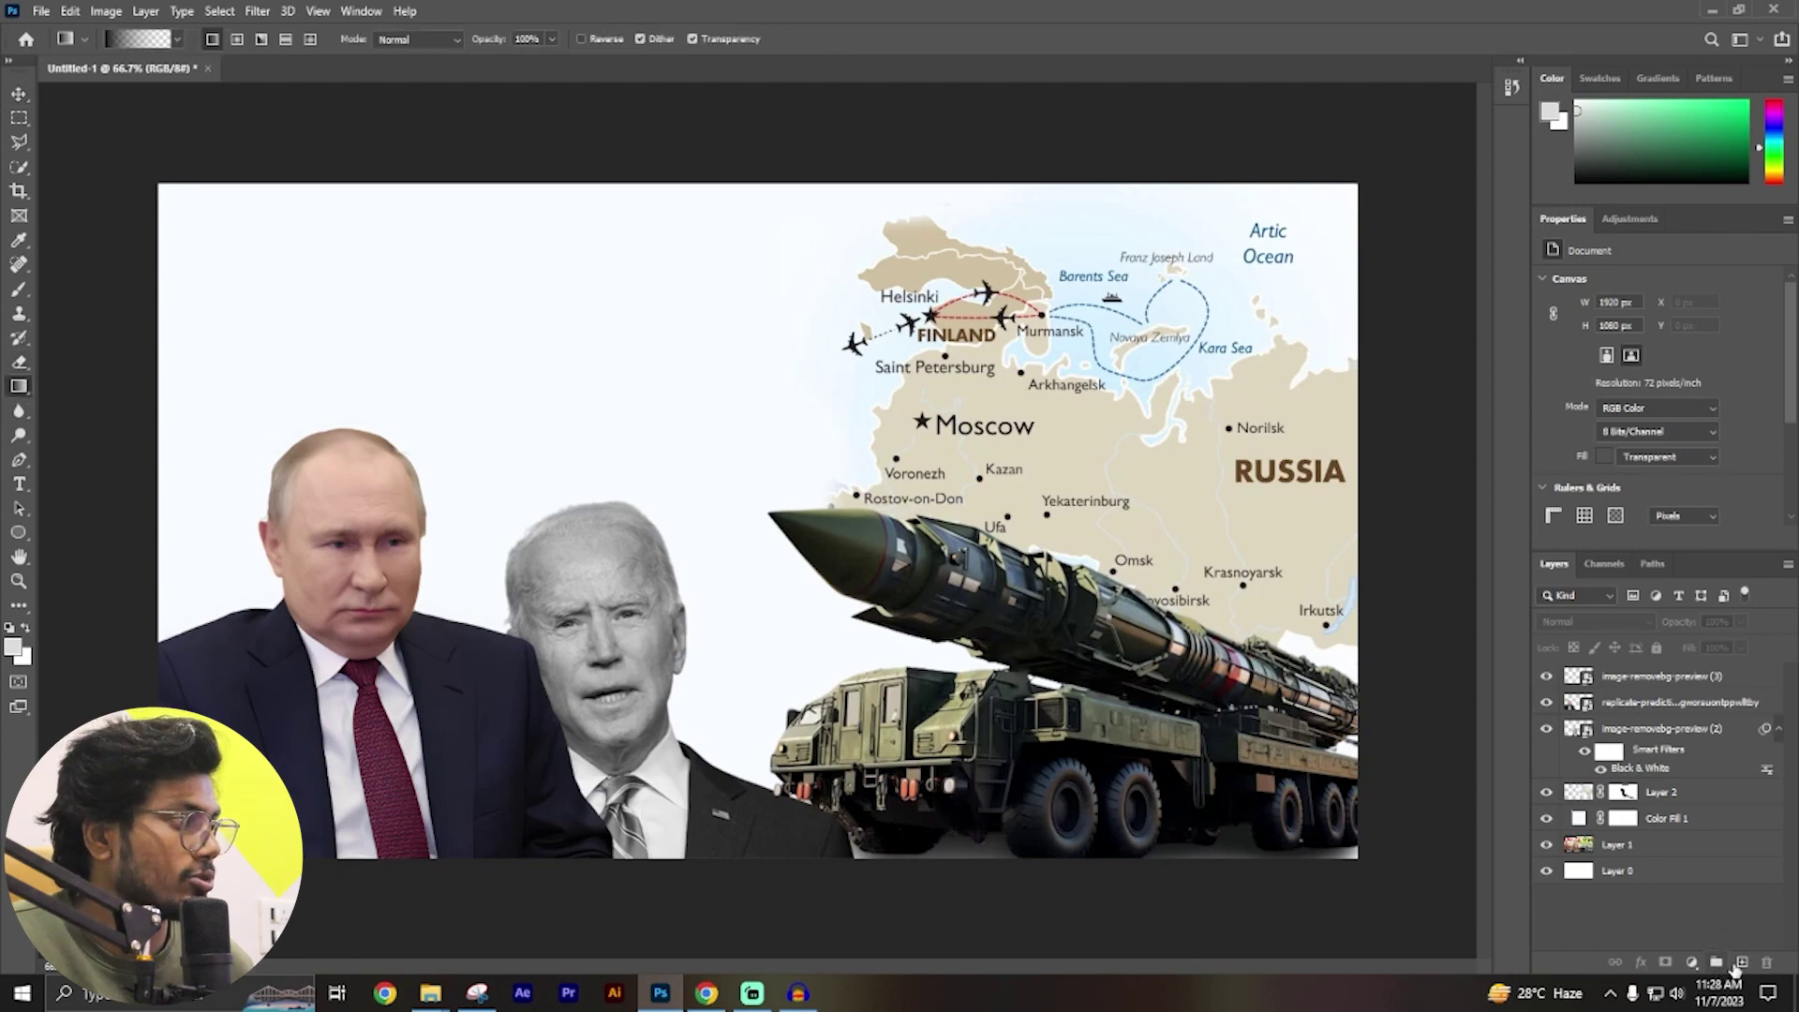
pyautogui.click(1739, 963)
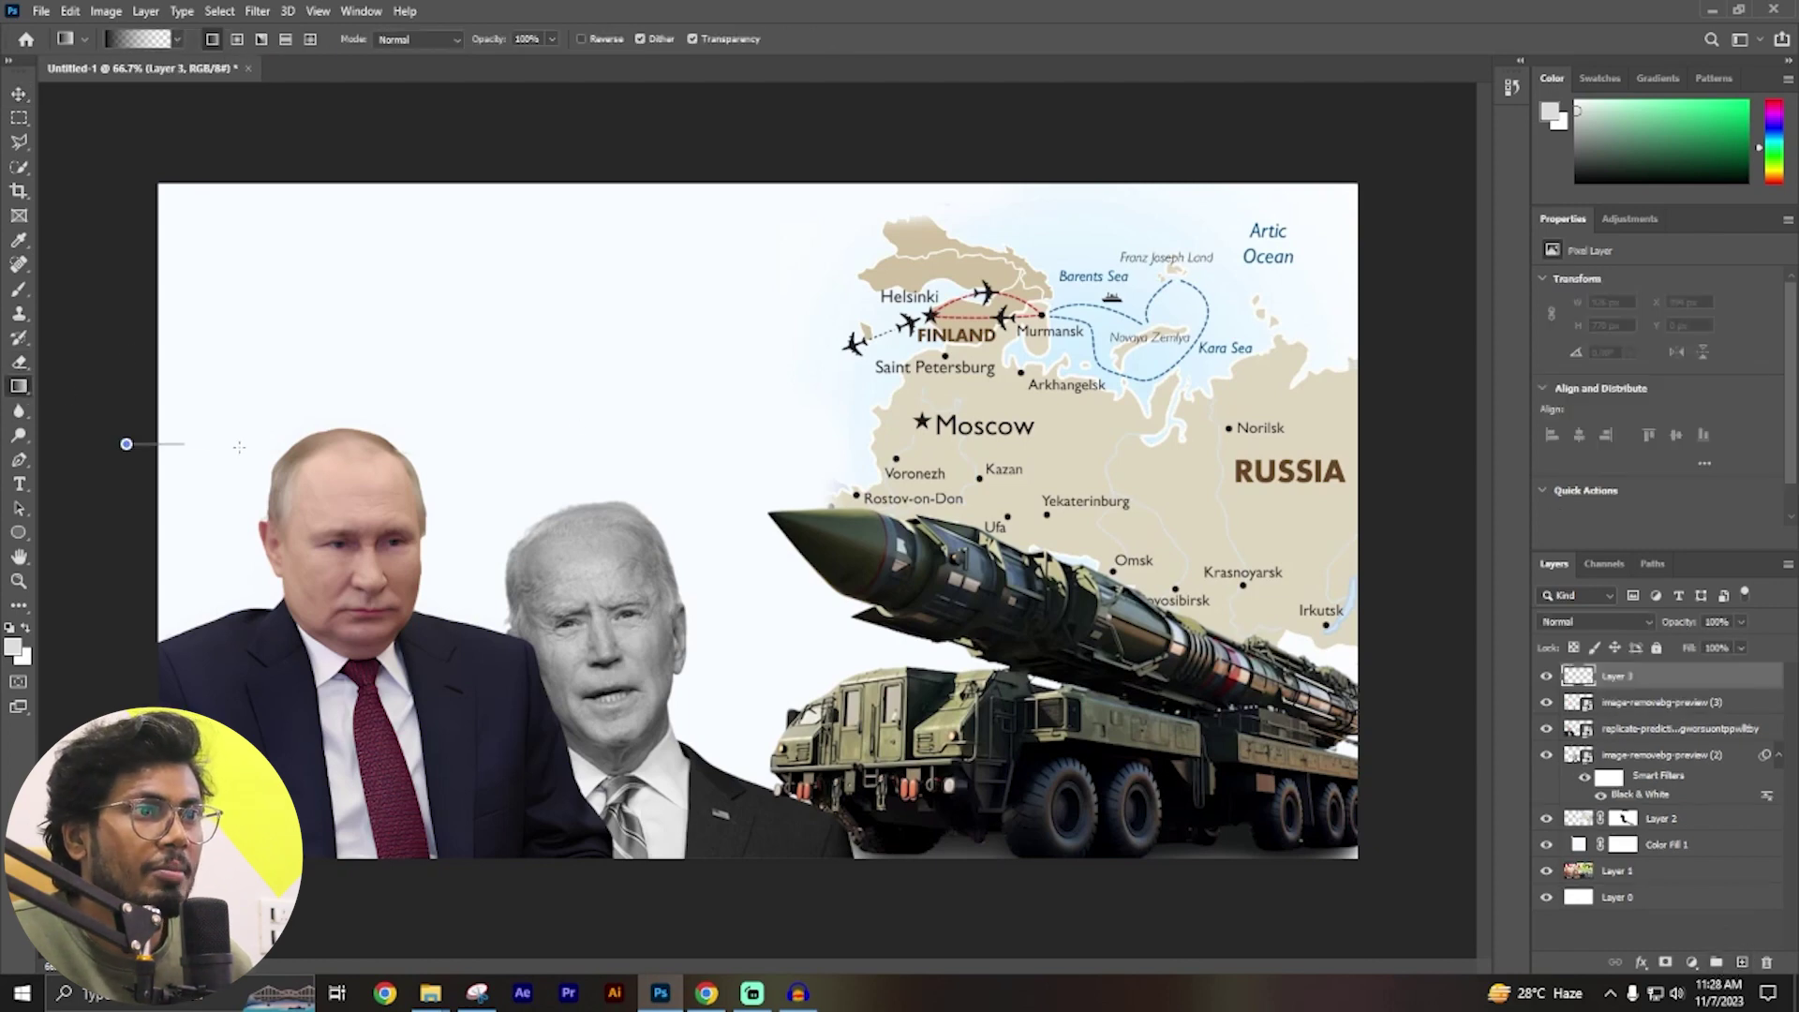
pyautogui.moveTo(126, 444); pyautogui.dragTo(592, 464)
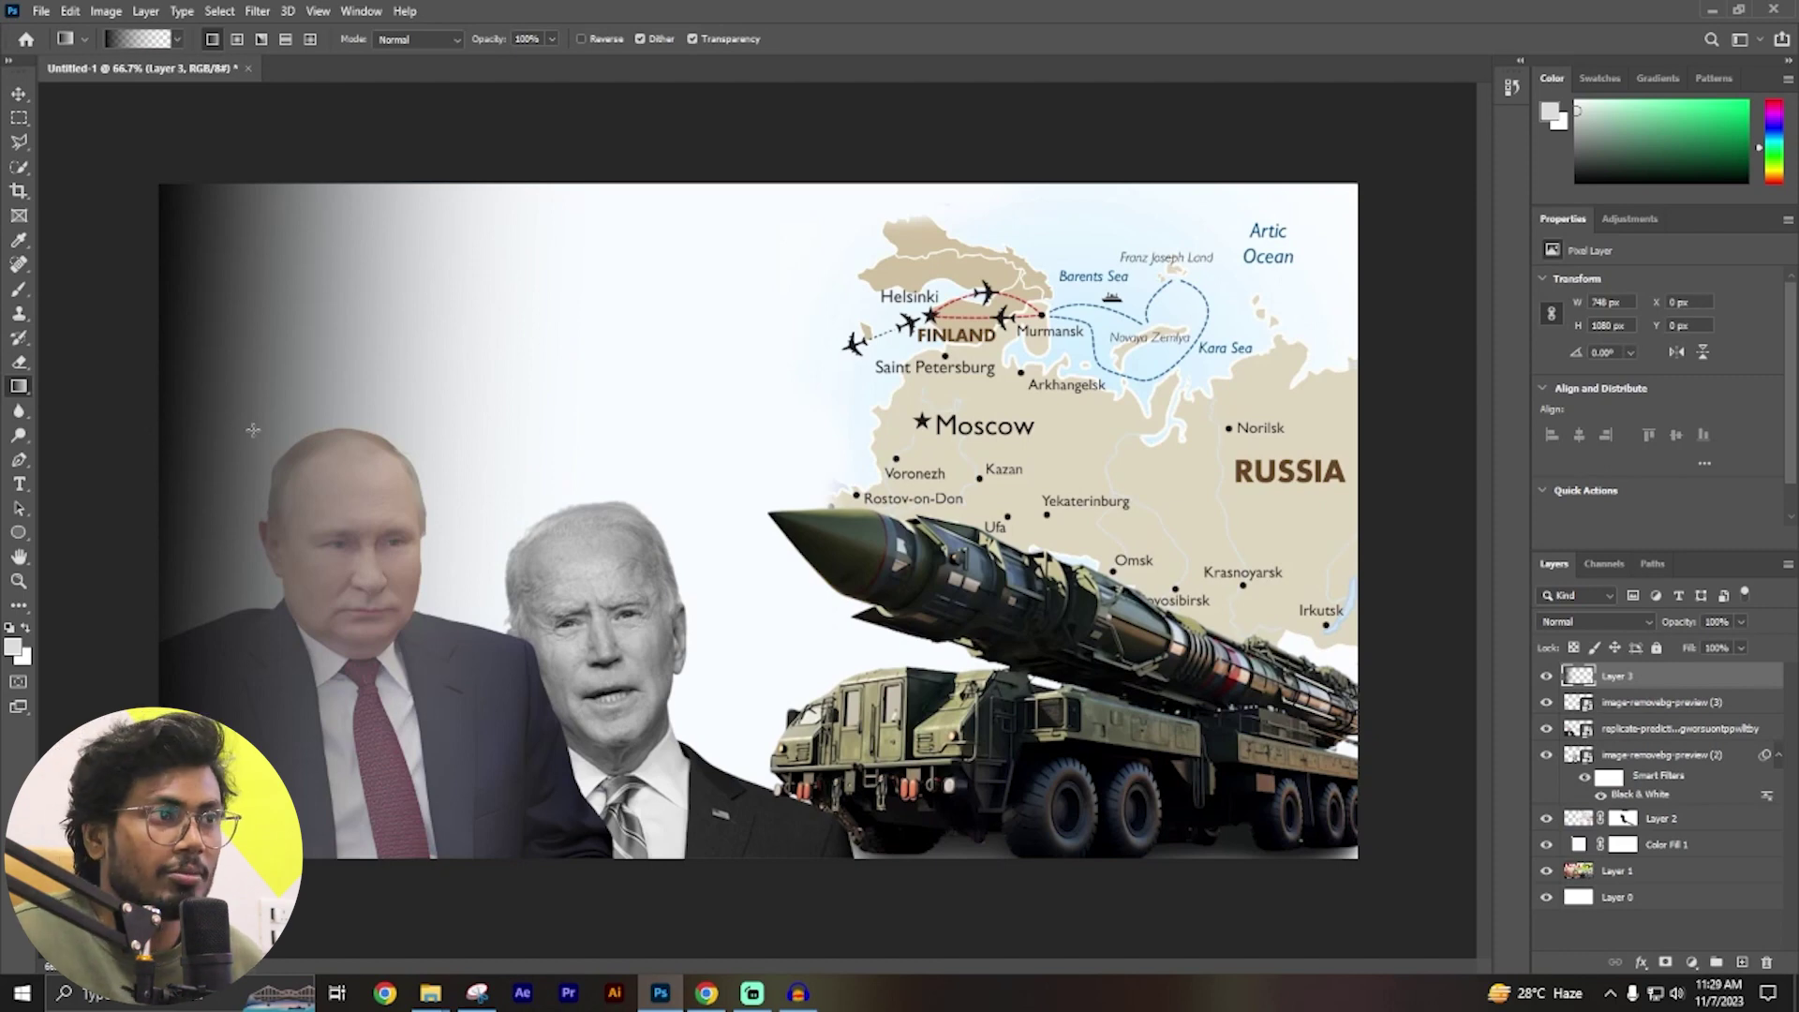
pyautogui.click(18, 98)
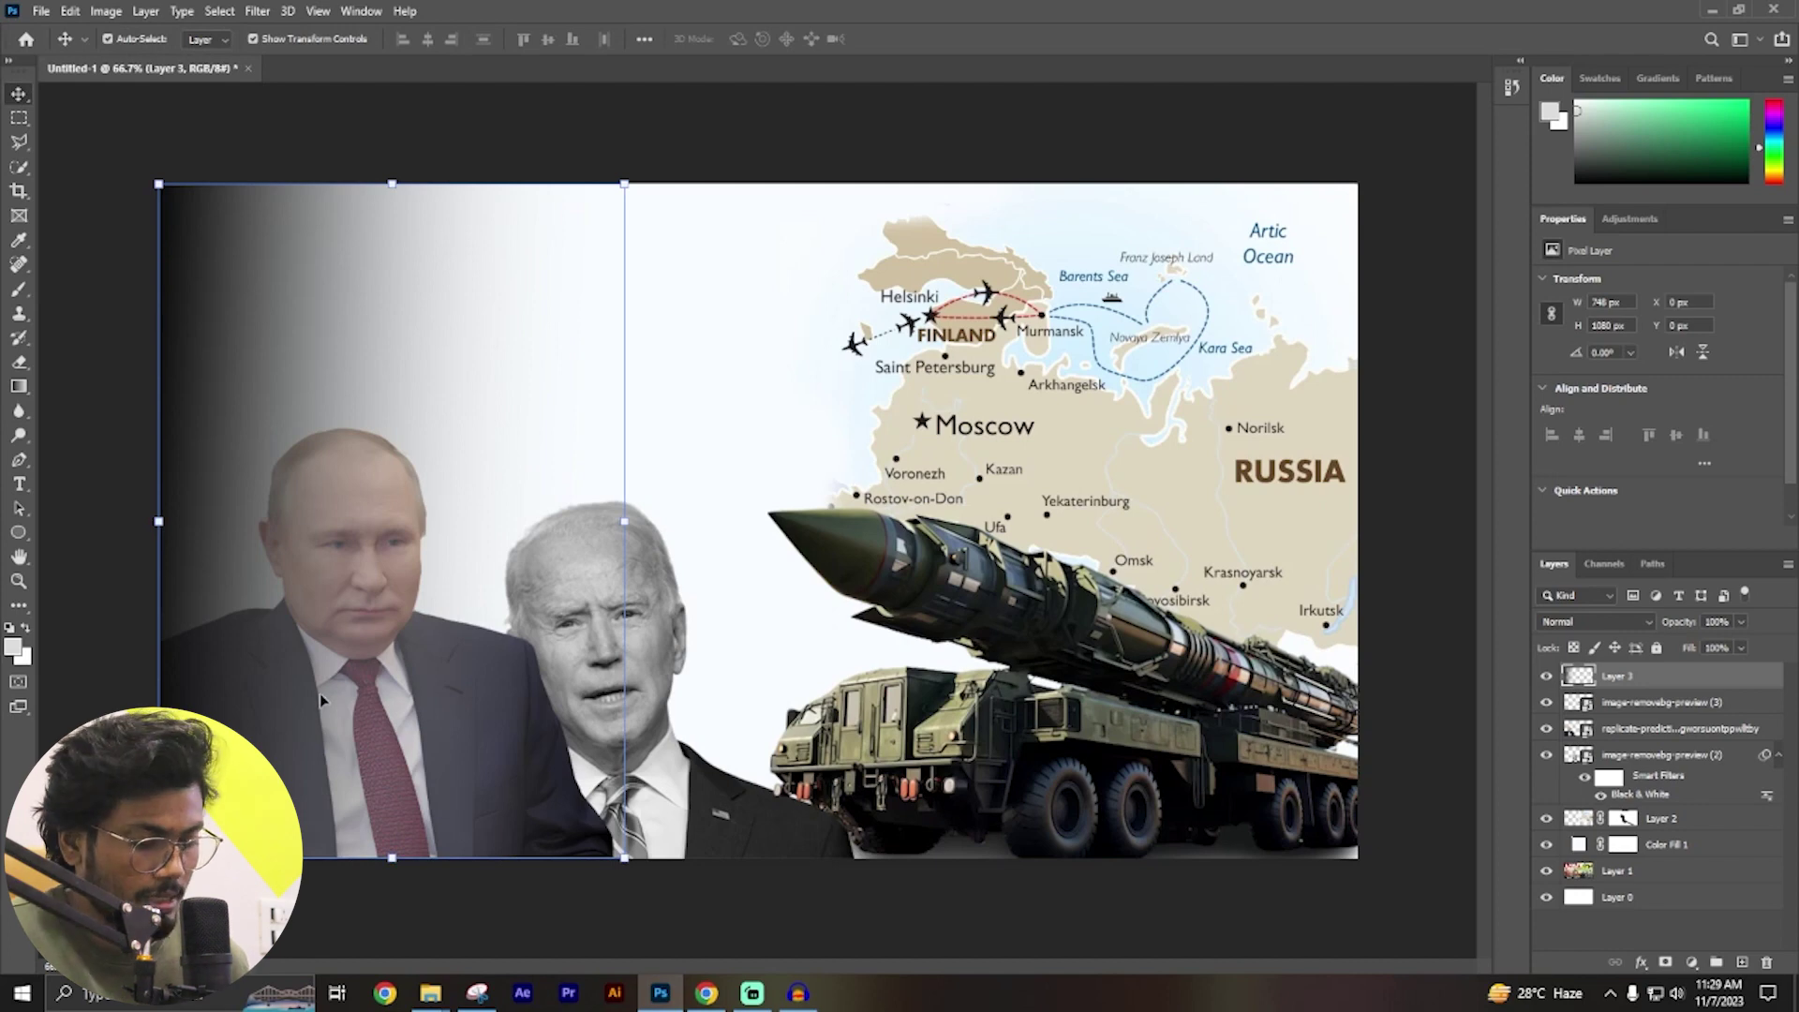
pyautogui.hotkey('ctrl', '[')
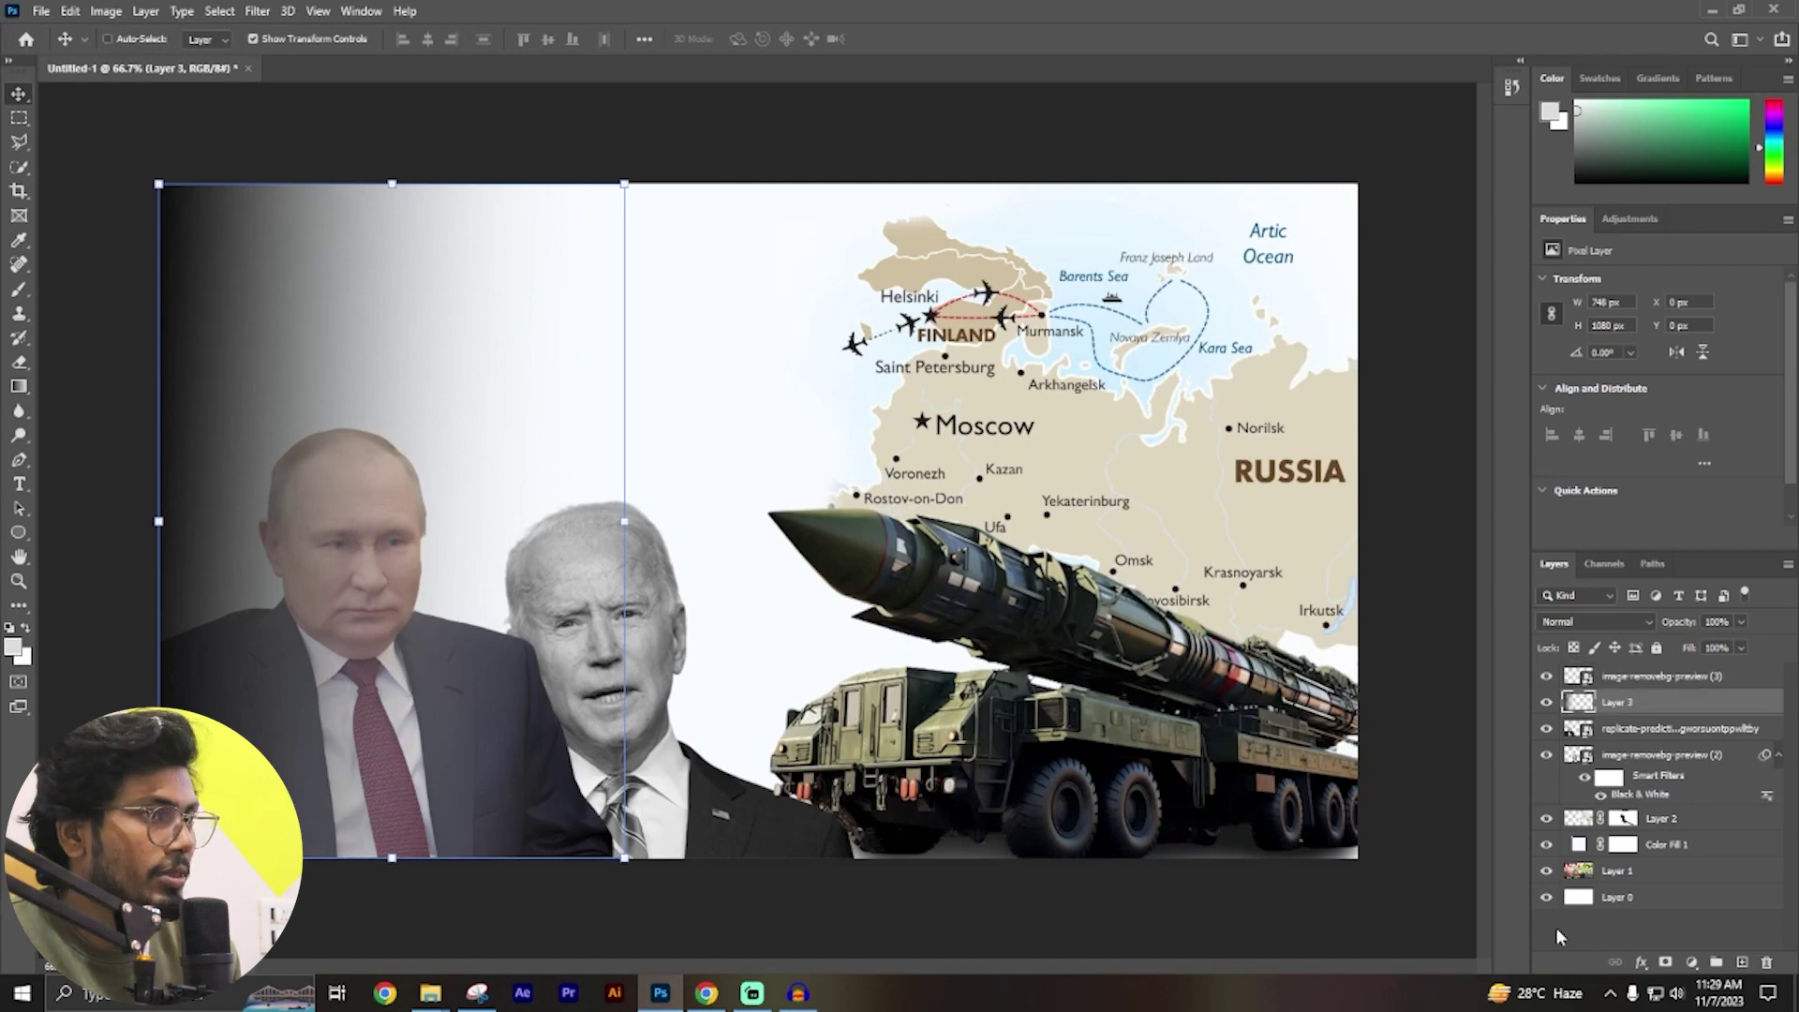
pyautogui.hotkey('ctrl', '[')
pyautogui.hotkey('ctrl', '[')
pyautogui.press('ctrl')
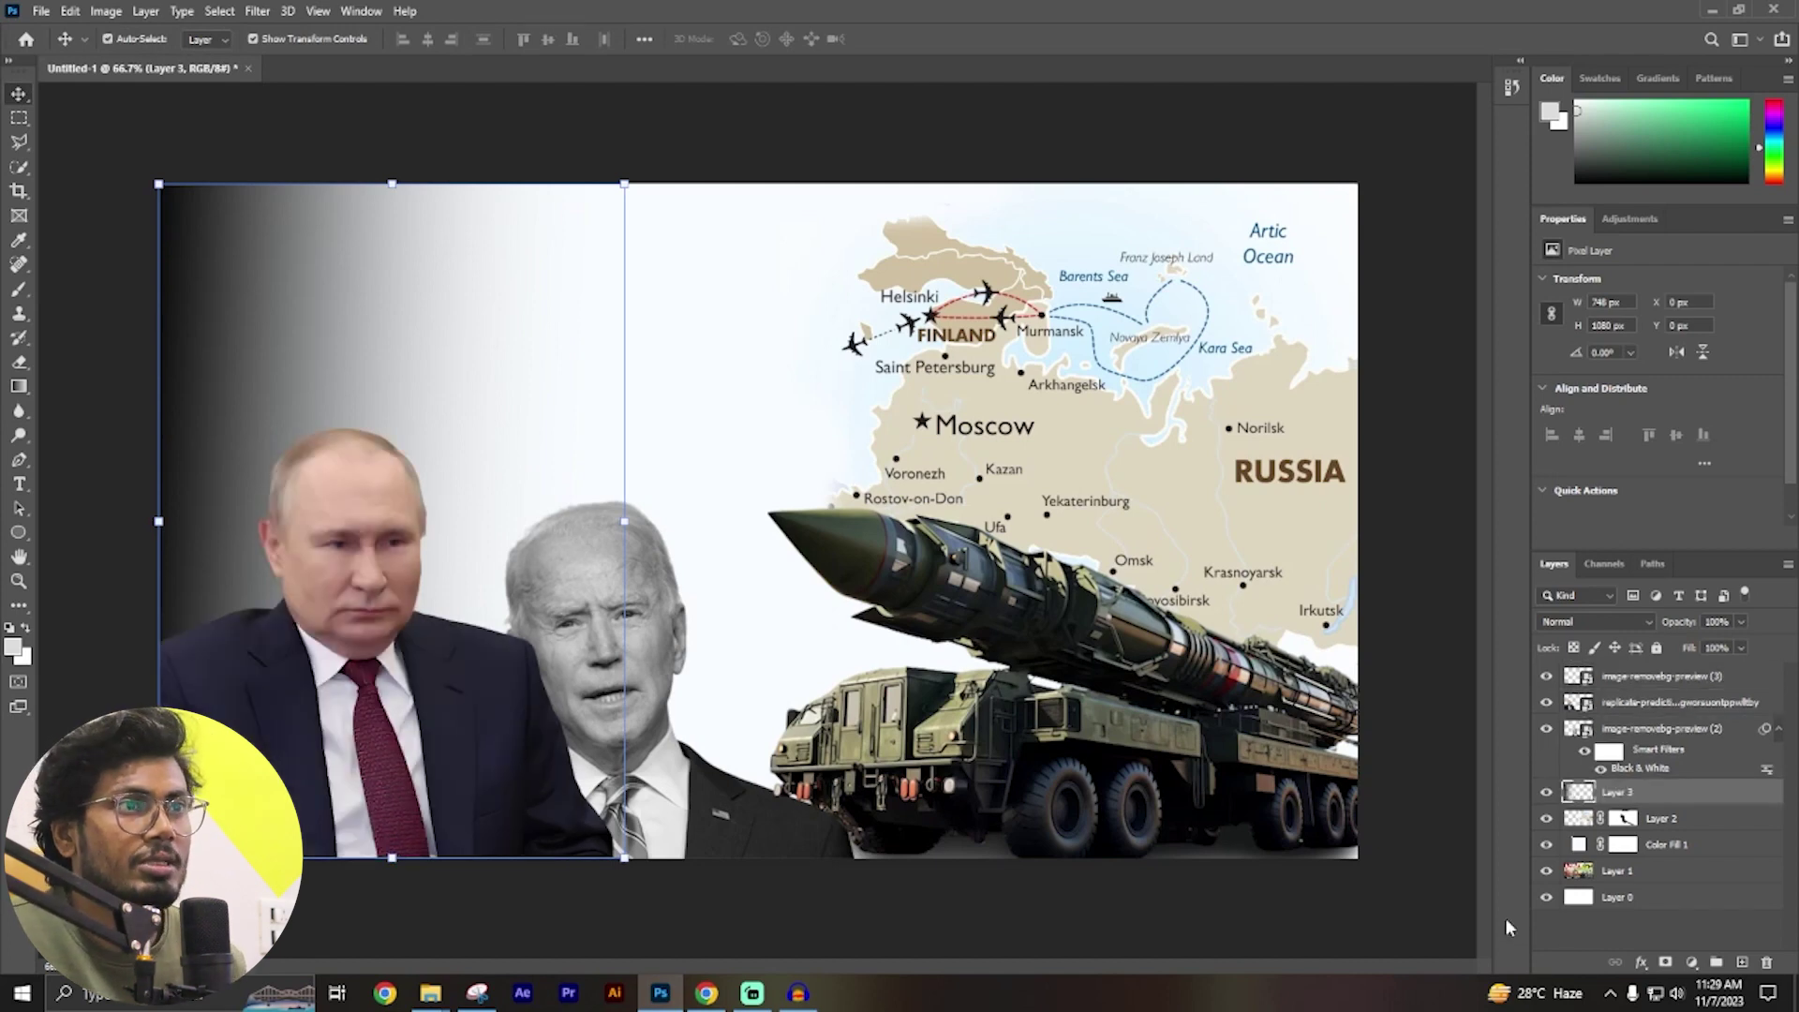
pyautogui.click(574, 116)
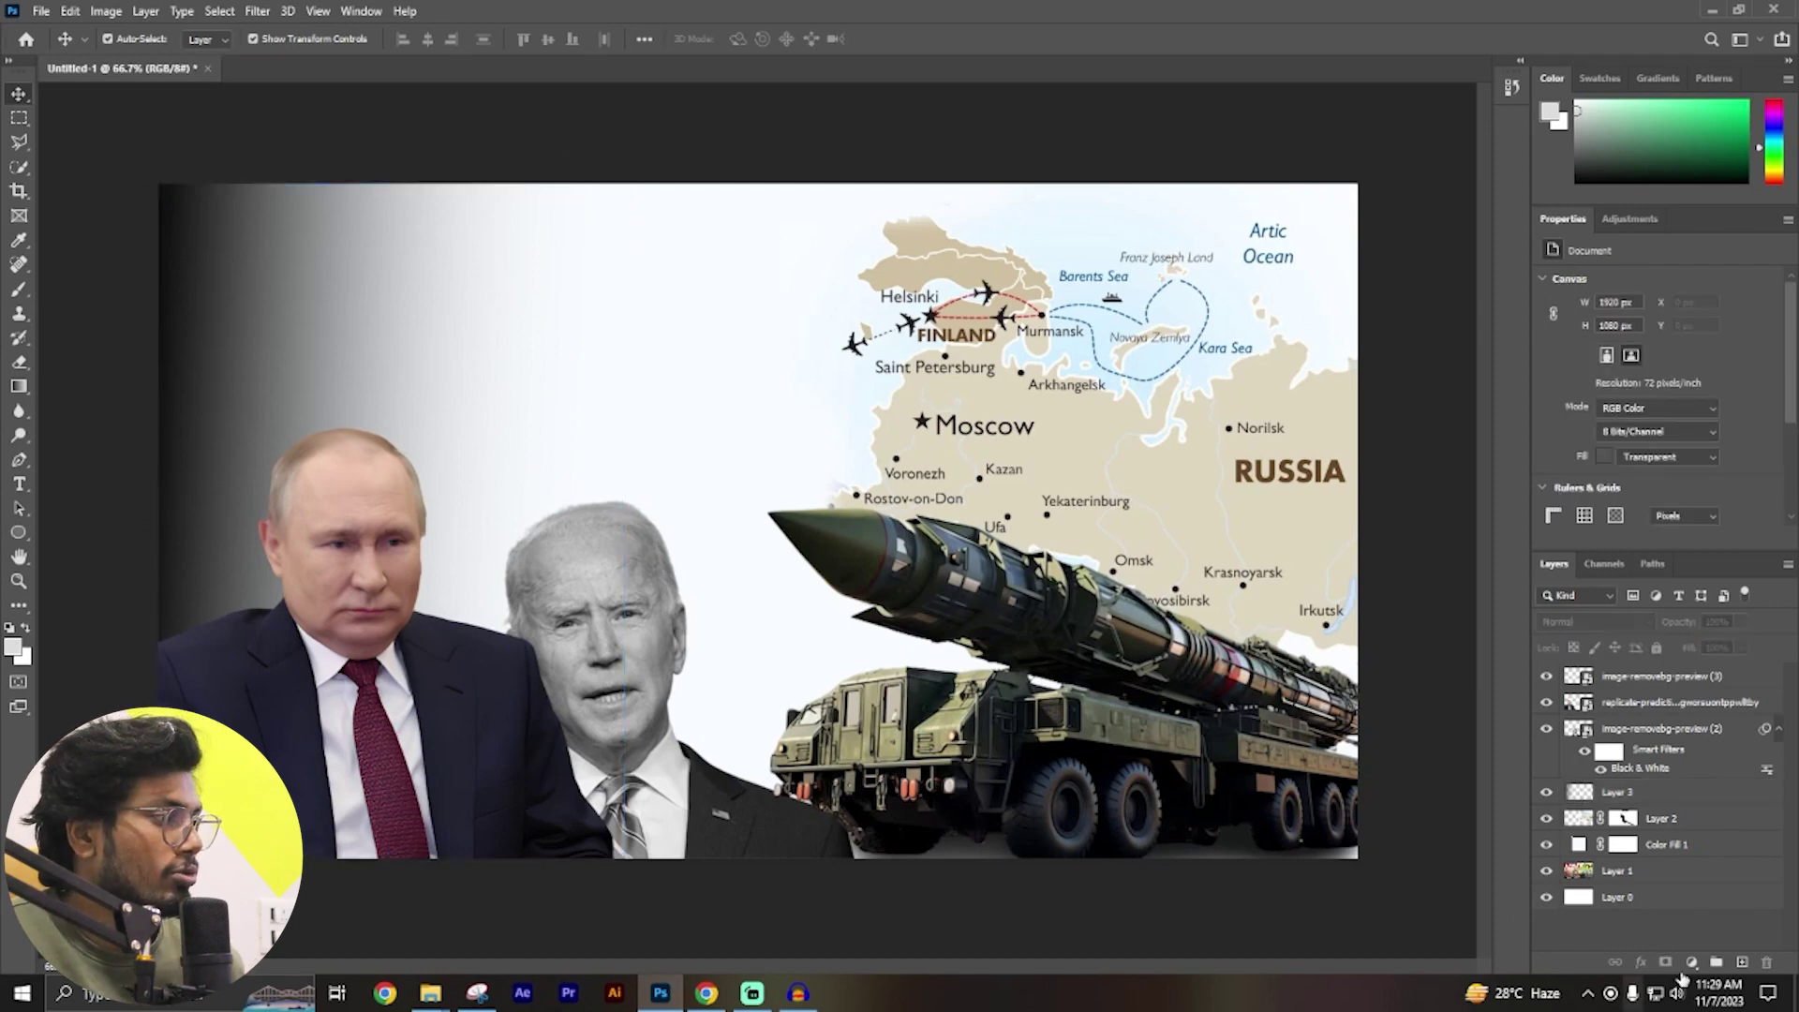
pyautogui.click(1580, 877)
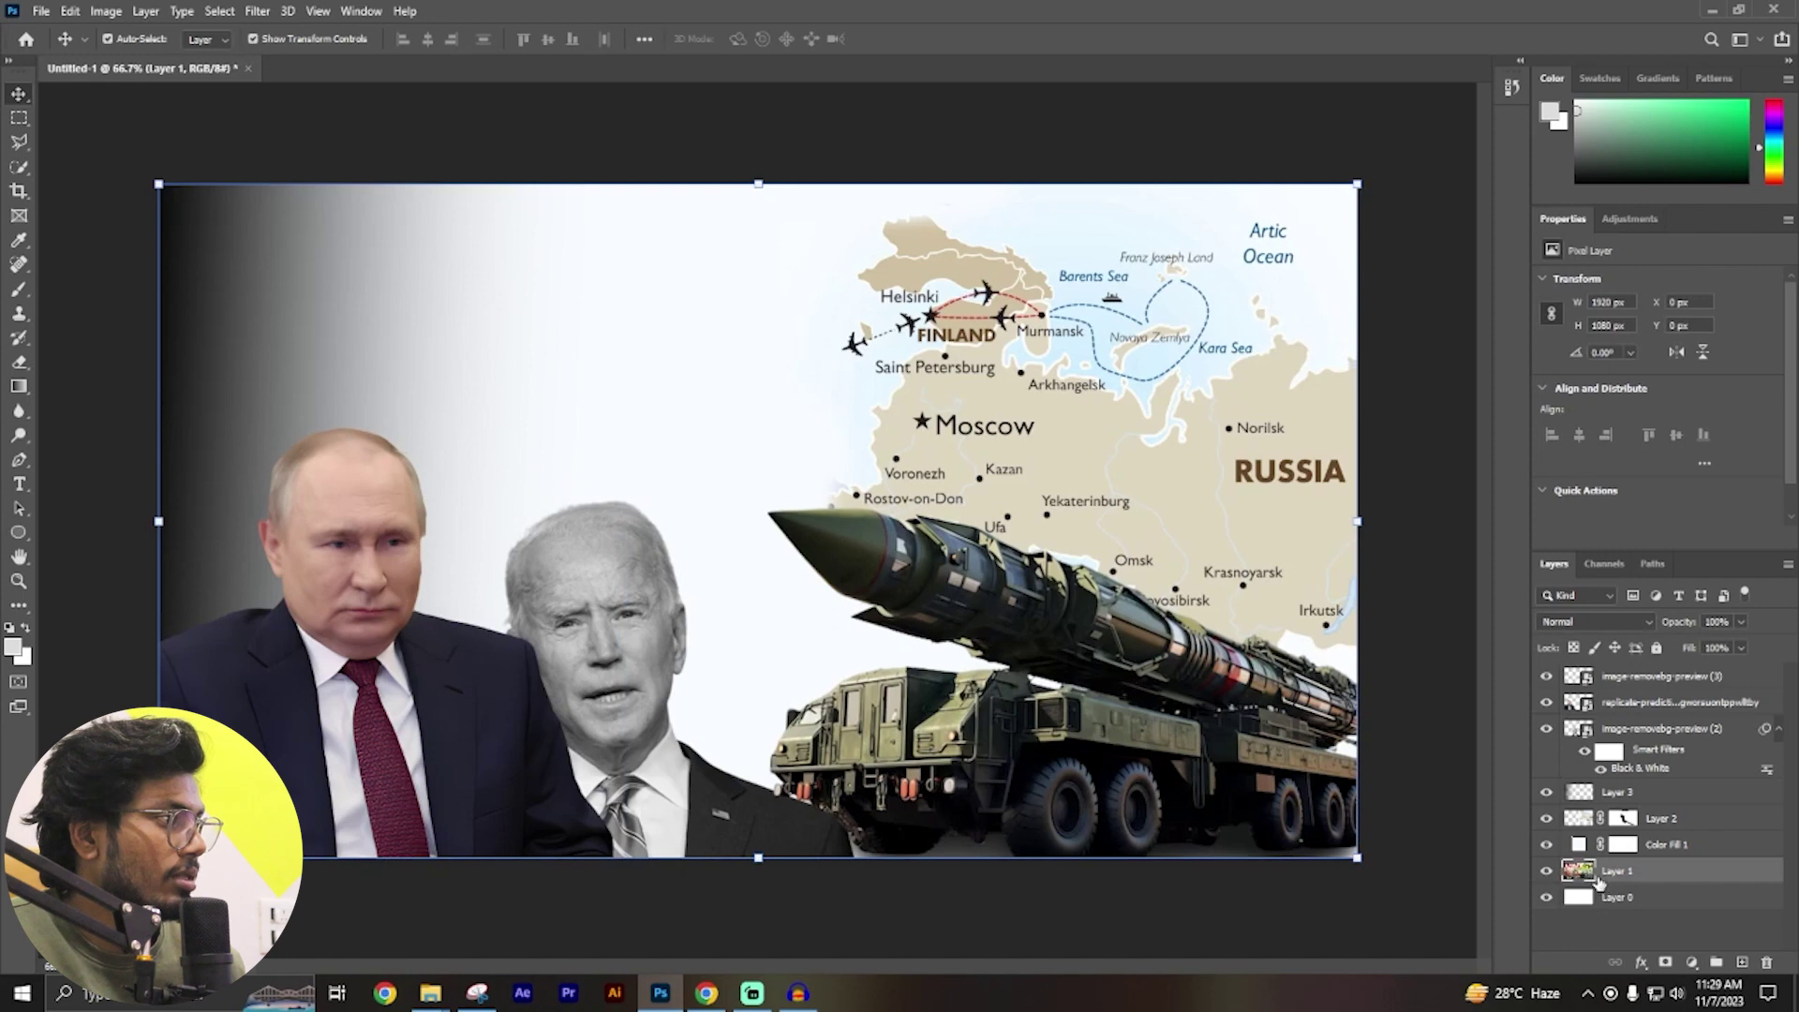
pyautogui.keyDown('alt'); pyautogui.click(1545, 872); pyautogui.keyUp('alt')
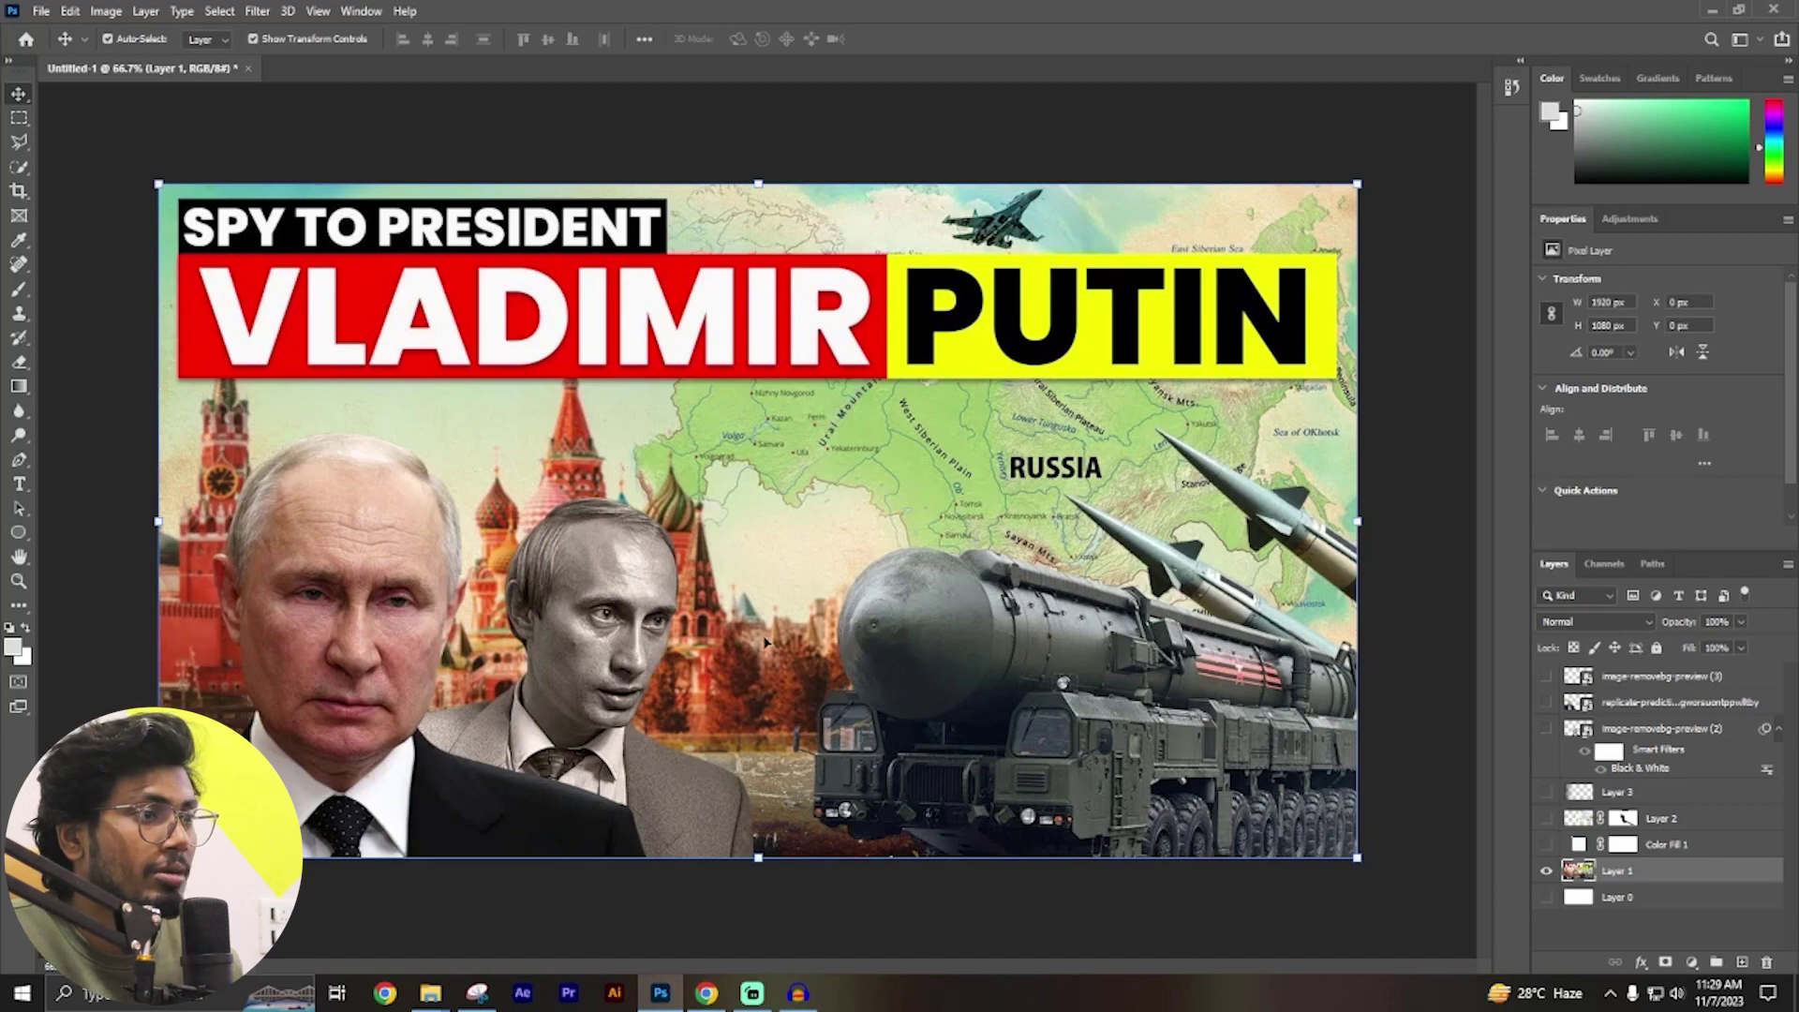
# Return to the Russia map image results in the browser.
pyautogui.click(706, 993)
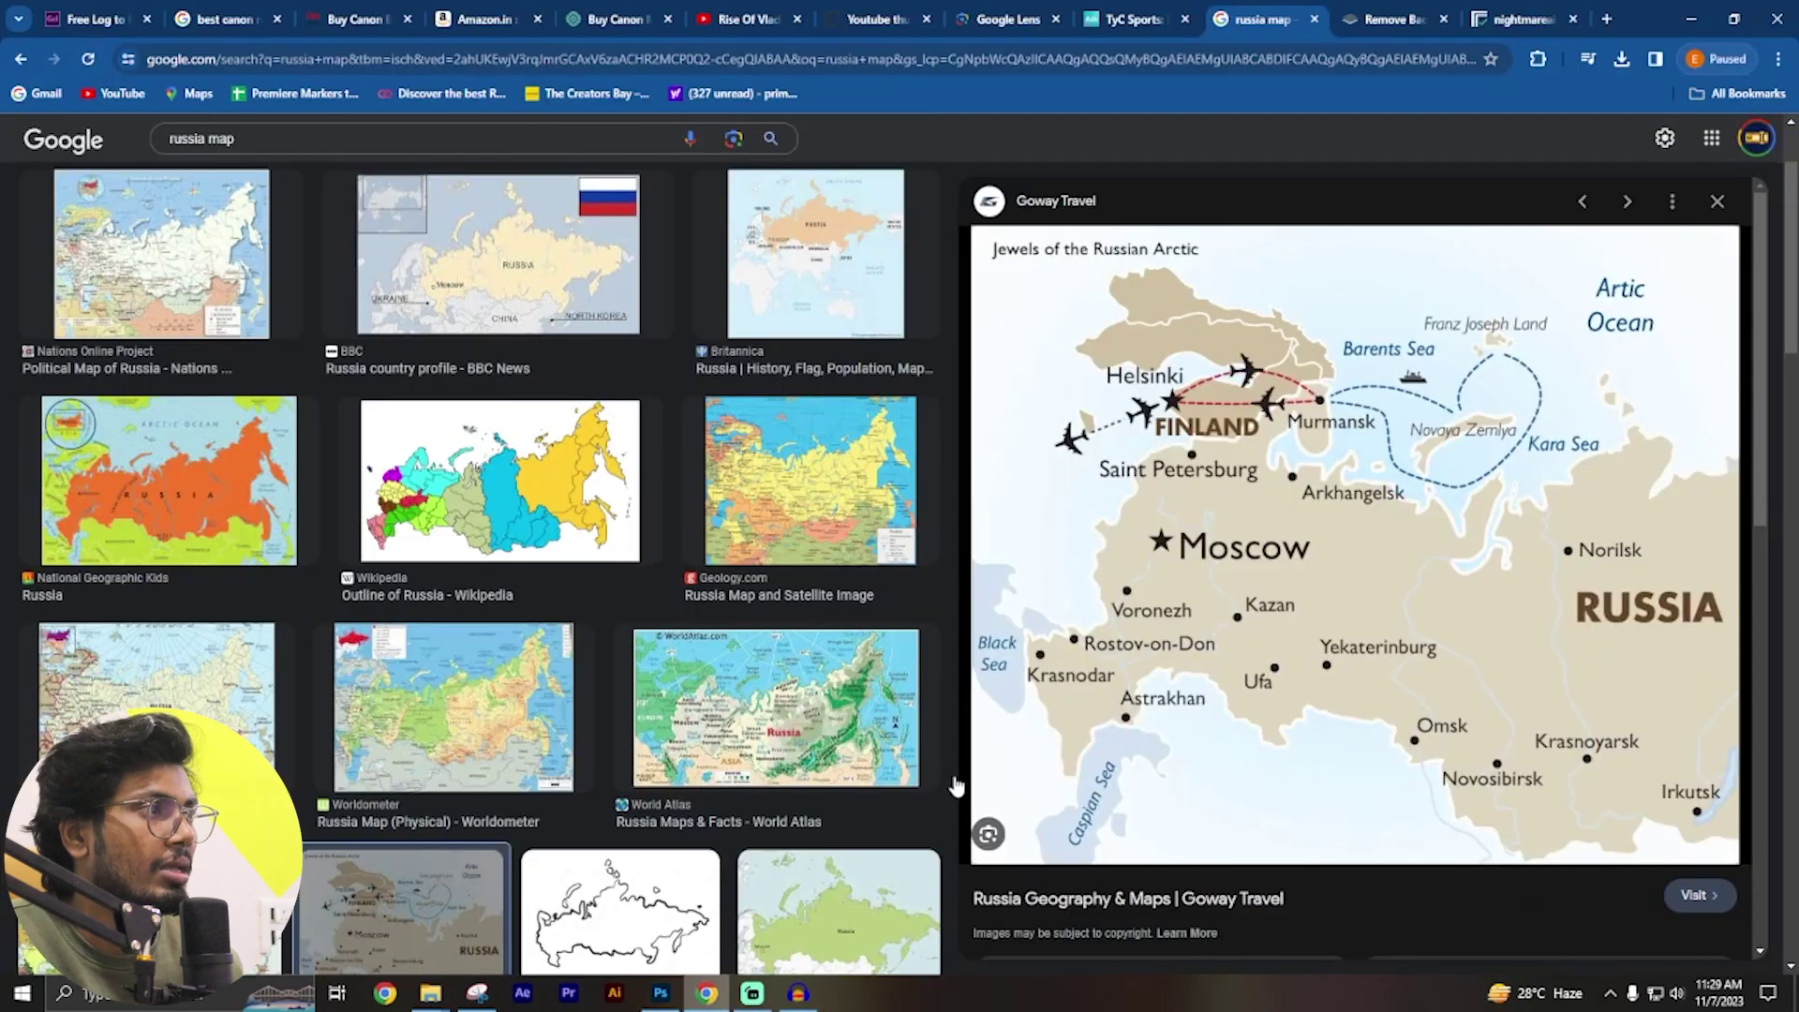
# Run a Google Images search for 'disnyland'.
pyautogui.hotkey('ctrl', 'a')
pyautogui.write('disnyland')
pyautogui.press('Return')
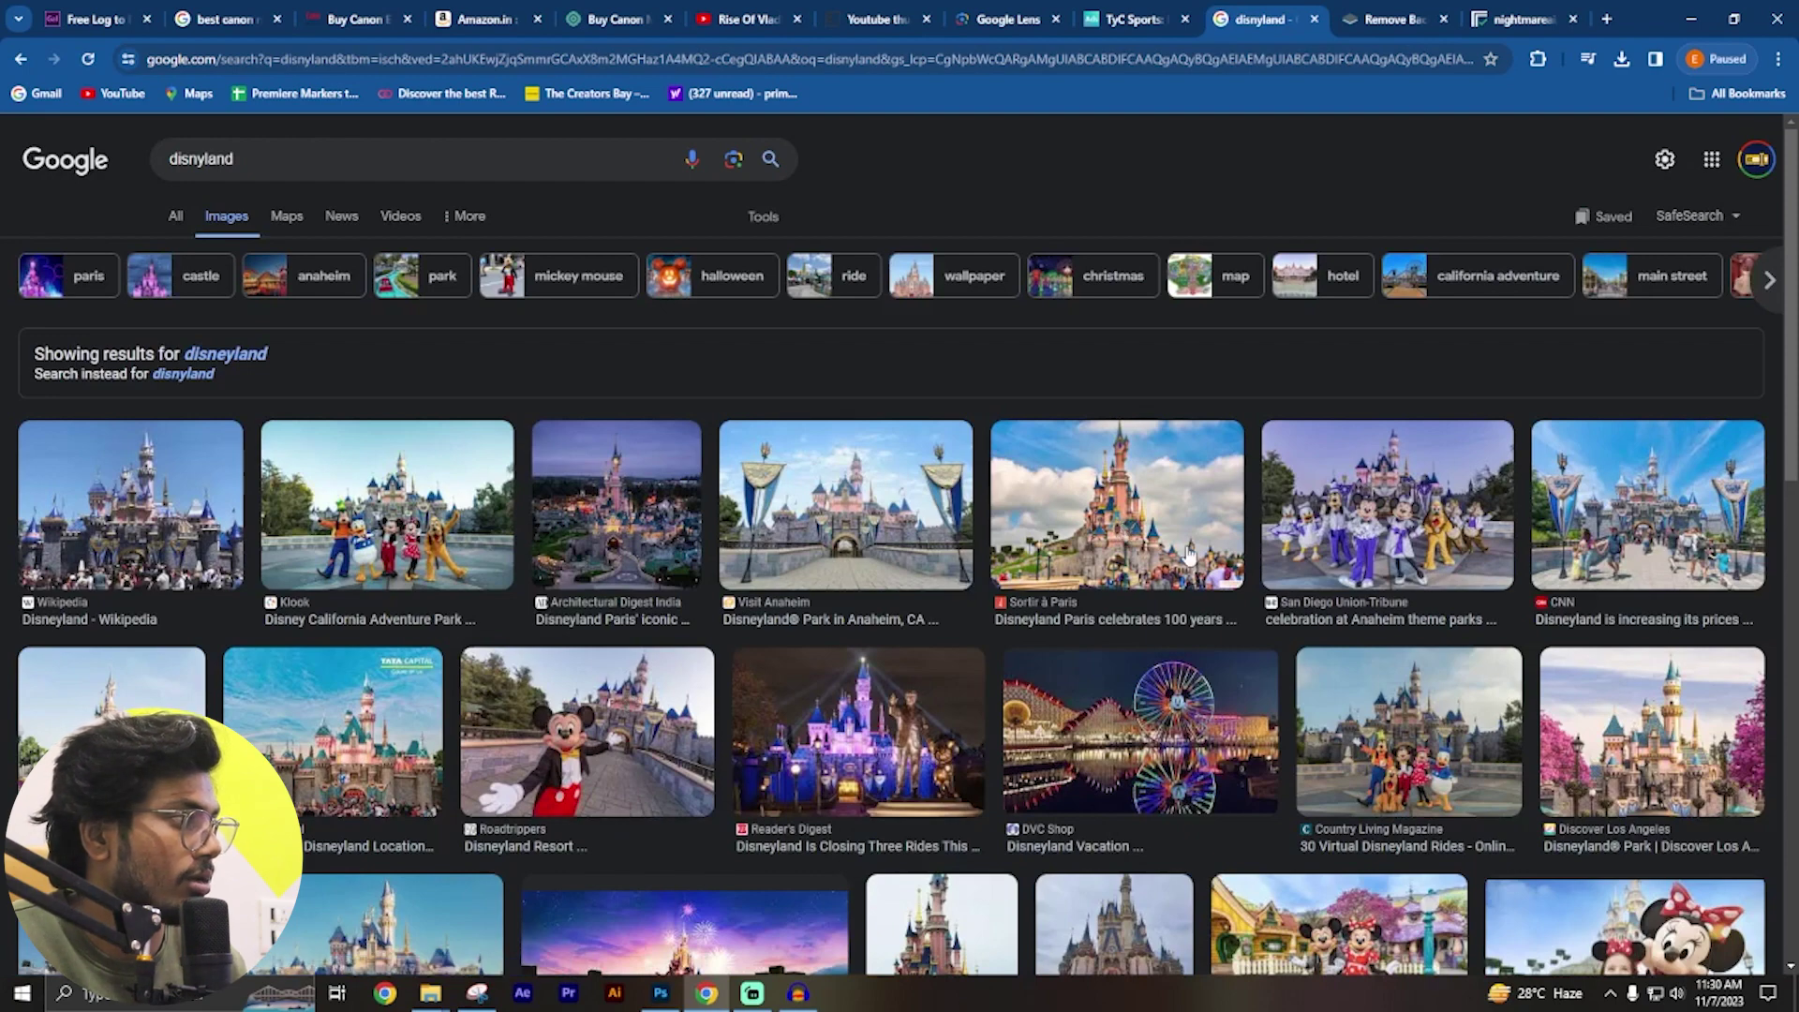
# Open the KTLA Disneyland castle photo preview and copy the image.
pyautogui.click(1542, 778)
pyautogui.scroll(-2, 1539, 780)
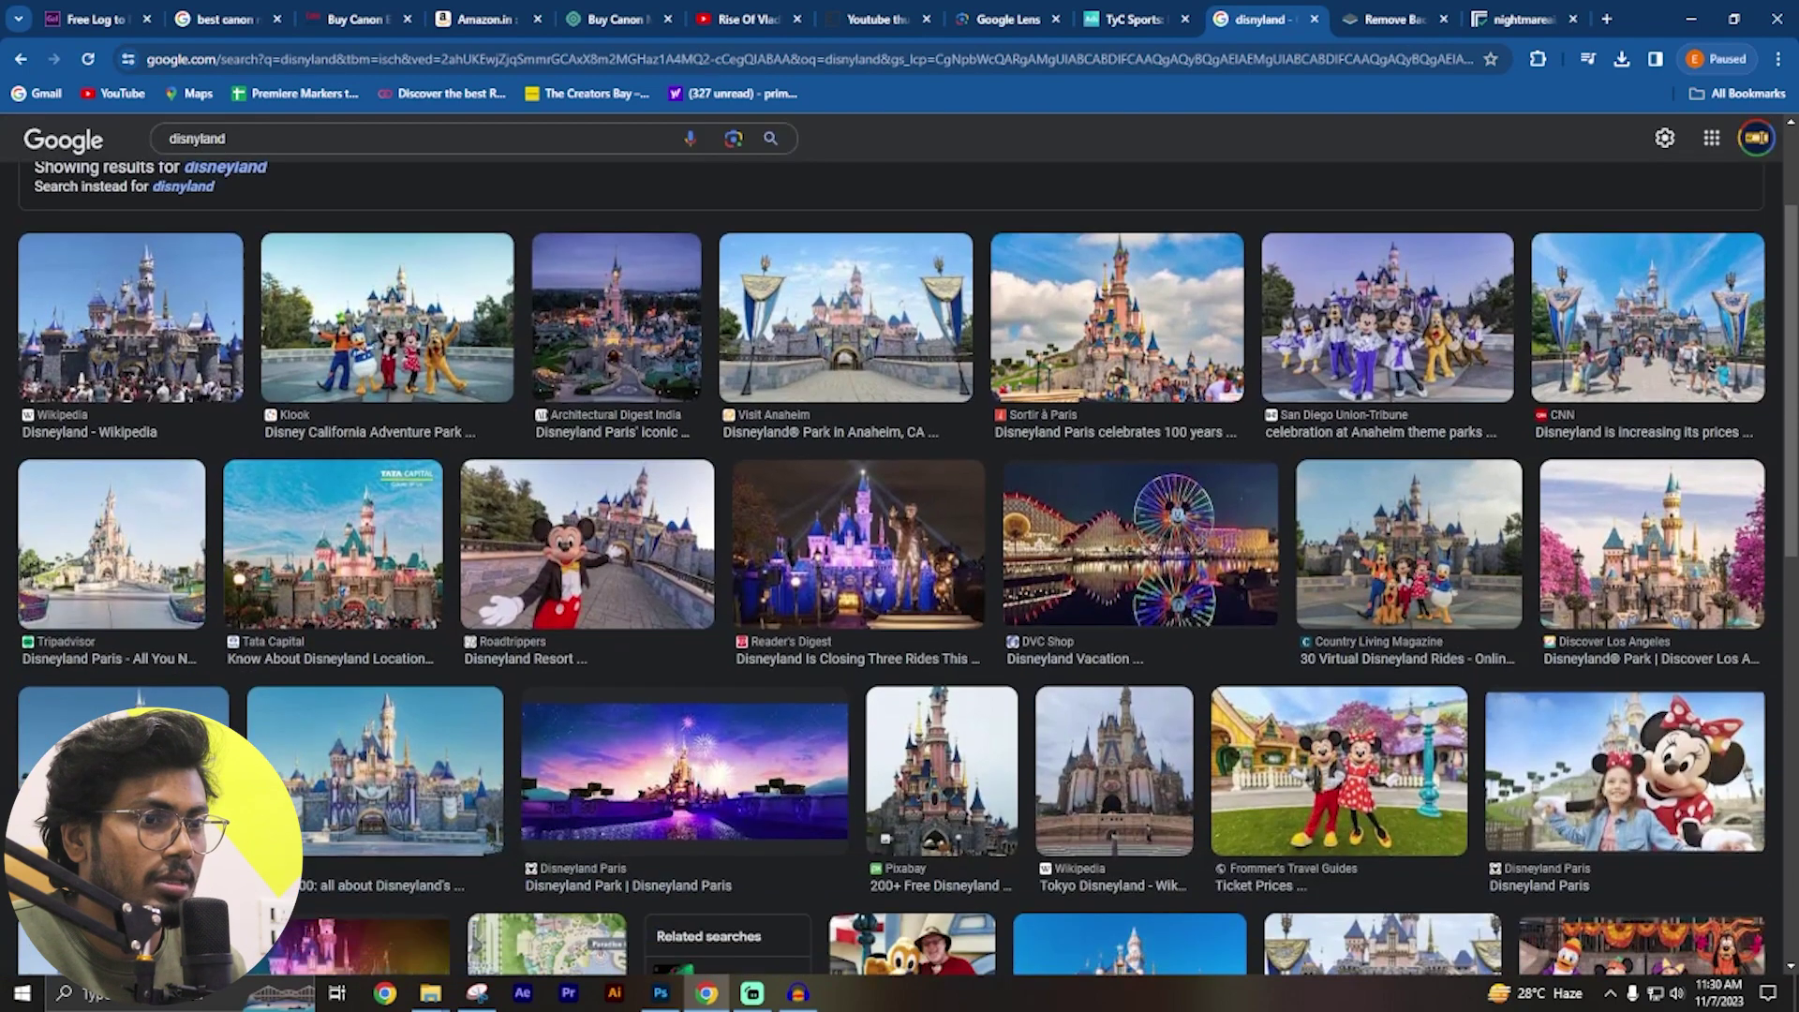
pyautogui.click(311, 801)
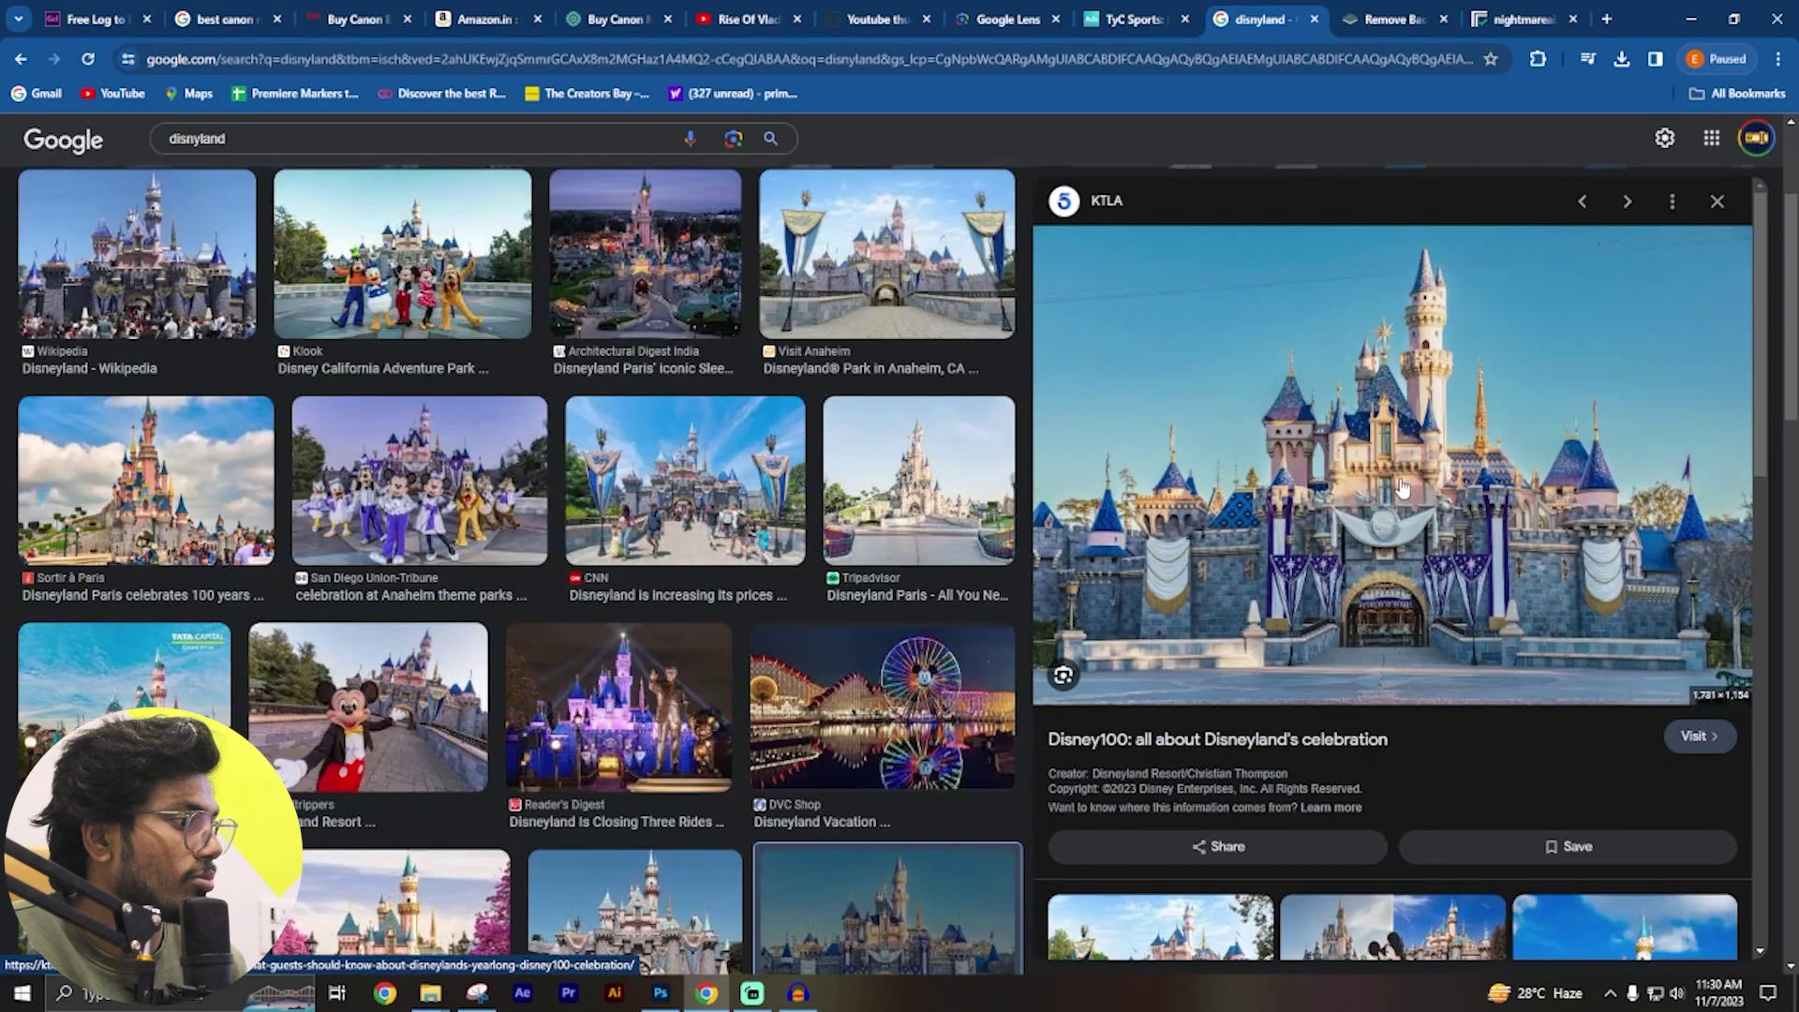
pyautogui.scroll(-4, 1399, 484)
pyautogui.scroll(4, 1399, 483)
pyautogui.rightClick(1388, 437)
pyautogui.click(1478, 716)
pyautogui.click(1396, 19)
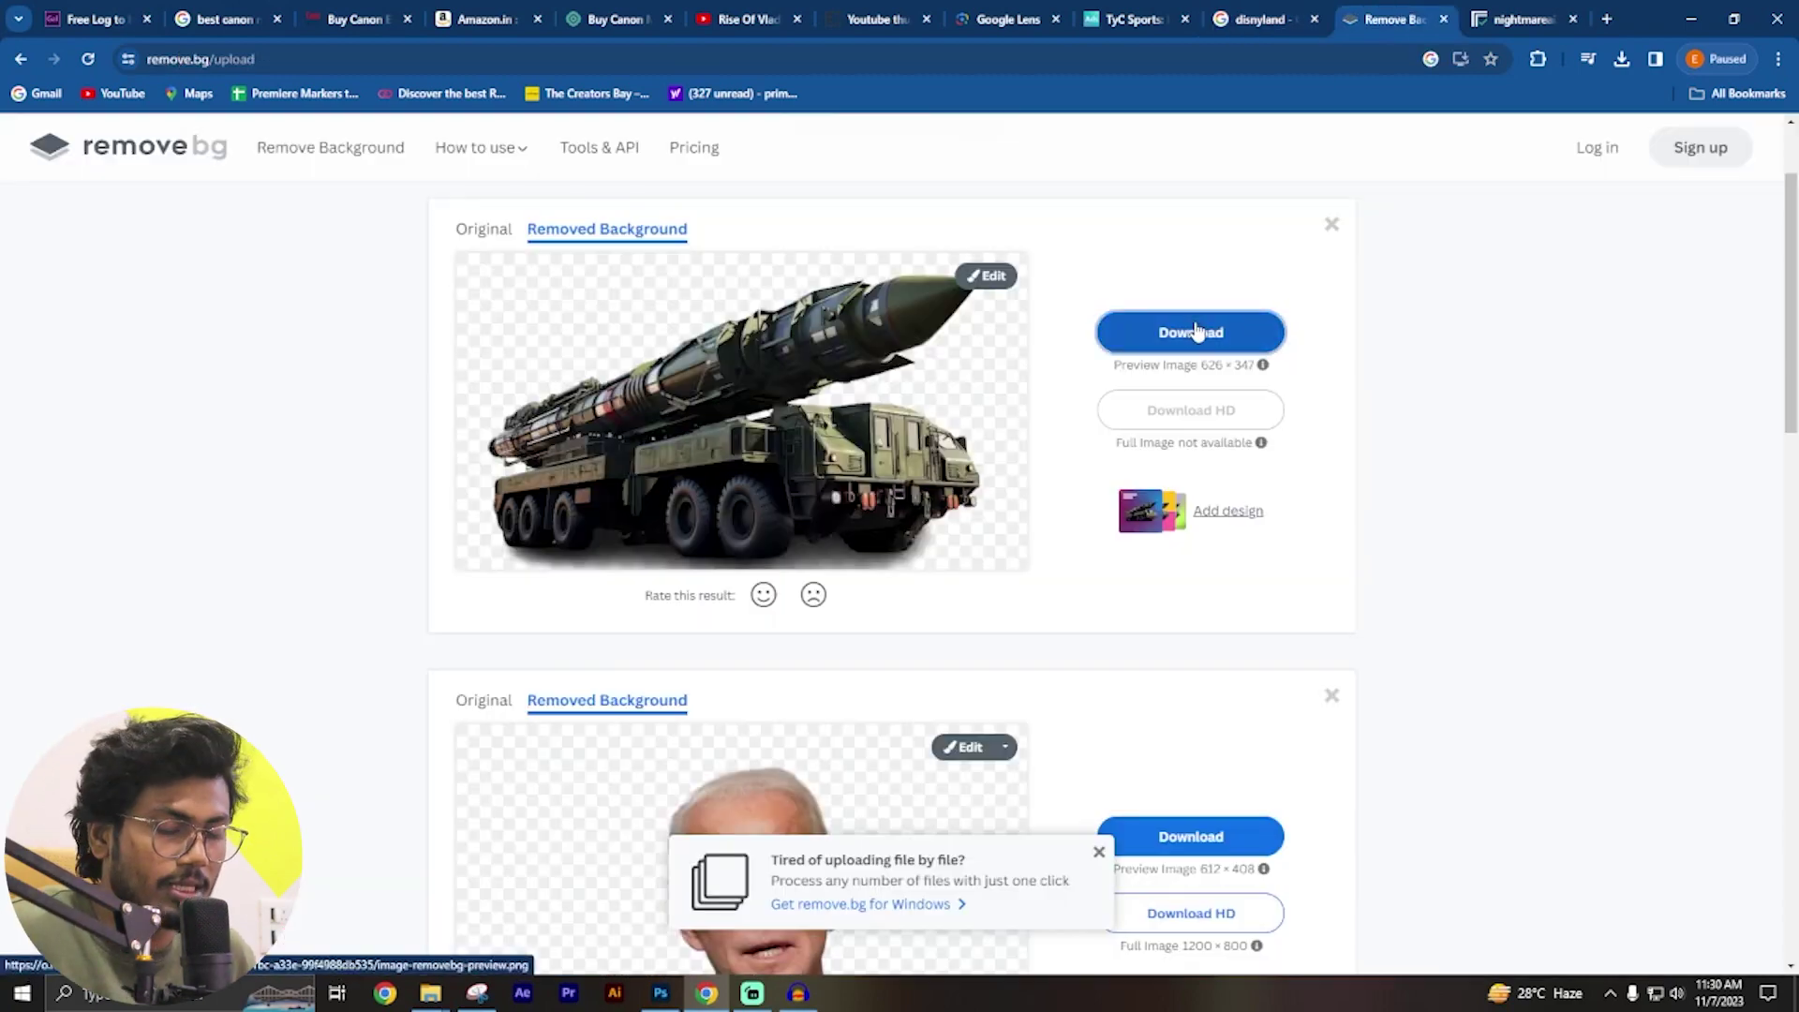
# Paste the castle into remove.bg, download the transparent cut-out, and drag the file toward Photoshop.
pyautogui.hotkey('ctrl', 'v')
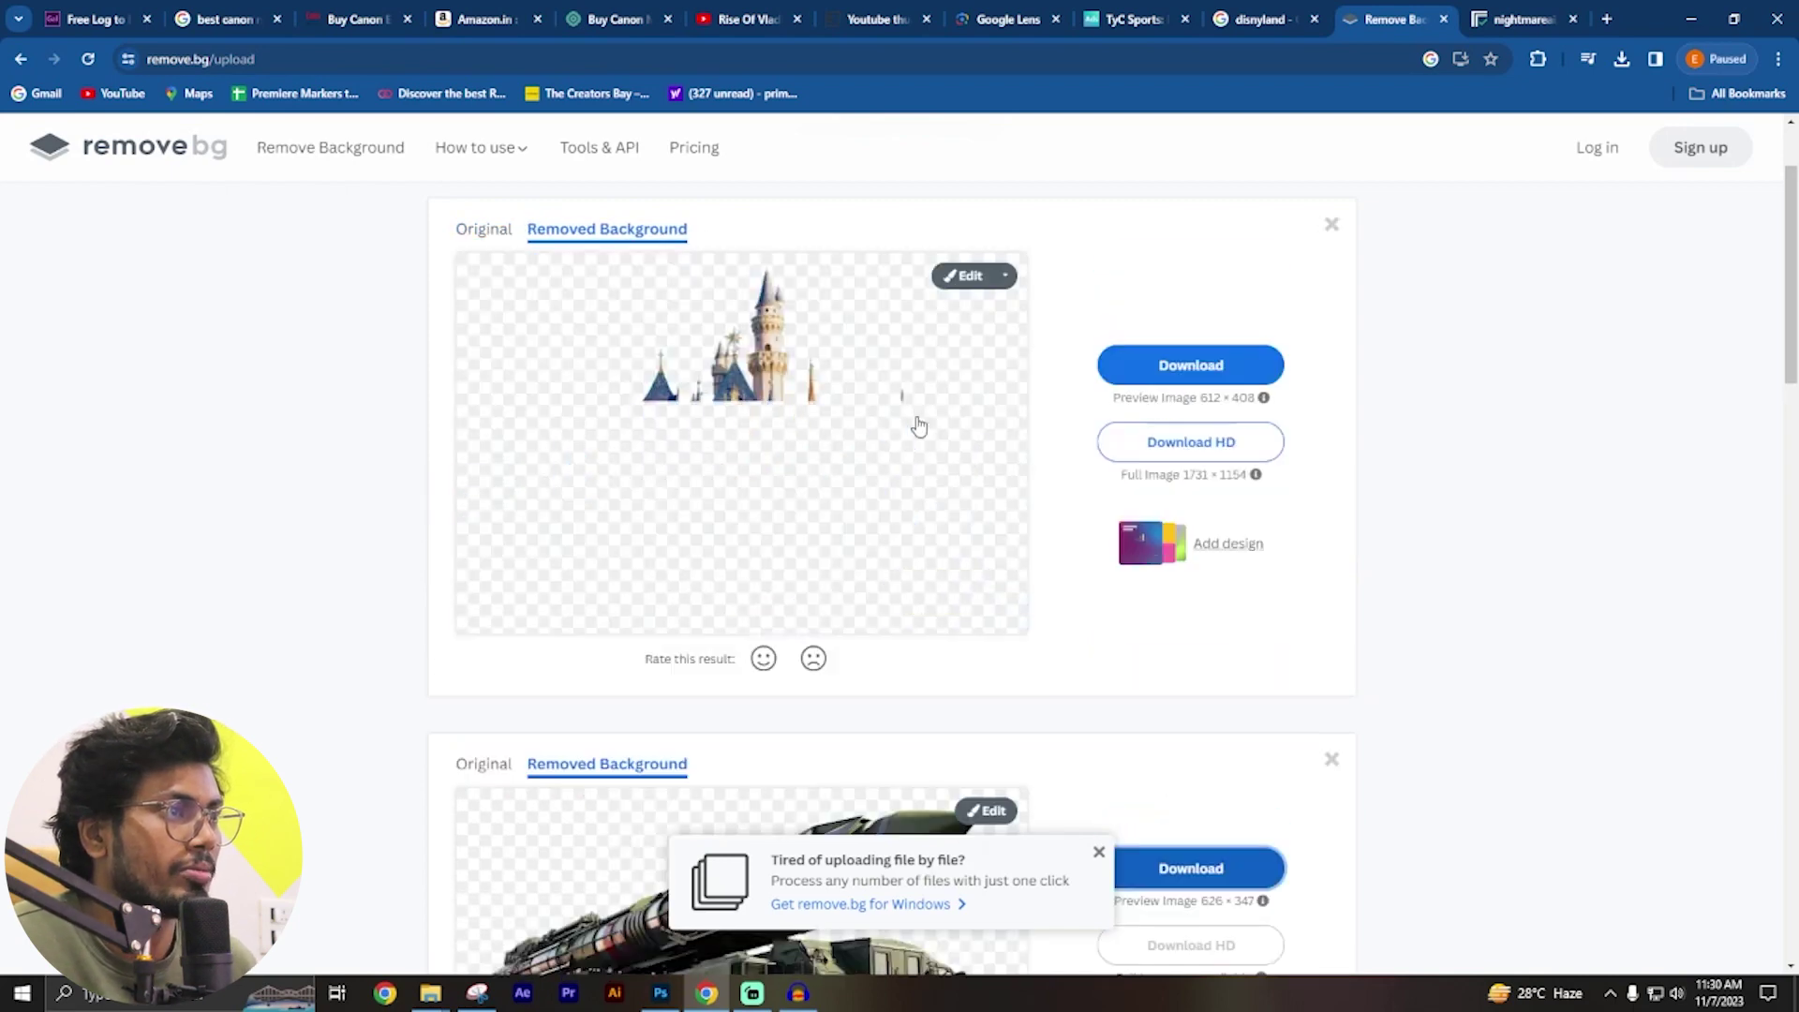
pyautogui.click(1146, 380)
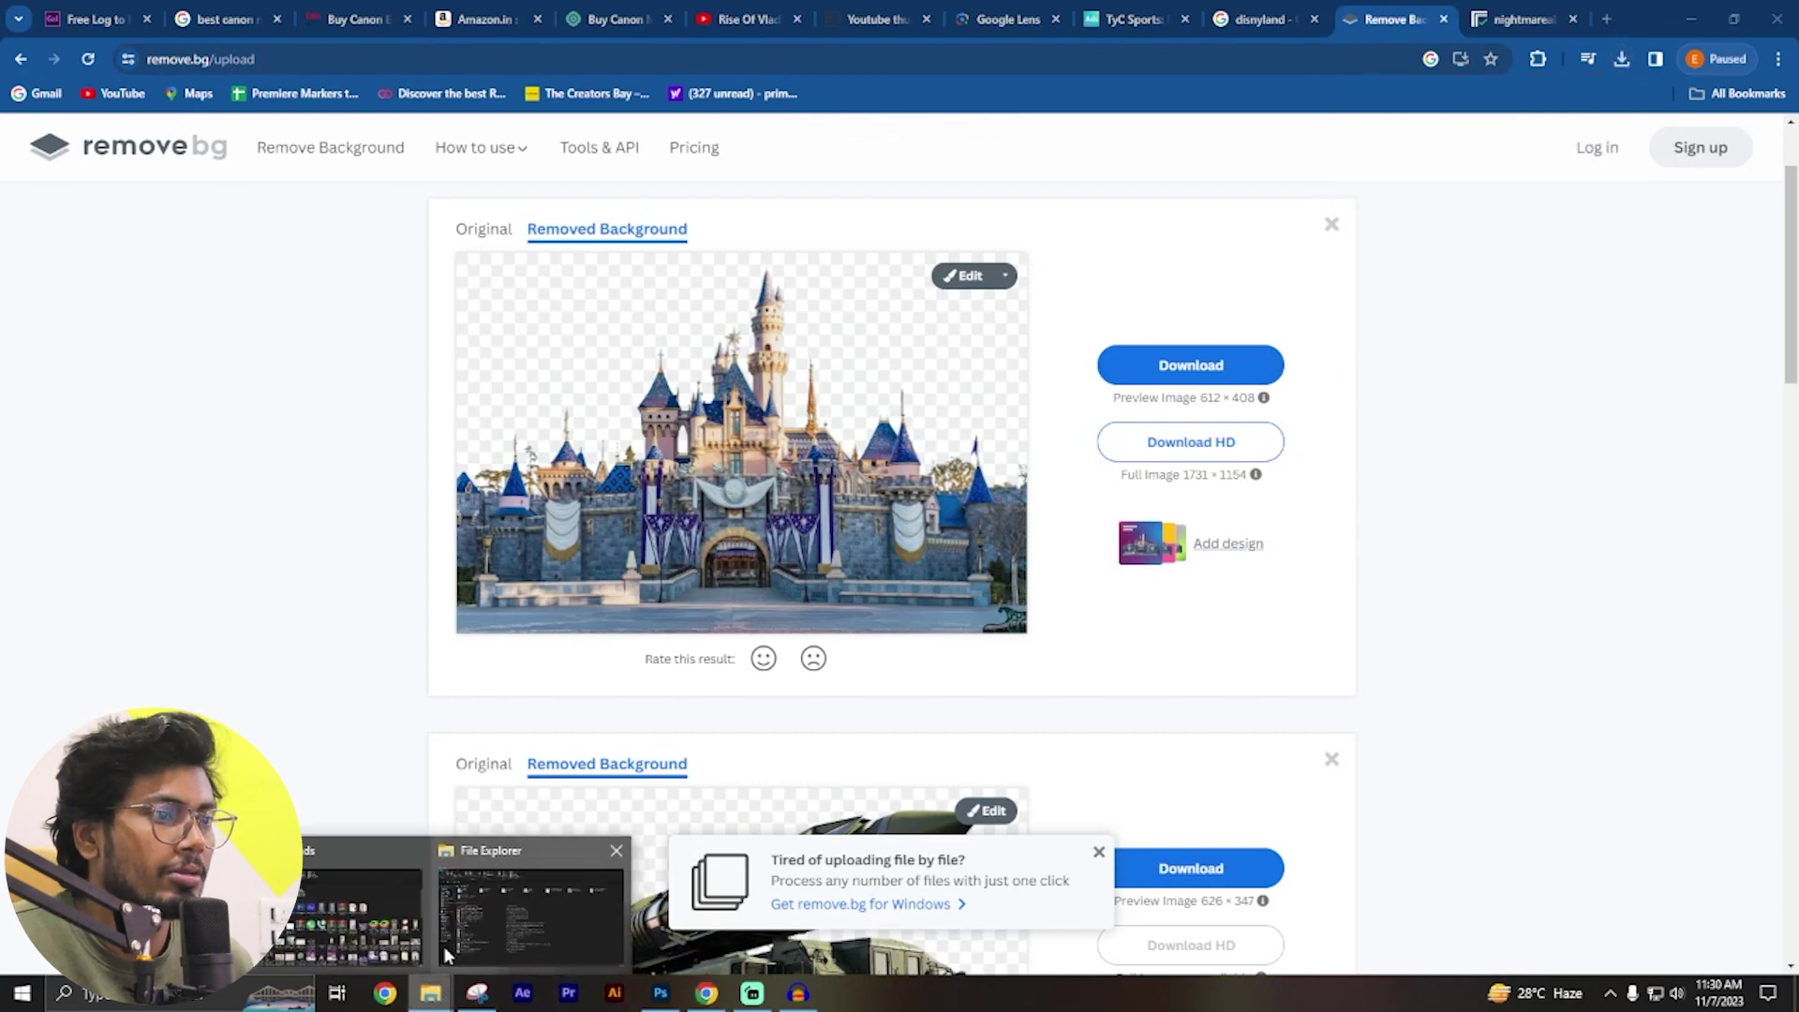
pyautogui.click(361, 908)
pyautogui.moveTo(623, 295); pyautogui.dragTo(559, 770)
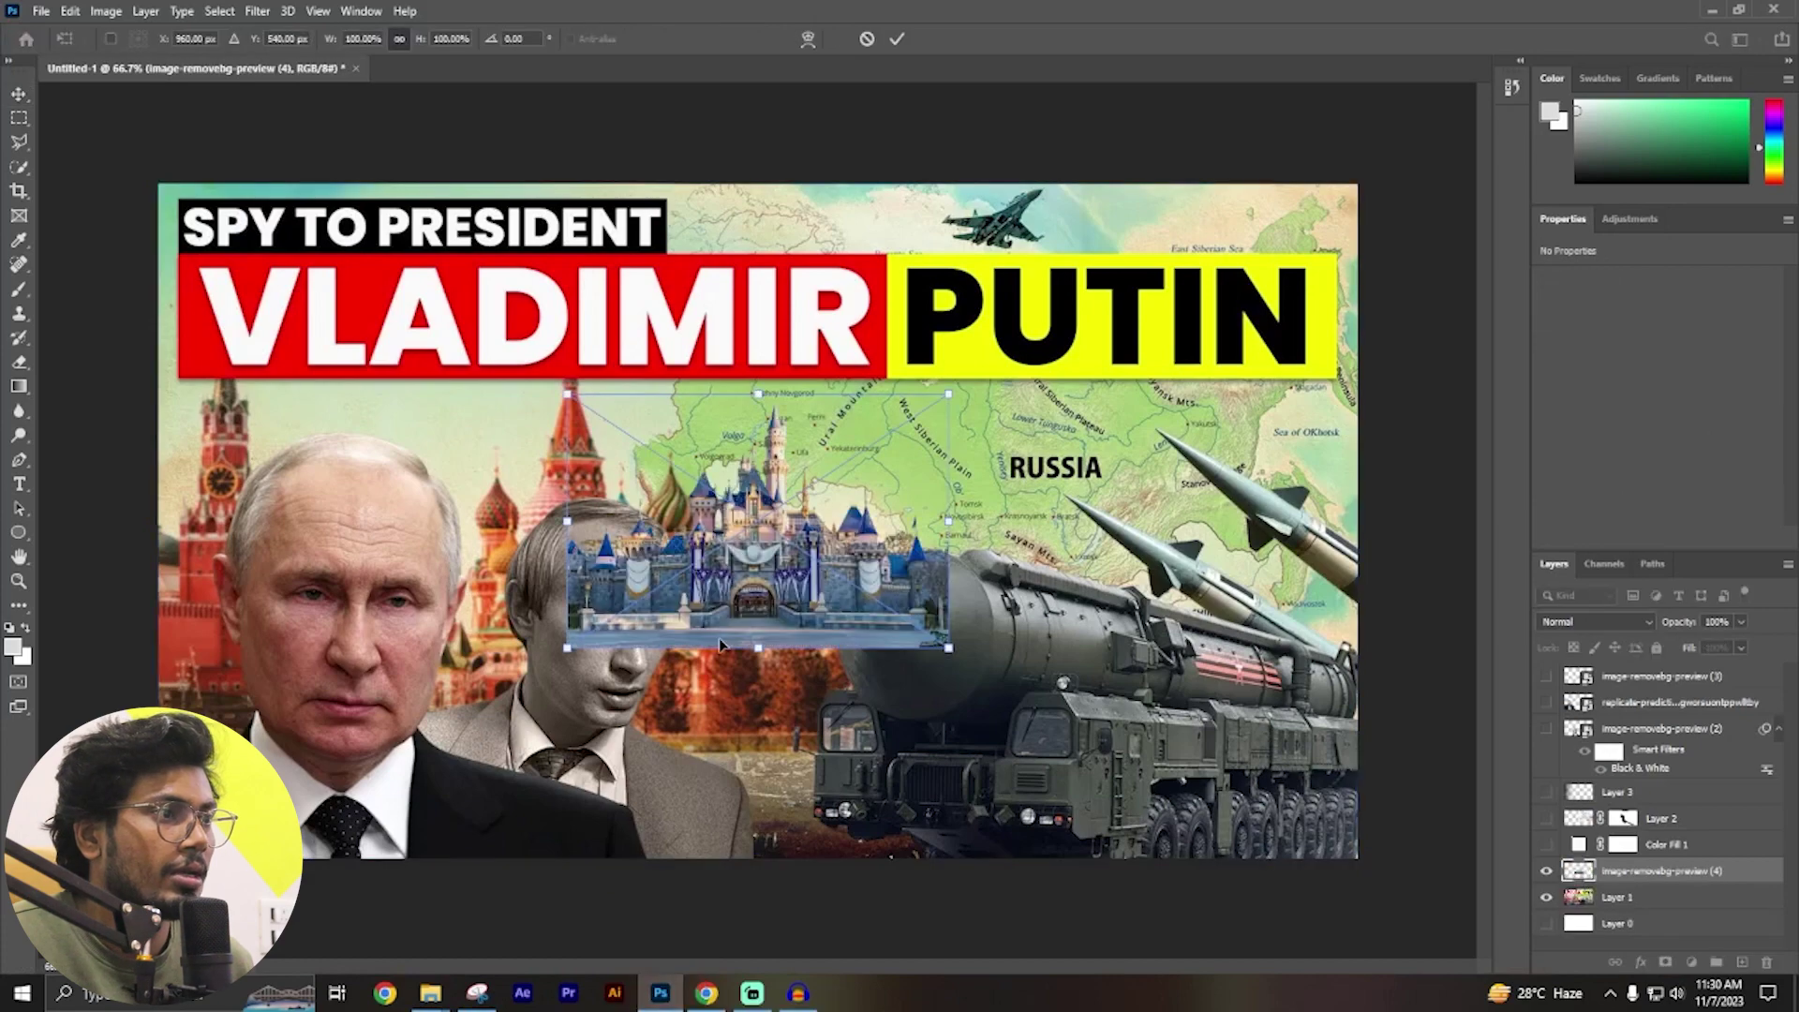
# Place the castle cut-out on the thumbnail and enlarge it over Putin's area.
pyautogui.moveTo(450, 576)
pyautogui.mouseDown()
pyautogui.moveTo(406, 718)
pyautogui.moveTo(591, 687)
pyautogui.mouseUp()
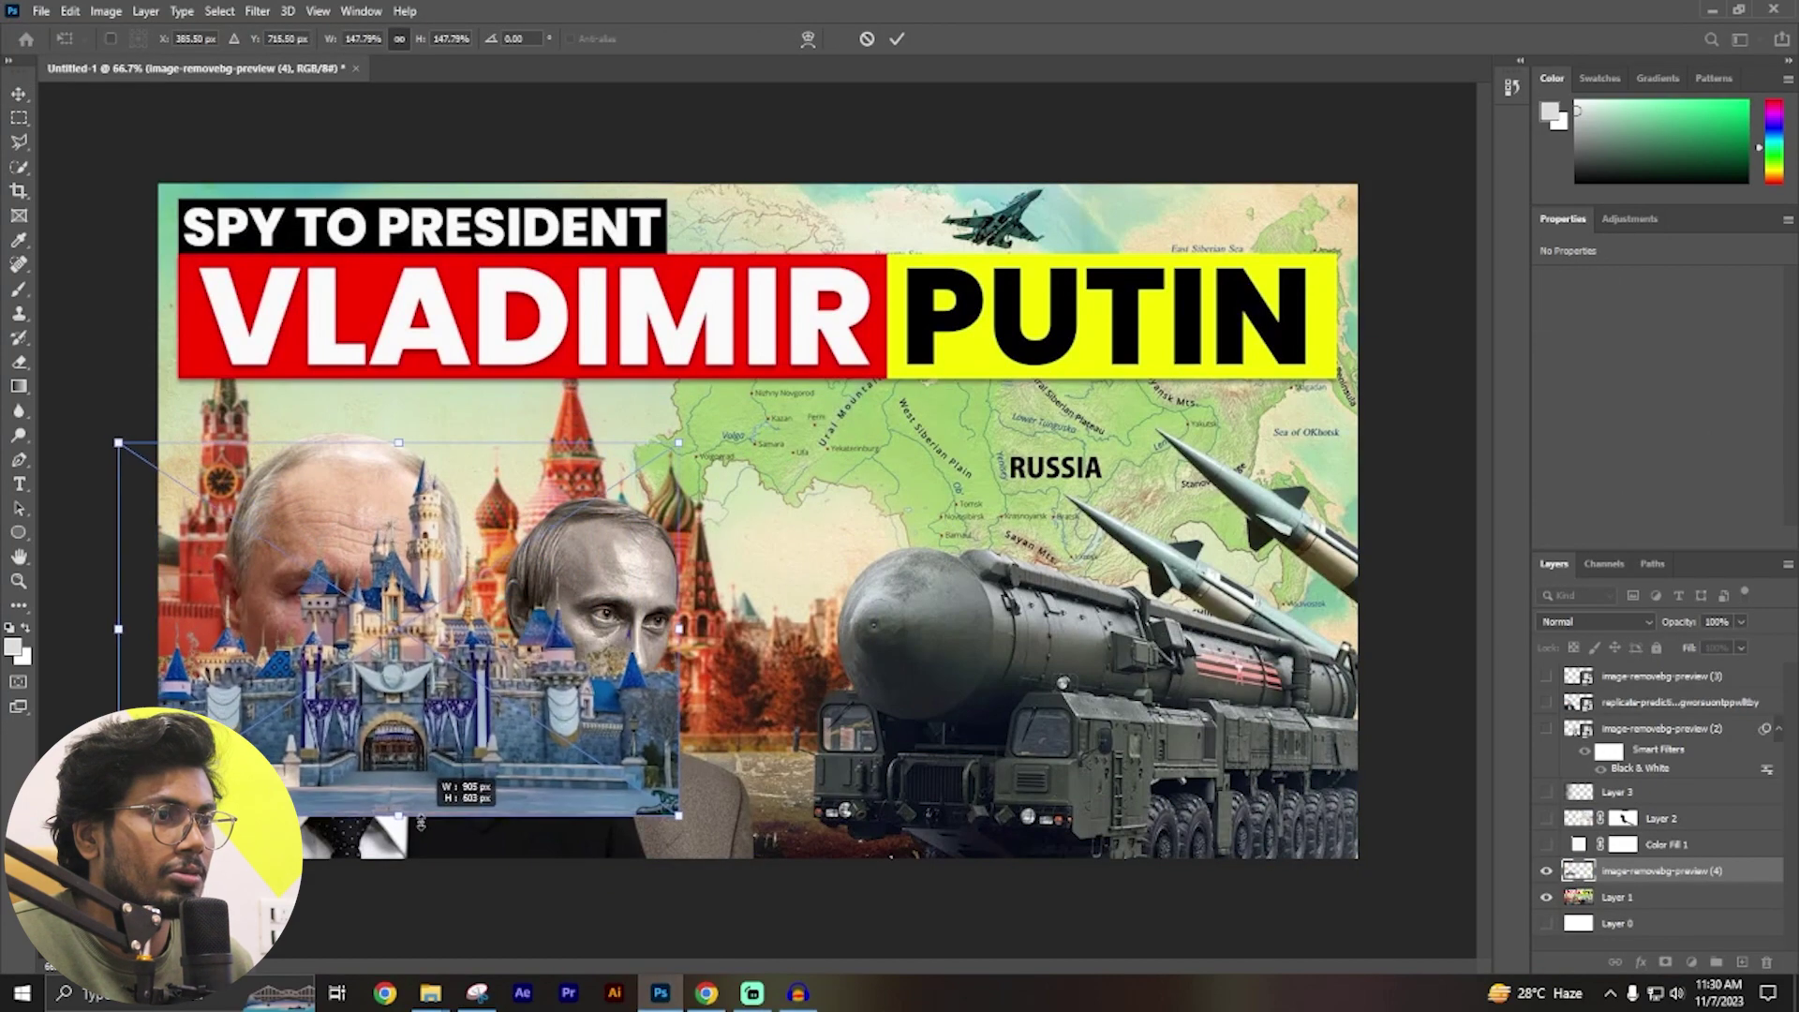
pyautogui.moveTo(590, 687); pyautogui.dragTo(590, 694)
pyautogui.moveTo(580, 389); pyautogui.dragTo(581, 367)
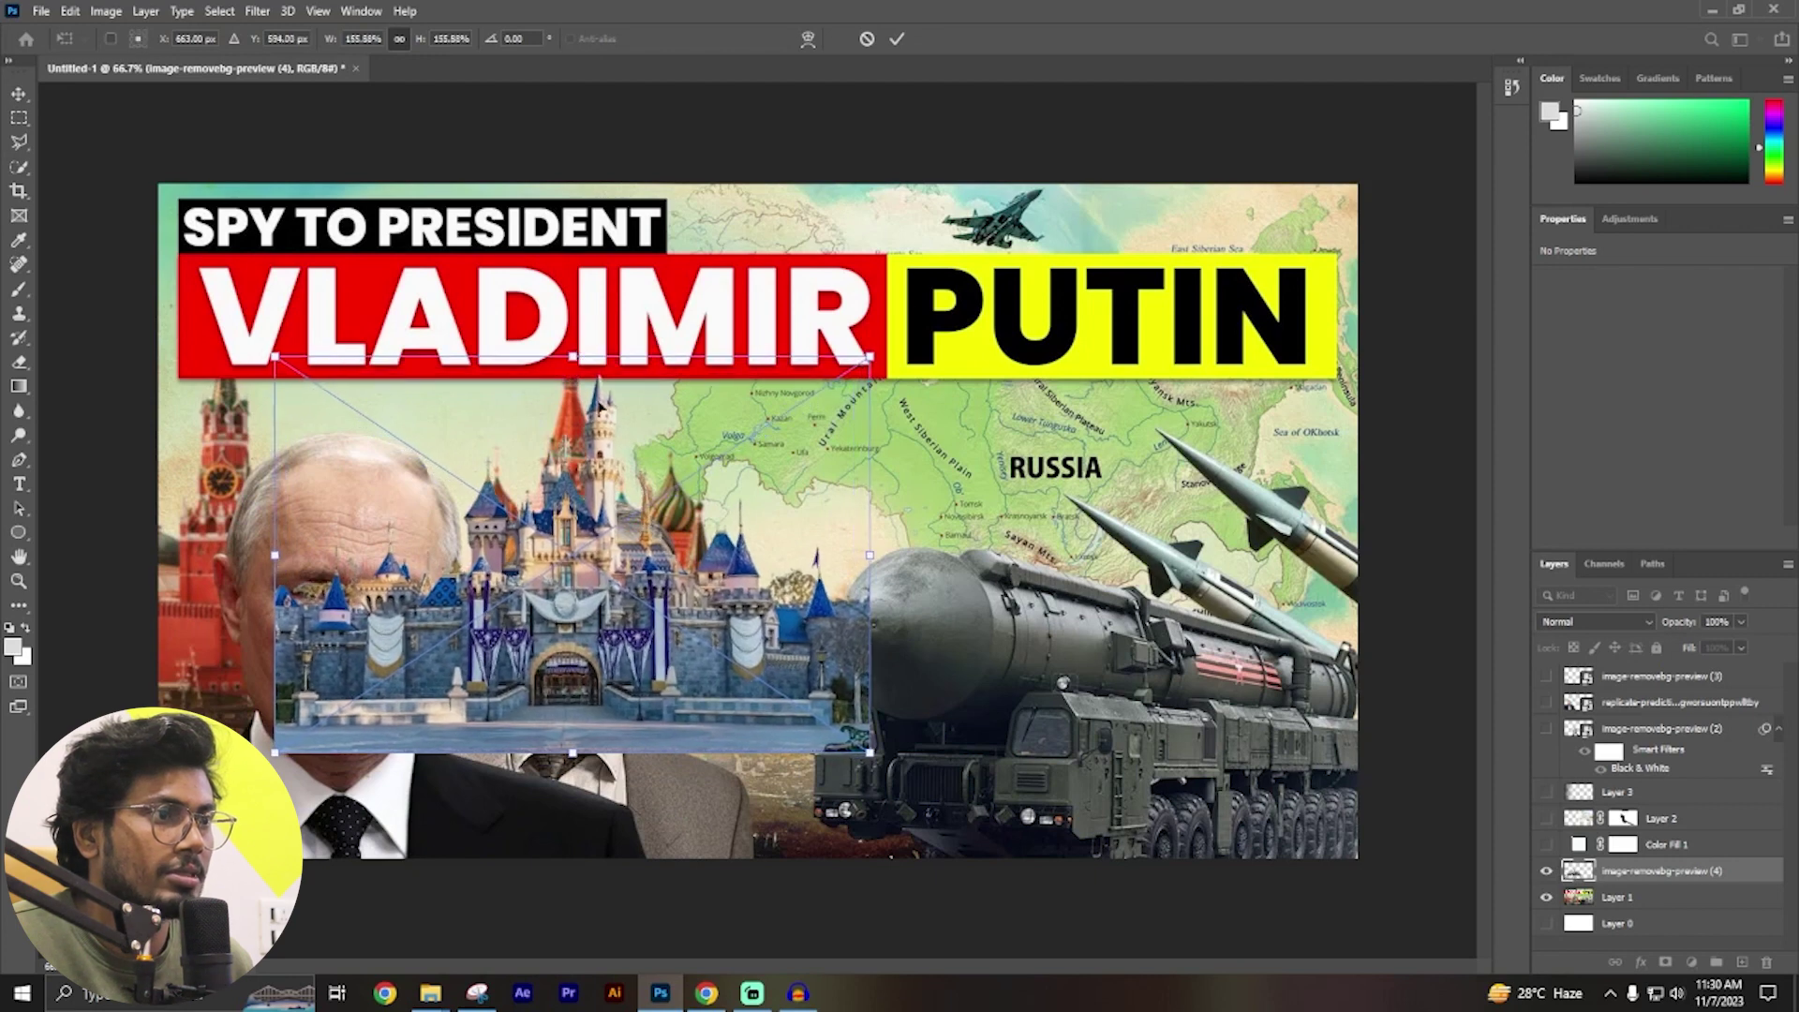
pyautogui.moveTo(629, 649)
pyautogui.mouseDown()
pyautogui.moveTo(607, 637)
pyautogui.moveTo(622, 646)
pyautogui.mouseUp()
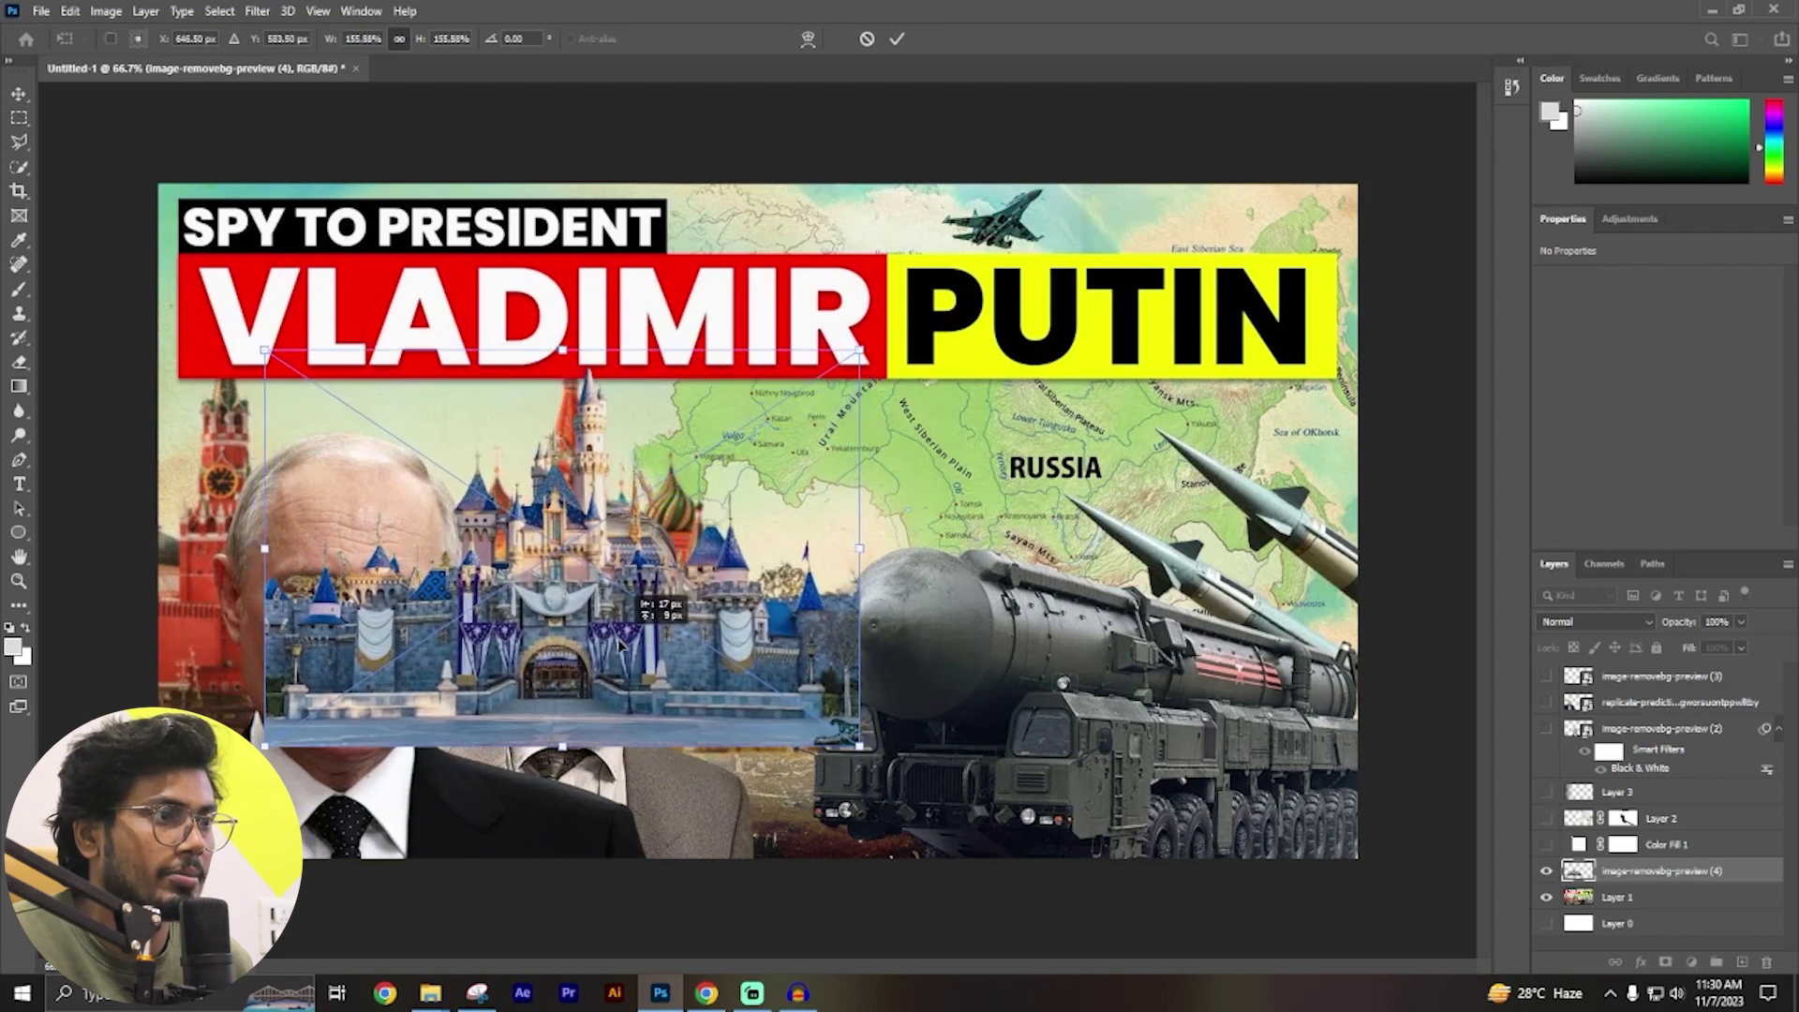
pyautogui.press('Return')
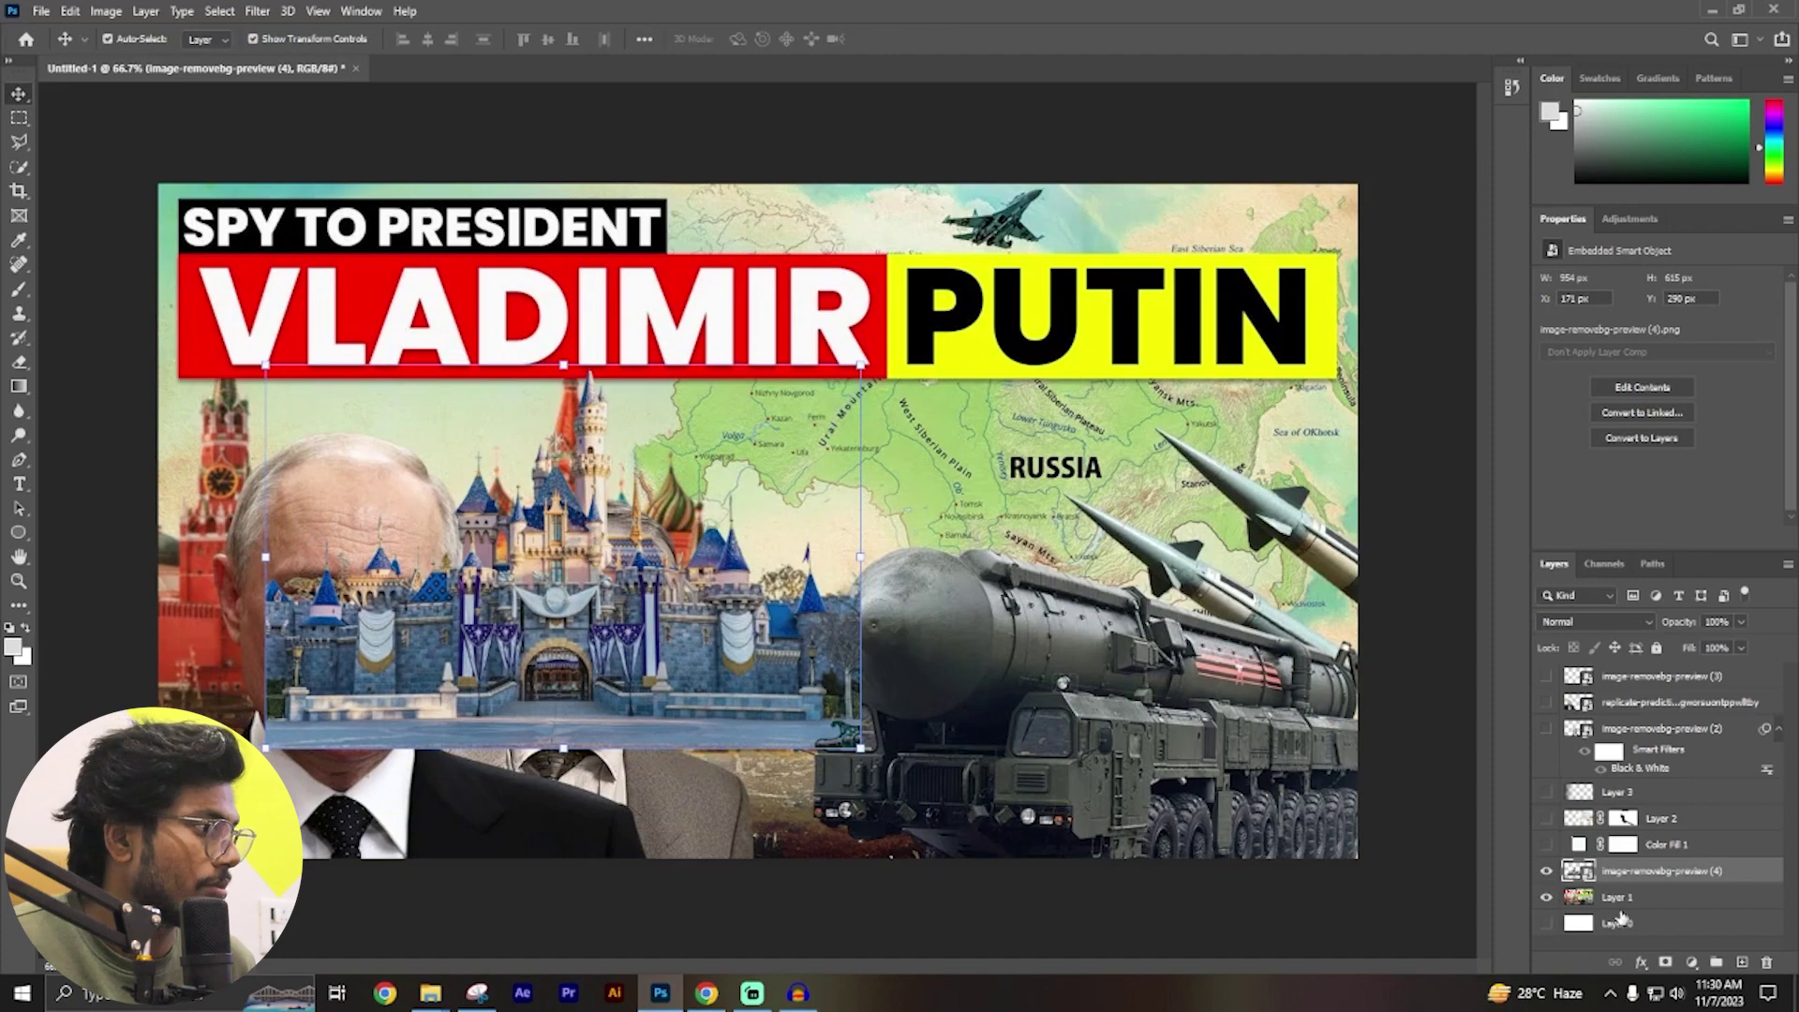
# Compare against the reference by toggling layers, then move the castle layer above Color Fill 1.
pyautogui.click(1546, 898)
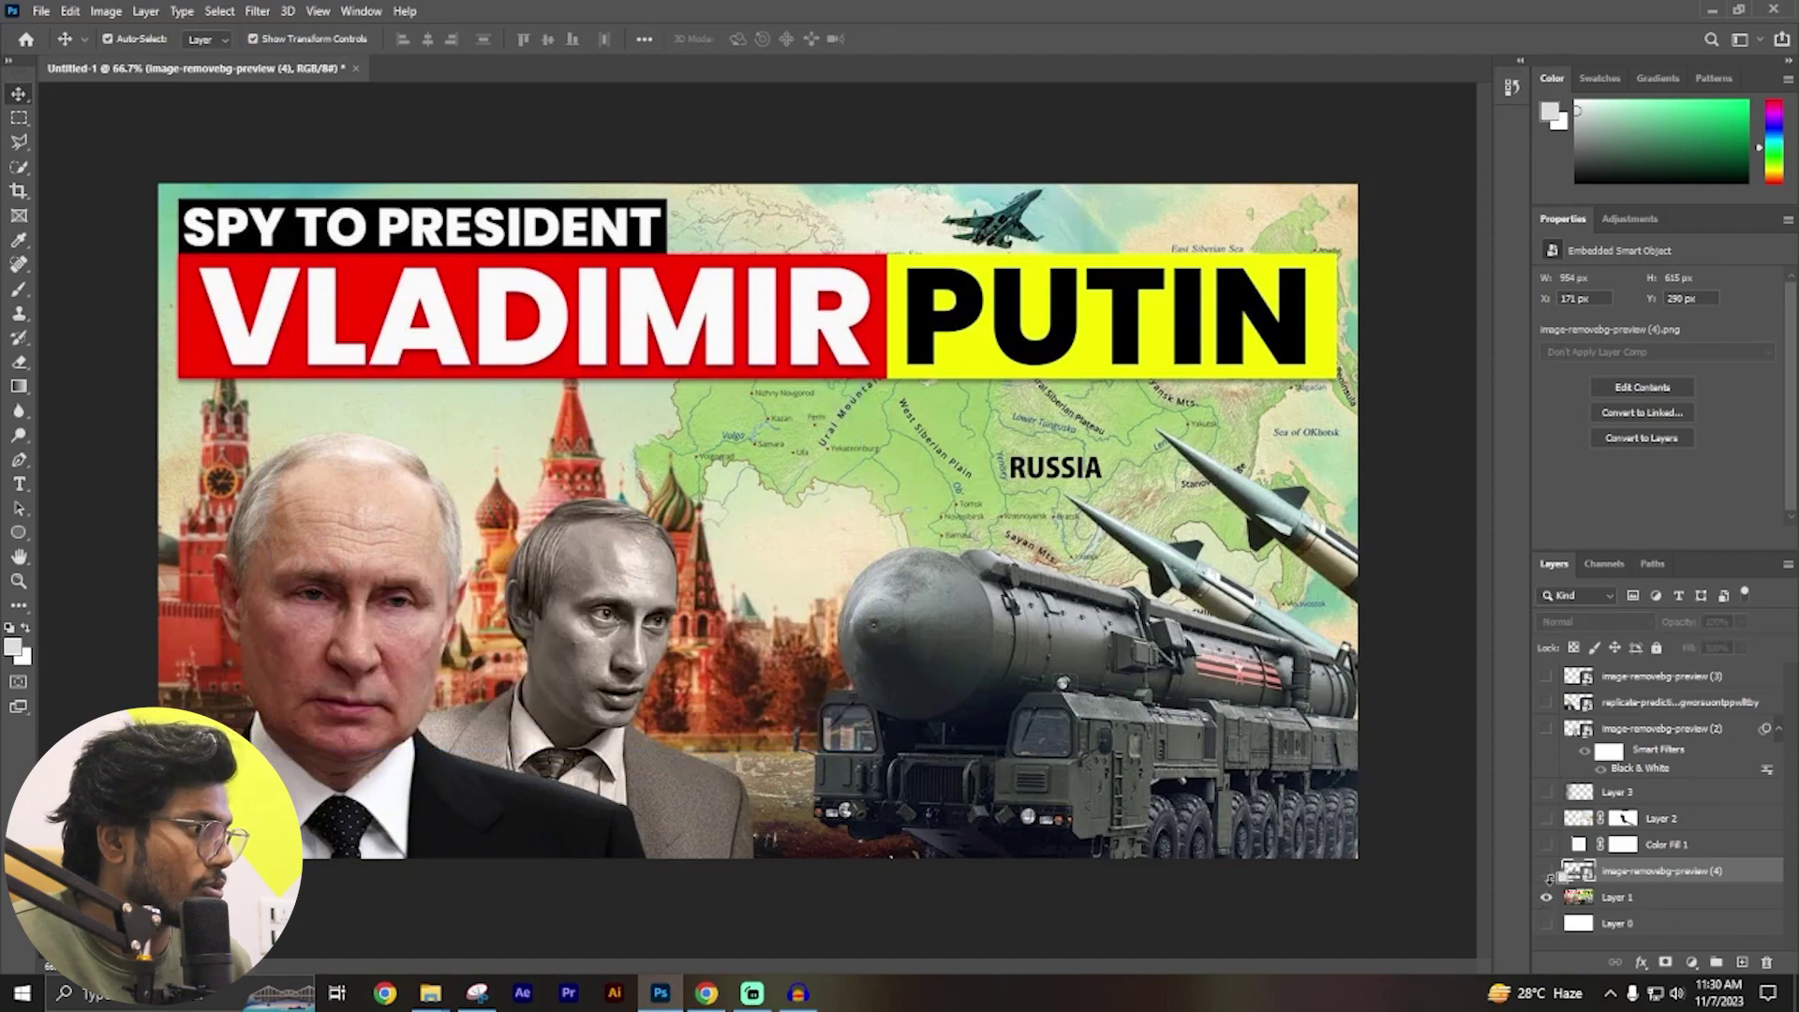
pyautogui.click(1546, 899)
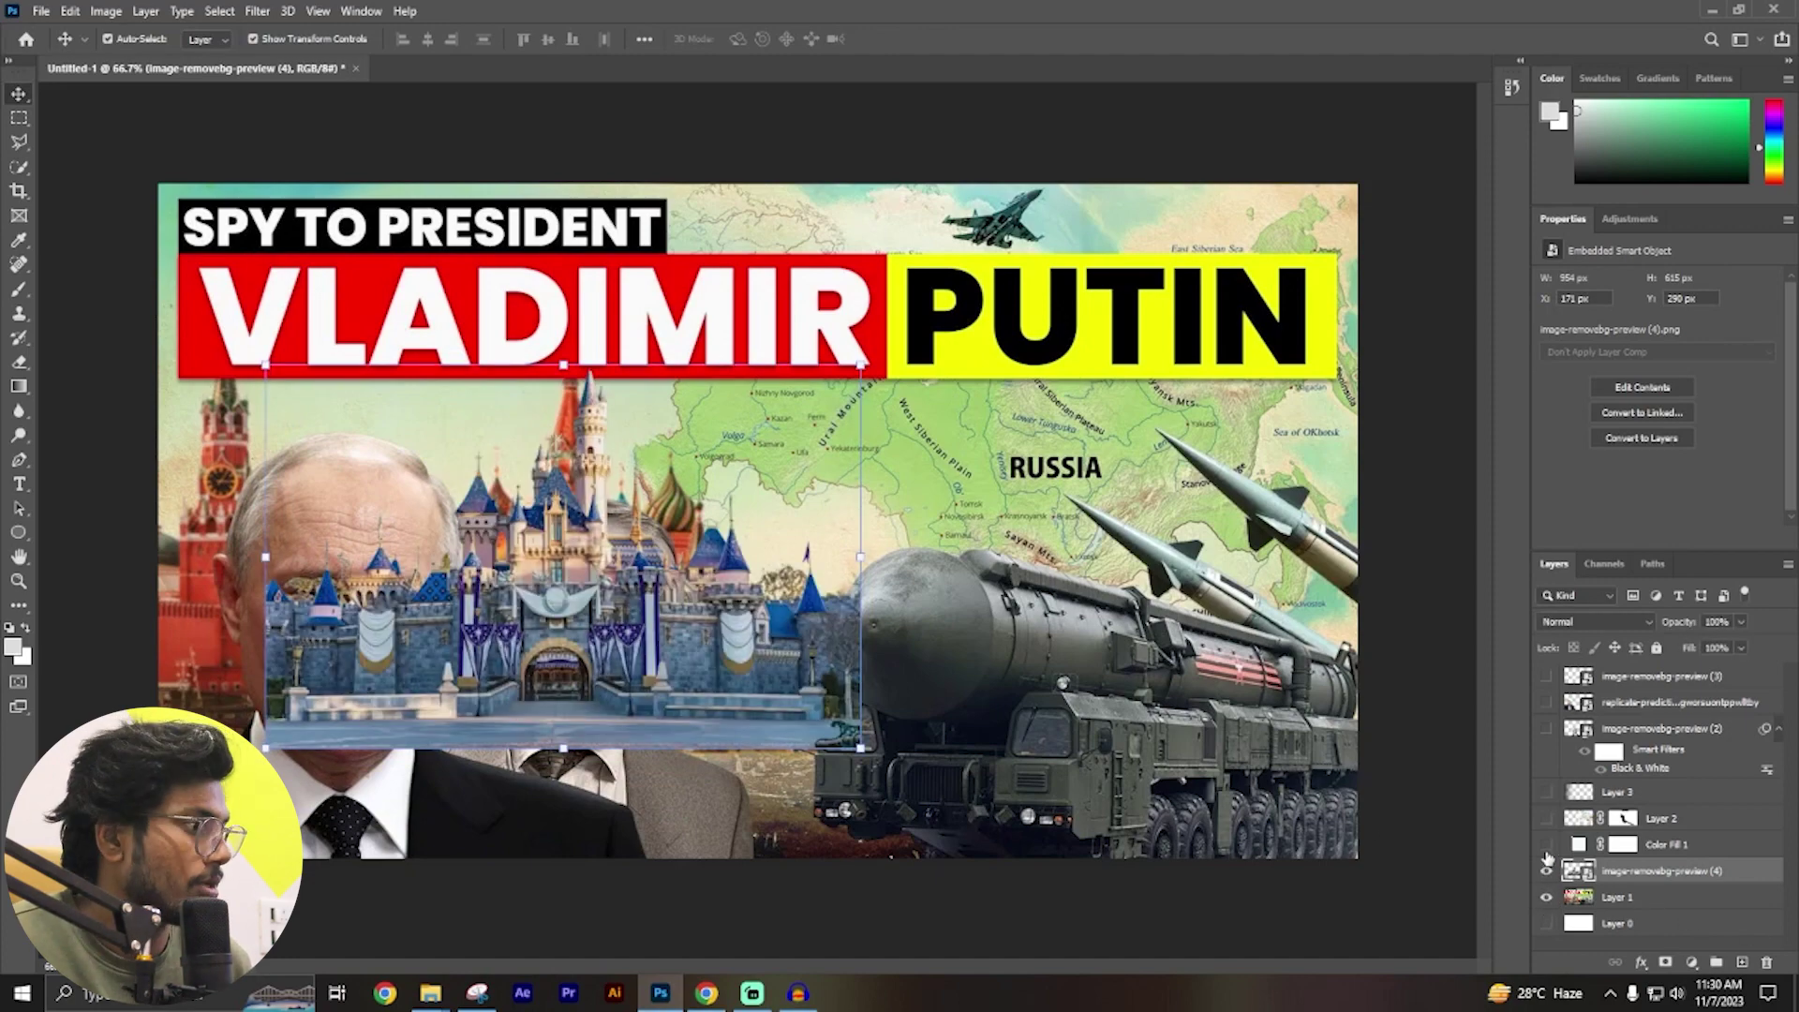
pyautogui.click(1547, 817)
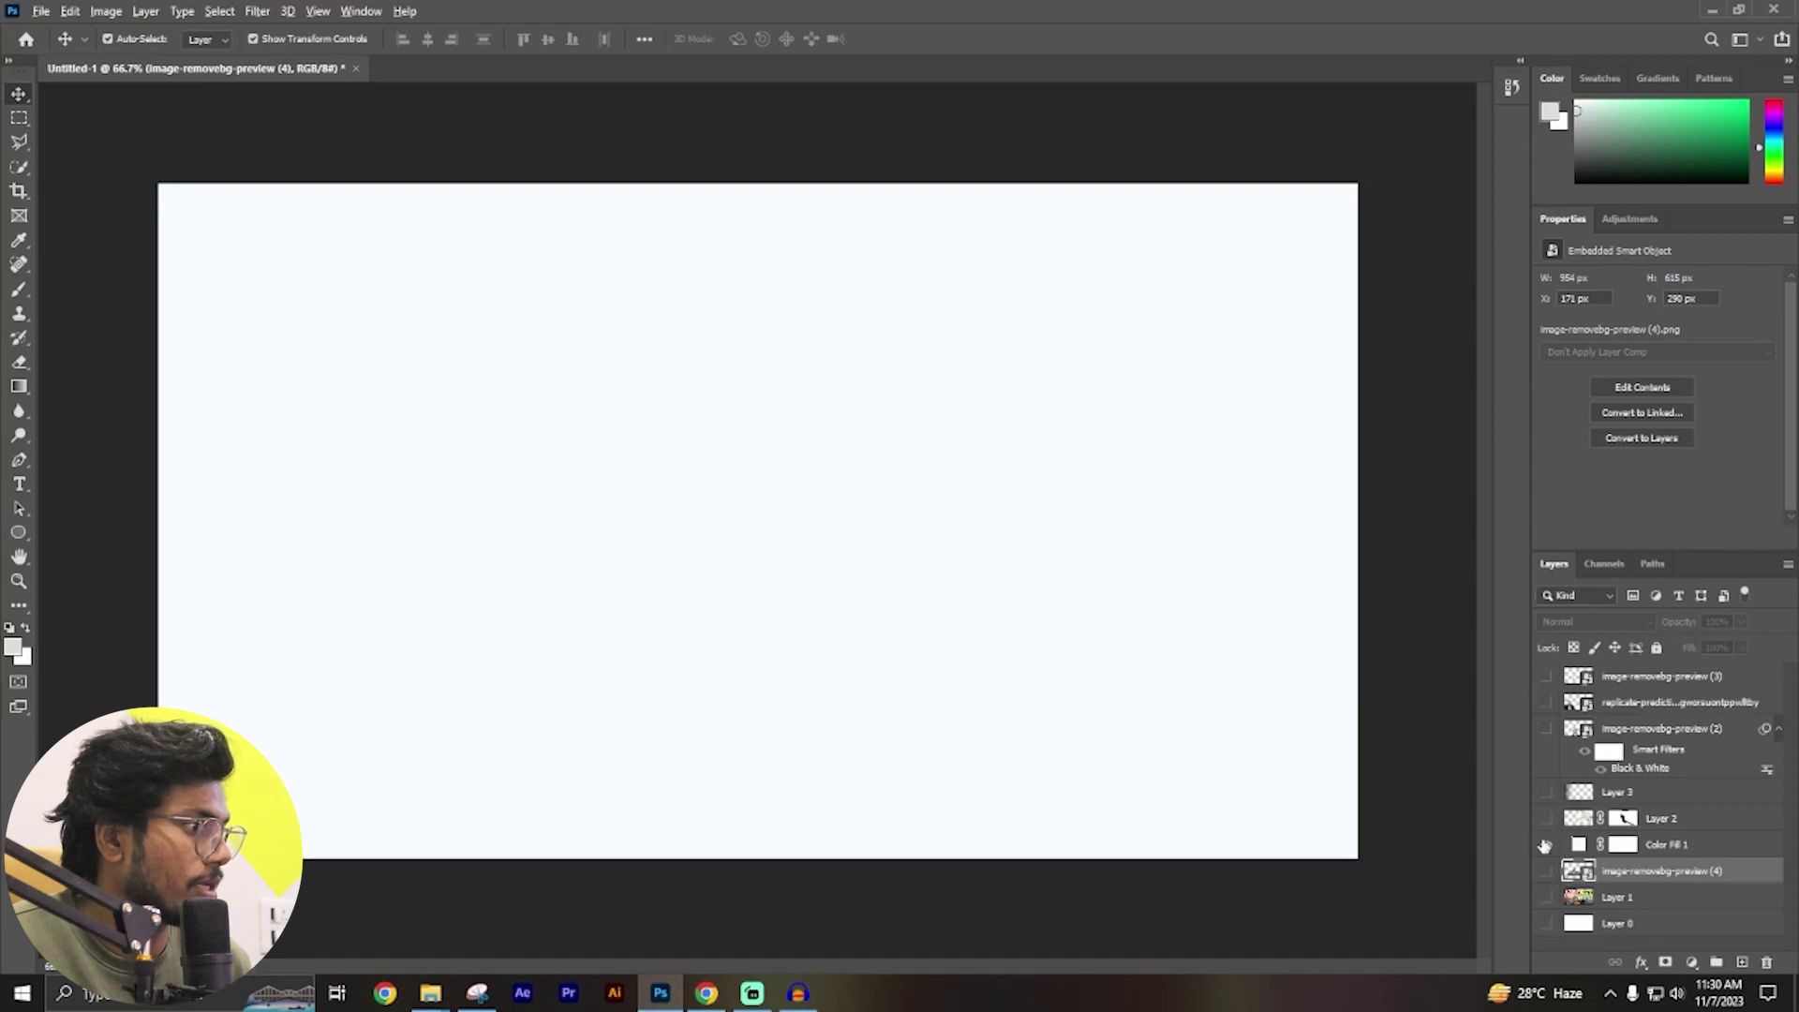
pyautogui.click(1545, 844)
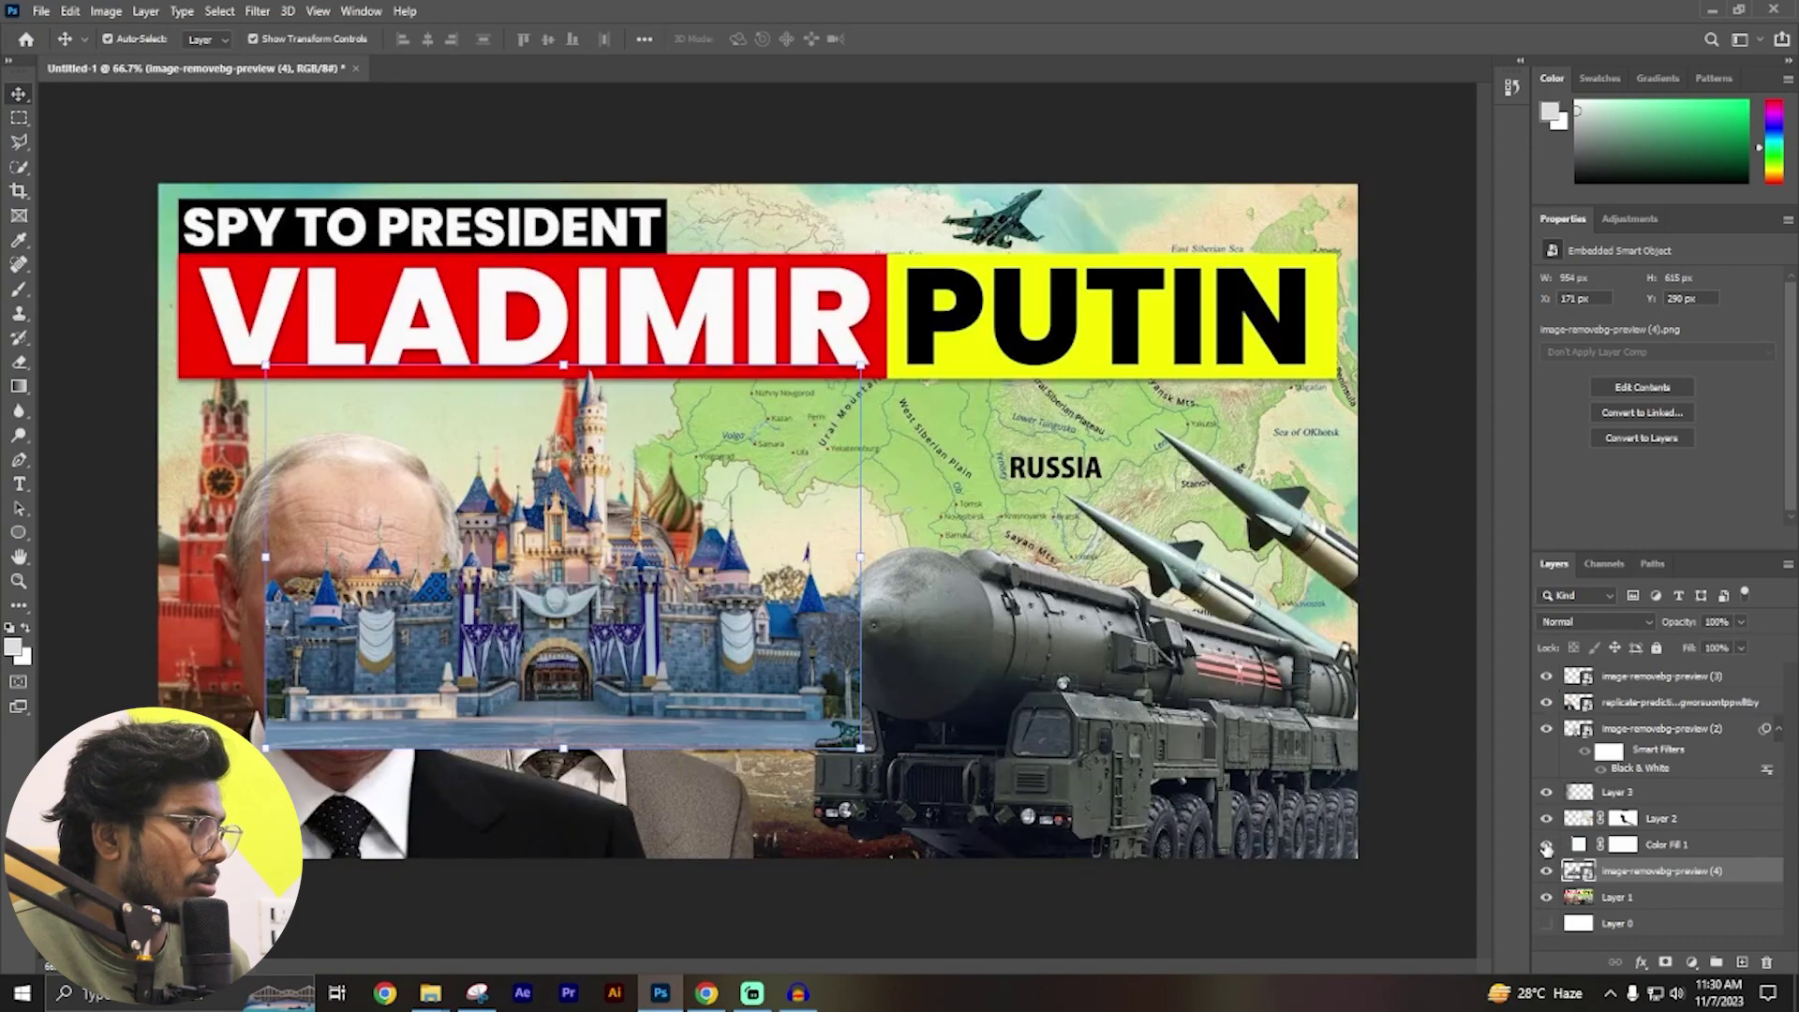
pyautogui.click(1546, 845)
pyautogui.moveTo(1581, 871); pyautogui.dragTo(1583, 846)
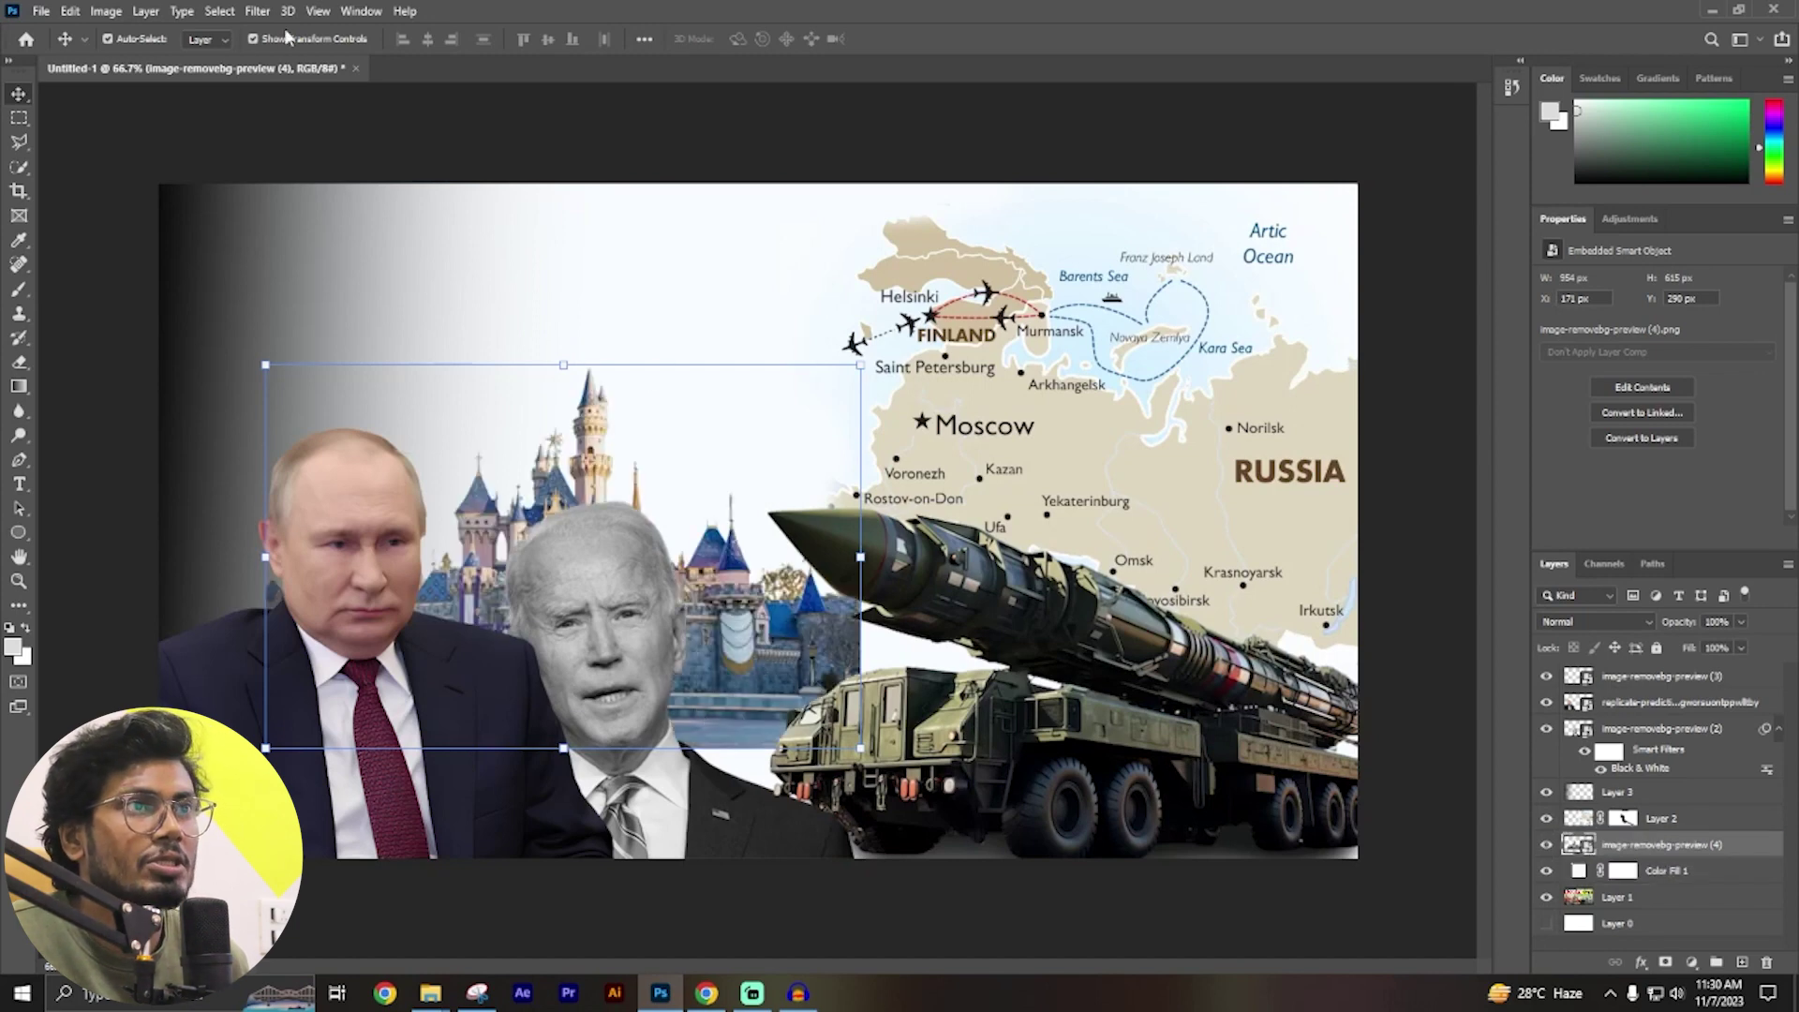
pyautogui.click(100, 12)
pyautogui.moveTo(137, 59)
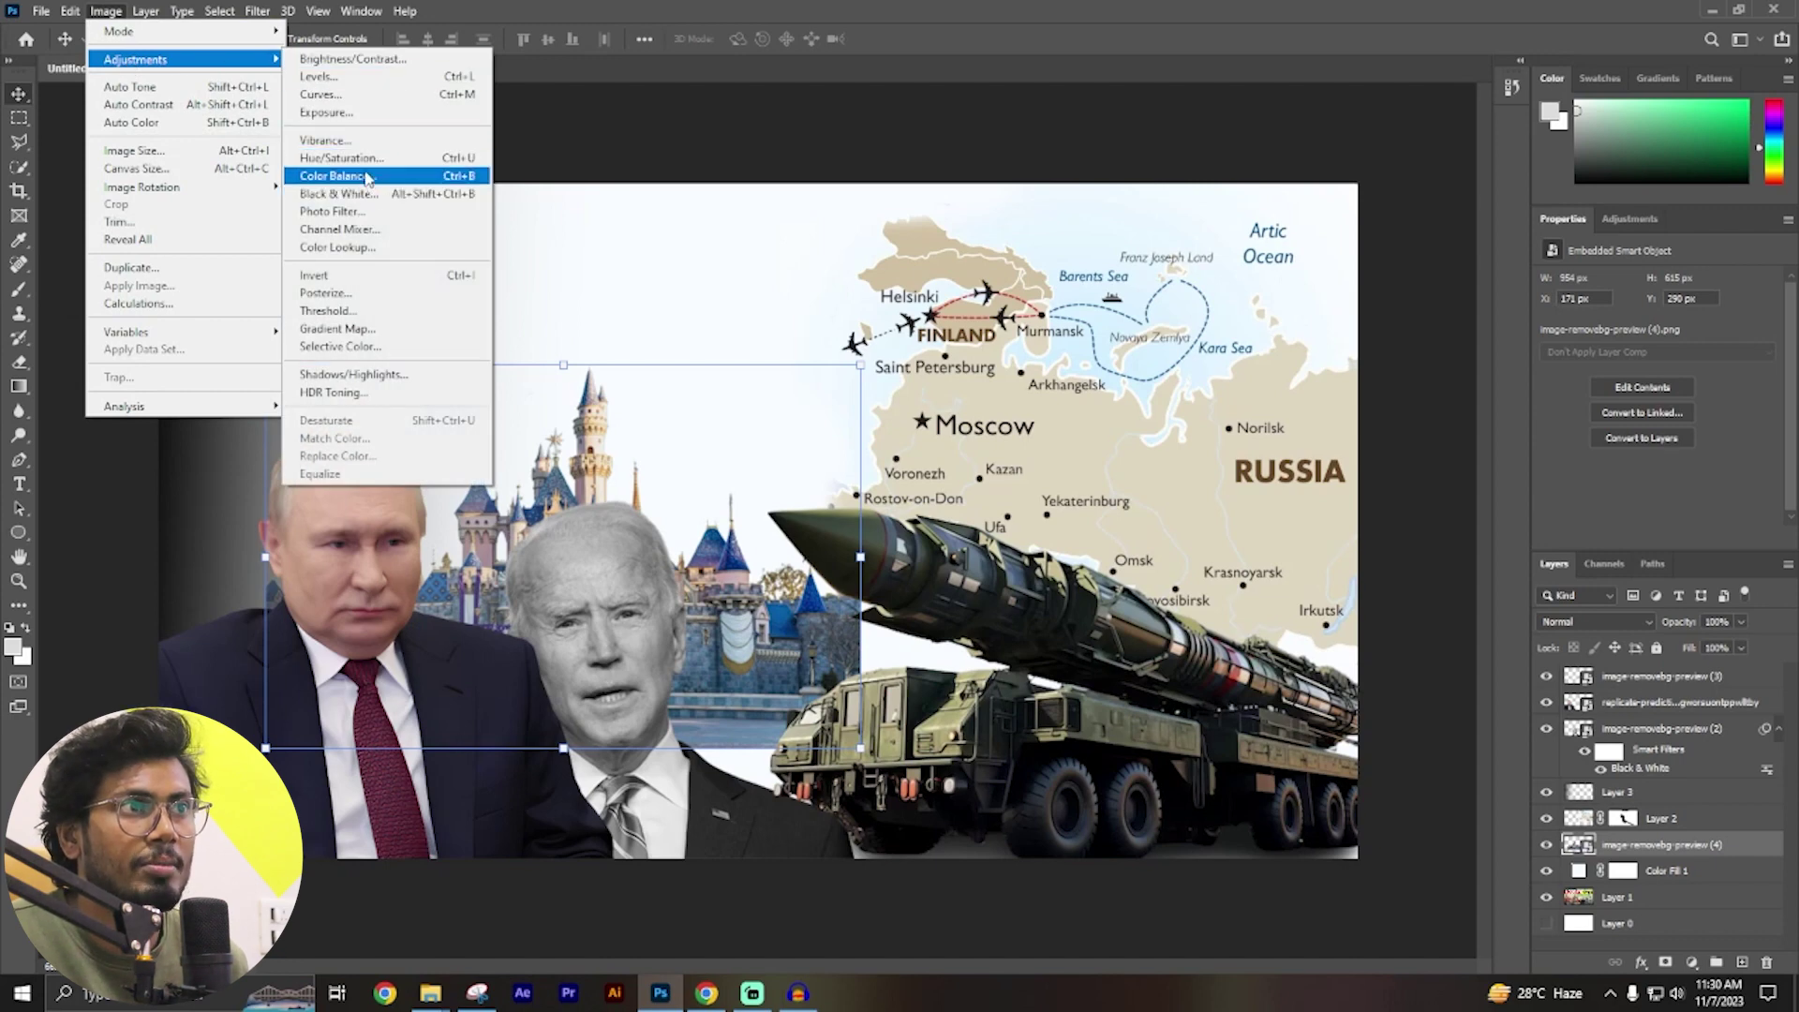
# Apply Hue/Saturation to the castle with Hue +165 and Saturation +45, then nudge it down.
pyautogui.click(365, 157)
pyautogui.moveTo(846, 327); pyautogui.dragTo(755, 326)
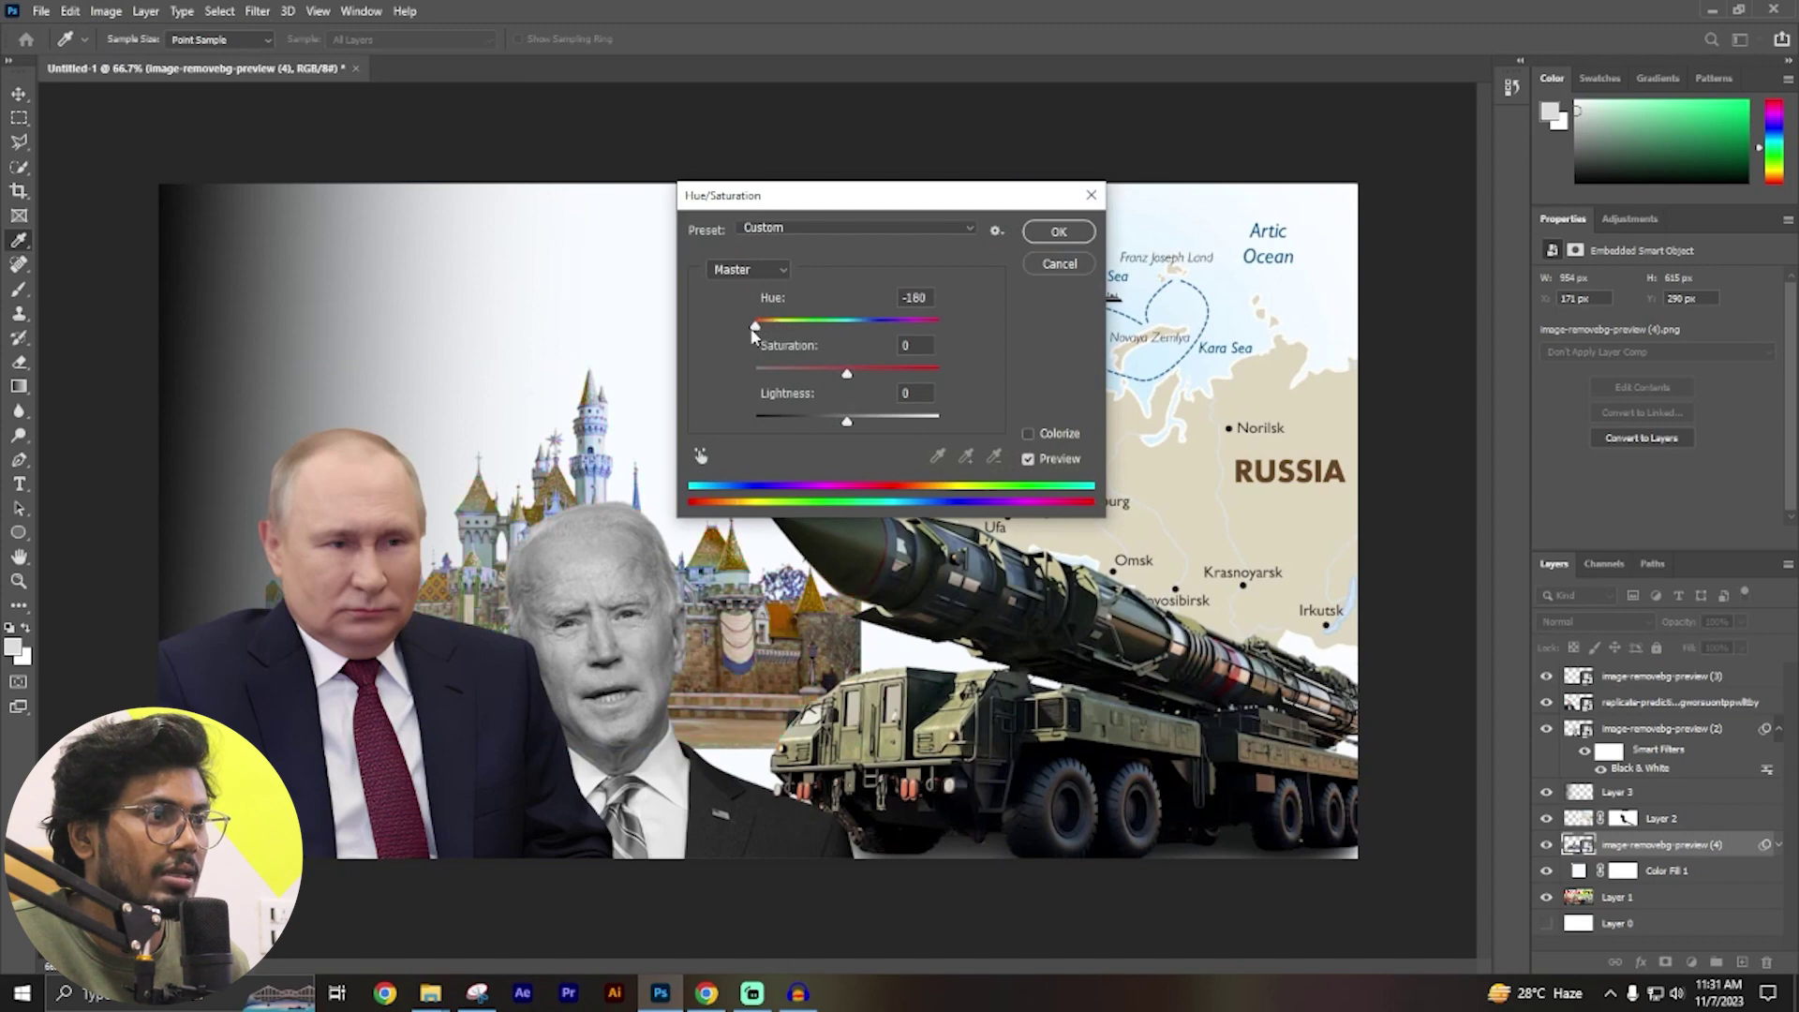
pyautogui.moveTo(740, 333)
pyautogui.mouseDown()
pyautogui.moveTo(903, 327)
pyautogui.moveTo(935, 347)
pyautogui.mouseUp()
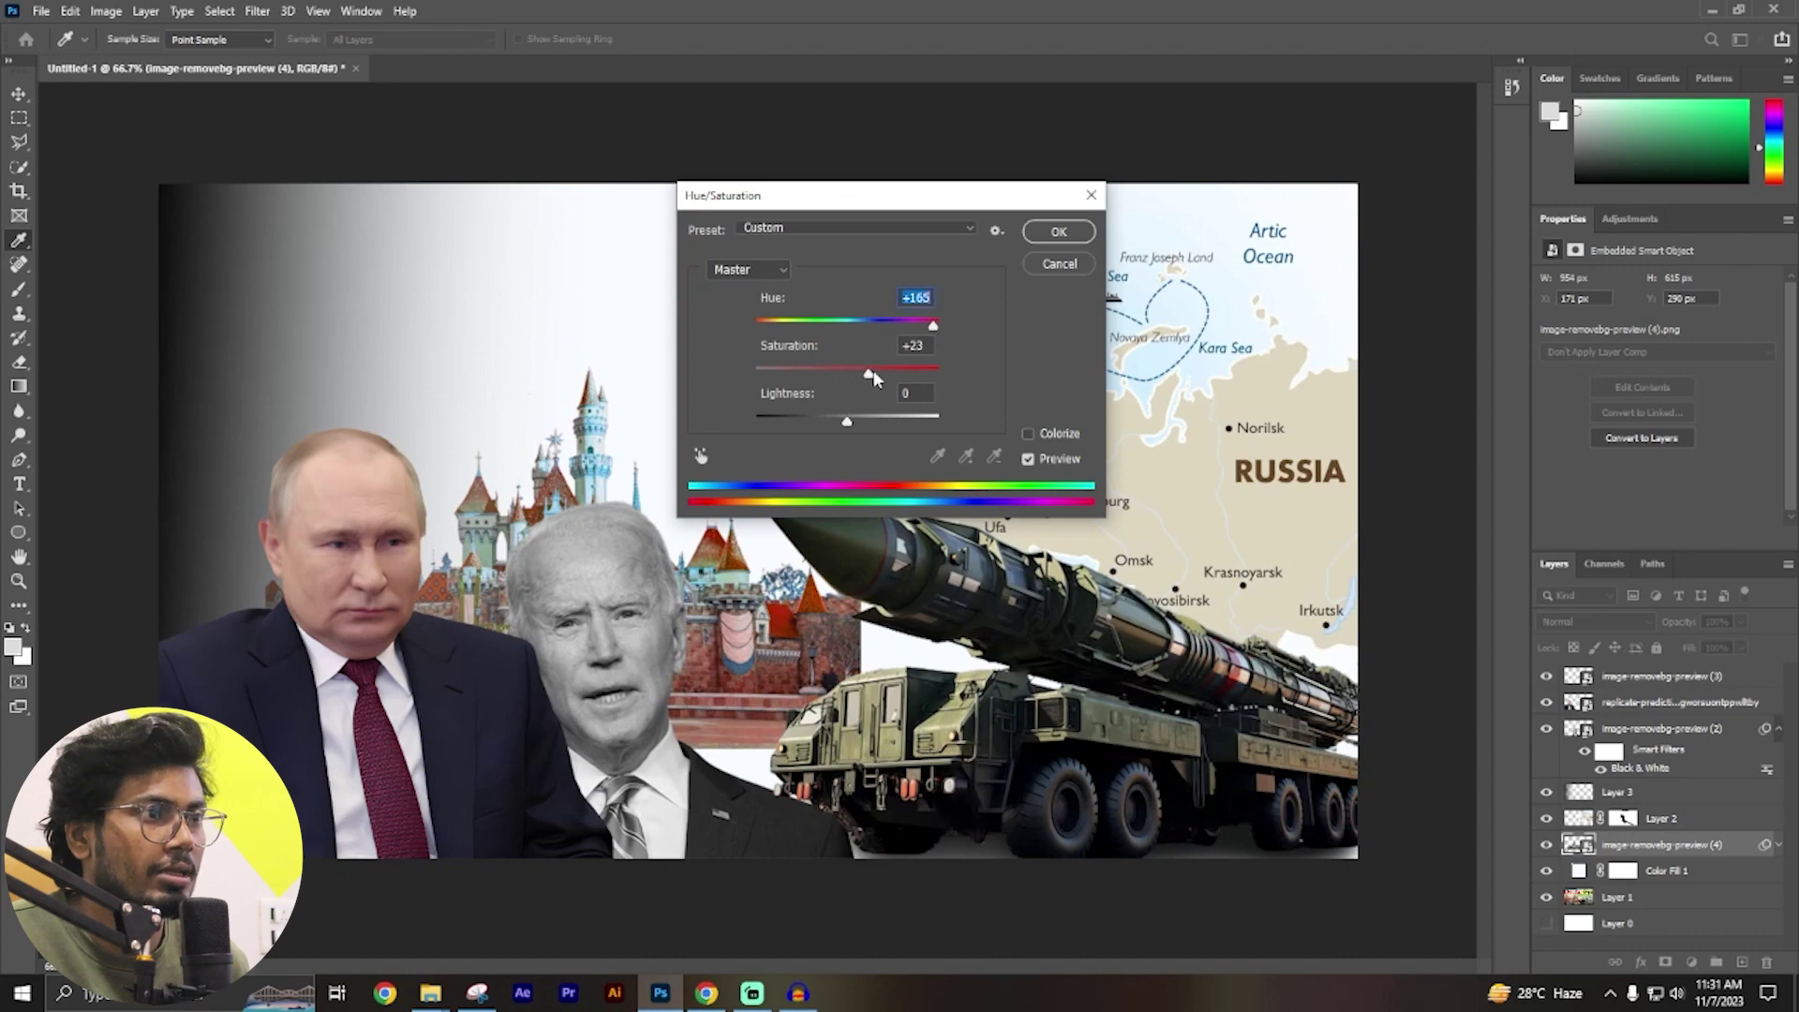
pyautogui.click(1054, 242)
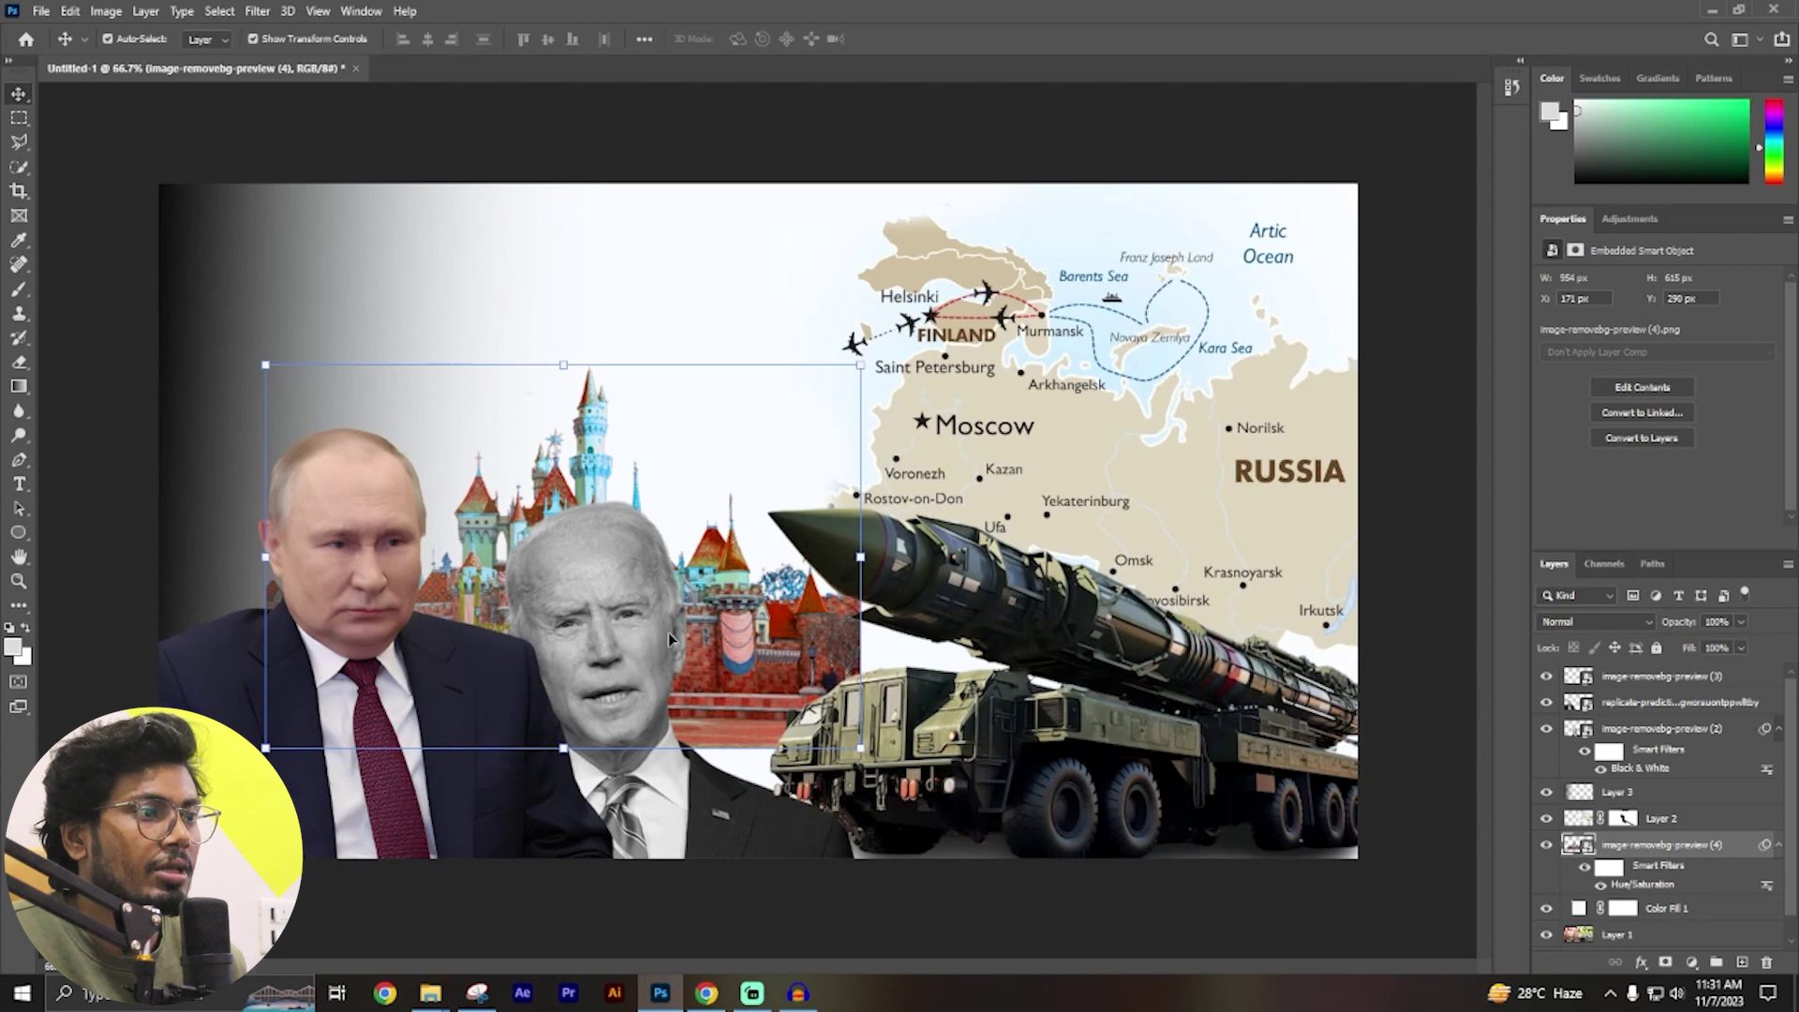
pyautogui.moveTo(751, 678); pyautogui.dragTo(749, 721)
# Enlarge the recoloured castle and shift it toward the left edge.
pyautogui.click(555, 419)
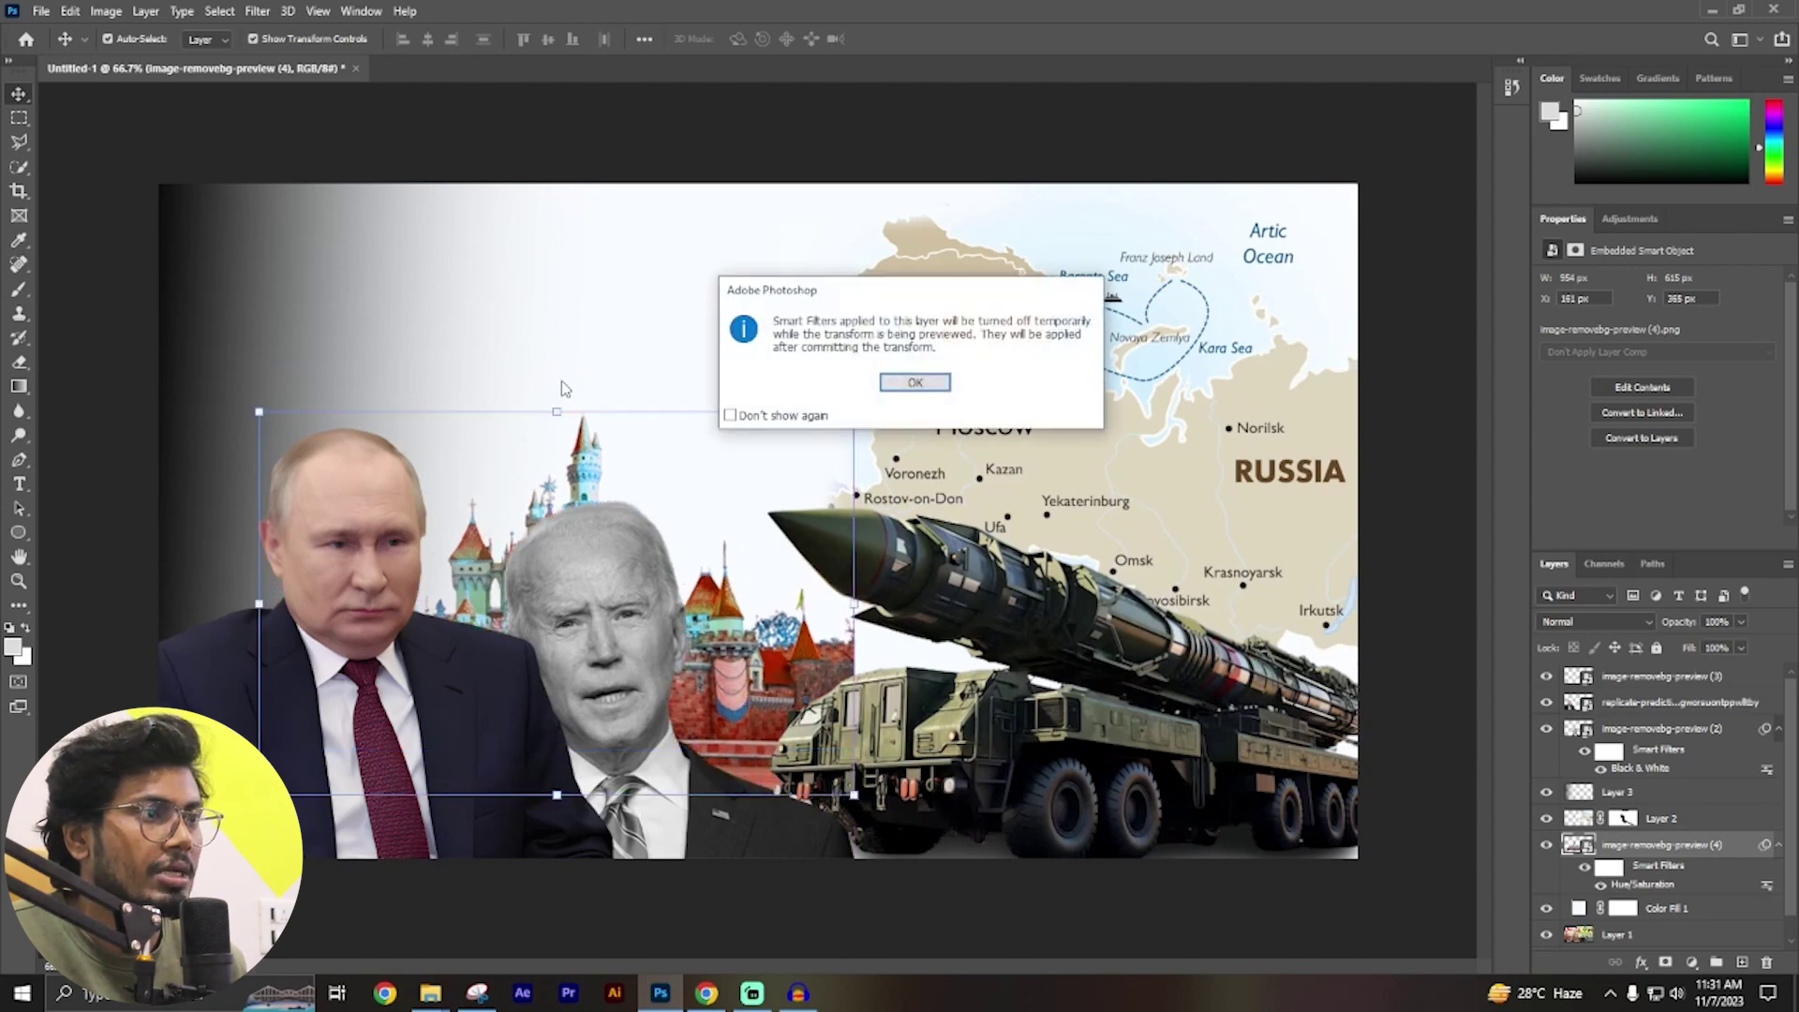
pyautogui.click(902, 389)
pyautogui.moveTo(562, 441); pyautogui.dragTo(540, 316)
pyautogui.click(560, 359)
pyautogui.click(915, 382)
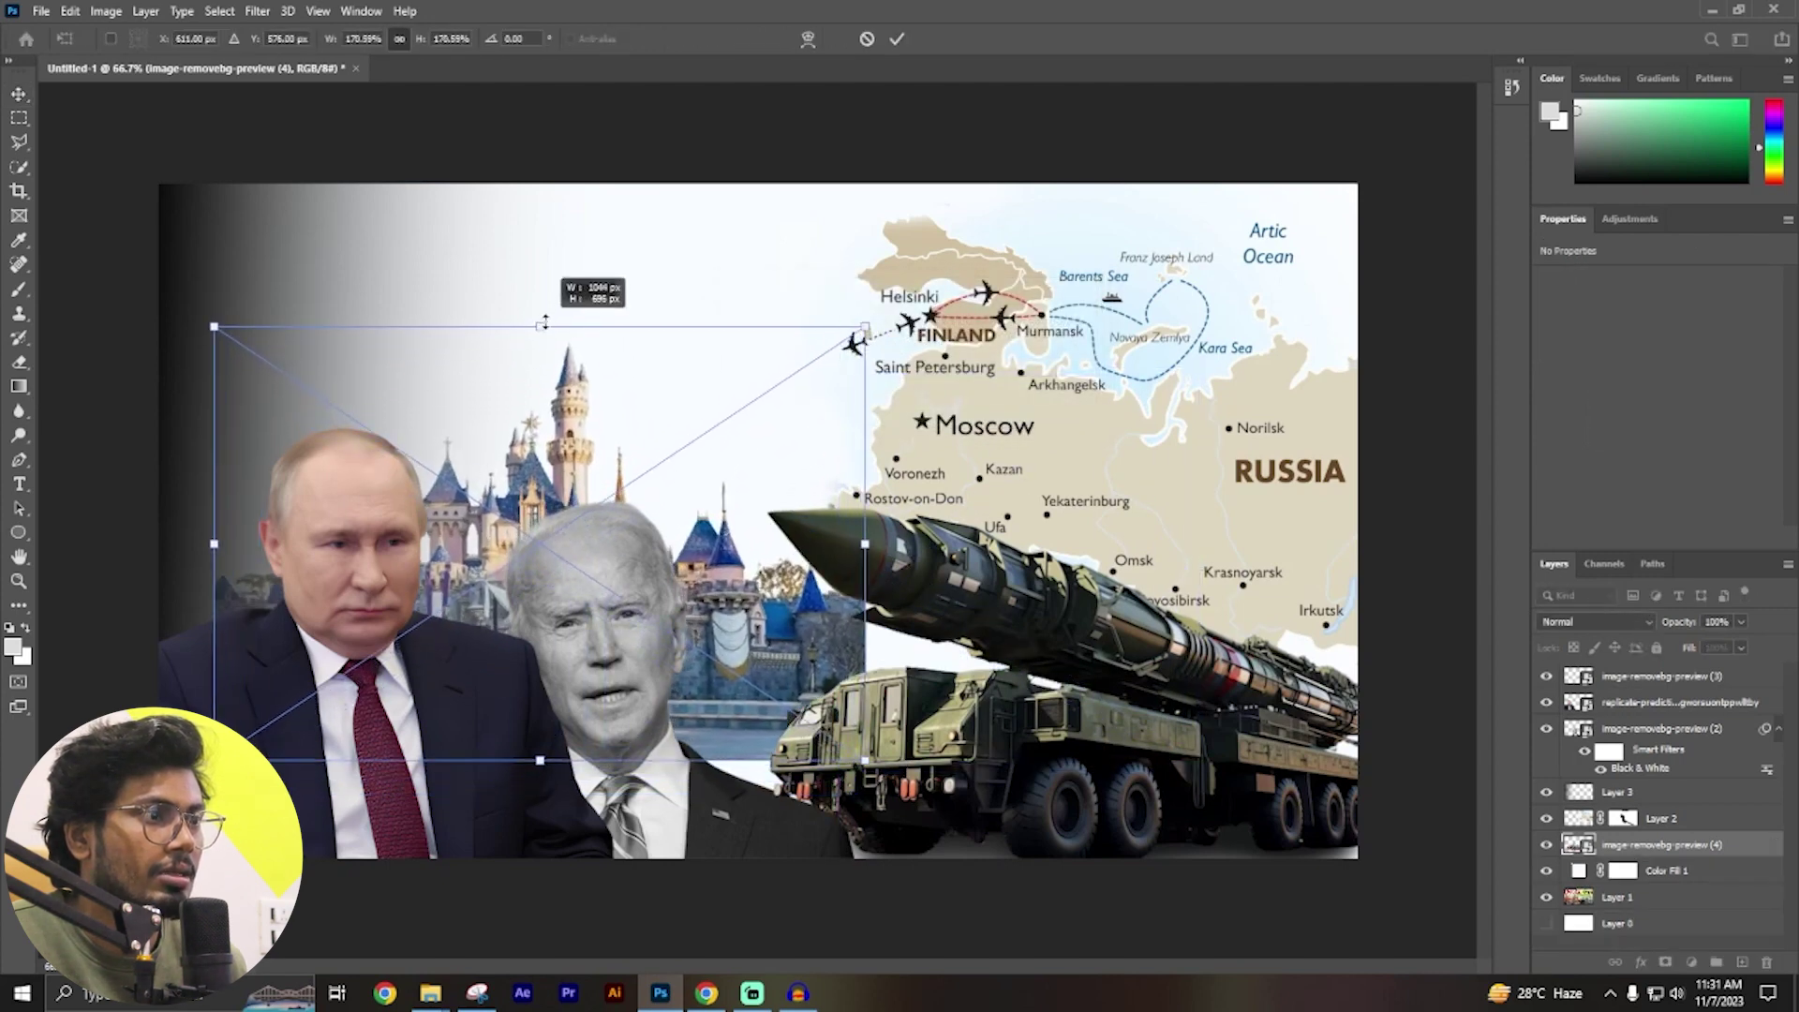
pyautogui.moveTo(758, 579)
pyautogui.mouseDown()
pyautogui.moveTo(784, 667)
pyautogui.moveTo(701, 635)
pyautogui.mouseUp()
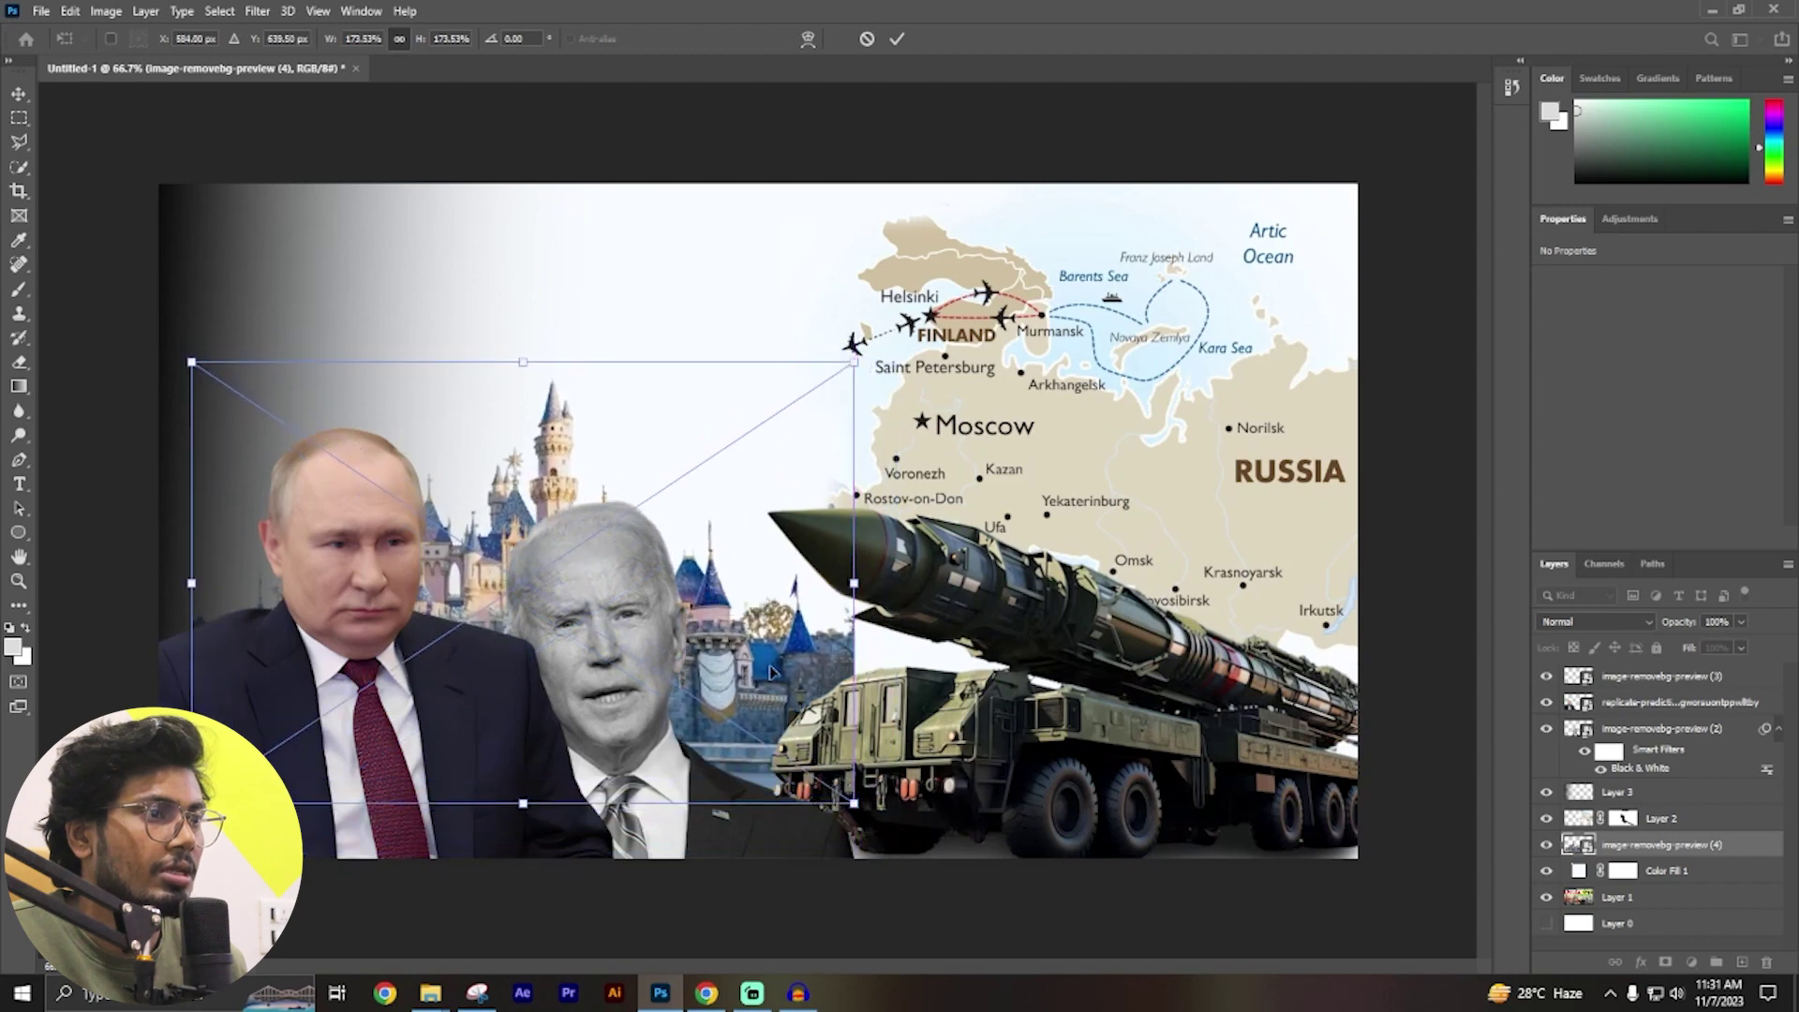
pyautogui.press('Return')
pyautogui.moveTo(774, 681); pyautogui.dragTo(533, 633)
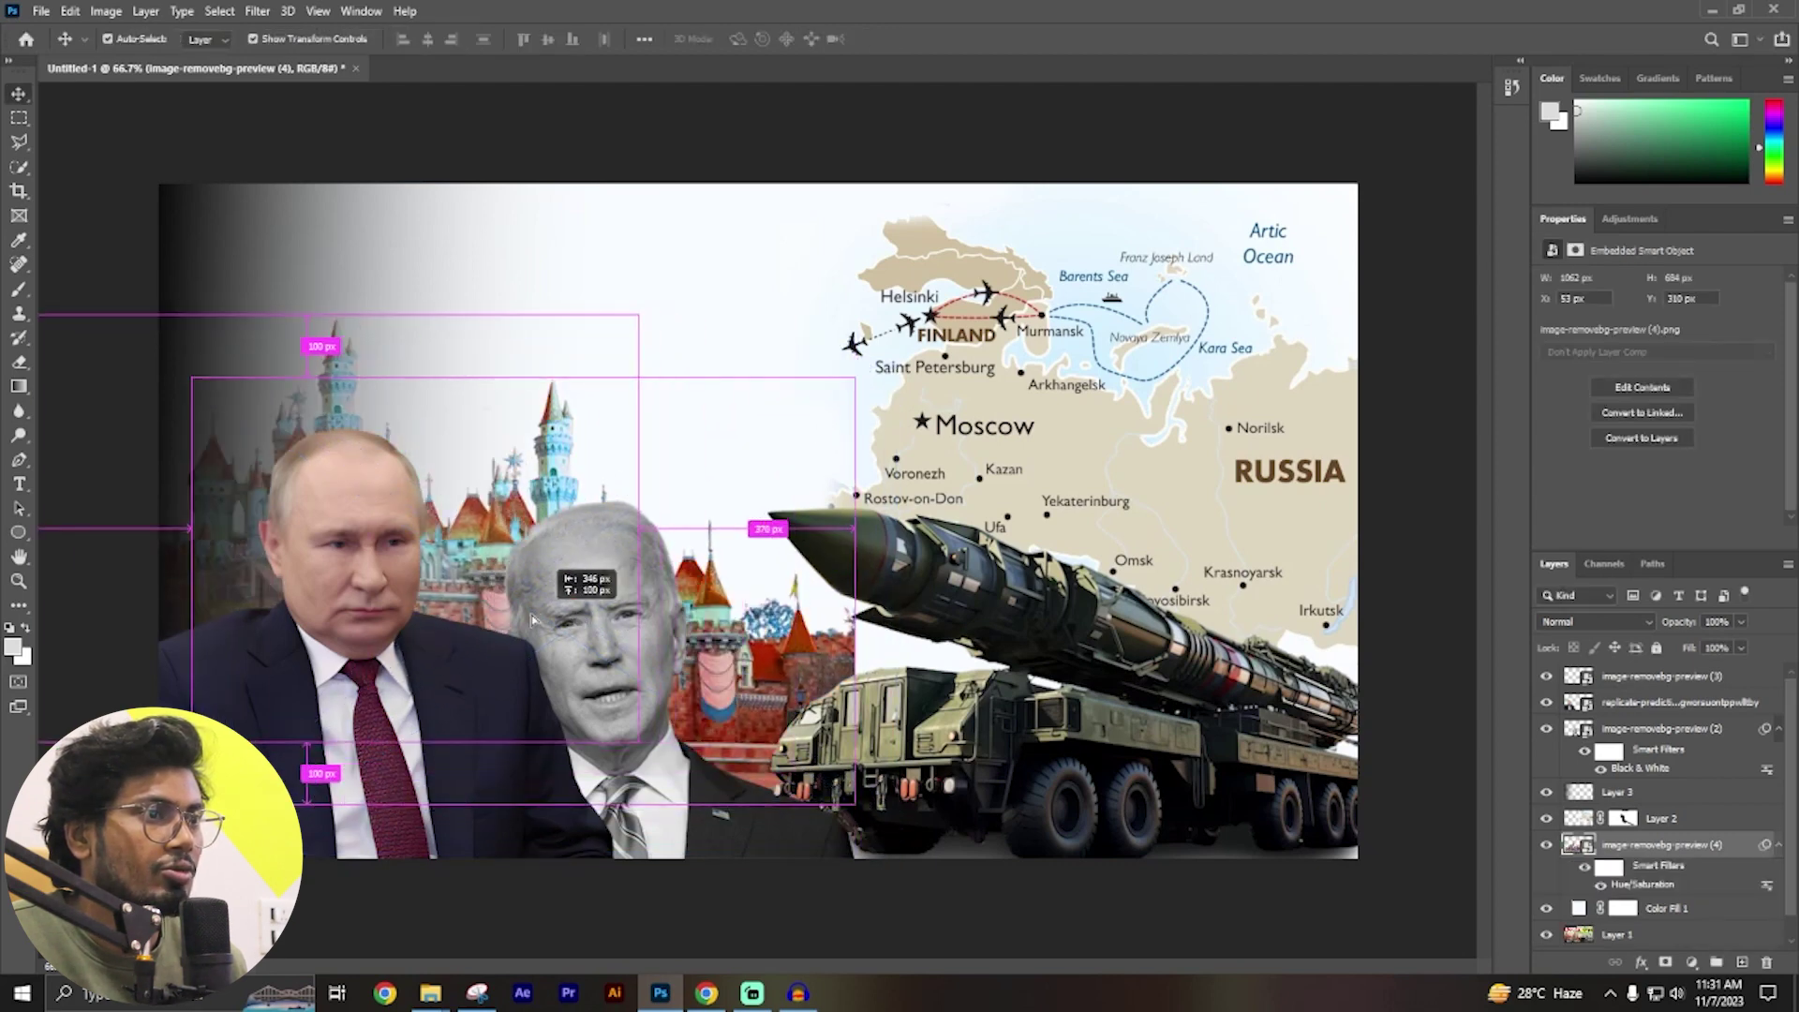
# Duplicate the castle and enlarge the copy at the far left behind Putin.
pyautogui.hotkey('ctrl', 'j')
pyautogui.hotkey('ctrl', 't')
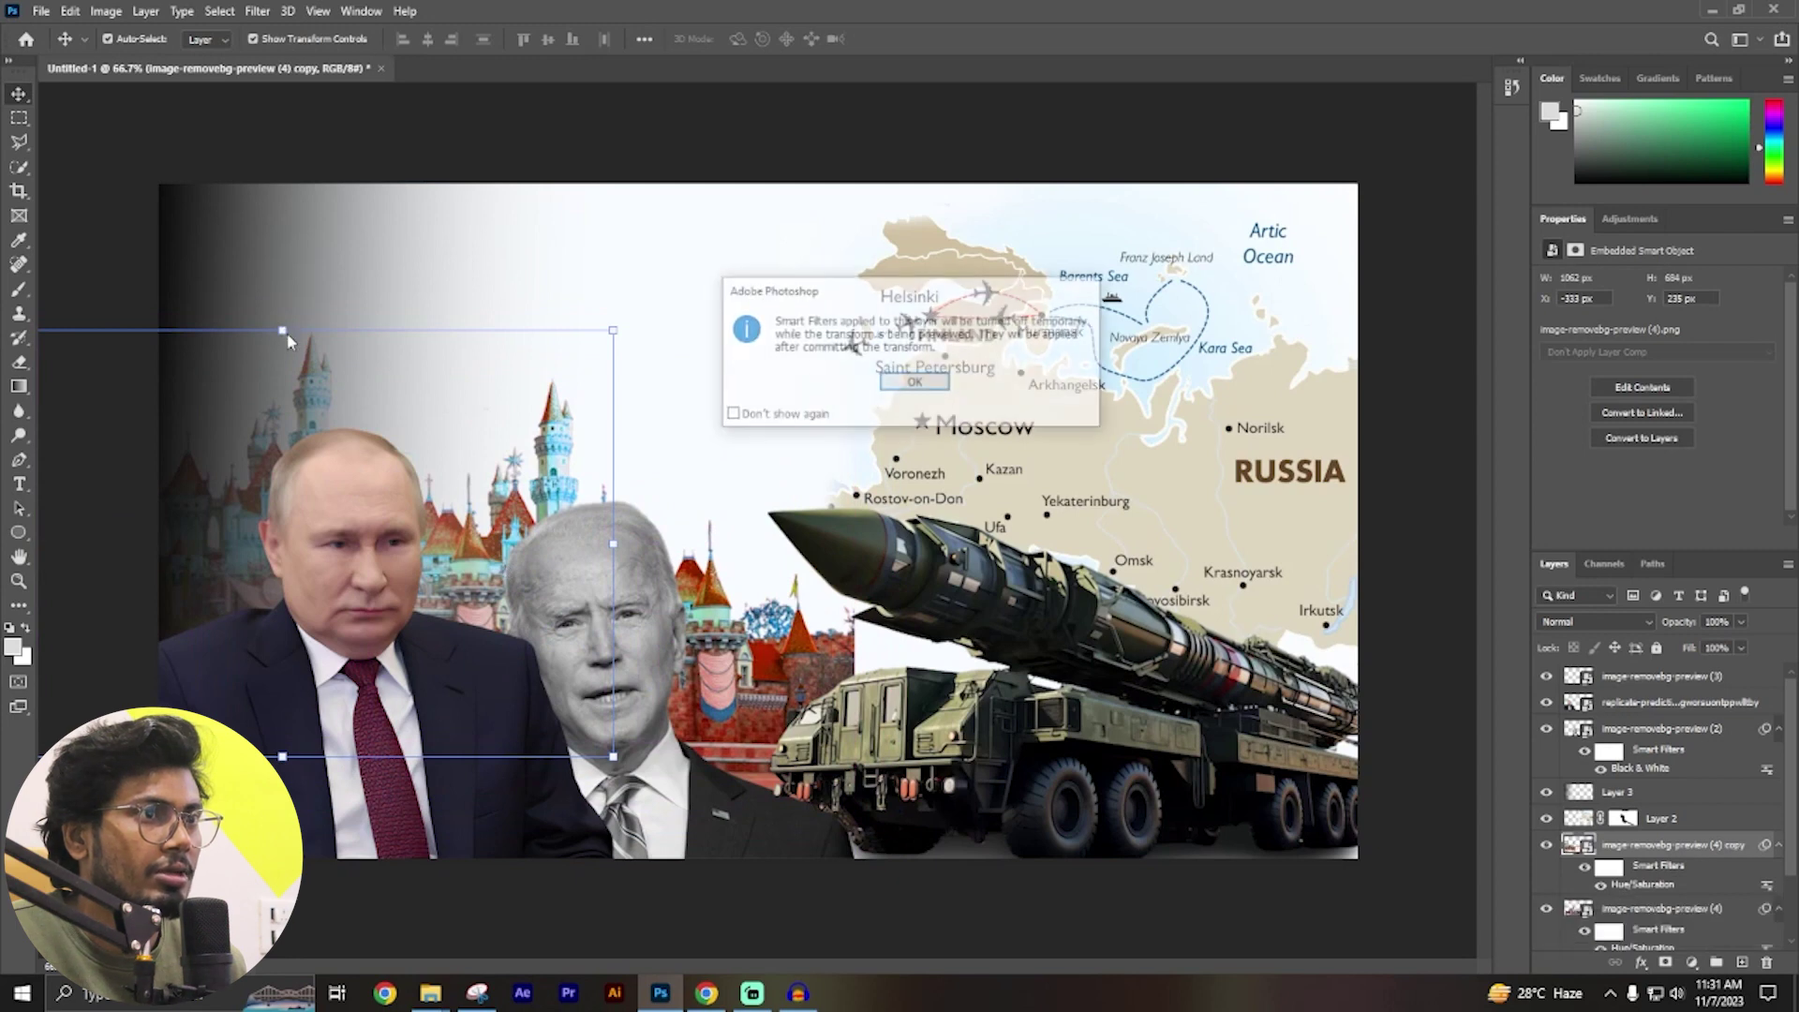
pyautogui.click(920, 384)
pyautogui.moveTo(417, 335); pyautogui.dragTo(393, 241)
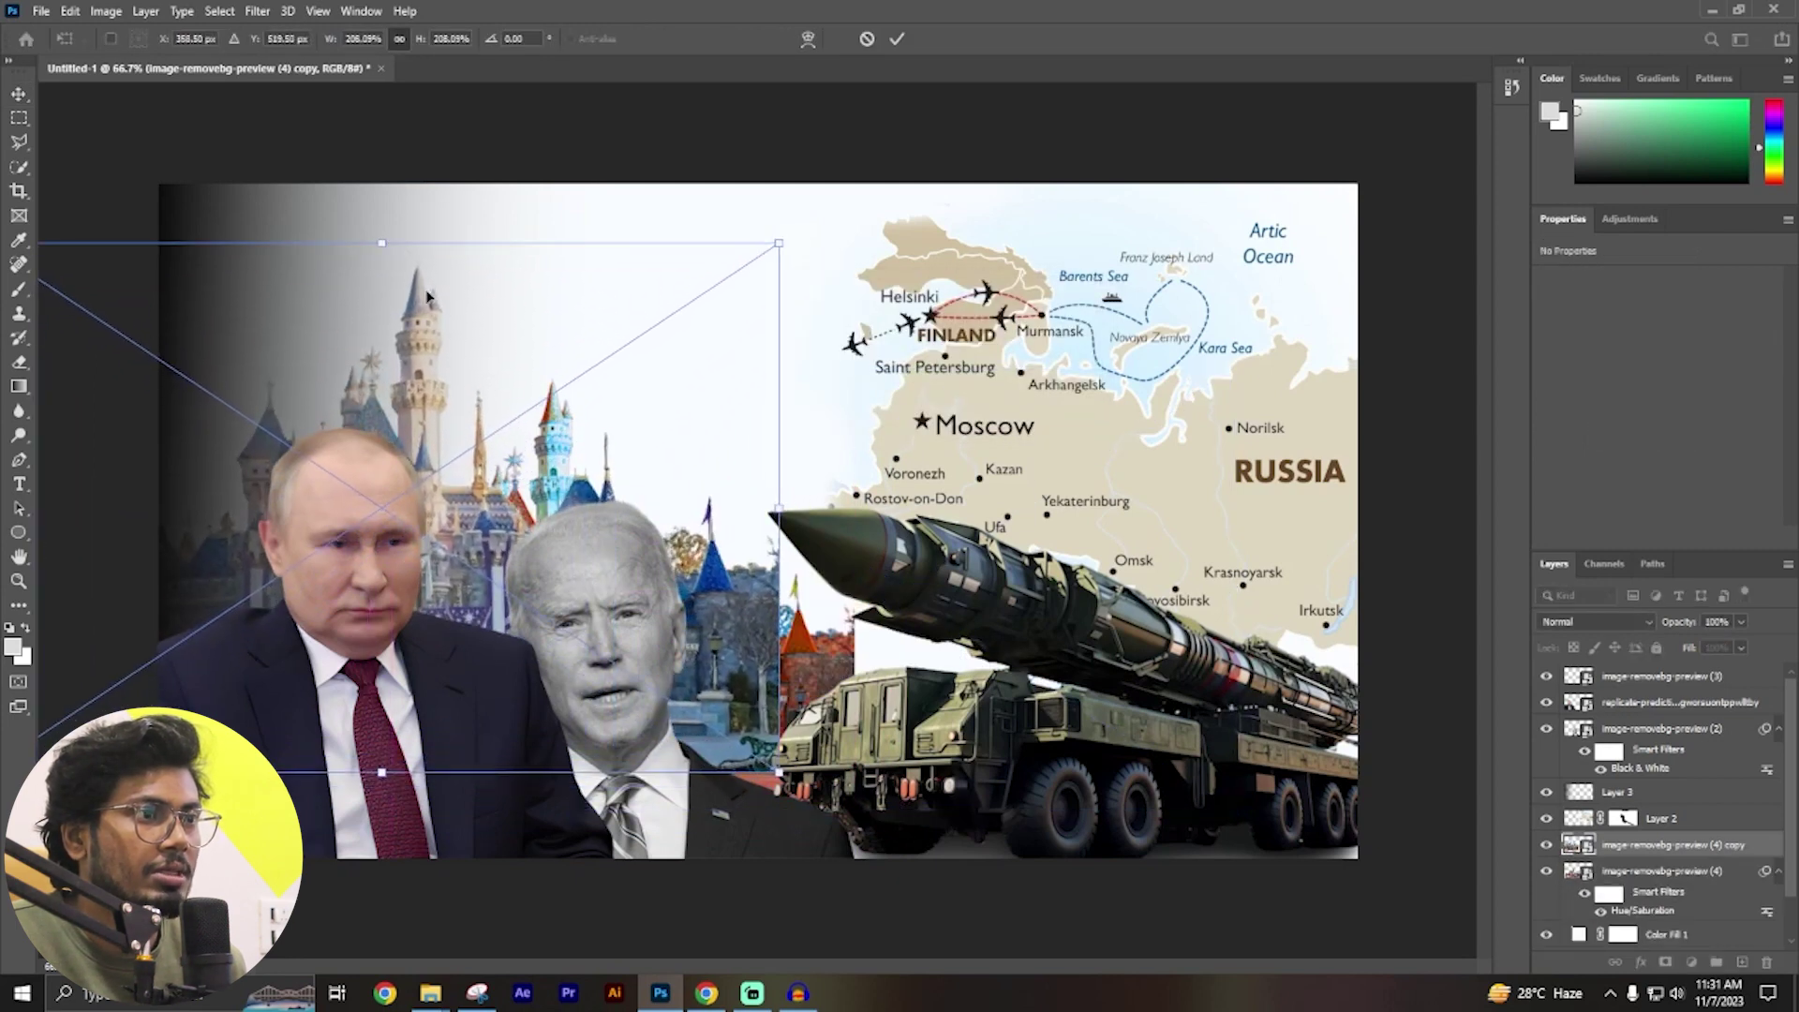
pyautogui.moveTo(476, 529); pyautogui.dragTo(371, 531)
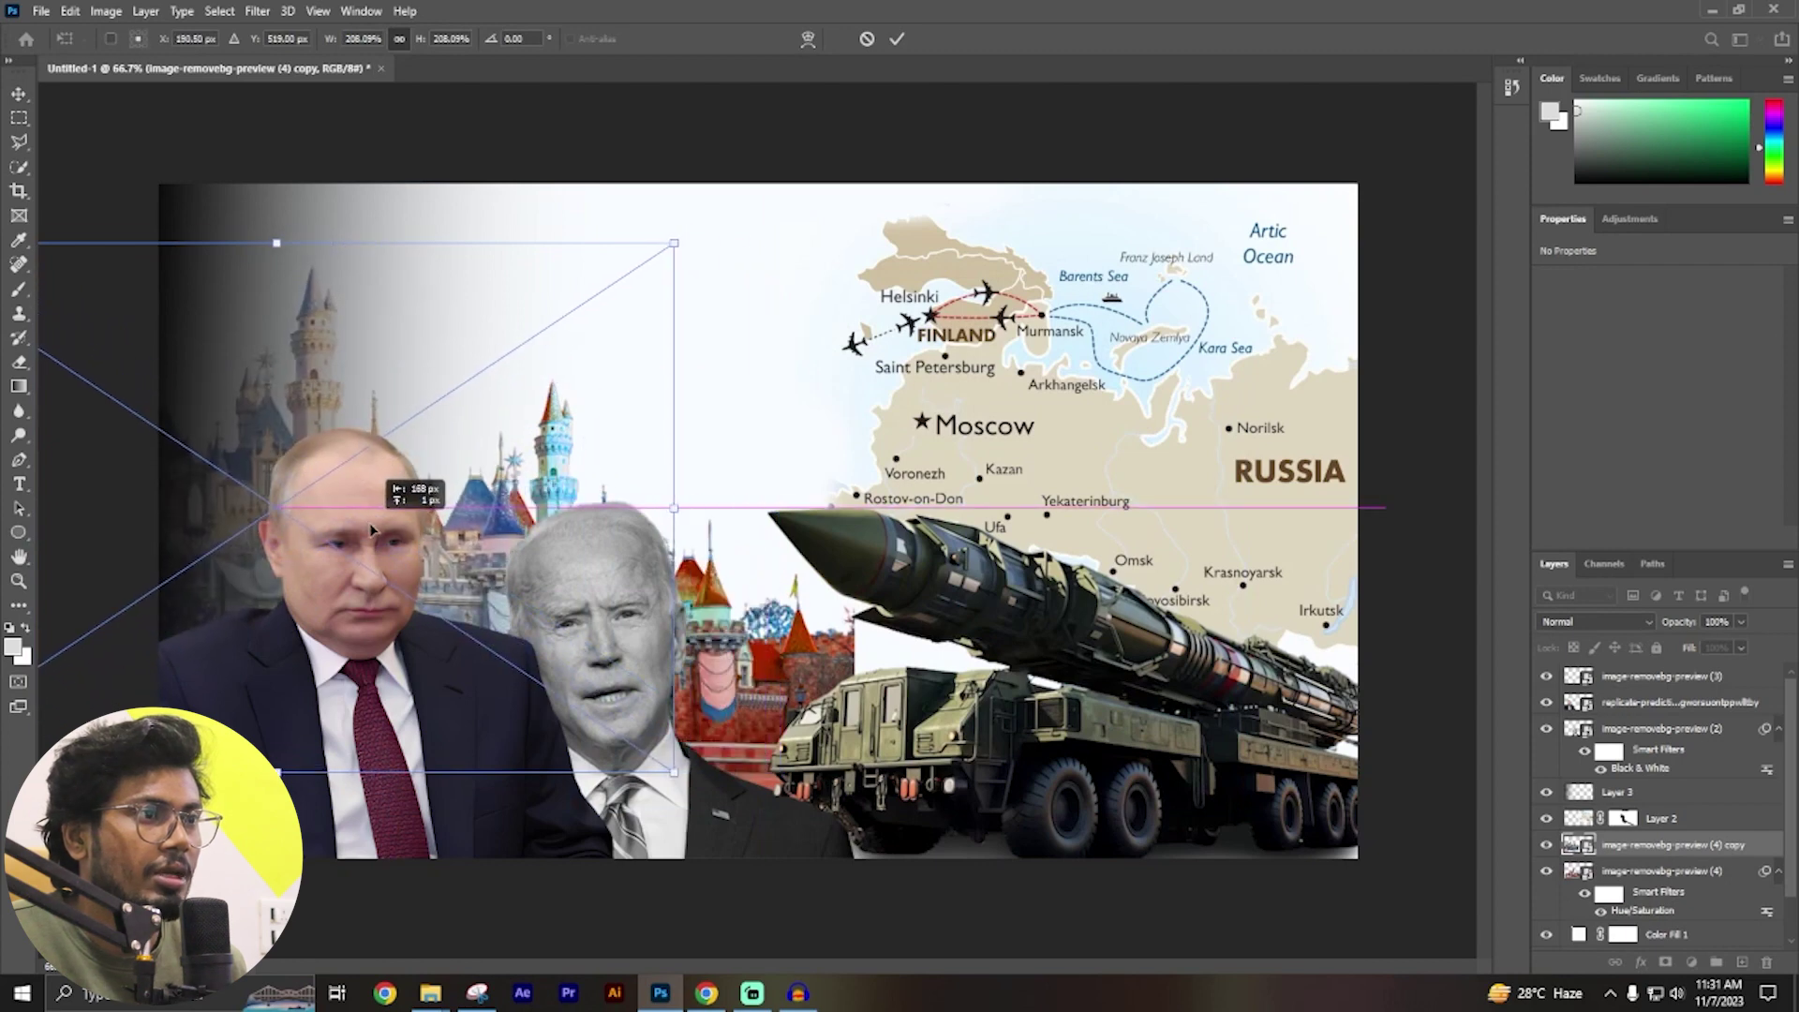
pyautogui.press('Return')
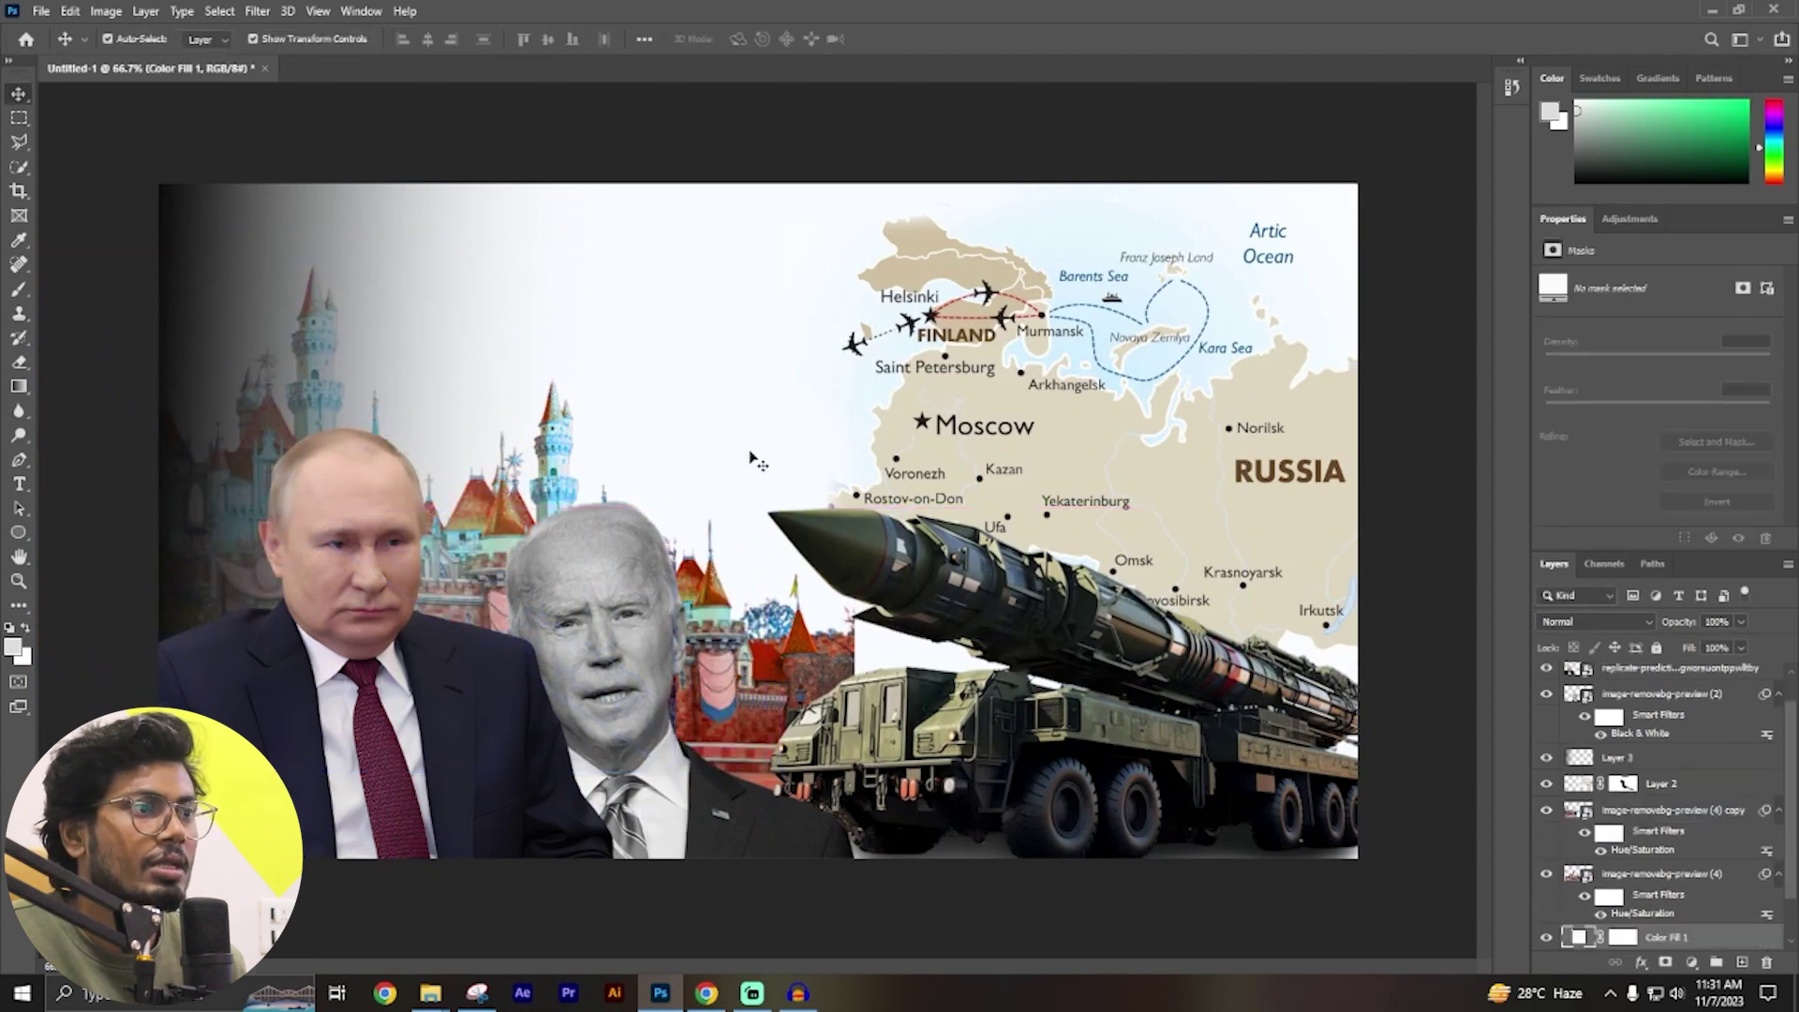
# Set the left white gradient to 59% opacity, stack it below the castles, and nudge the castle.
pyautogui.click(170, 324)
pyautogui.click(1740, 622)
pyautogui.moveTo(1742, 642); pyautogui.dragTo(1707, 649)
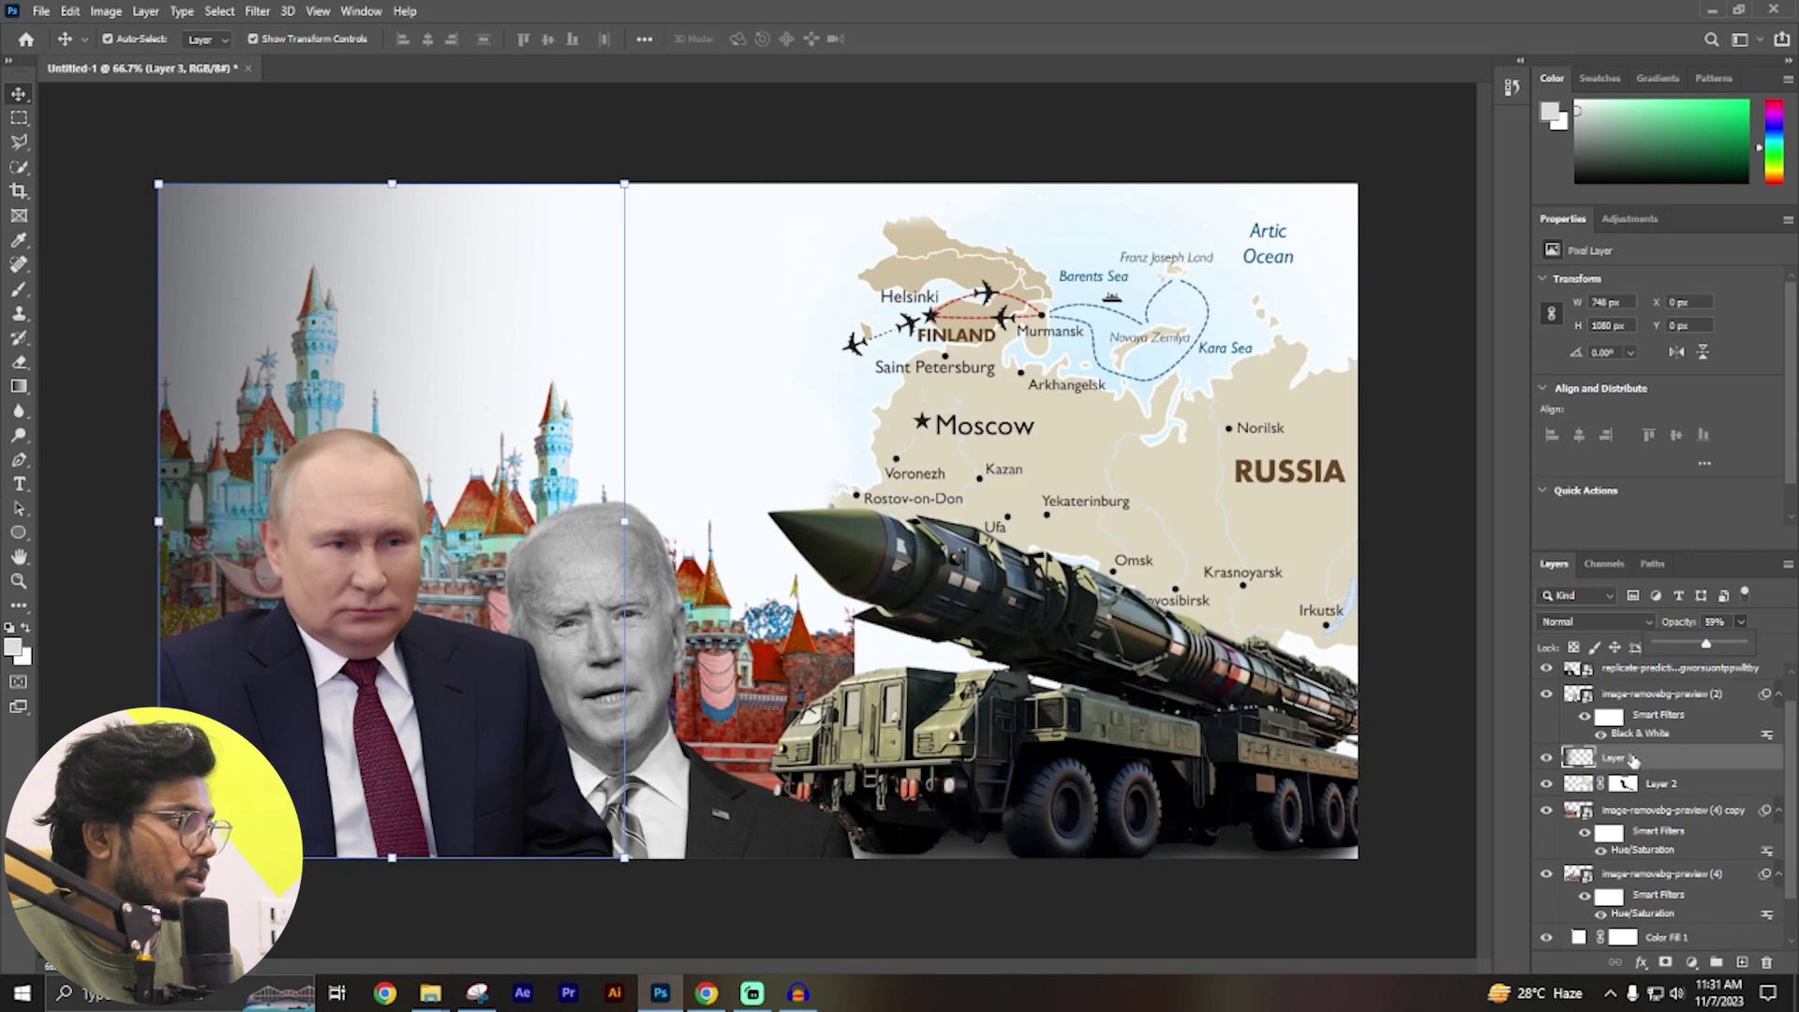
pyautogui.moveTo(1633, 758); pyautogui.dragTo(1649, 860)
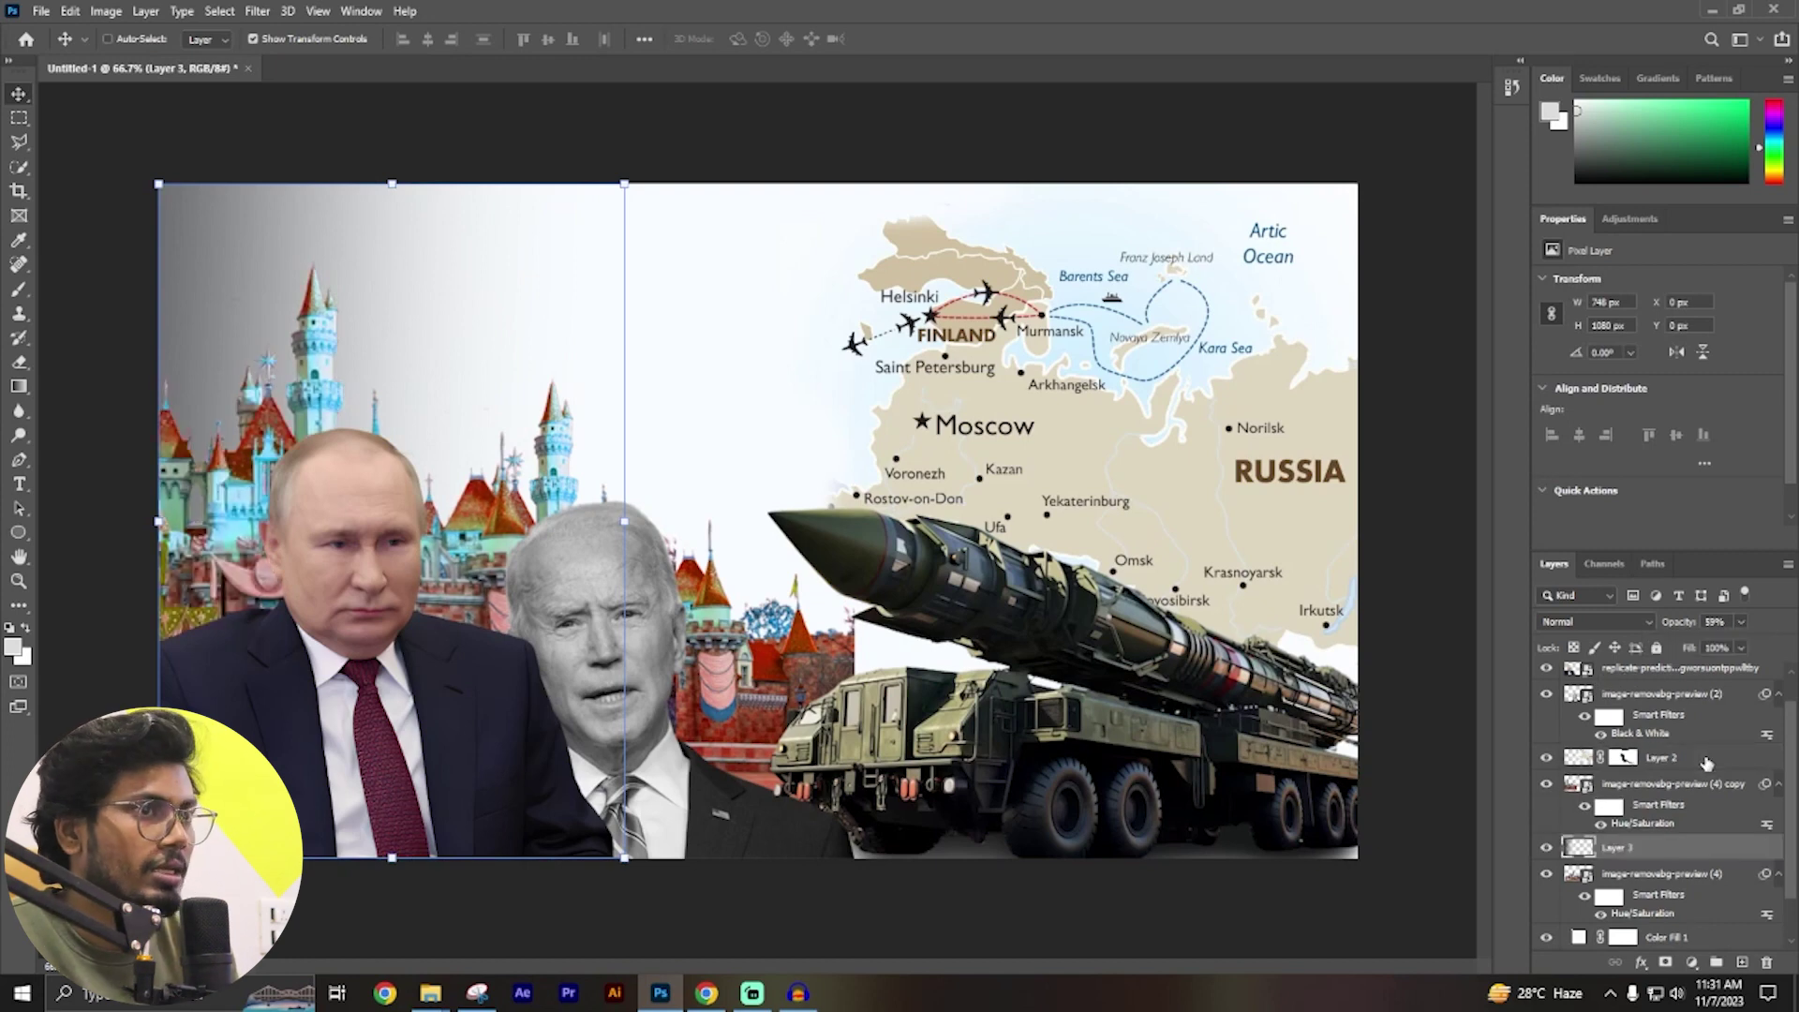
pyautogui.moveTo(1705, 763); pyautogui.dragTo(1649, 899)
pyautogui.click(663, 363)
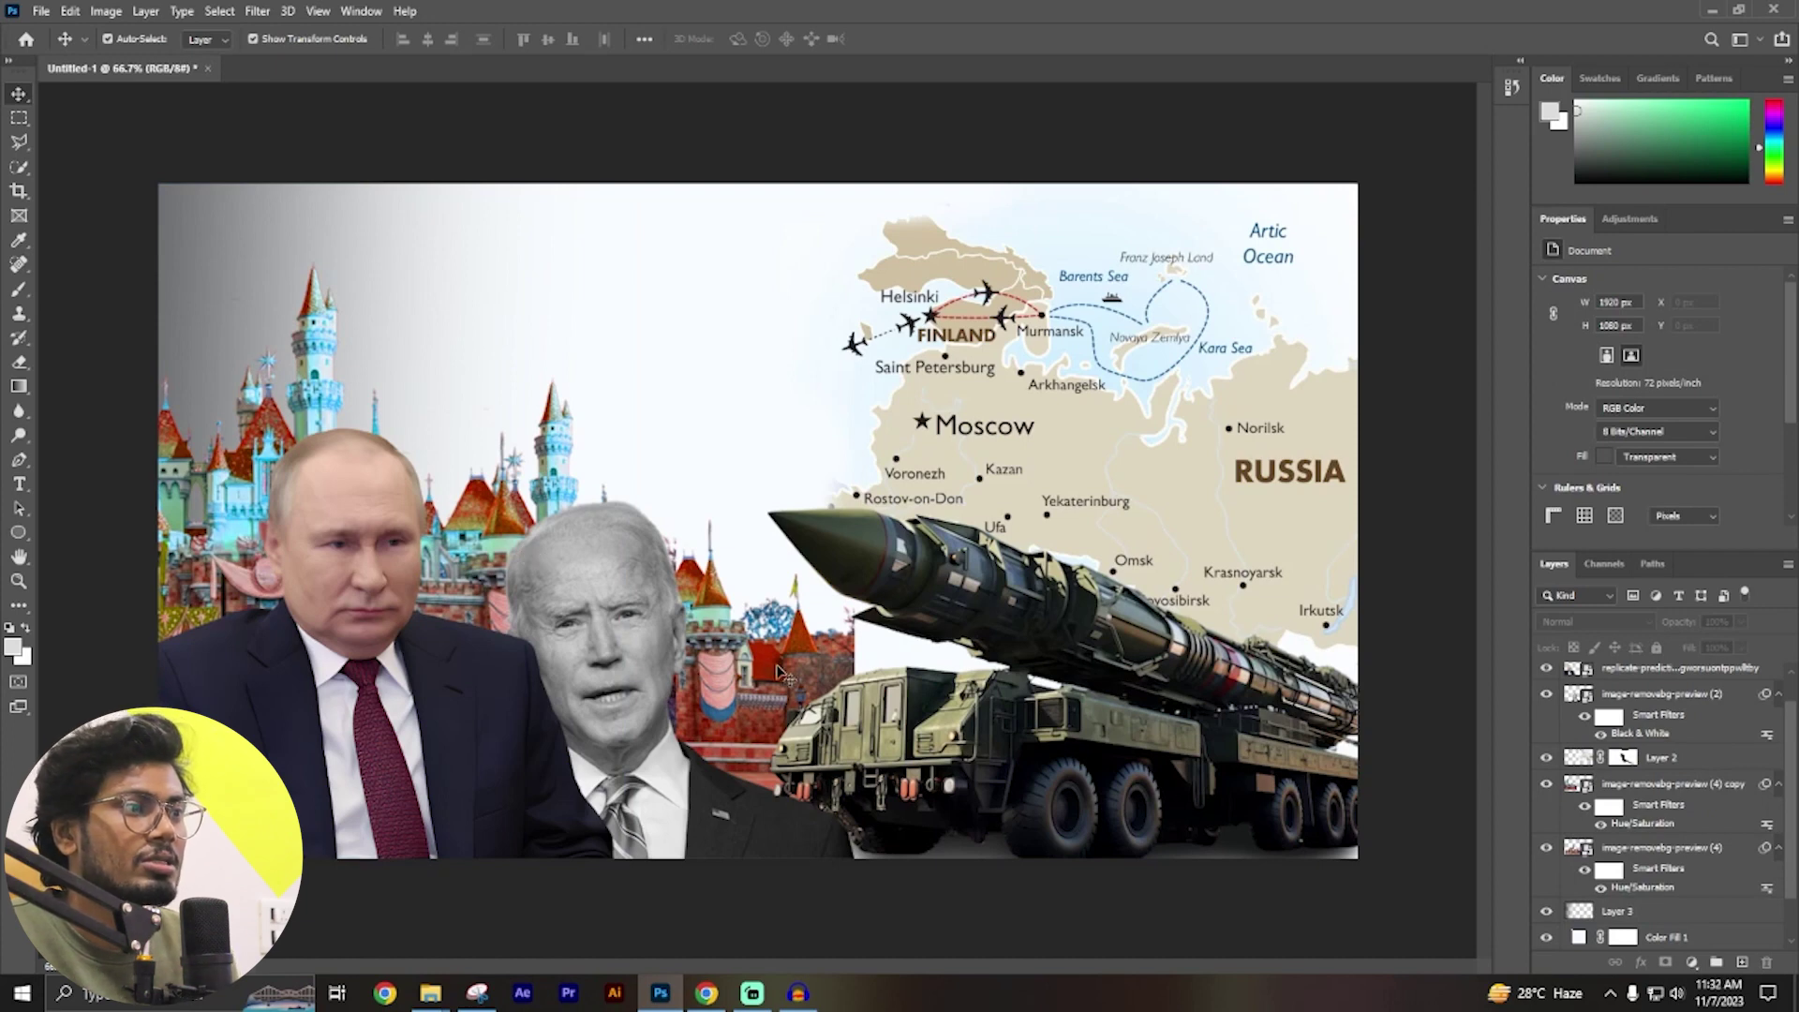
pyautogui.moveTo(811, 674)
pyautogui.mouseDown()
pyautogui.moveTo(834, 660)
pyautogui.moveTo(848, 686)
pyautogui.mouseUp()
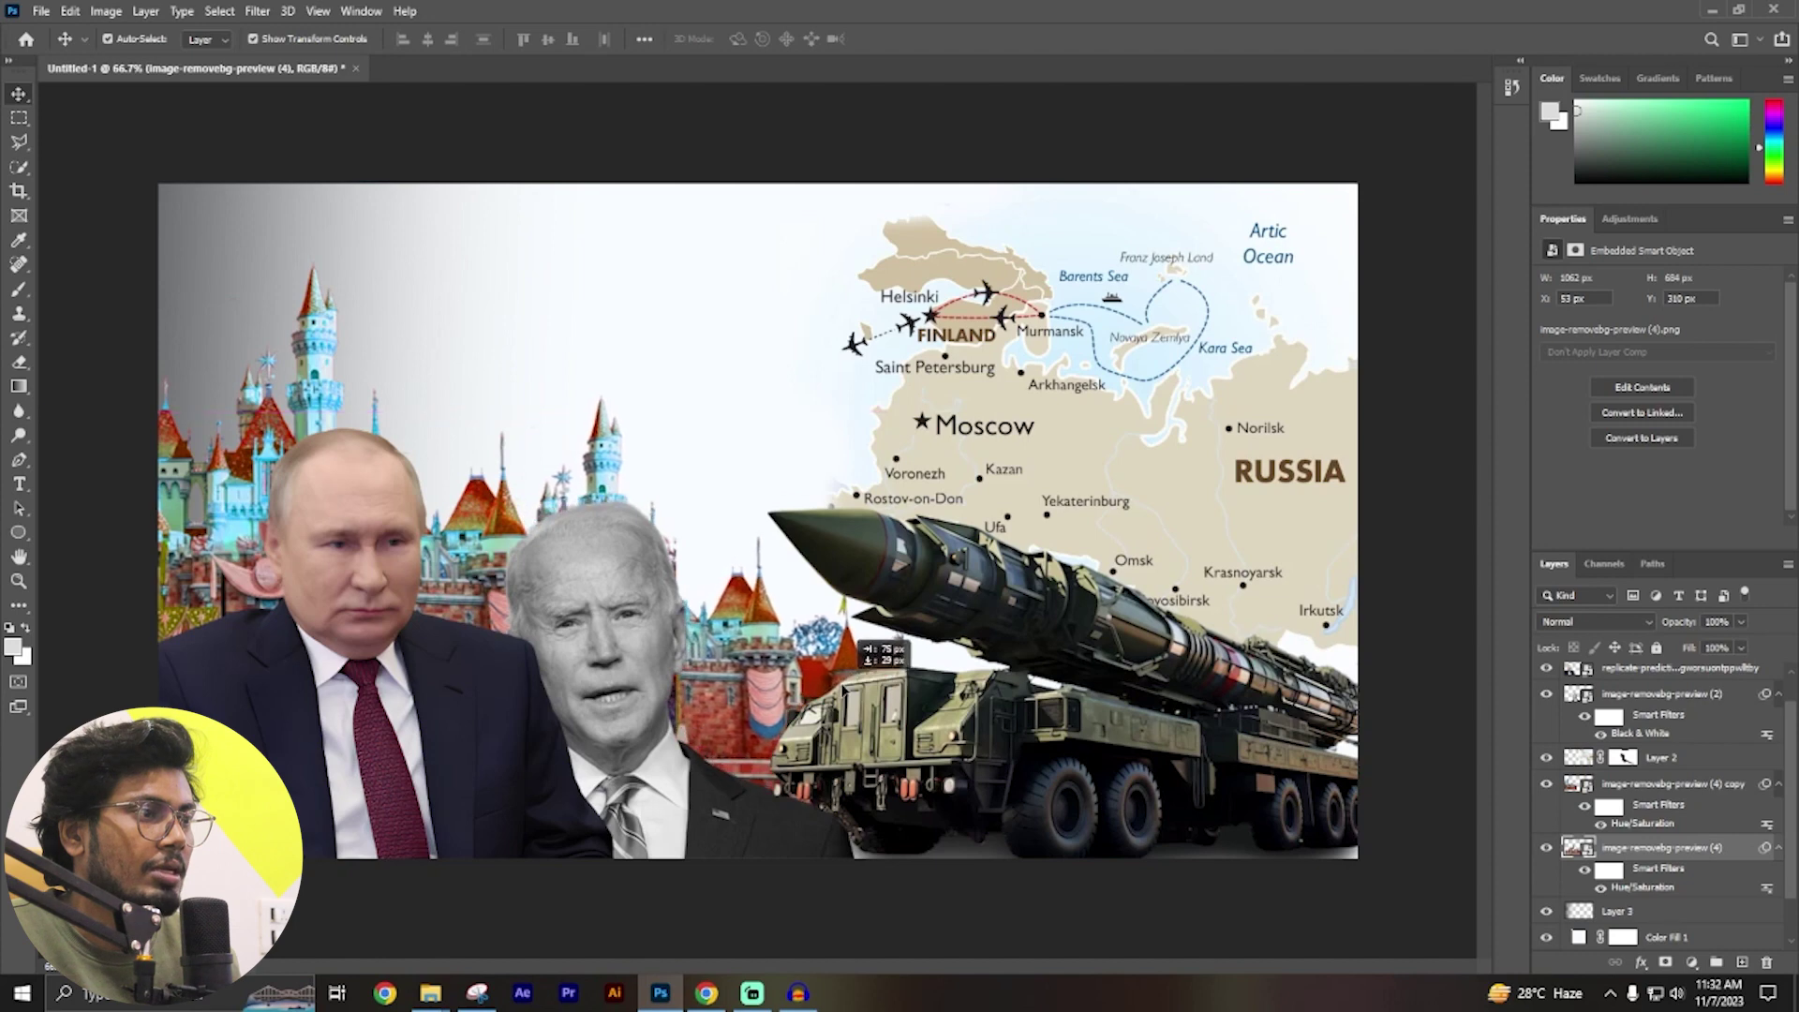
pyautogui.click(774, 441)
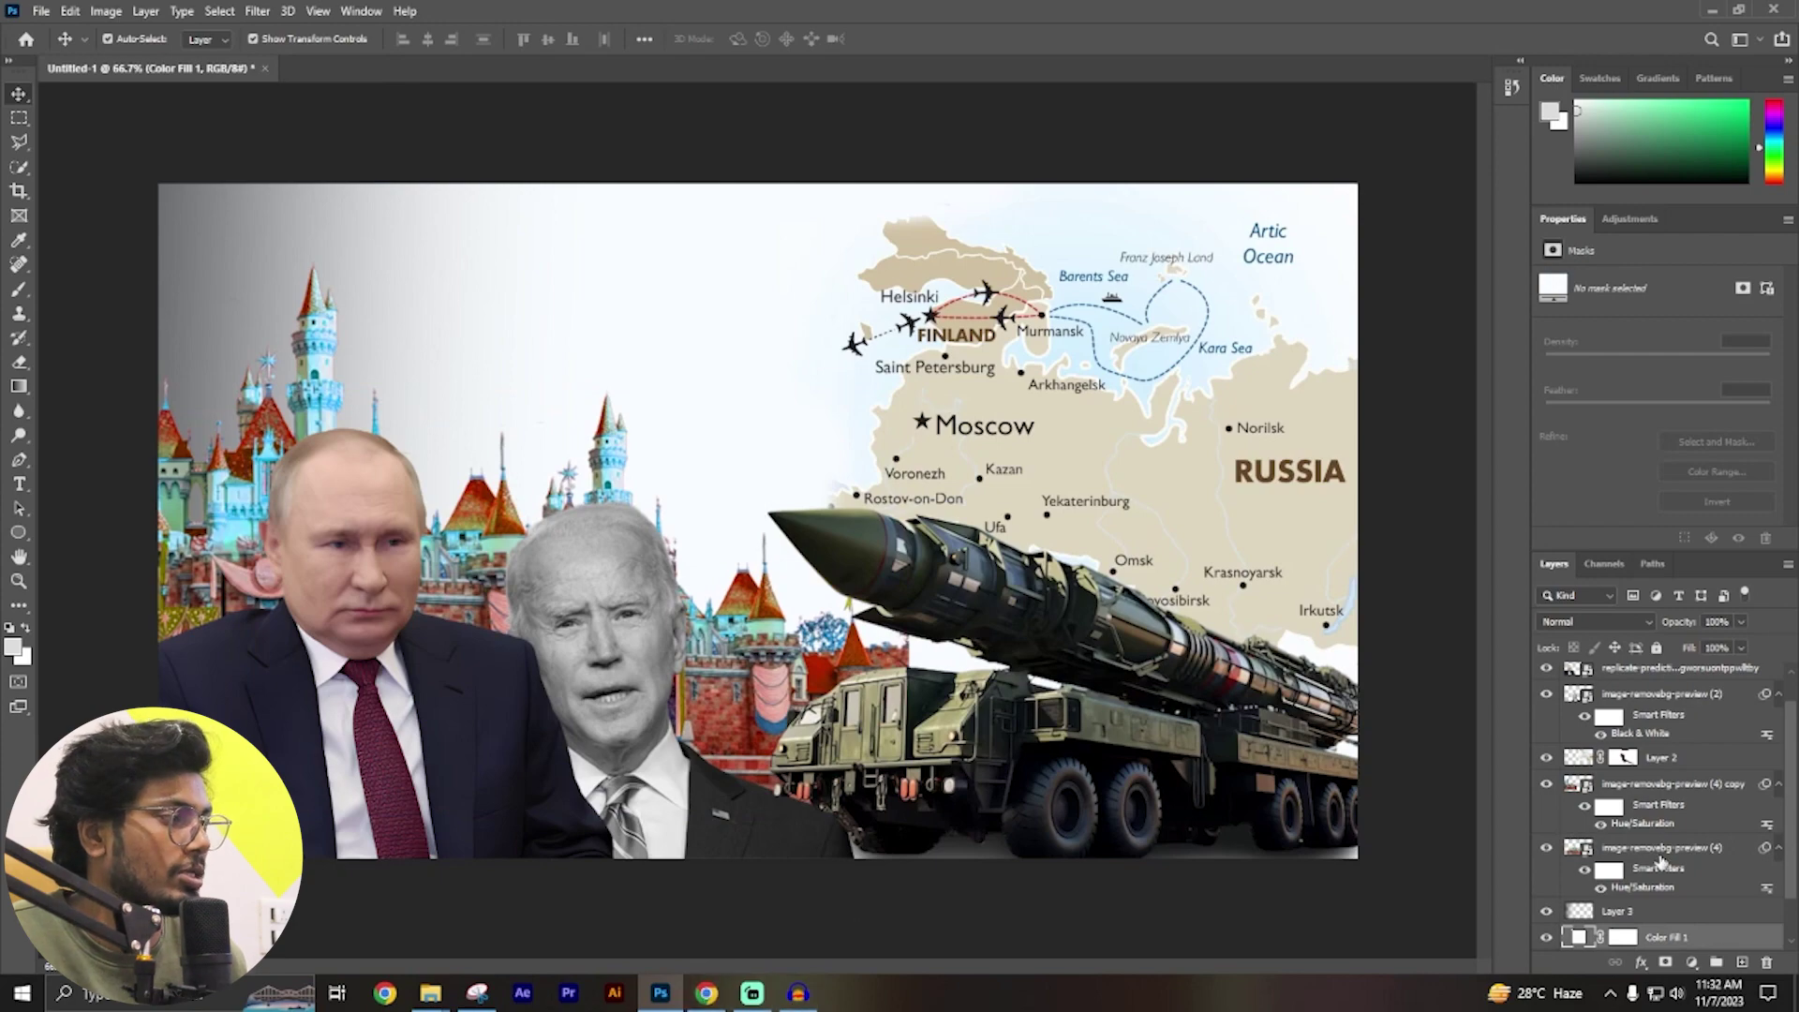
pyautogui.click(706, 994)
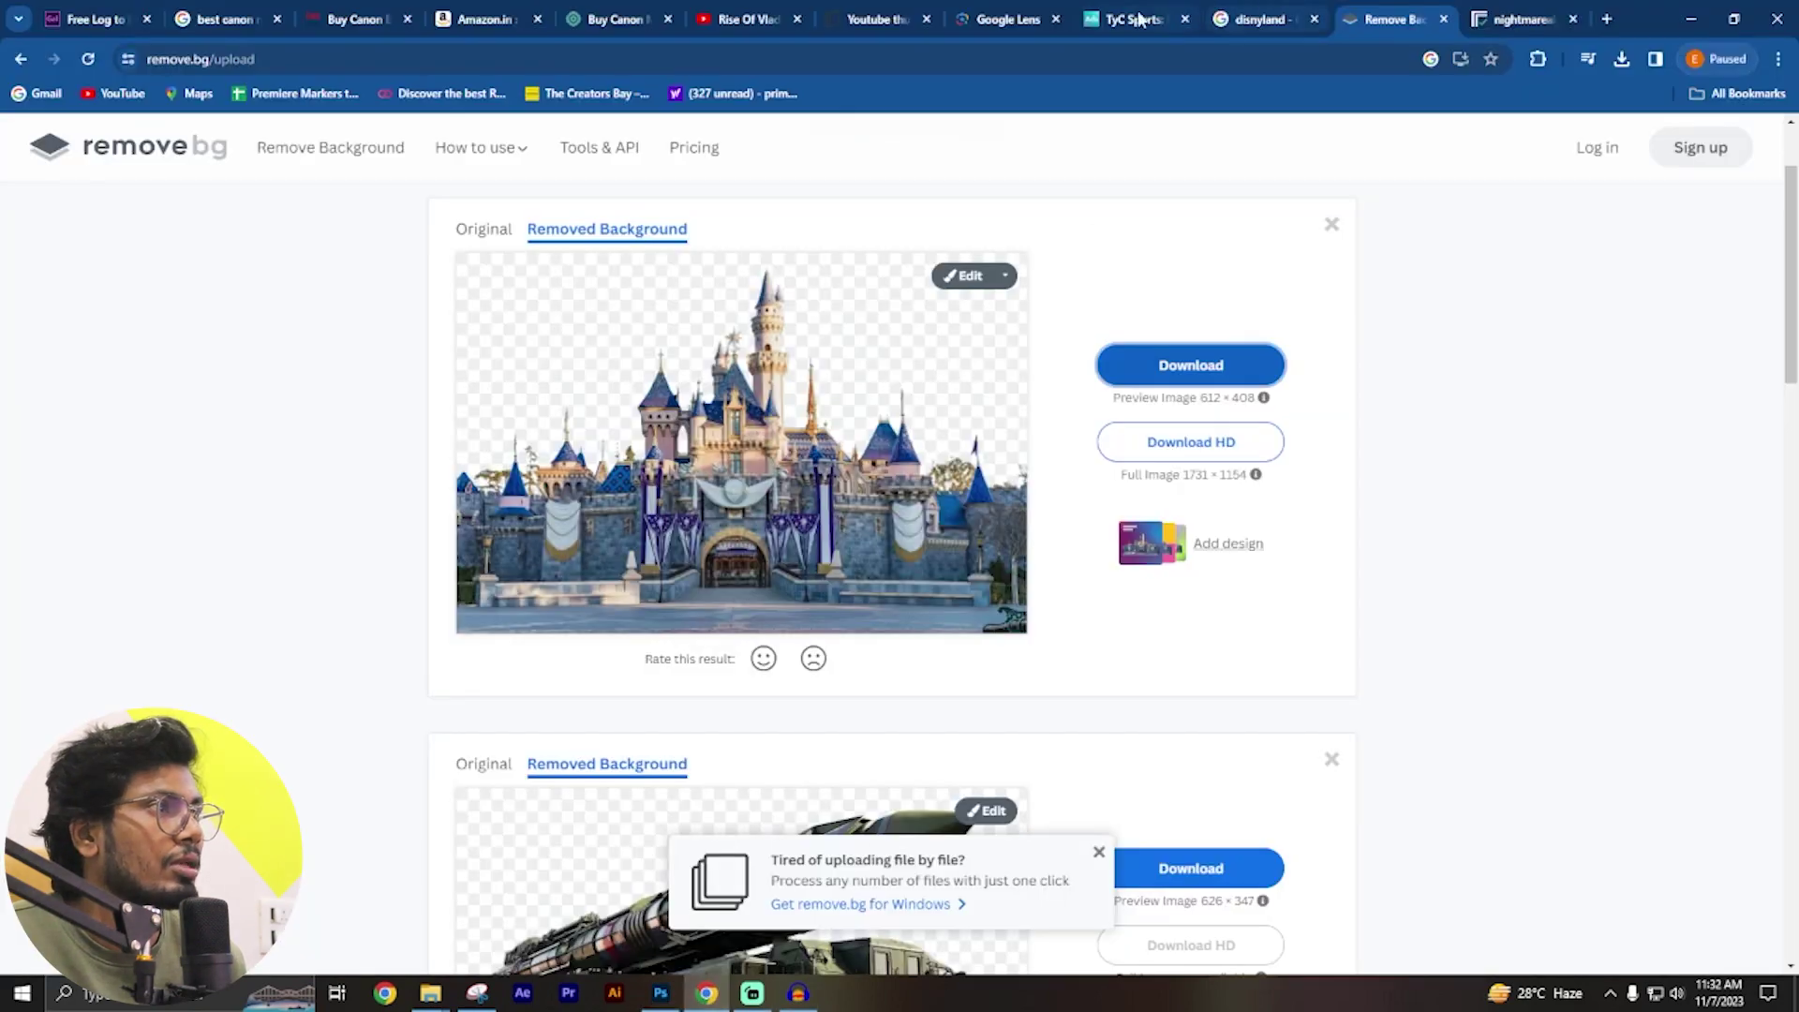
# View the original VLADIMIR PUTIN reference thumbnail in Chrome, then return to Photoshop.
pyautogui.click(876, 19)
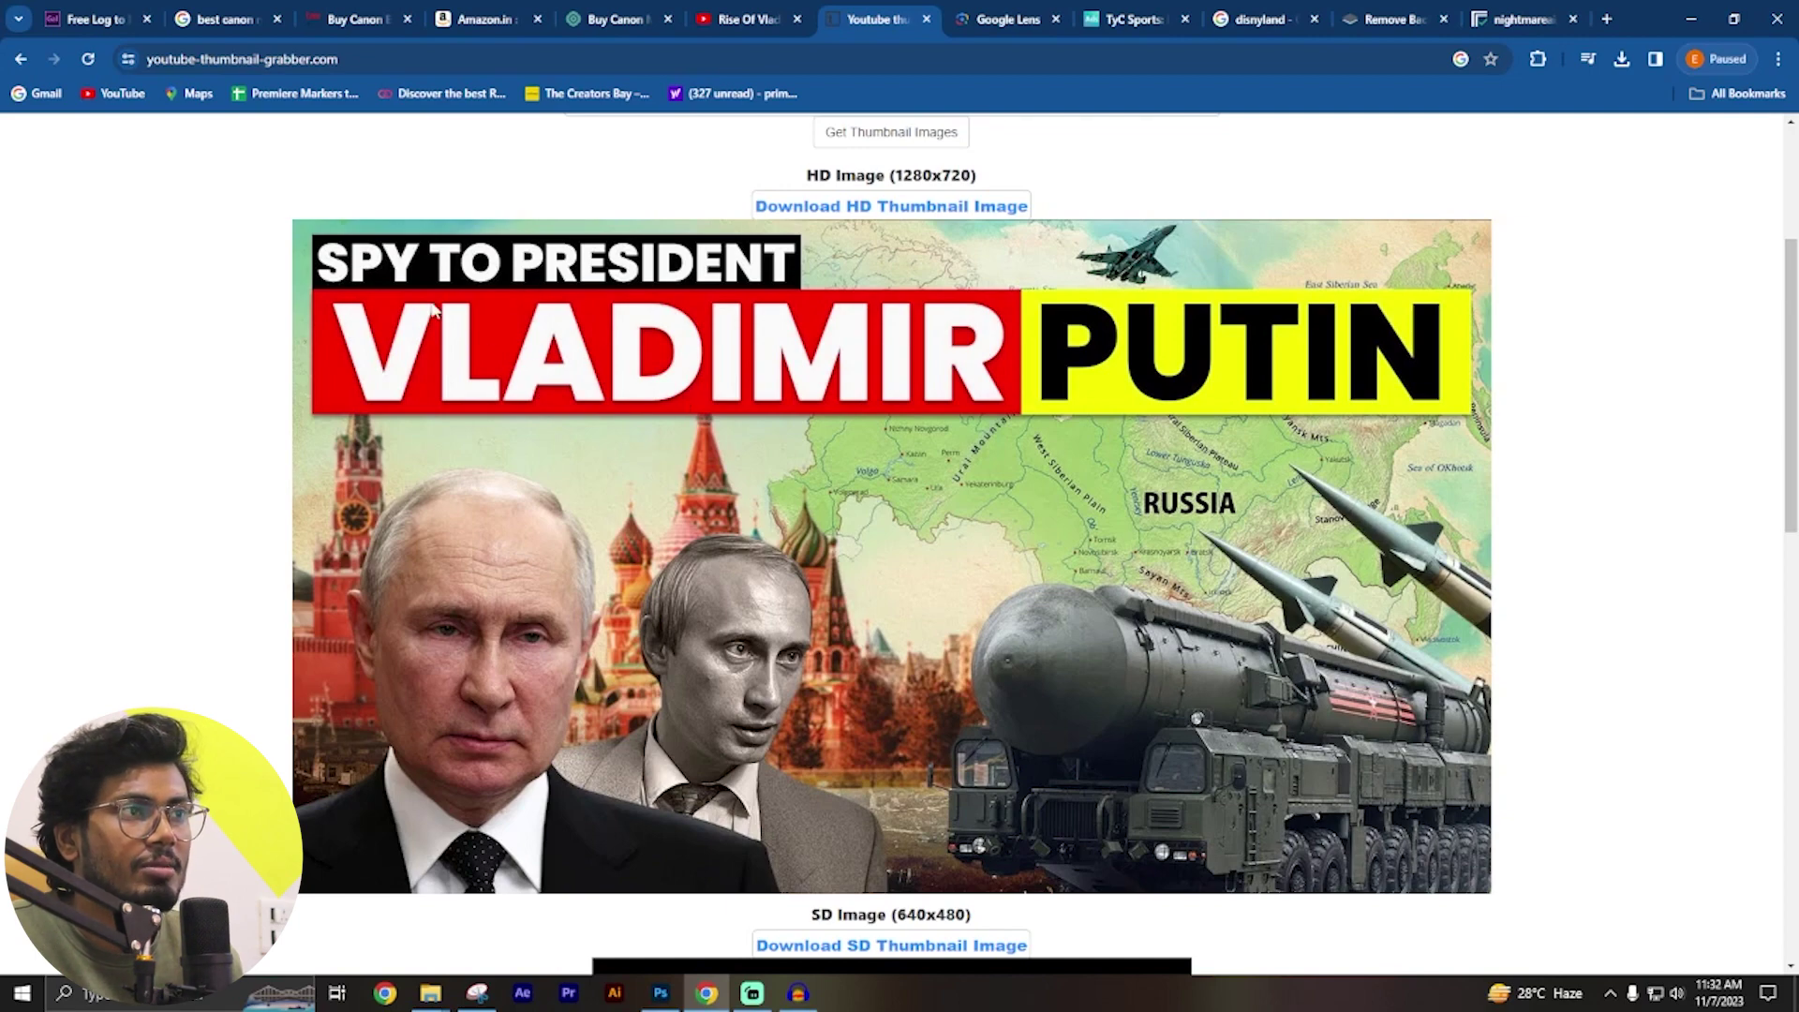
pyautogui.click(660, 992)
pyautogui.scroll(-2, 1632, 851)
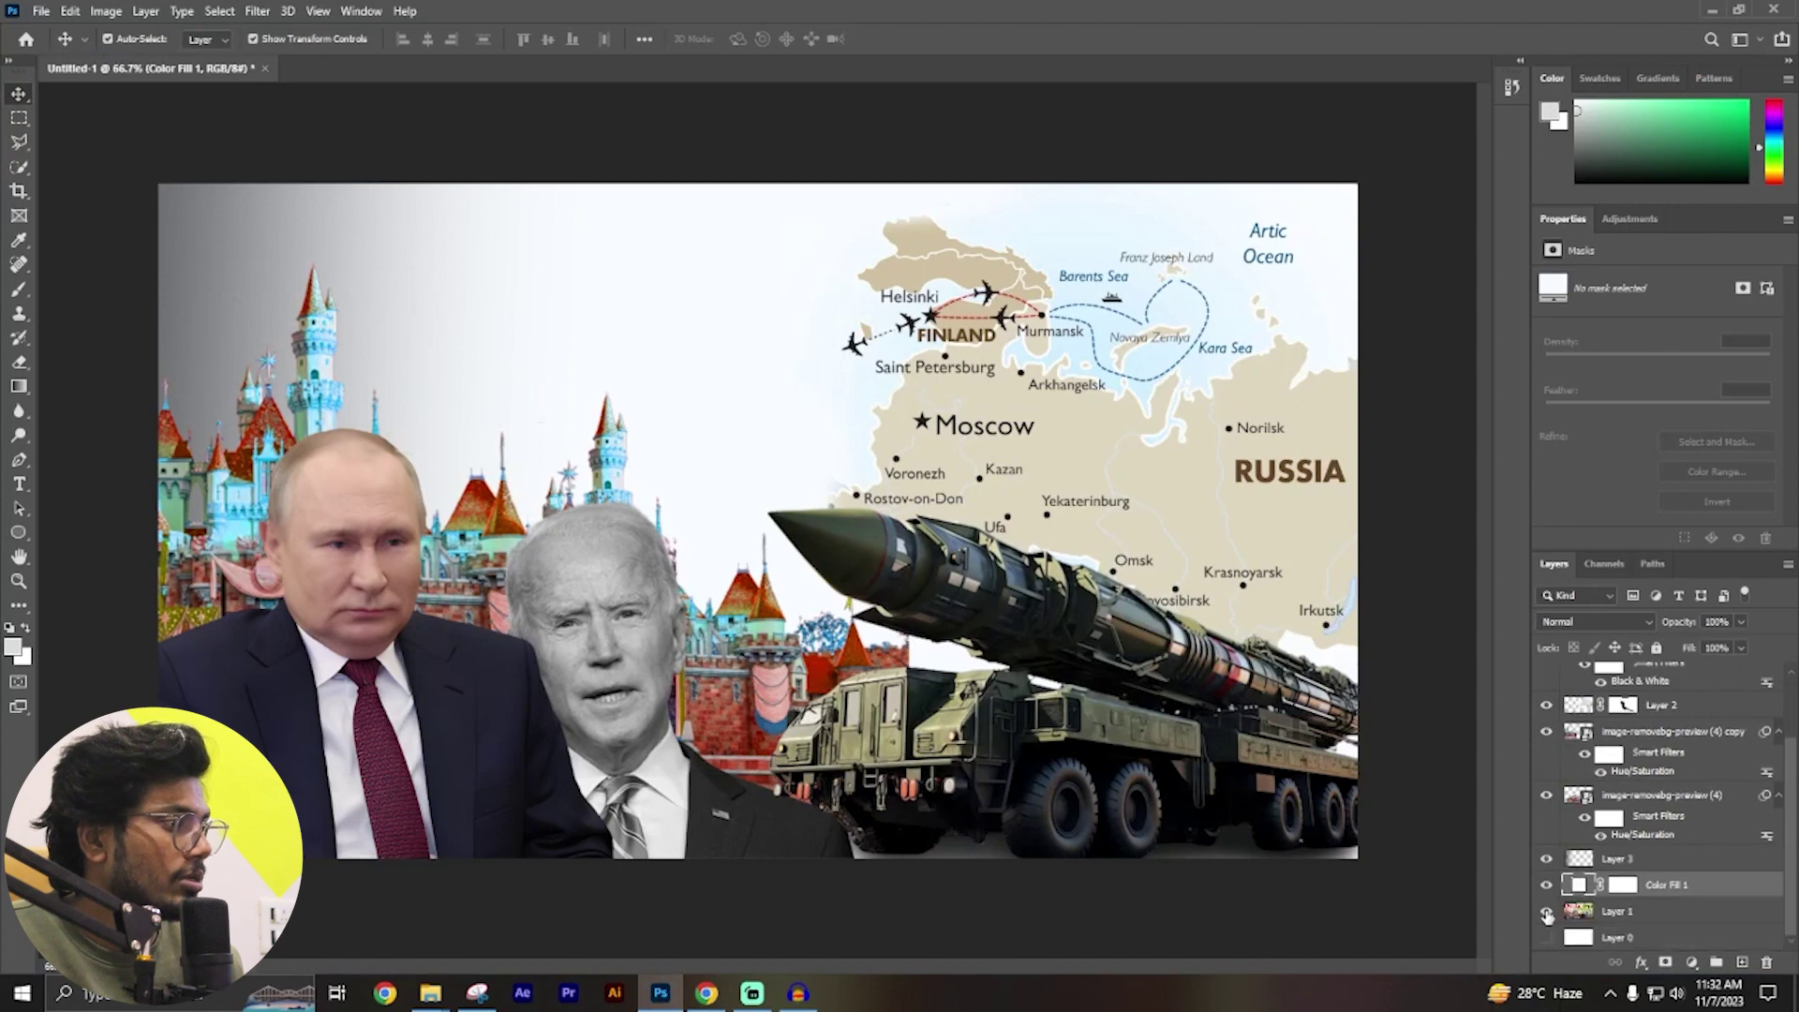
# Solo the reference thumbnail layer and type the text 'spy to prest' on the canvas.
pyautogui.keyDown('alt'); pyautogui.click(1546, 912); pyautogui.keyUp('alt')
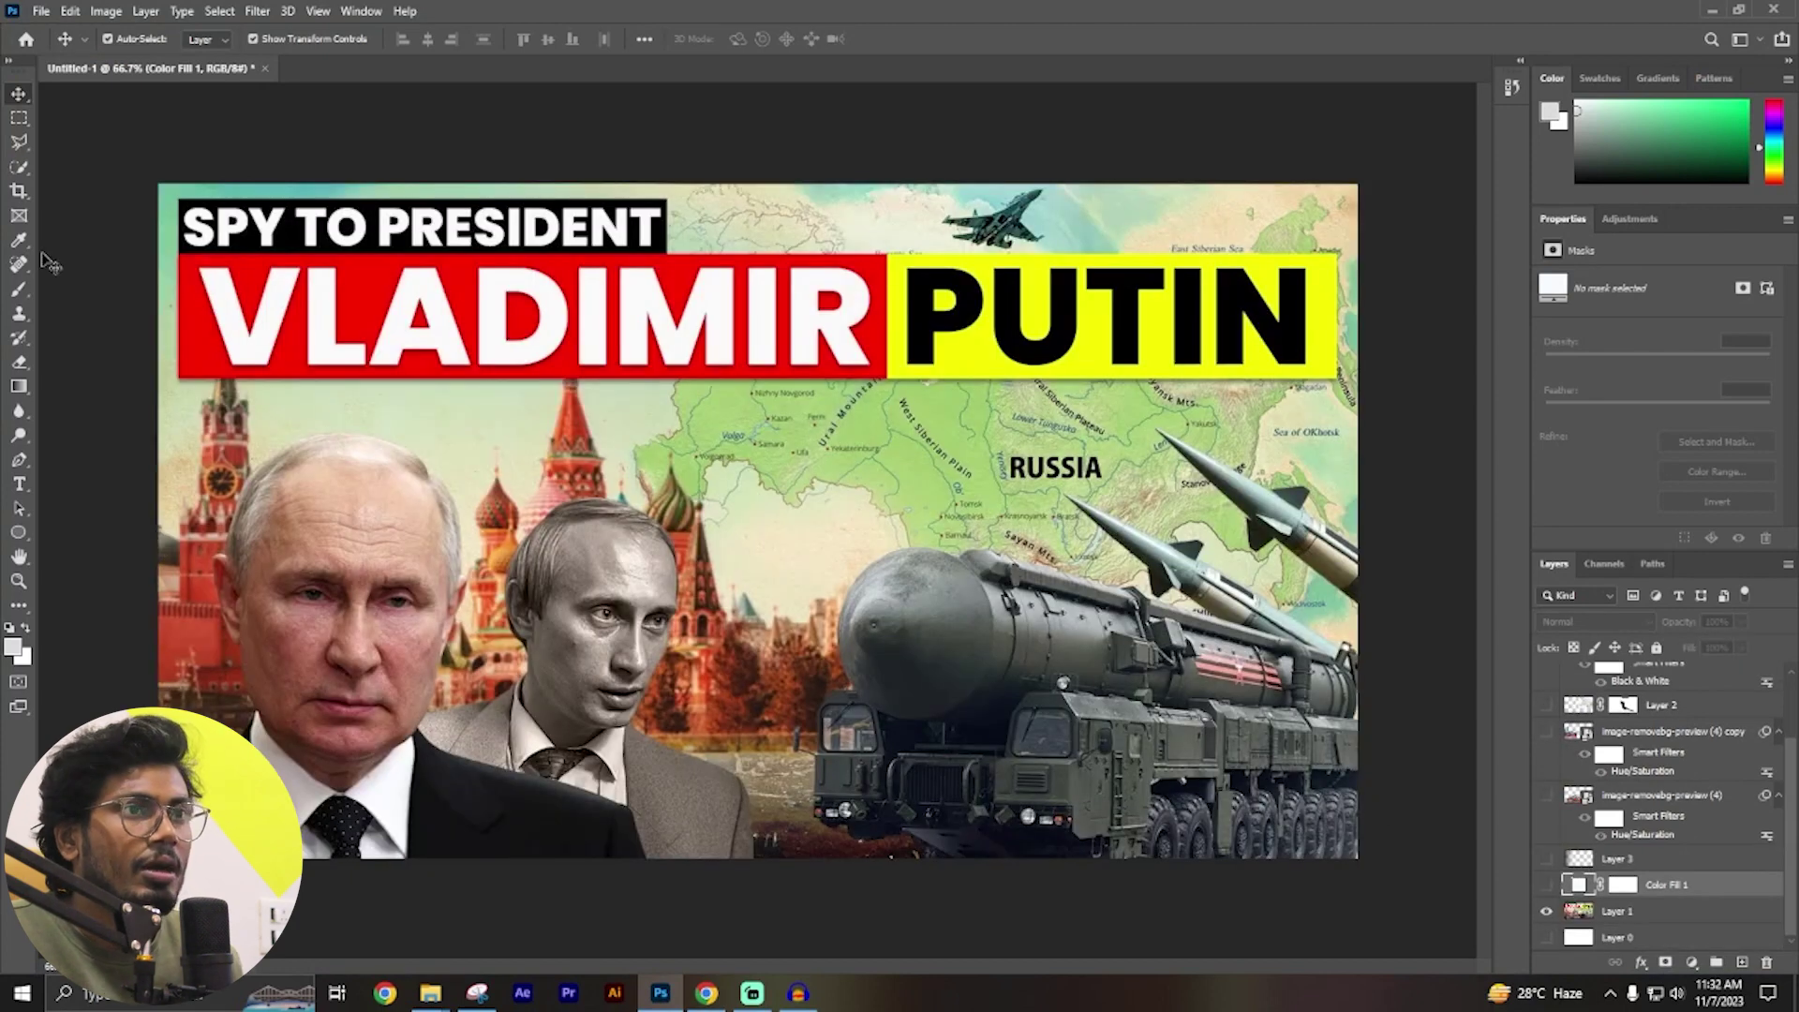
pyautogui.click(306, 504)
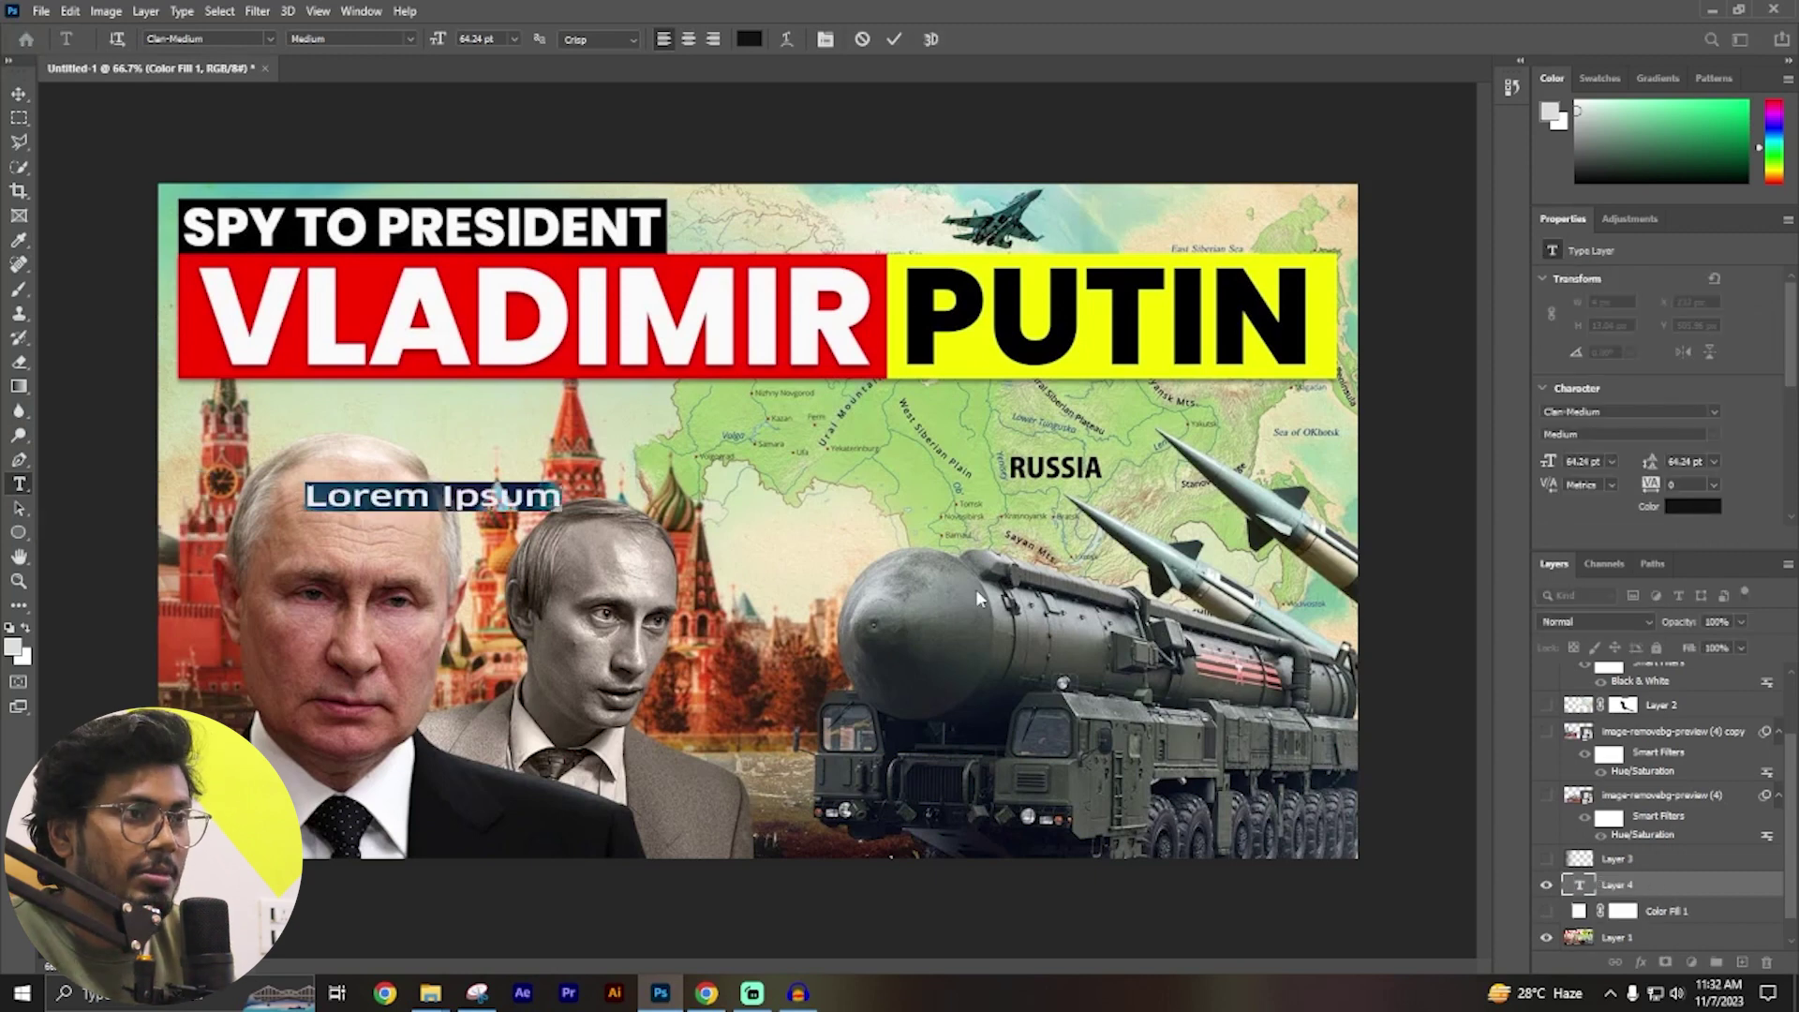
pyautogui.write('spy to pres')
pyautogui.press('BackSpace')
pyautogui.write('t')
pyautogui.click(19, 94)
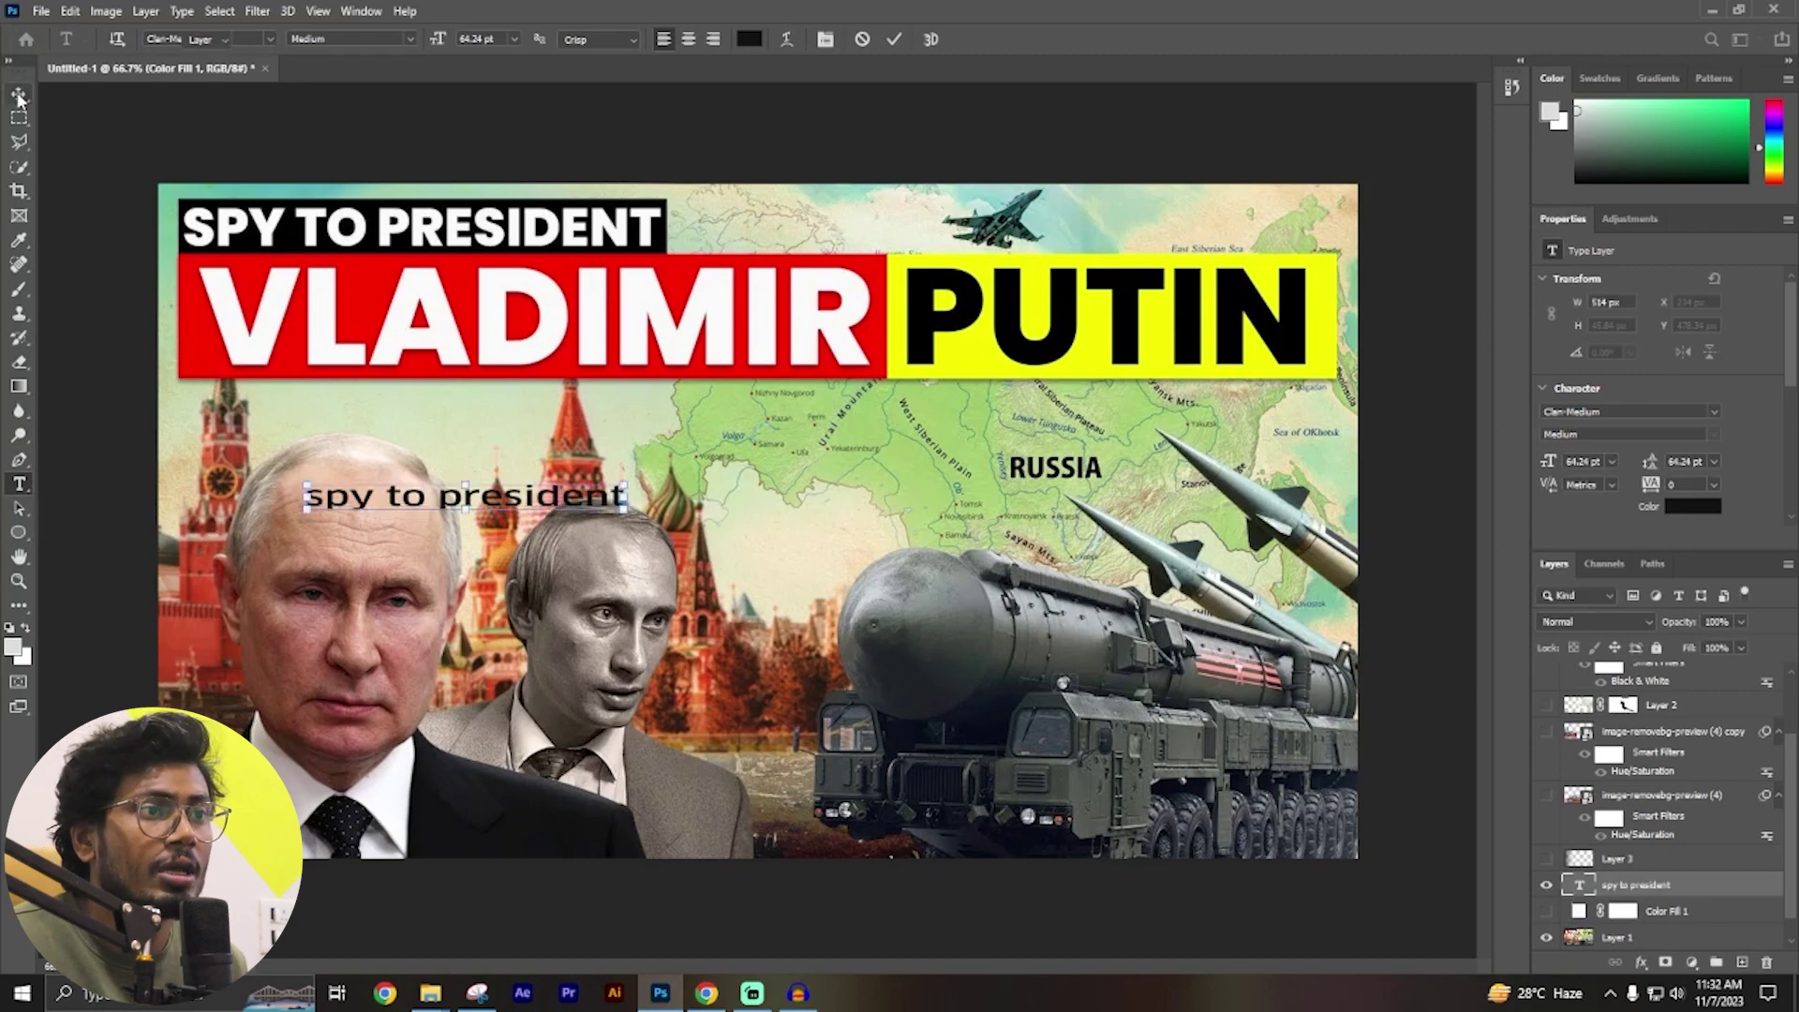
# Make the text All Caps in Franklin Gothic Heavy and start enlarging it.
pyautogui.scroll(-3, 1784, 343)
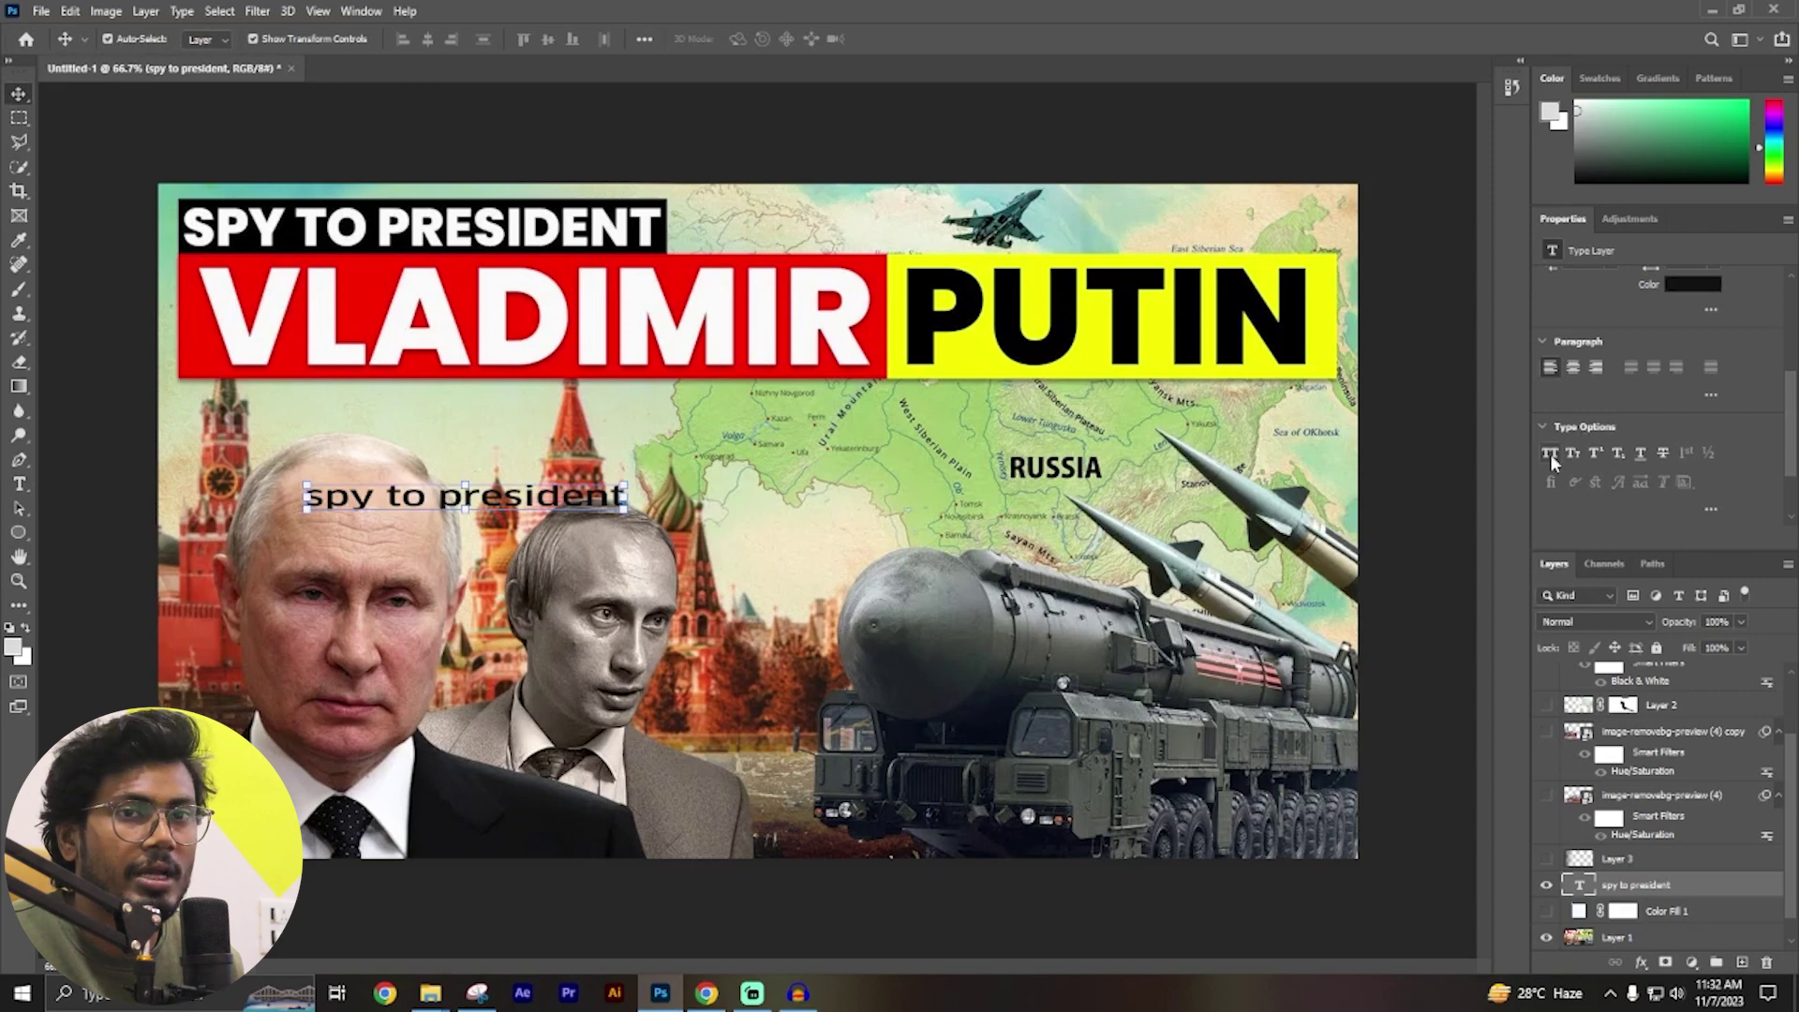
pyautogui.click(1550, 454)
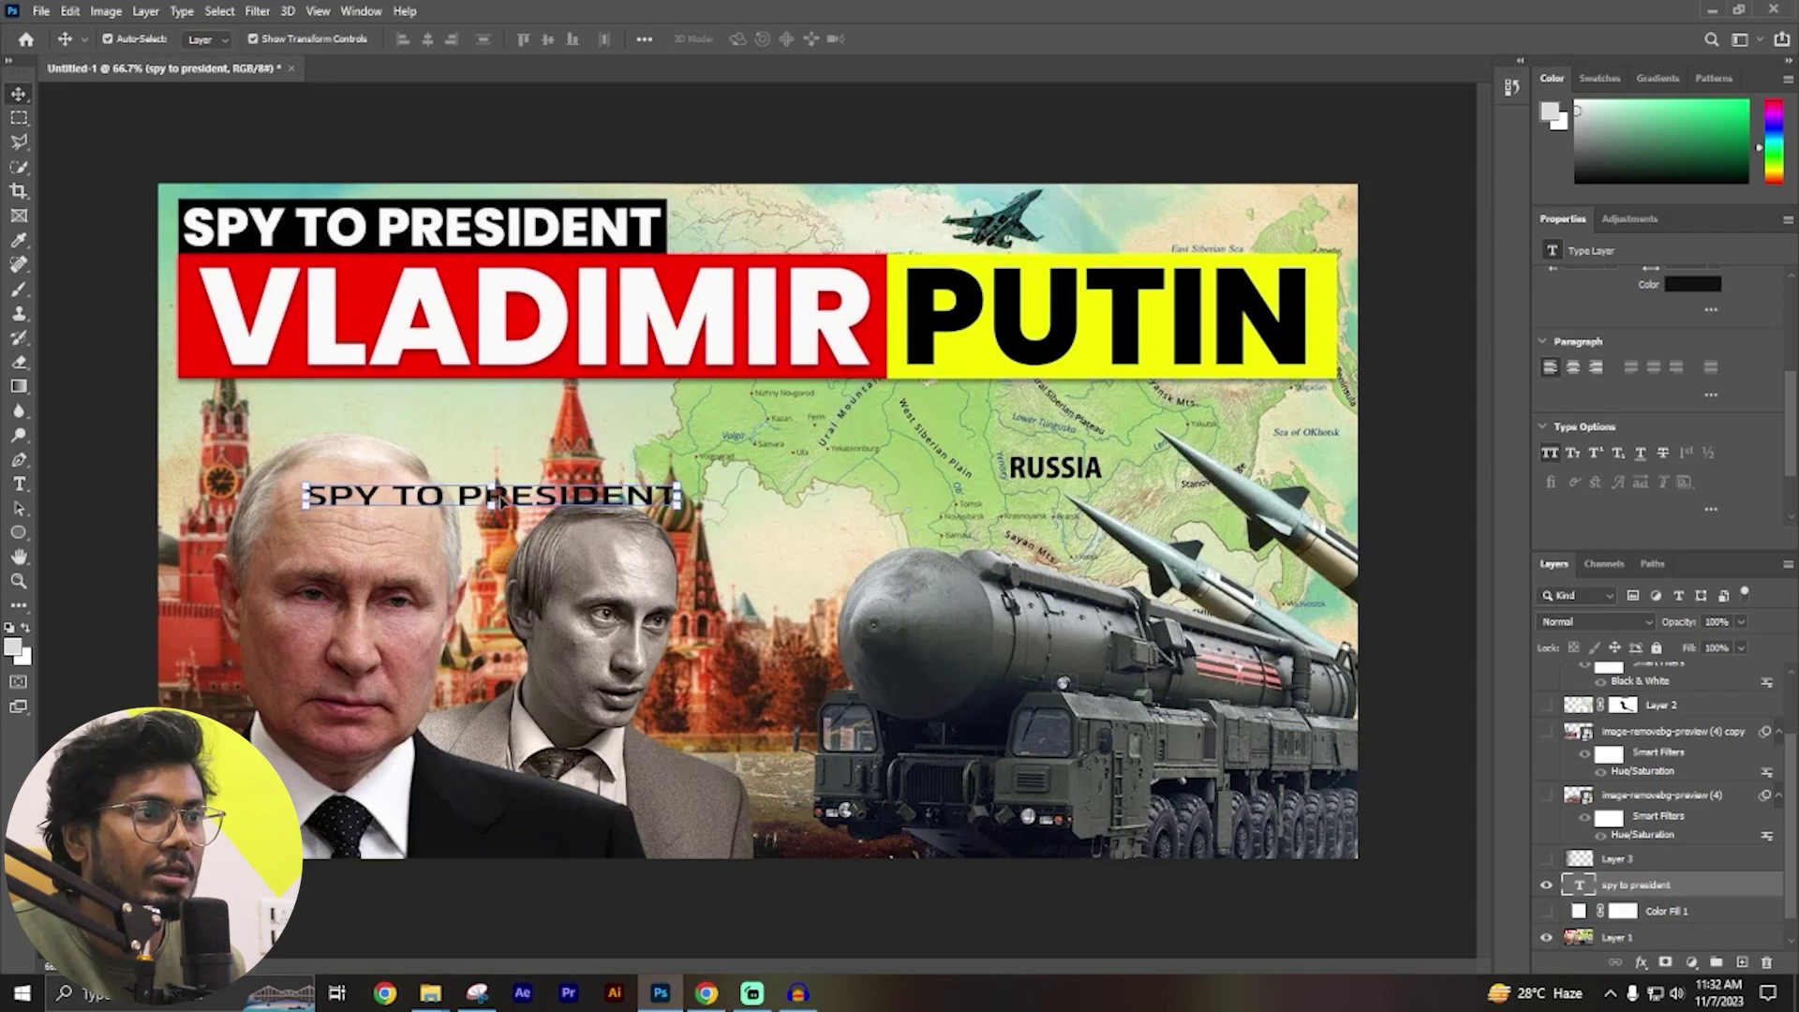
pyautogui.scroll(3, 1733, 393)
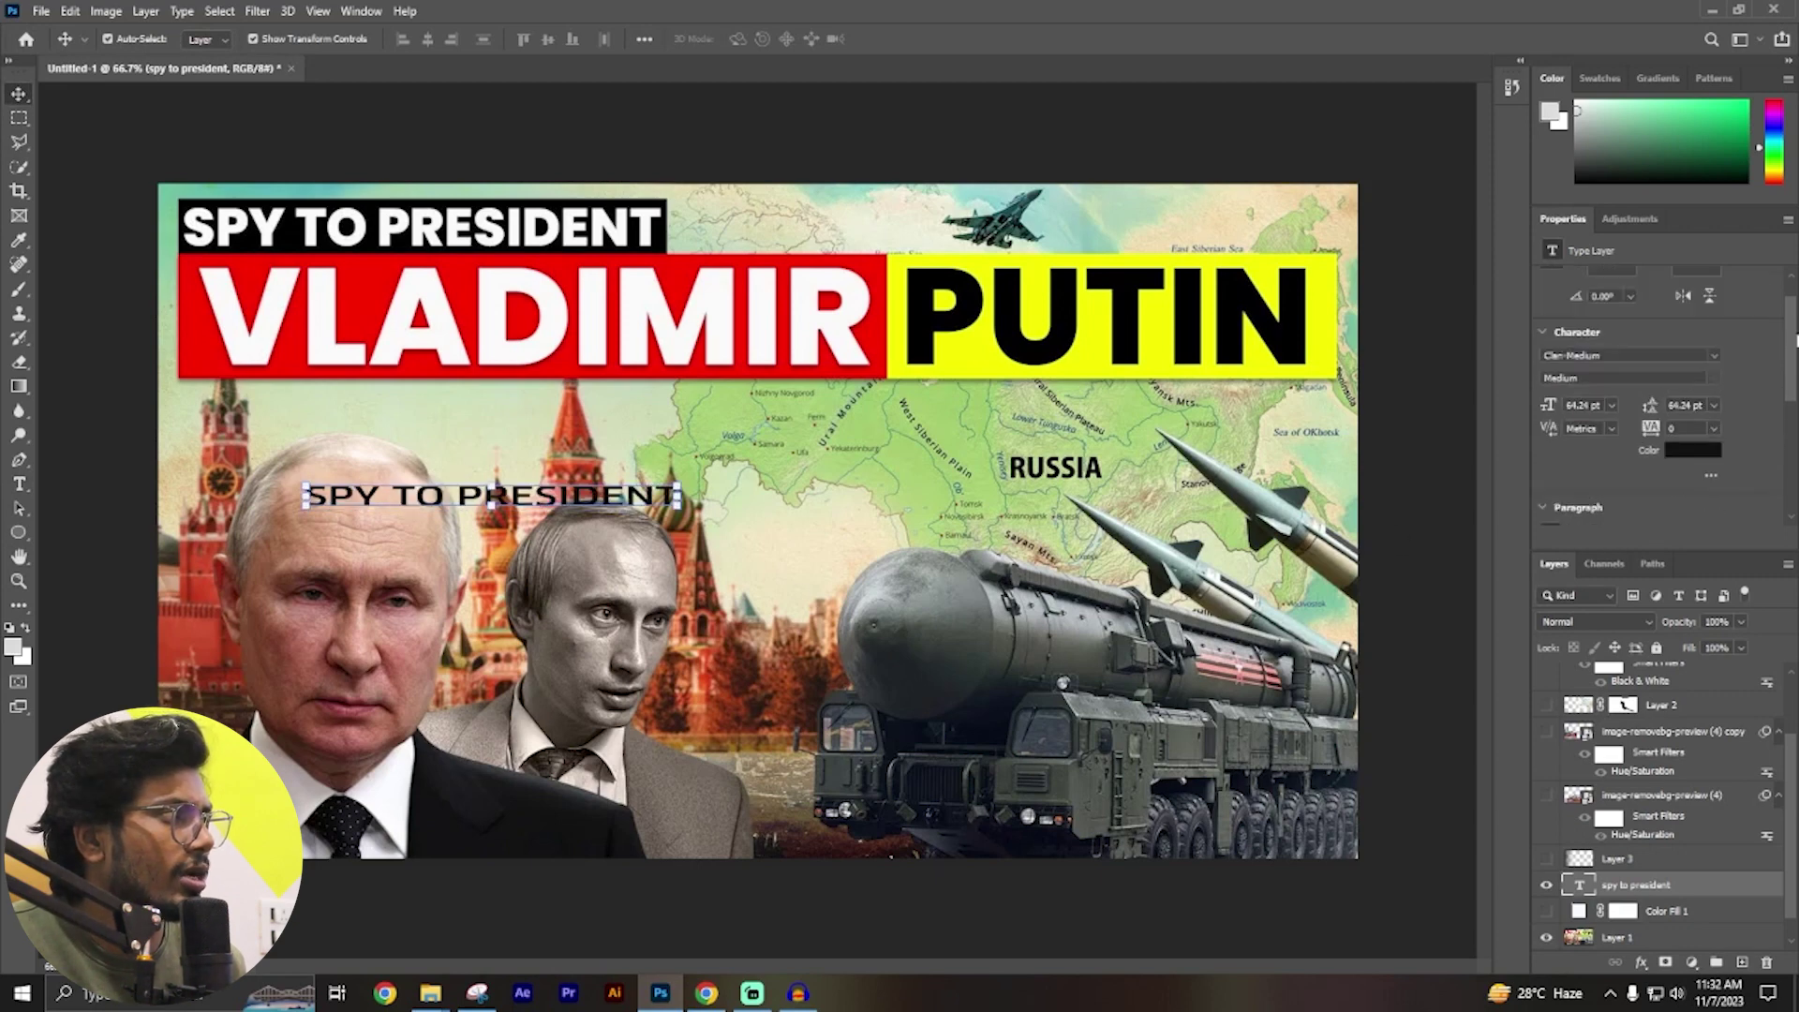
pyautogui.click(1711, 410)
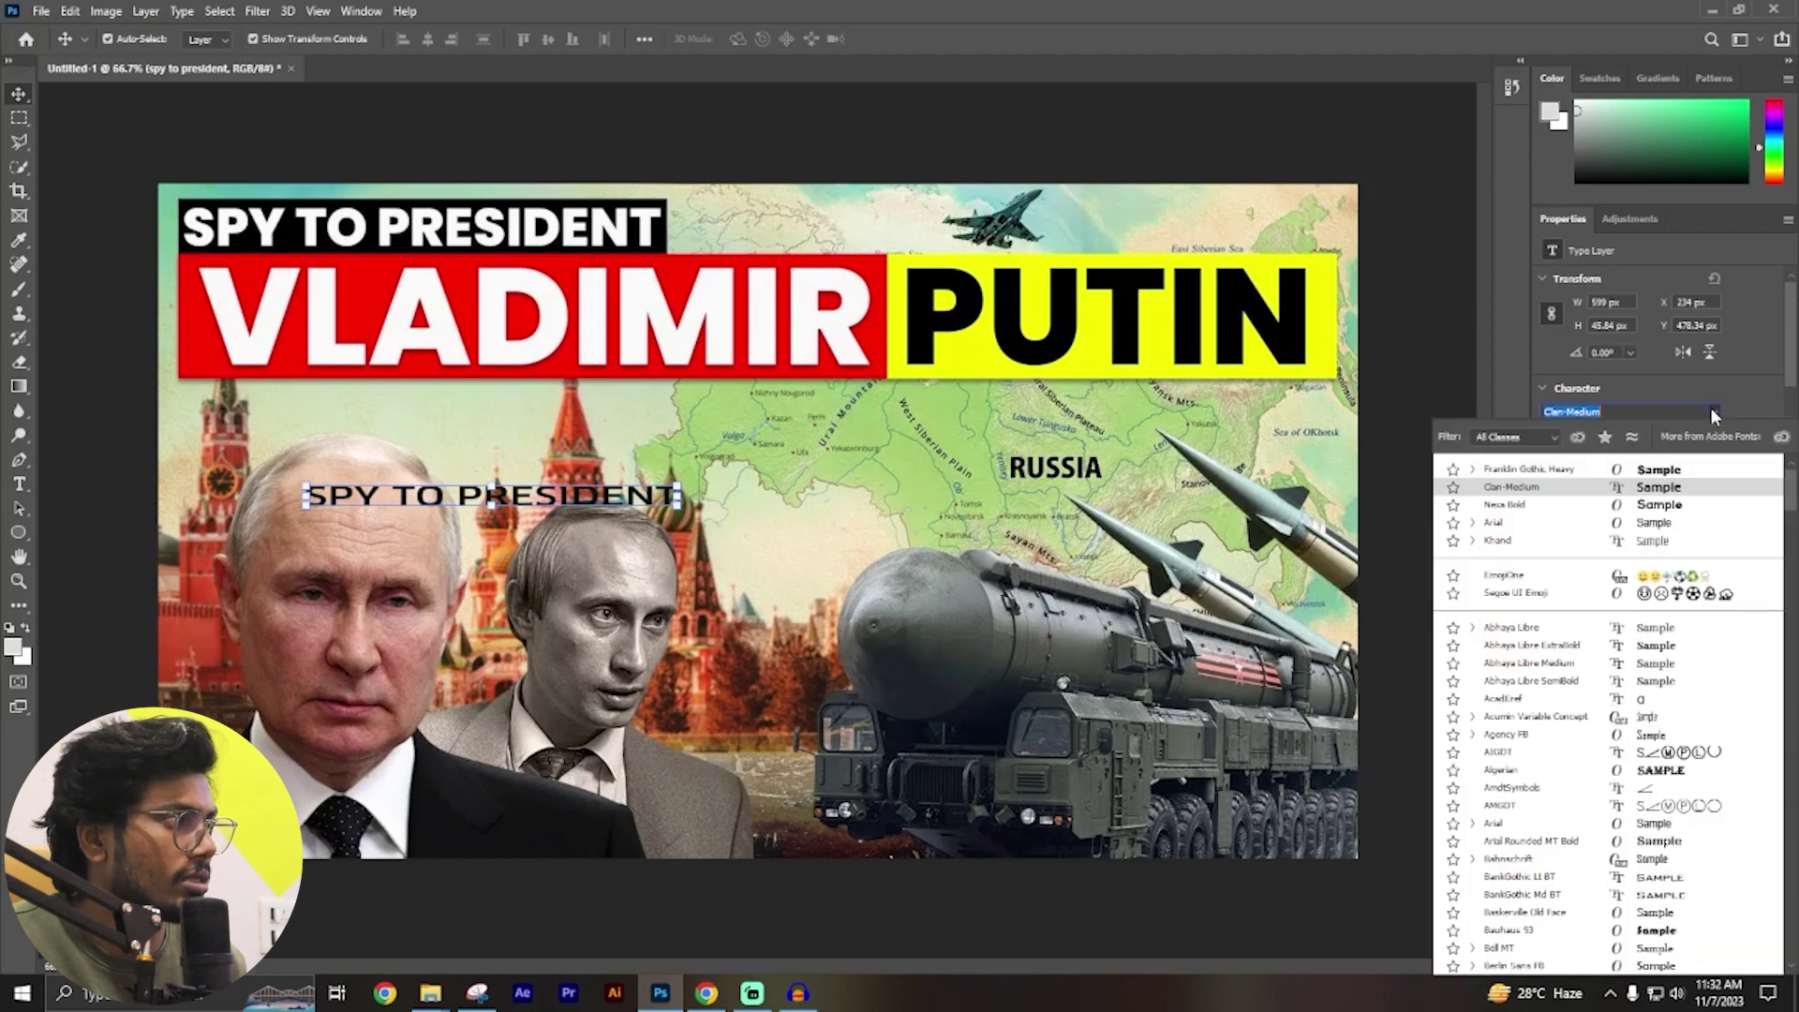
pyautogui.click(1621, 478)
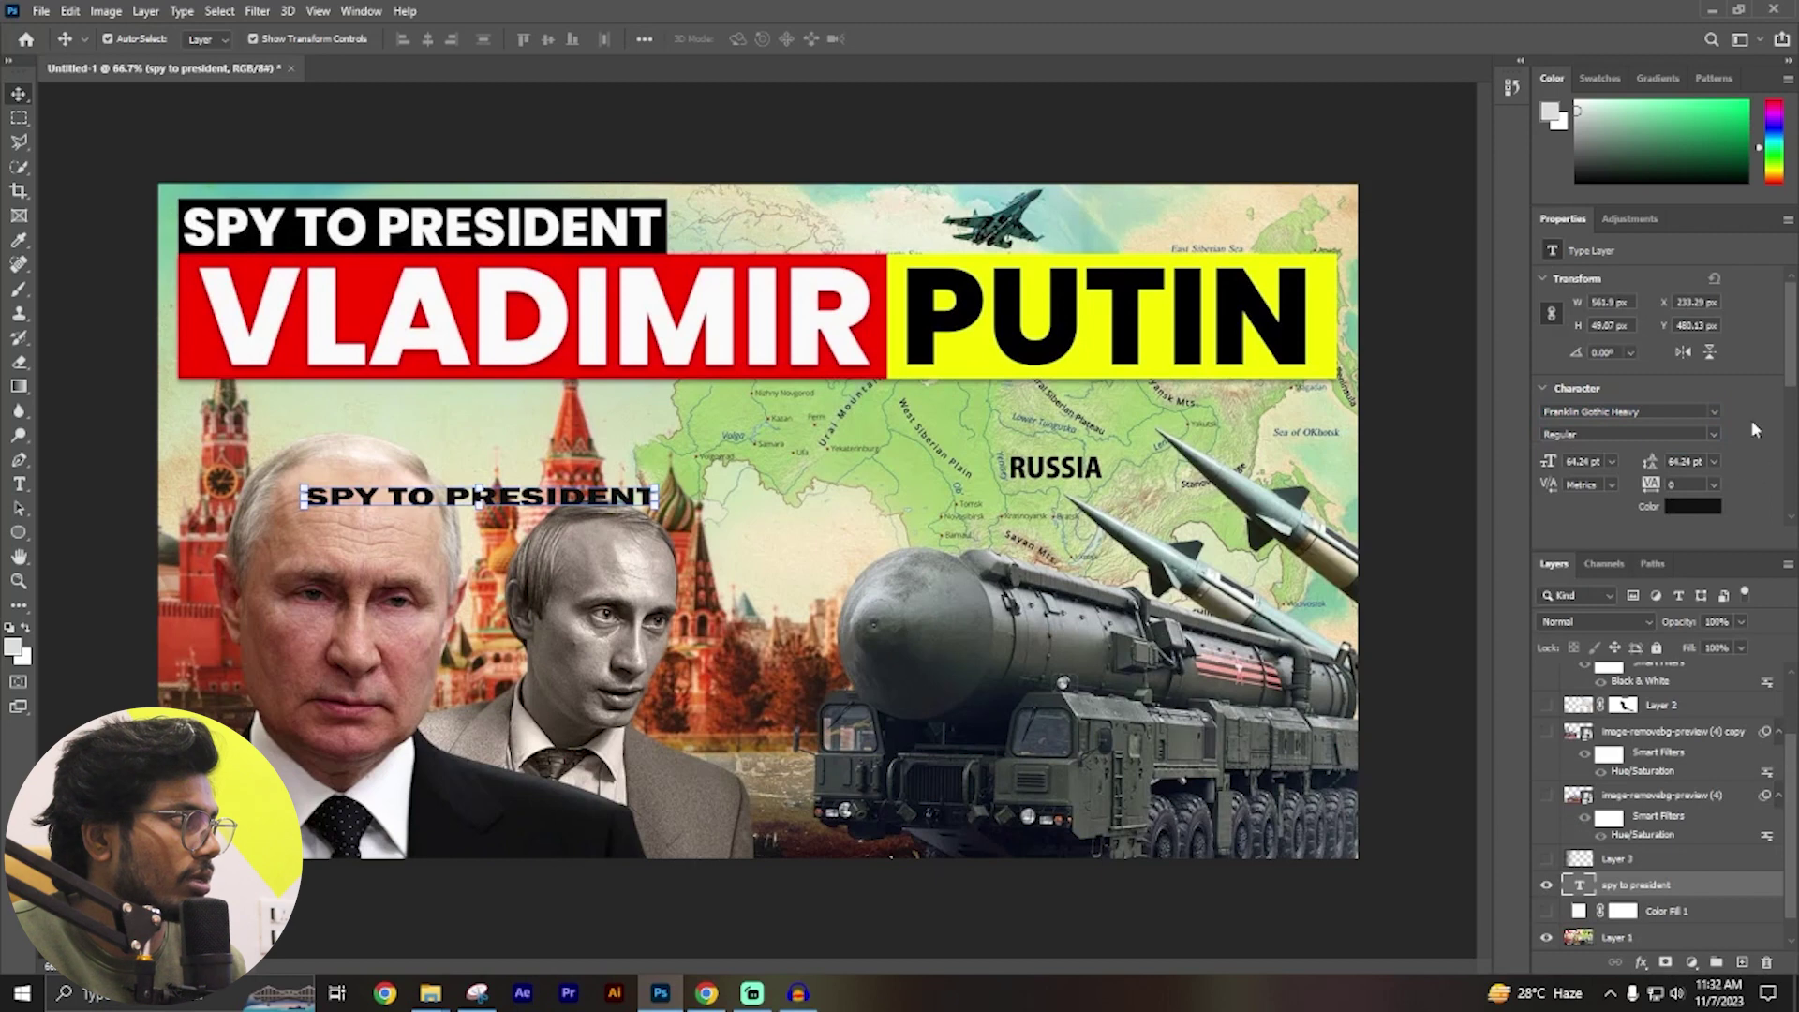
pyautogui.moveTo(1789, 370); pyautogui.dragTo(1791, 422)
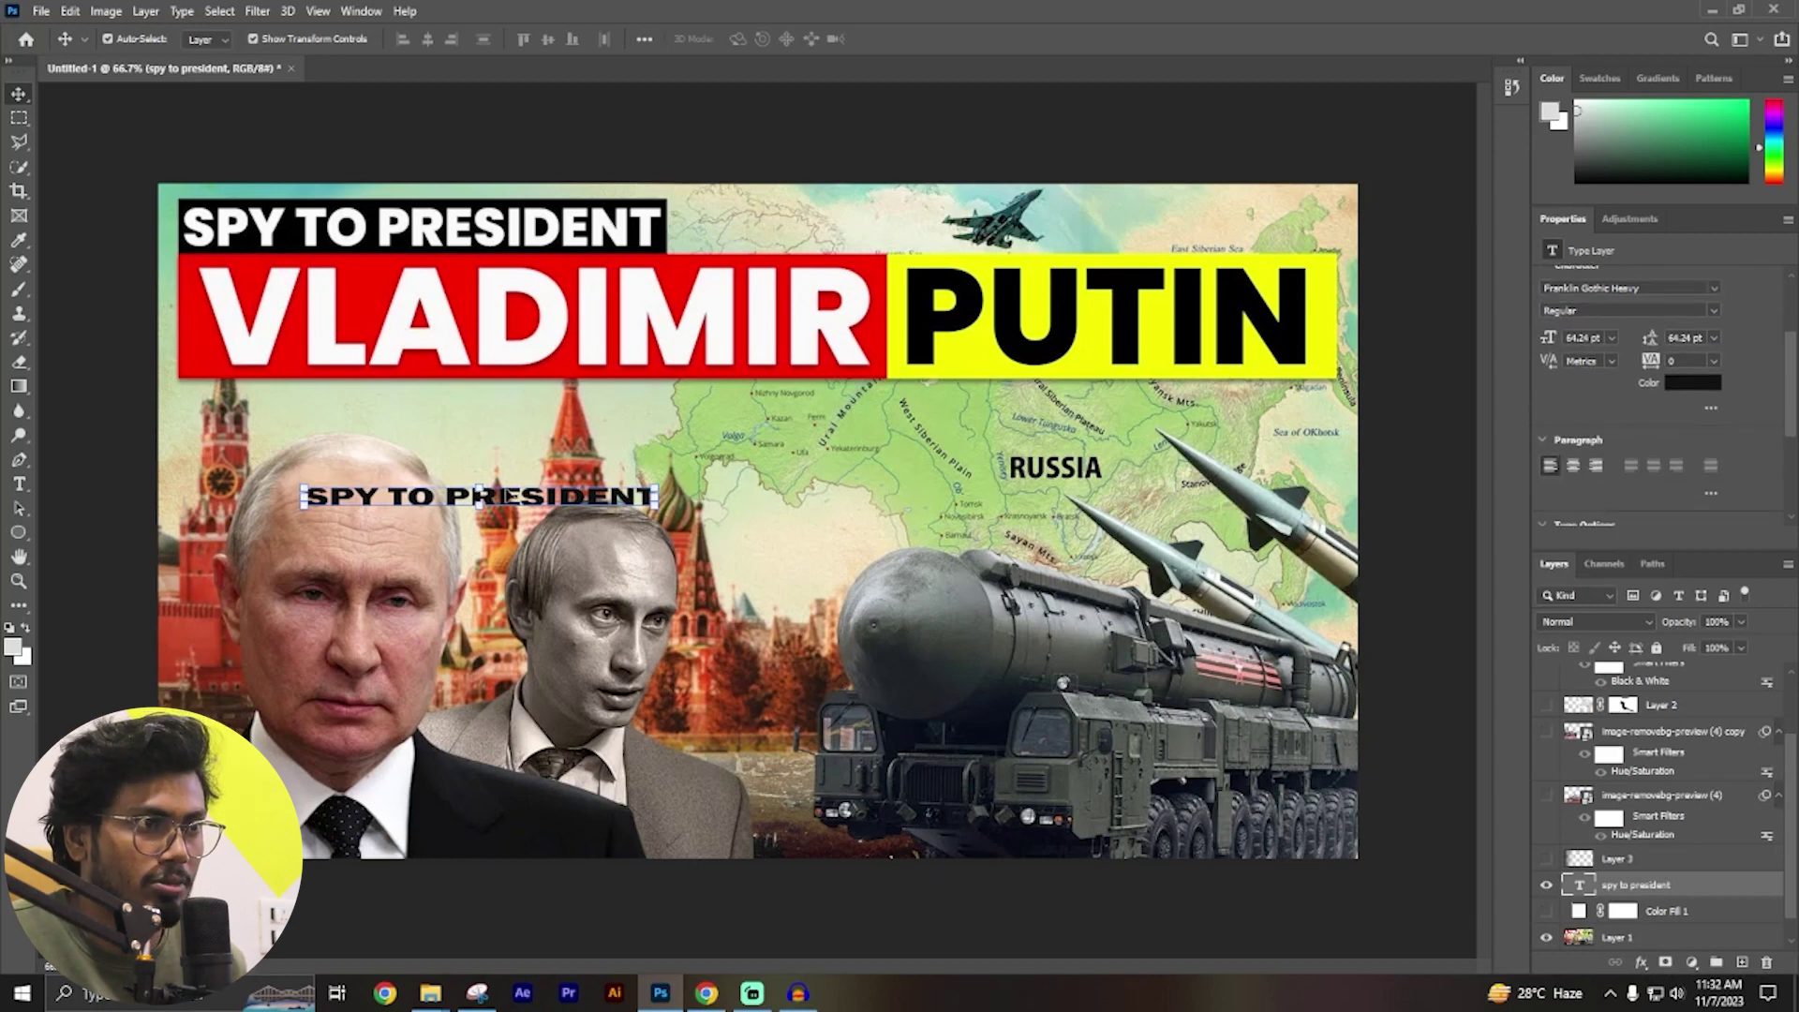
pyautogui.moveTo(480, 488); pyautogui.dragTo(477, 484)
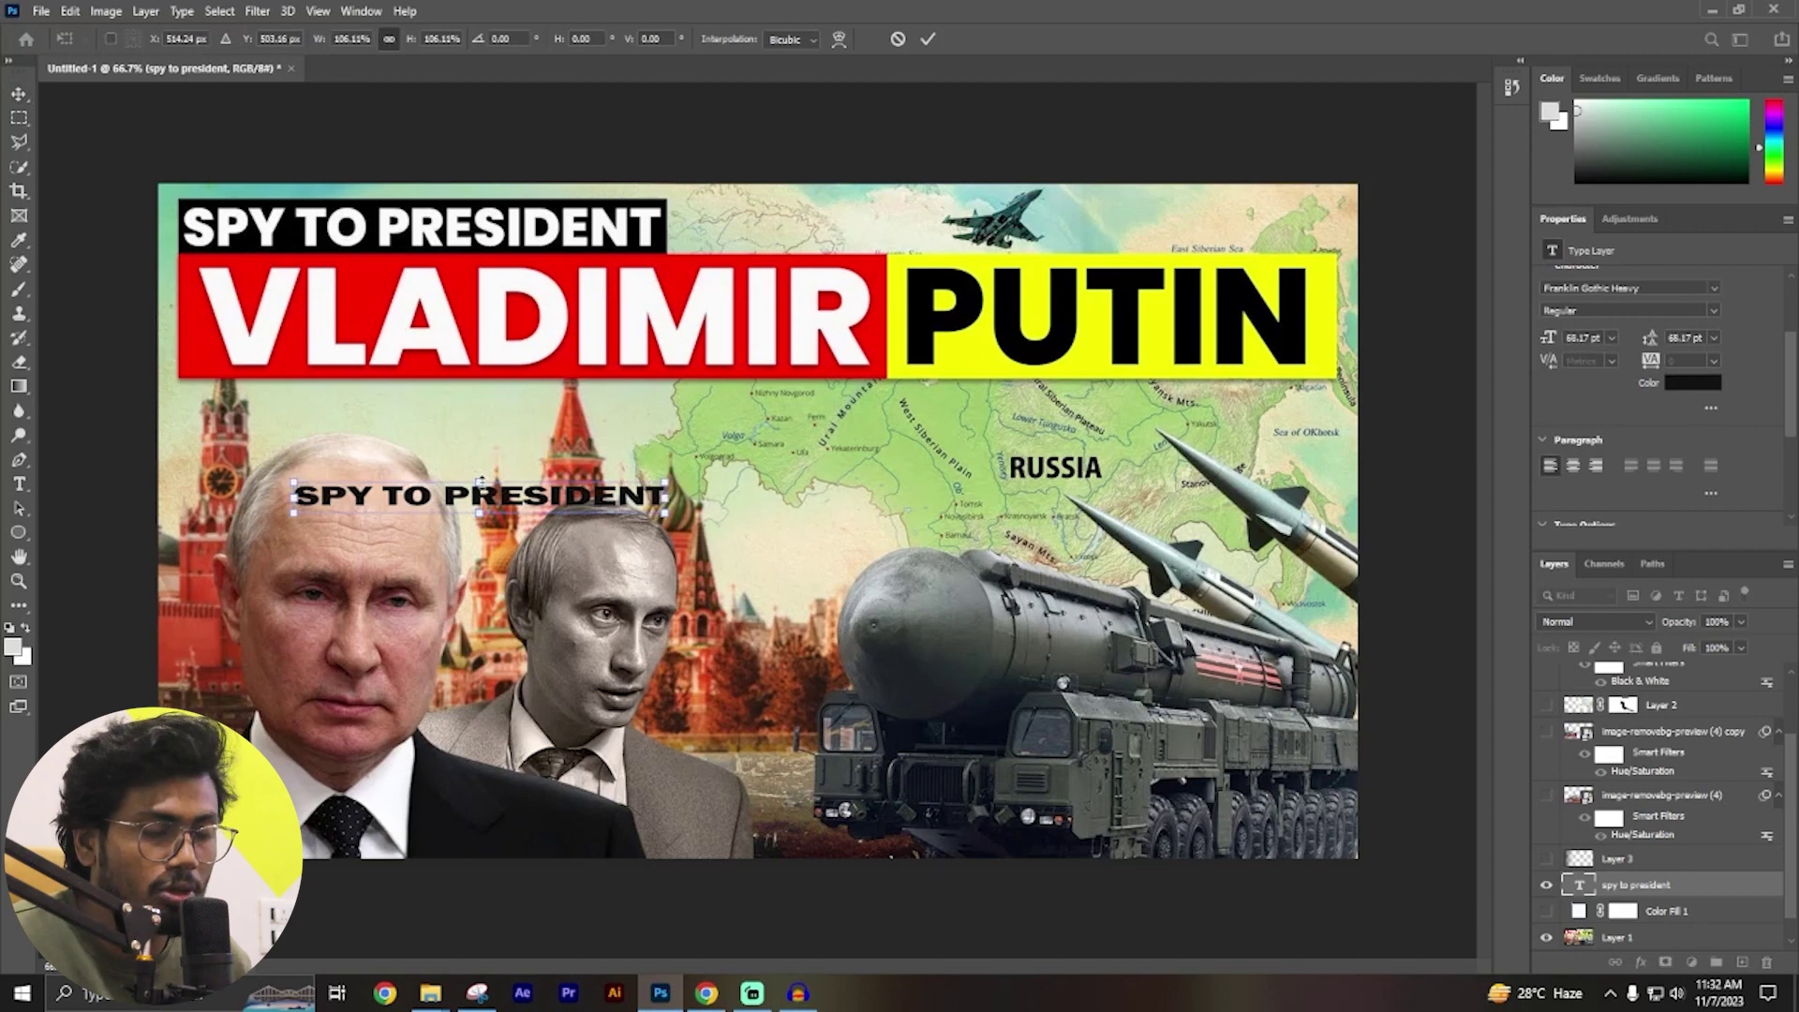
# Stretch SPY TO PRESIDENT taller and retype a copy below it as VLADIMIR.
pyautogui.moveTo(479, 483); pyautogui.dragTo(480, 466)
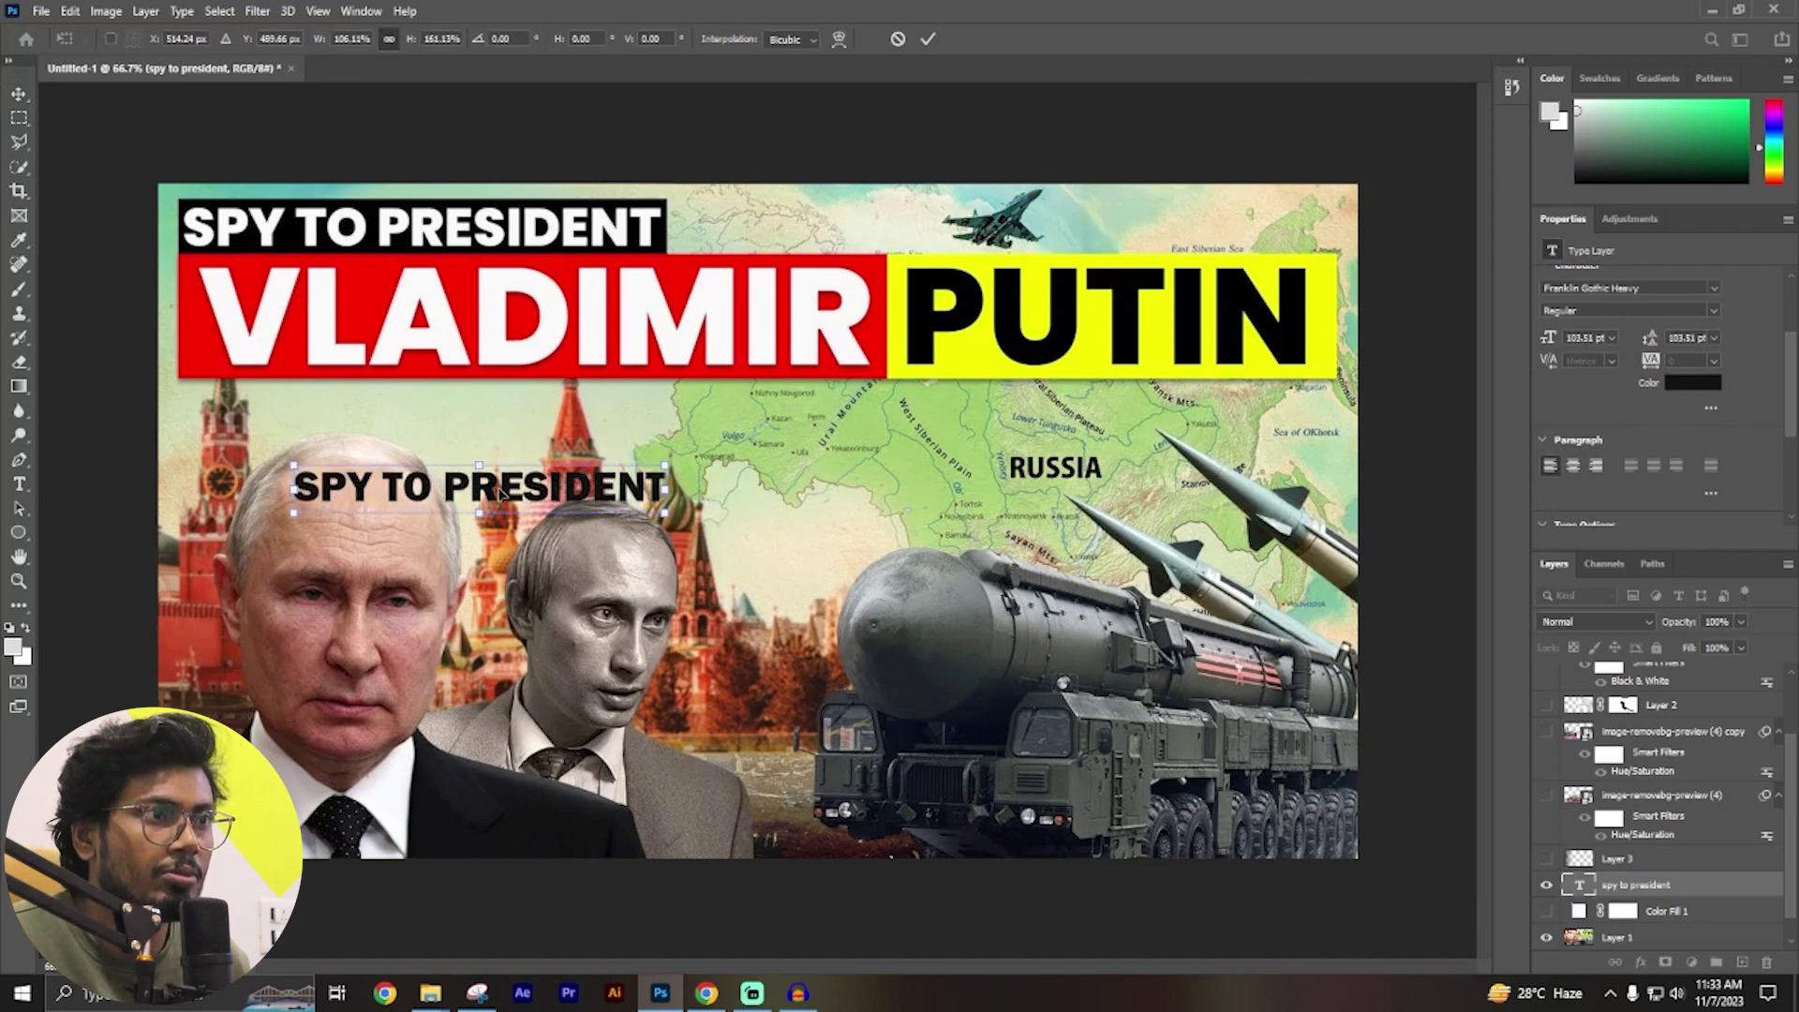
pyautogui.press('Return')
pyautogui.moveTo(501, 492)
pyautogui.mouseDown()
pyautogui.moveTo(464, 460)
pyautogui.moveTo(477, 520)
pyautogui.mouseUp()
pyautogui.doubleClick(475, 513)
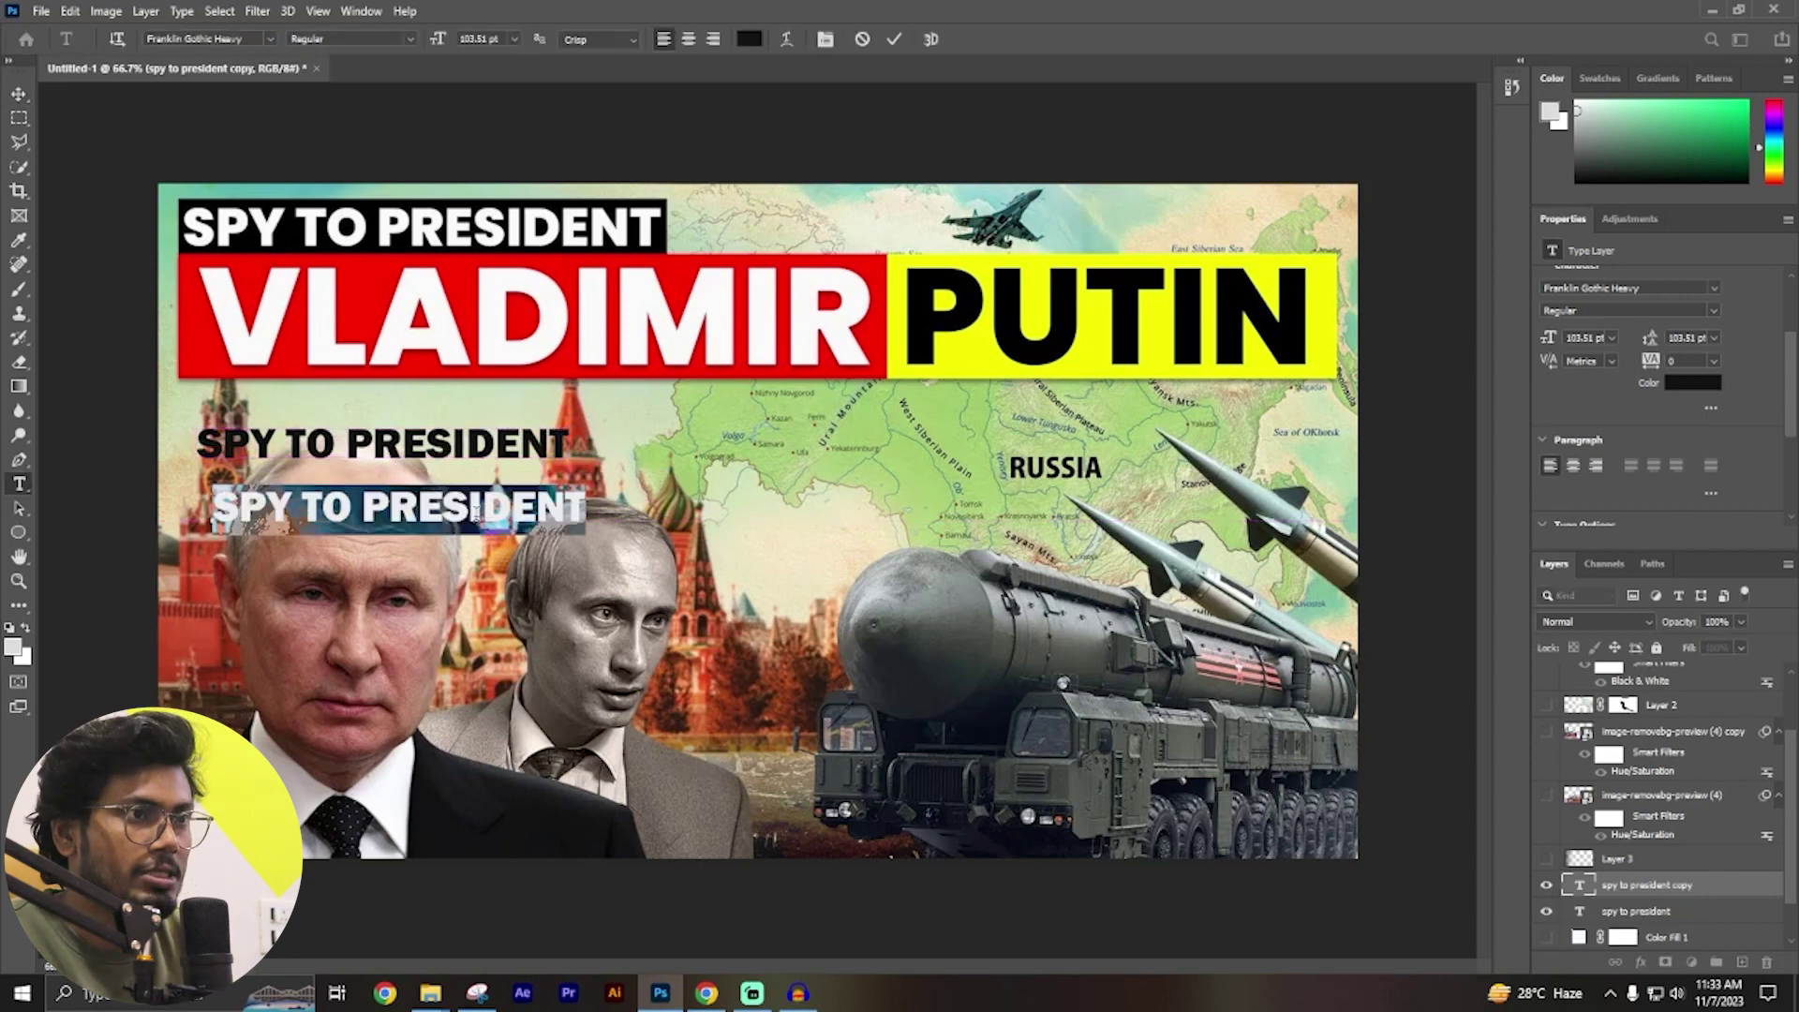
pyautogui.write('VLA')
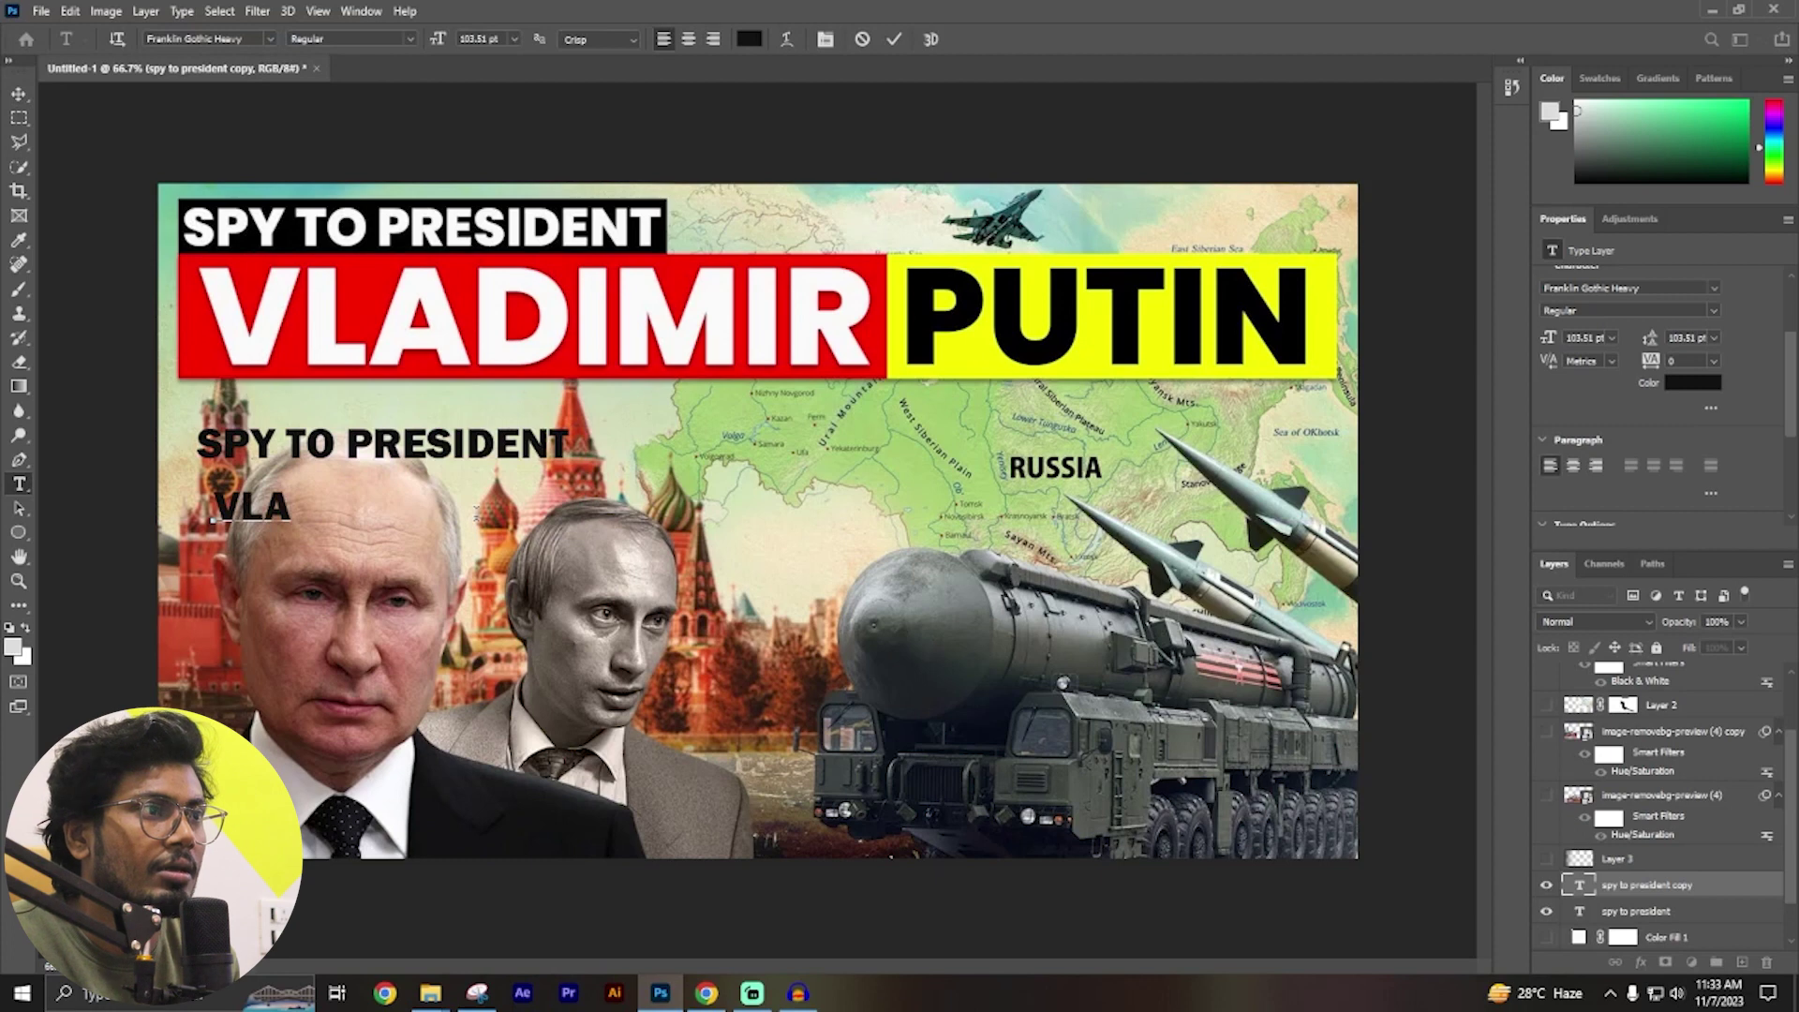
pyautogui.write('DIMIR')
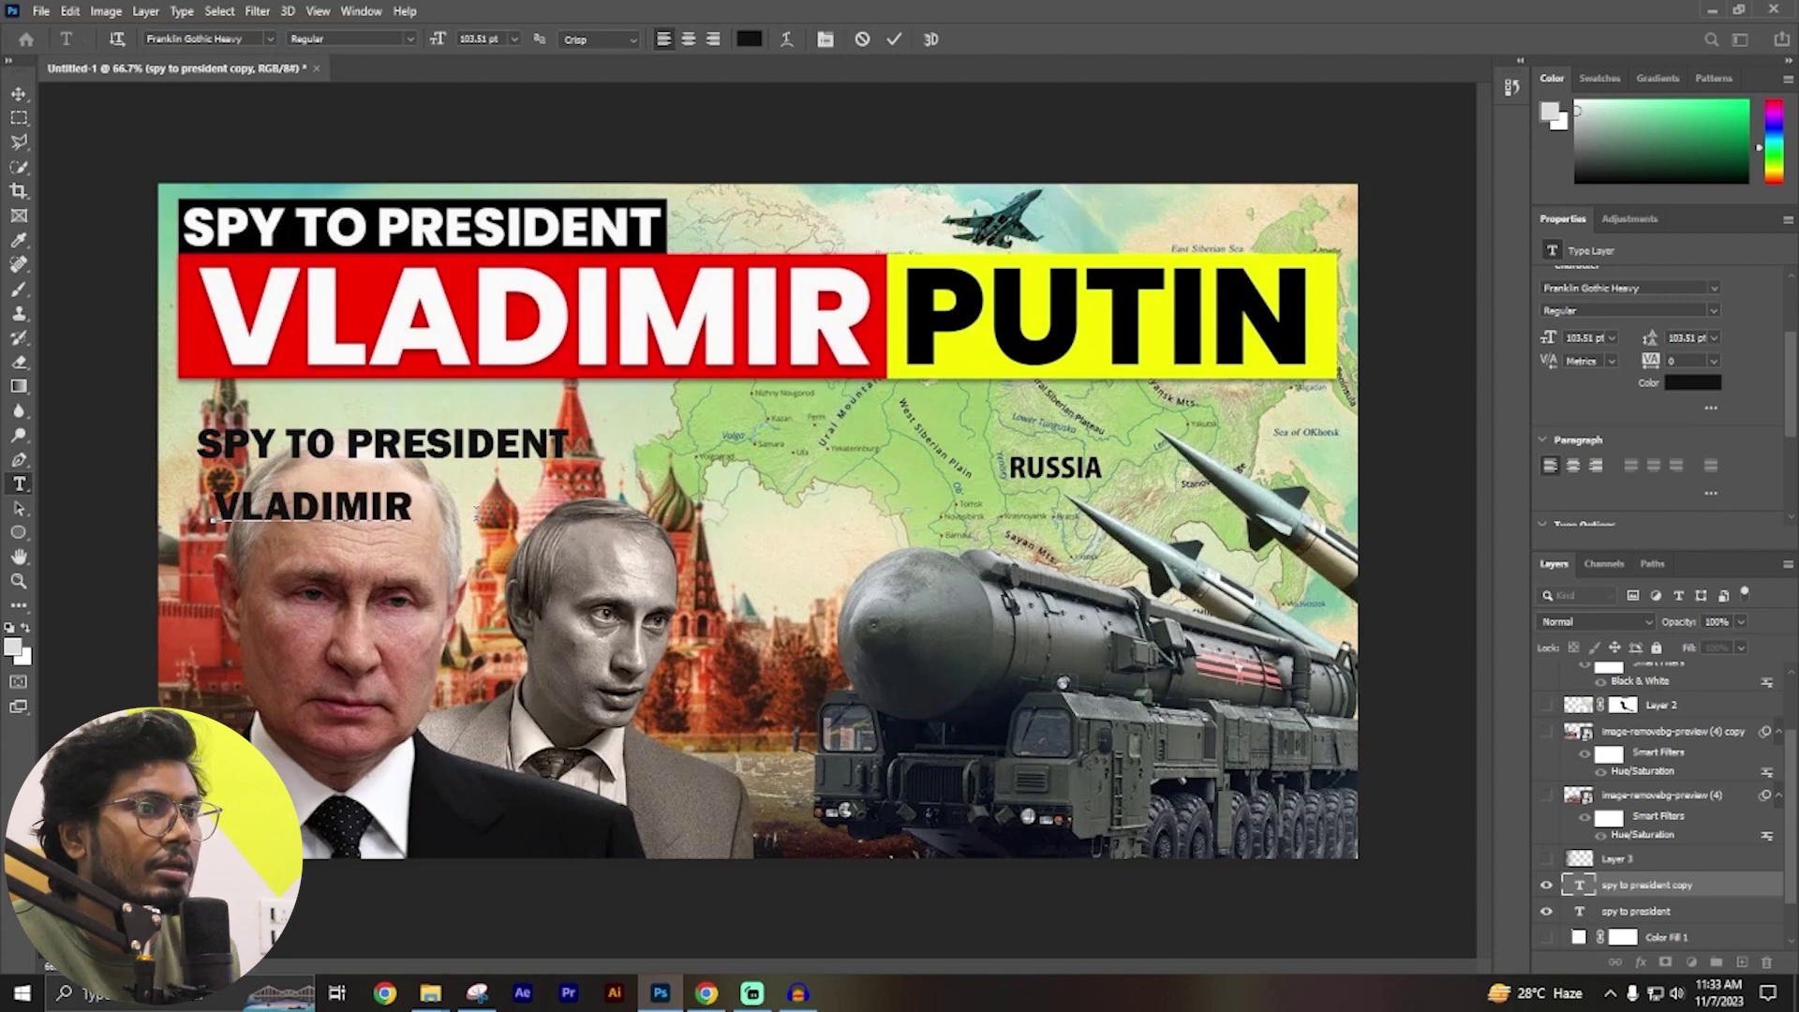
pyautogui.click(19, 94)
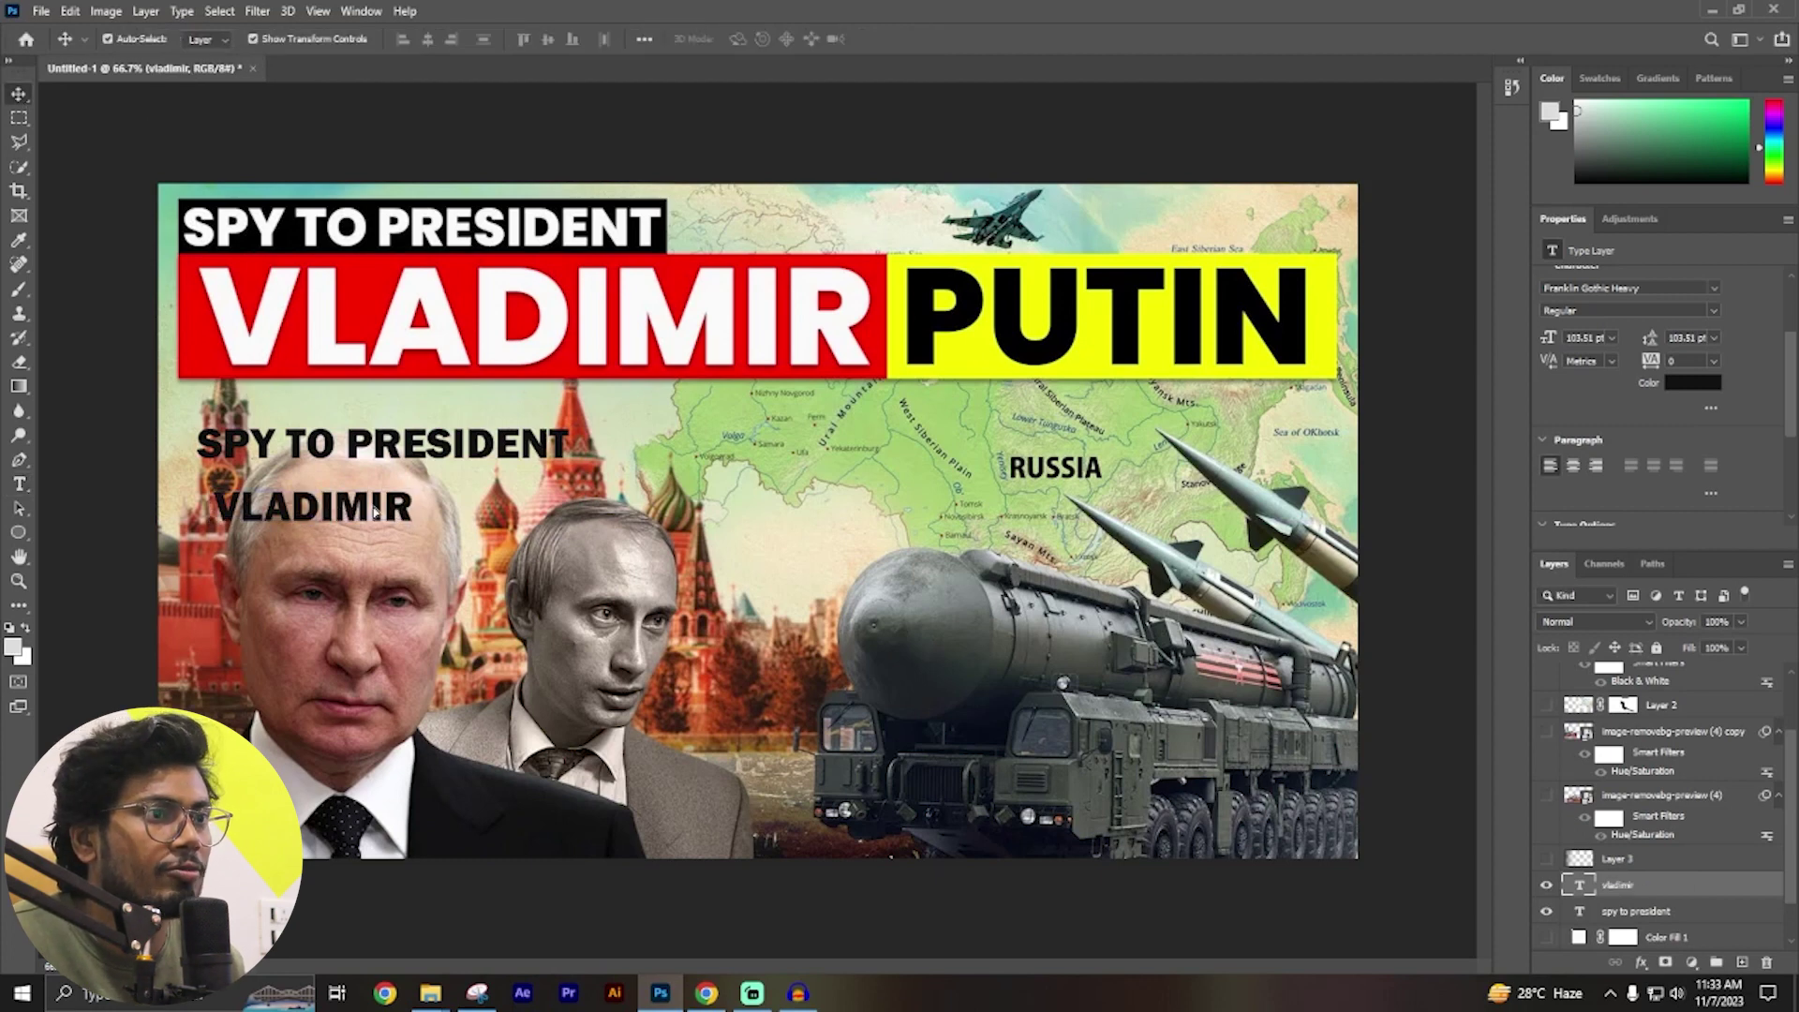
# Duplicate VLADIMIR to its right and retype the copy as PUTIN.
pyautogui.moveTo(345, 515); pyautogui.dragTo(611, 518)
pyautogui.doubleClick(611, 518)
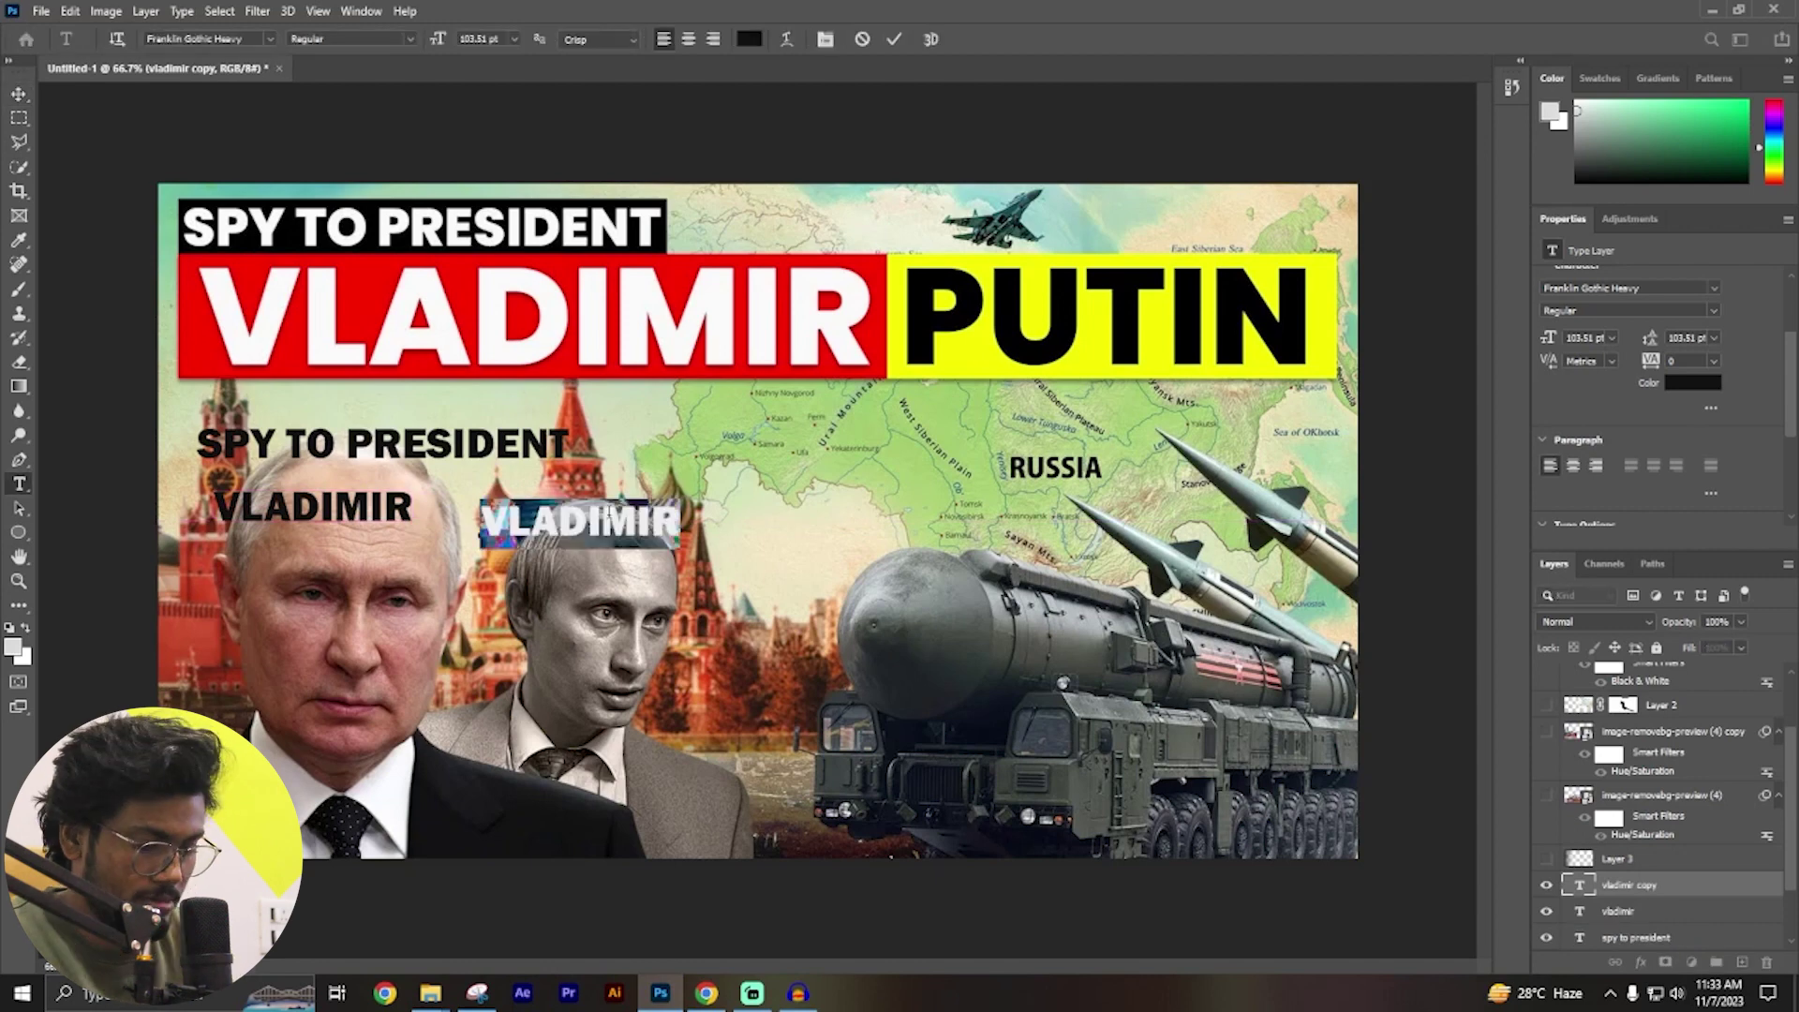
pyautogui.press('BackSpace')
pyautogui.write('PUTIN')
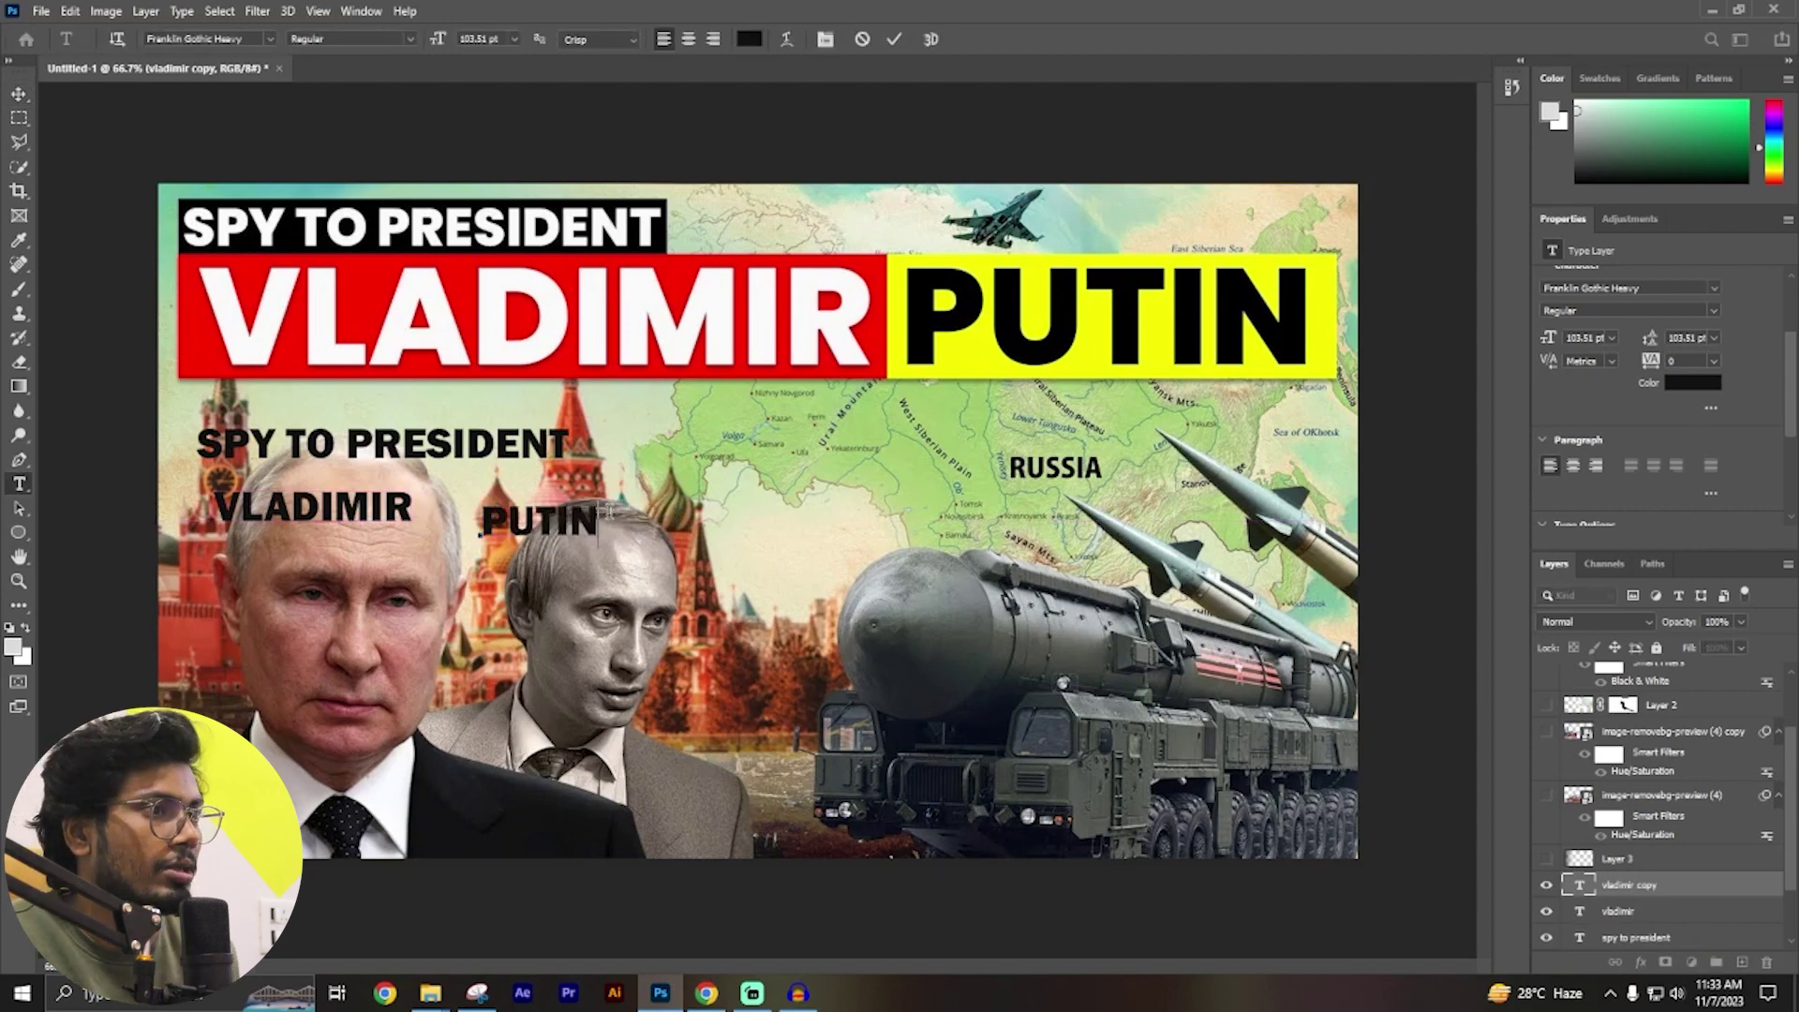
pyautogui.click(21, 96)
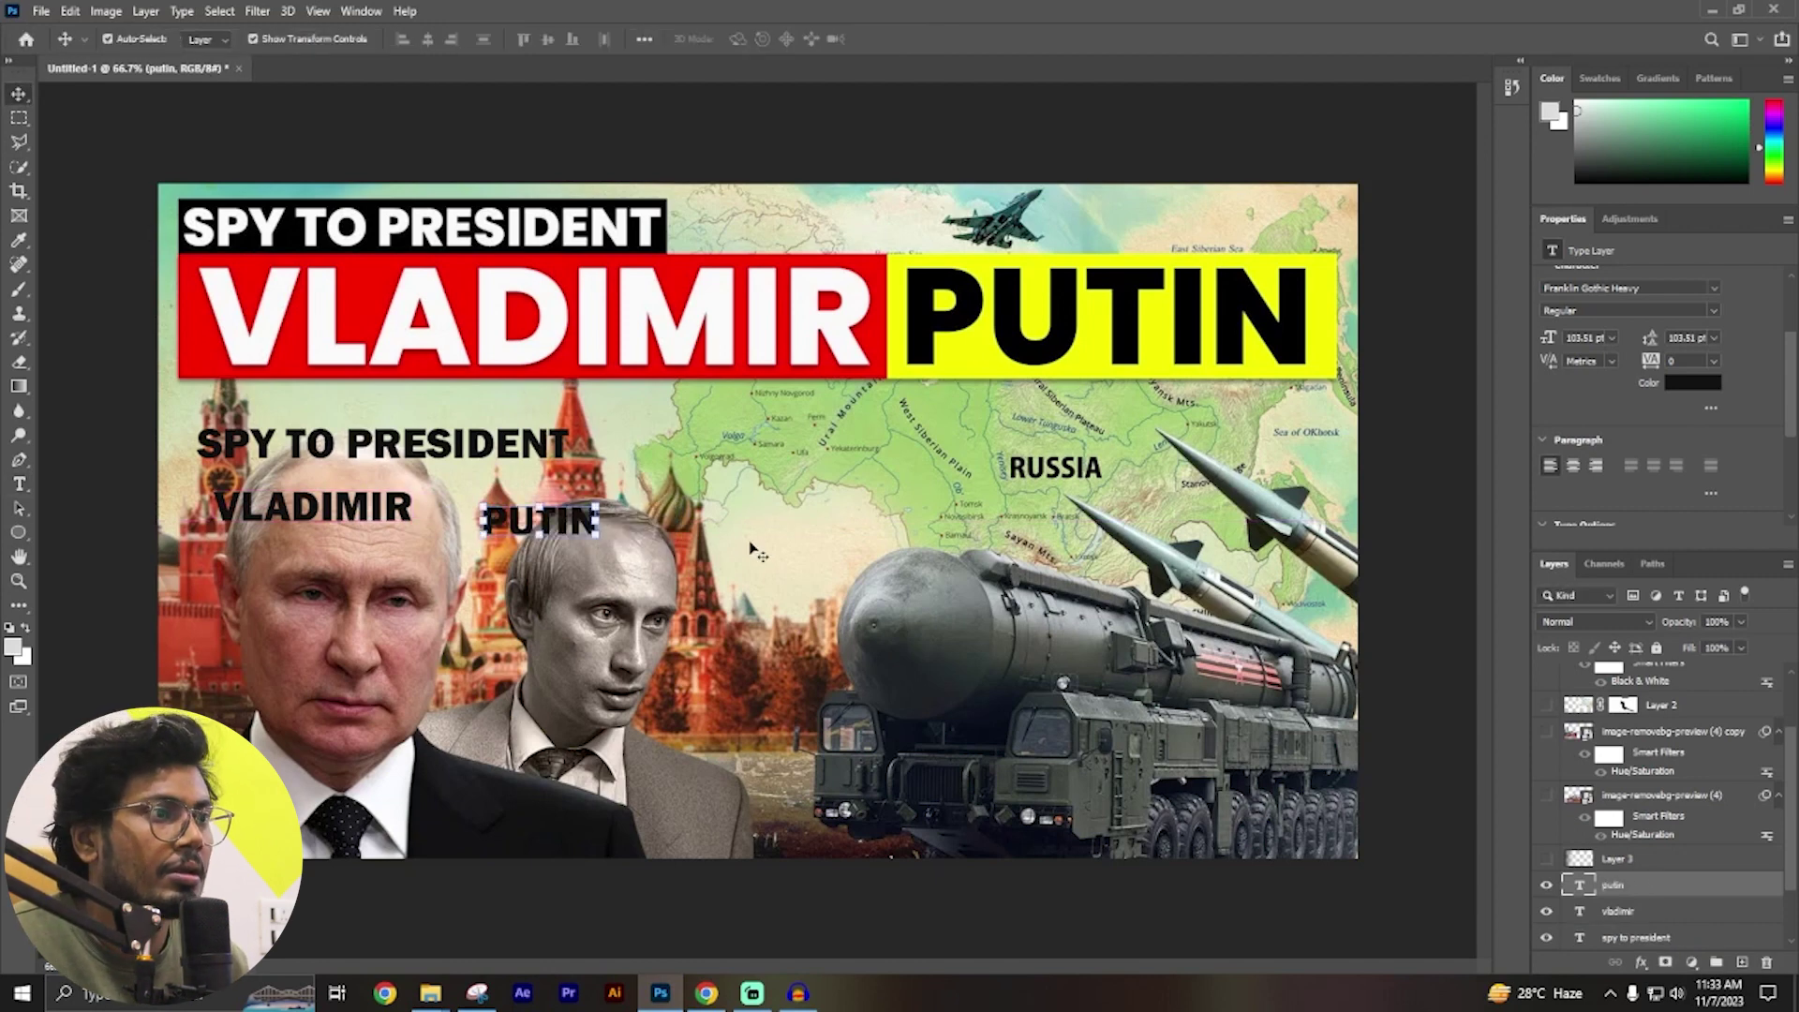
# Scale and place PUTIN on the yellow banner, VLADIMIR on red, SPY TO PRESIDENT on black.
pyautogui.hotkey('ctrl', 't')
pyautogui.moveTo(601, 521); pyautogui.dragTo(824, 572)
pyautogui.moveTo(576, 529)
pyautogui.mouseDown()
pyautogui.moveTo(1058, 333)
pyautogui.moveTo(1001, 309)
pyautogui.mouseUp()
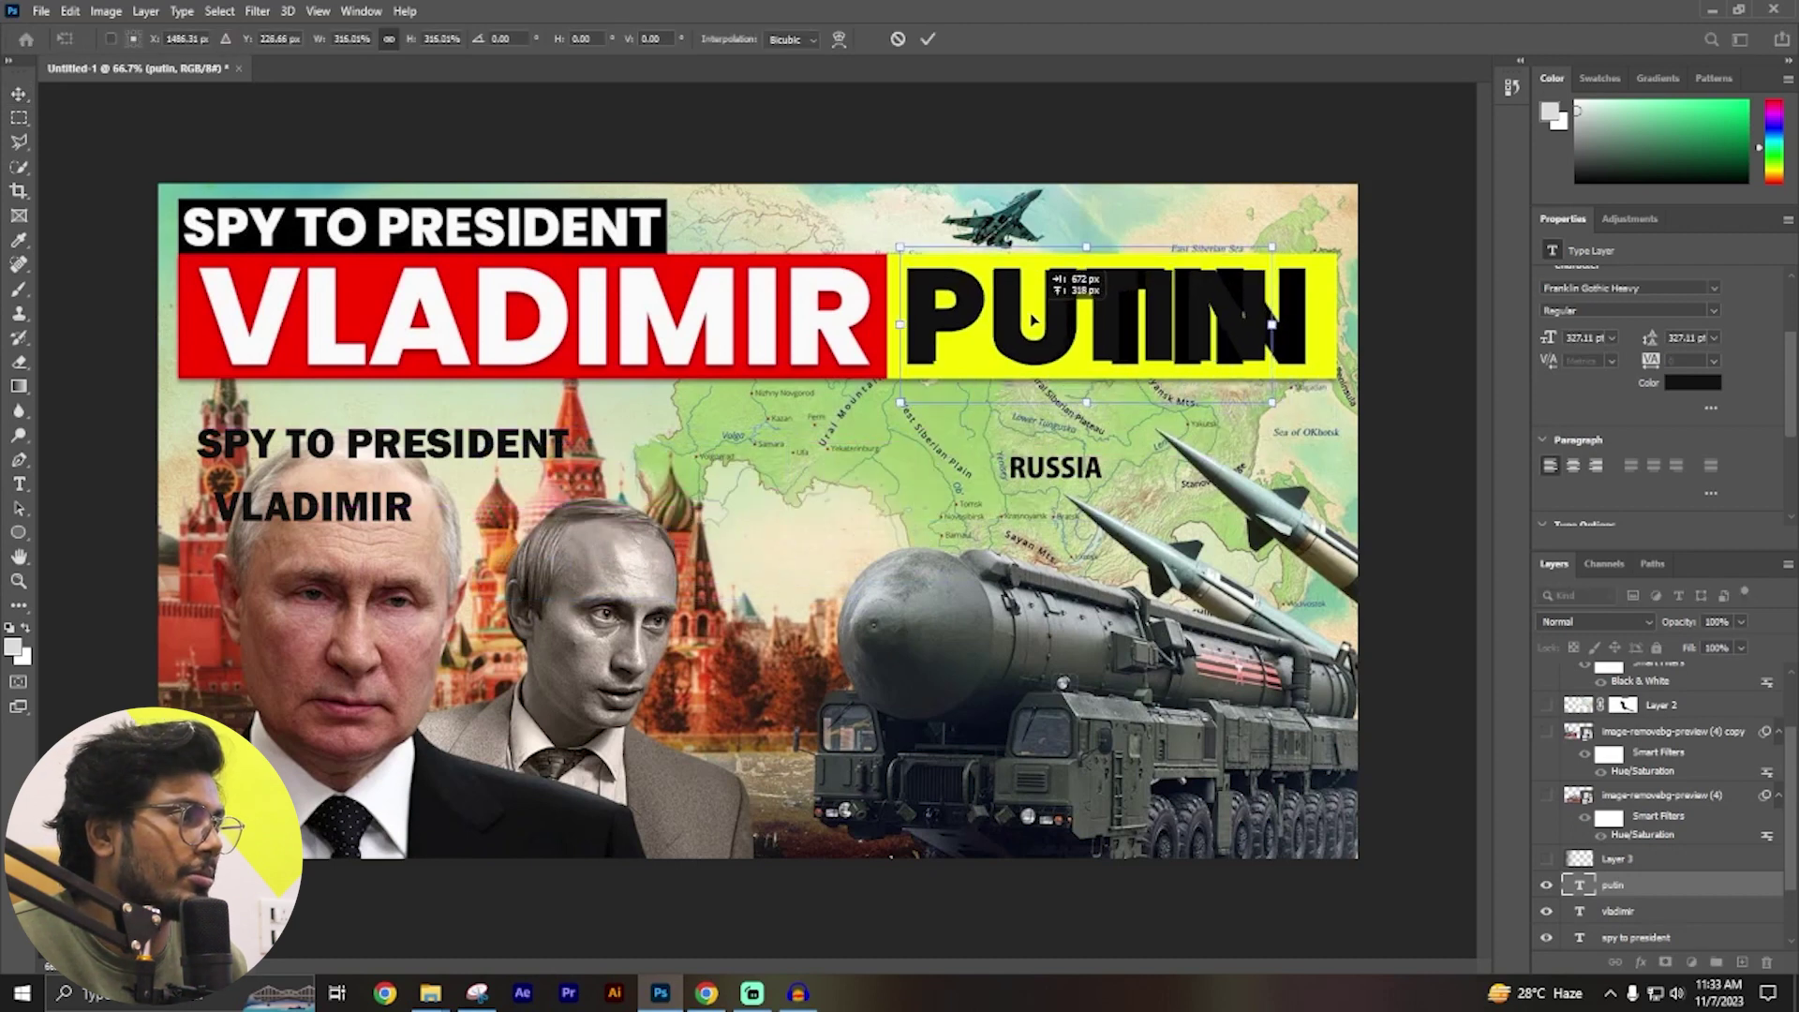
pyautogui.moveTo(1267, 324); pyautogui.dragTo(1300, 315)
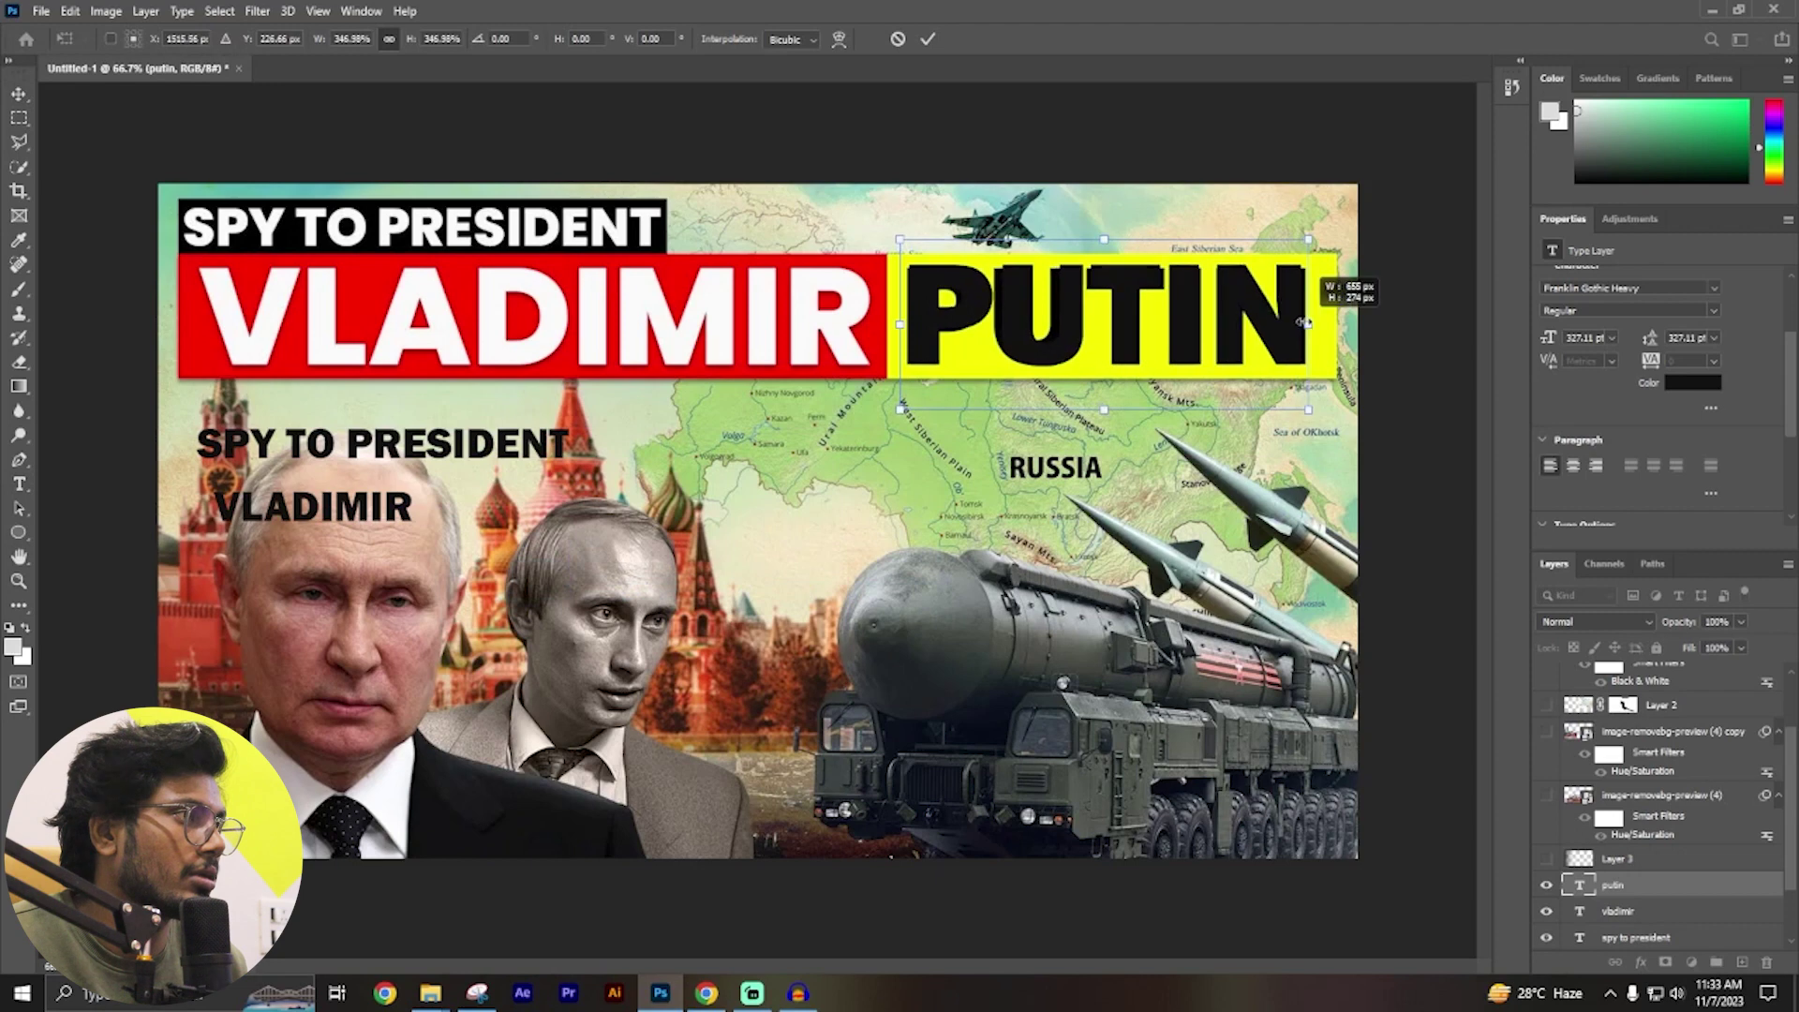
pyautogui.press('Return')
pyautogui.moveTo(352, 515)
pyautogui.mouseDown()
pyautogui.moveTo(347, 326)
pyautogui.moveTo(874, 349)
pyautogui.mouseUp()
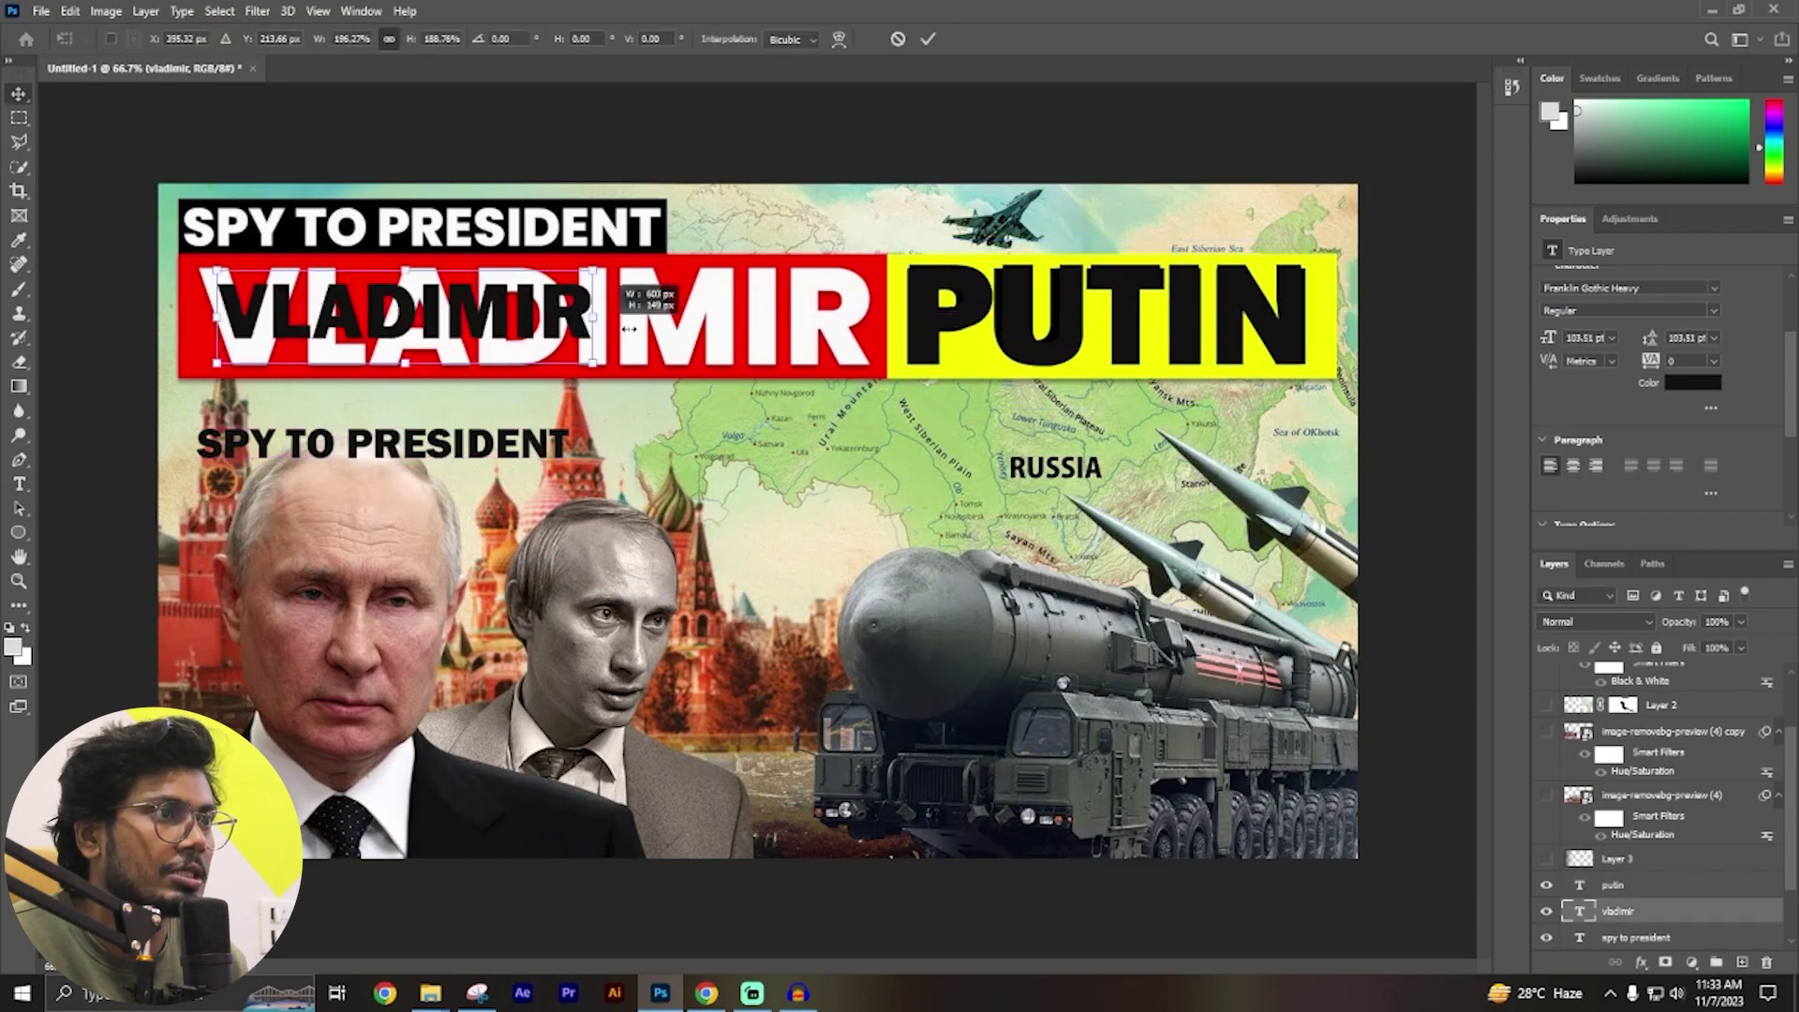
pyautogui.press('Return')
pyautogui.moveTo(392, 455); pyautogui.dragTo(380, 229)
pyautogui.moveTo(559, 227); pyautogui.dragTo(664, 228)
pyautogui.press('Return')
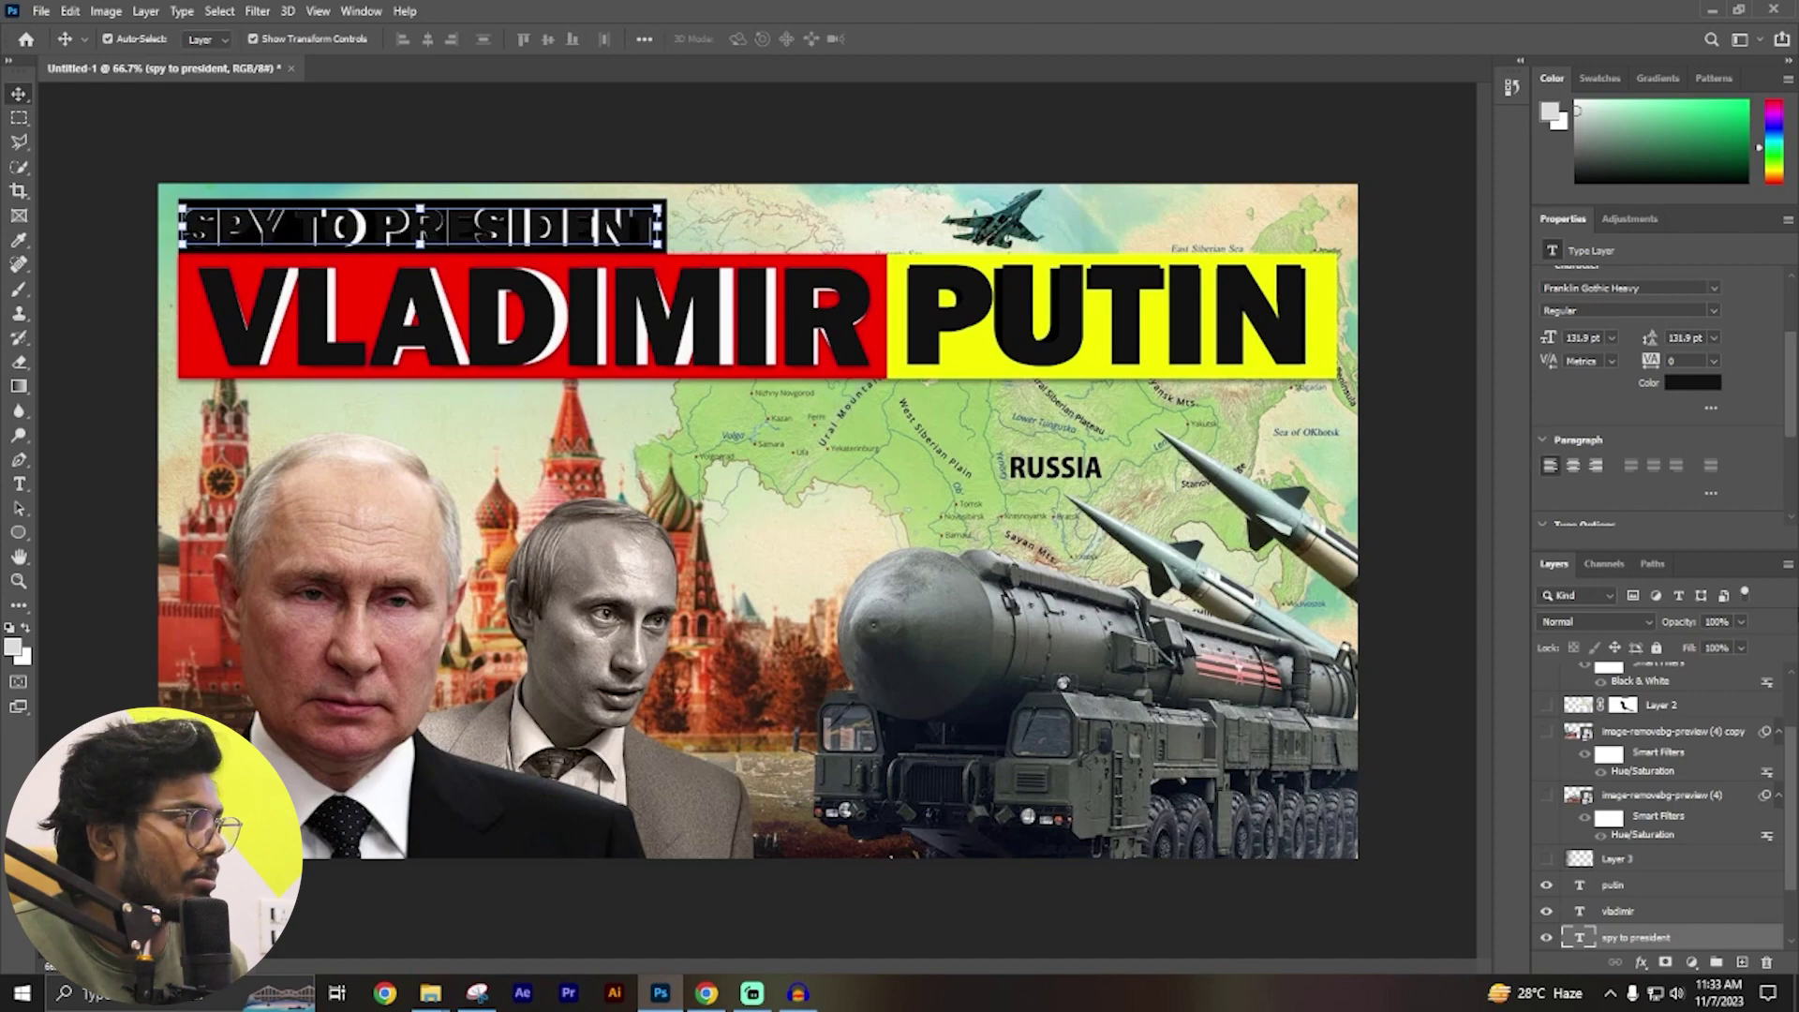
# Colour the SPY TO PRESIDENT and VLADIMIR text white.
pyautogui.click(1686, 389)
pyautogui.click(710, 542)
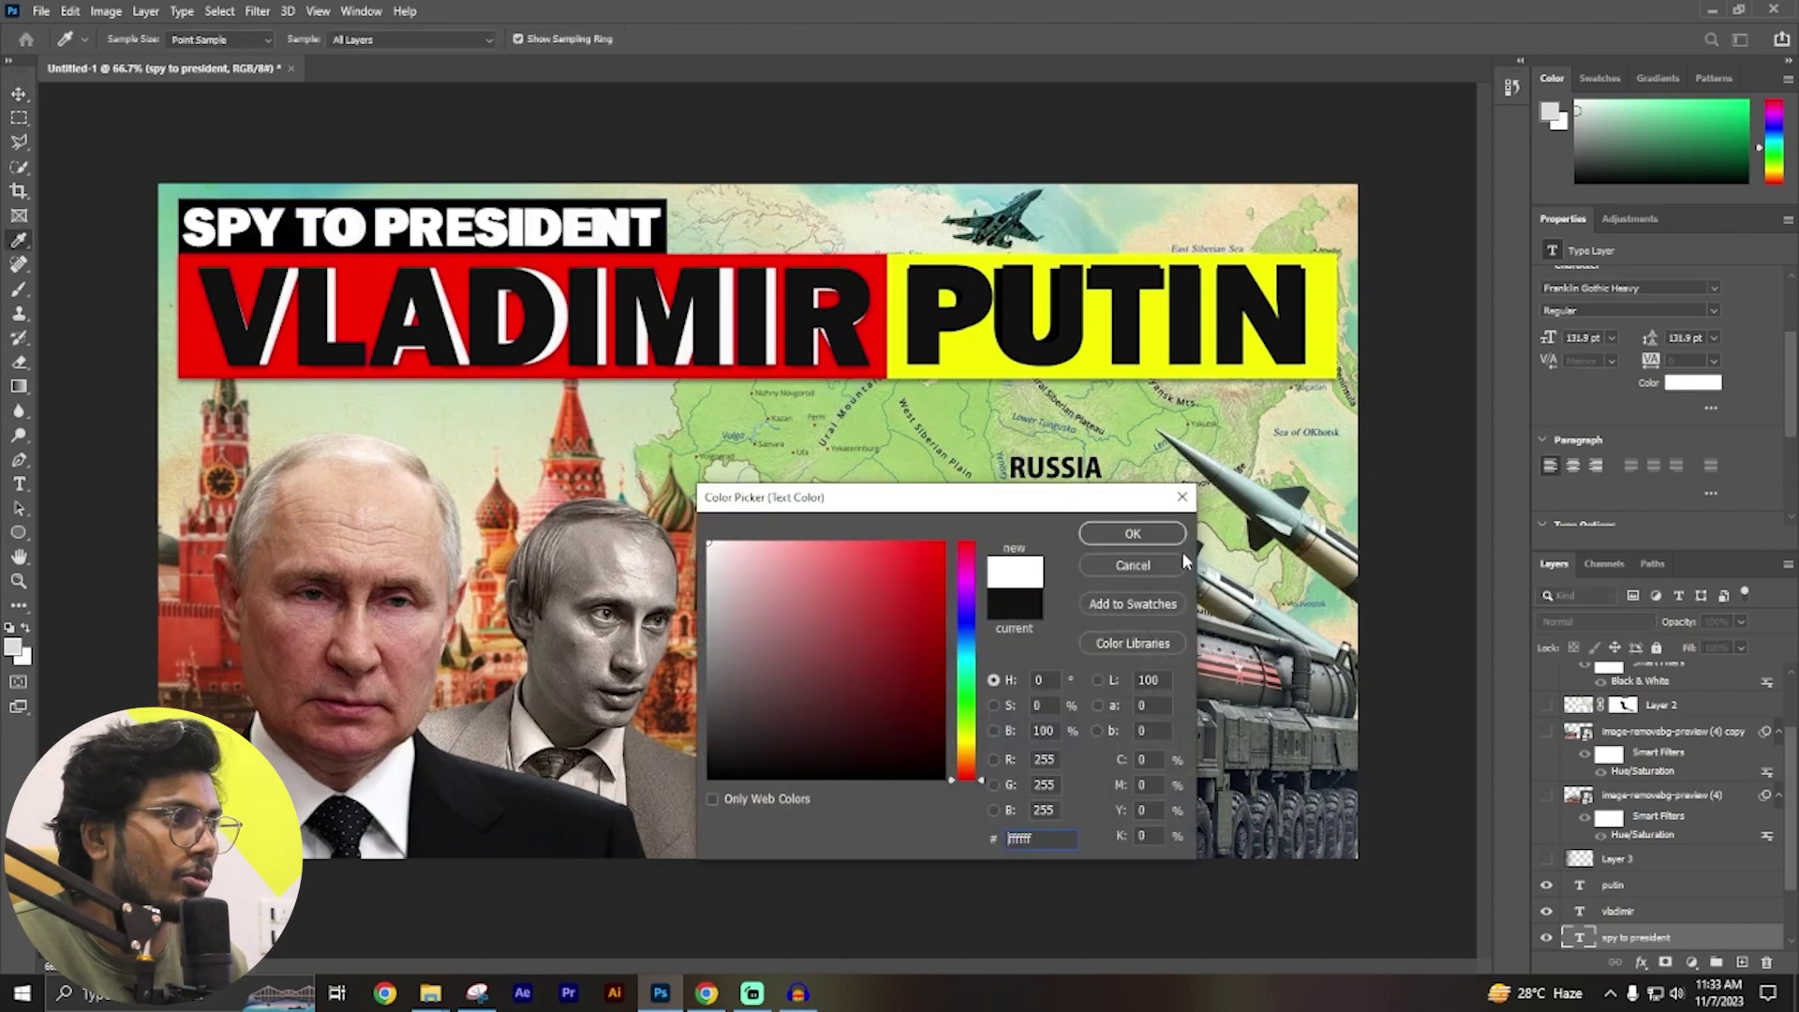
pyautogui.click(1132, 534)
pyautogui.click(760, 337)
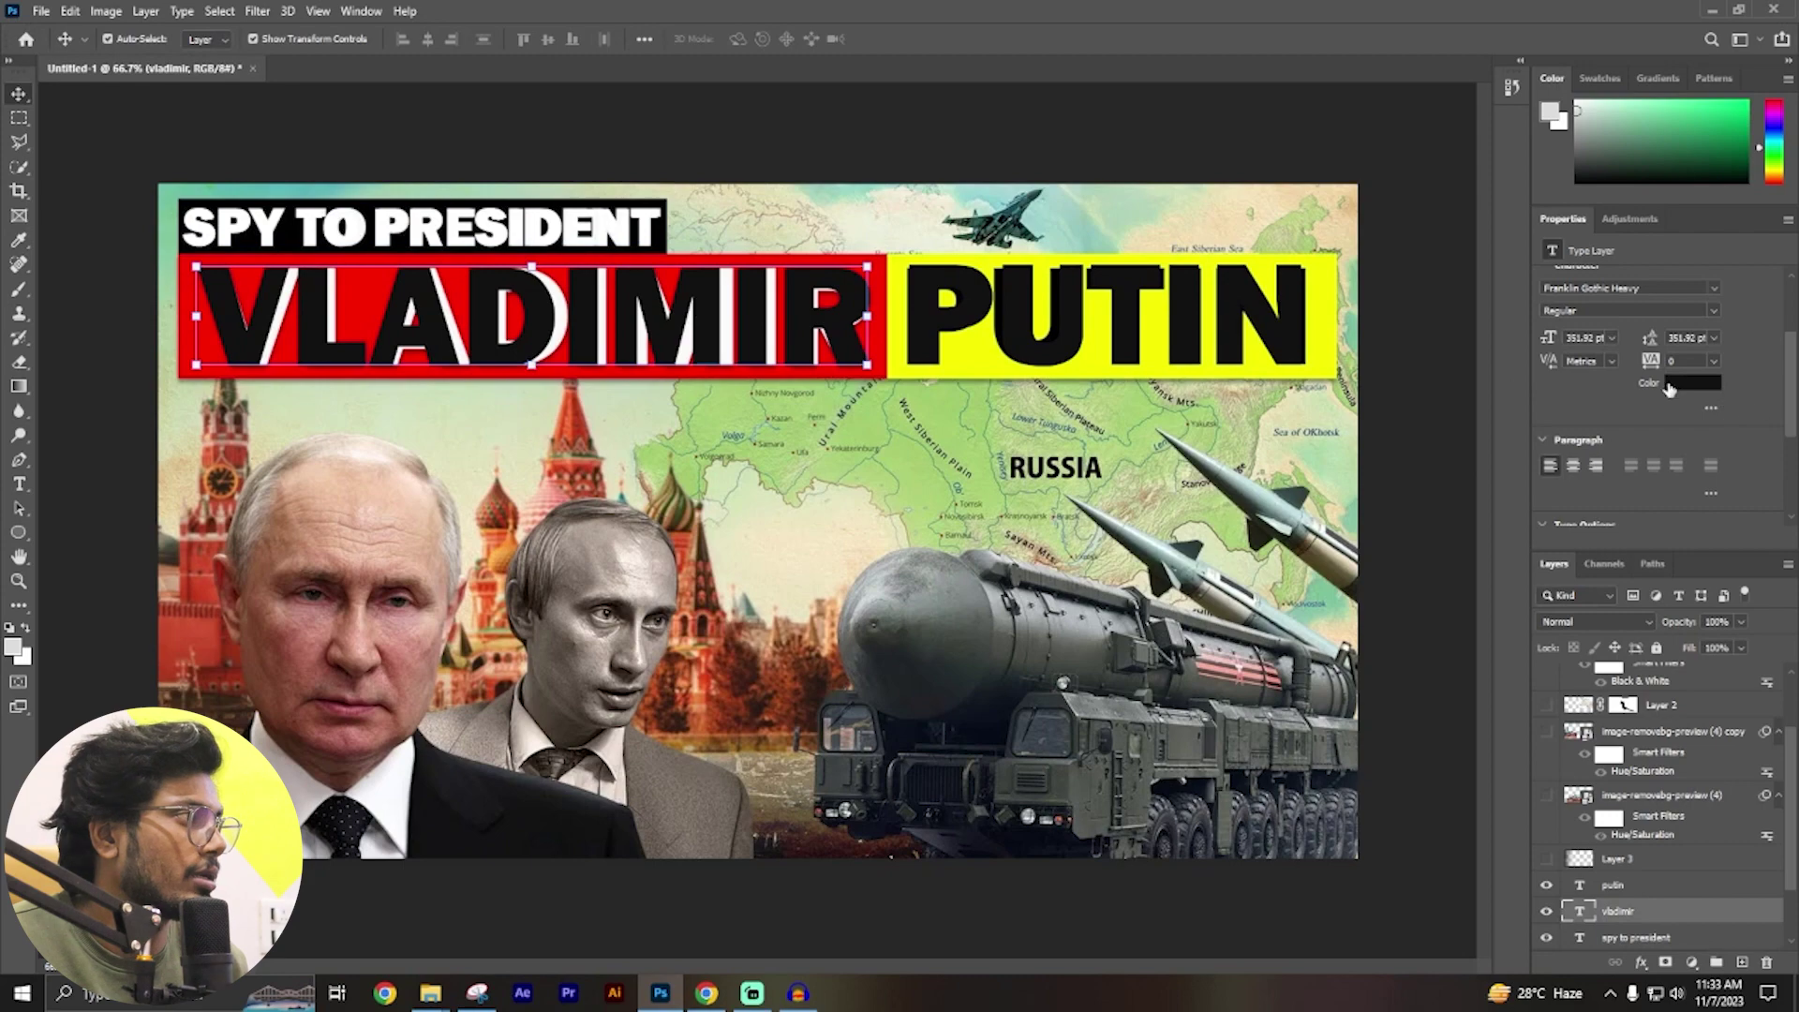
pyautogui.click(1668, 388)
pyautogui.click(710, 530)
pyautogui.click(1132, 534)
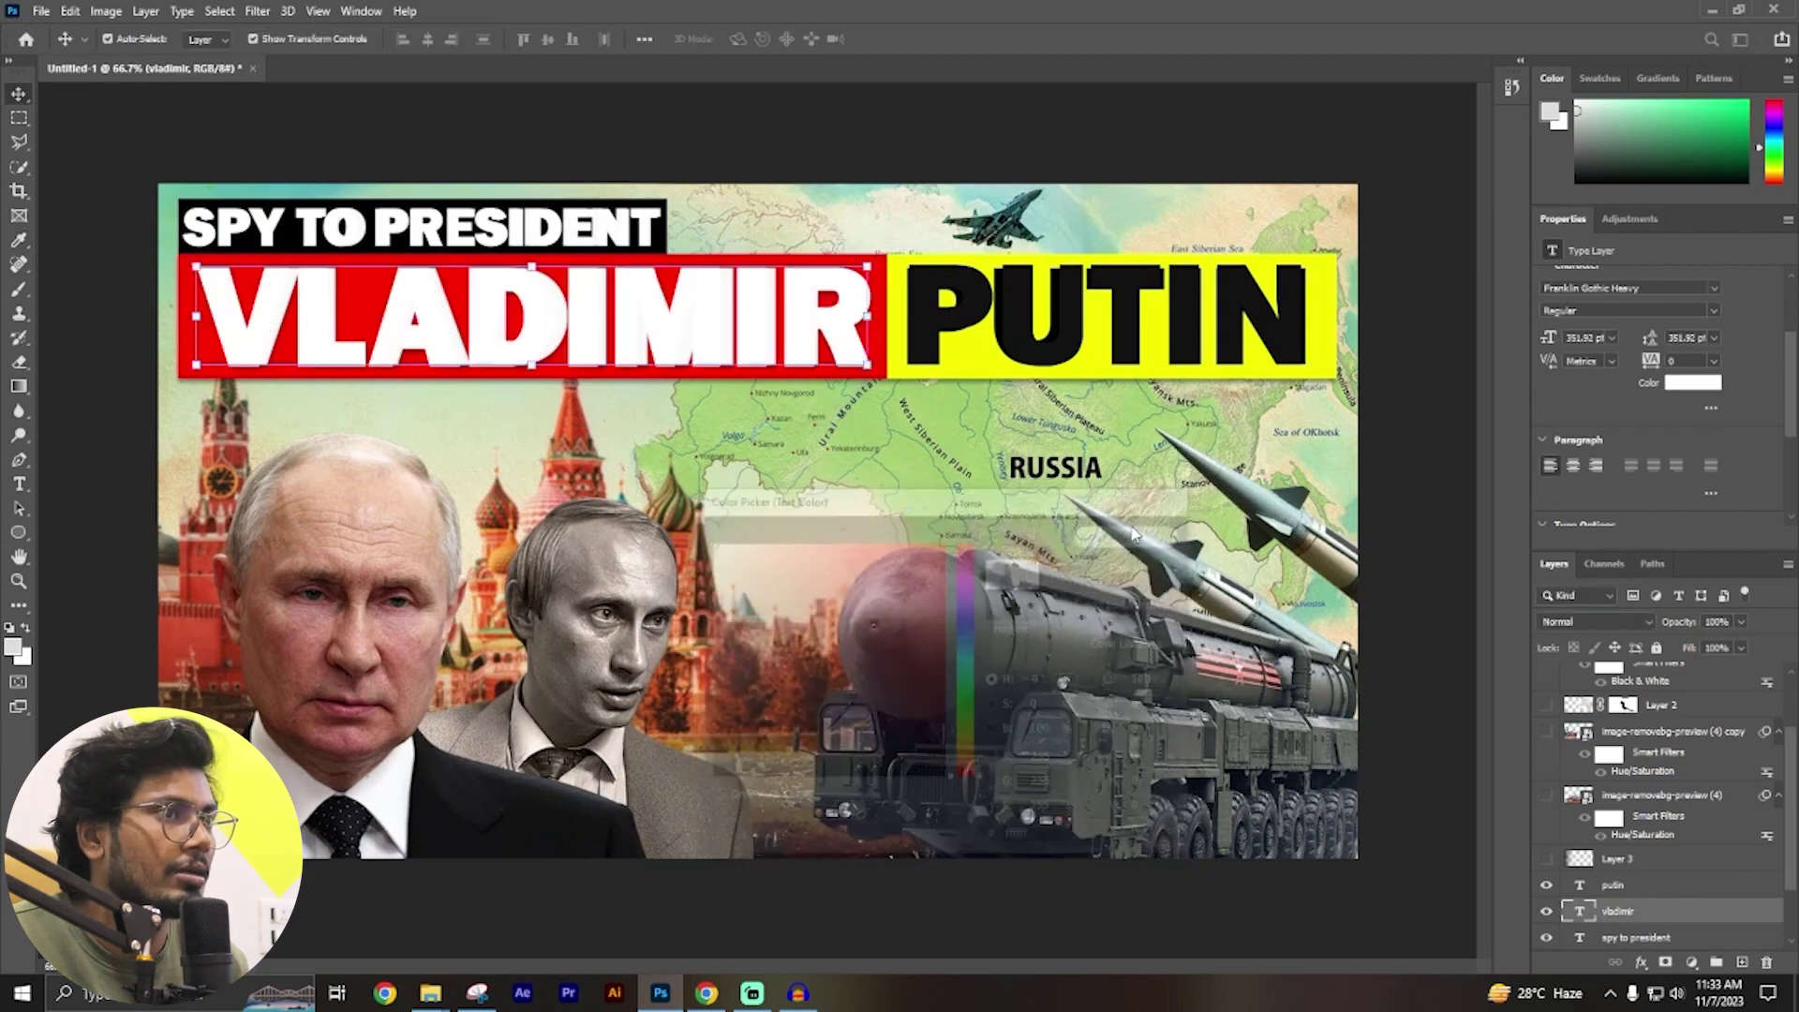
pyautogui.click(74, 157)
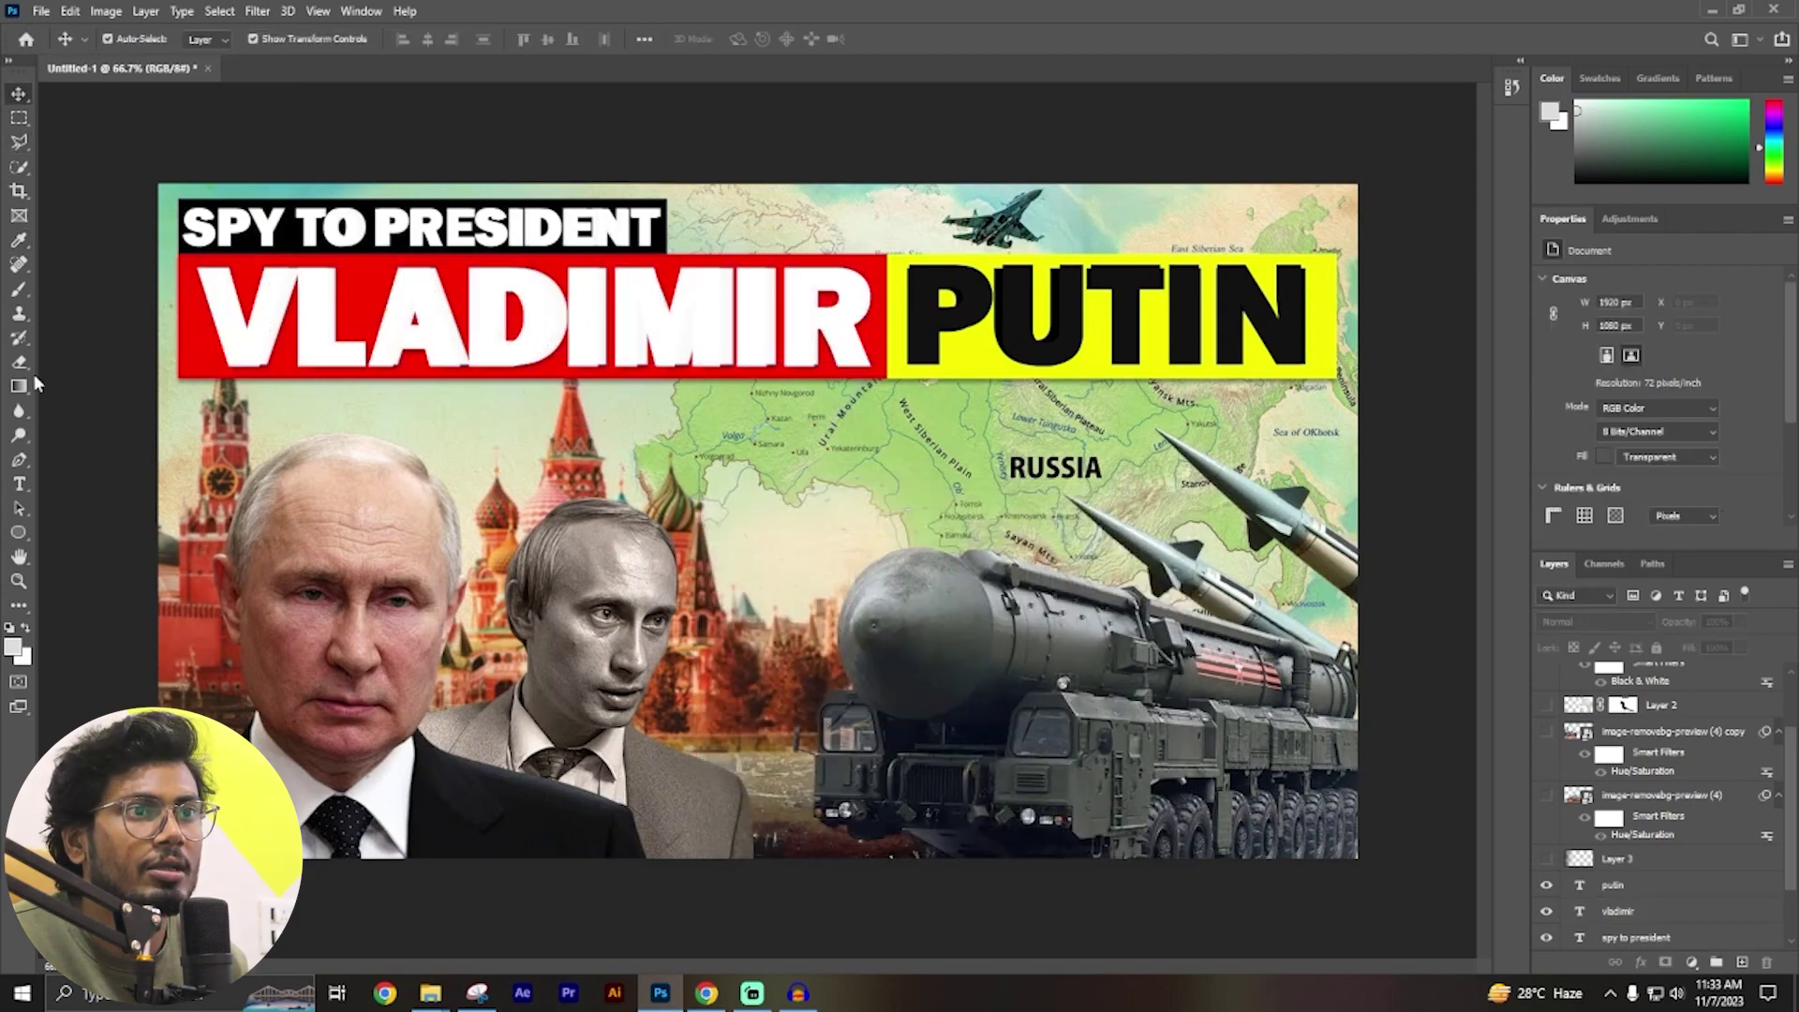
pyautogui.click(19, 531)
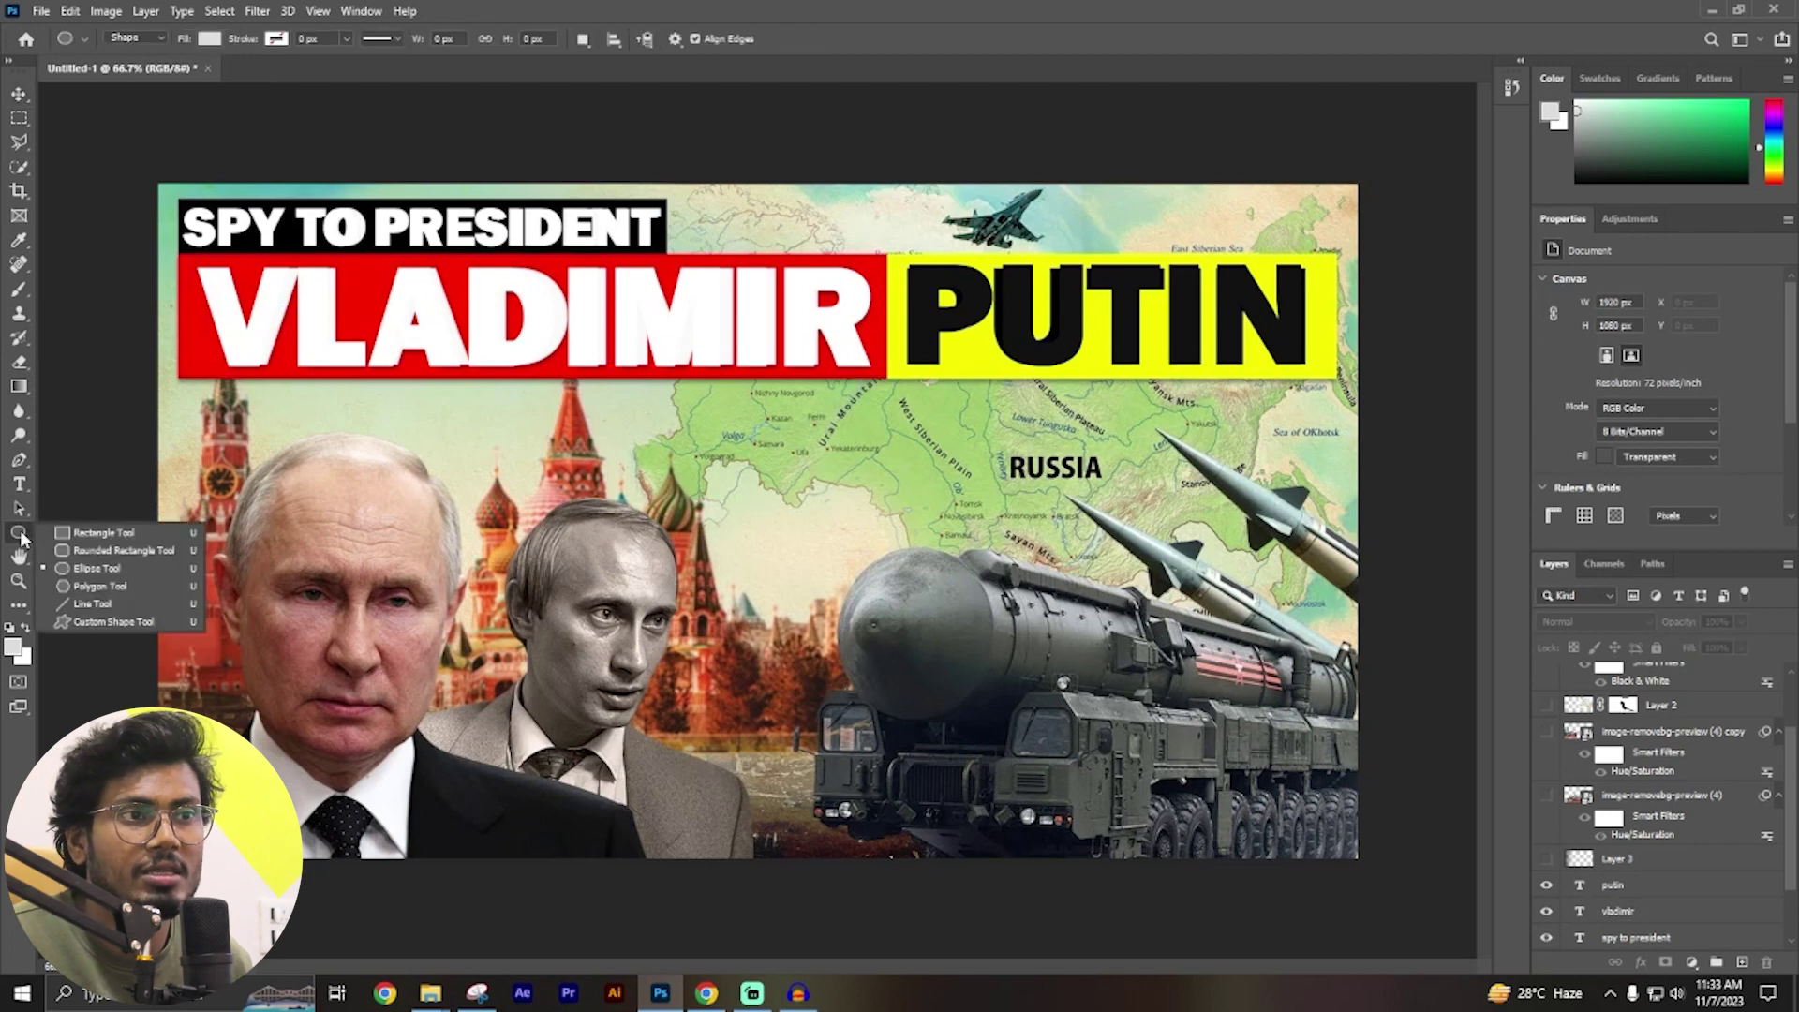
# Draw a red-filled rectangle spanning the VLADIMIR word.
pyautogui.click(175, 461)
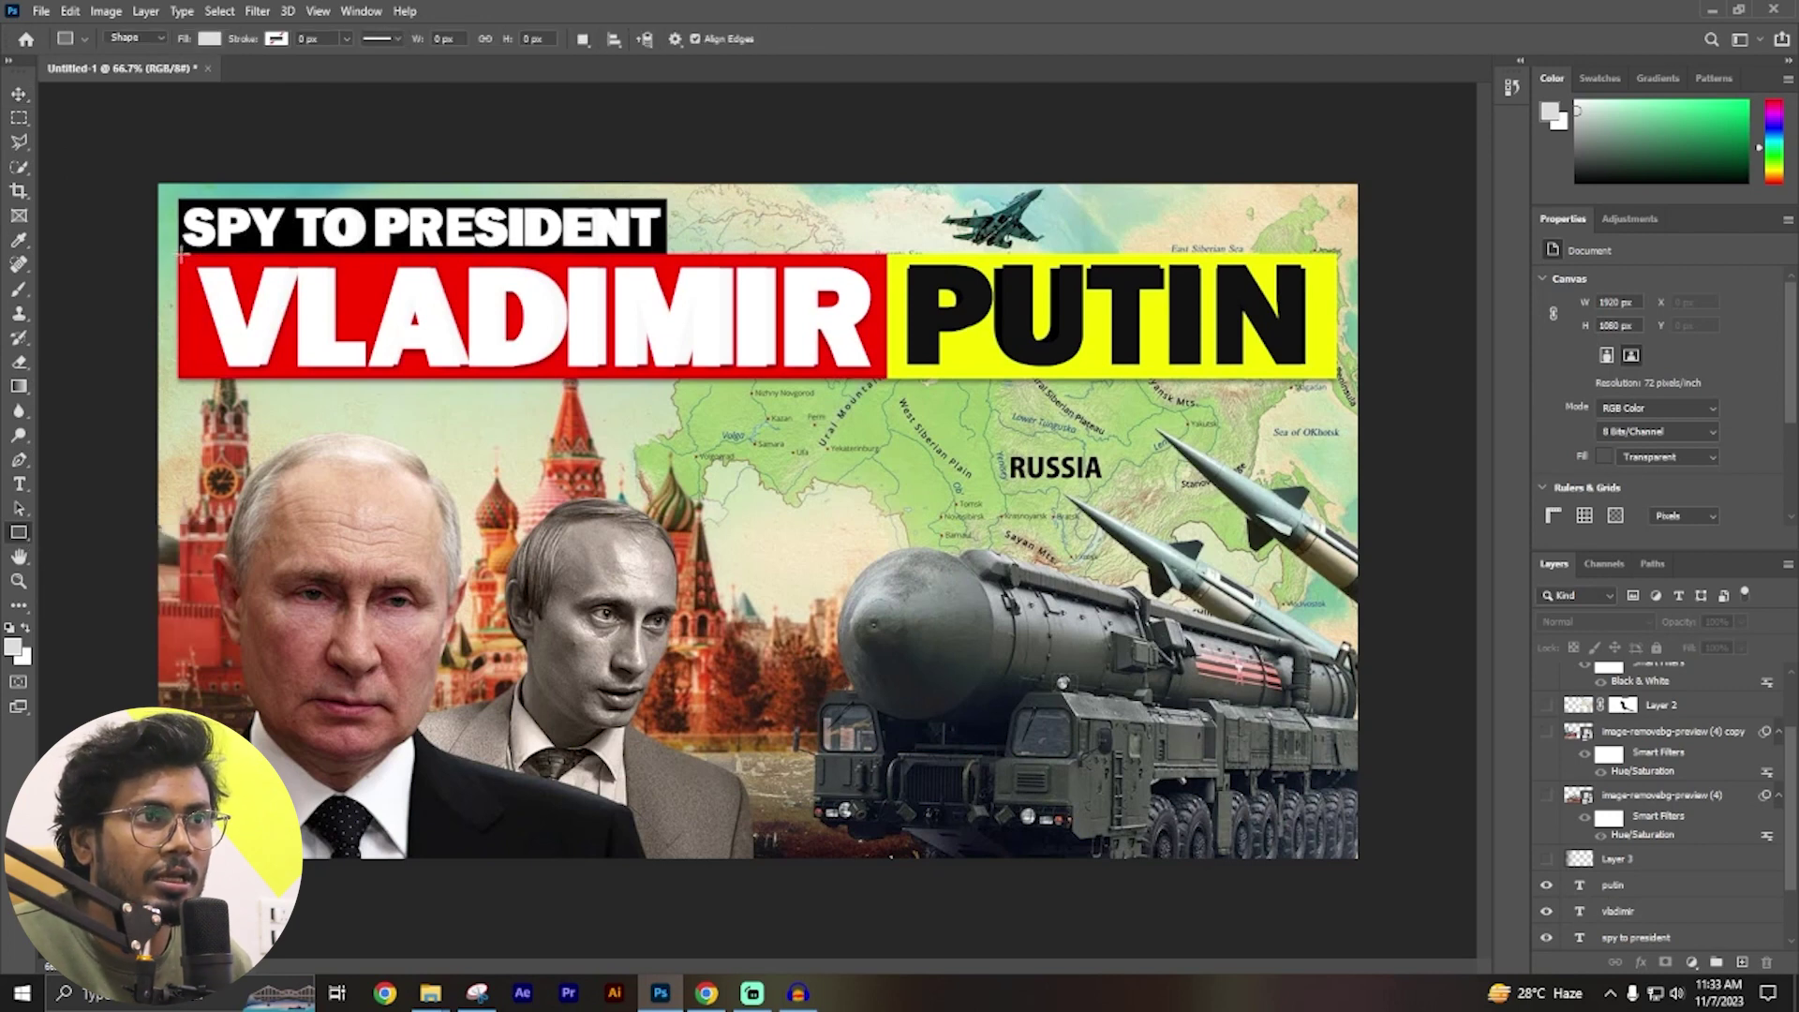
pyautogui.moveTo(179, 255); pyautogui.dragTo(351, 353)
pyautogui.moveTo(734, 376); pyautogui.dragTo(885, 374)
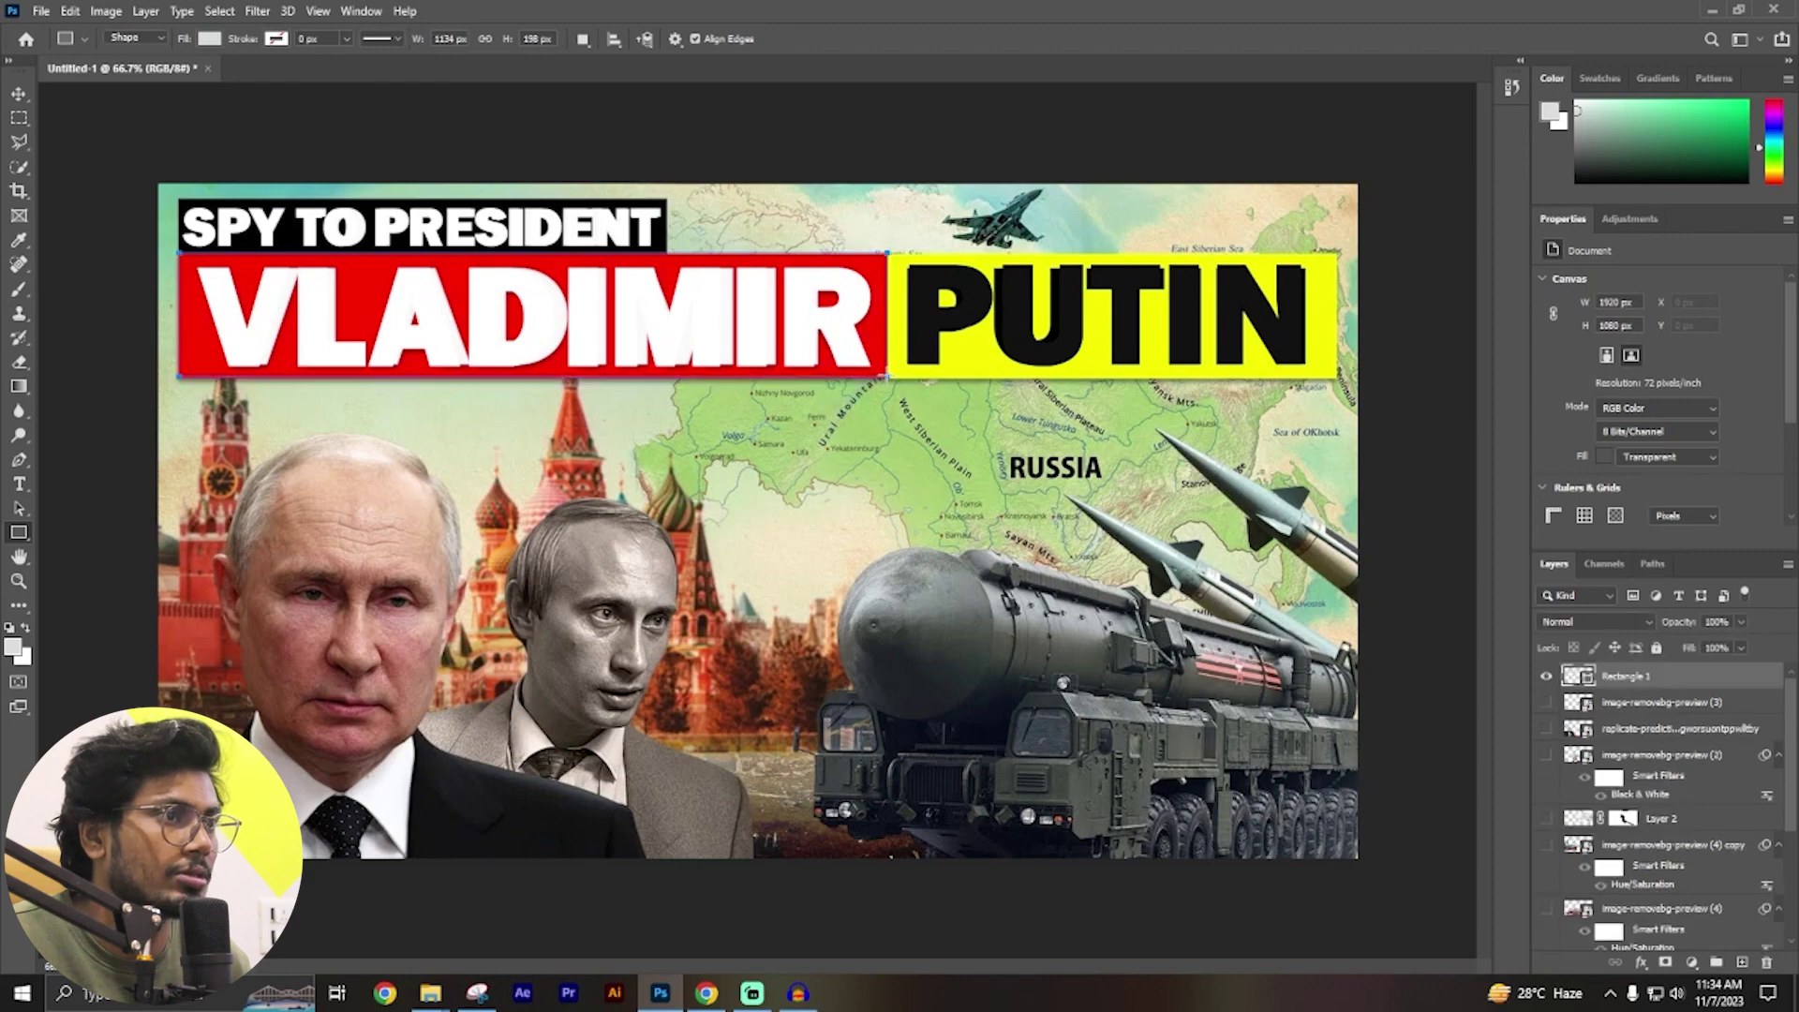
pyautogui.click(208, 40)
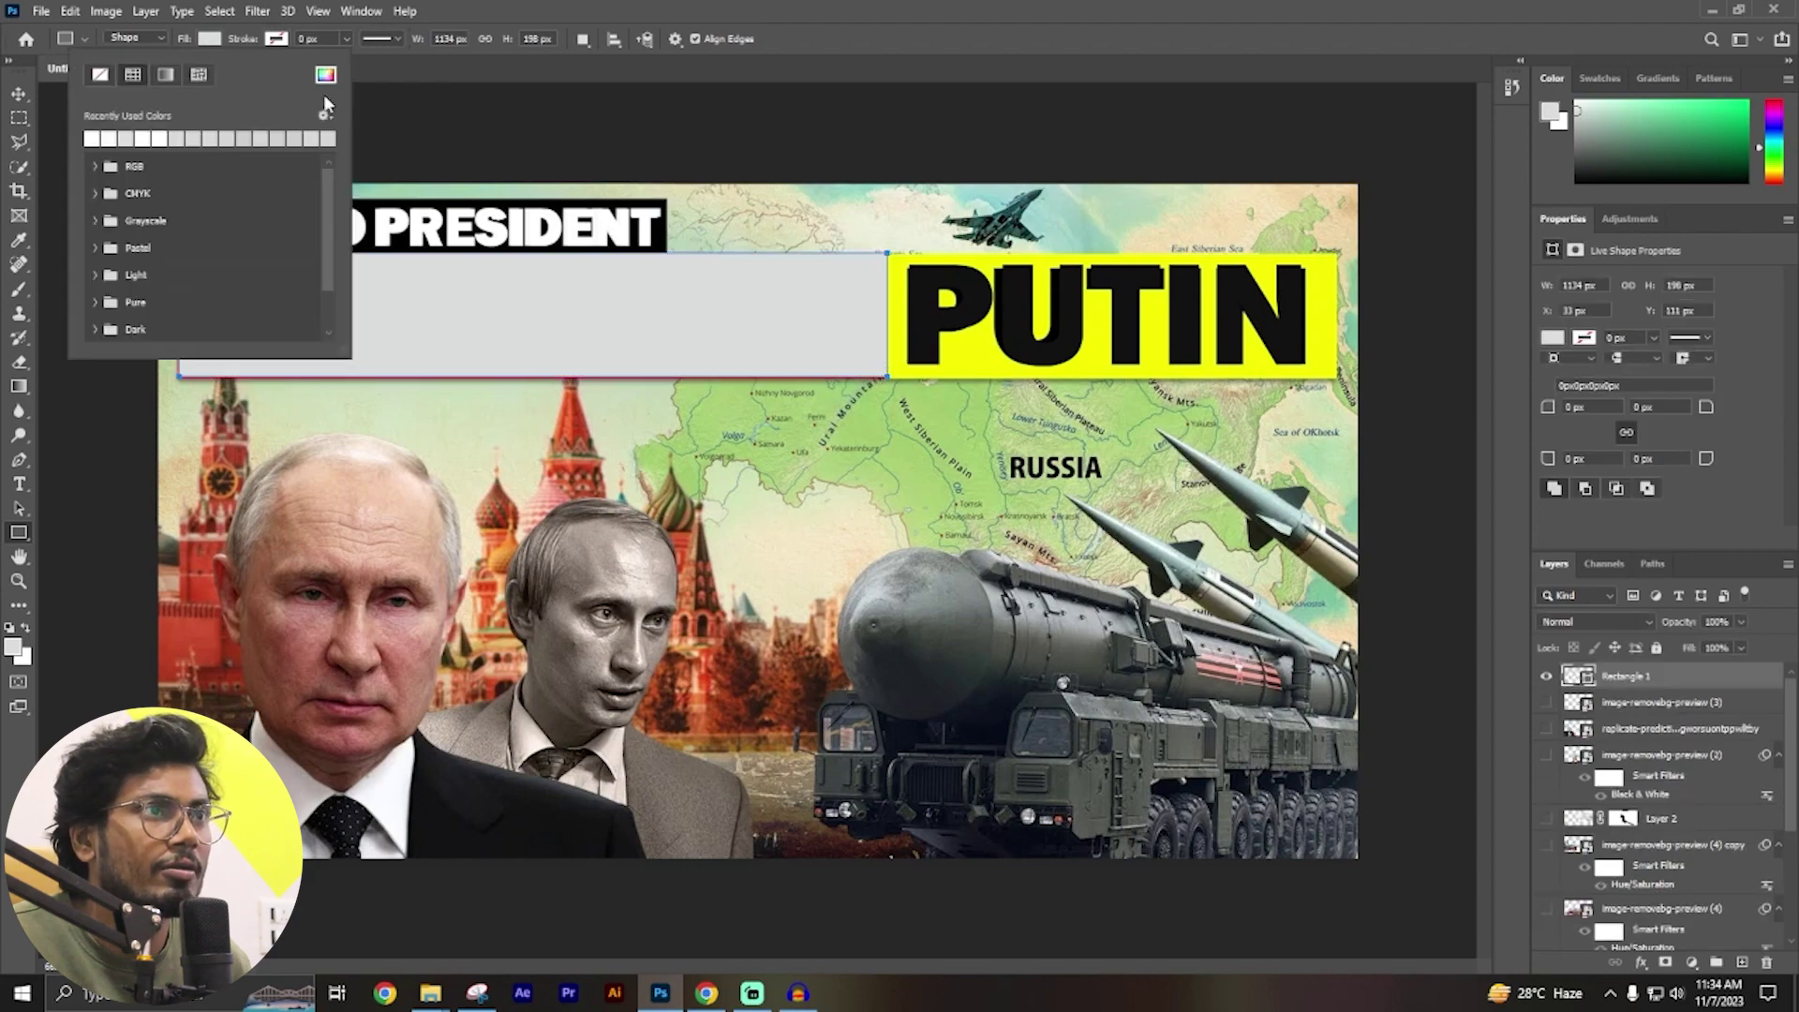
pyautogui.click(325, 74)
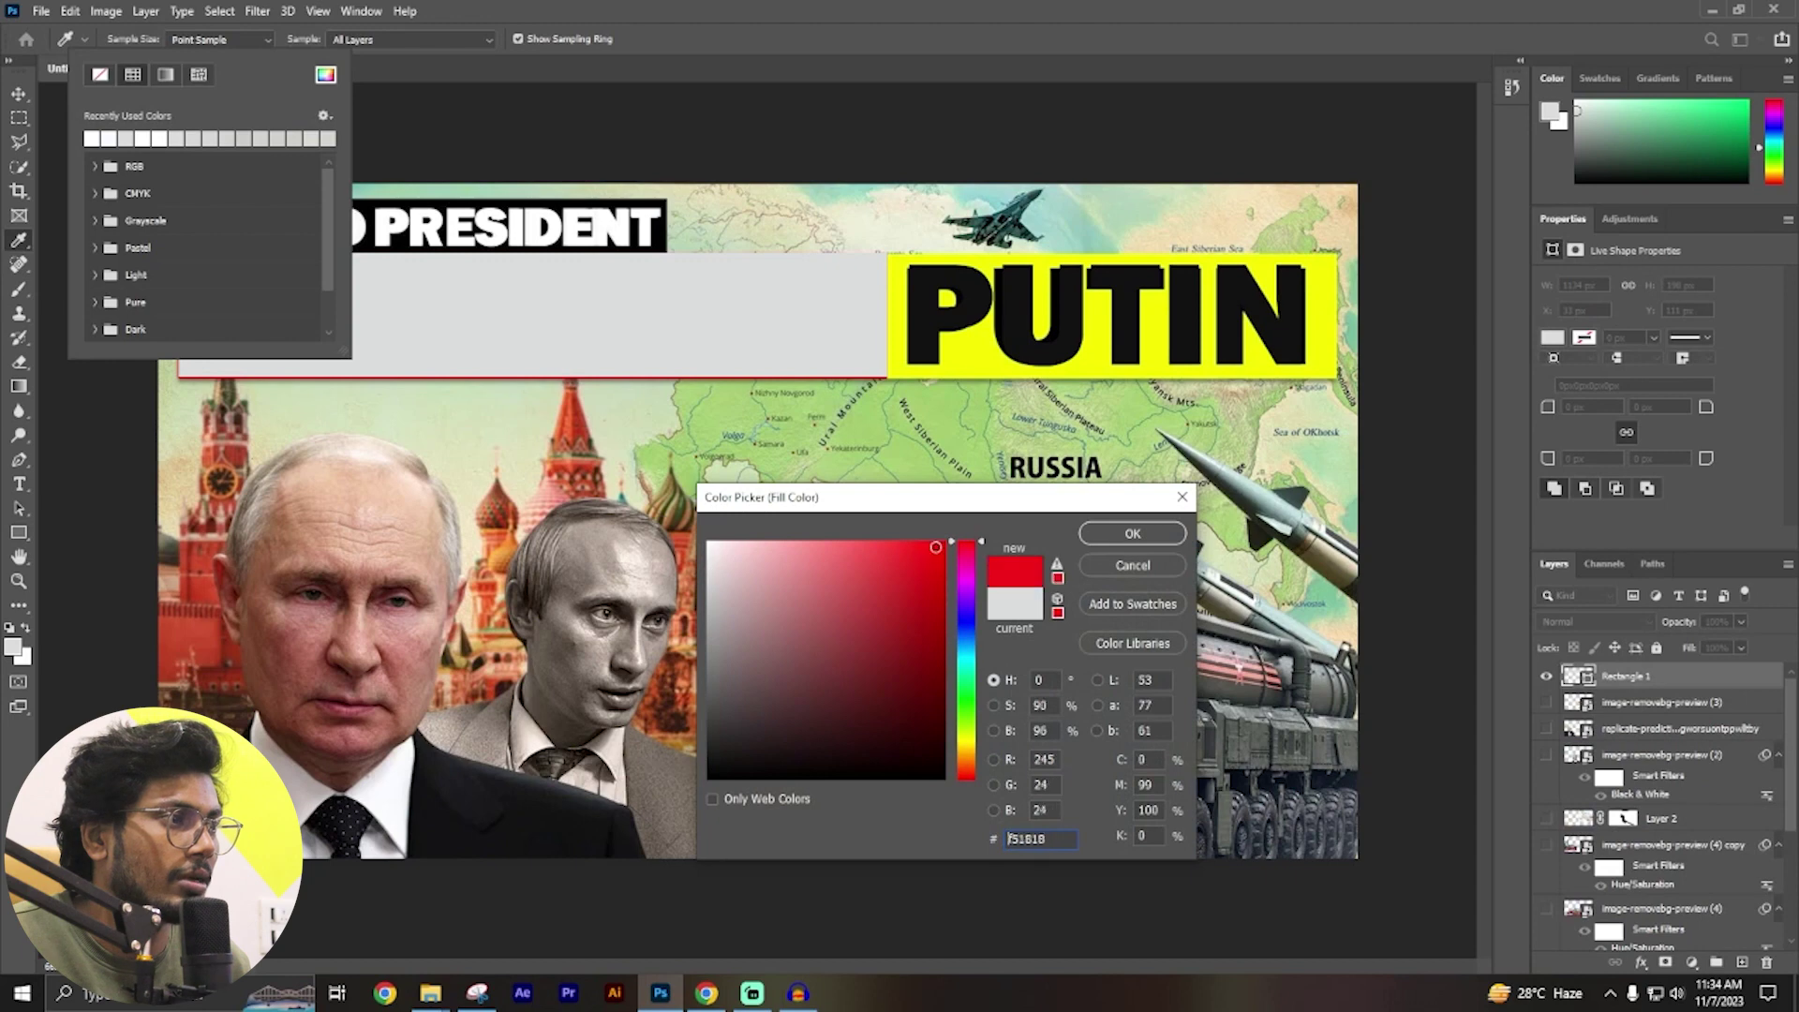
pyautogui.click(1133, 533)
# Send the red rectangle below the text layers and lock the vladimir text layer.
pyautogui.press('v')
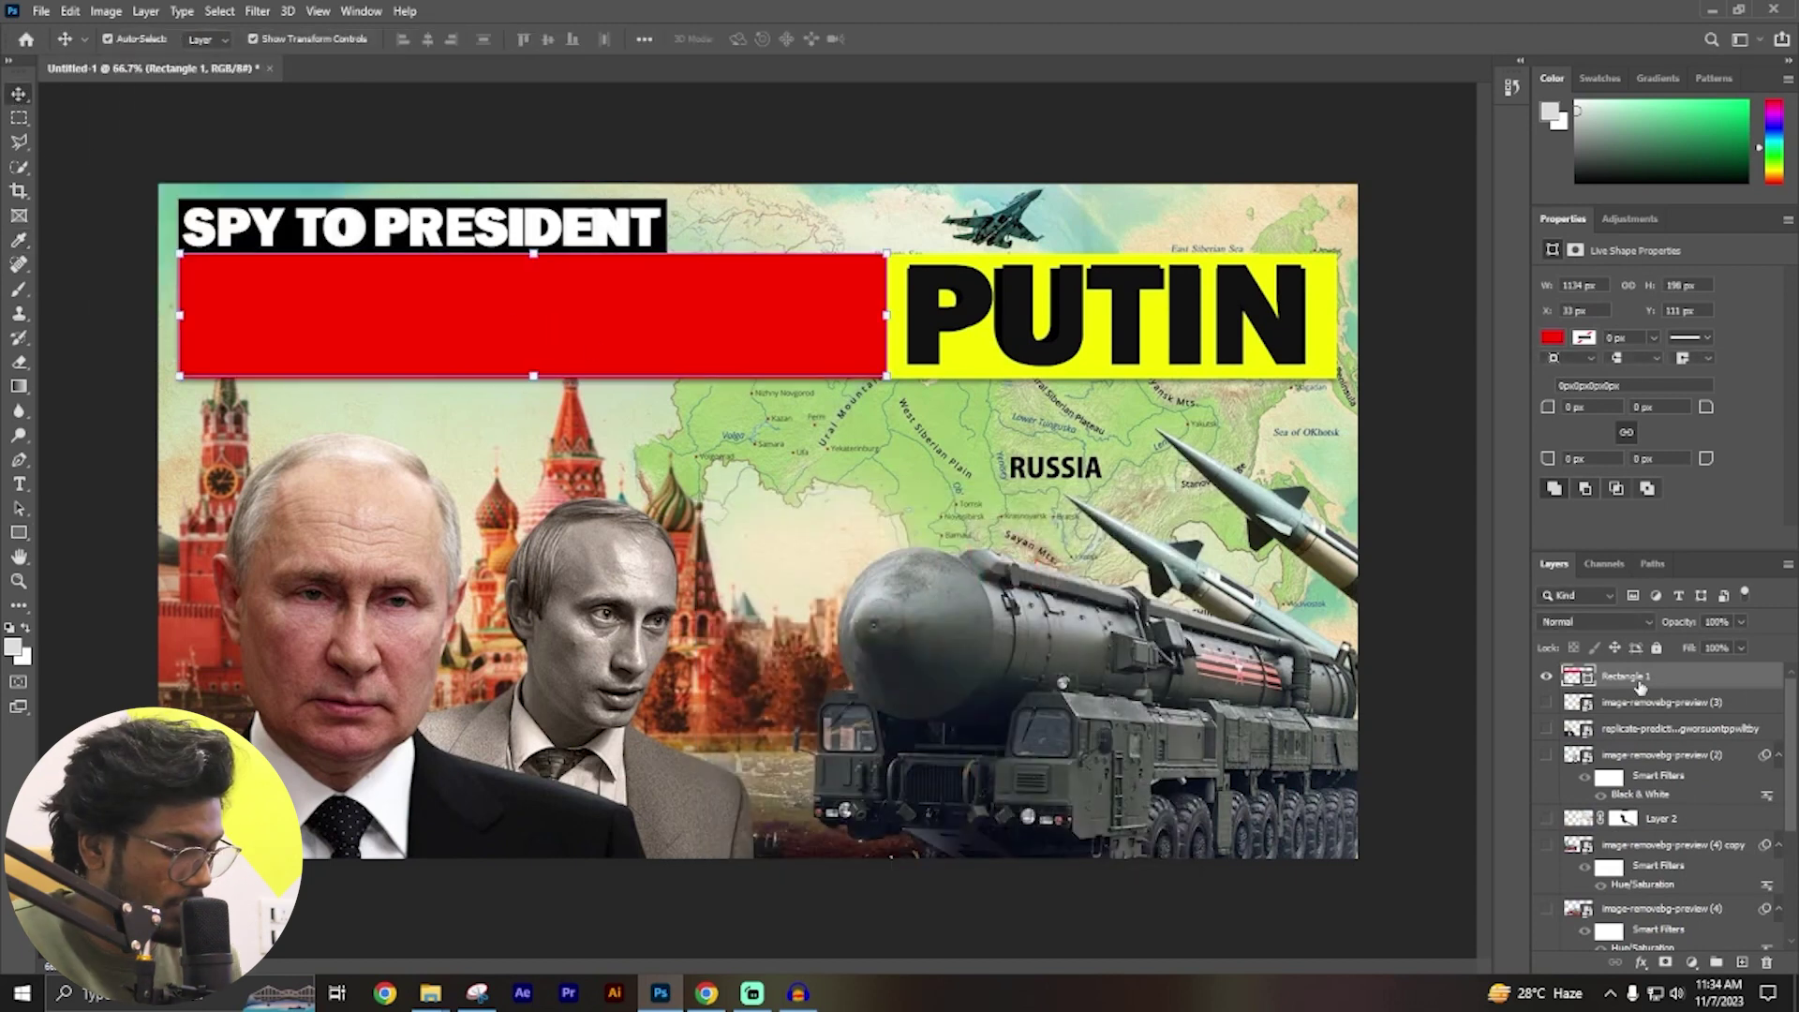
pyautogui.hotkey('ctrl', '[')
pyautogui.hotkey('ctrl', '[')
pyautogui.hotkey('ctrl', '[')
pyautogui.hotkey('ctrl', '[')
pyautogui.hotkey('ctrl', '[')
pyautogui.hotkey('ctrl', '[')
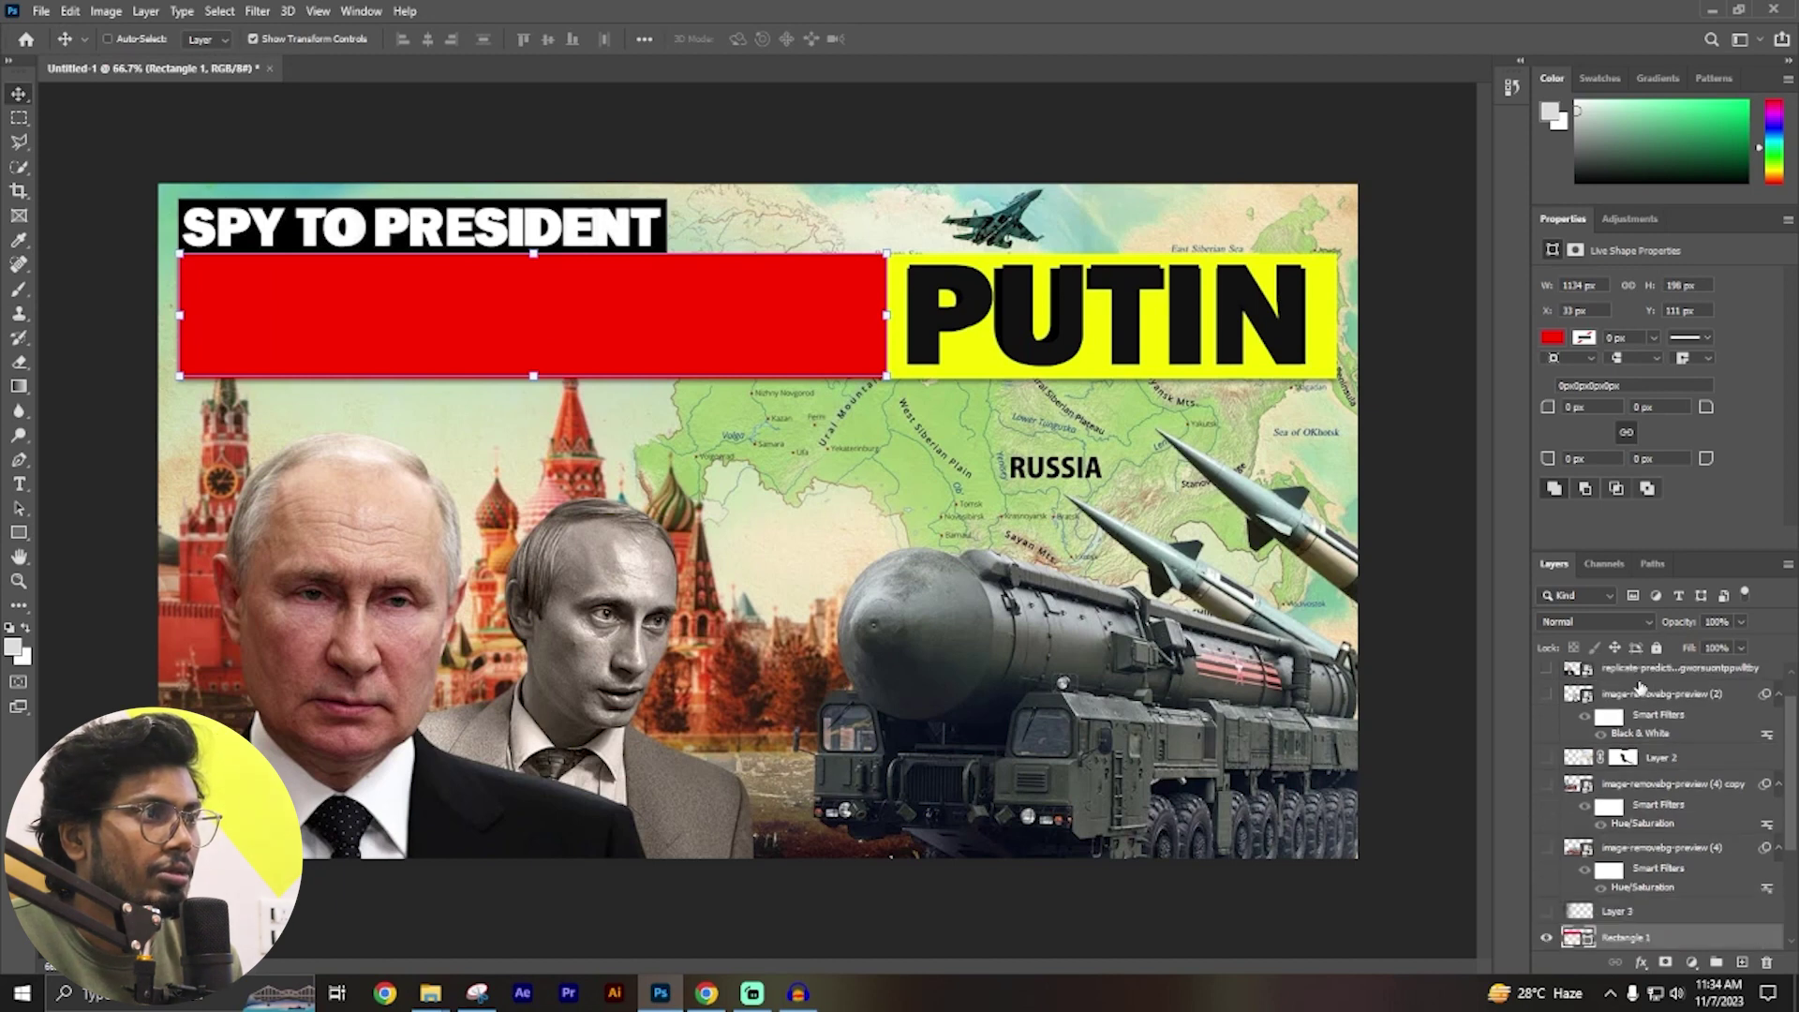
pyautogui.hotkey('ctrl', '[')
pyautogui.hotkey('ctrl', '[')
pyautogui.hotkey('ctrl', '[')
pyautogui.hotkey('ctrl', '[')
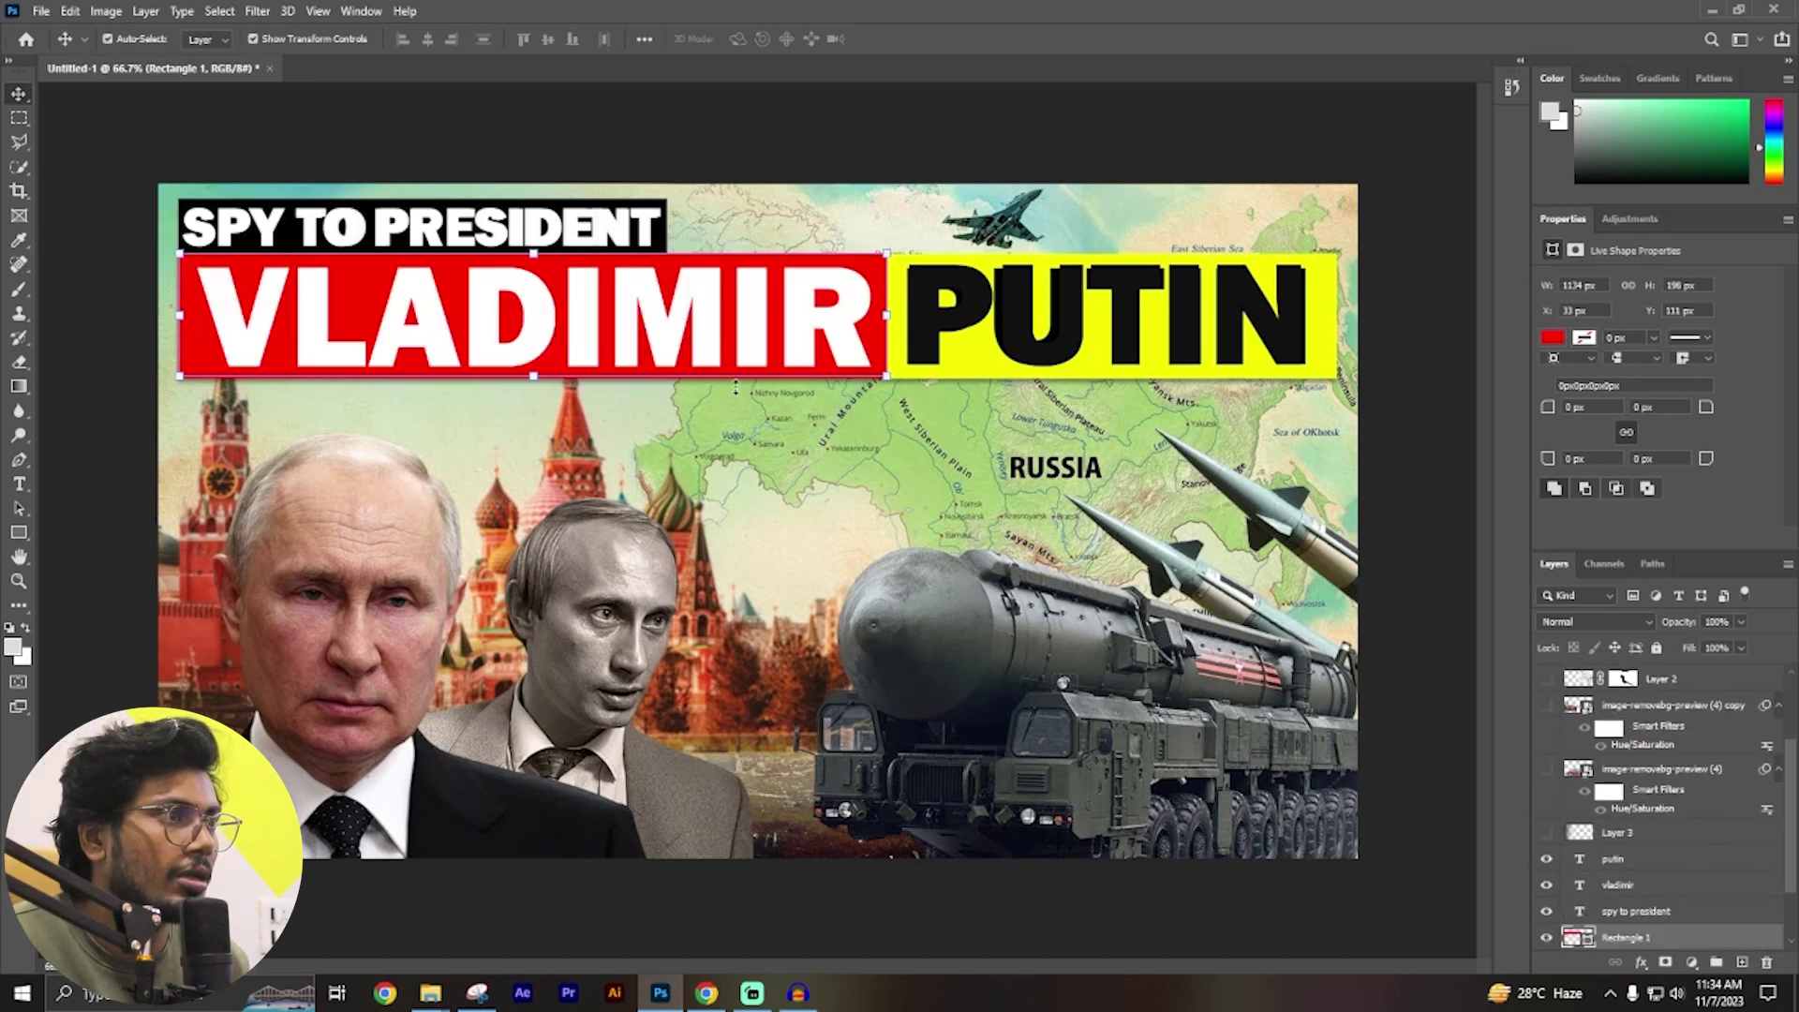
pyautogui.click(869, 337)
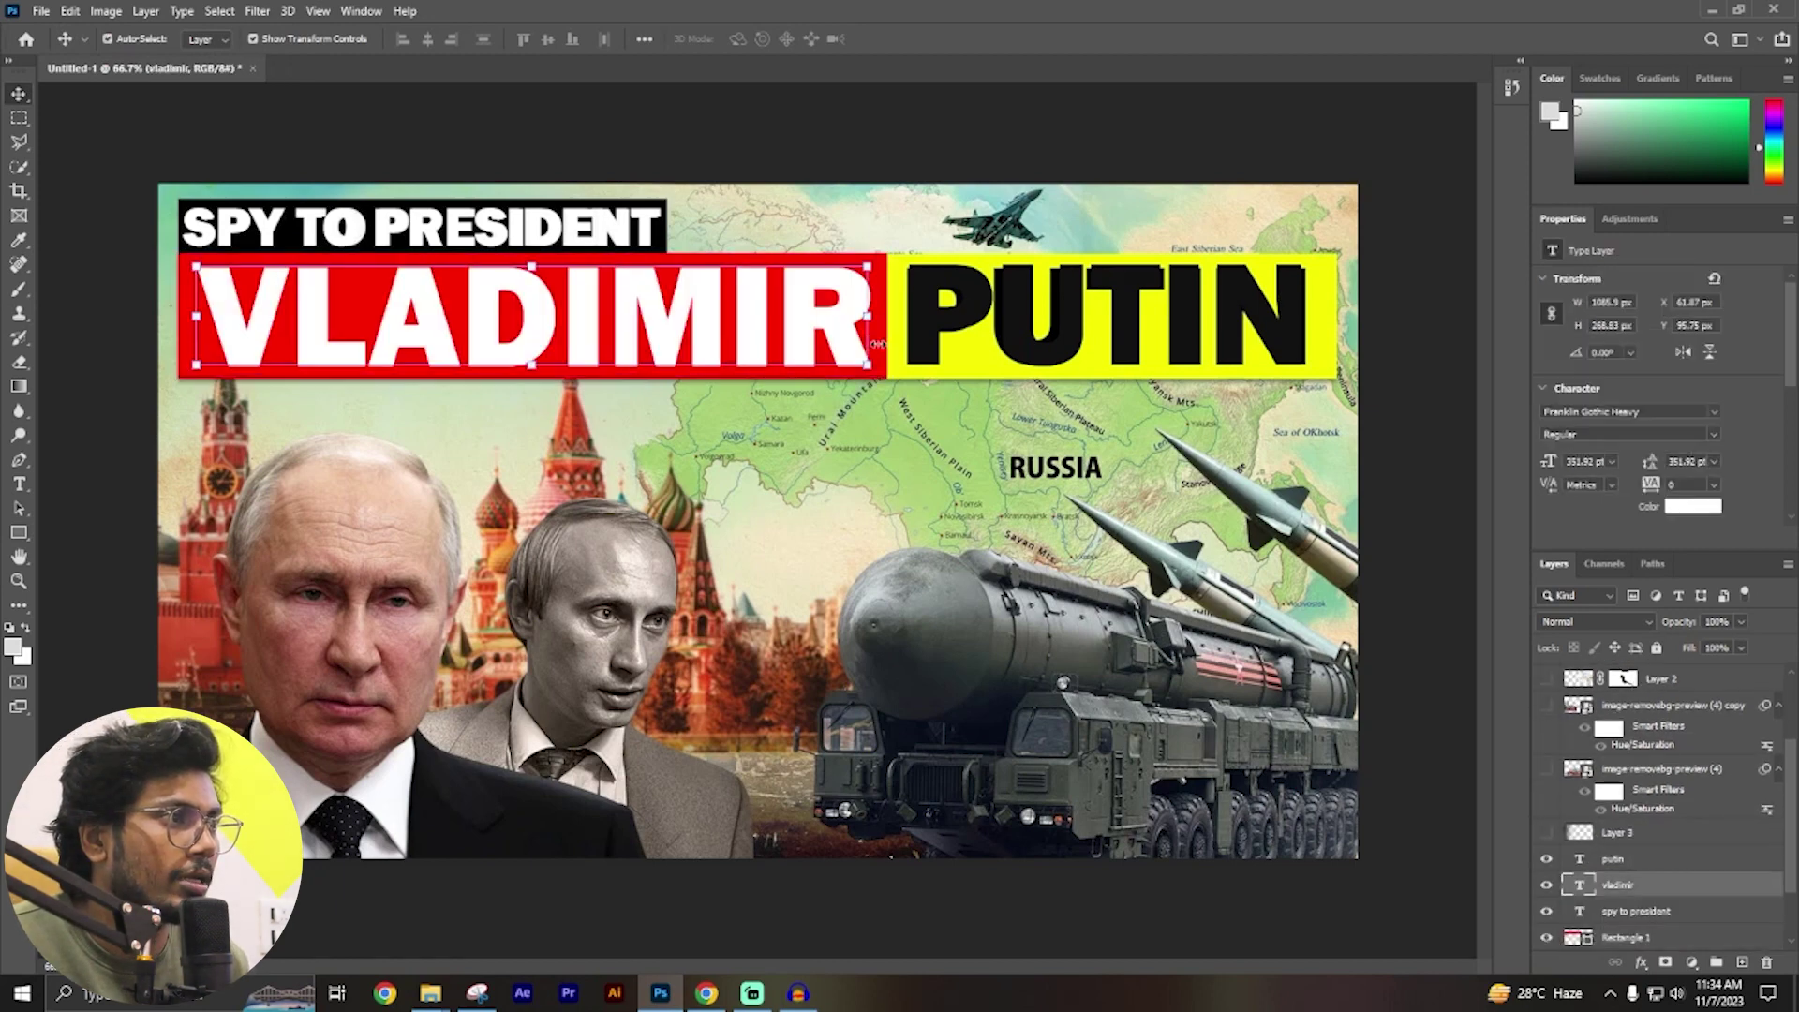
pyautogui.click(431, 351)
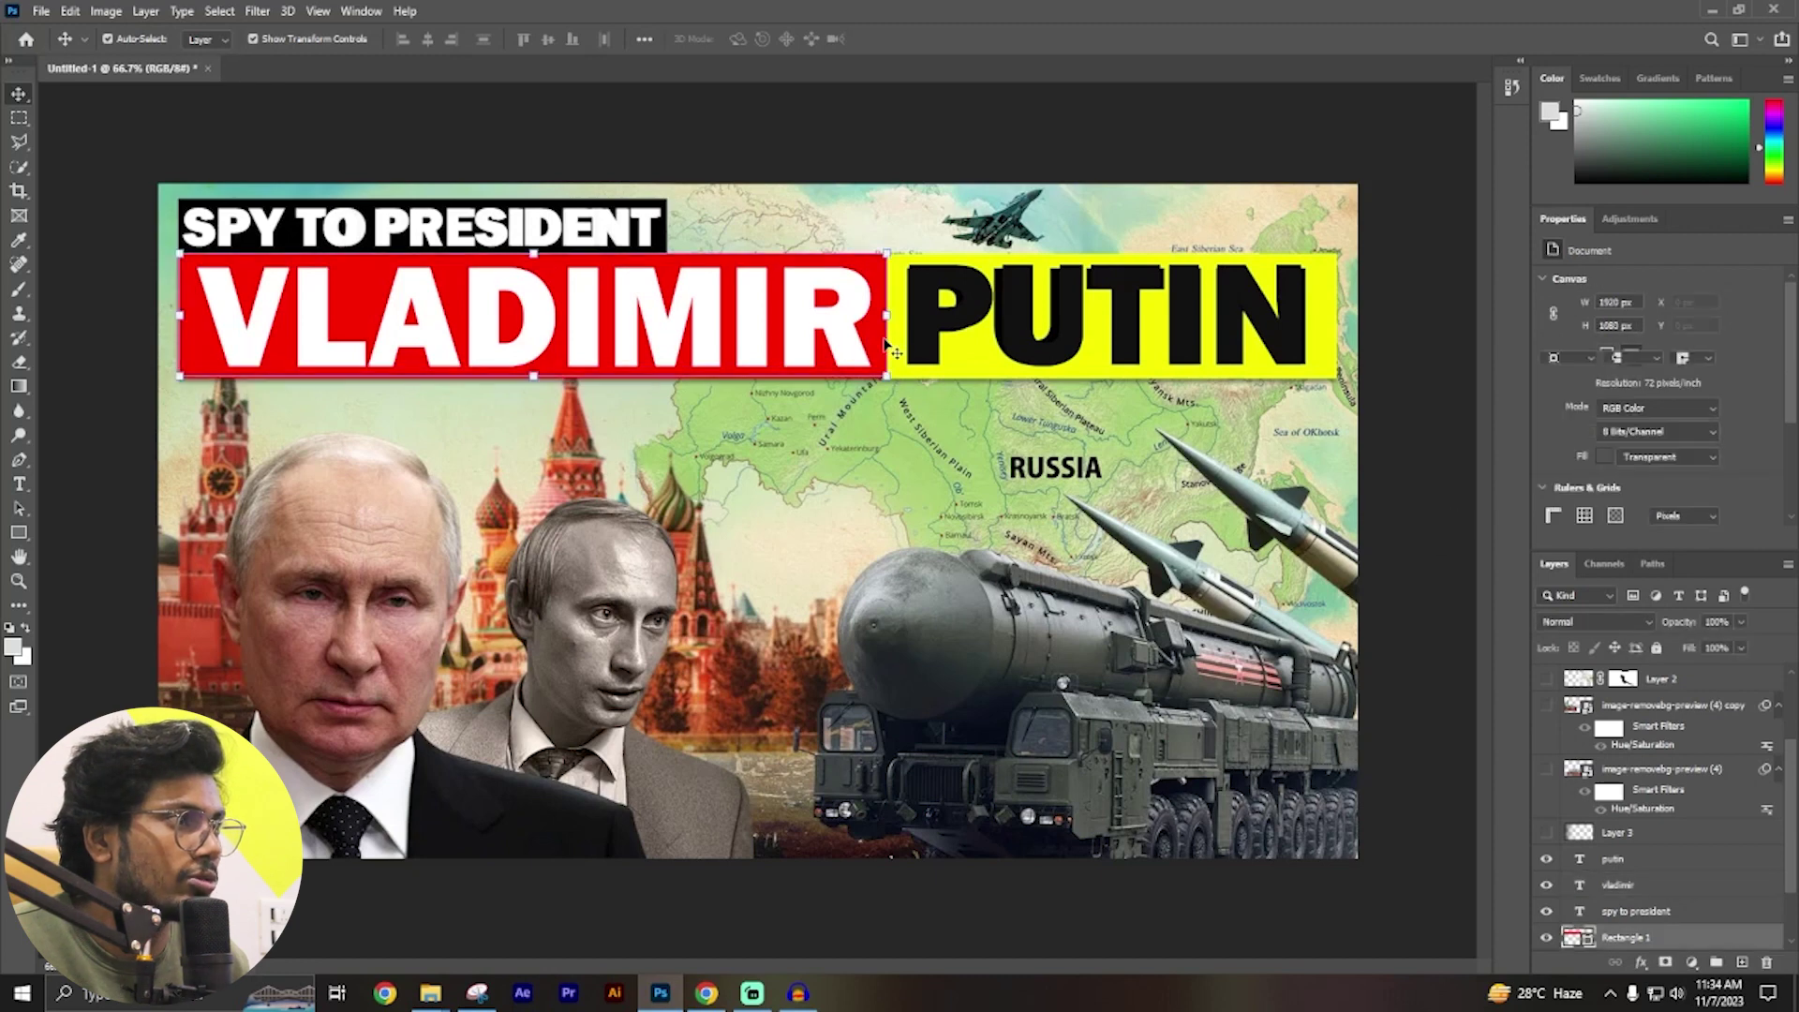
pyautogui.moveTo(375, 313); pyautogui.dragTo(459, 389)
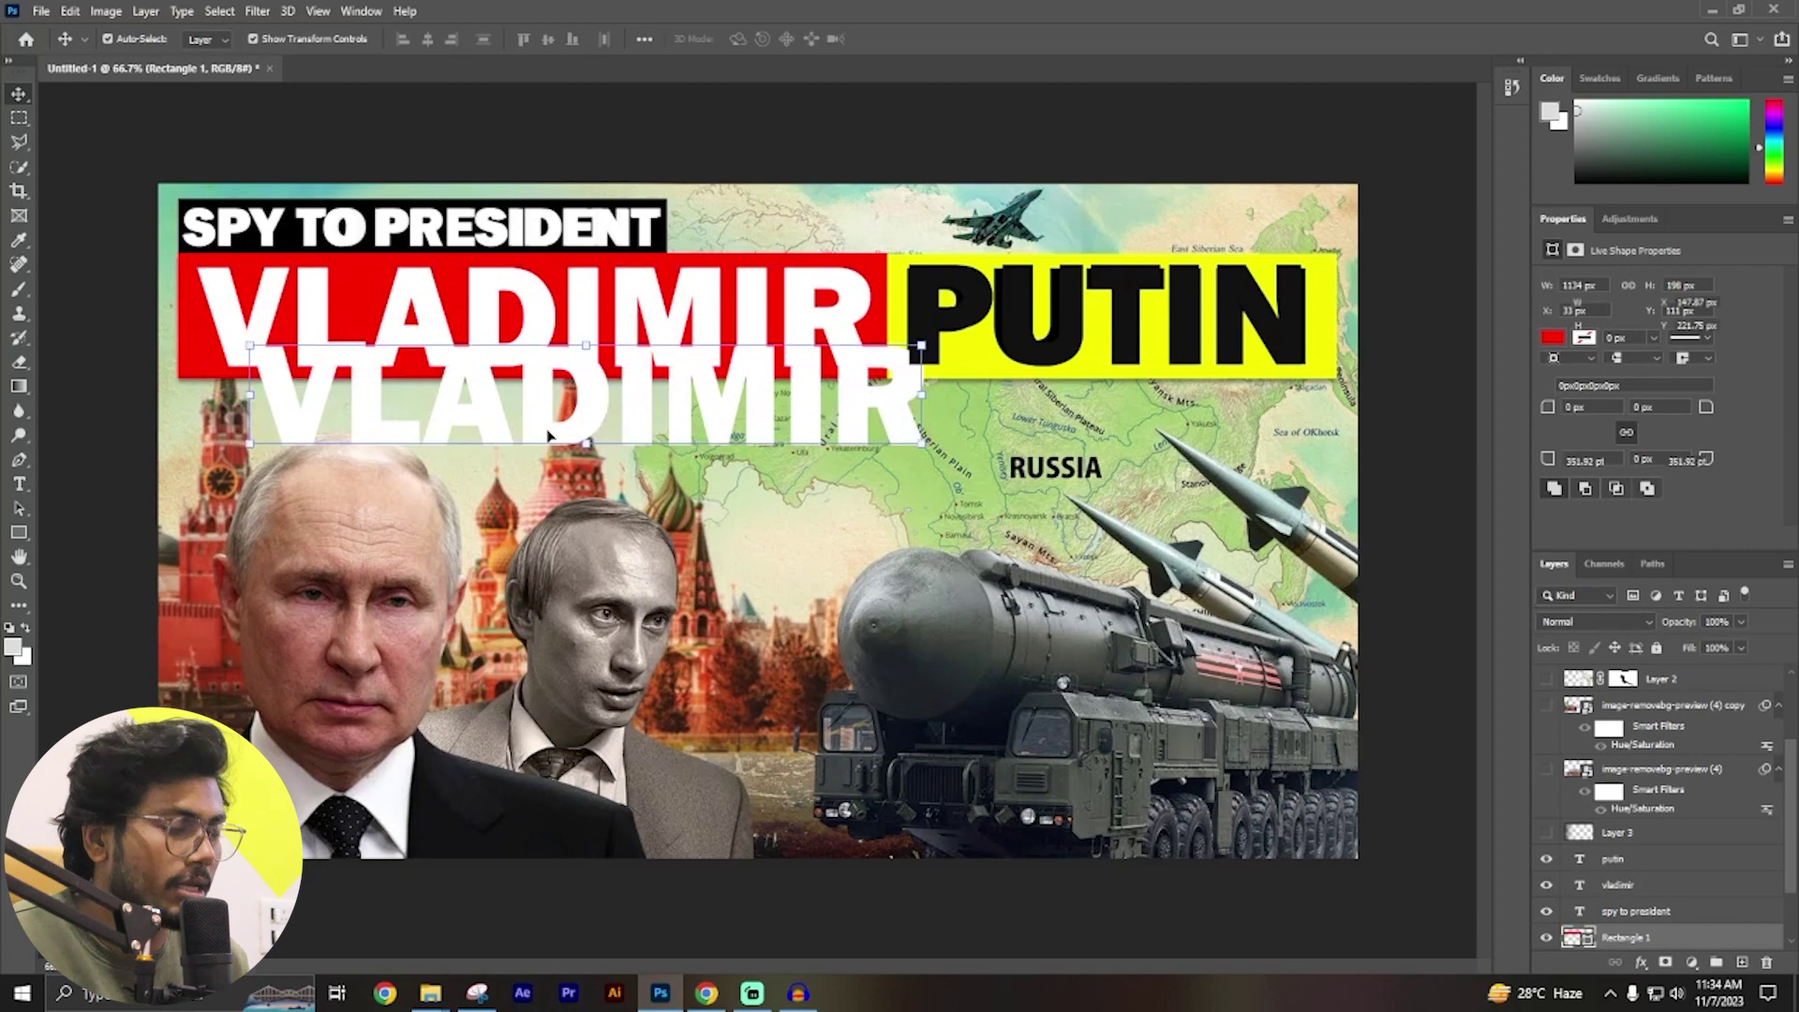
pyautogui.hotkey('ctrl', 'z')
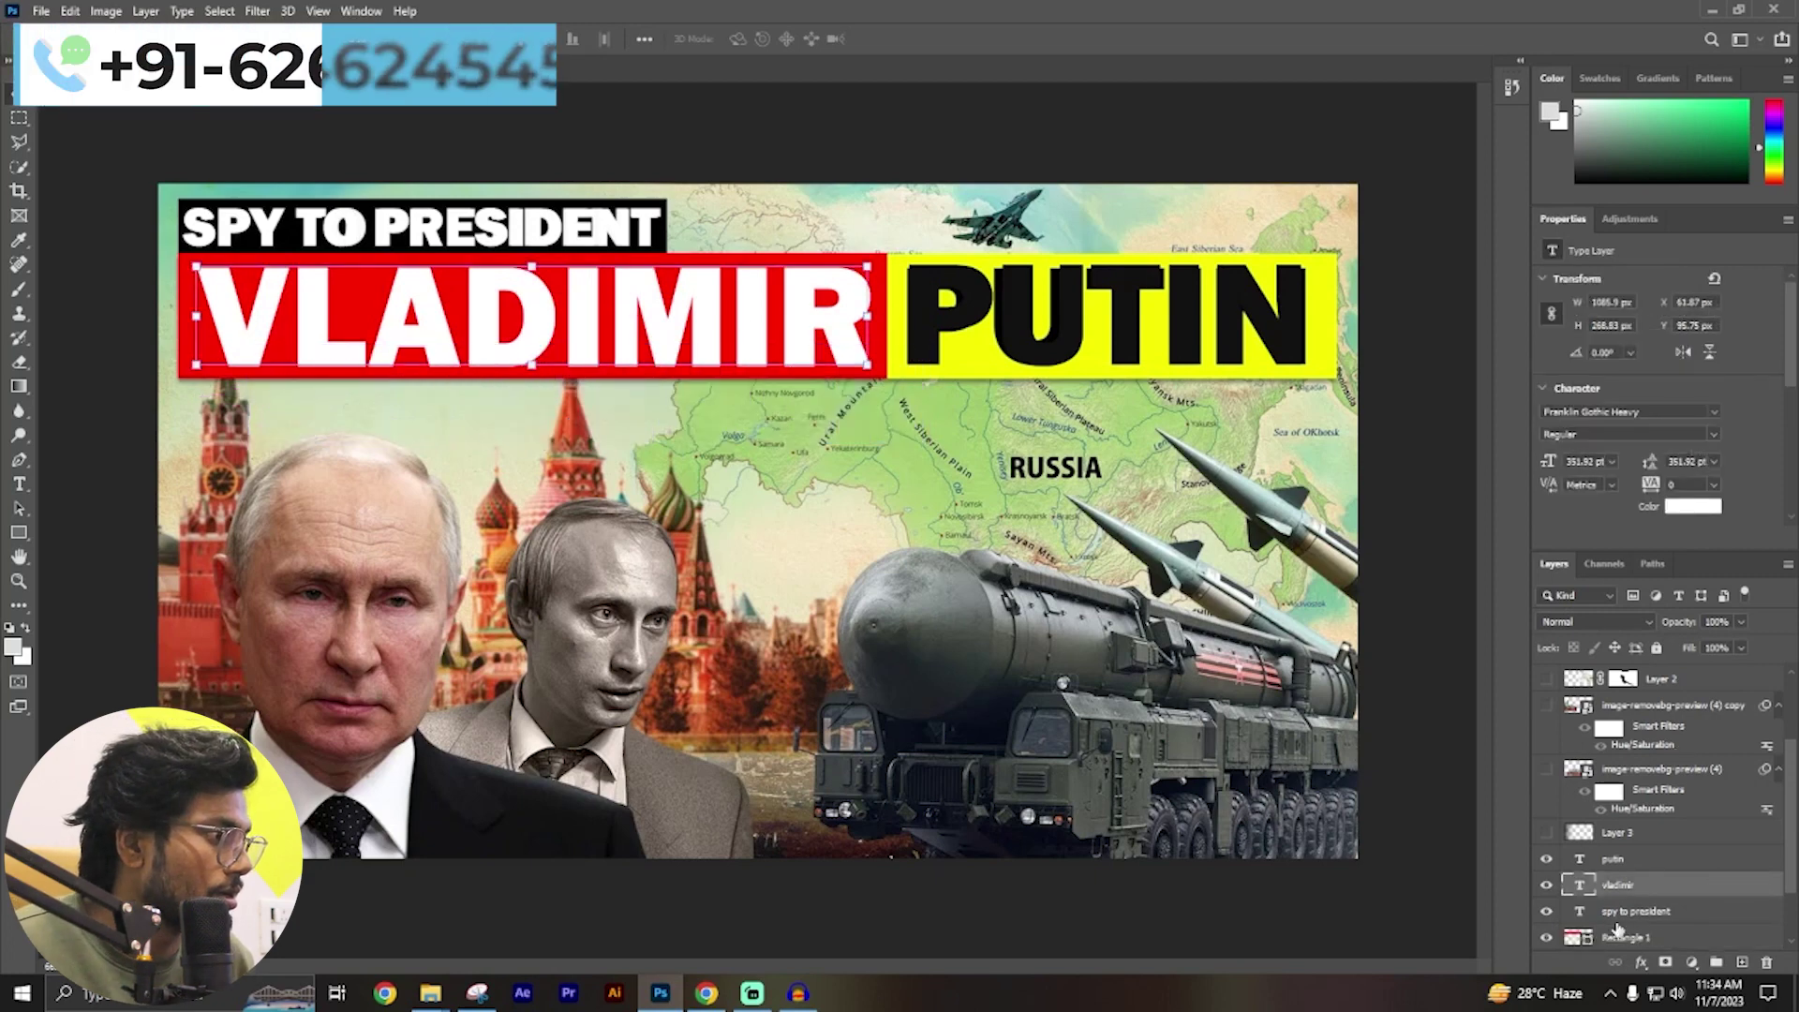
pyautogui.click(1657, 649)
pyautogui.click(880, 265)
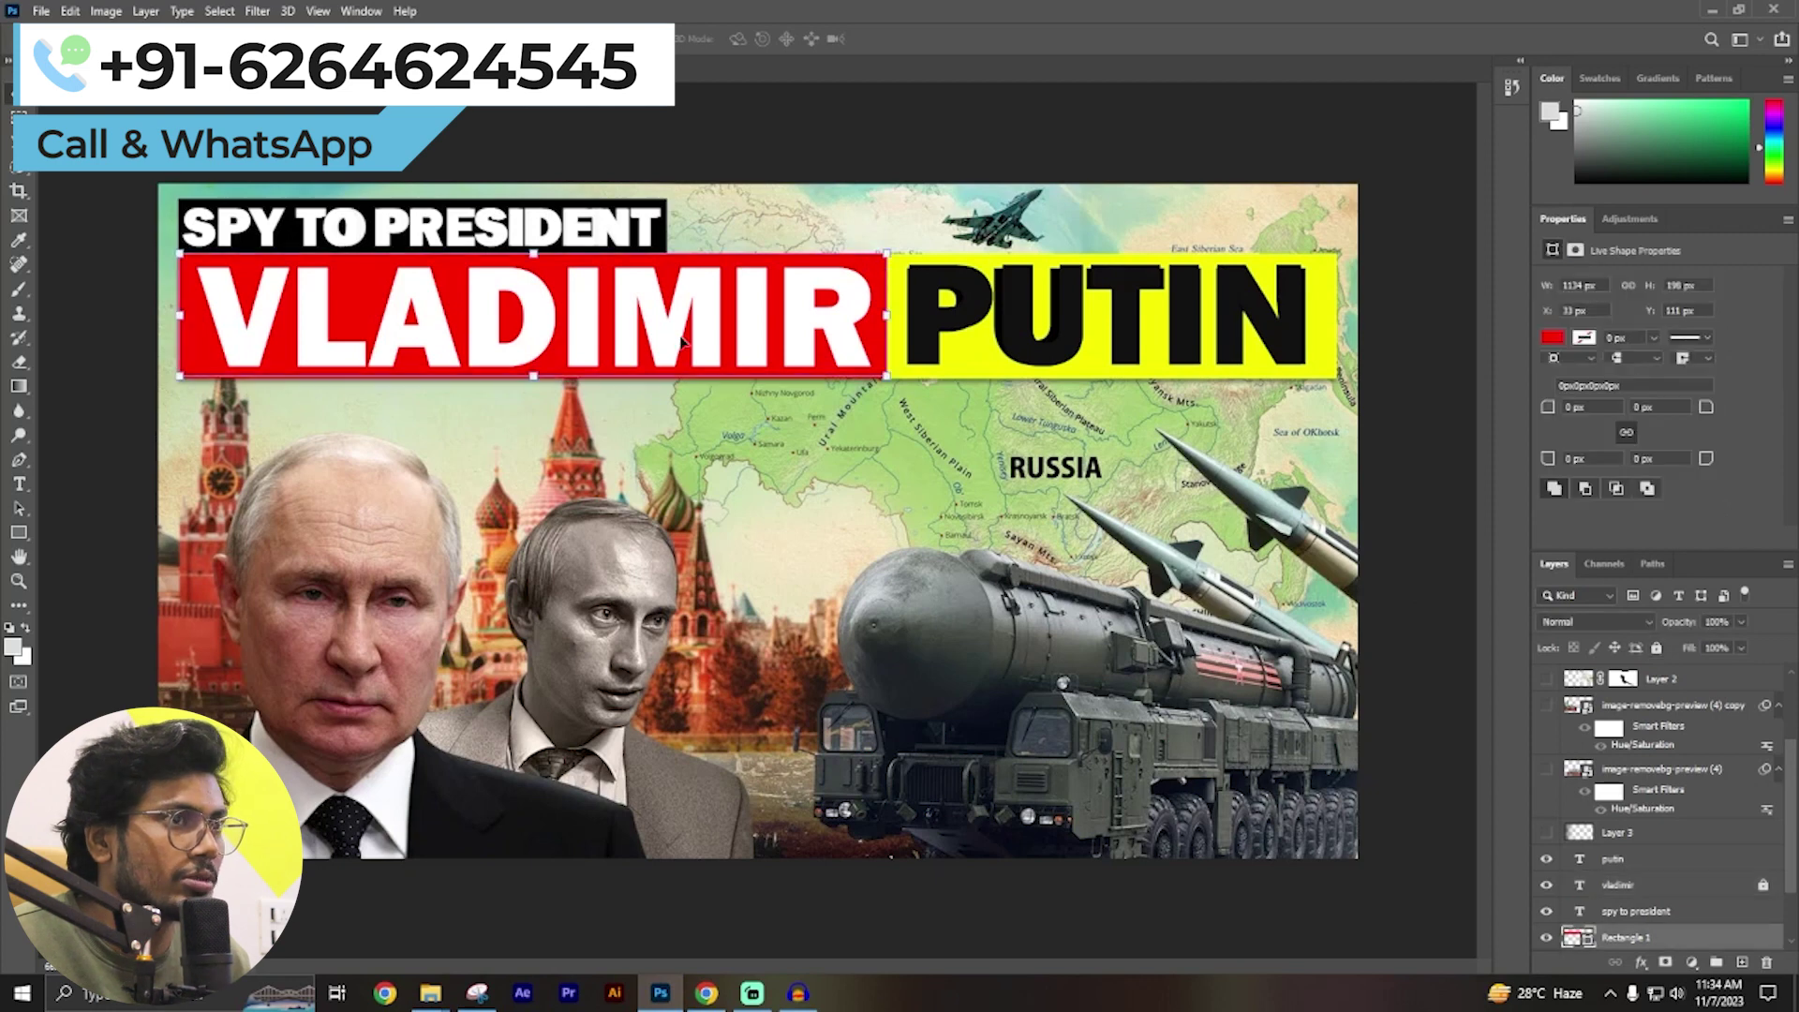
# Duplicate the red rectangle and stretch the copy to cover PUTIN.
pyautogui.moveTo(208, 342); pyautogui.dragTo(208, 340)
pyautogui.hotkey('ctrl', 't')
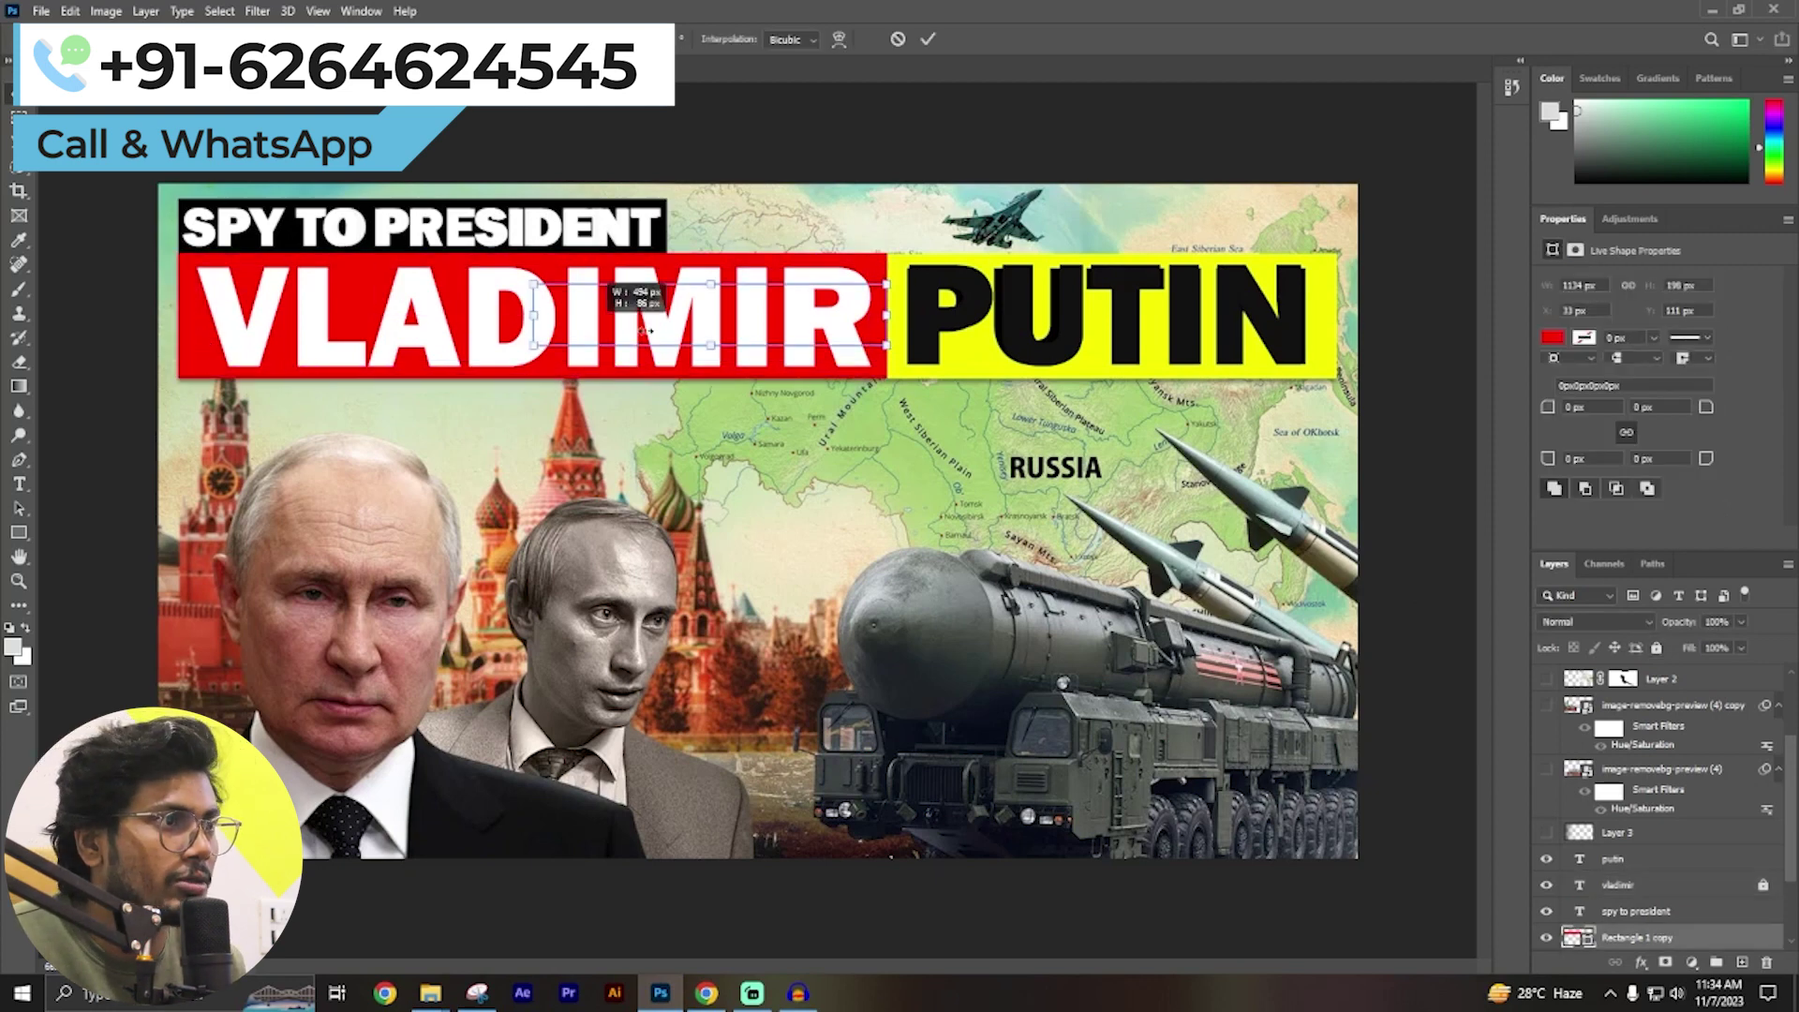
pyautogui.moveTo(179, 316)
pyautogui.mouseDown()
pyautogui.moveTo(1332, 316)
pyautogui.moveTo(1338, 373)
pyautogui.mouseUp()
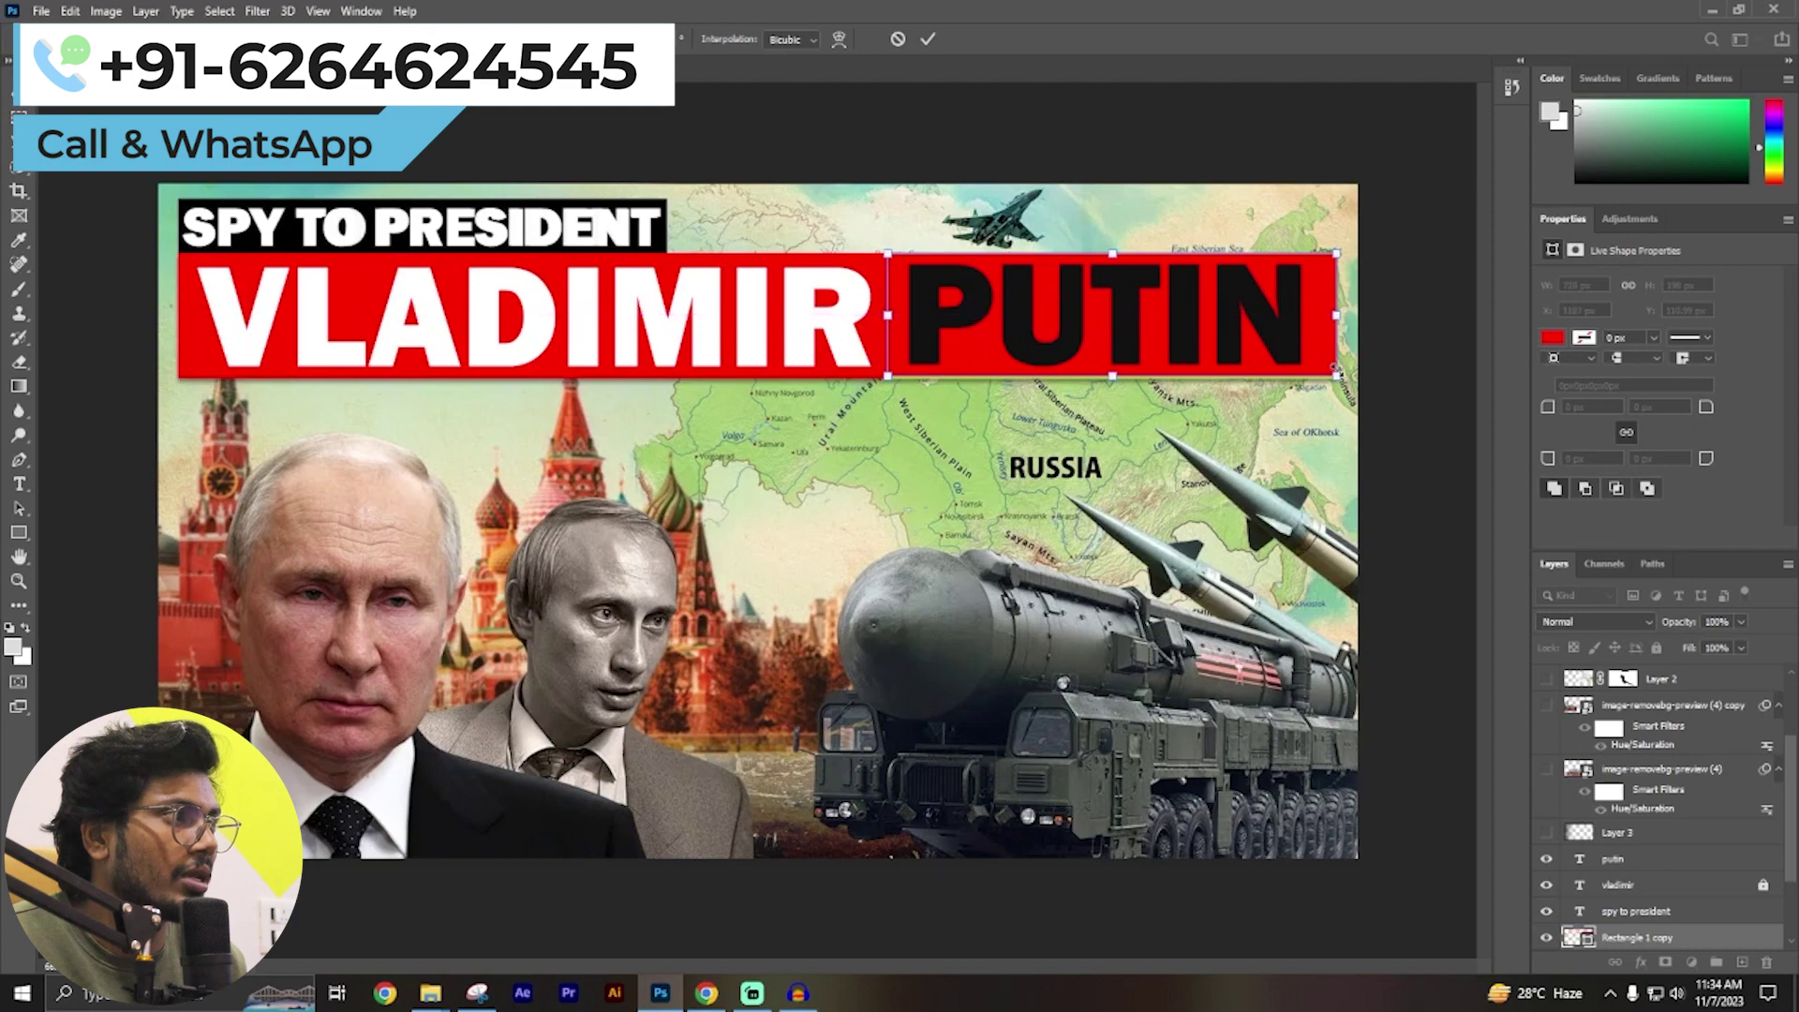
pyautogui.press('Return')
# Set the PUTIN bar's fill colour to yellow.
pyautogui.click(1551, 339)
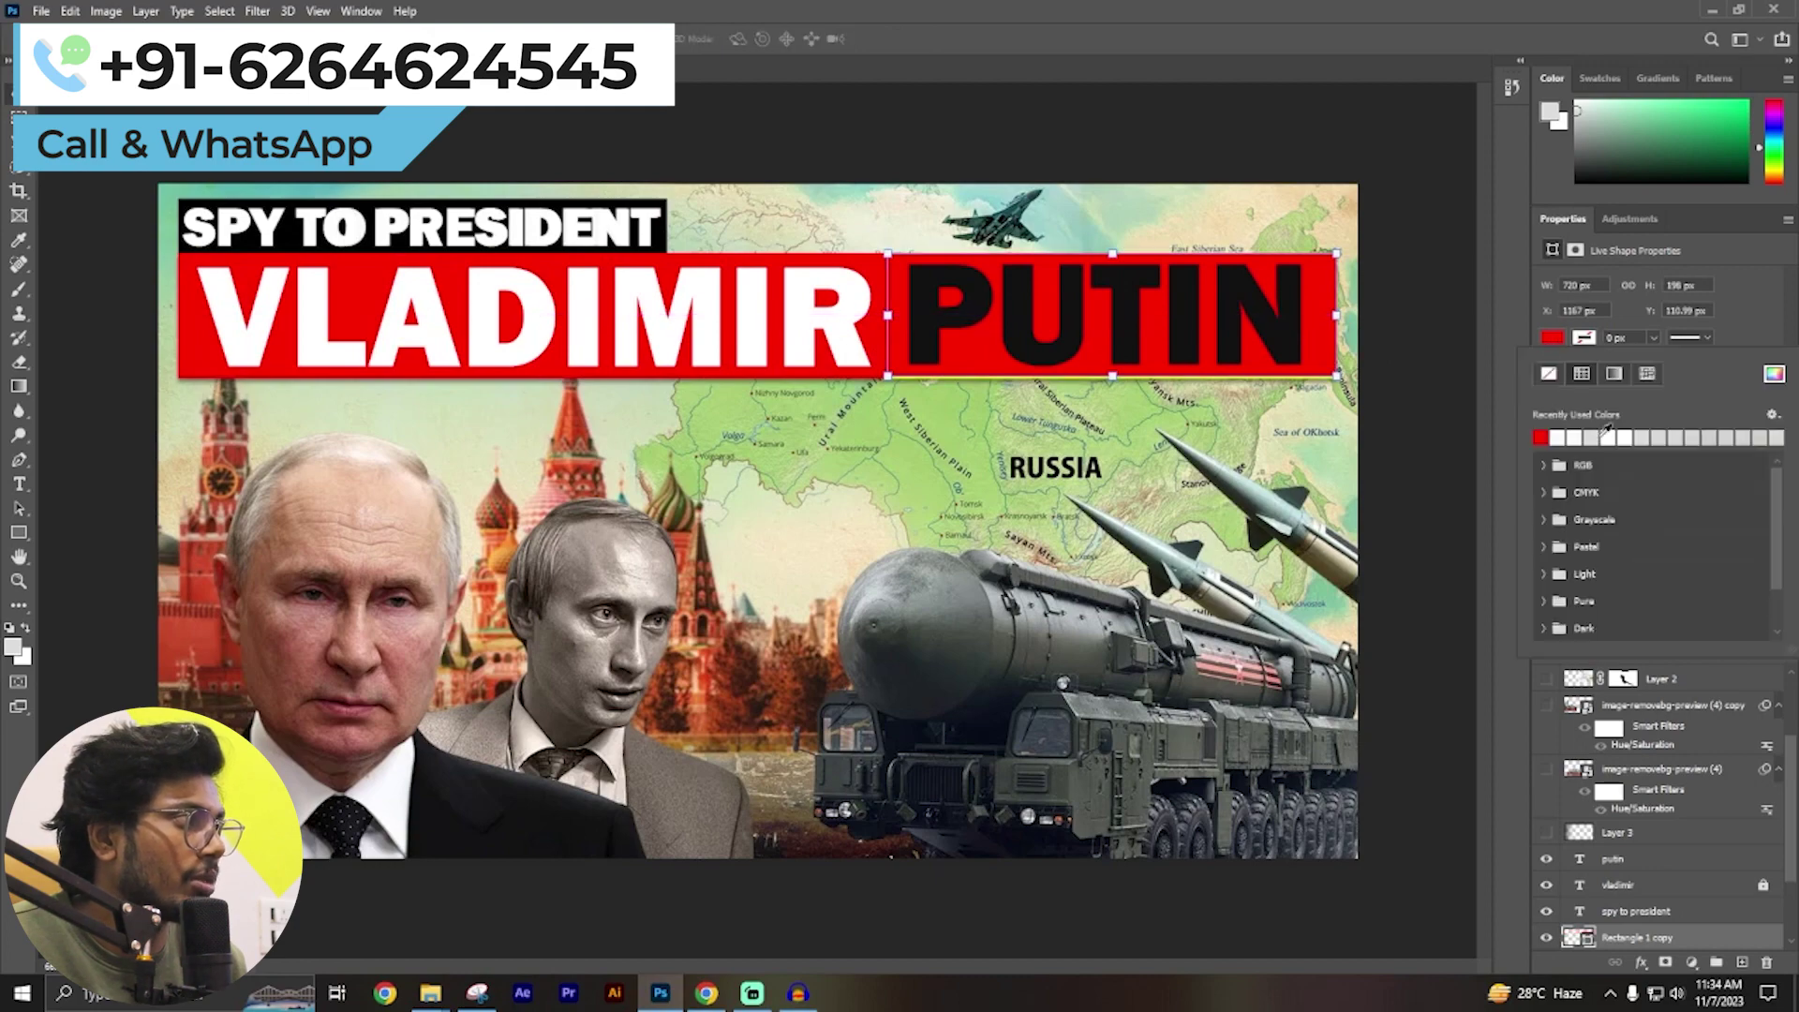
pyautogui.click(1773, 375)
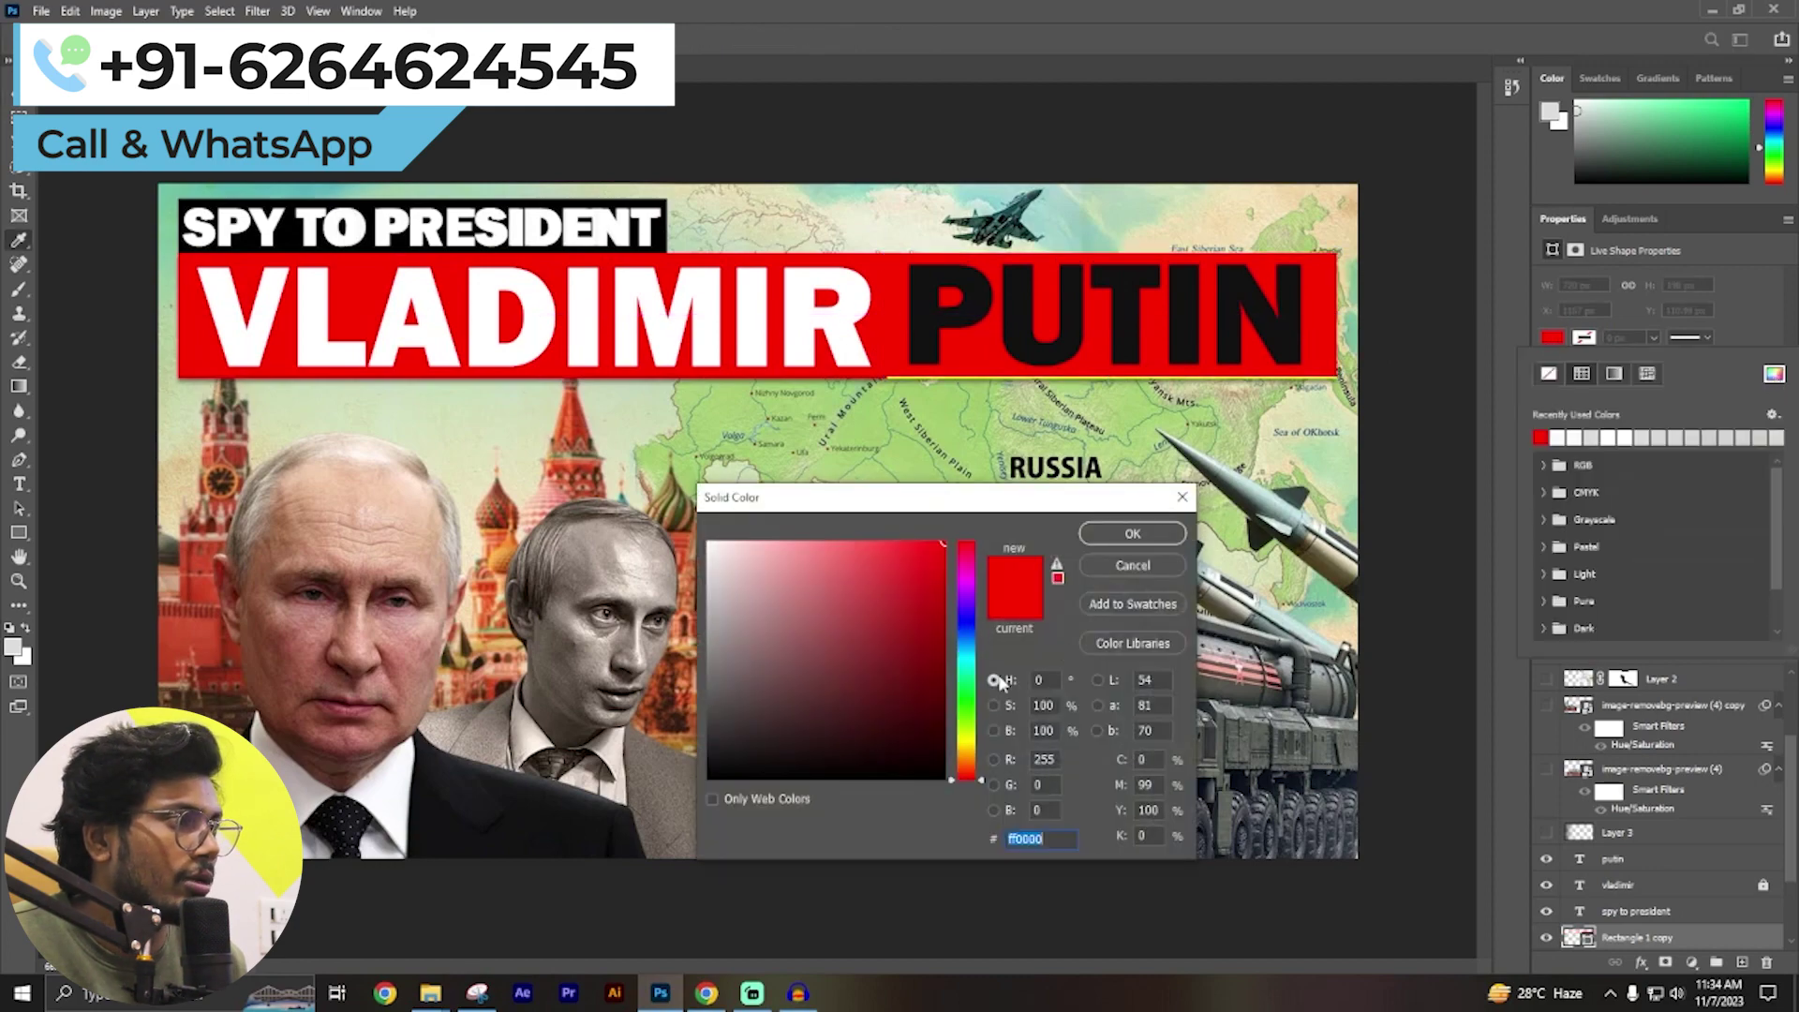
pyautogui.click(958, 735)
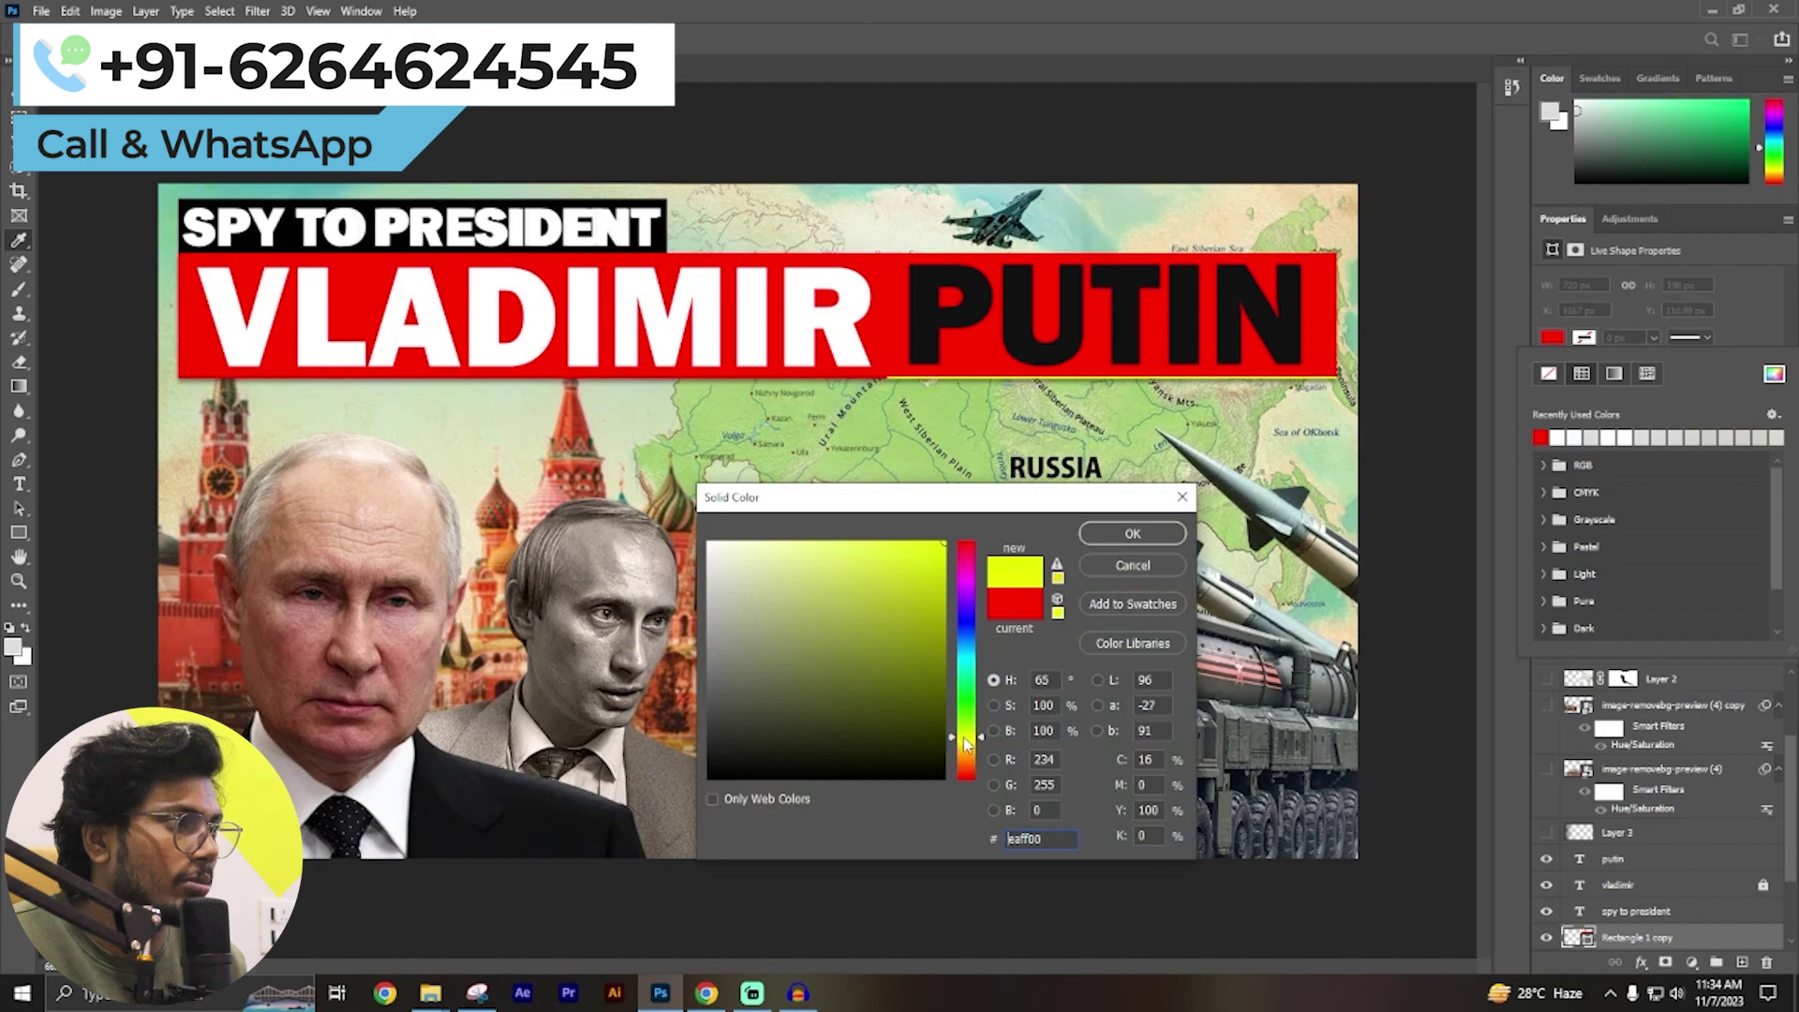
pyautogui.moveTo(963, 737); pyautogui.dragTo(967, 736)
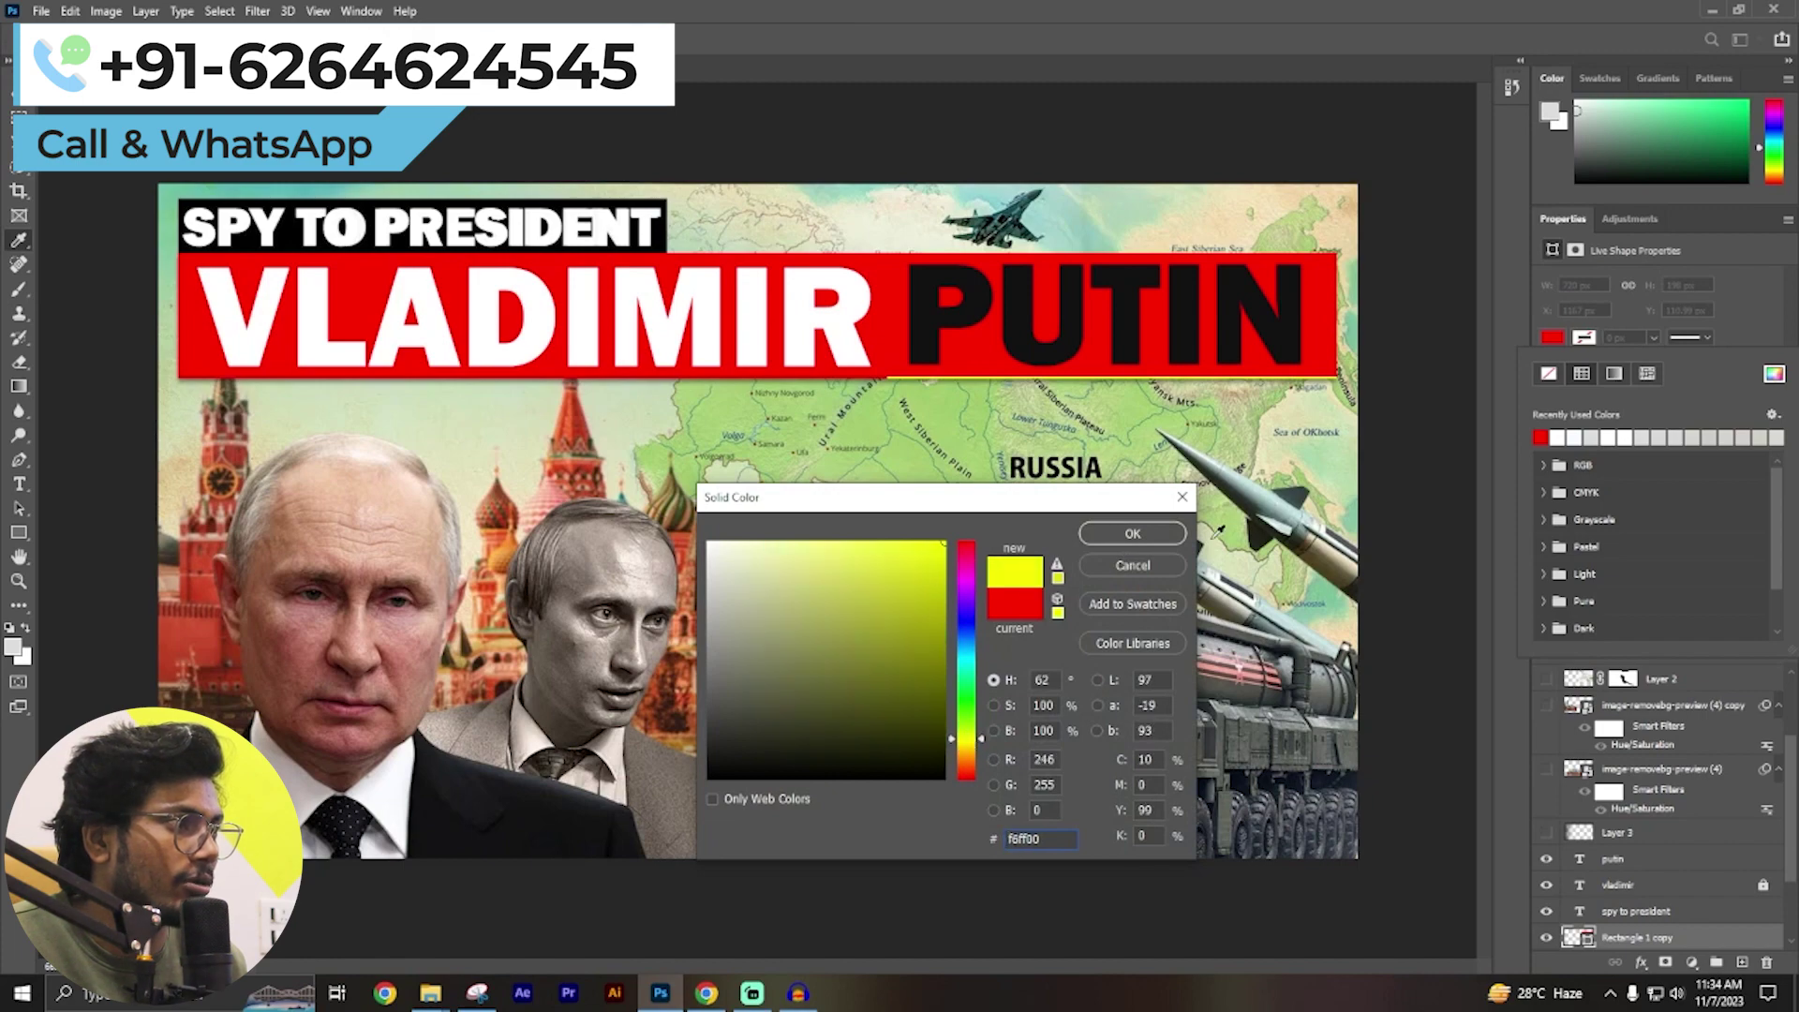
pyautogui.click(1131, 533)
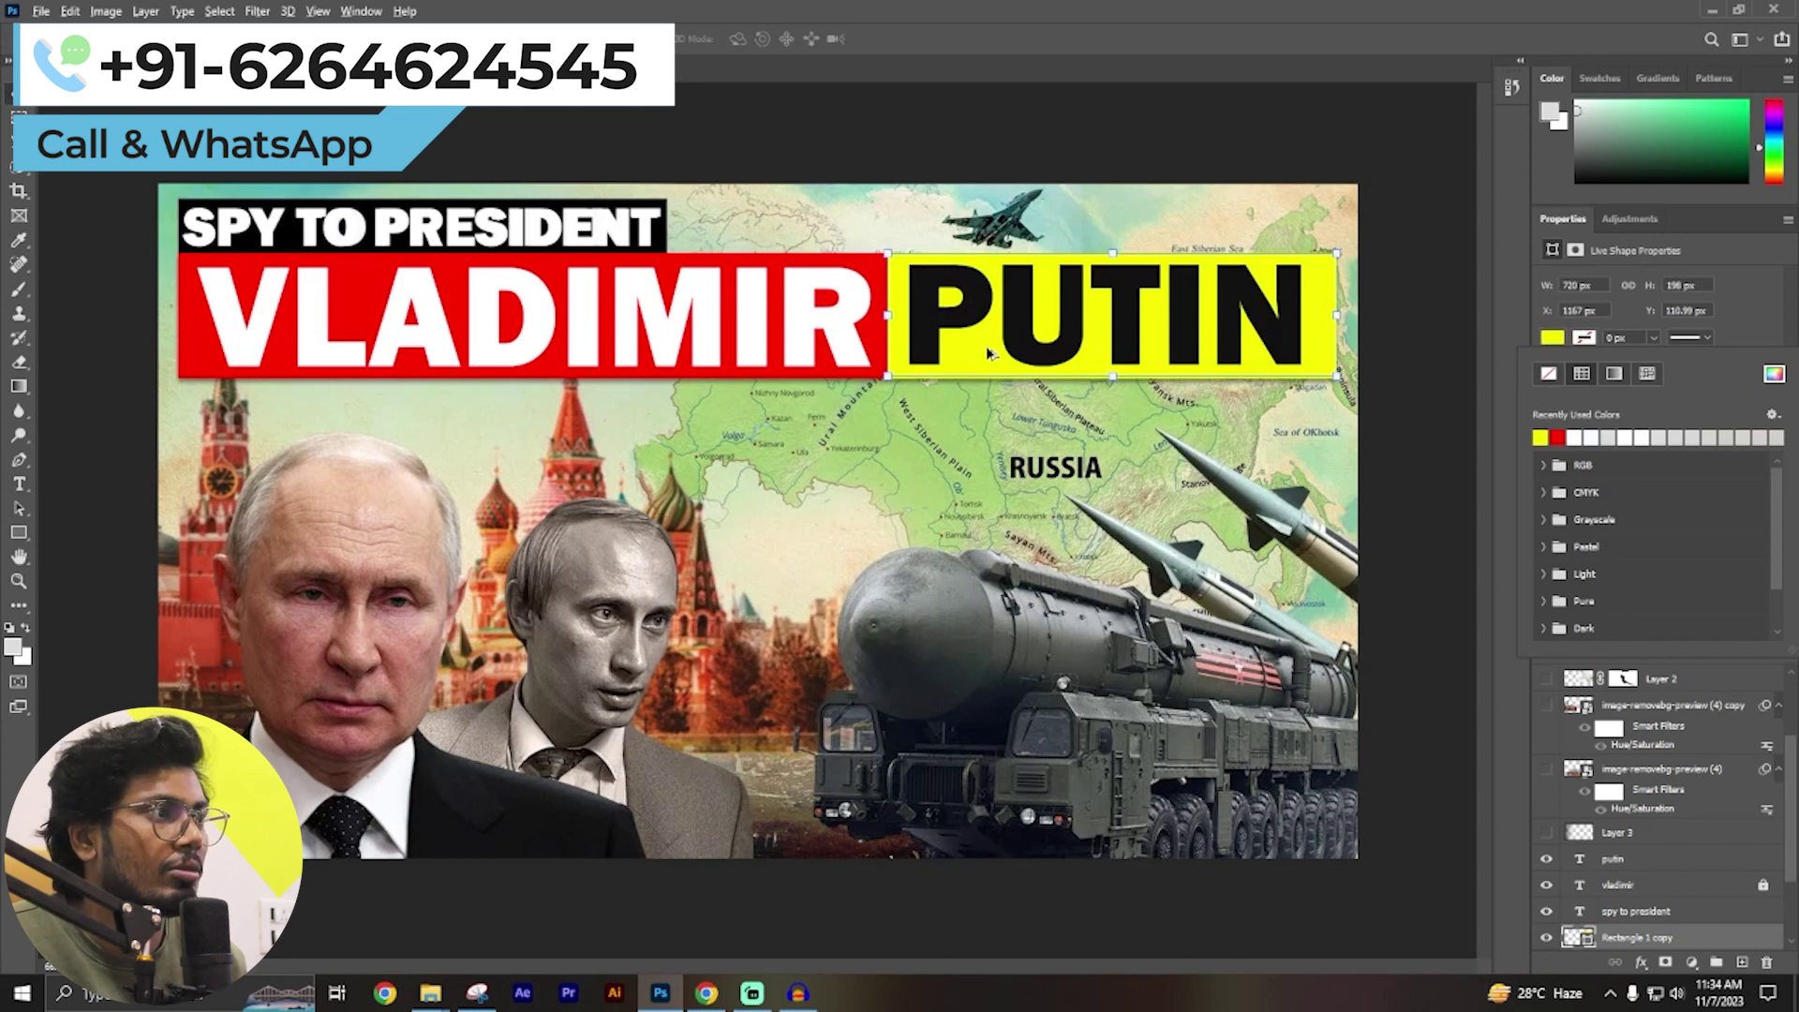
pyautogui.moveTo(986, 345); pyautogui.dragTo(676, 291)
pyautogui.hotkey('ctrl', 'z')
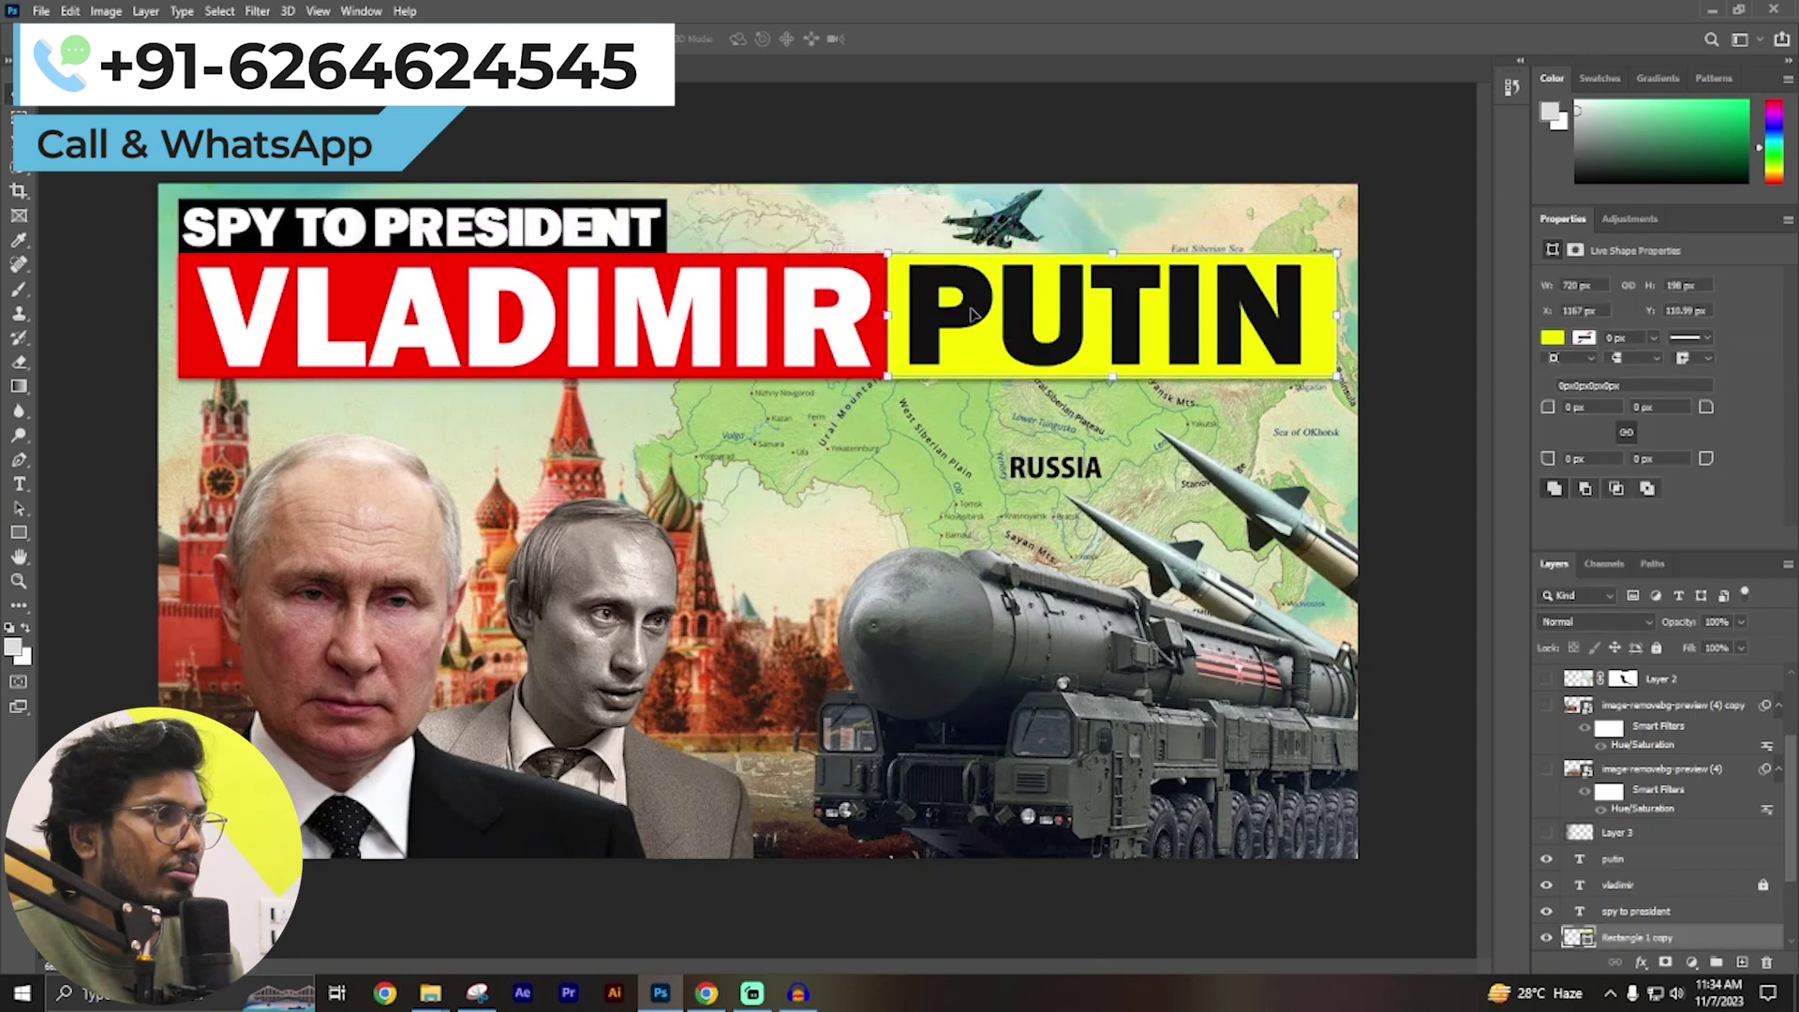
pyautogui.click(822, 271)
# Duplicate the red bar upward, resize it to fit SPY TO PRESIDENT, and fill it black.
pyautogui.moveTo(776, 270); pyautogui.dragTo(770, 221)
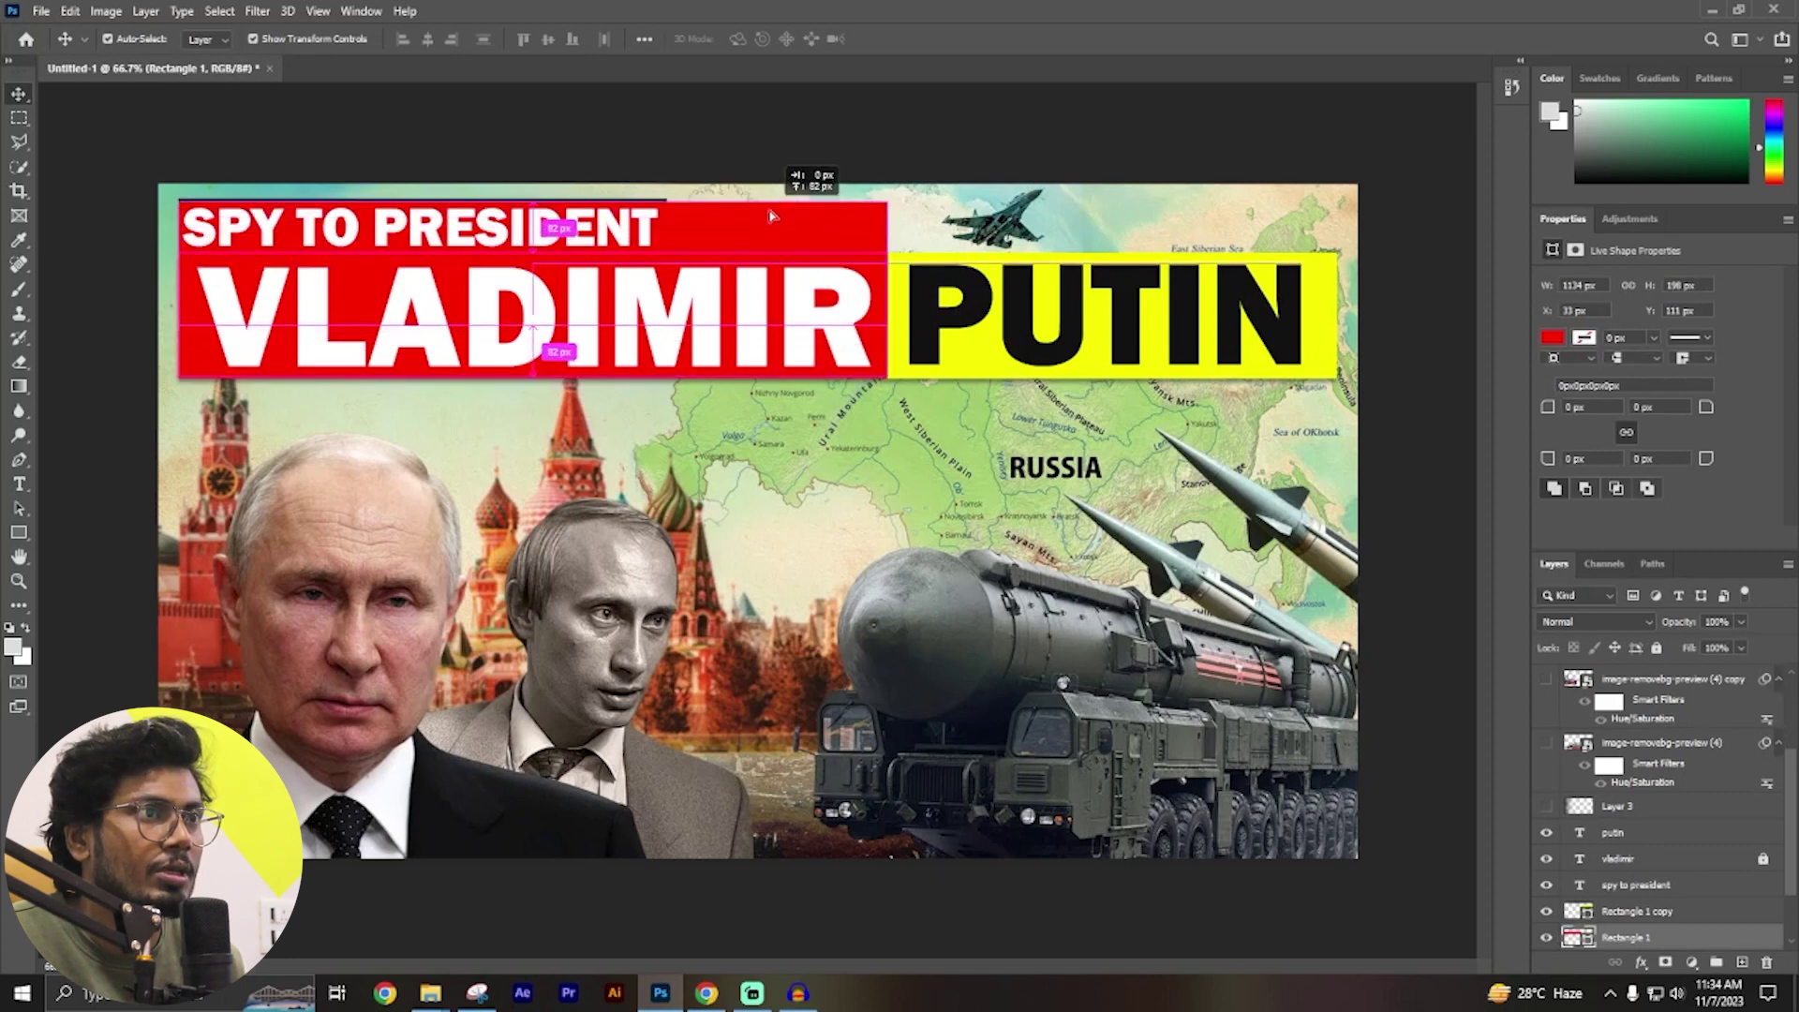
pyautogui.moveTo(770, 220); pyautogui.dragTo(772, 212)
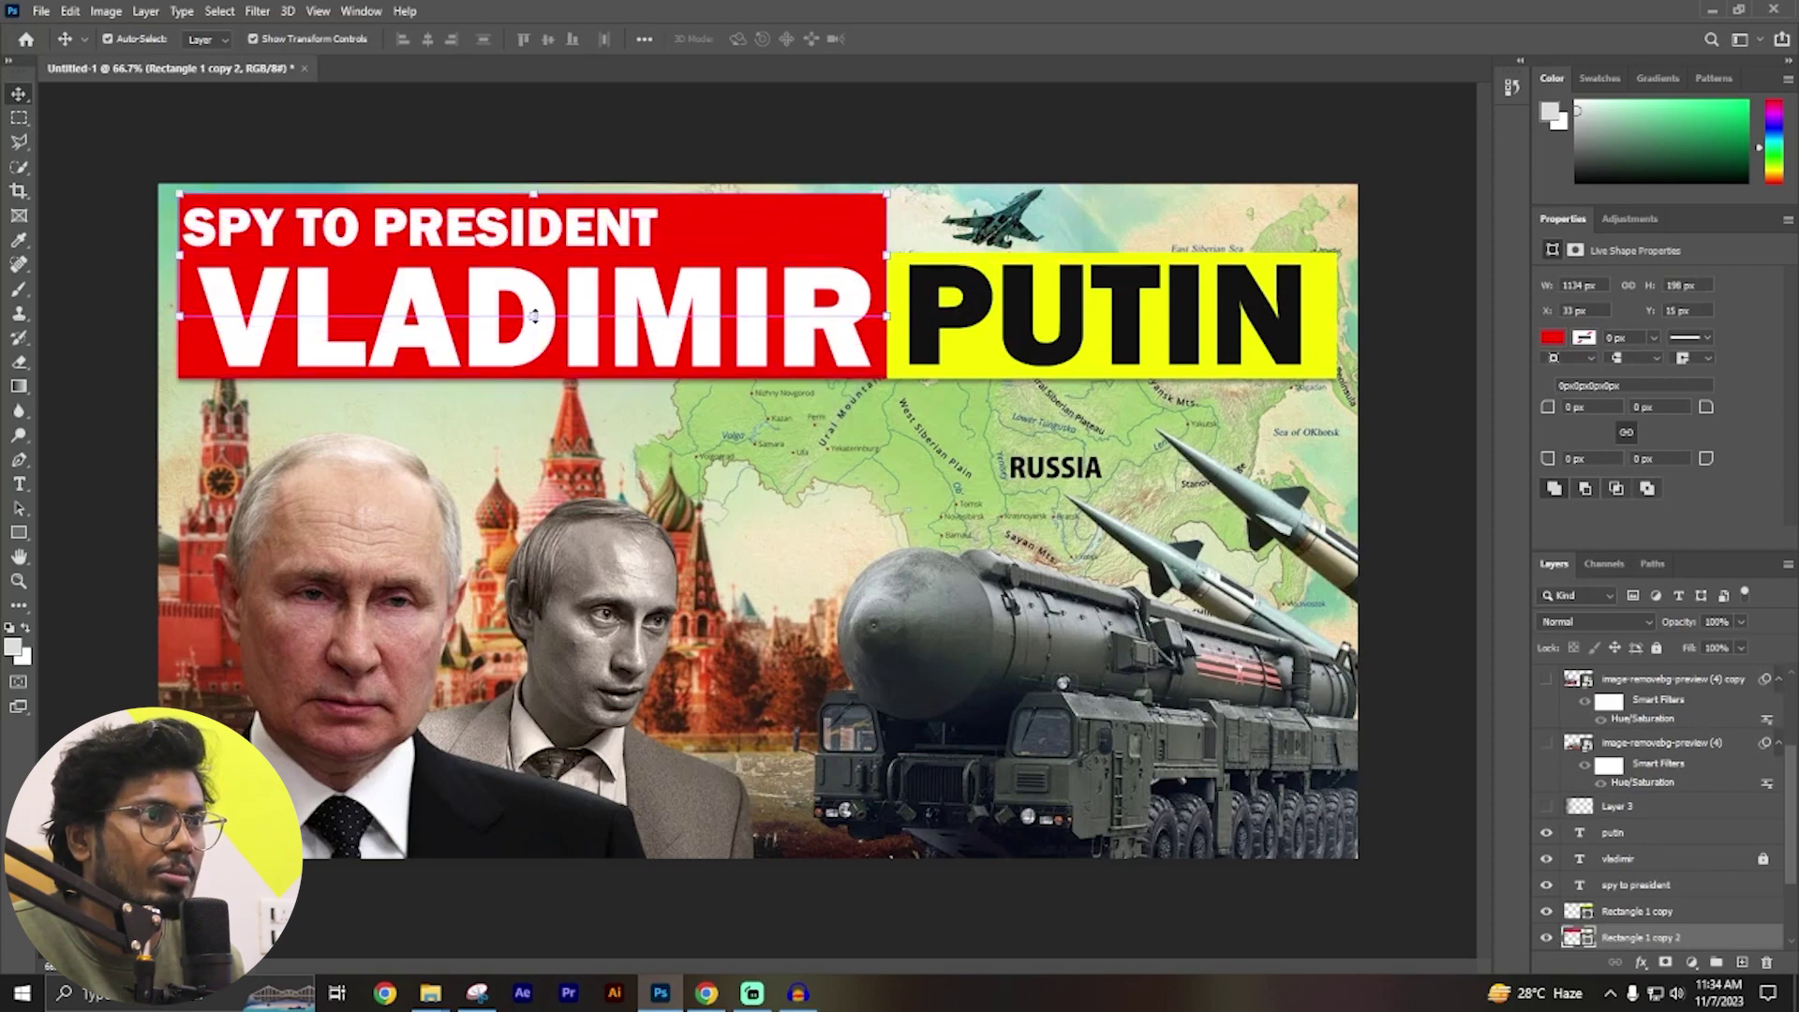
pyautogui.moveTo(534, 315); pyautogui.dragTo(534, 245)
pyautogui.moveTo(886, 218)
pyautogui.mouseDown()
pyautogui.moveTo(645, 221)
pyautogui.moveTo(669, 223)
pyautogui.mouseUp()
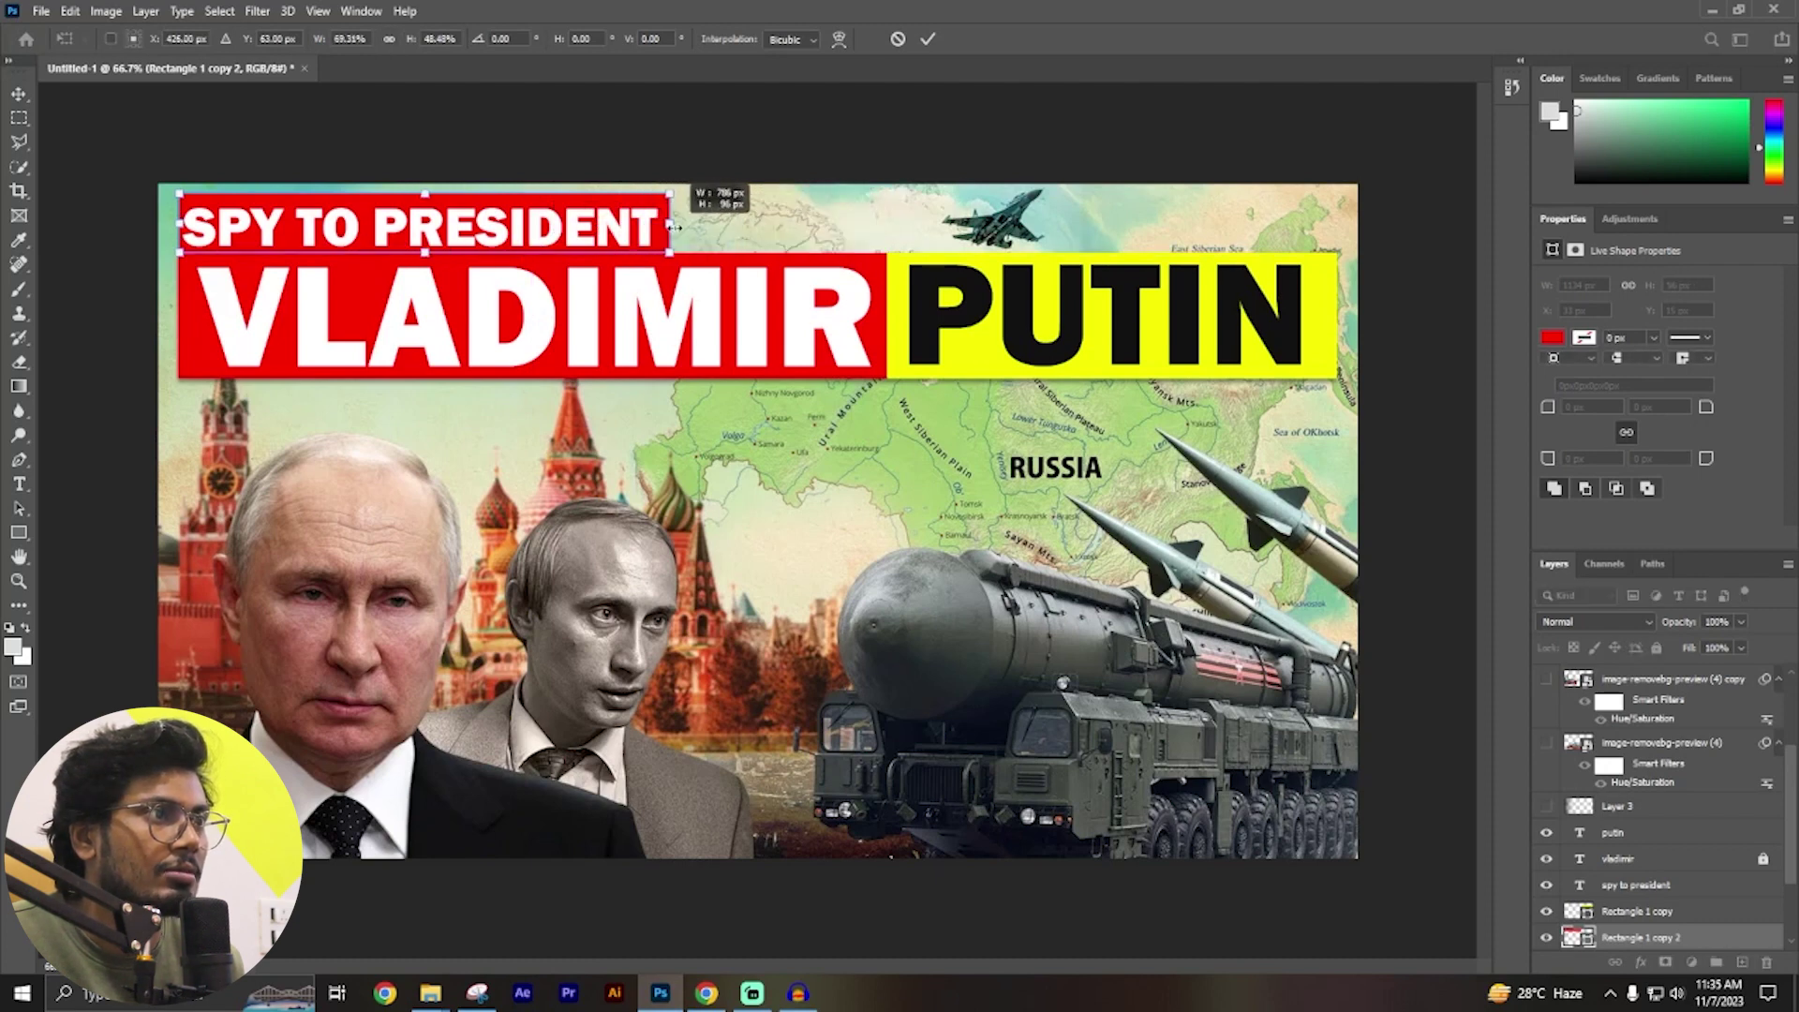
pyautogui.press('Return')
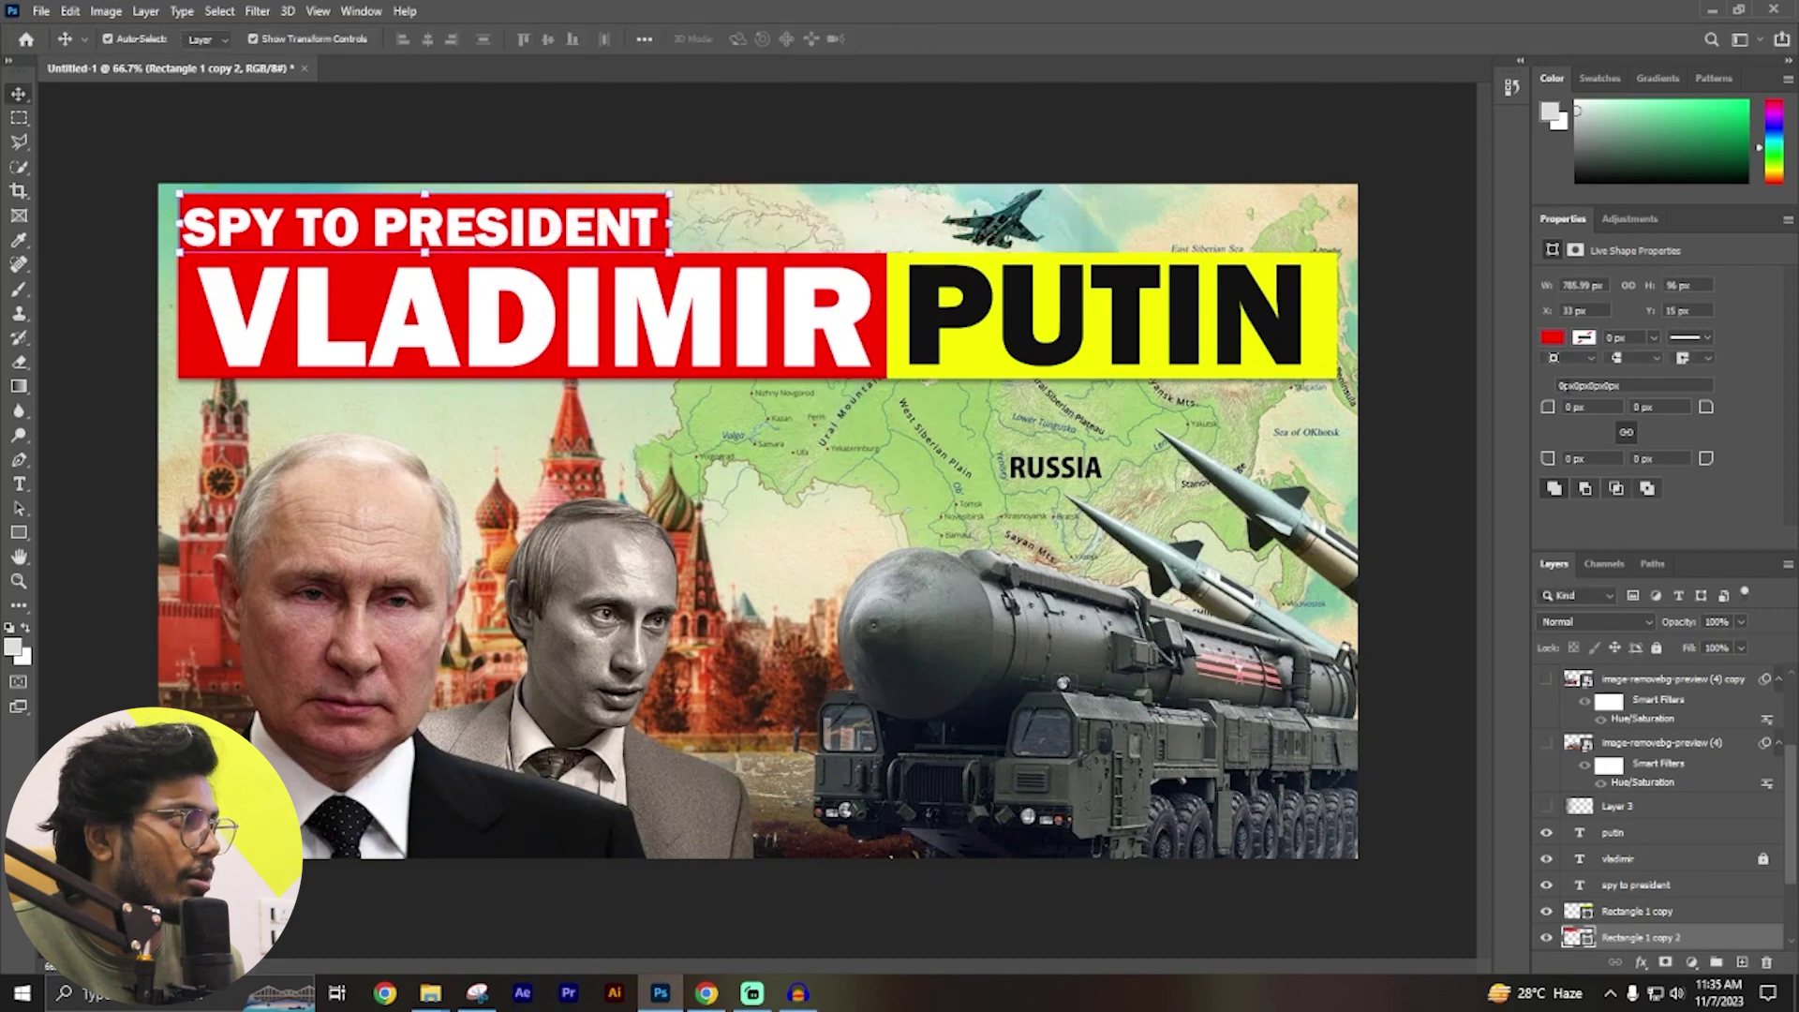
pyautogui.click(1553, 338)
pyautogui.click(1773, 374)
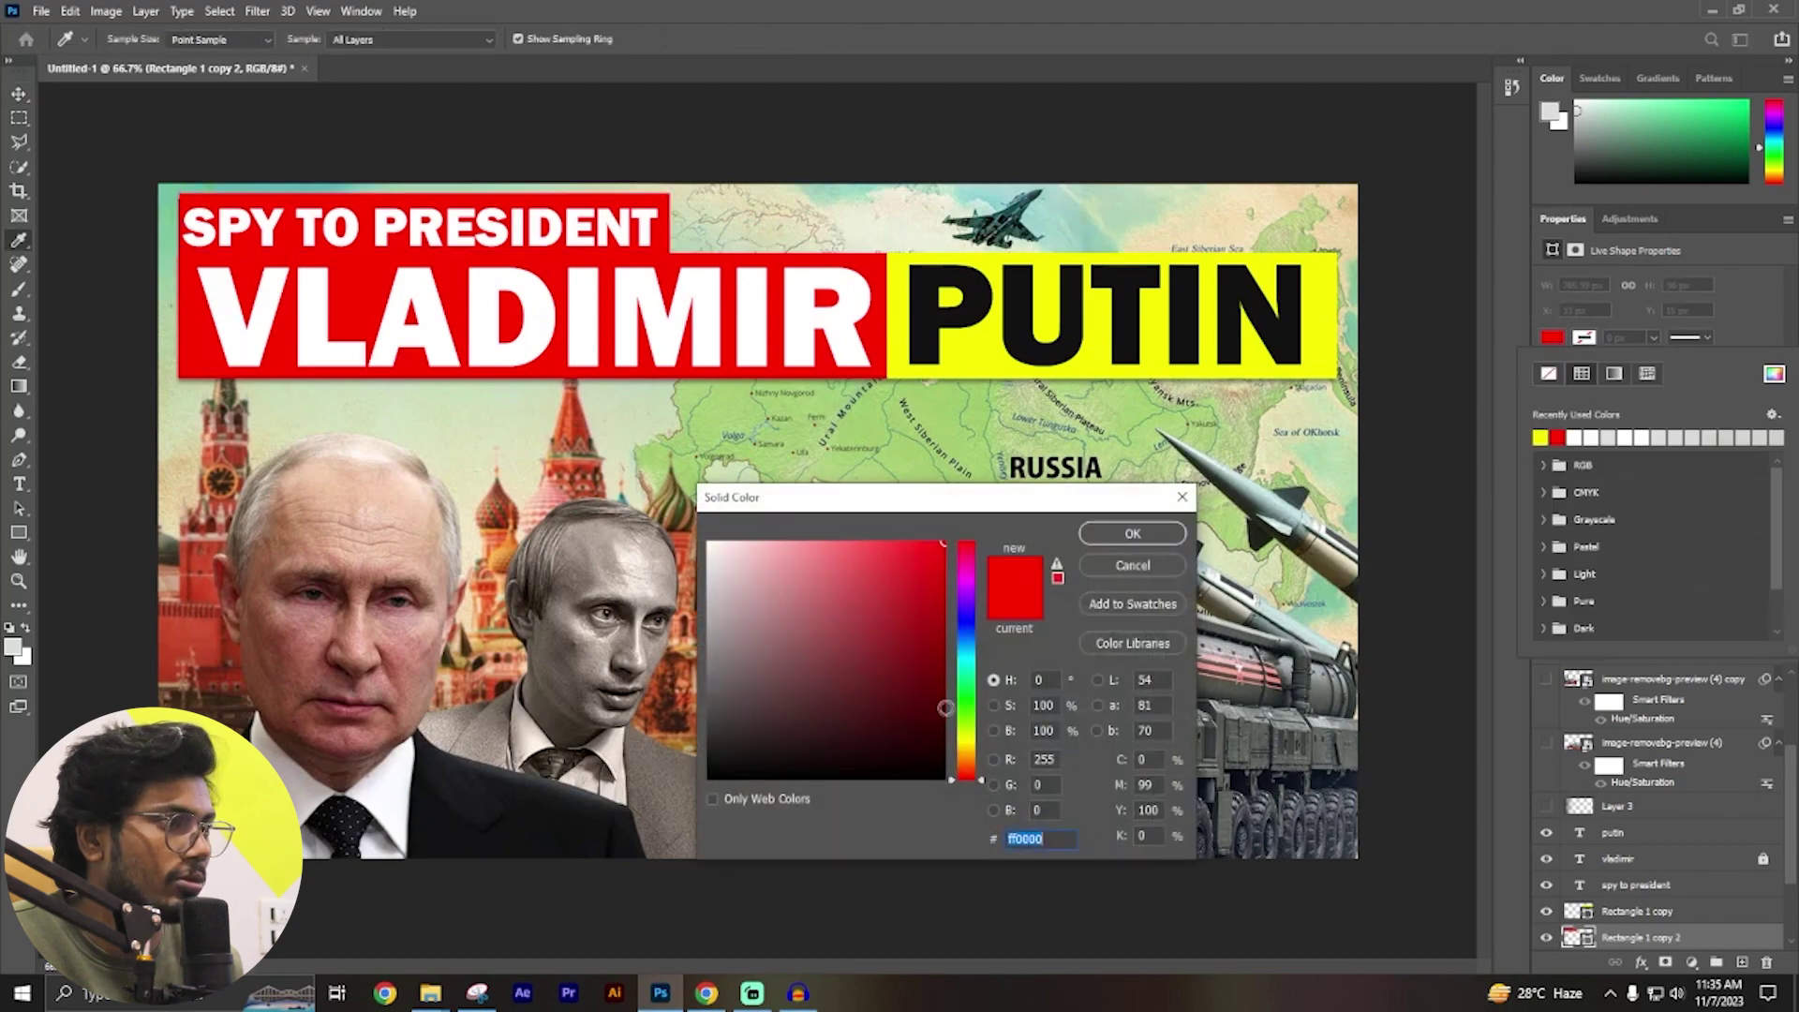
pyautogui.click(1132, 533)
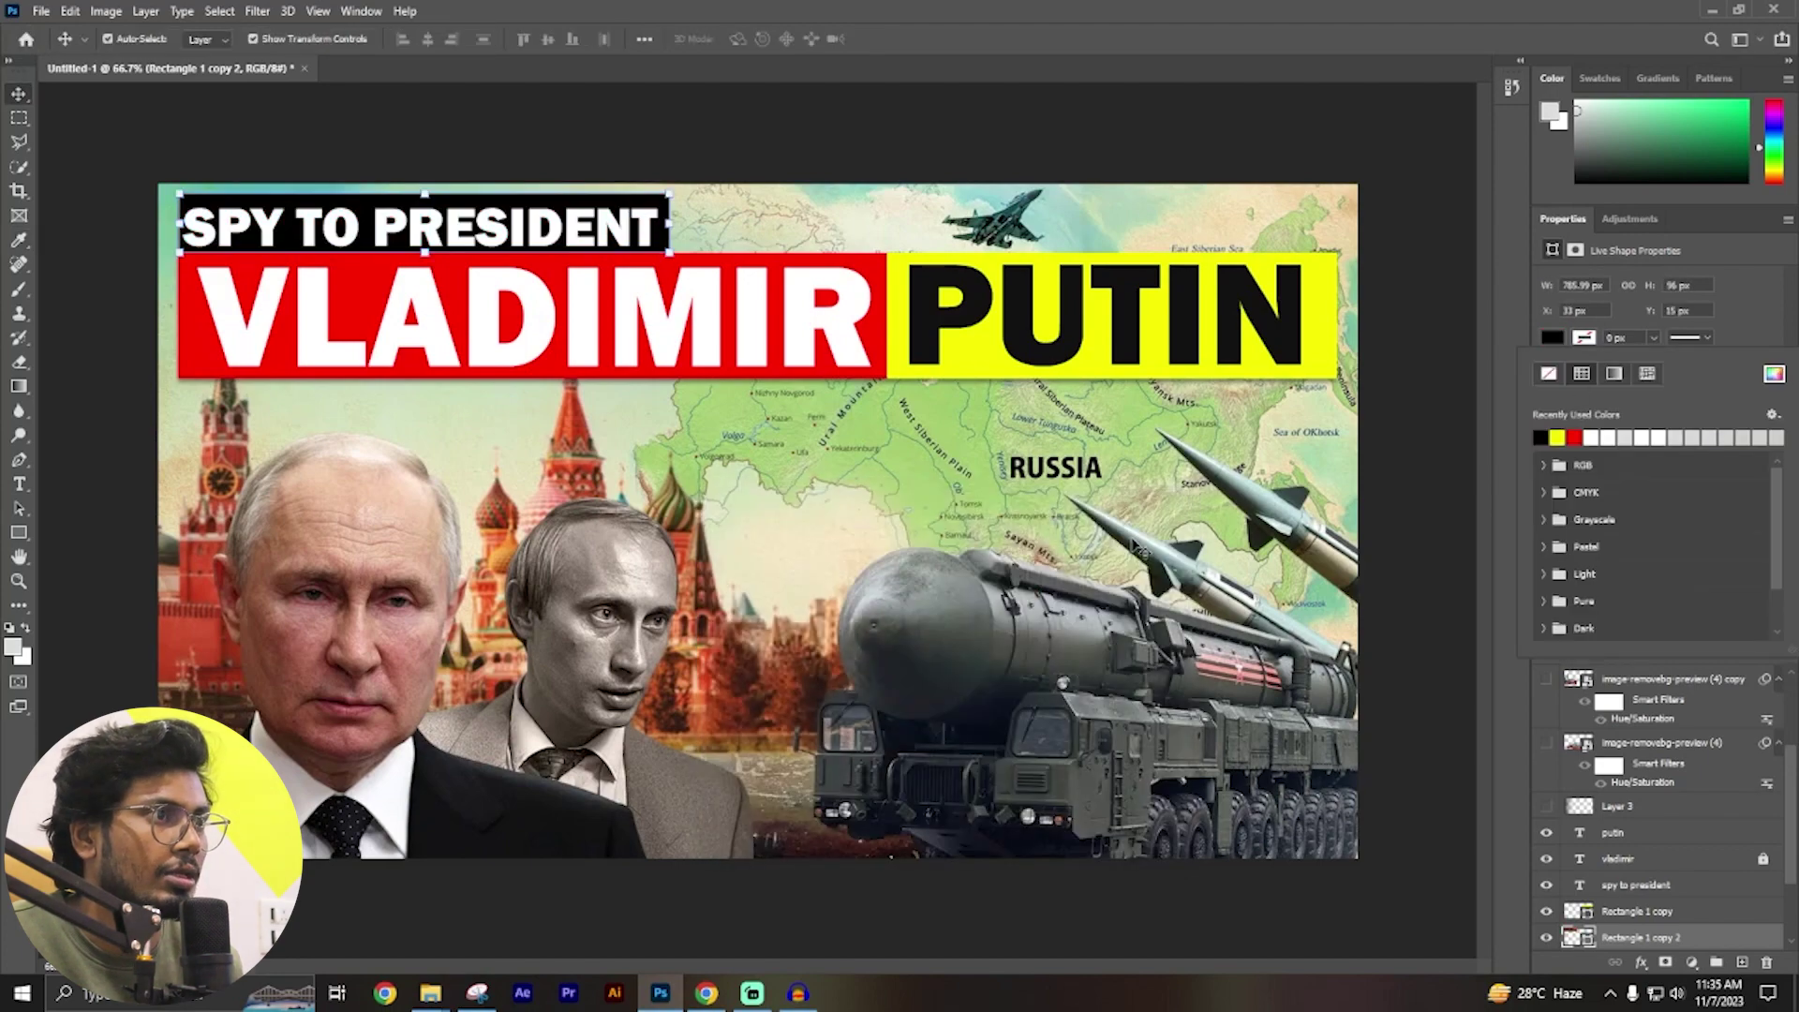
pyautogui.click(1450, 603)
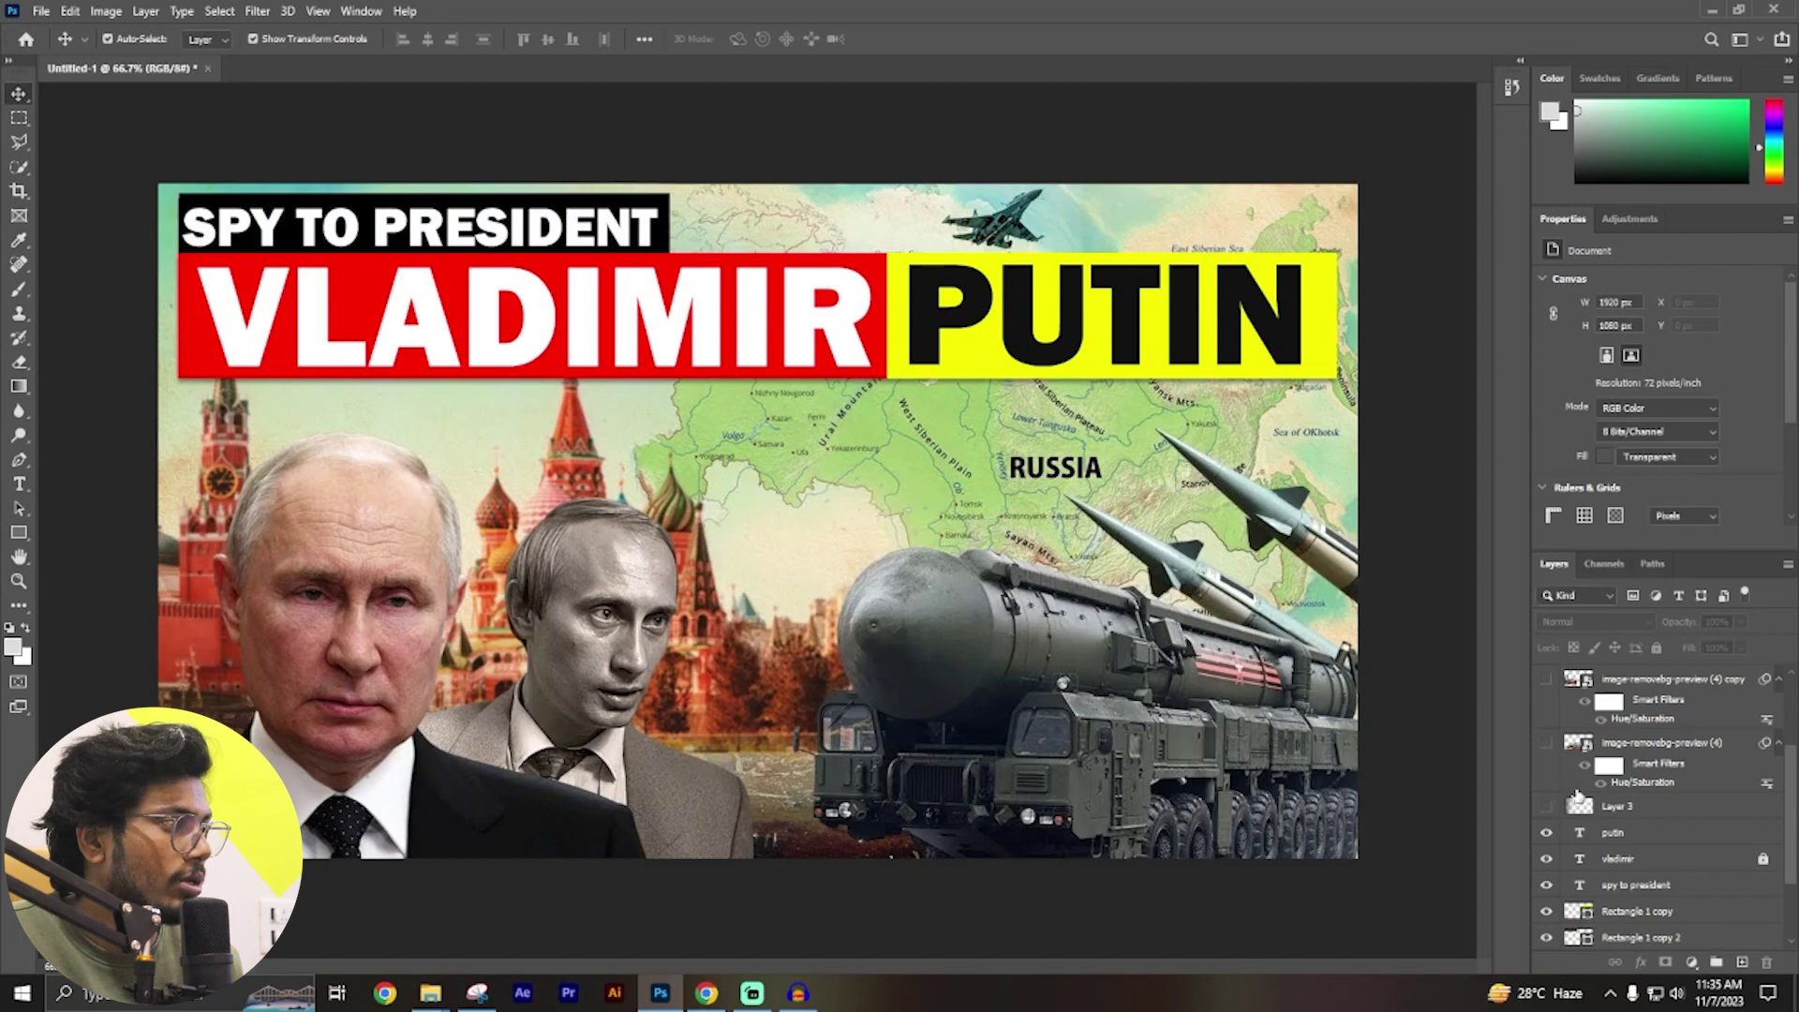
# Bring the putin text, yellow bar and red bar layers to the top of the layer stack.
pyautogui.scroll(3, 1567, 701)
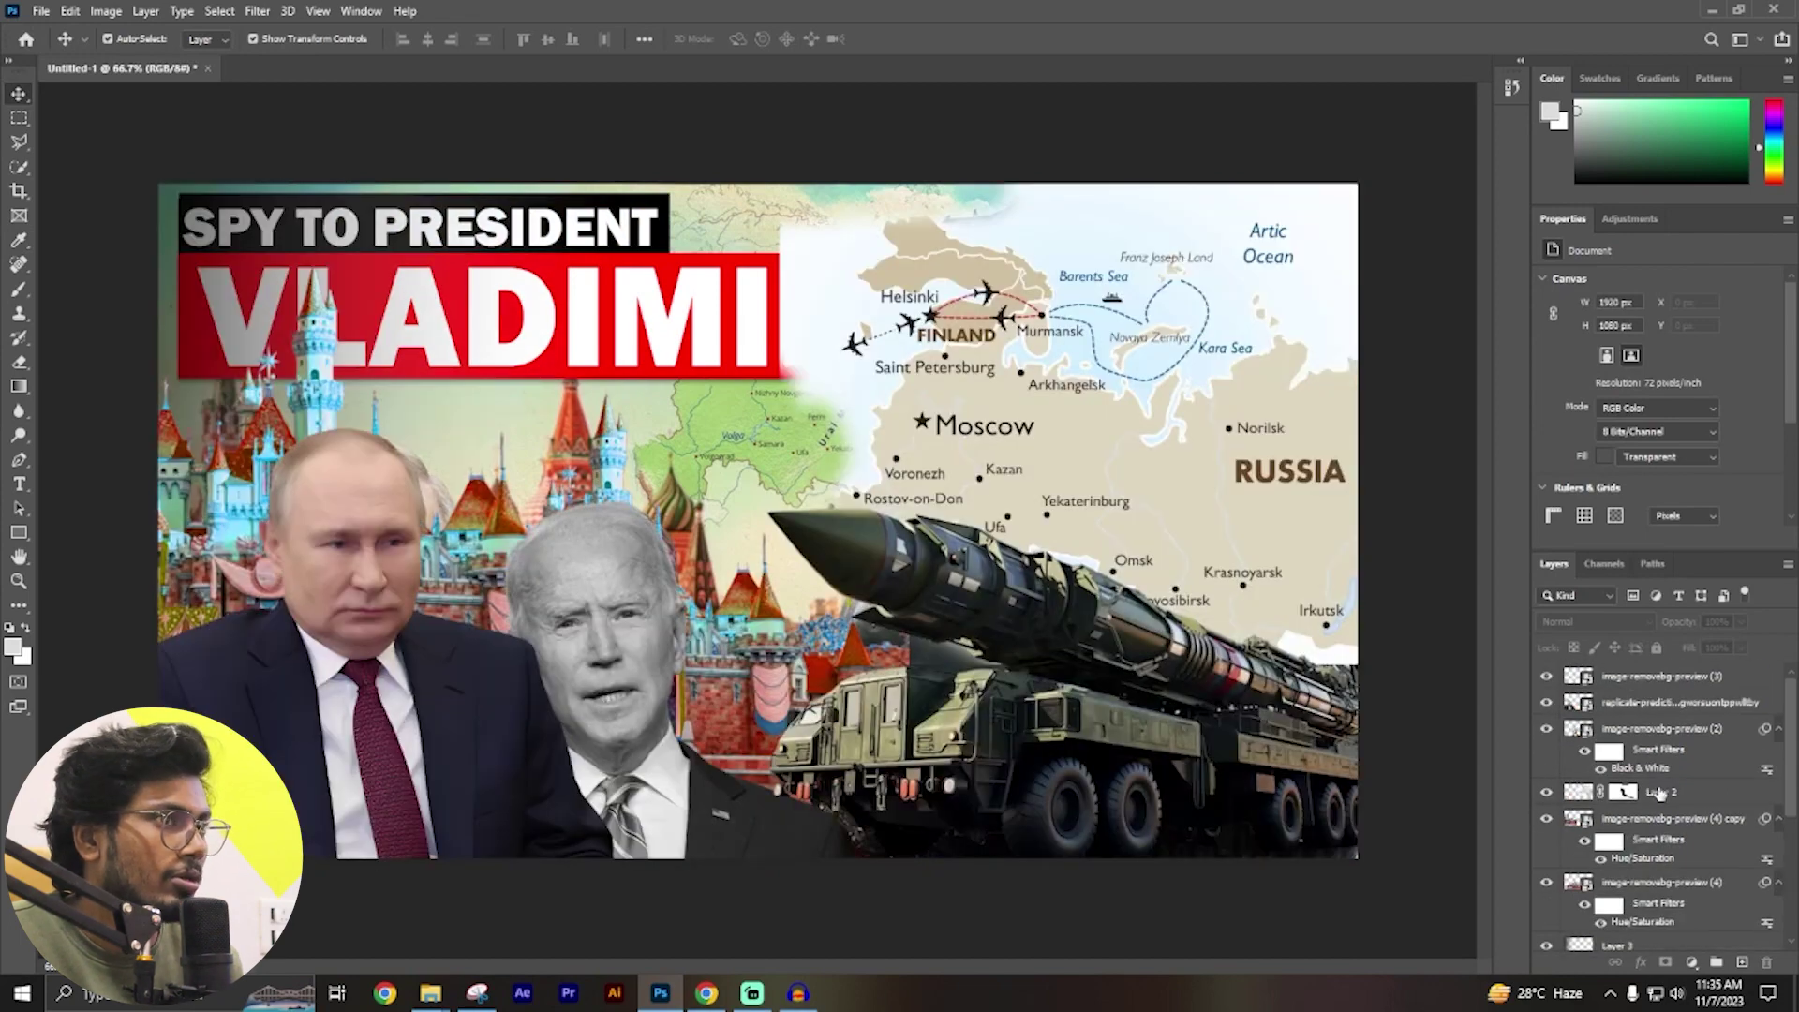
pyautogui.scroll(-5, 1656, 825)
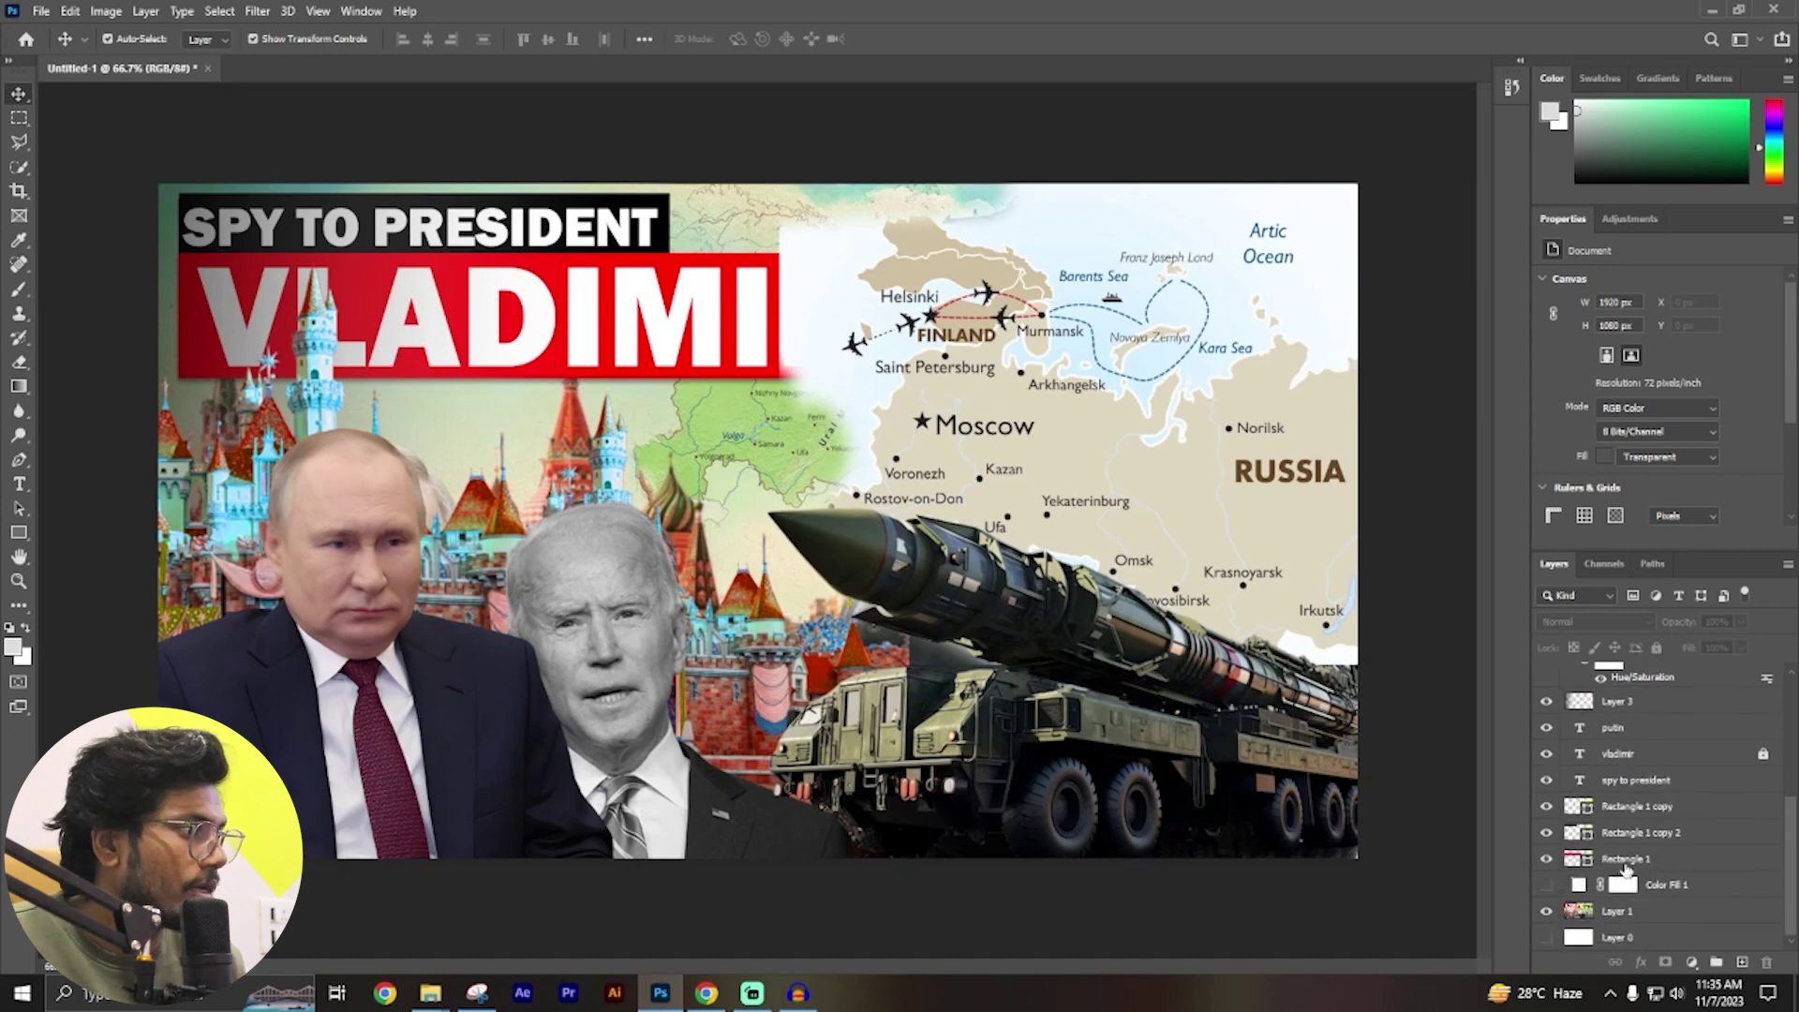
pyautogui.click(1634, 817)
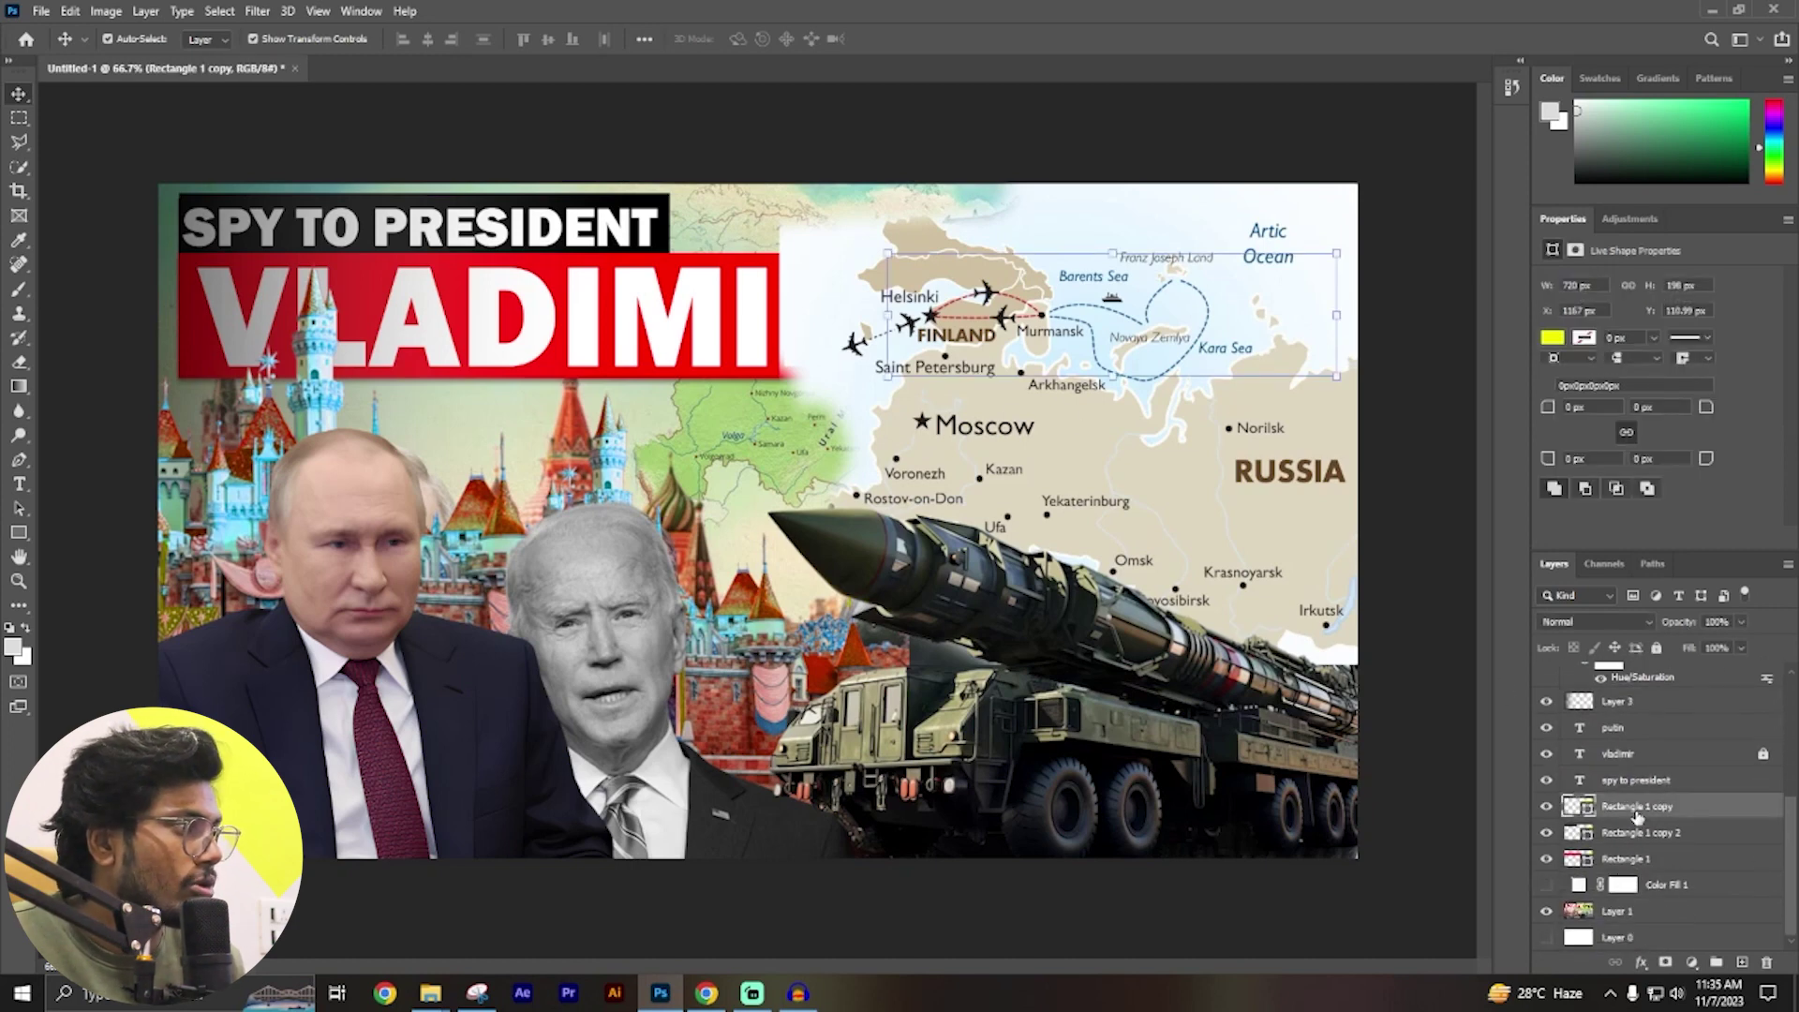
pyautogui.keyDown('ctrl'); pyautogui.click(1640, 729); pyautogui.keyUp('ctrl')
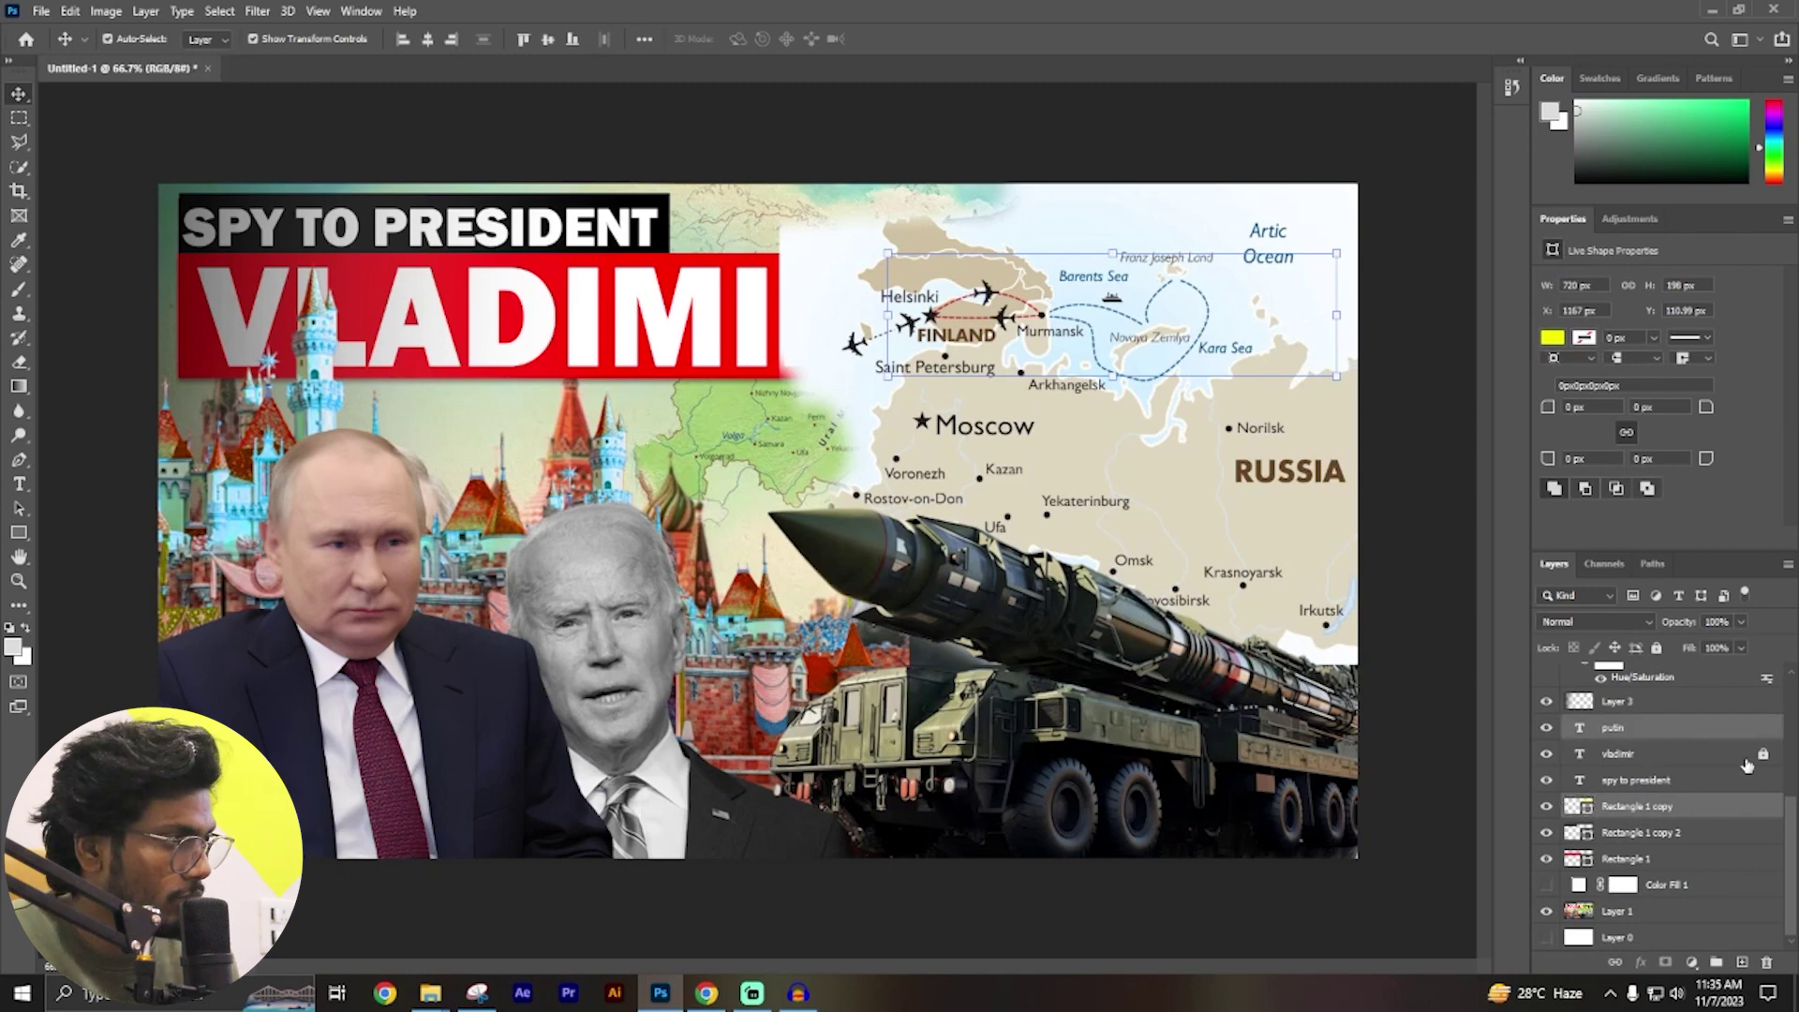
pyautogui.keyDown('shift'); pyautogui.click(1639, 859); pyautogui.keyUp('shift')
pyautogui.hotkey('ctrl', 'shift', ']')
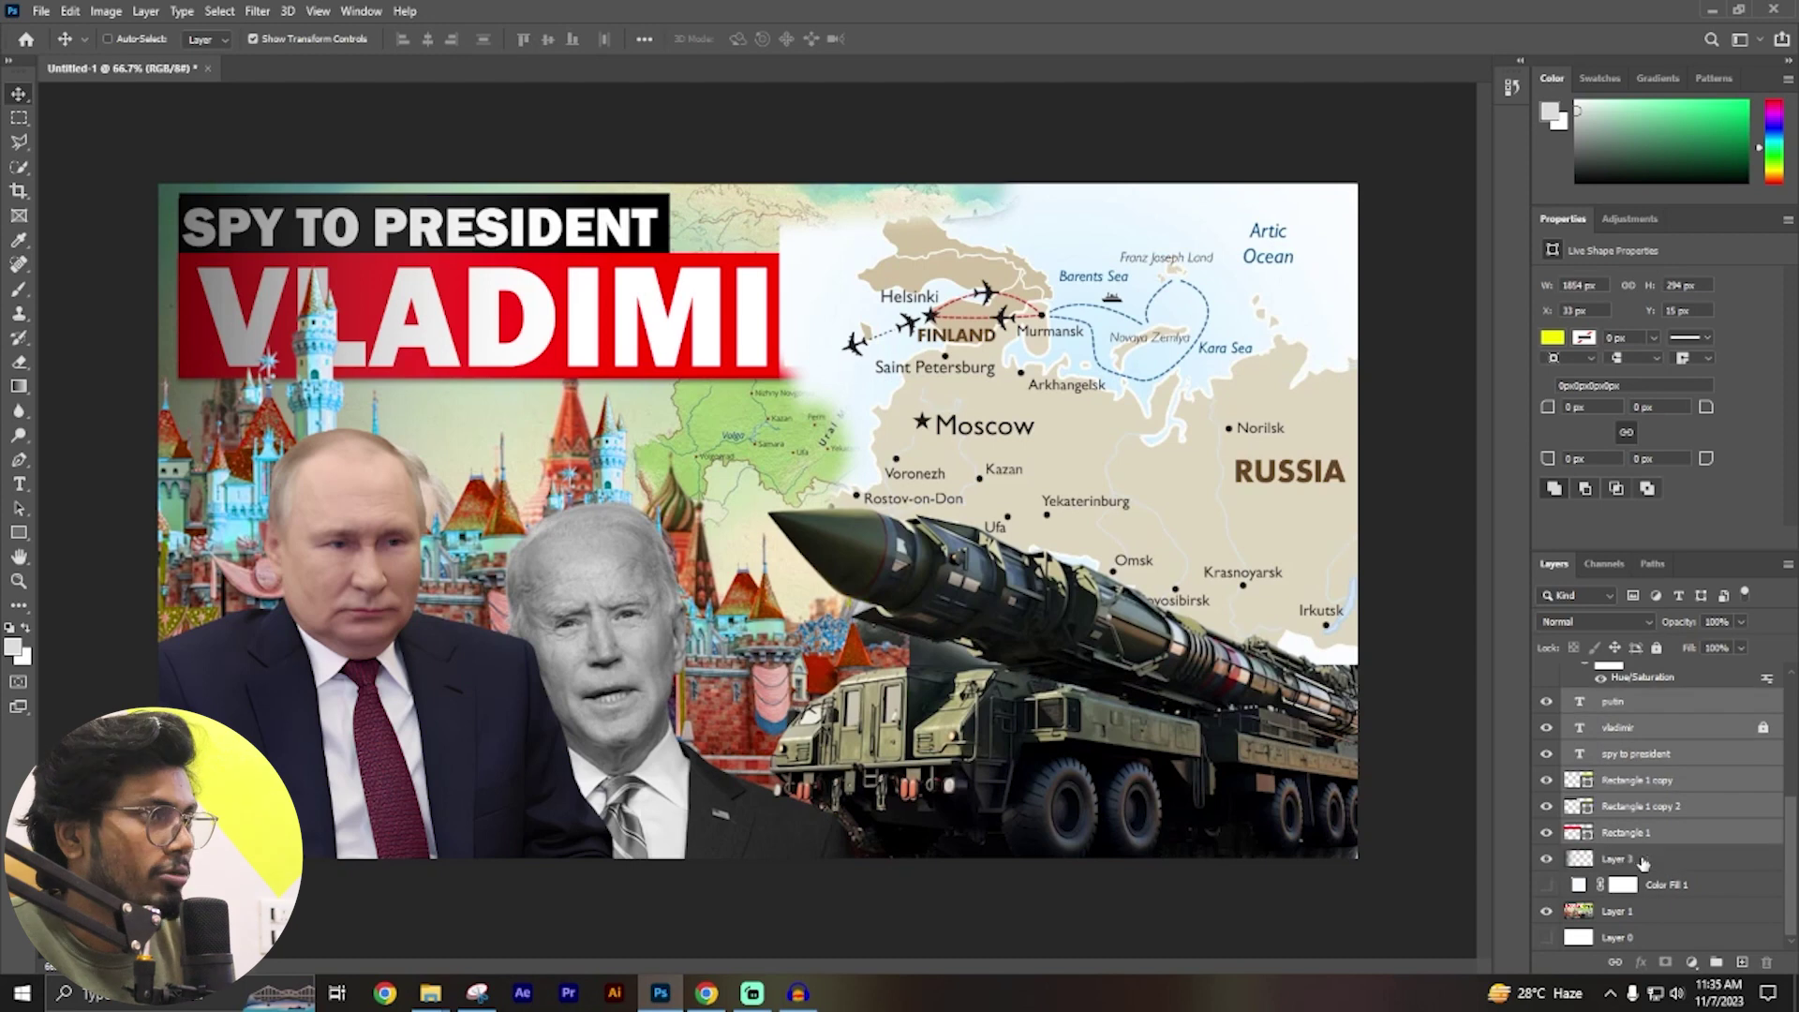
pyautogui.press('ctrl')
pyautogui.click(1456, 785)
pyautogui.click(510, 429)
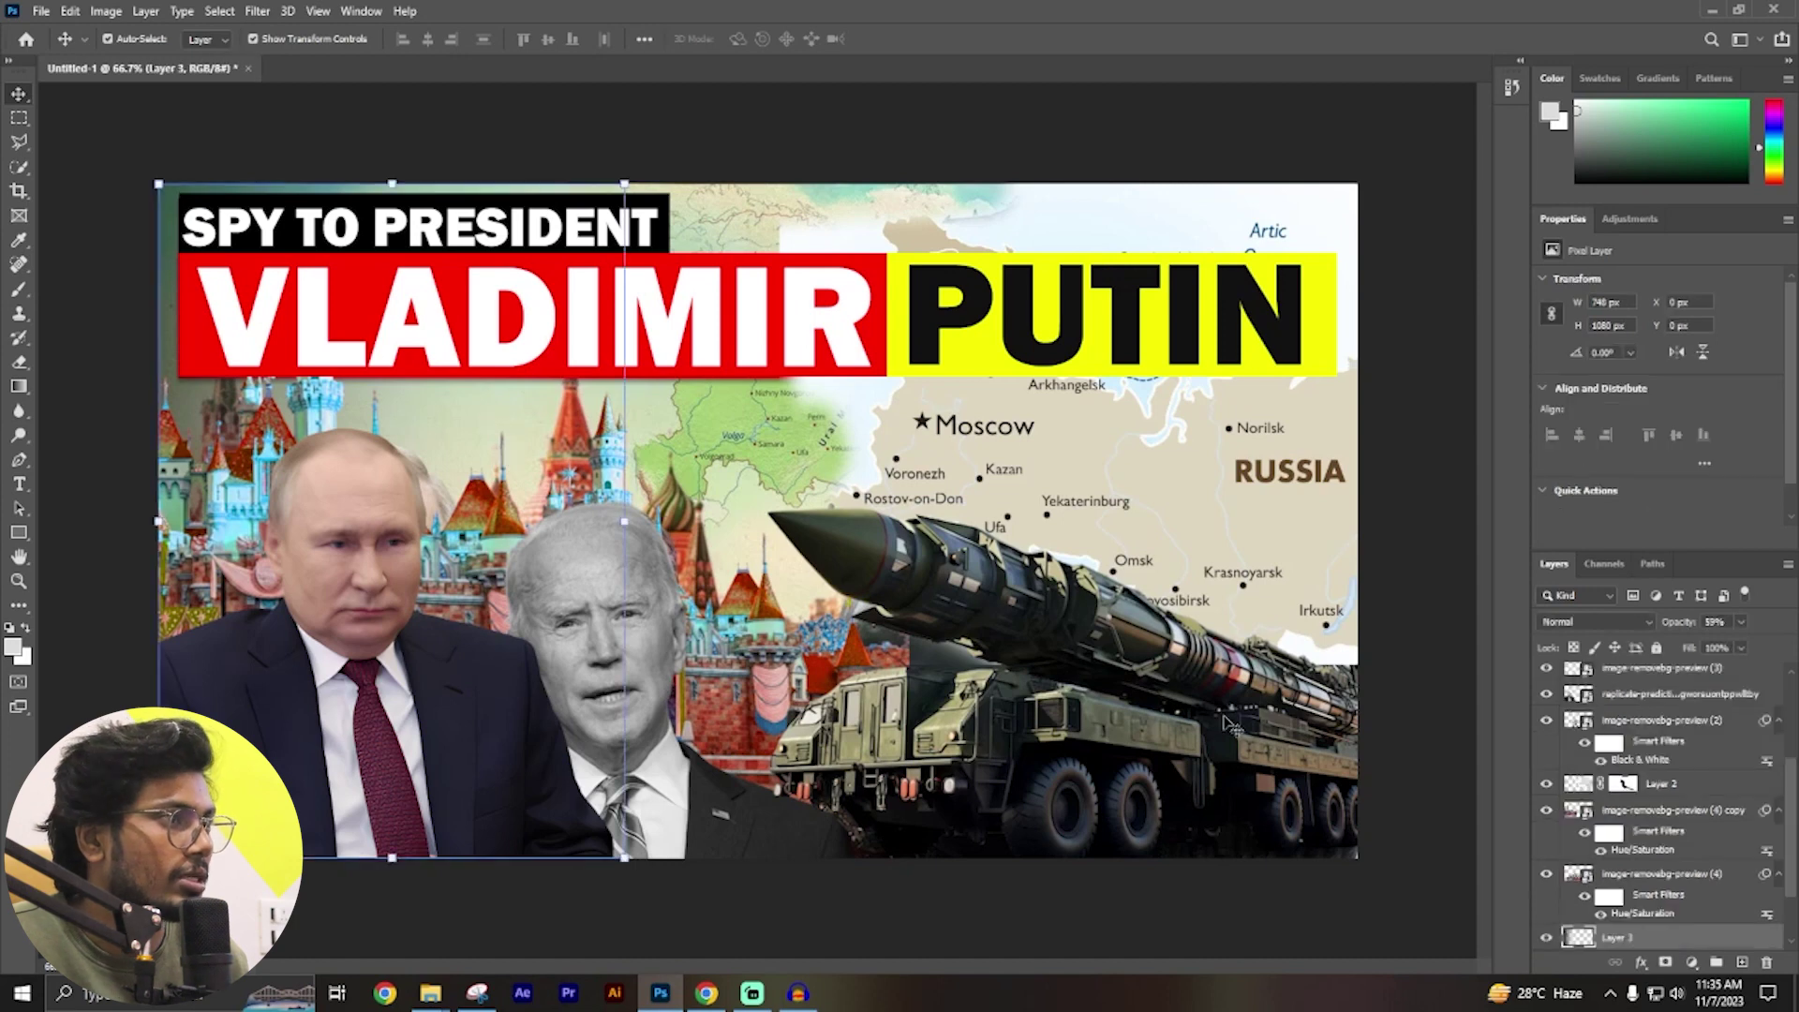
# Hide the original background map layer (Layer 1) and show the white Color Fill 1 layer.
pyautogui.click(739, 217)
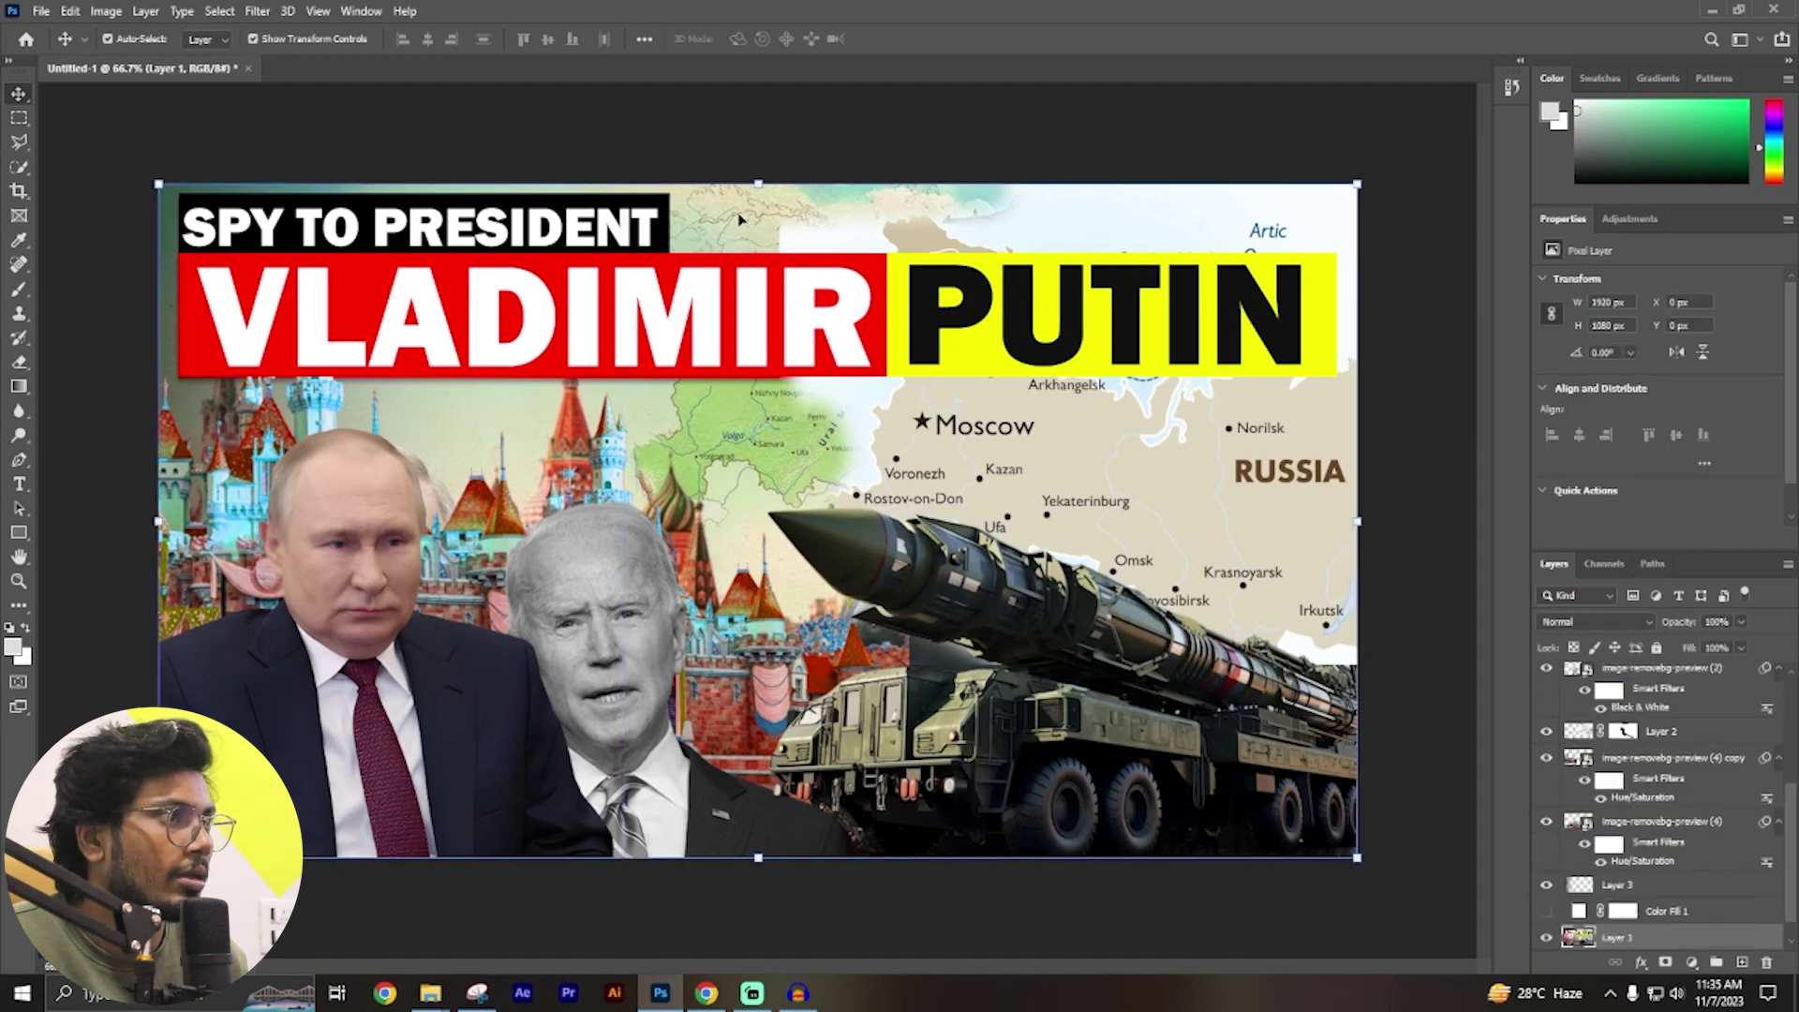
pyautogui.click(1545, 937)
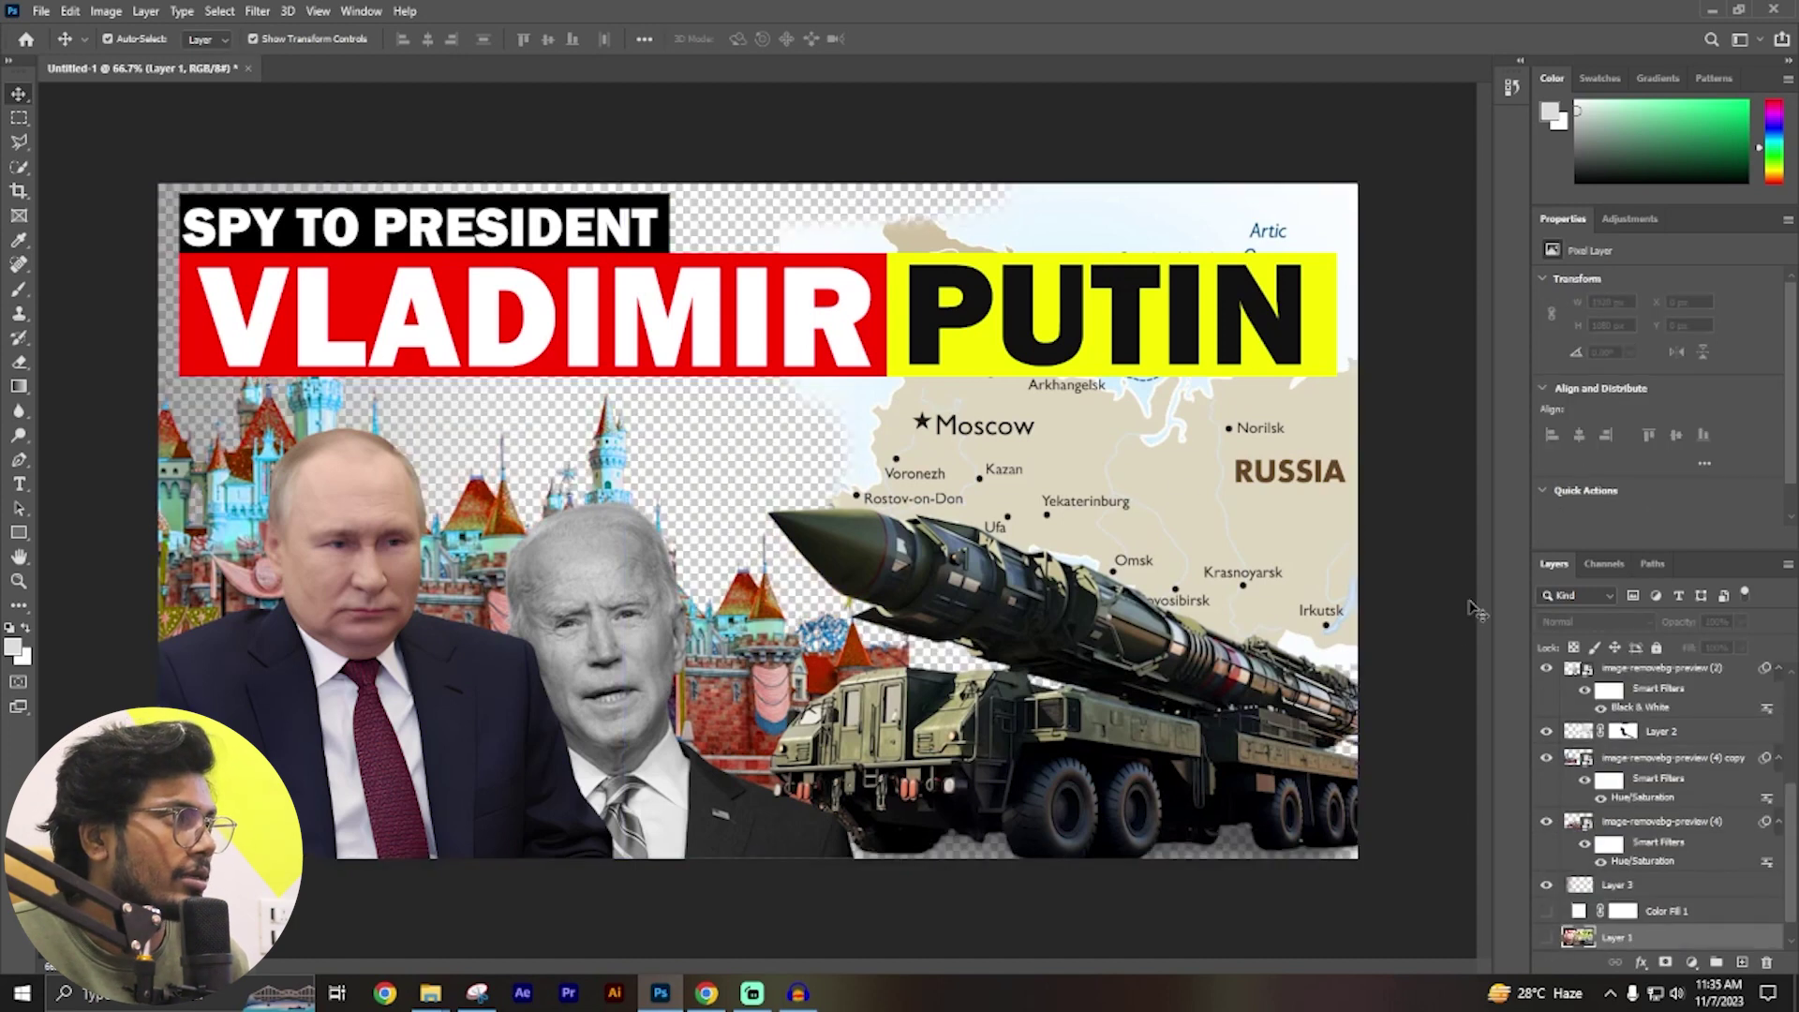
pyautogui.click(1546, 911)
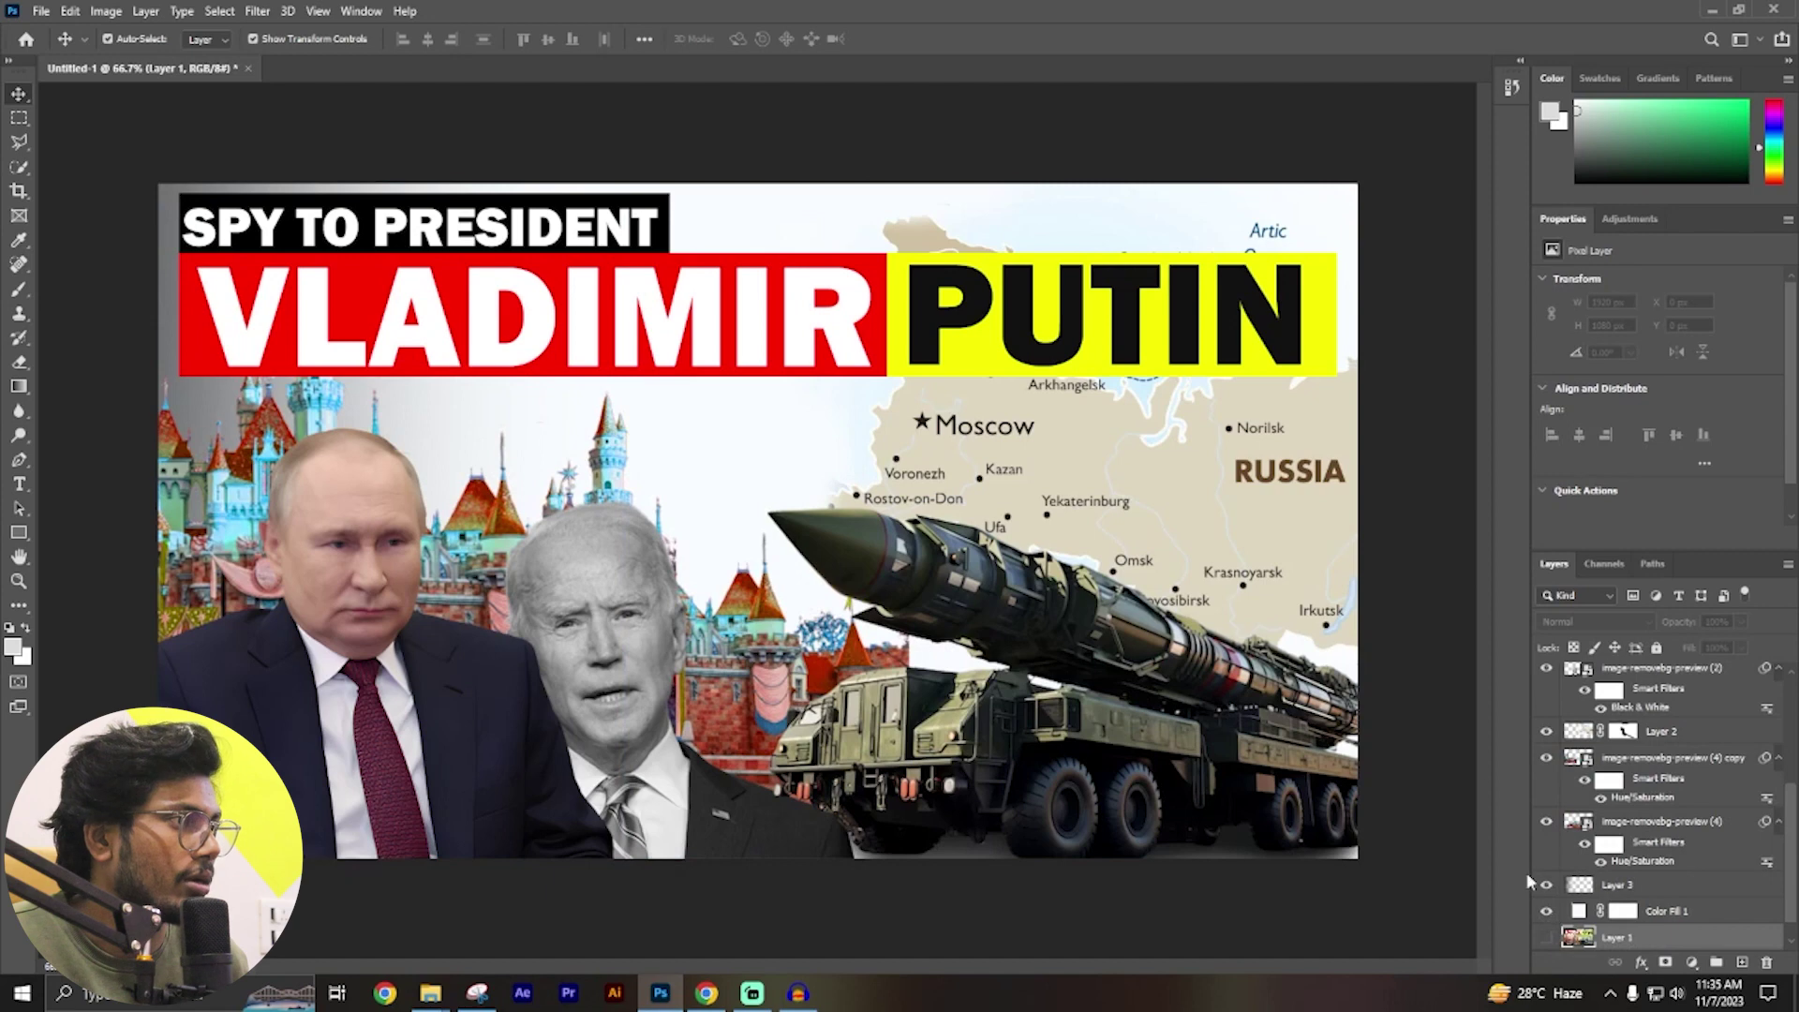
pyautogui.click(1452, 429)
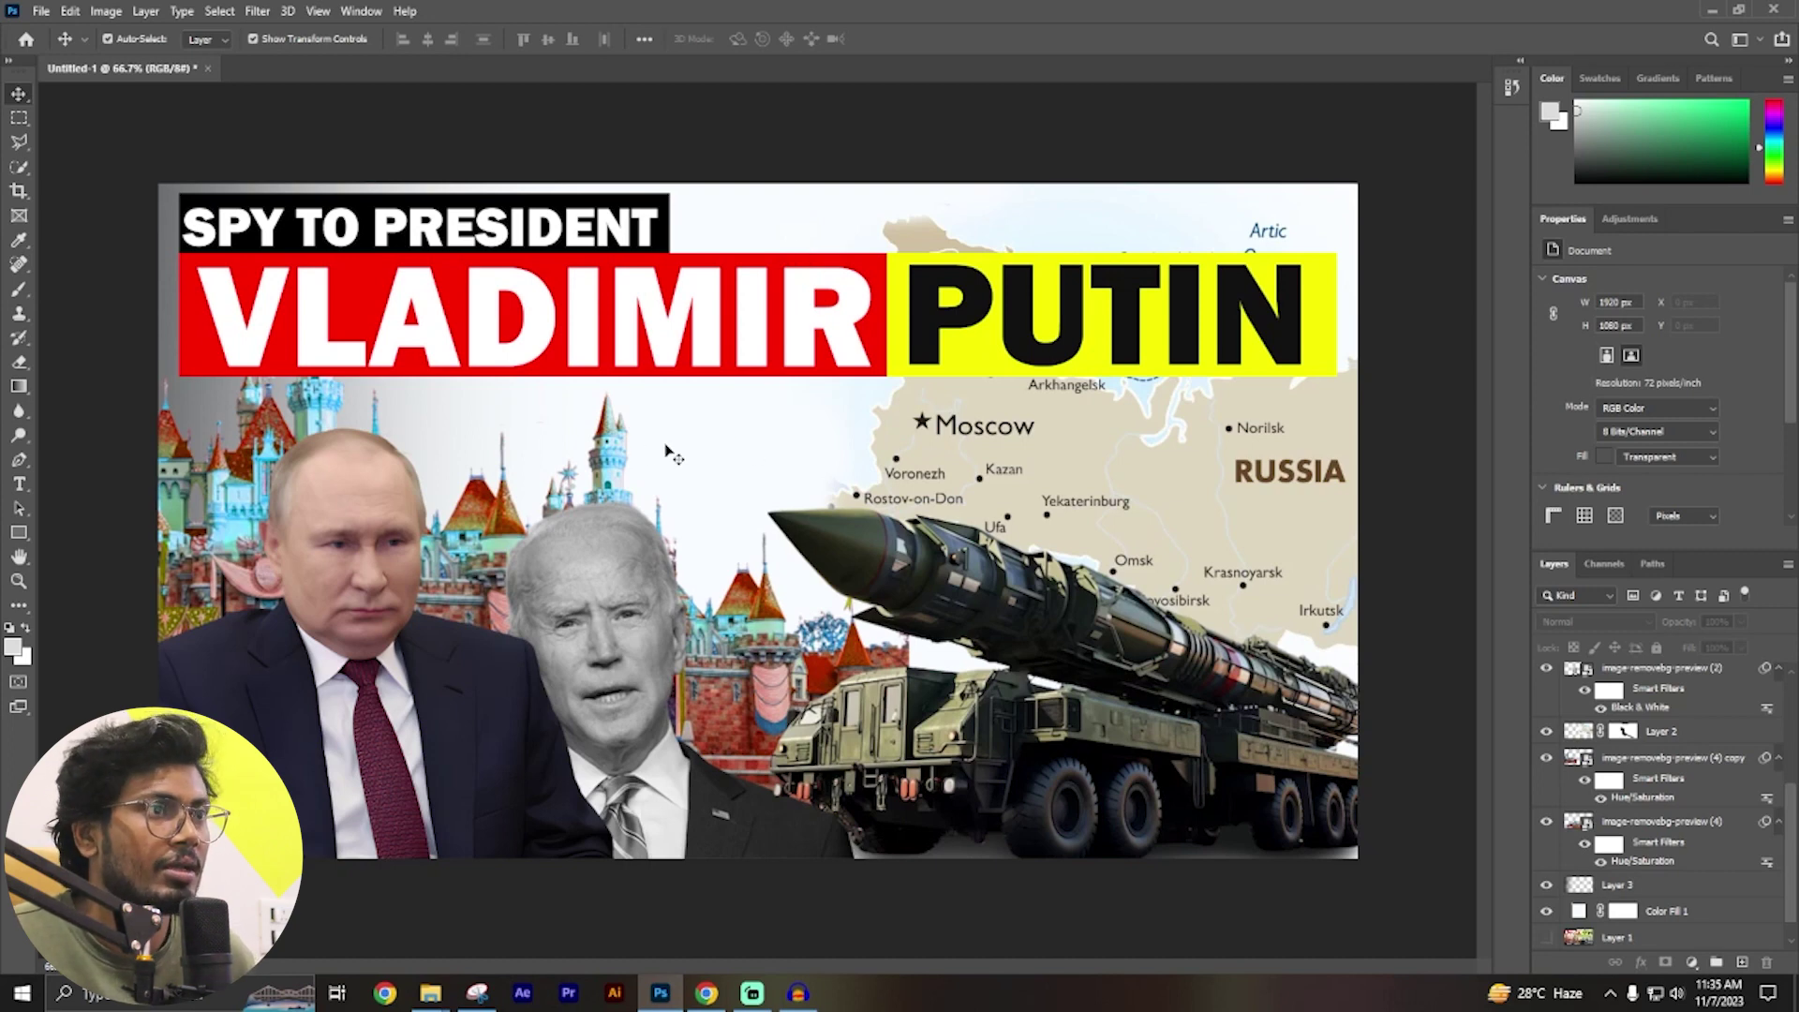
pyautogui.click(705, 270)
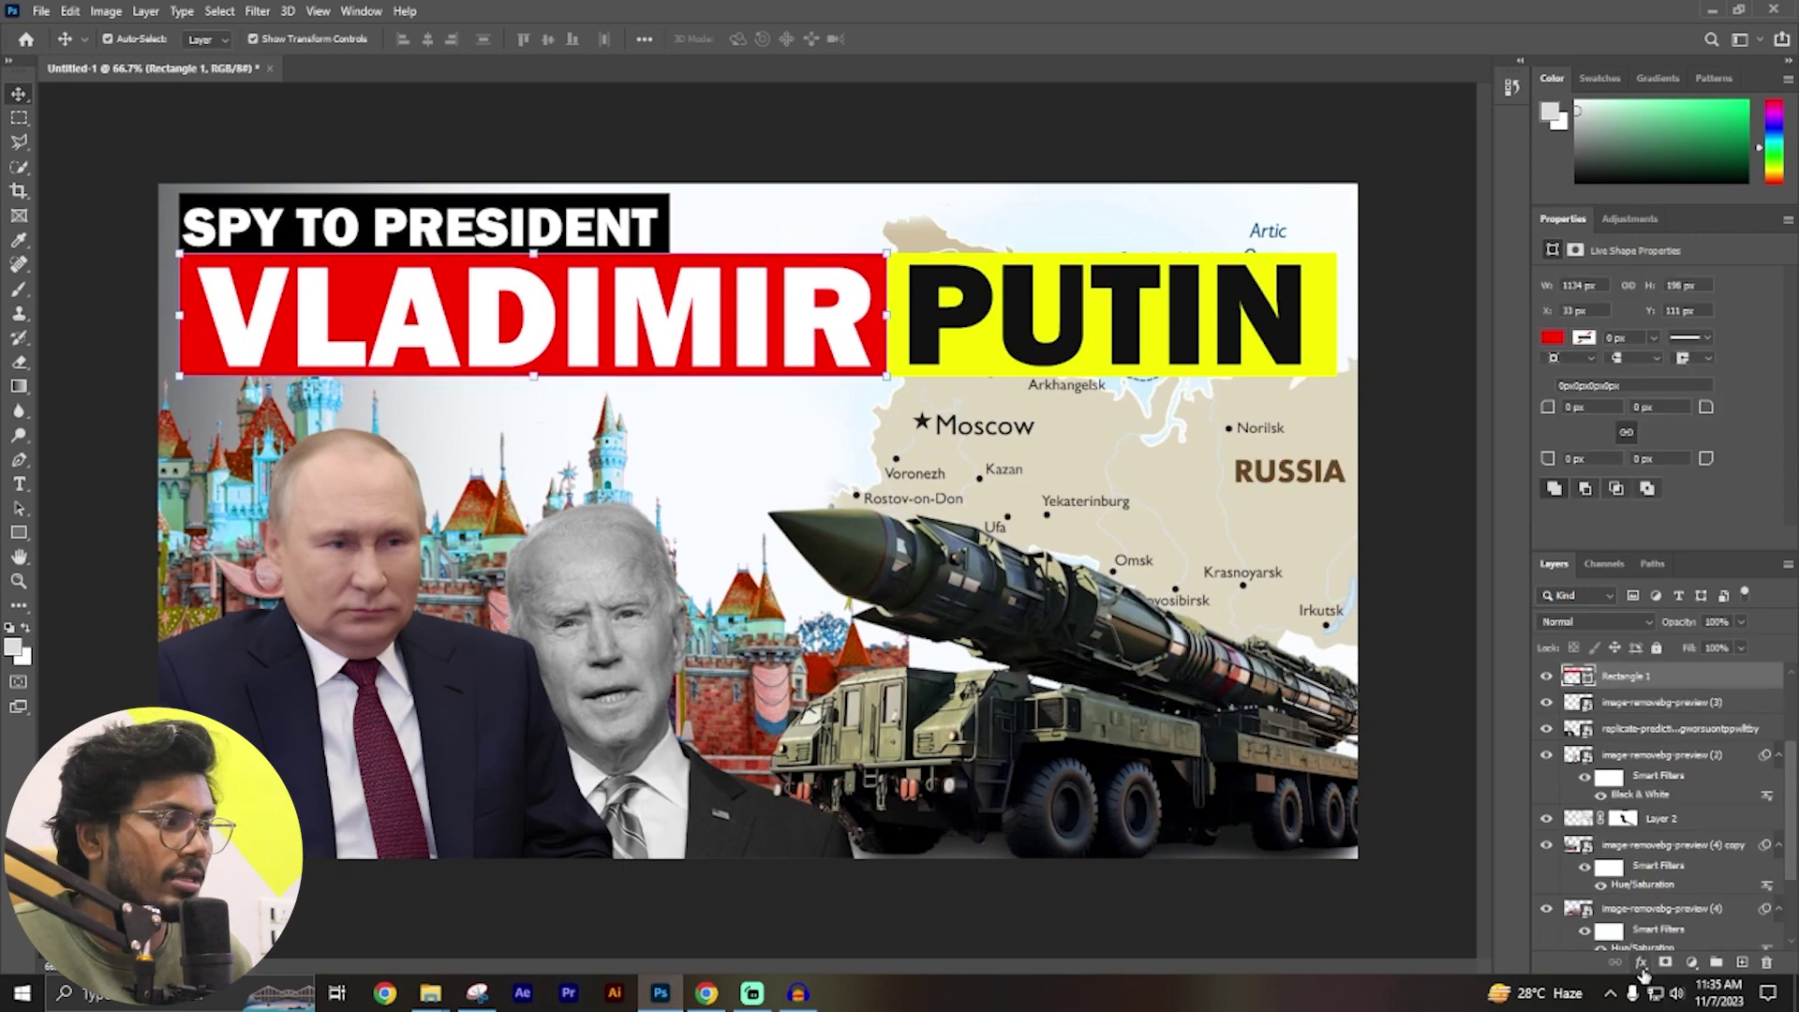
# Add a default drop shadow to the red VLADIMIR bar (Rectangle 1).
pyautogui.click(1641, 965)
pyautogui.click(1672, 959)
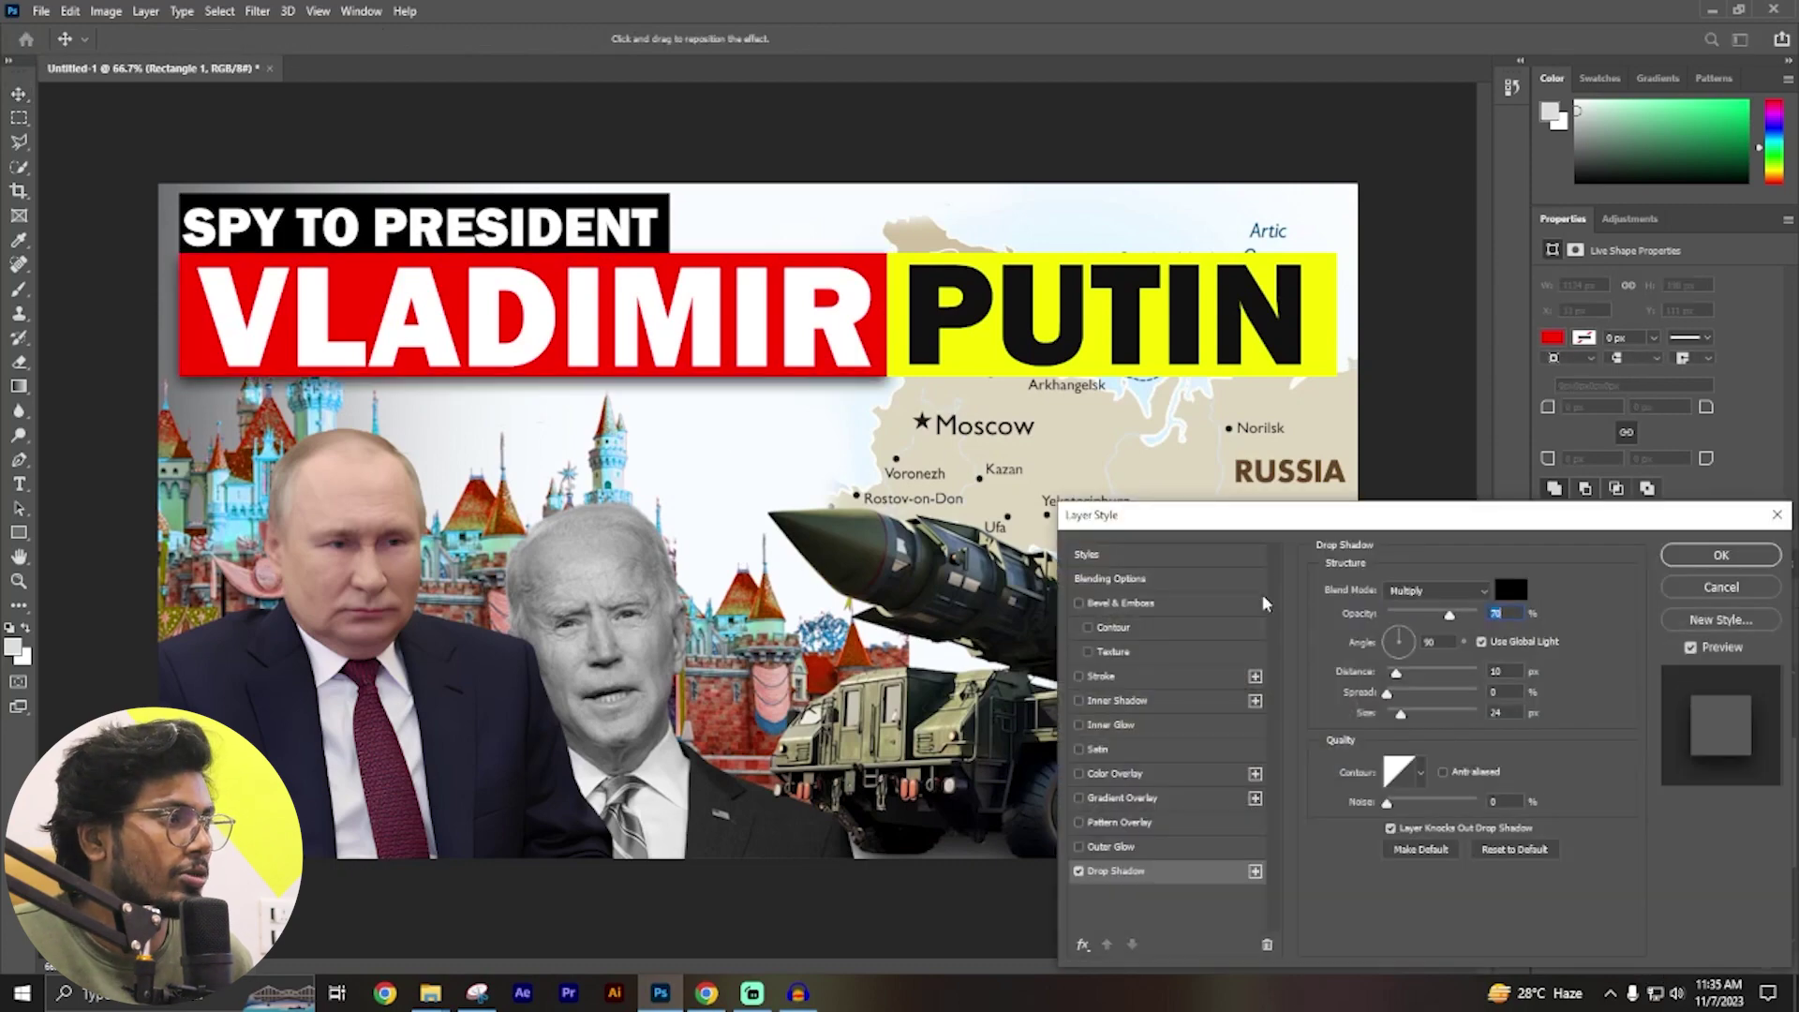
pyautogui.click(1721, 555)
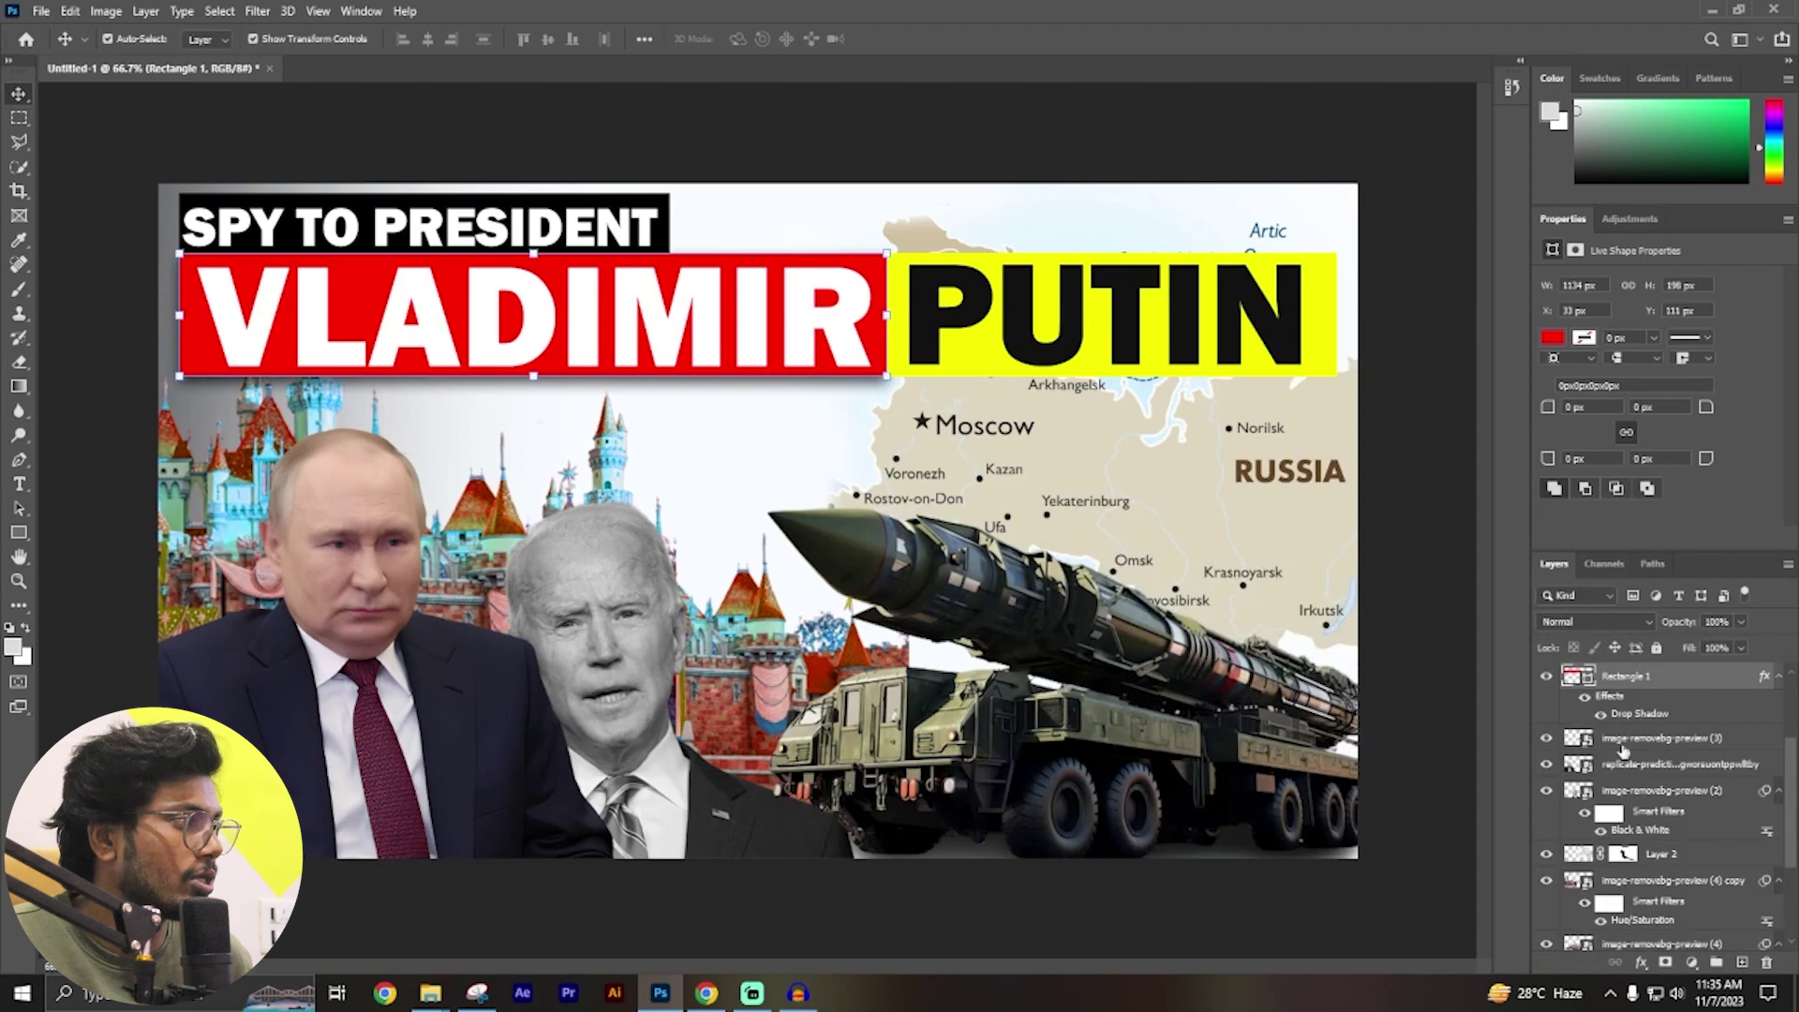
# Copy the red bar's layer style onto the yellow PUTIN bar, then view the reference thumbnail.
pyautogui.rightClick(1693, 682)
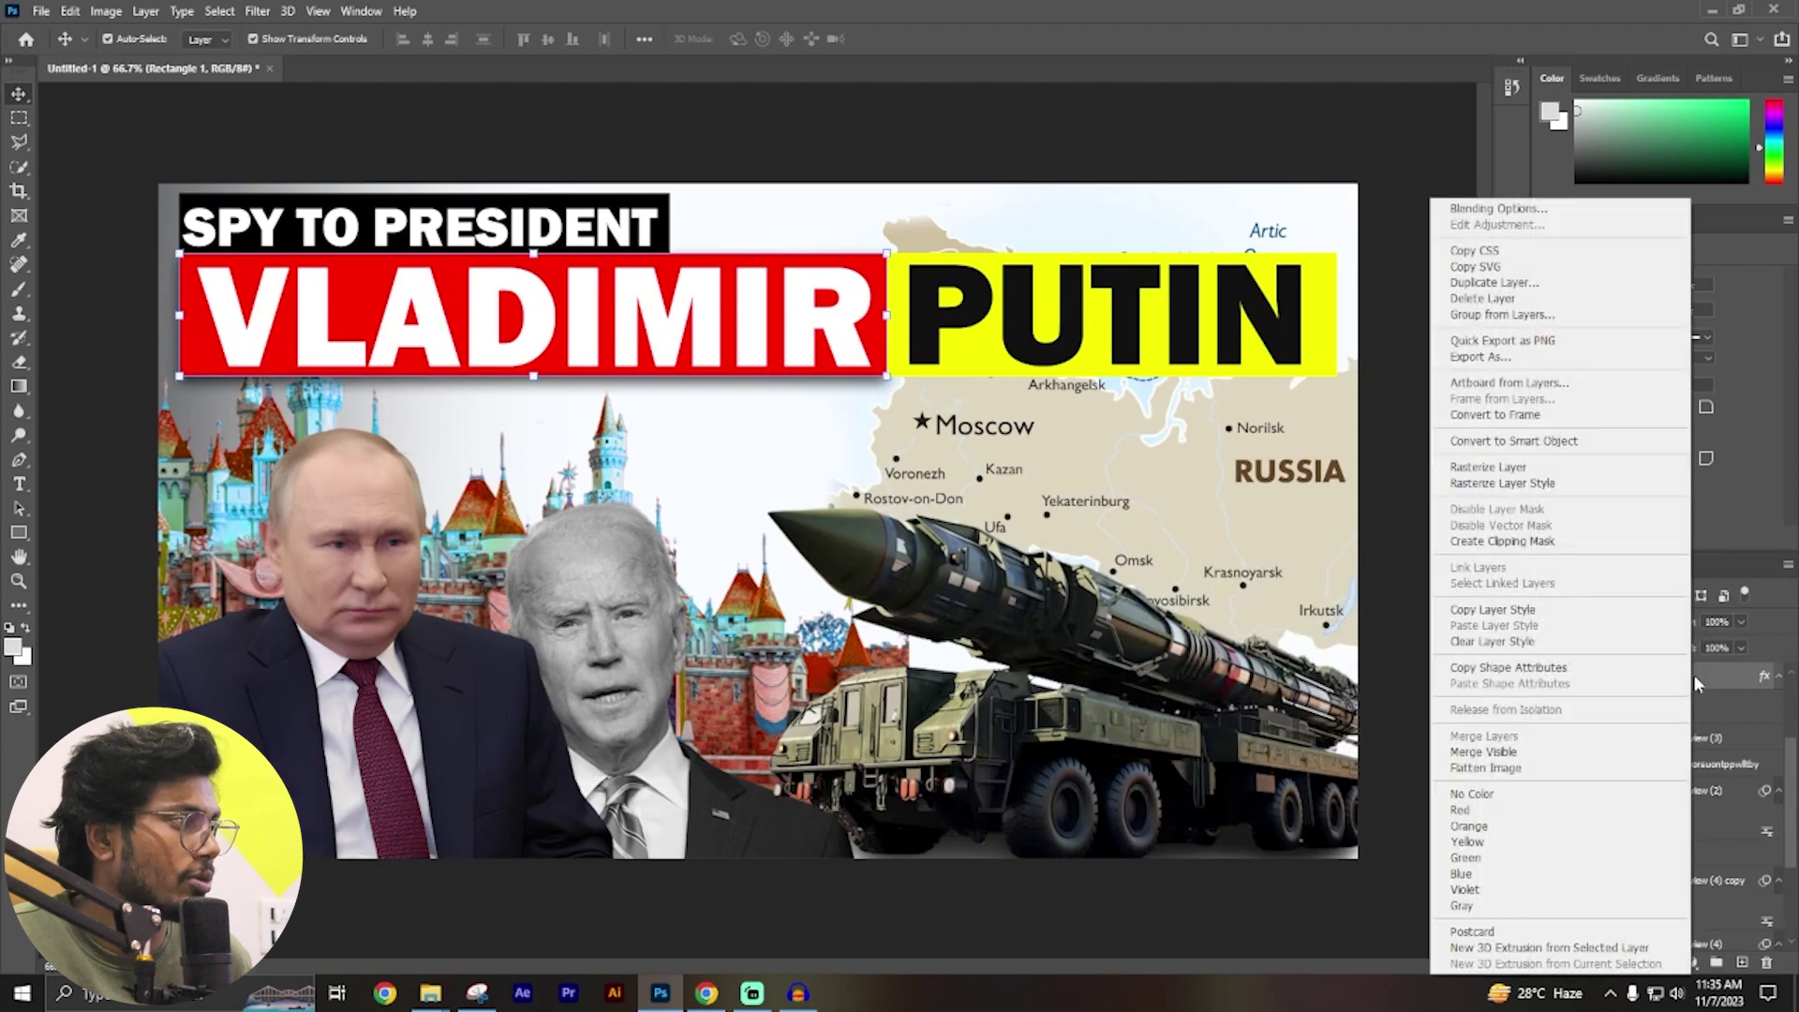
pyautogui.click(1502, 610)
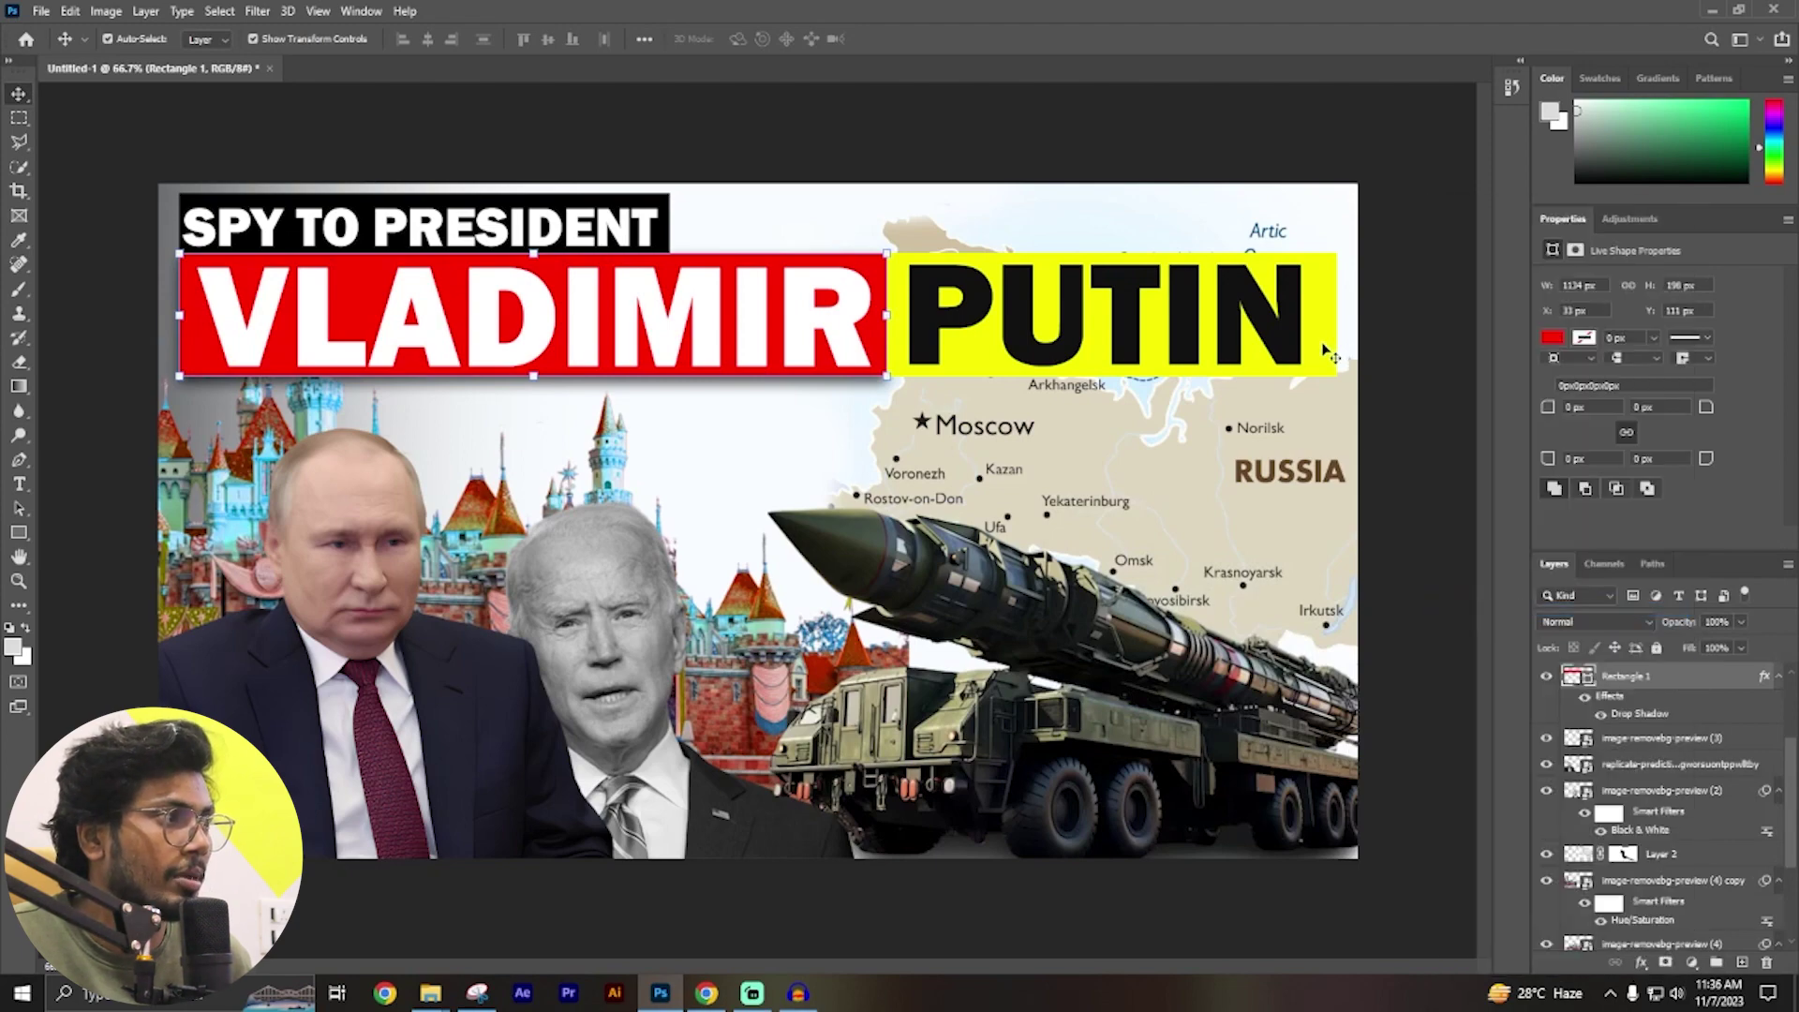
pyautogui.click(1330, 356)
pyautogui.rightClick(1676, 683)
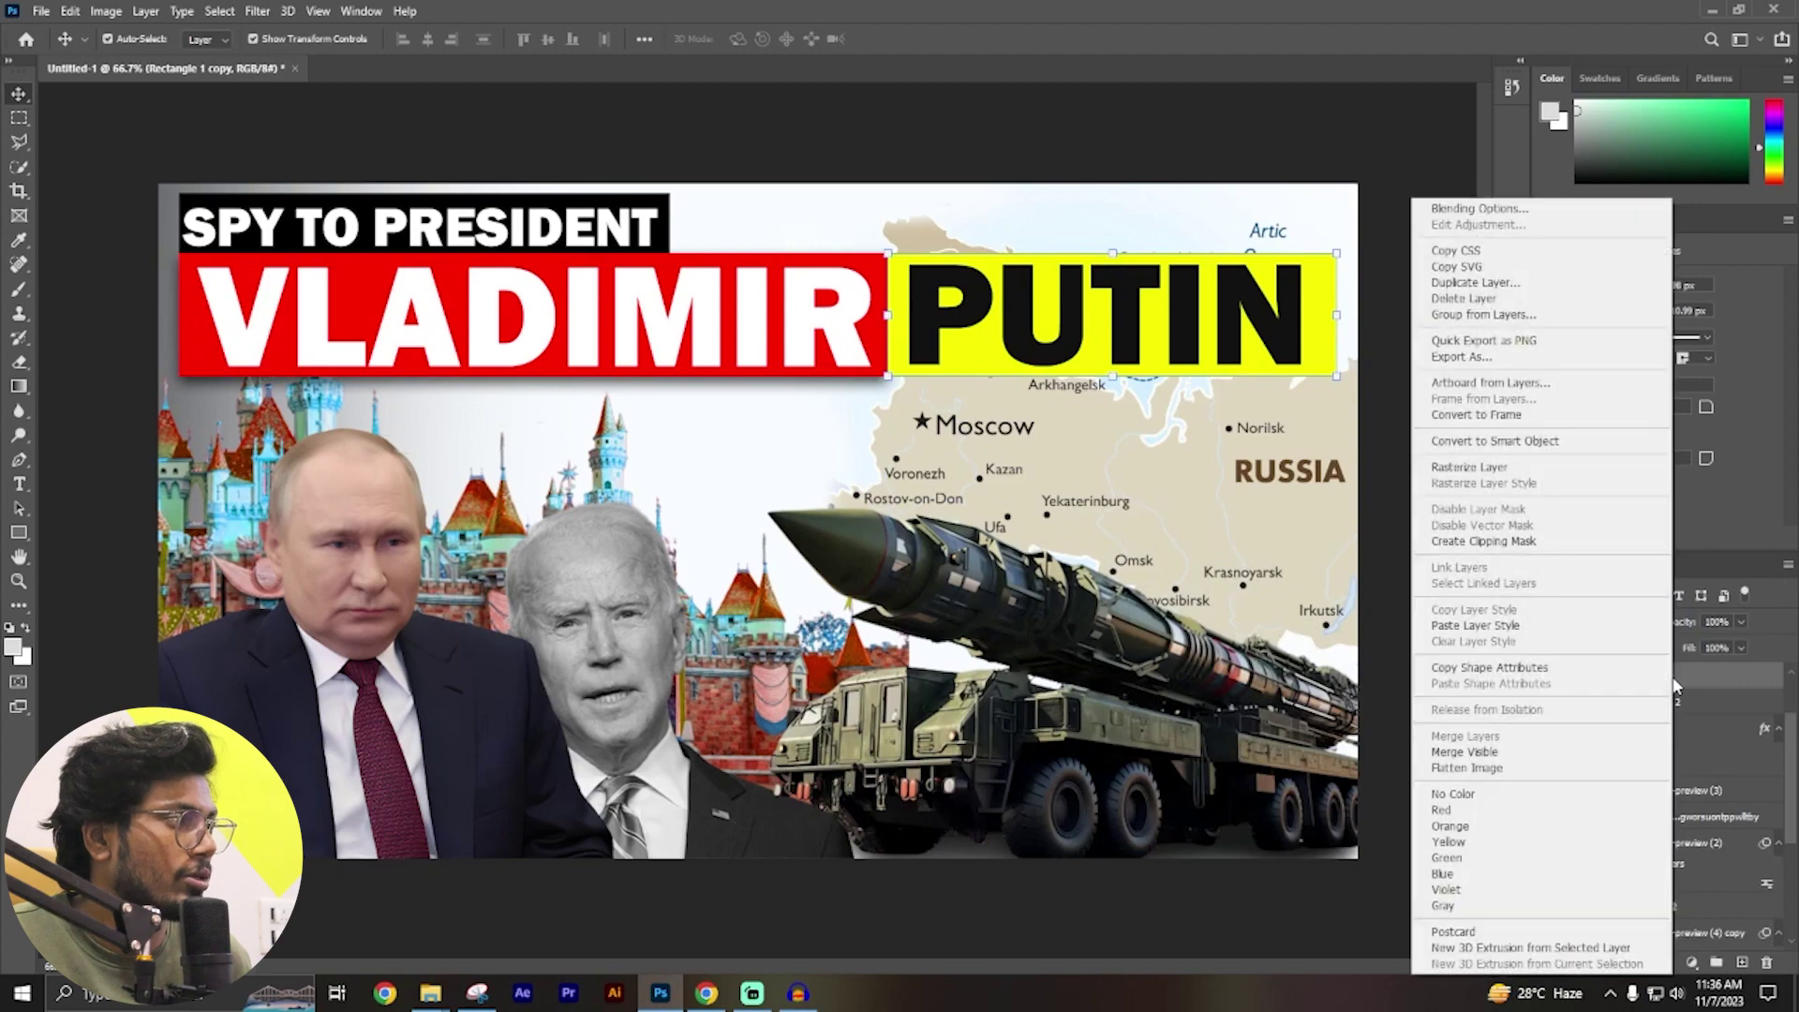
pyautogui.click(1473, 626)
pyautogui.click(1422, 479)
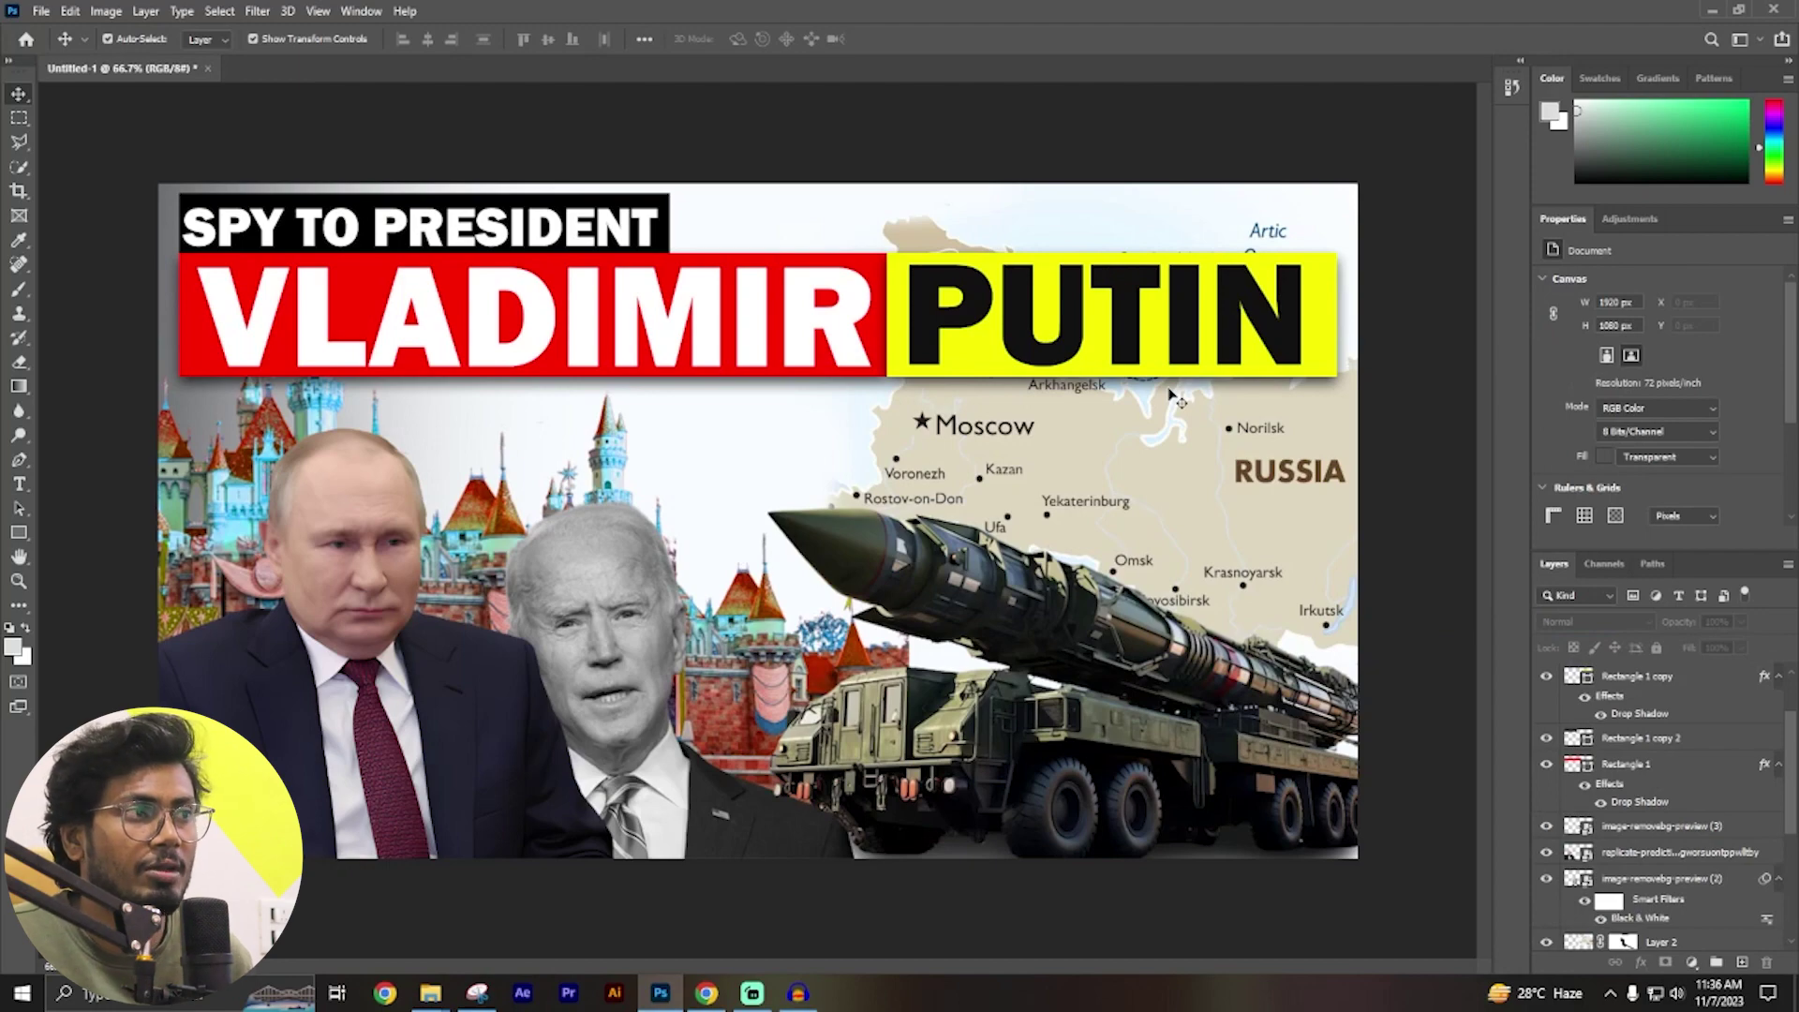
pyautogui.click(707, 993)
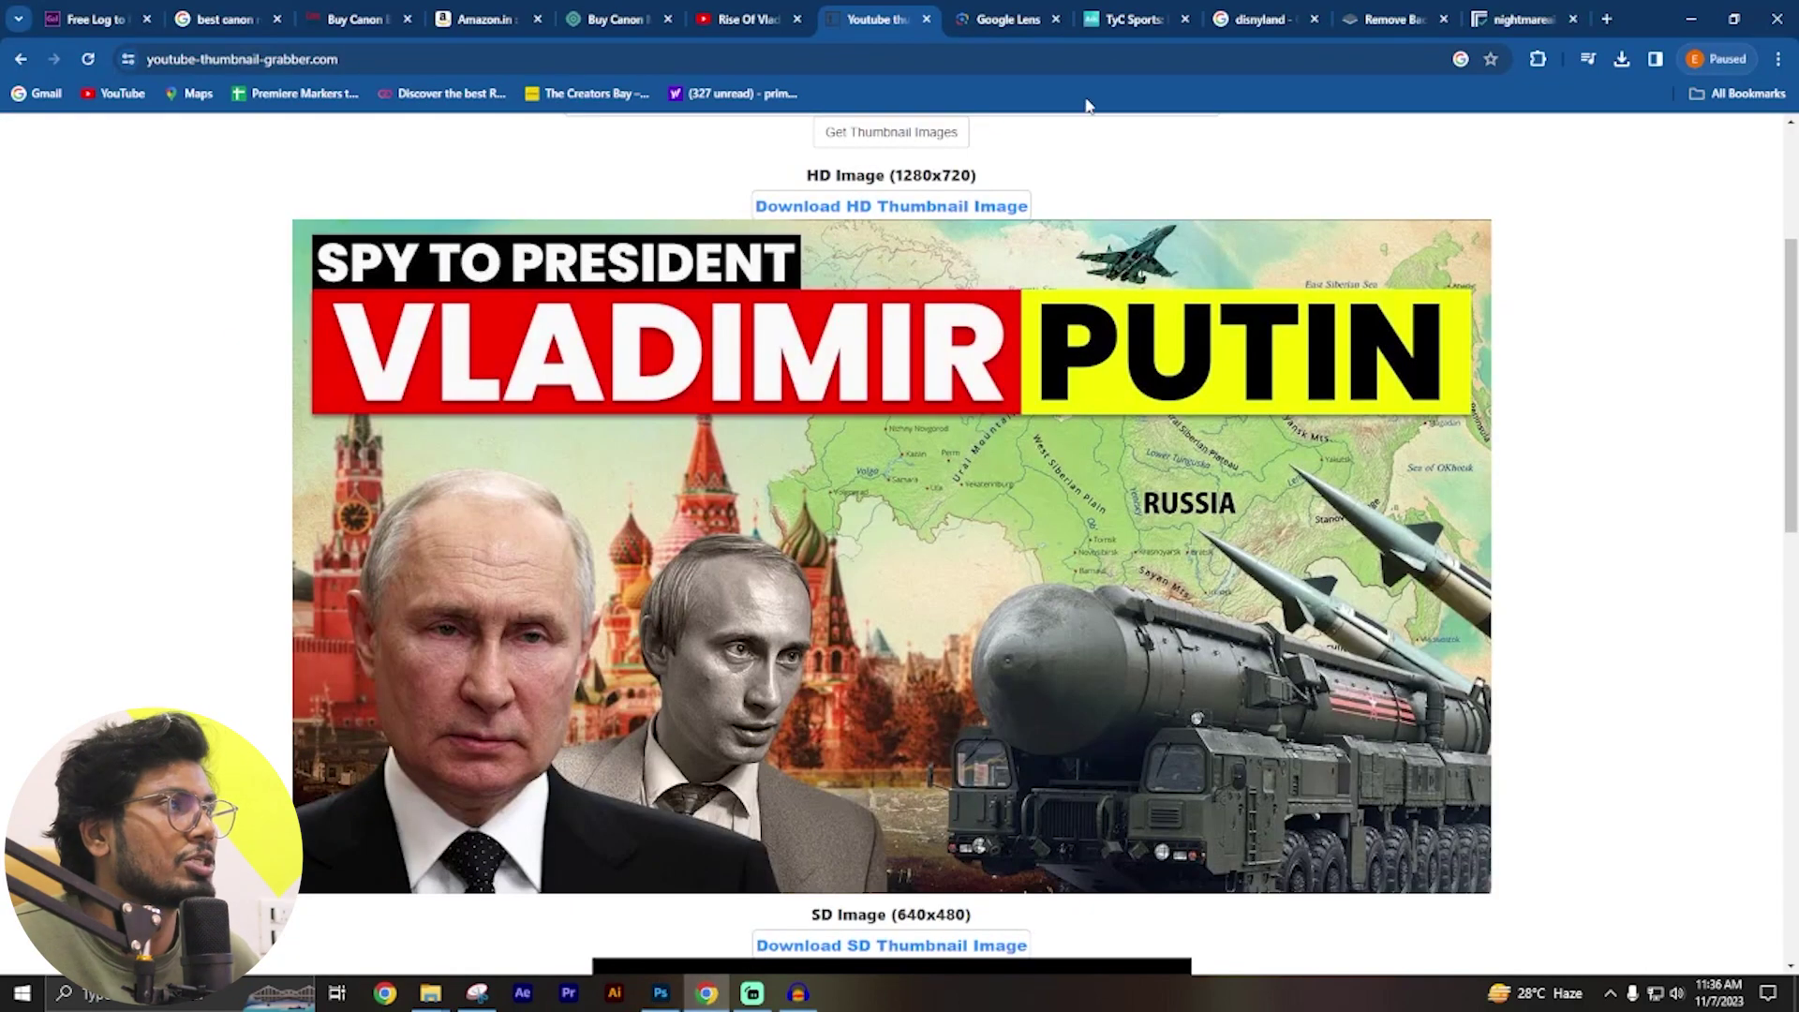
# Search Google Images for 'old map texture' and copy the parchment navigation-map image.
pyautogui.click(1261, 19)
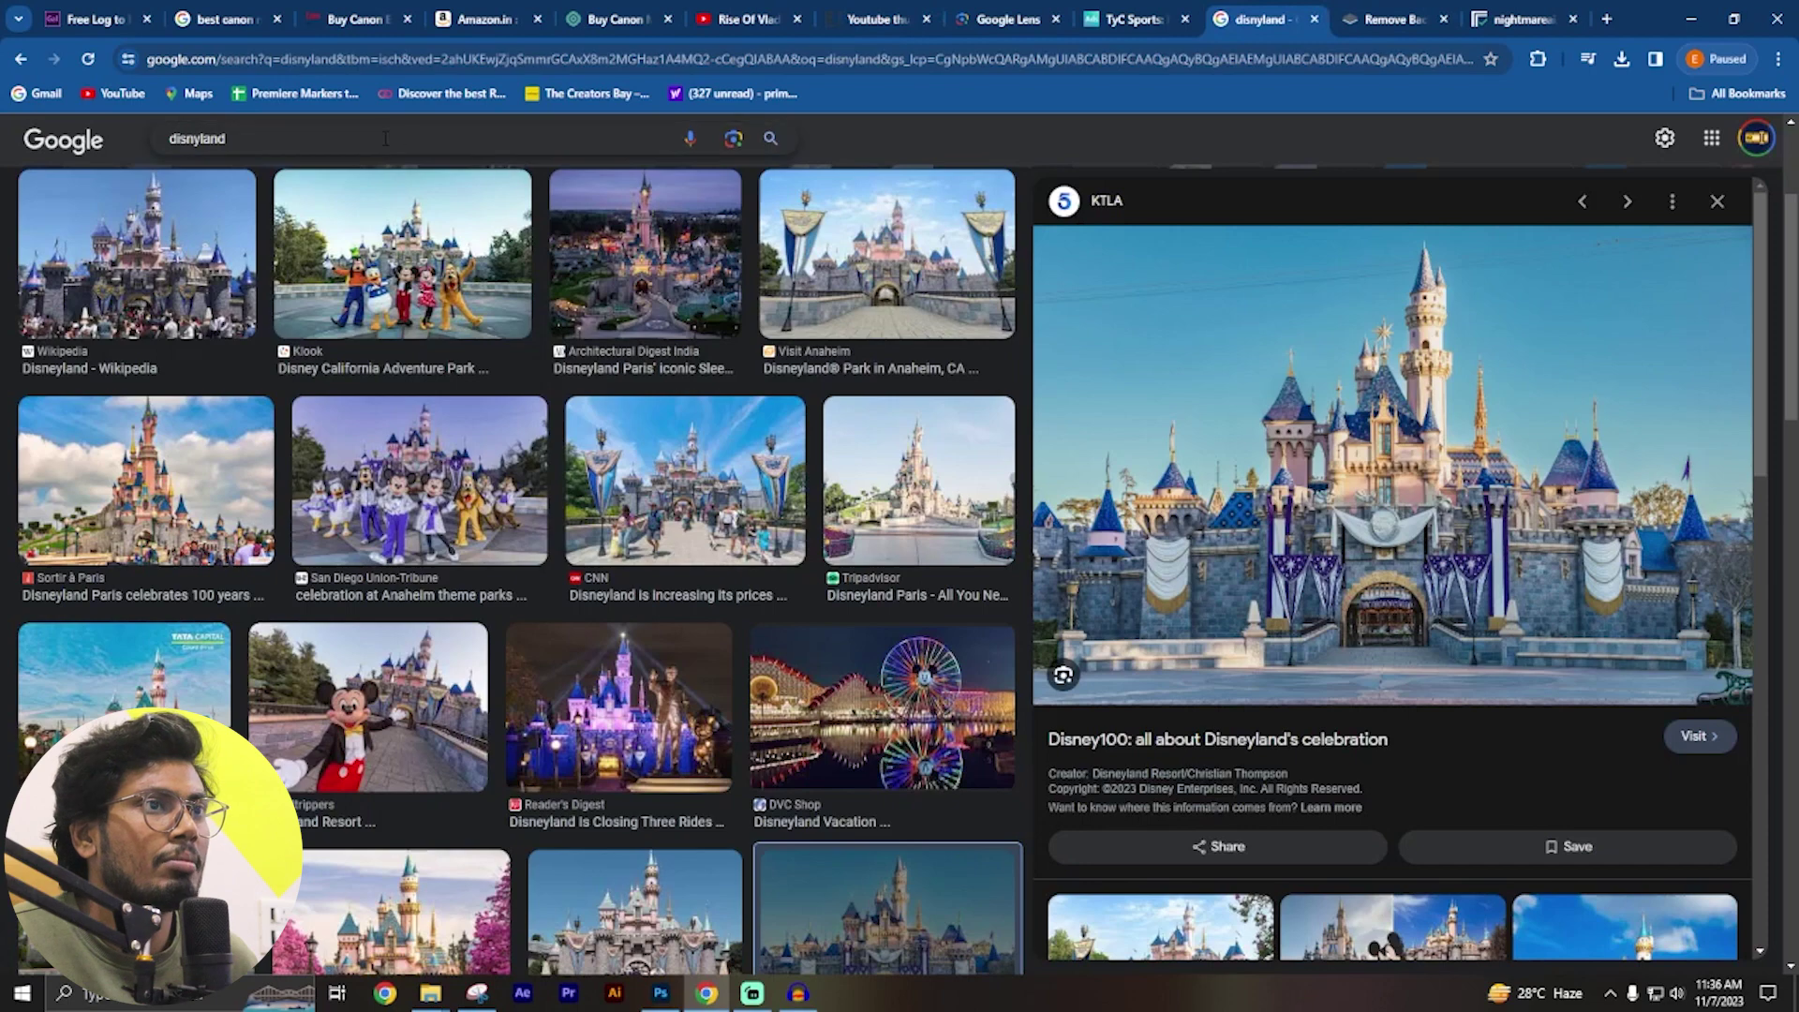
pyautogui.write('old map te')
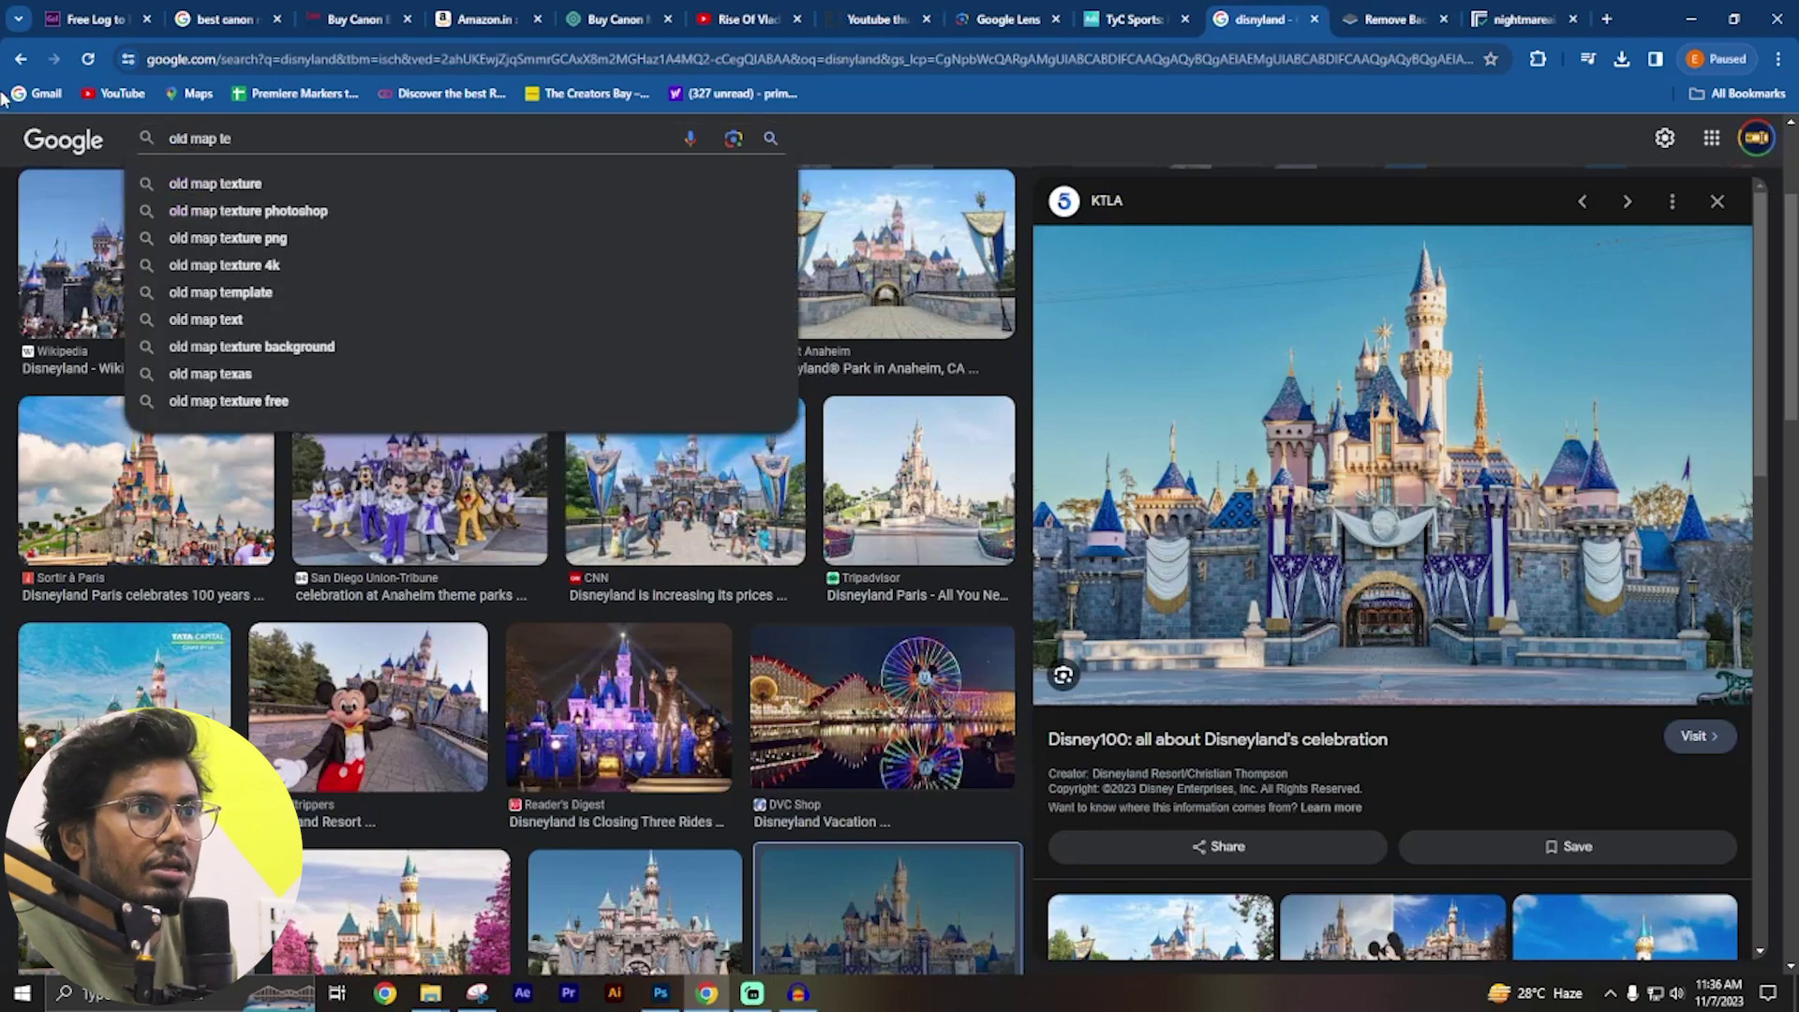
pyautogui.press('Down')
pyautogui.press('Return')
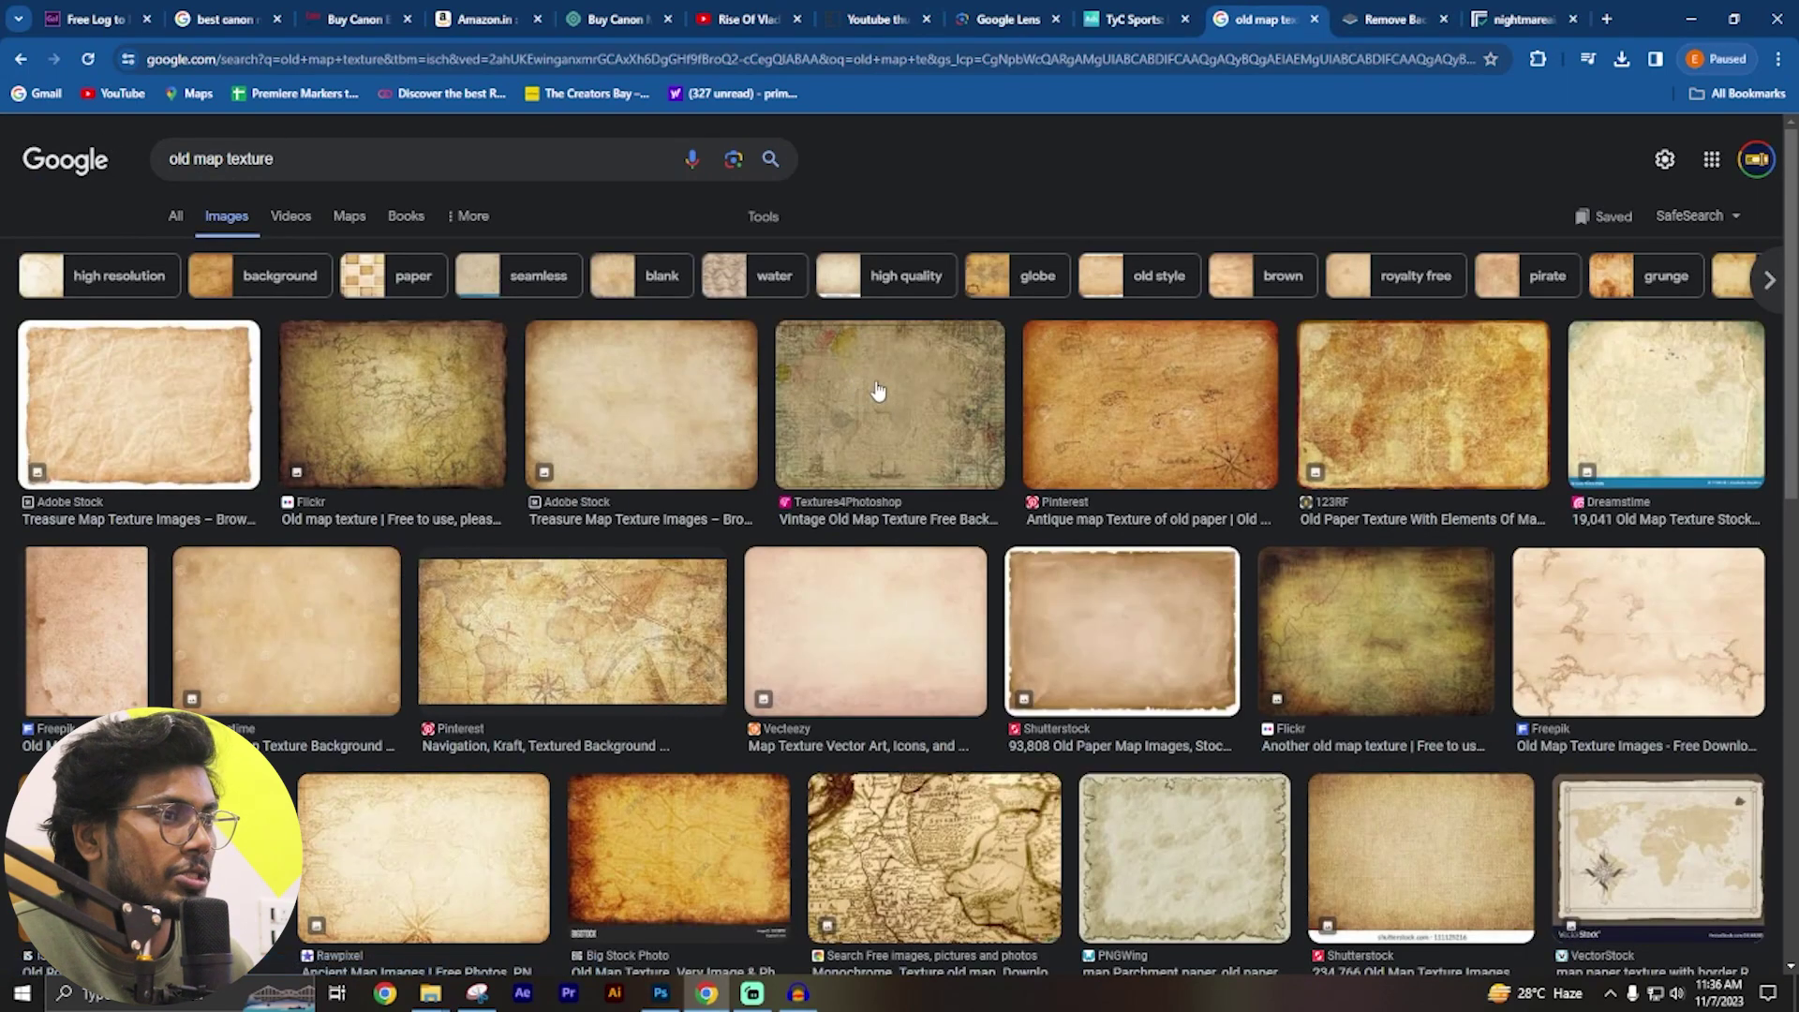
pyautogui.click(653, 606)
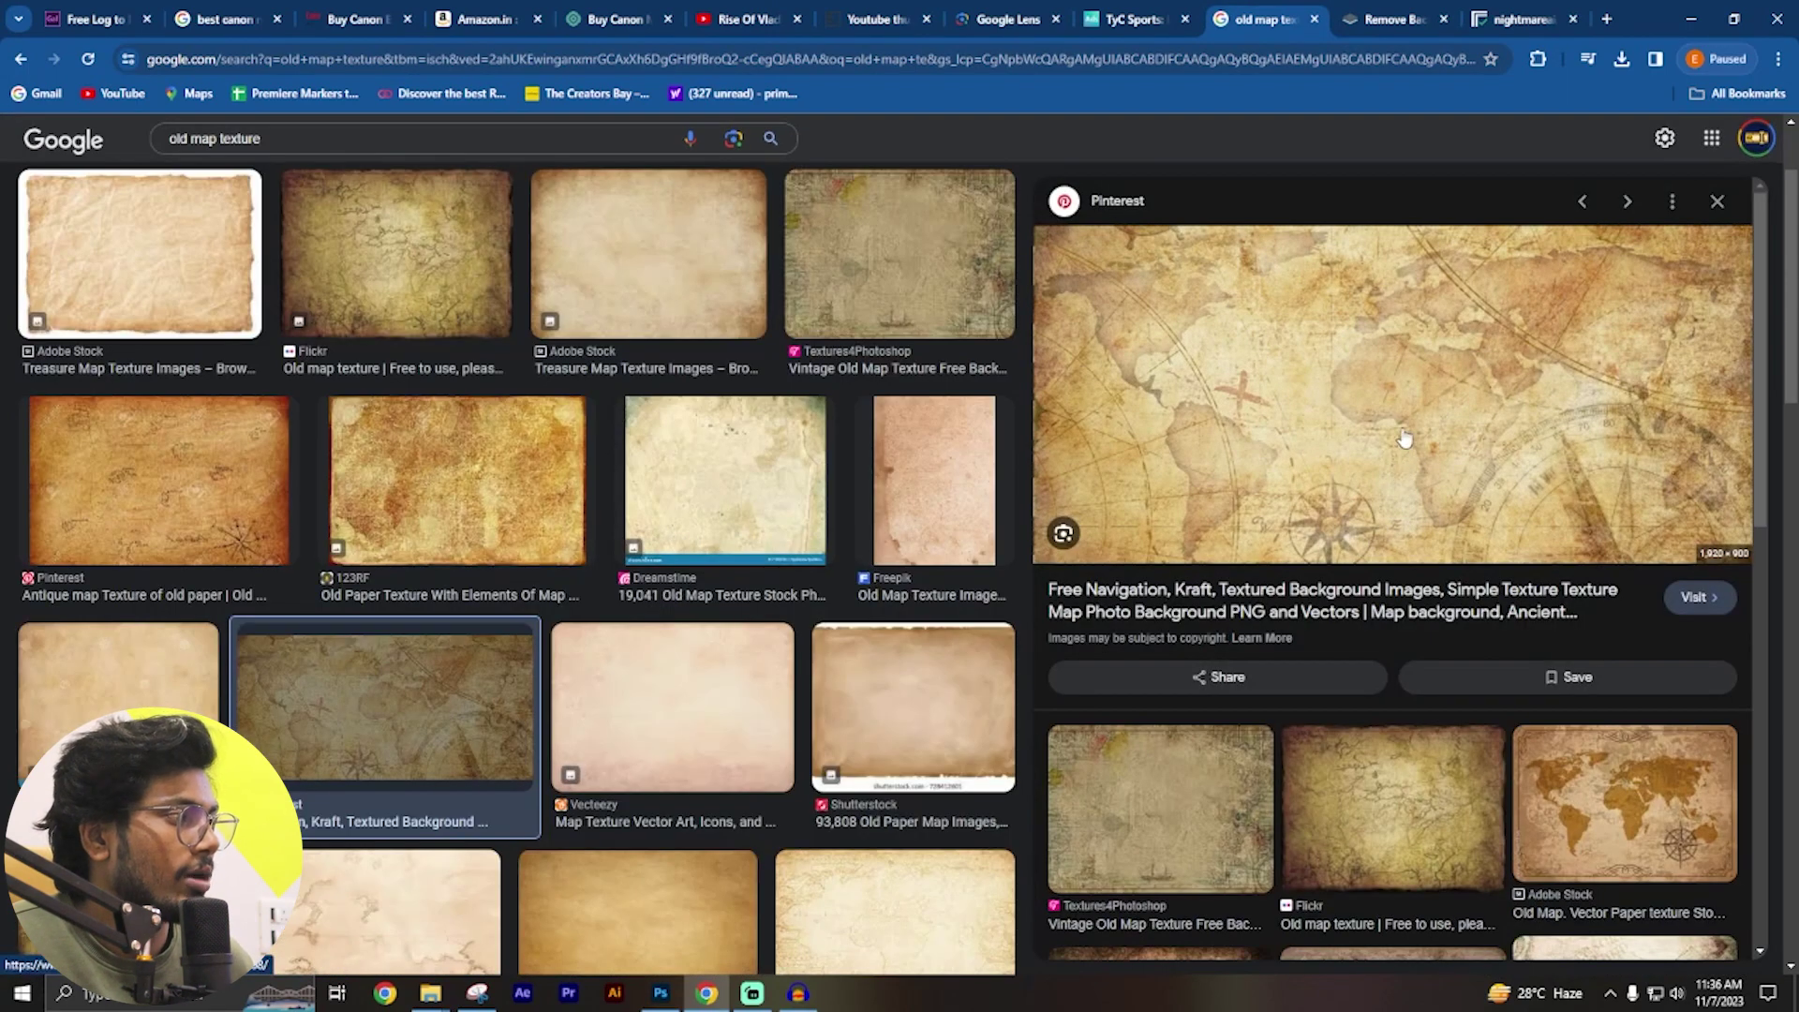
pyautogui.rightClick(1372, 370)
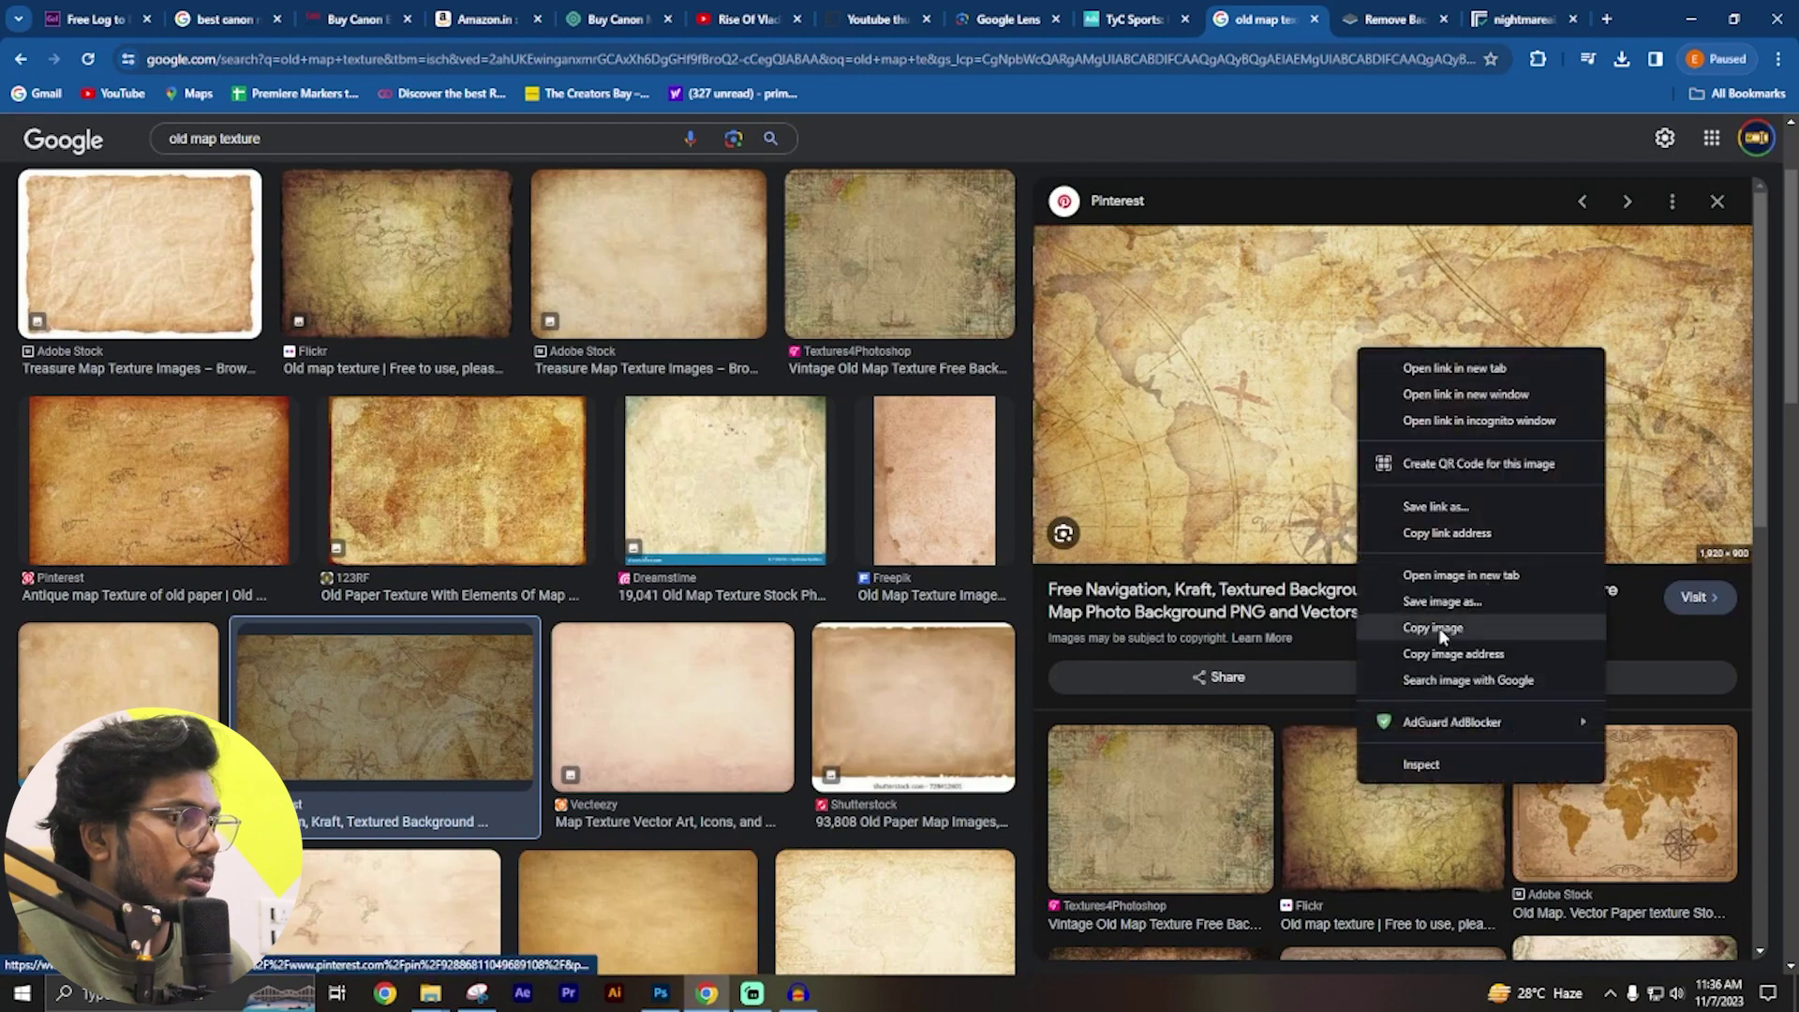
pyautogui.click(1461, 622)
pyautogui.click(660, 993)
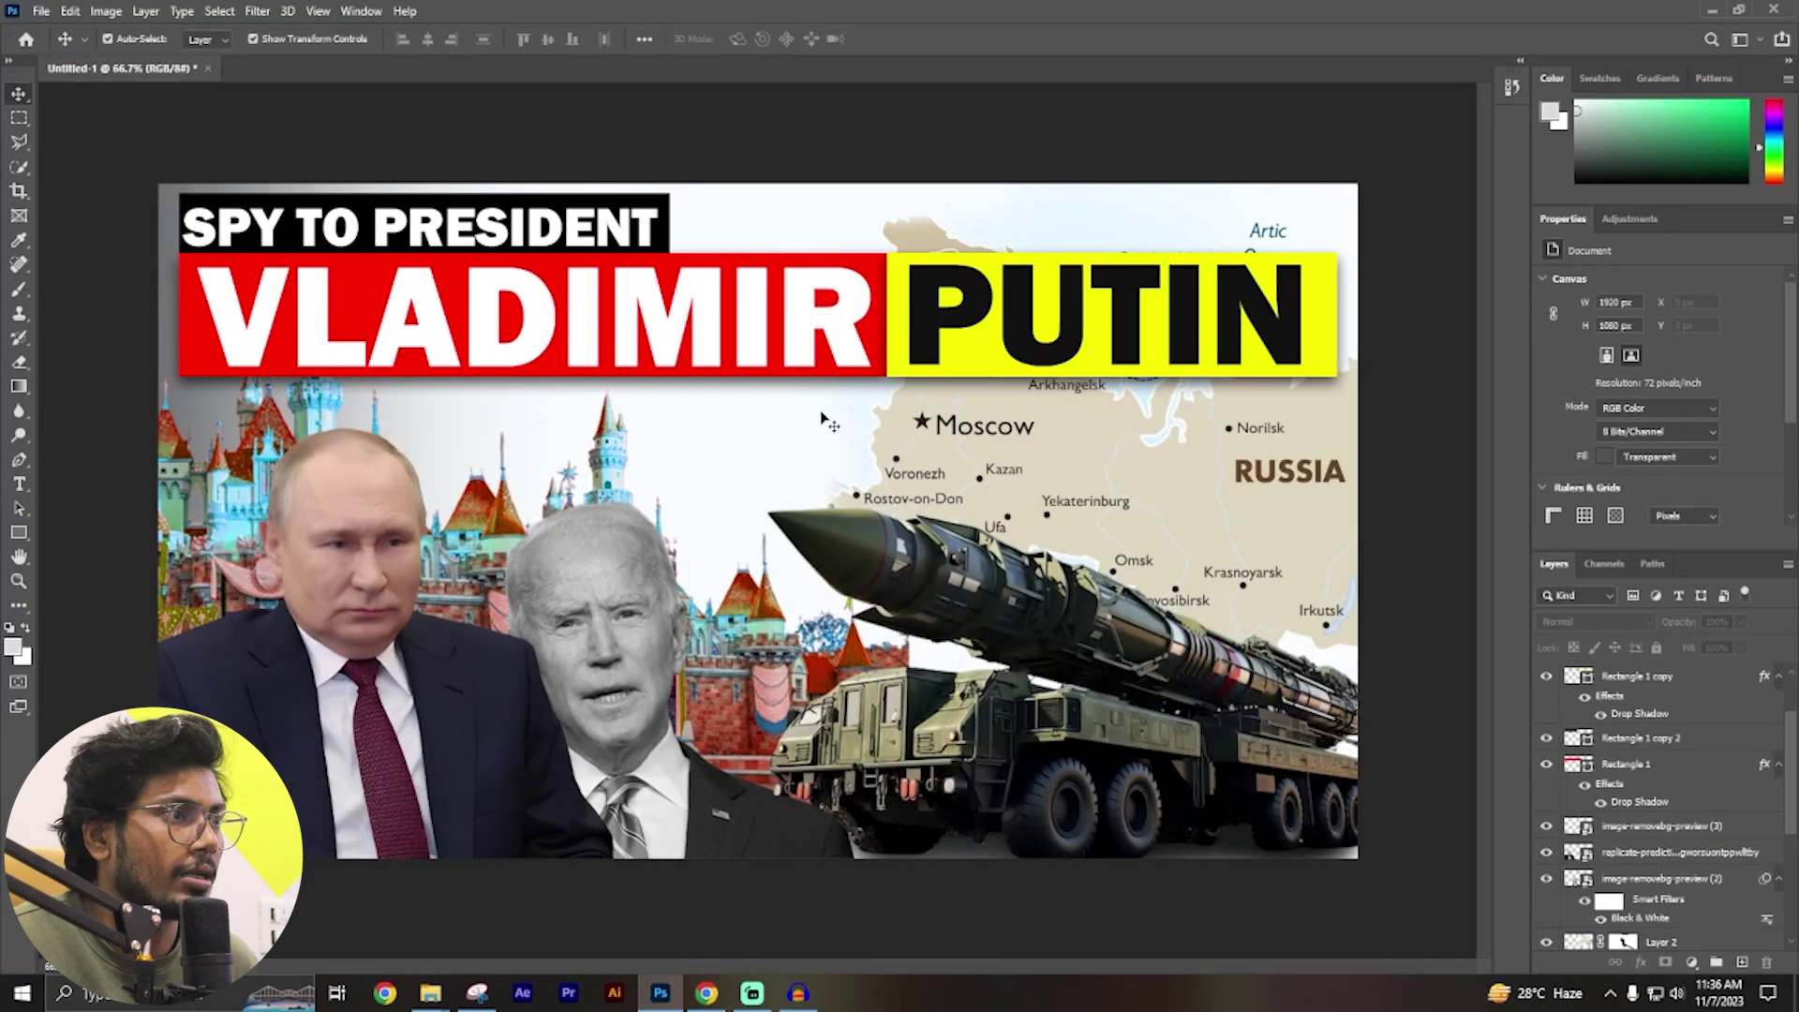
# Paste the old map texture at the canvas top, above the Russia map, in Darken blend mode.
pyautogui.hotkey('ctrl', 'v')
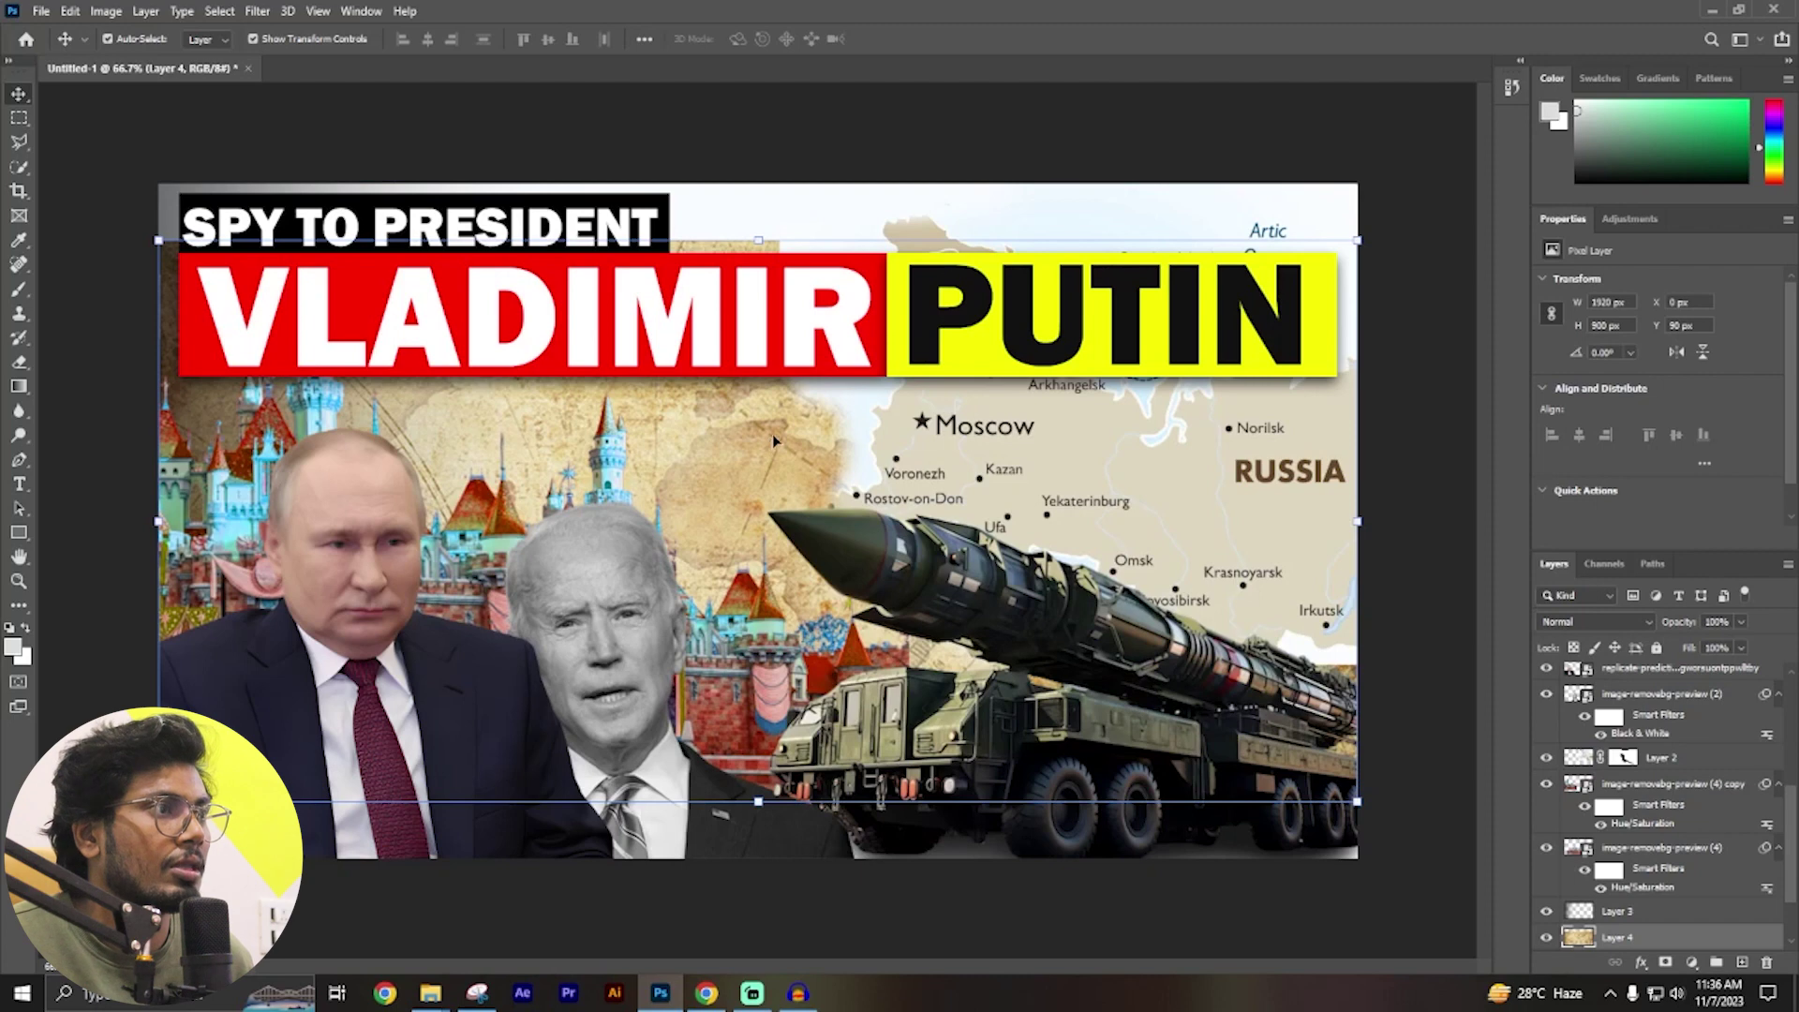
pyautogui.moveTo(720, 456); pyautogui.dragTo(720, 400)
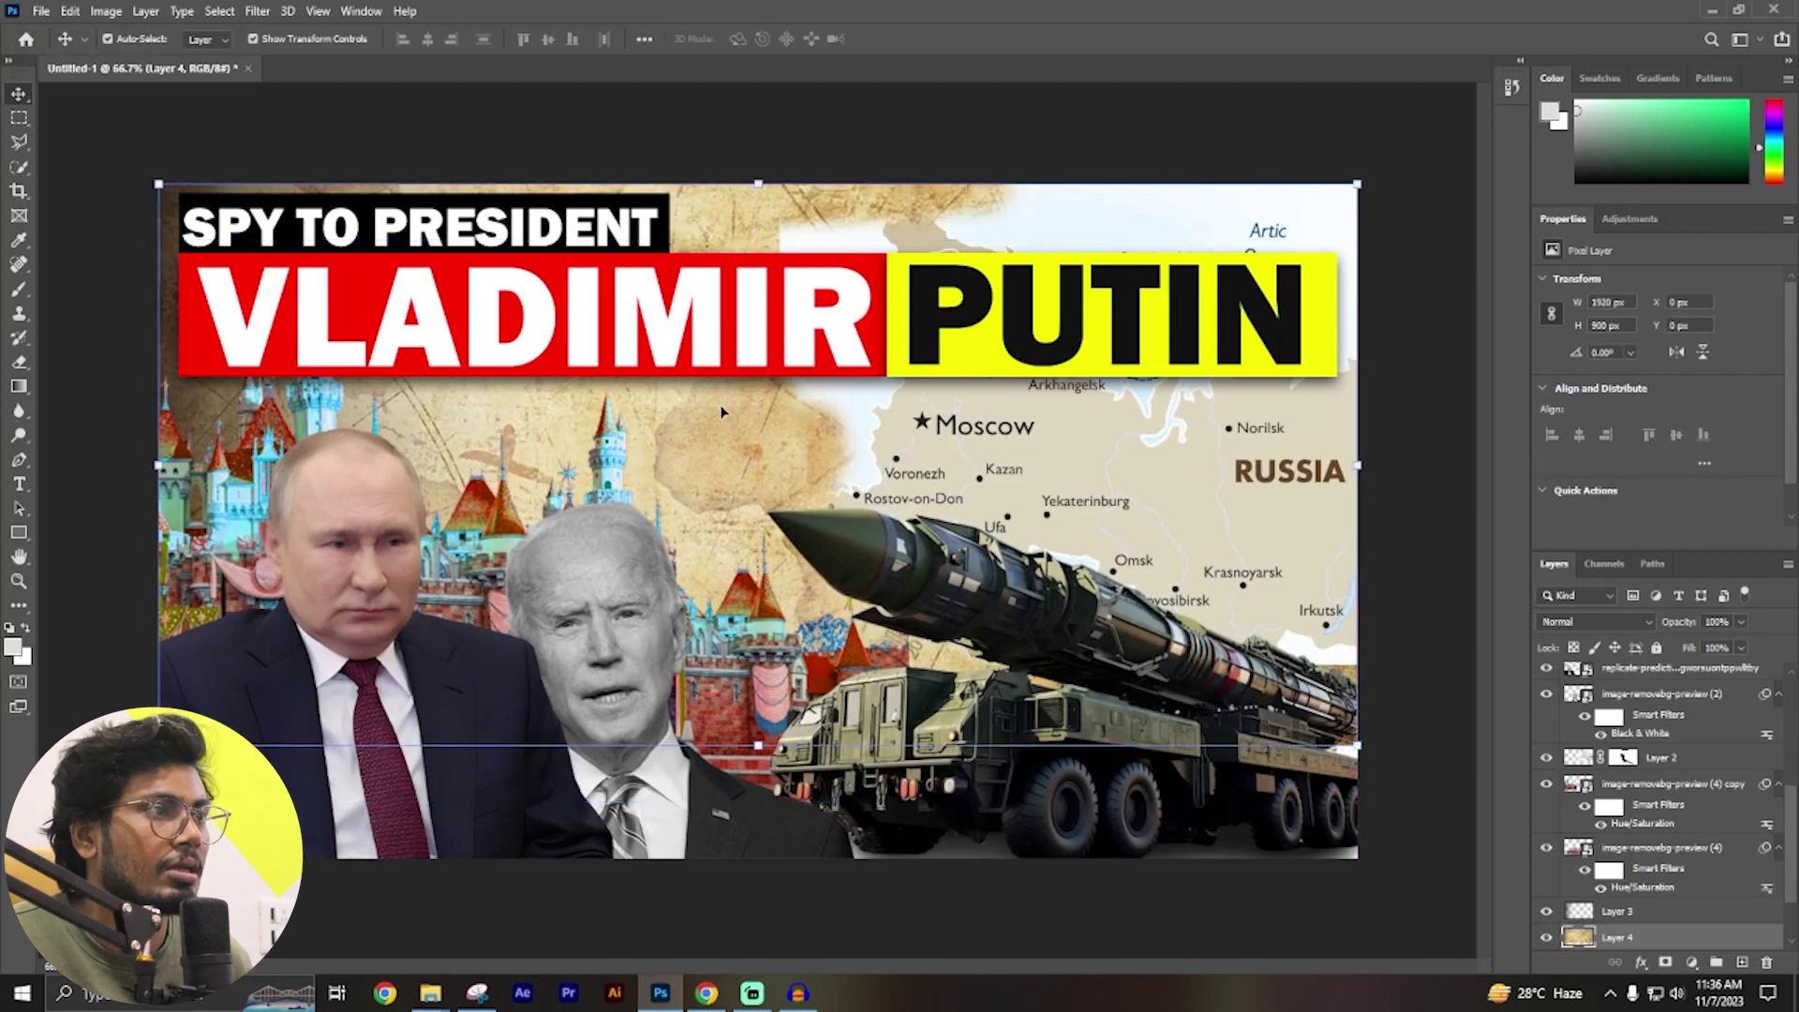
pyautogui.hotkey('ctrl', ']')
pyautogui.hotkey('ctrl', ']')
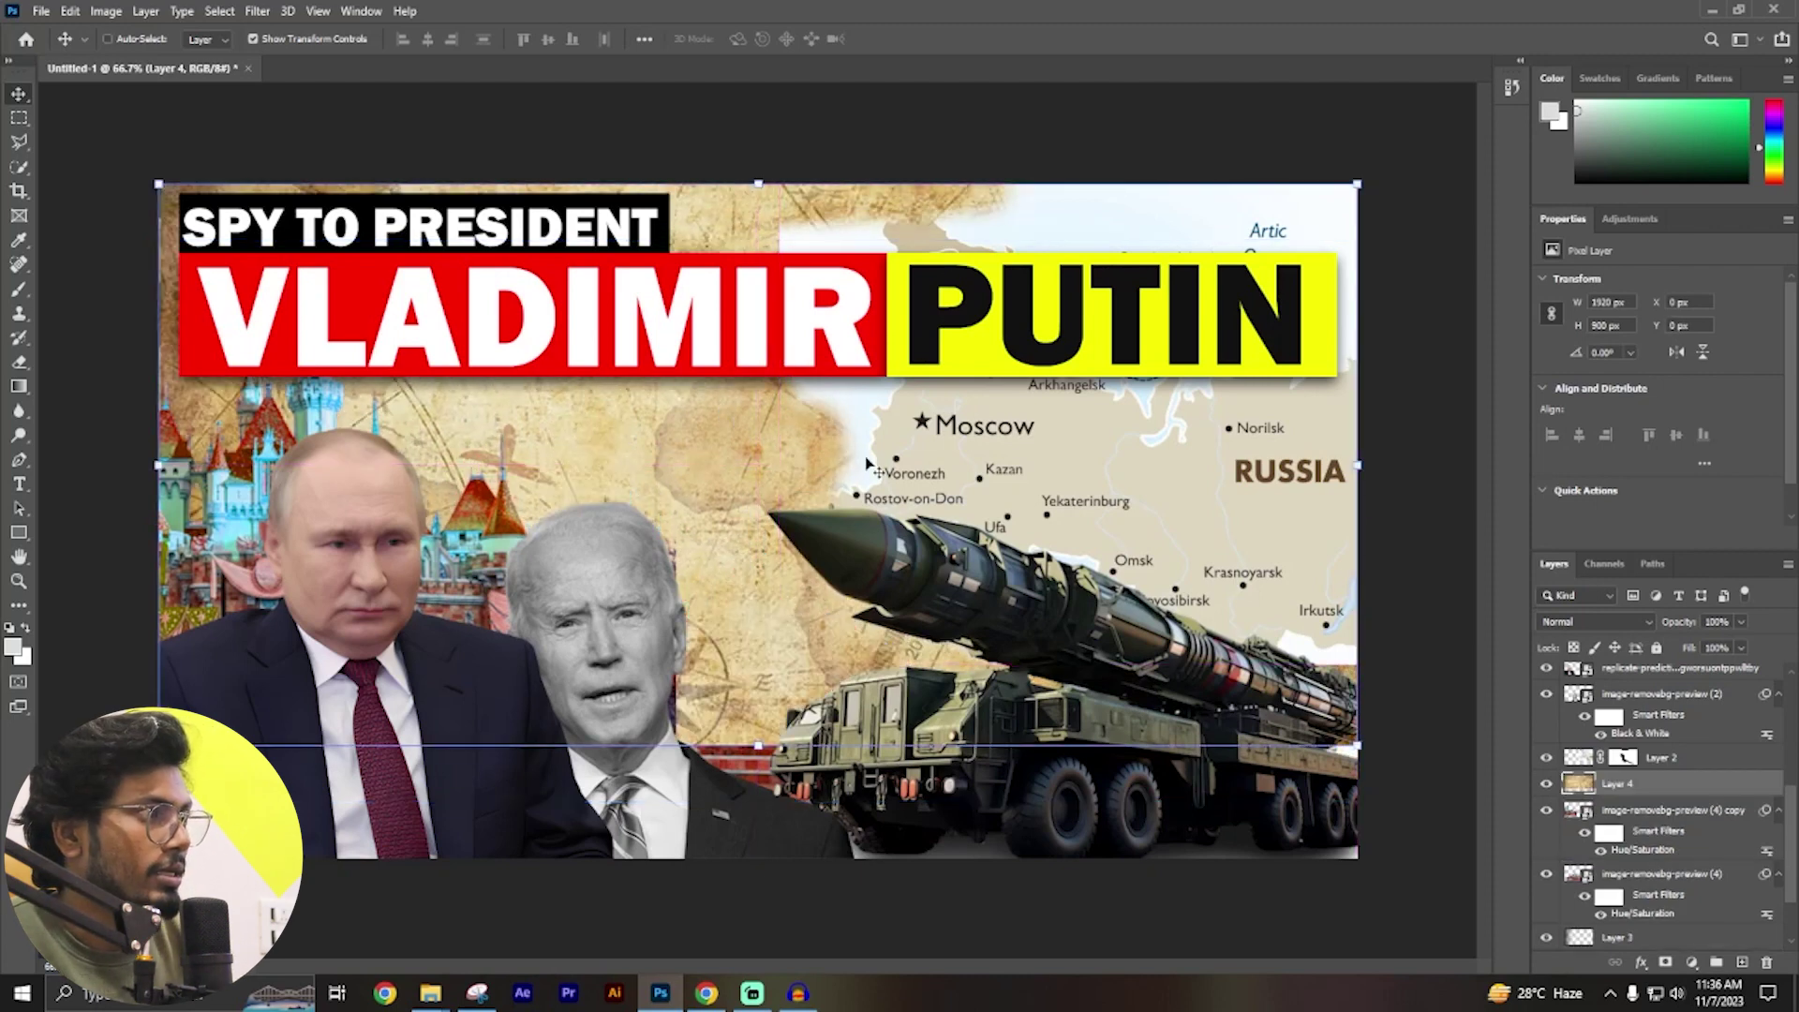
pyautogui.hotkey('ctrl', ']')
pyautogui.hotkey('ctrl', ']')
pyautogui.hotkey('ctrl', ']')
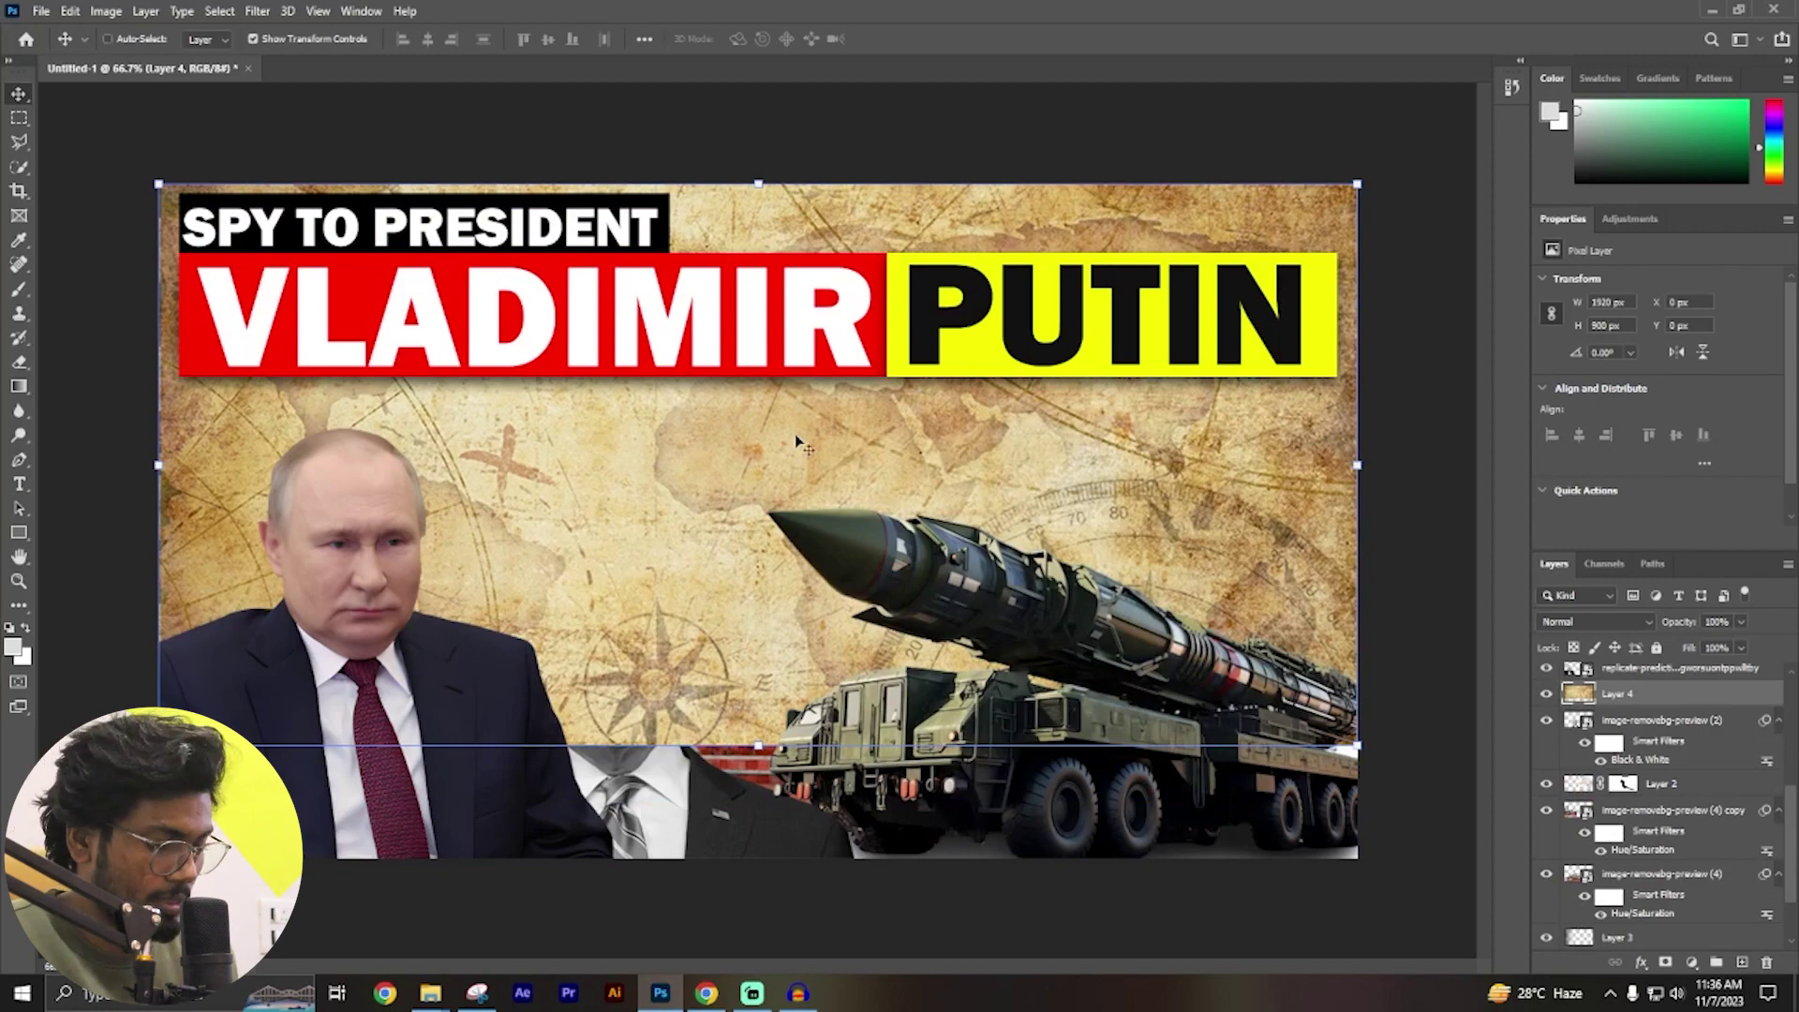
pyautogui.hotkey('ctrl', '[')
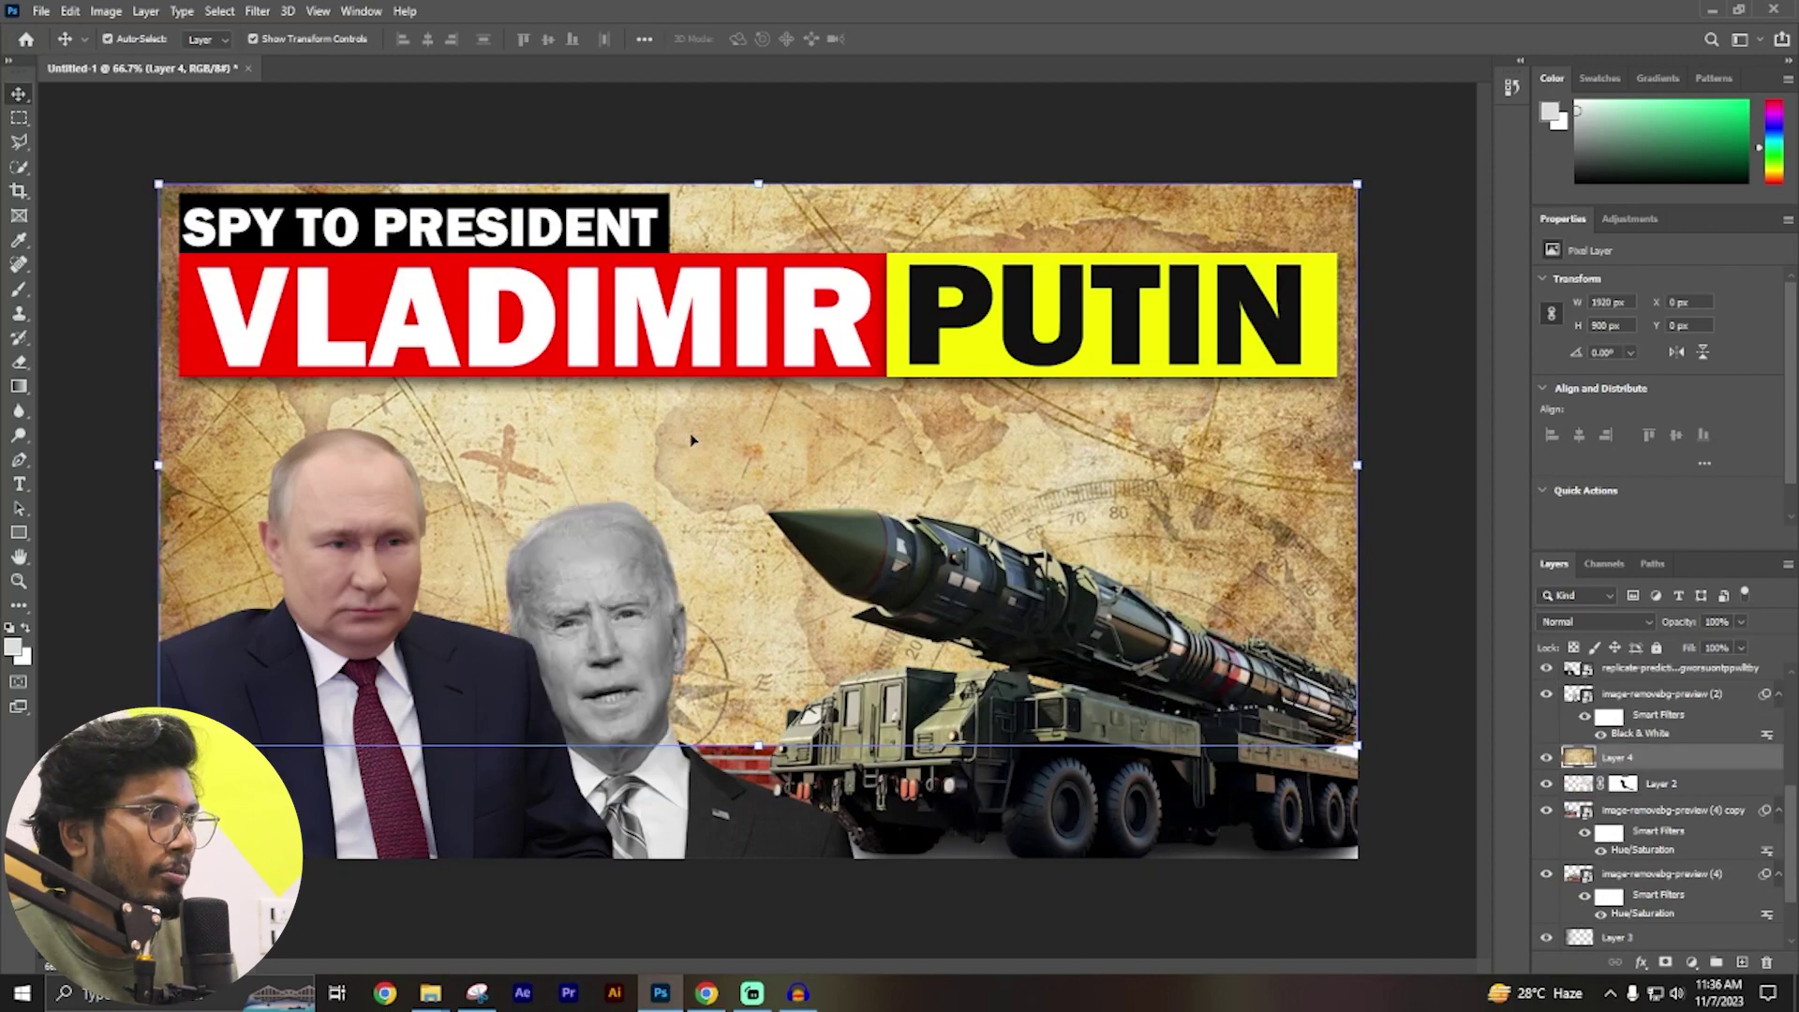
pyautogui.click(1615, 621)
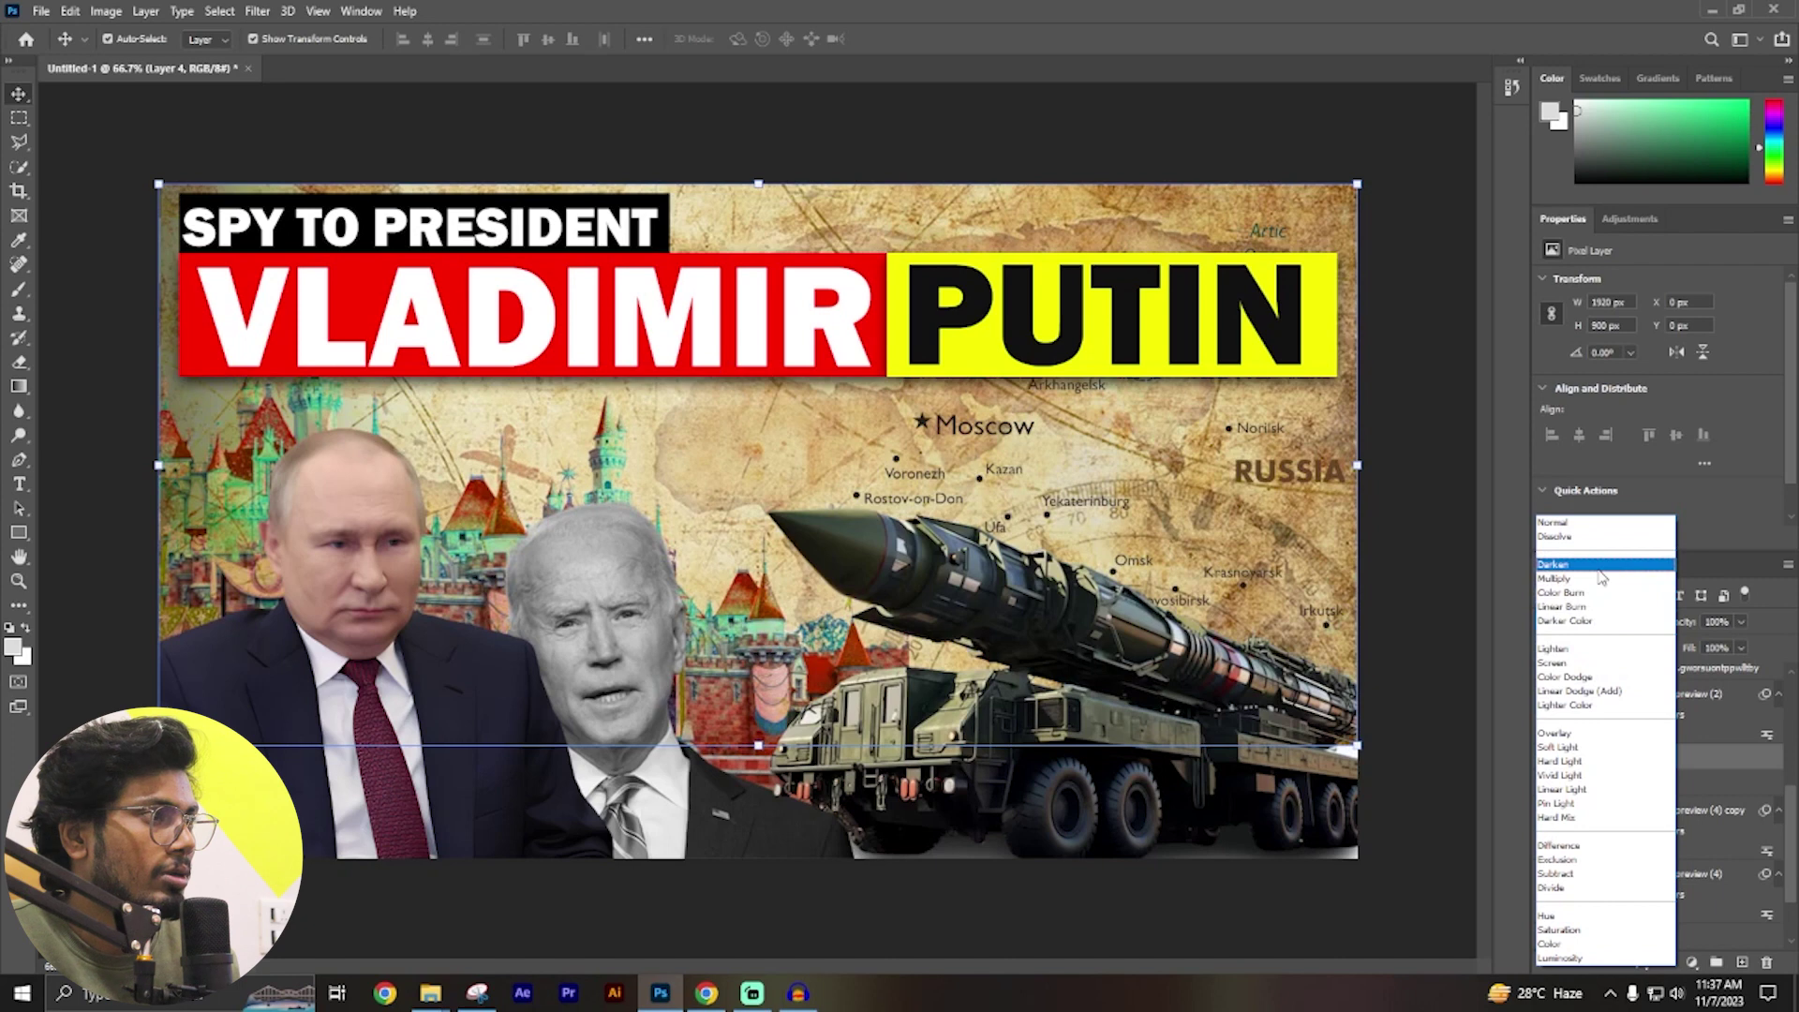
pyautogui.click(1599, 566)
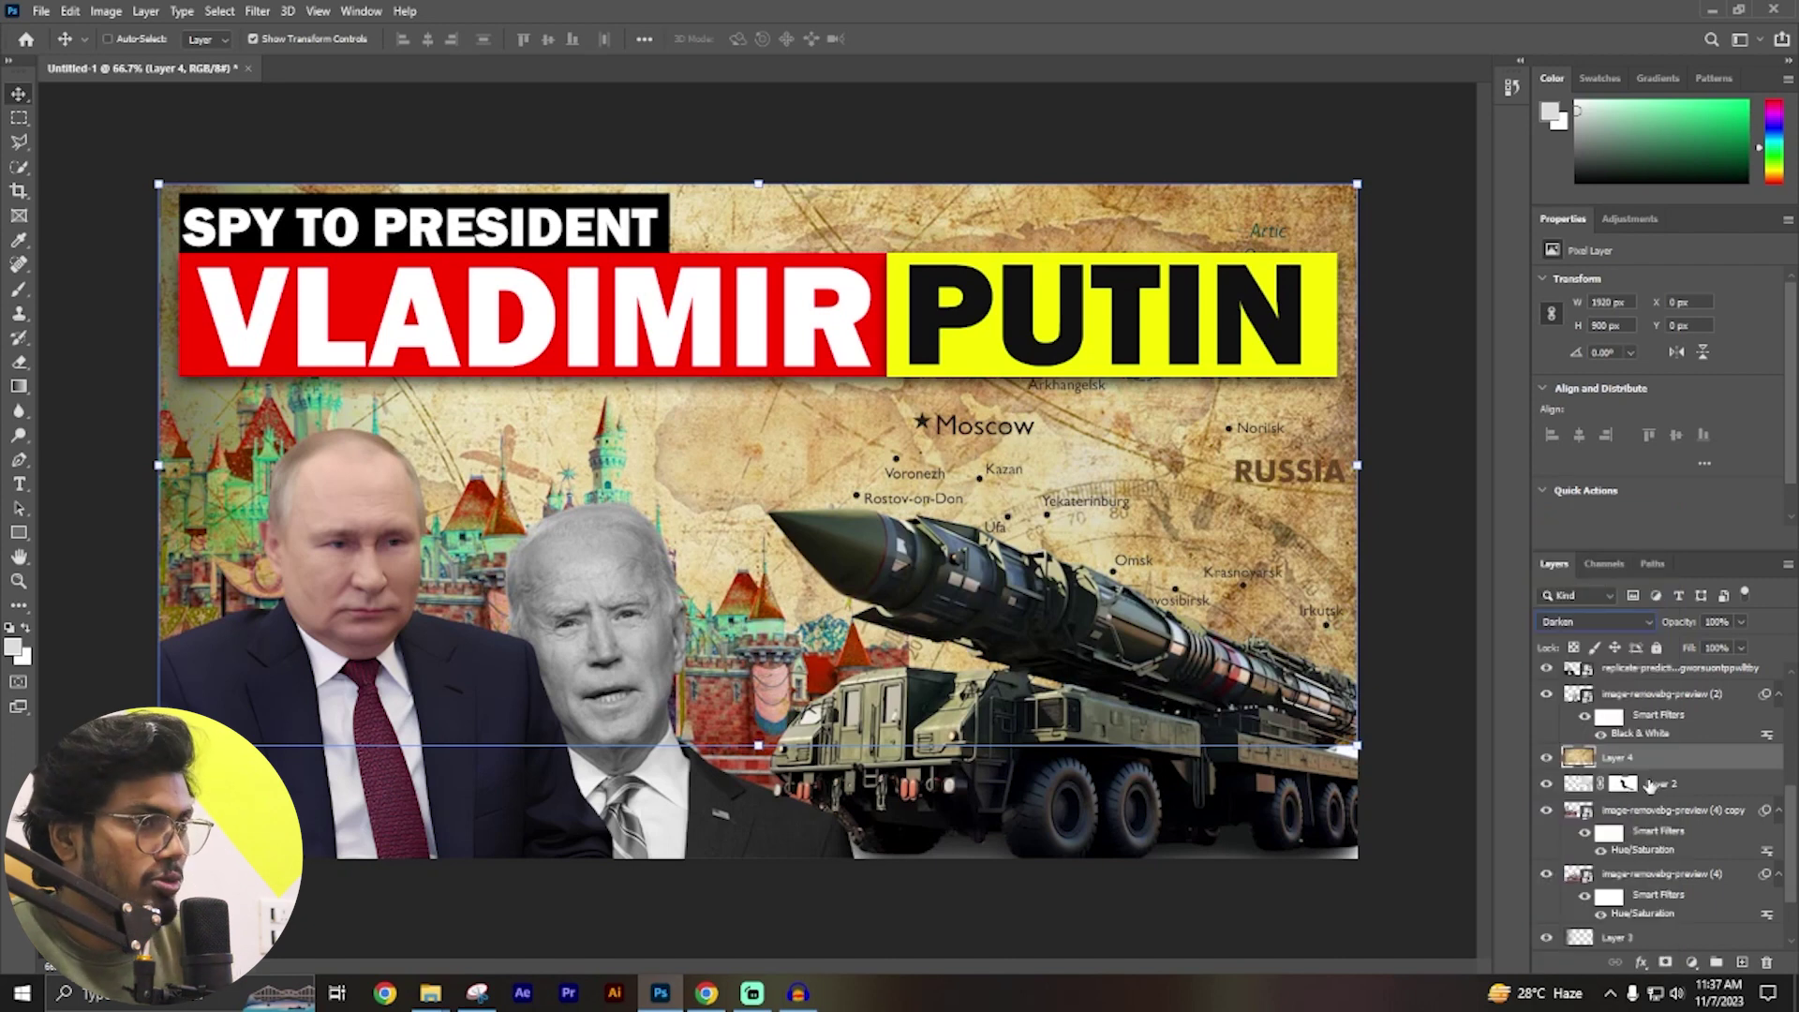
# Reorder the texture and both castle layers so the castles sit behind Biden.
pyautogui.moveTo(1638, 832); pyautogui.dragTo(1649, 785)
pyautogui.hotkey('ctrl', '[')
pyautogui.hotkey('ctrl', '[')
pyautogui.hotkey('ctrl', ']')
pyautogui.hotkey('ctrl', ']')
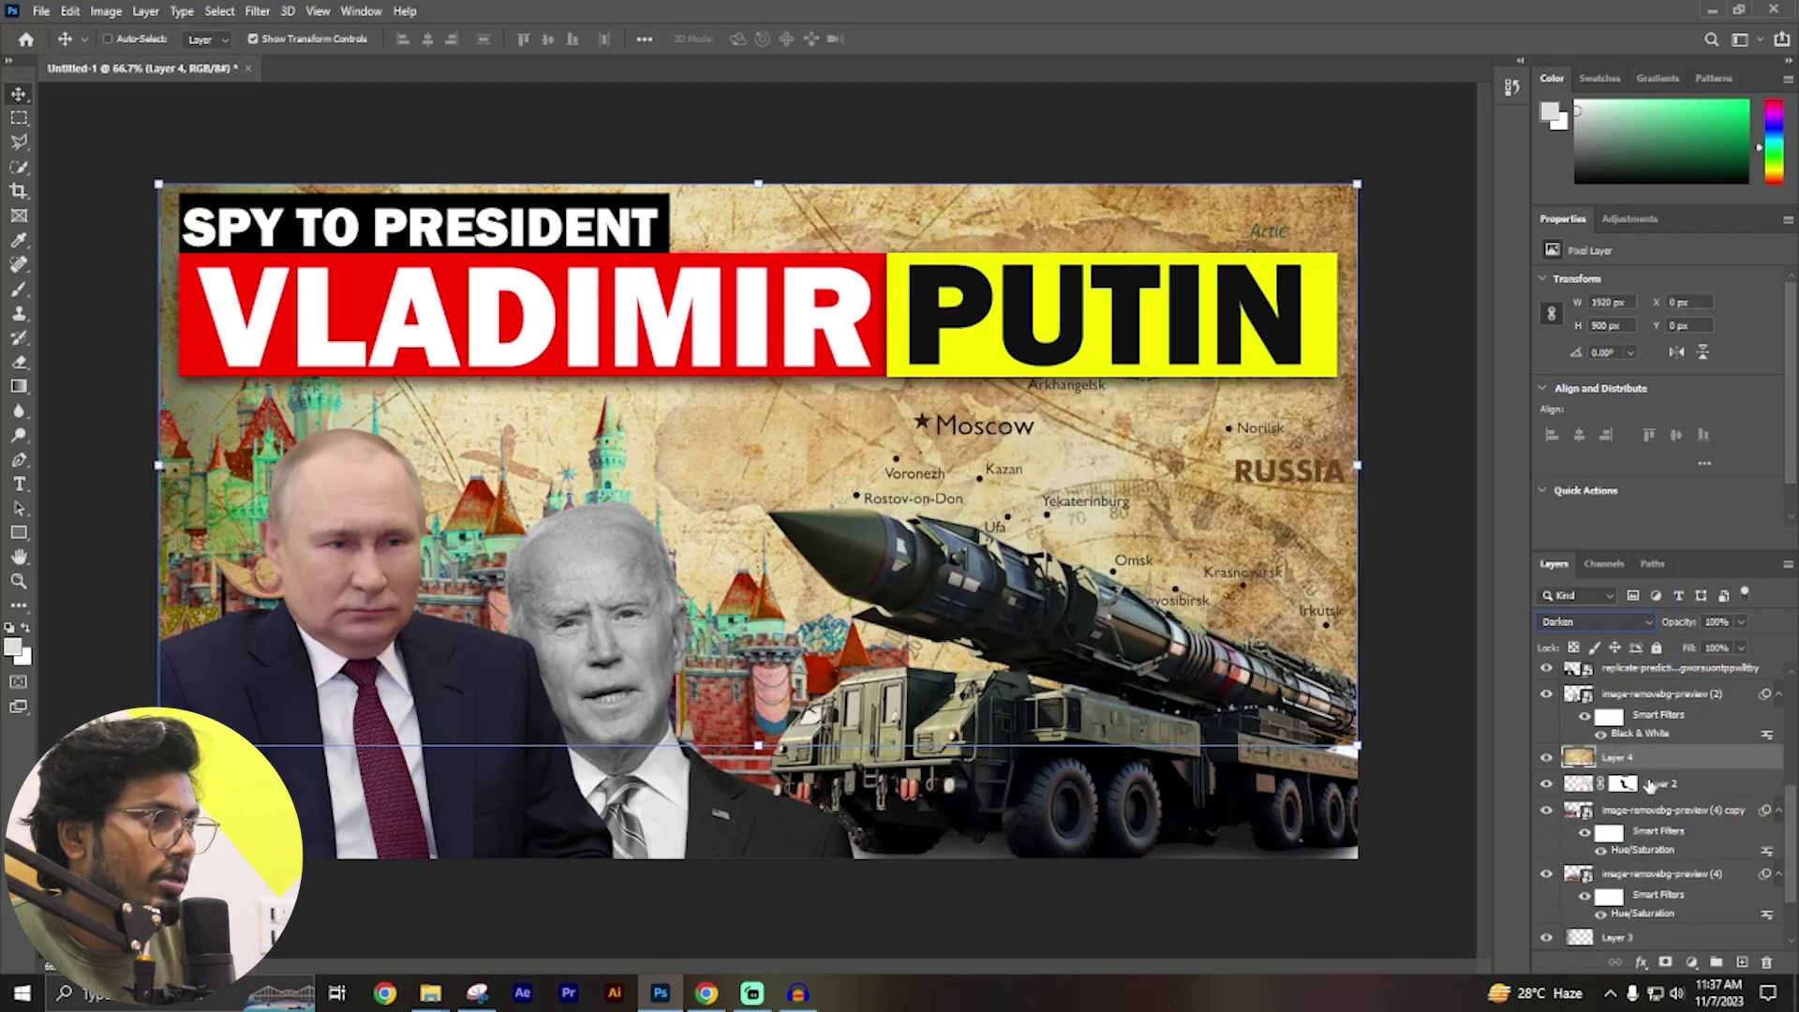
pyautogui.hotkey('ctrl', ']')
pyautogui.click(1649, 811)
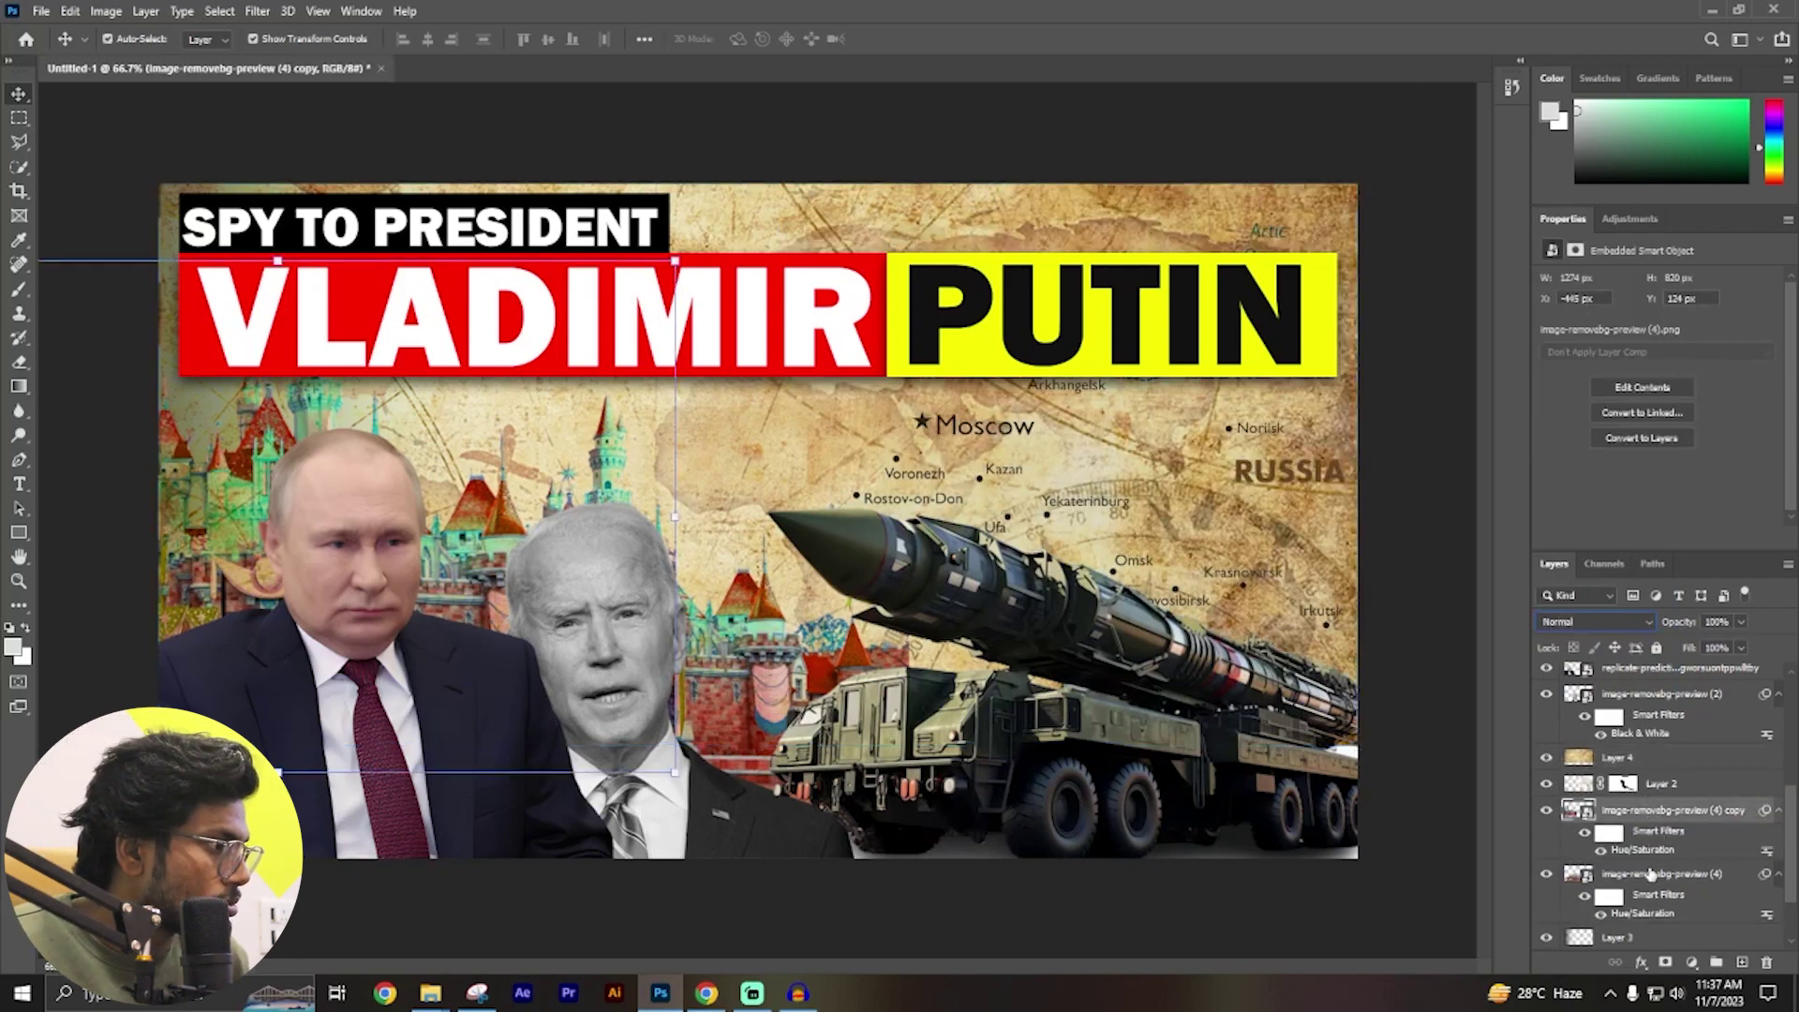
pyautogui.keyDown('shift'); pyautogui.click(1649, 874); pyautogui.keyUp('shift')
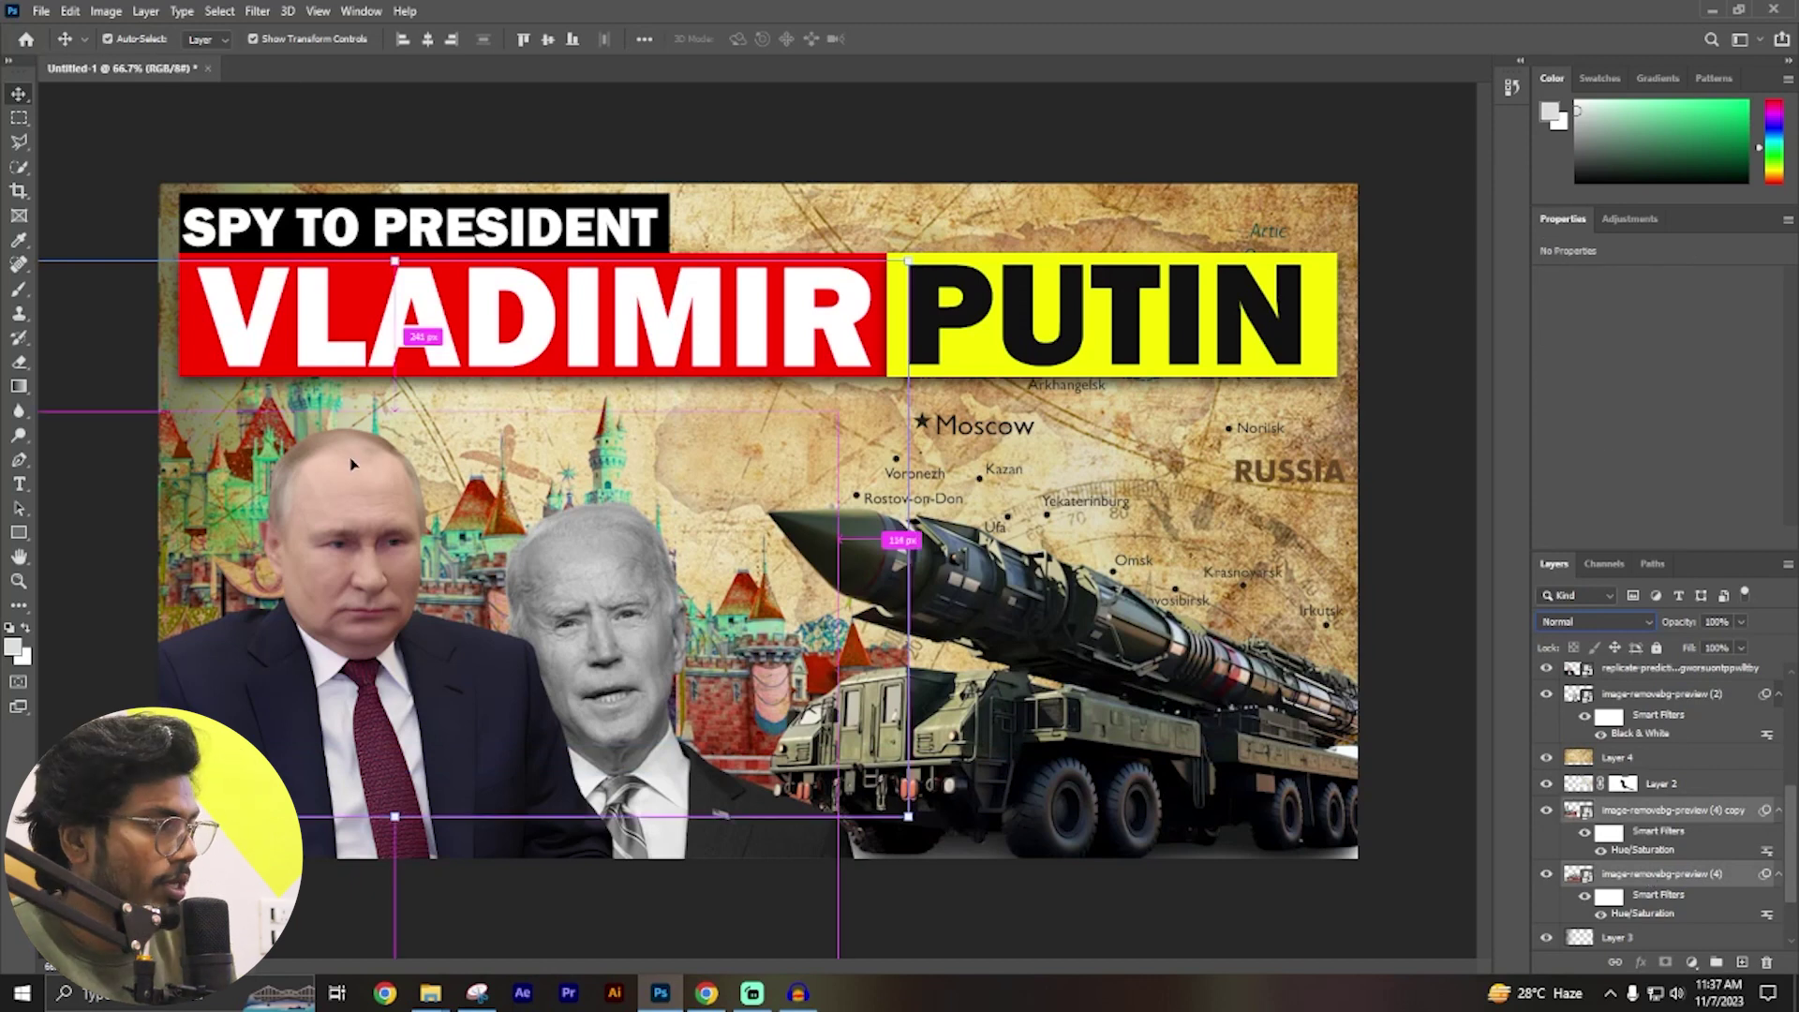
pyautogui.hotkey('ctrl', ']')
pyautogui.hotkey('ctrl', ']')
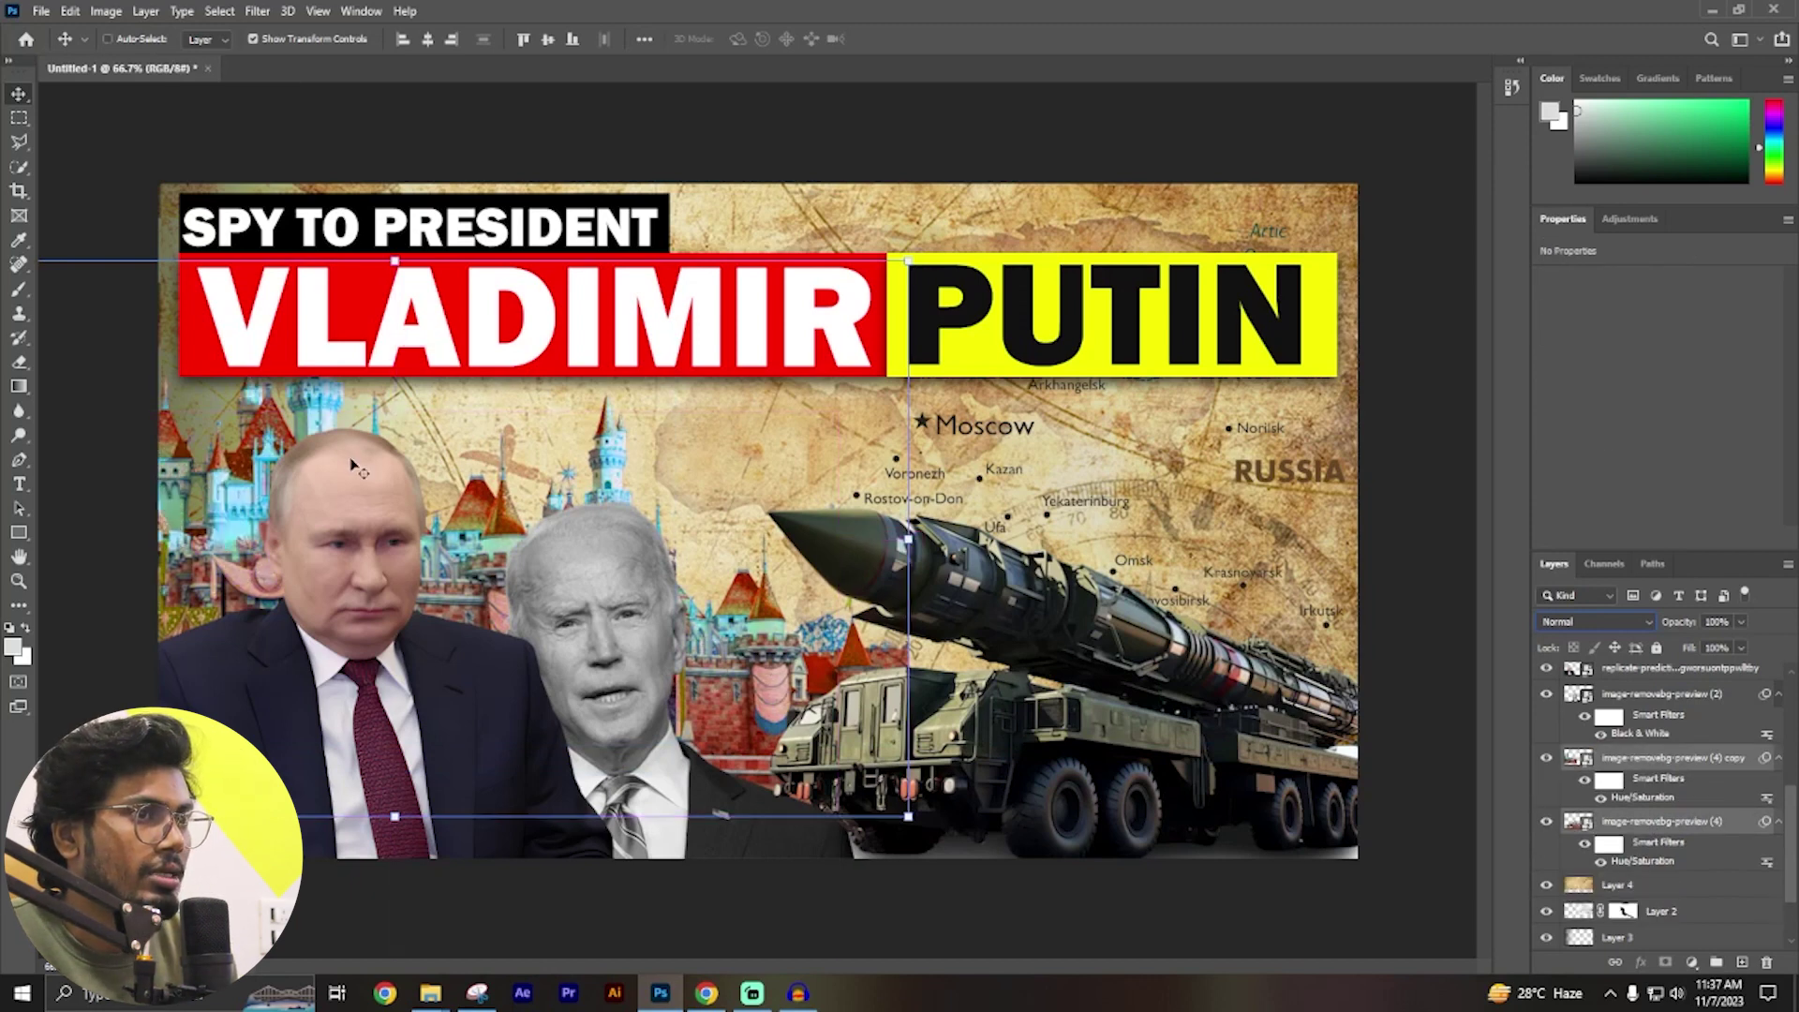
pyautogui.hotkey('ctrl', ']')
pyautogui.hotkey('ctrl', '[')
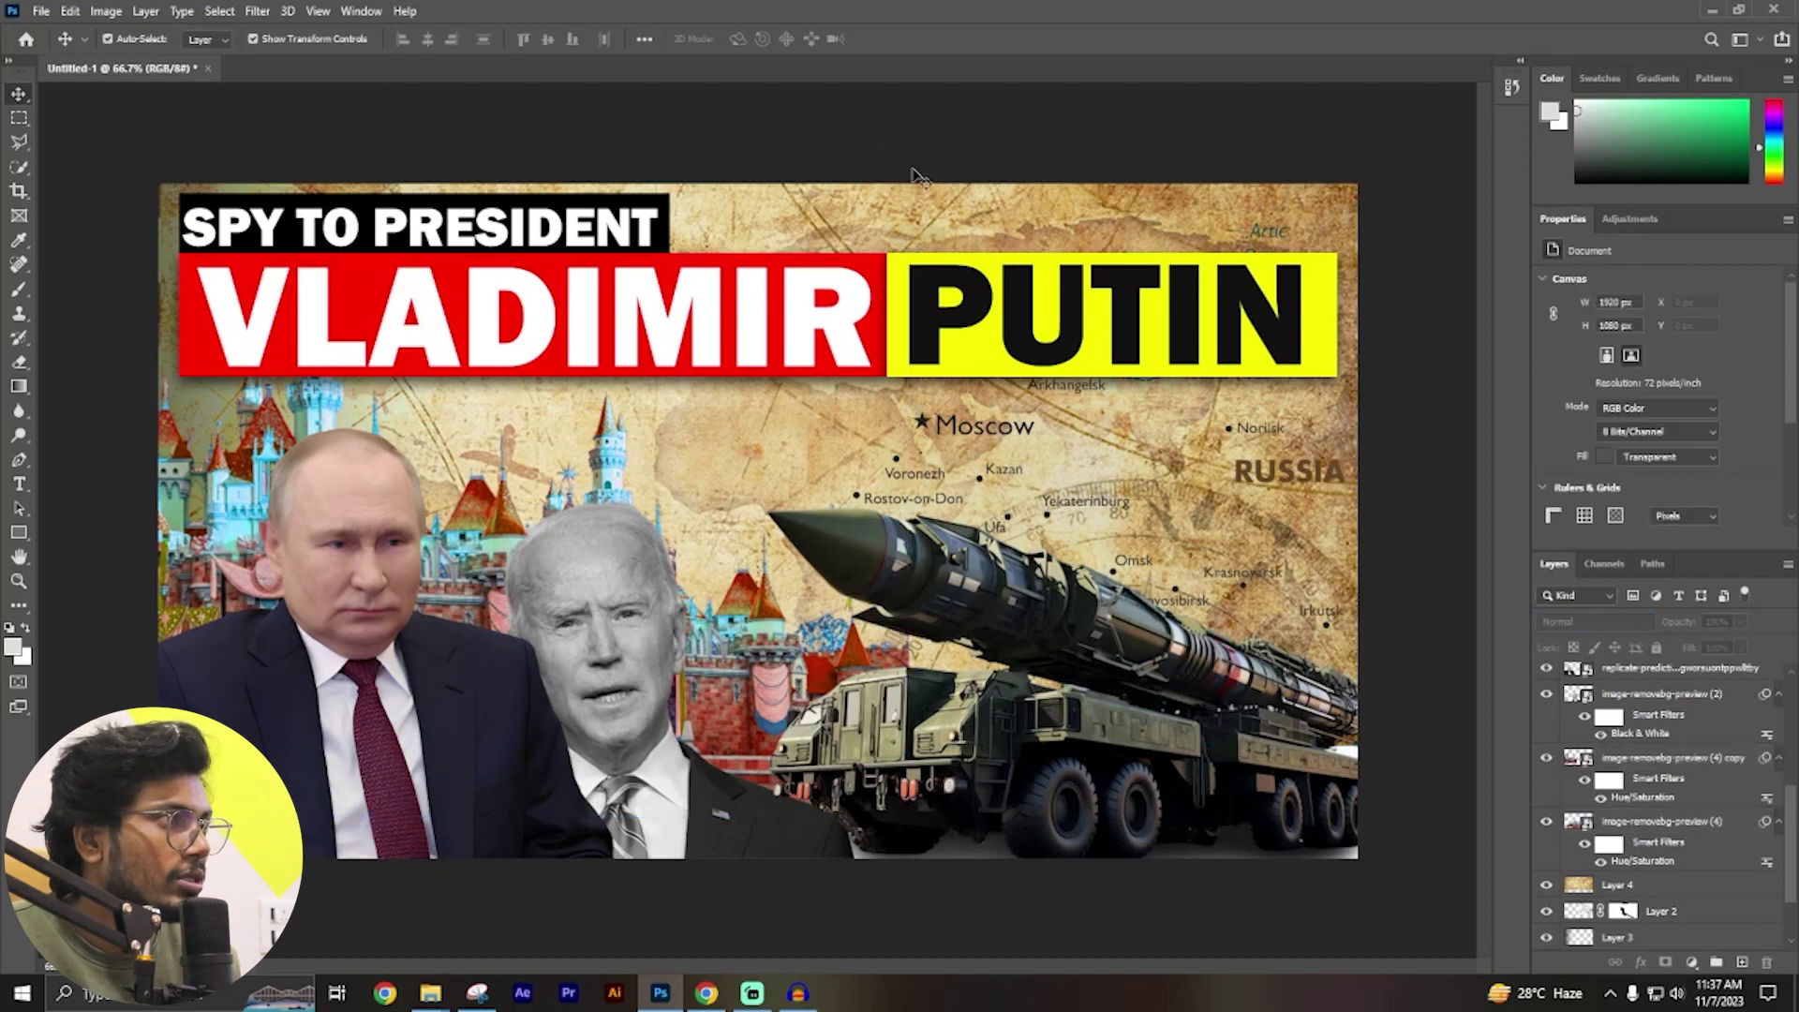
# Lower the old-map texture layer's opacity to roughly 70%.
pyautogui.click(860, 206)
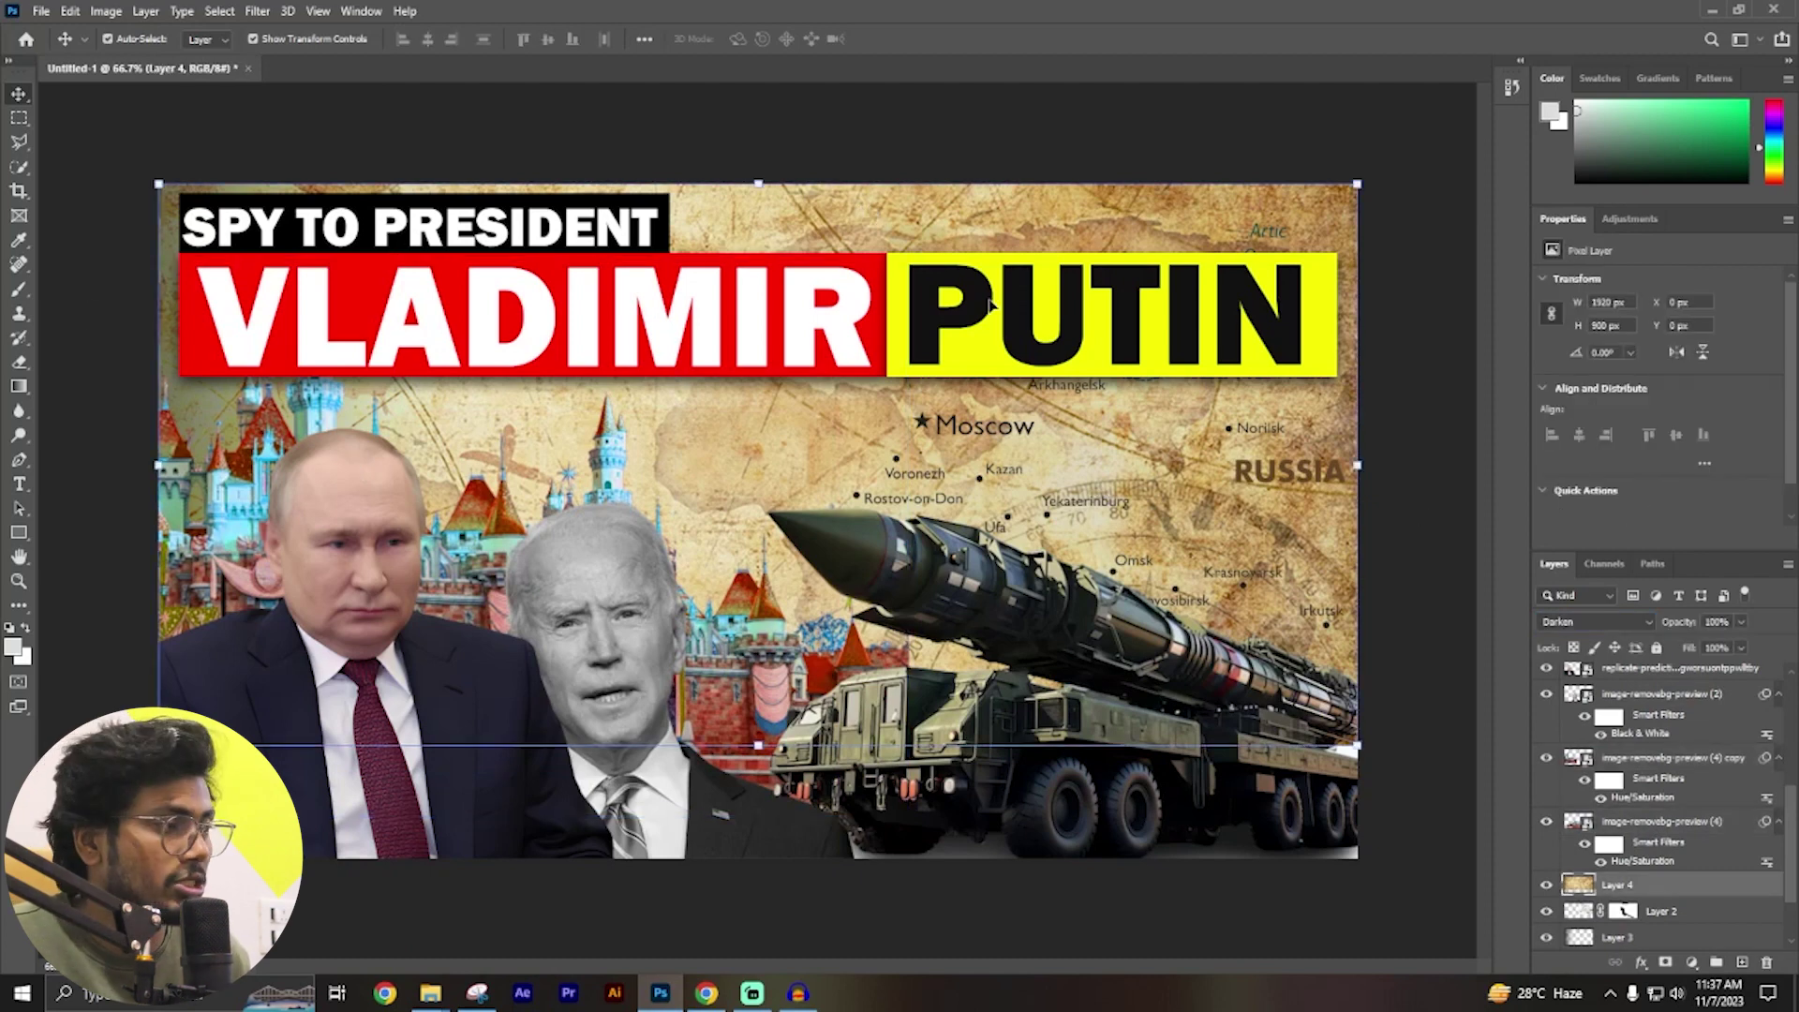
pyautogui.click(1742, 622)
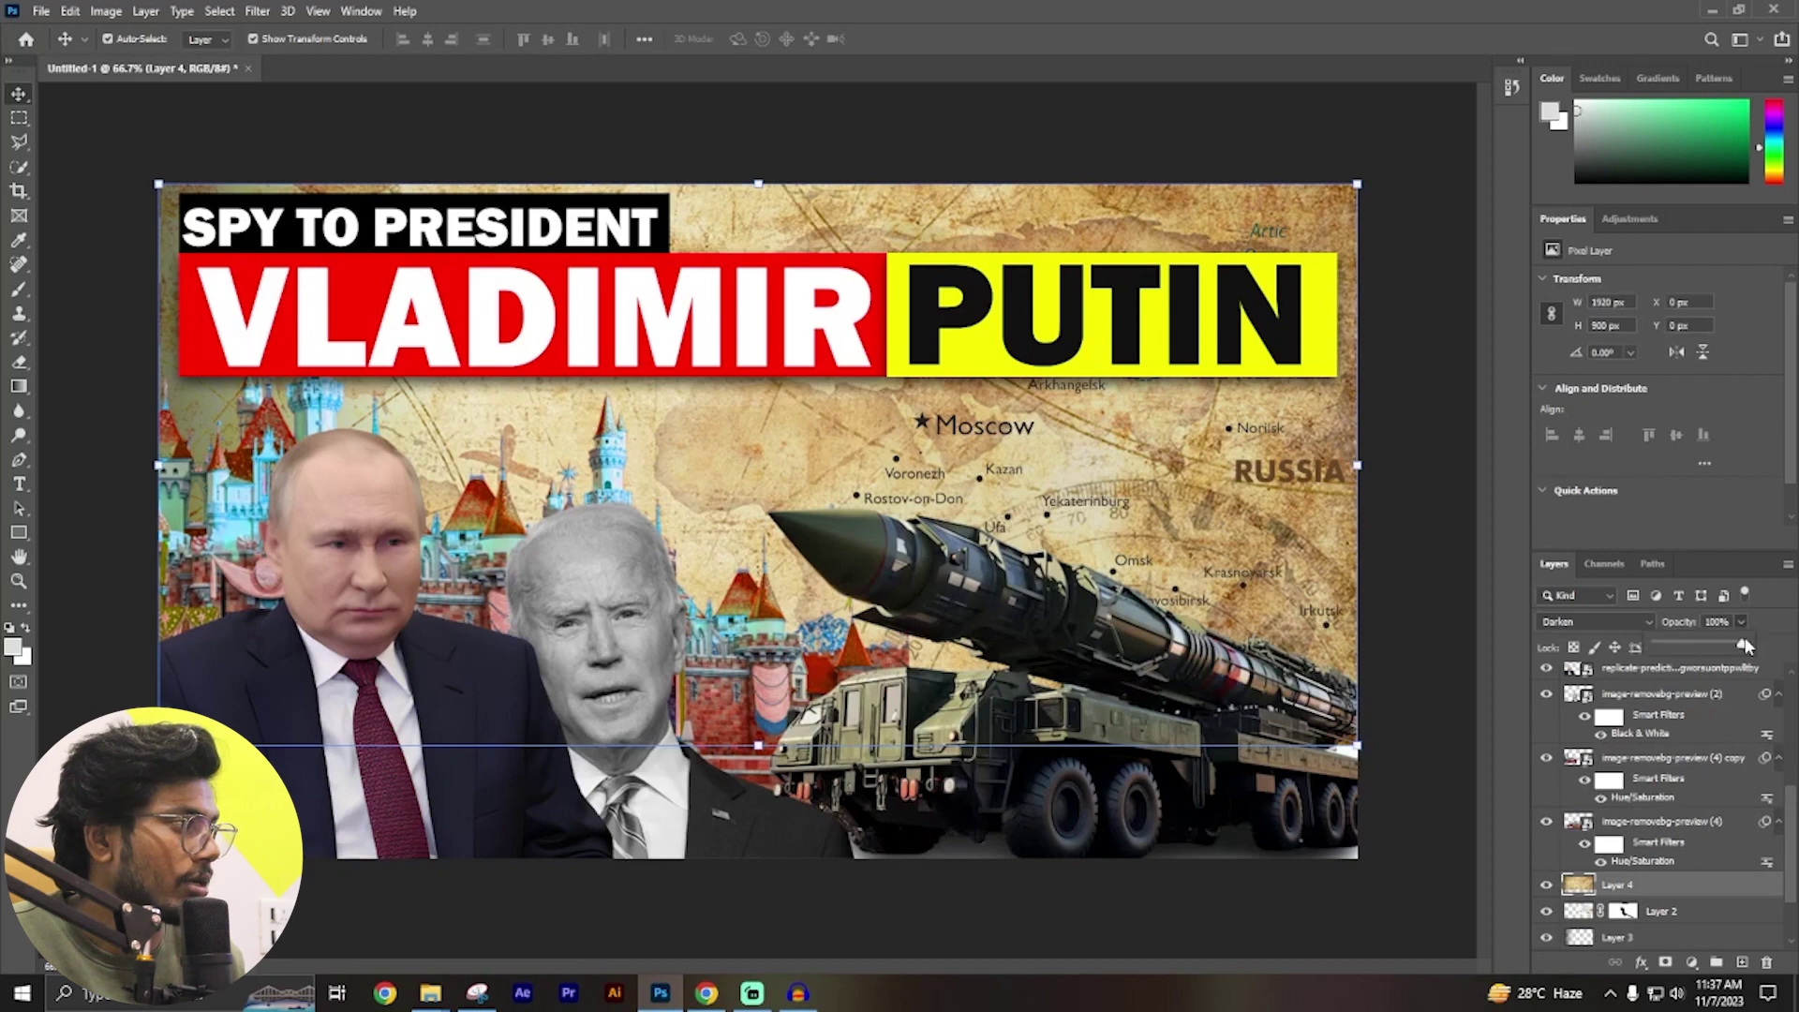
pyautogui.moveTo(1703, 653); pyautogui.dragTo(1684, 653)
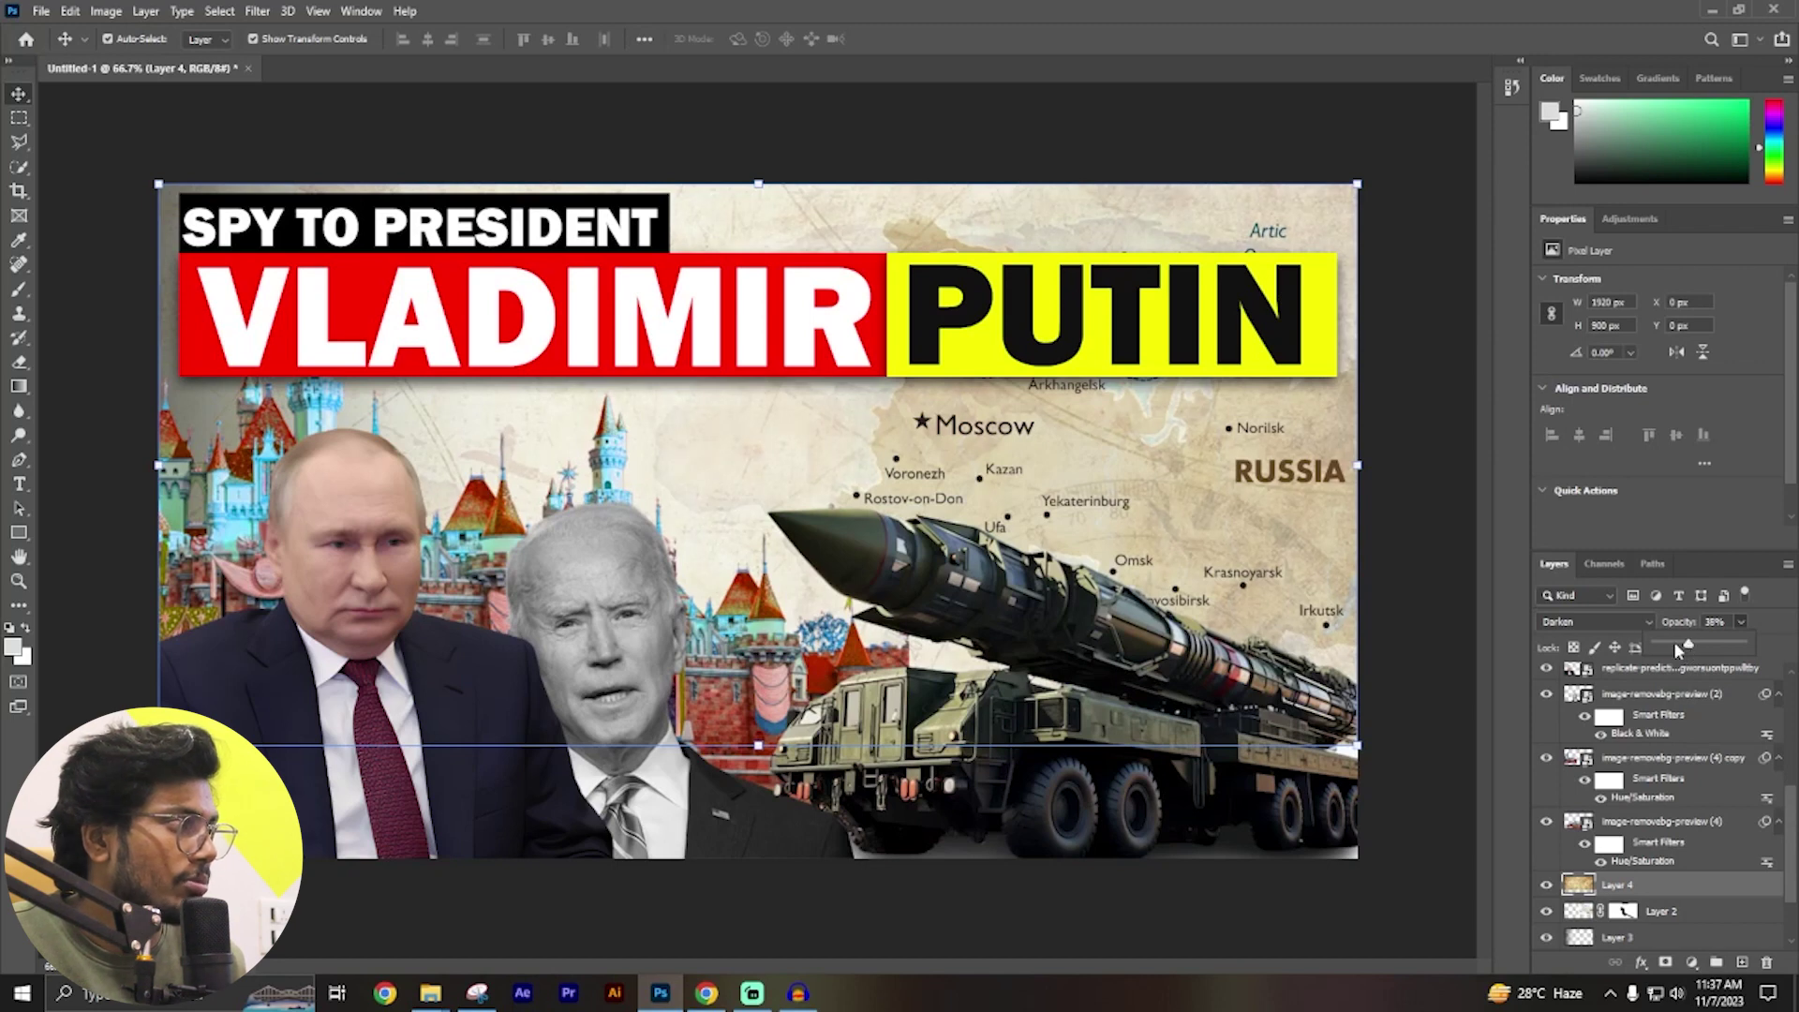
pyautogui.moveTo(1674, 644); pyautogui.dragTo(1691, 642)
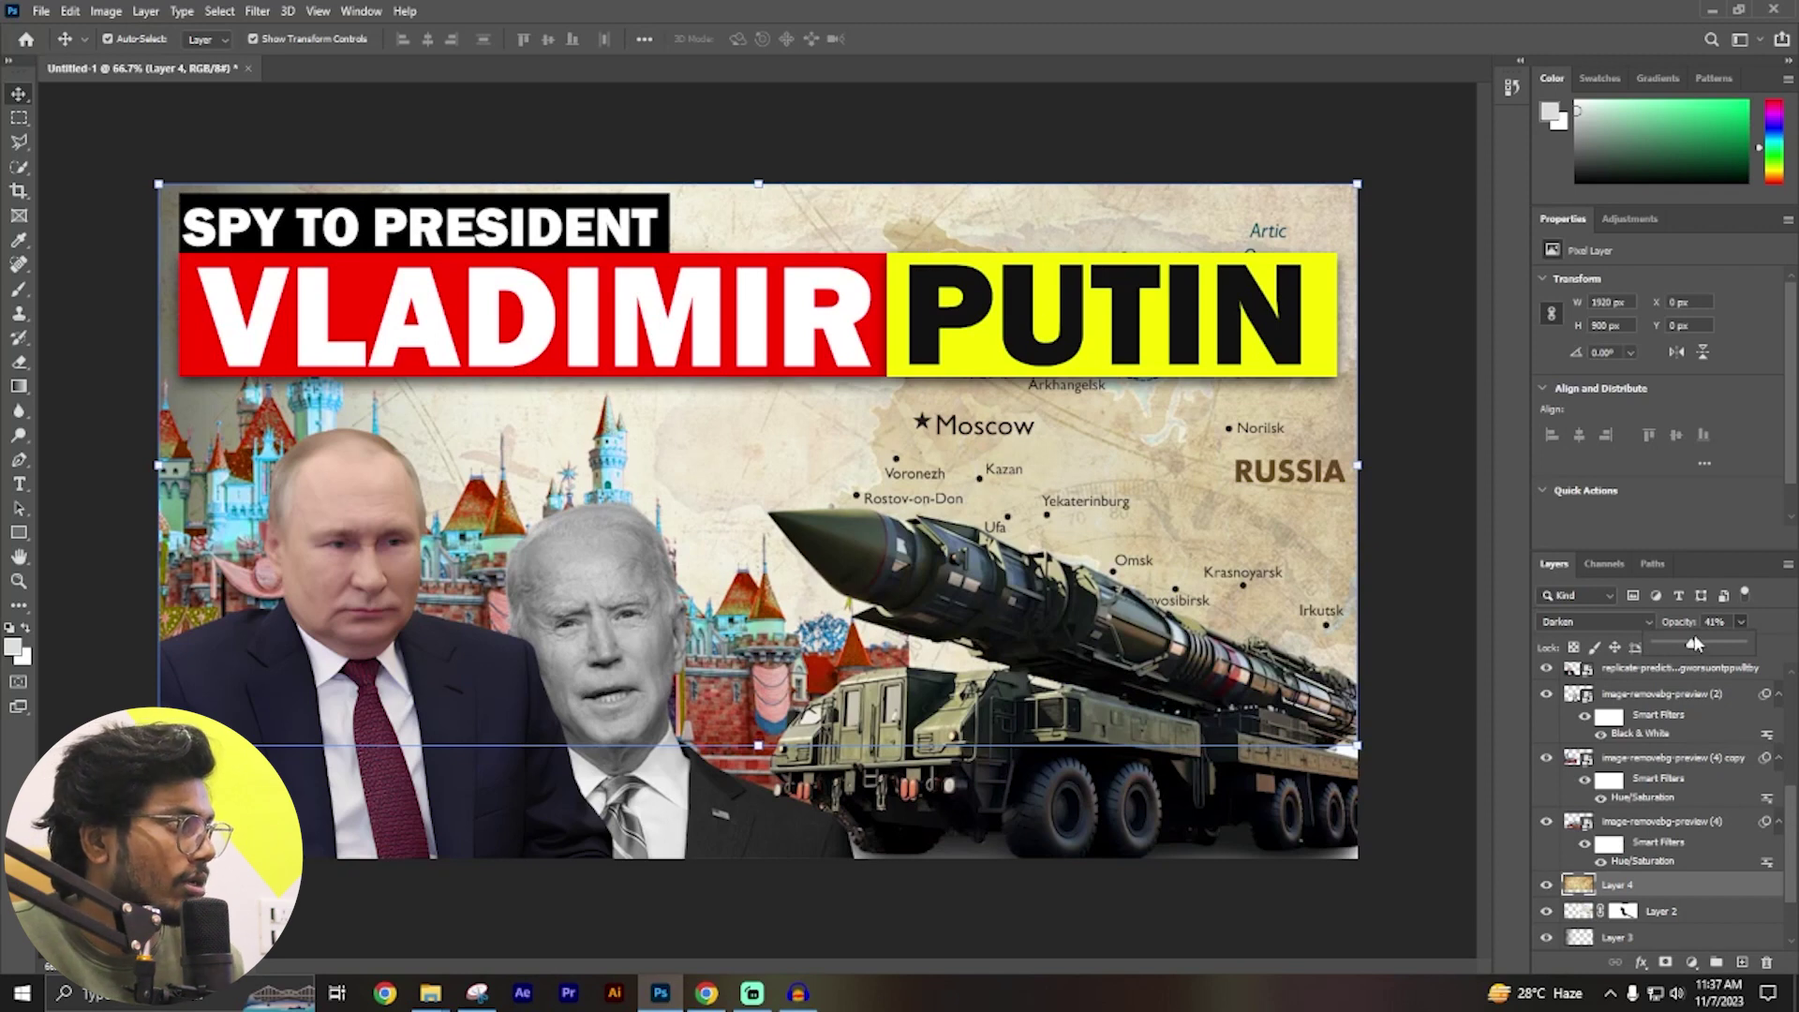
pyautogui.moveTo(1695, 645); pyautogui.dragTo(1710, 651)
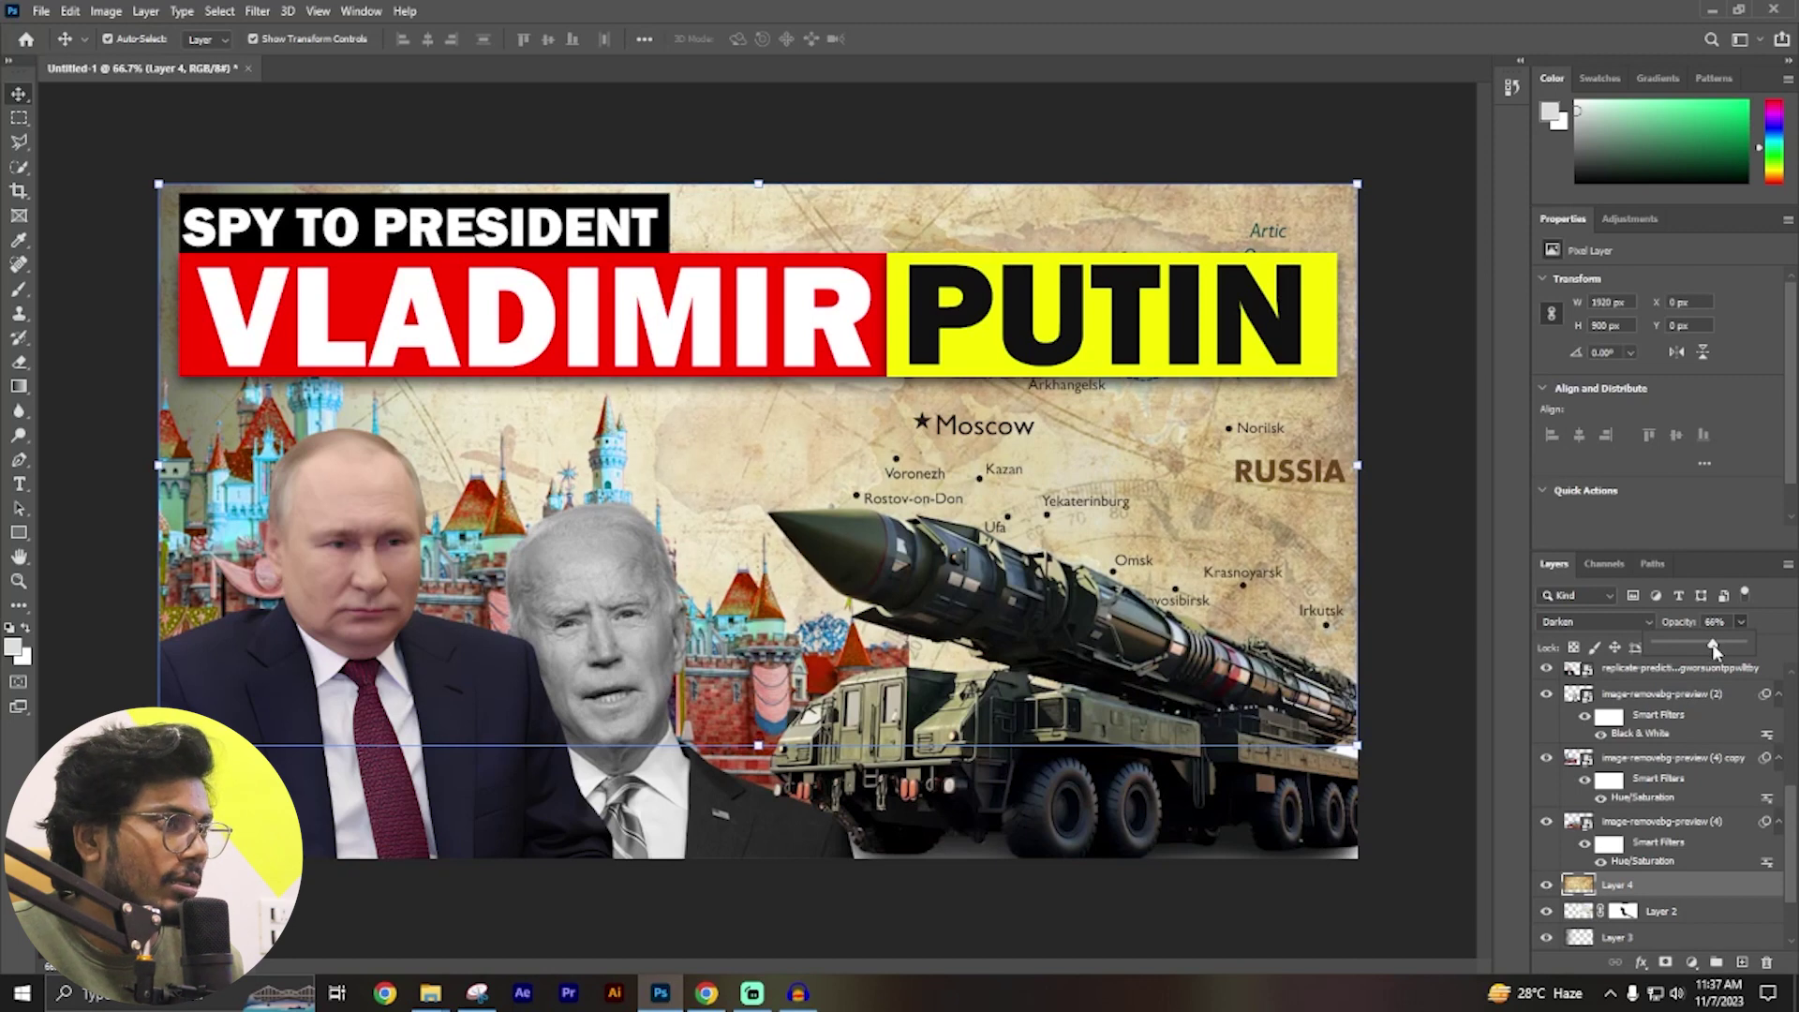
pyautogui.click(1464, 526)
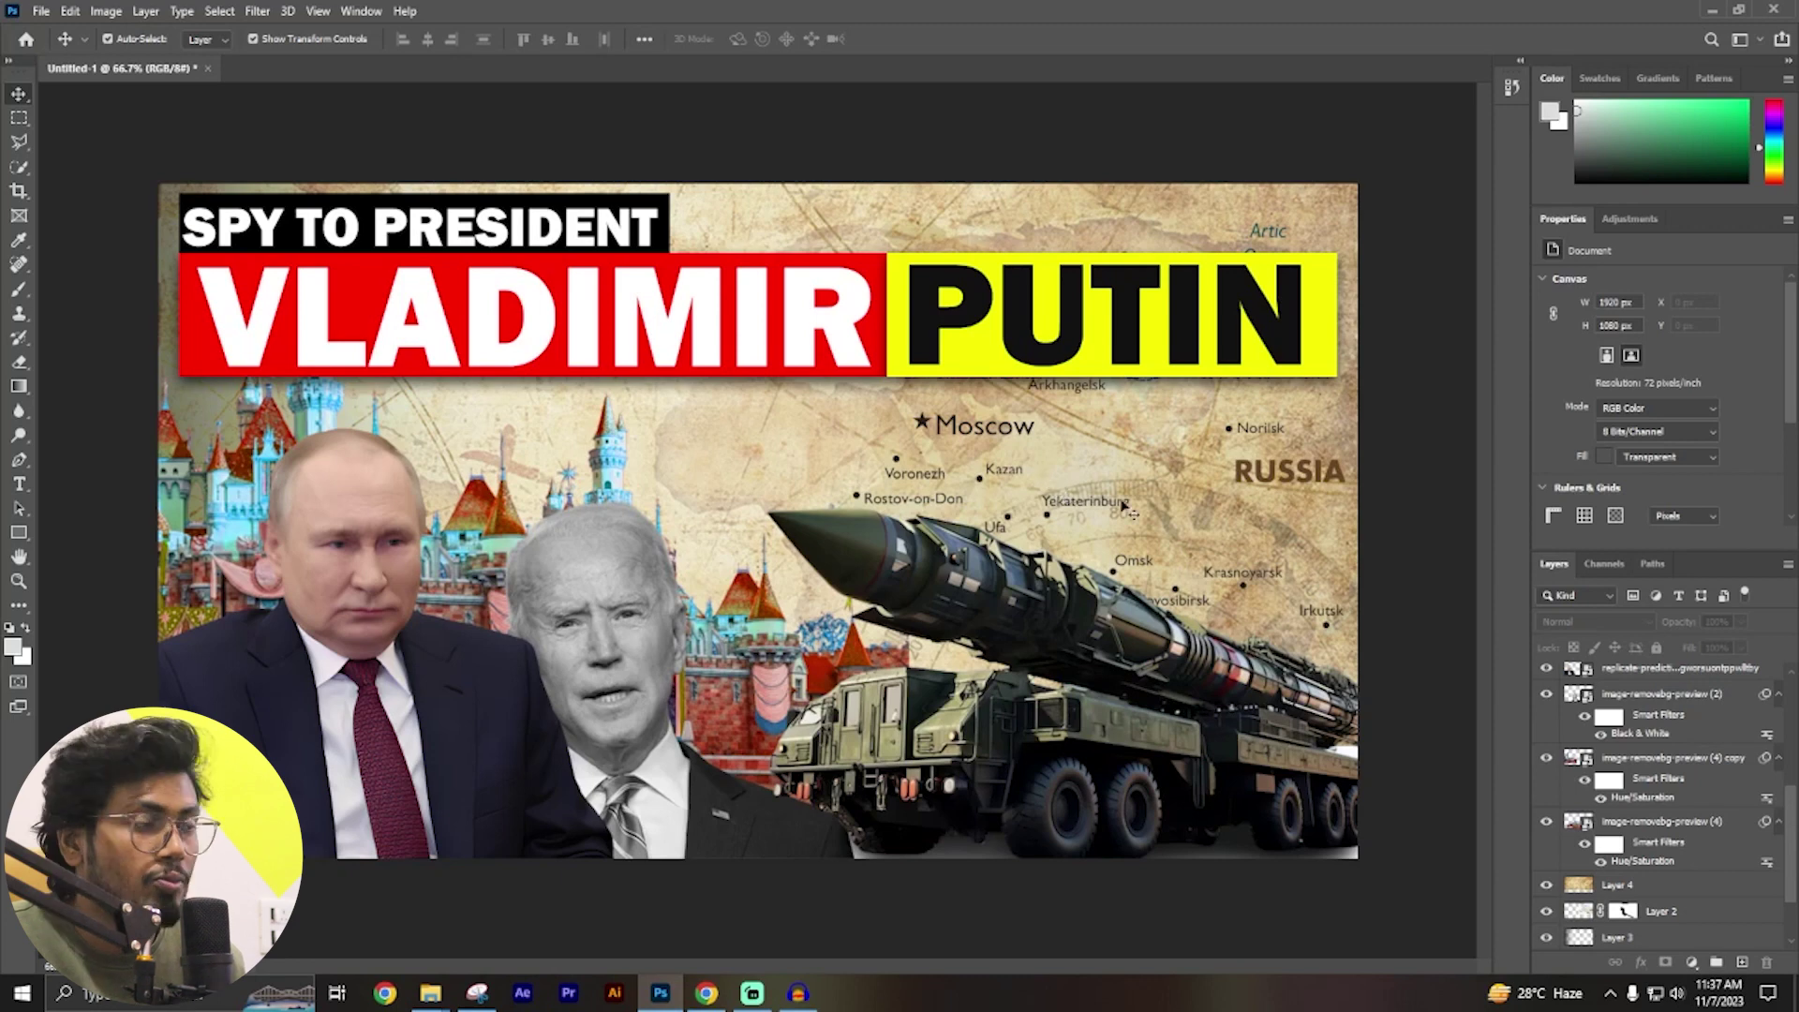
pyautogui.click(1676, 916)
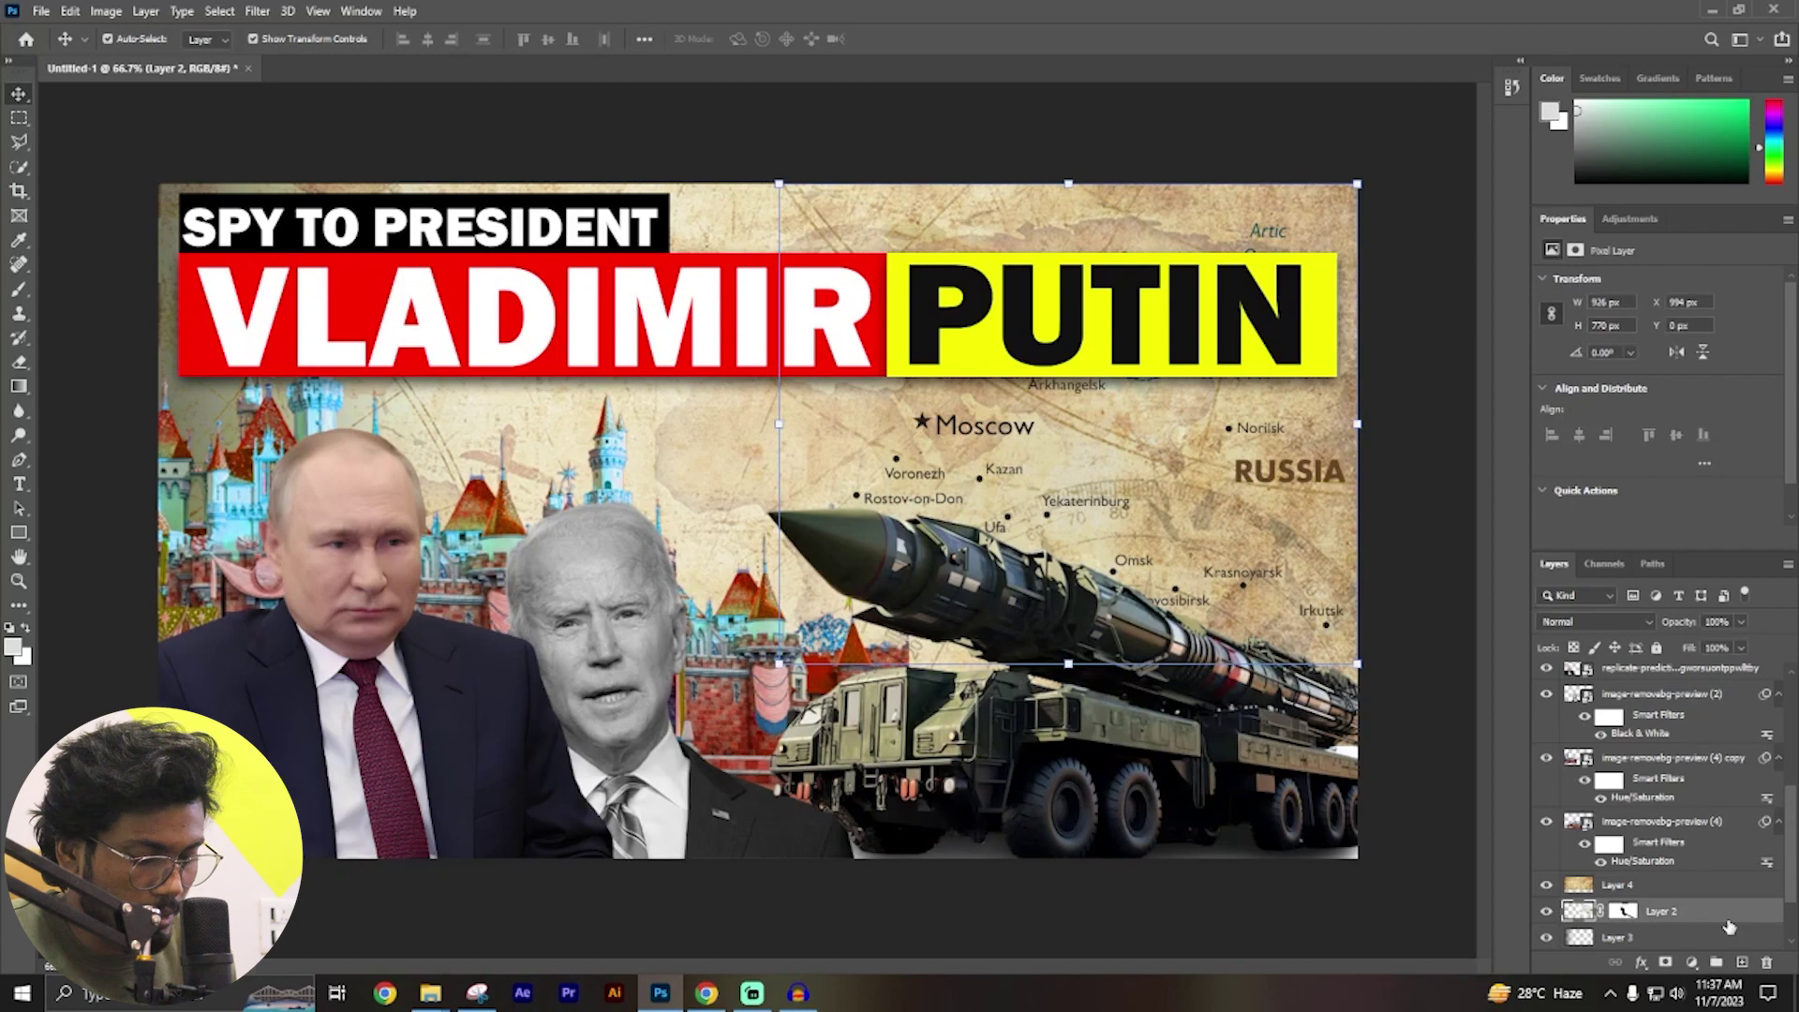
# Duplicate the Russia map layer, raise the copy, and blend it in Linear Burn.
pyautogui.hotkey('ctrl', 'j')
pyautogui.hotkey('ctrl', ']')
pyautogui.hotkey('ctrl', ']')
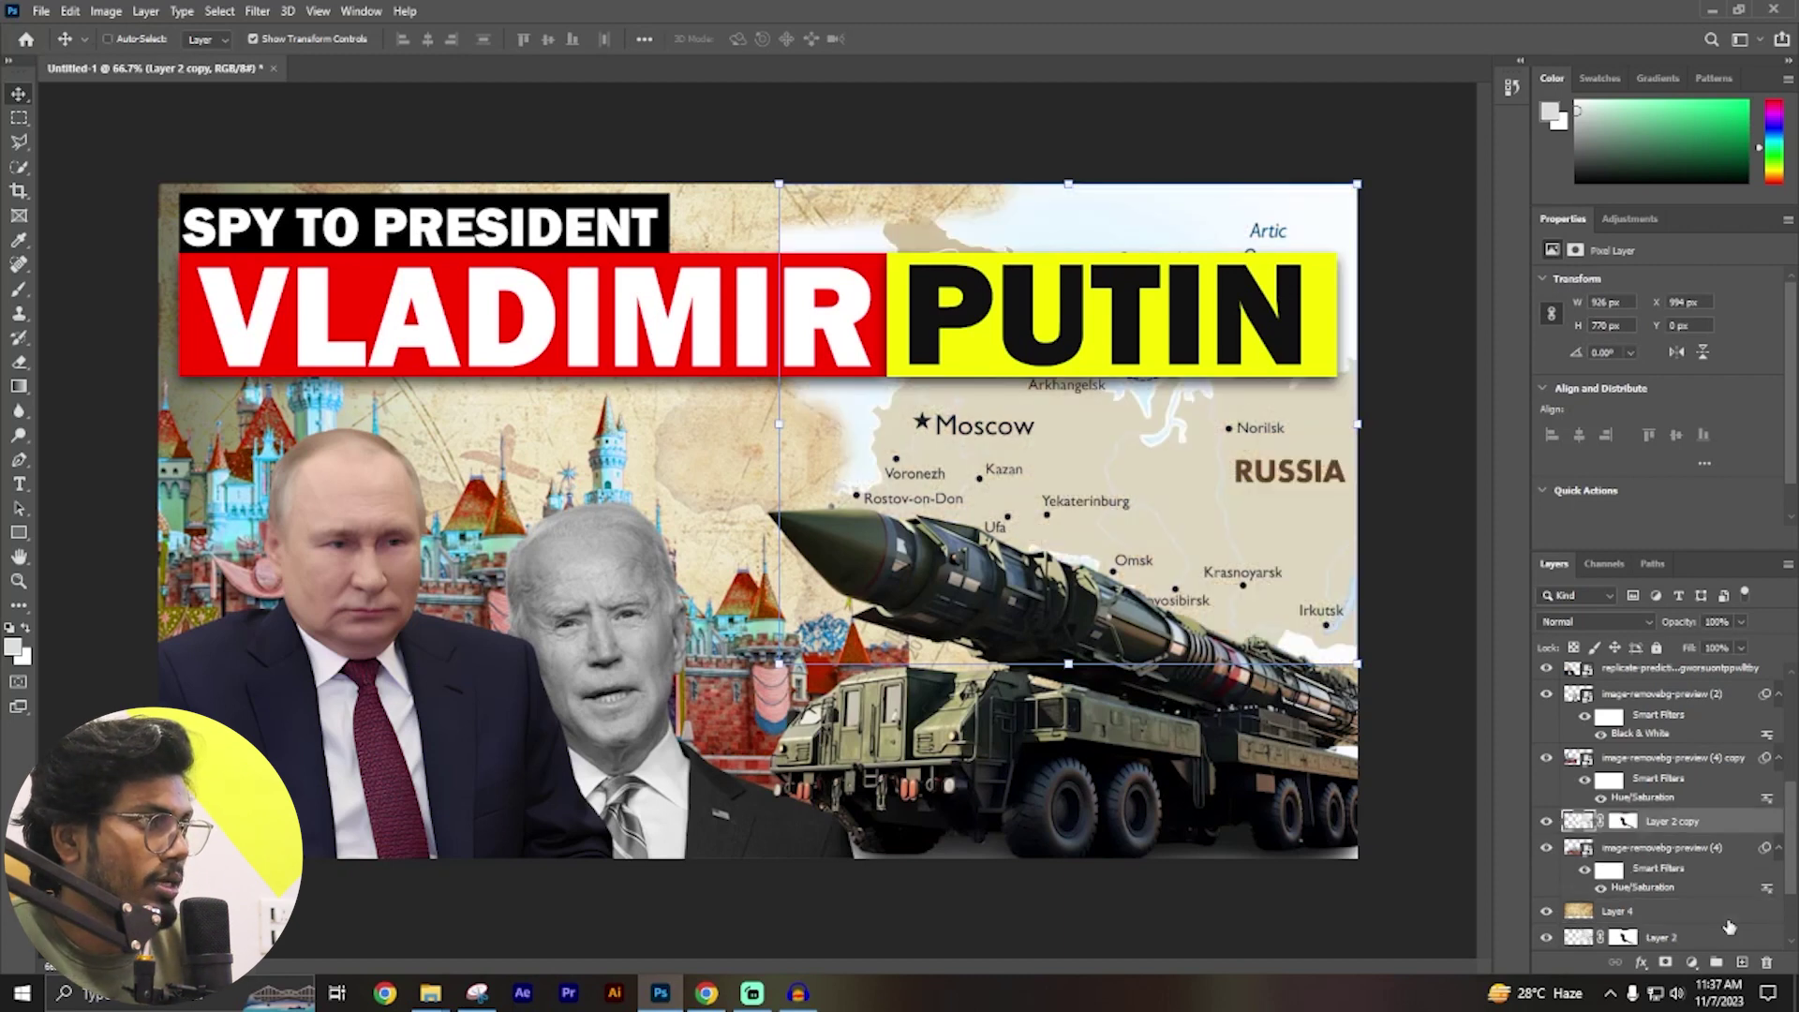
pyautogui.hotkey('ctrl', ']')
pyautogui.hotkey('ctrl', ']')
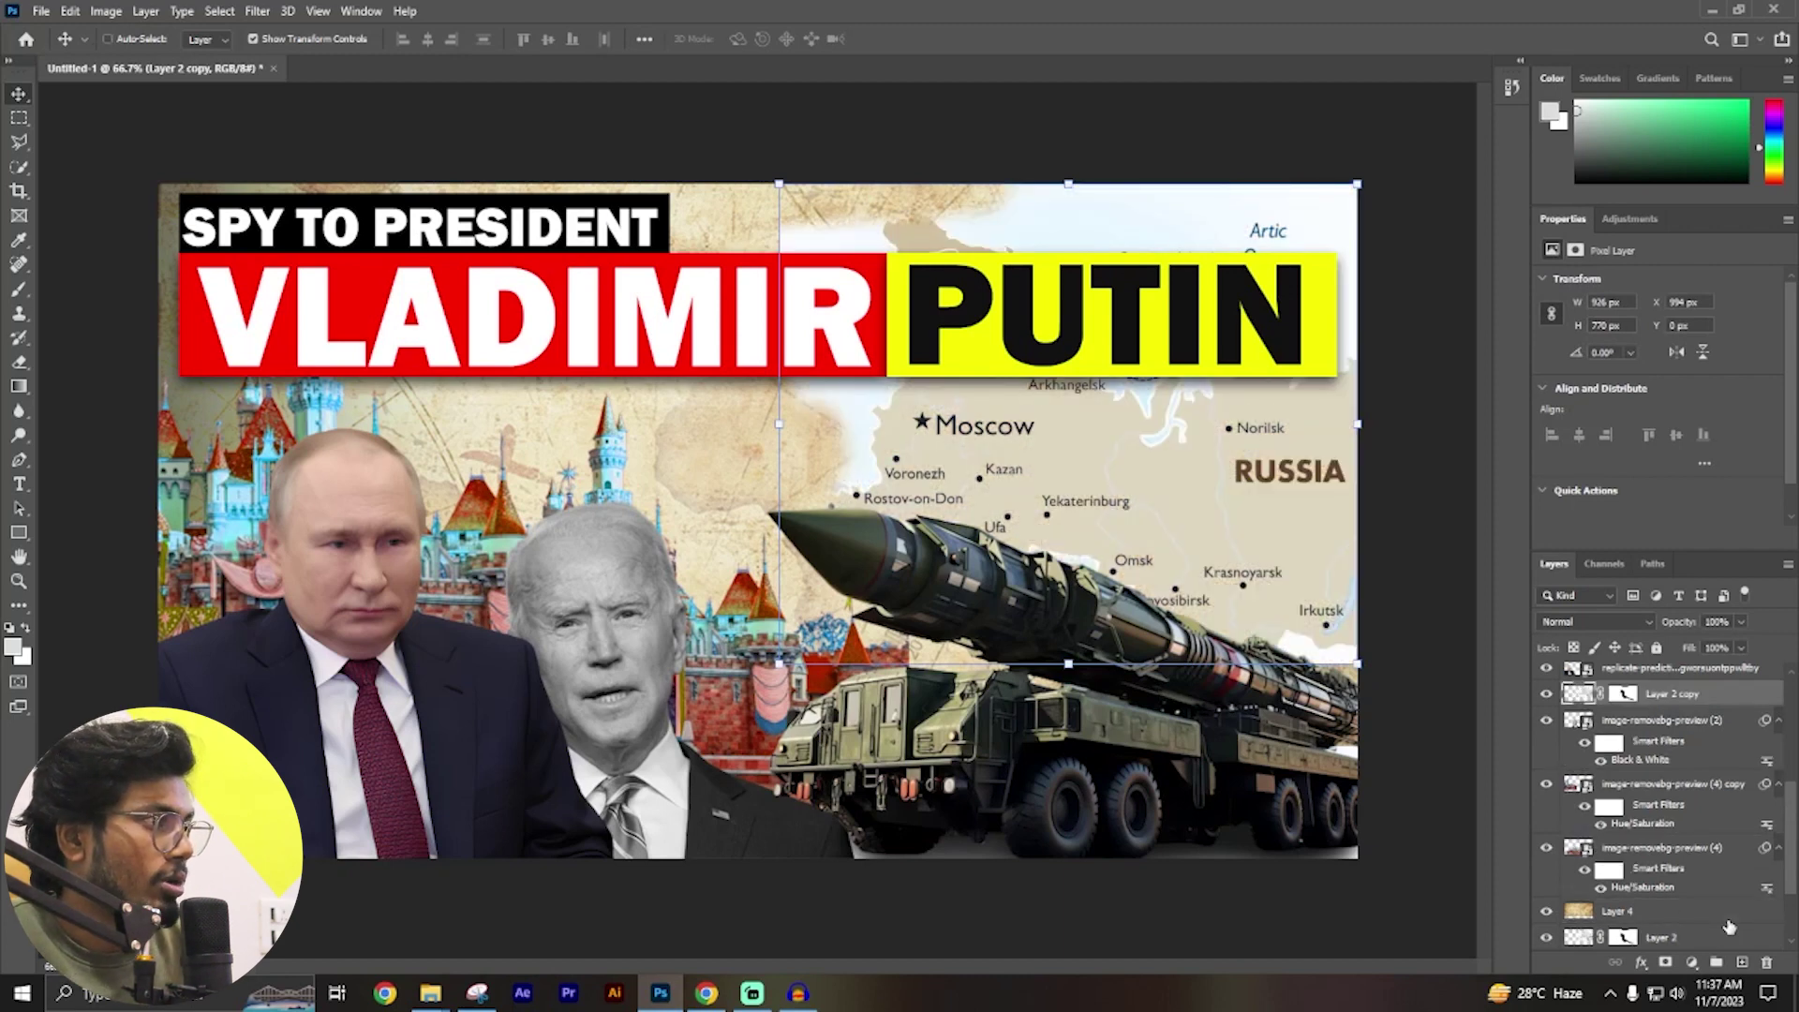
pyautogui.press('ctrl')
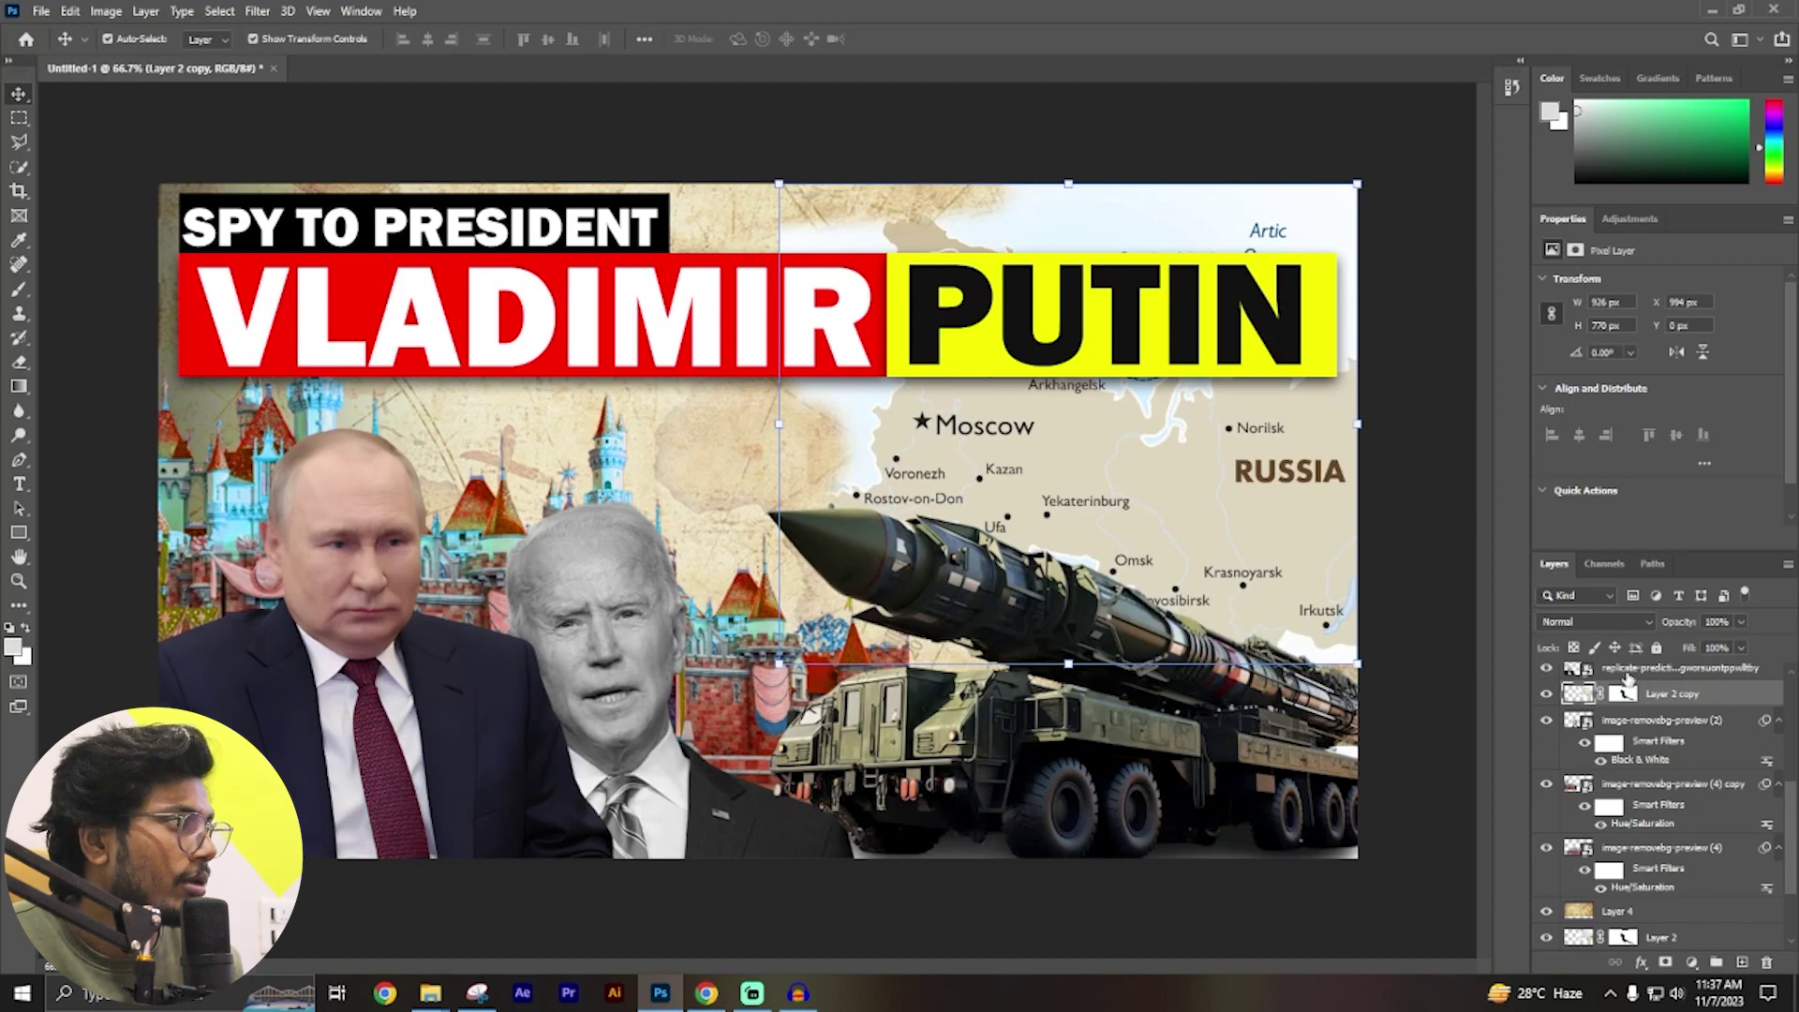
pyautogui.click(1593, 621)
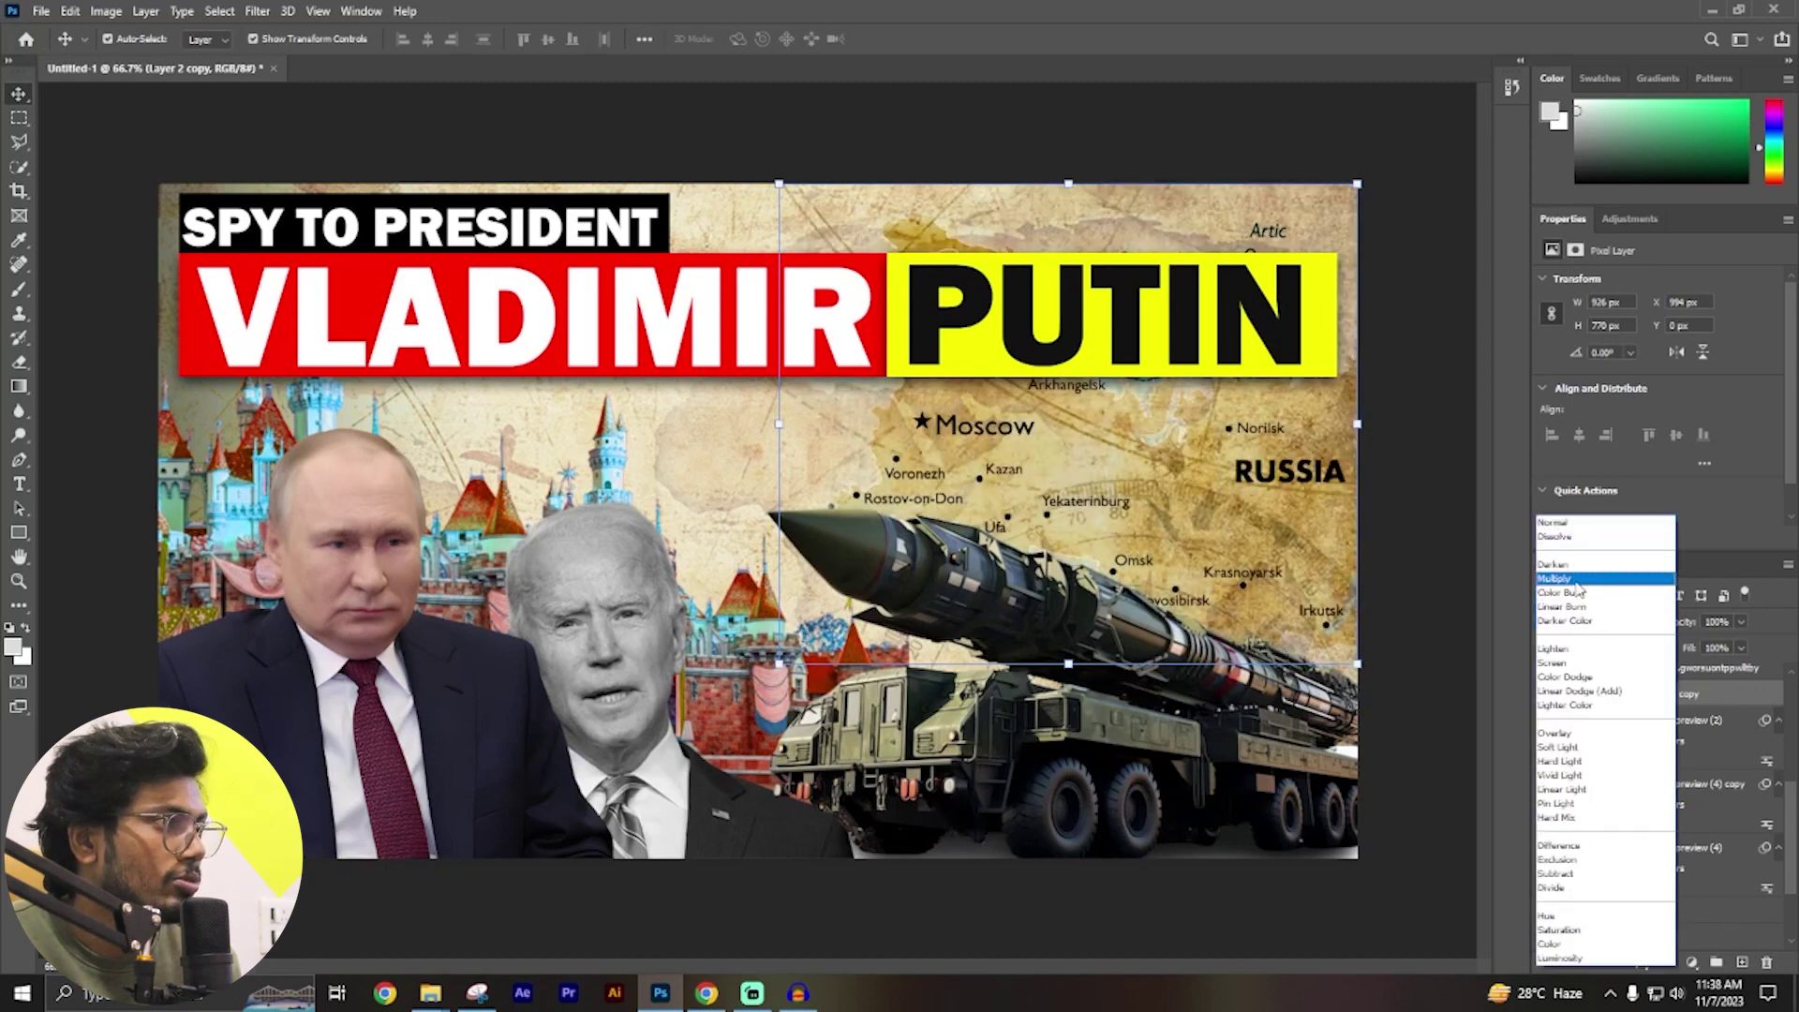
pyautogui.press('Escape')
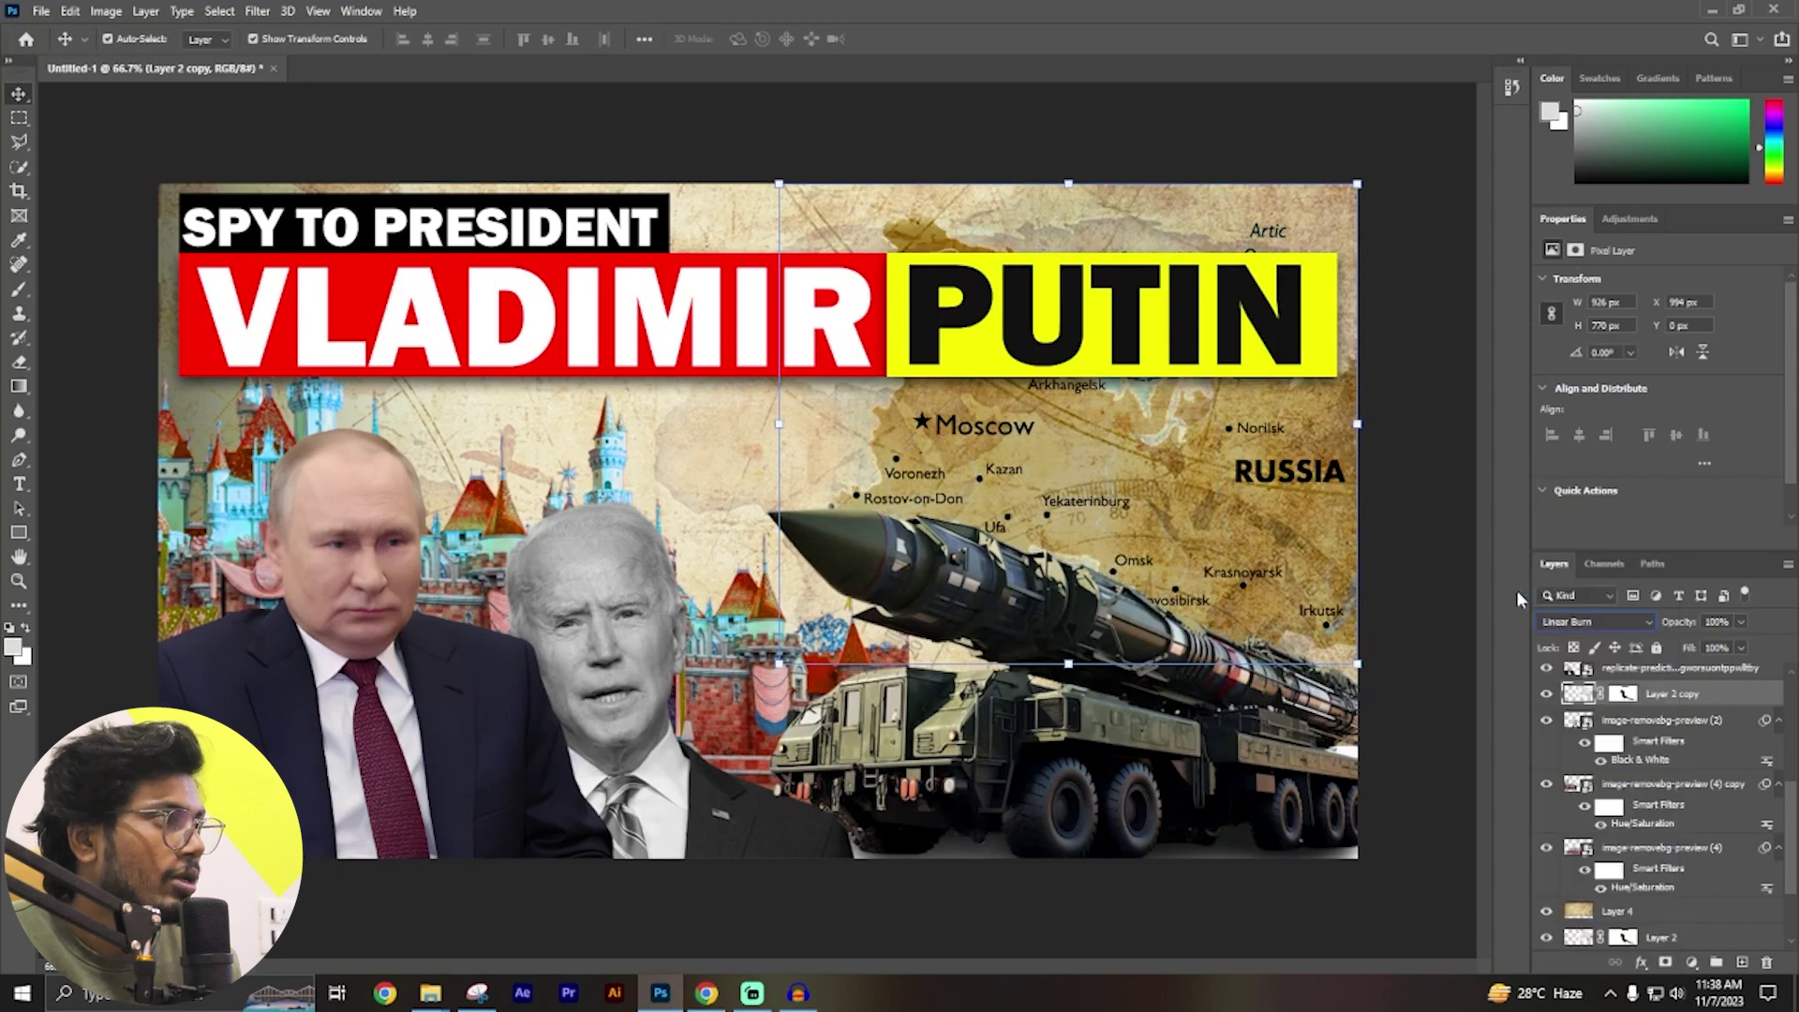
pyautogui.click(1419, 431)
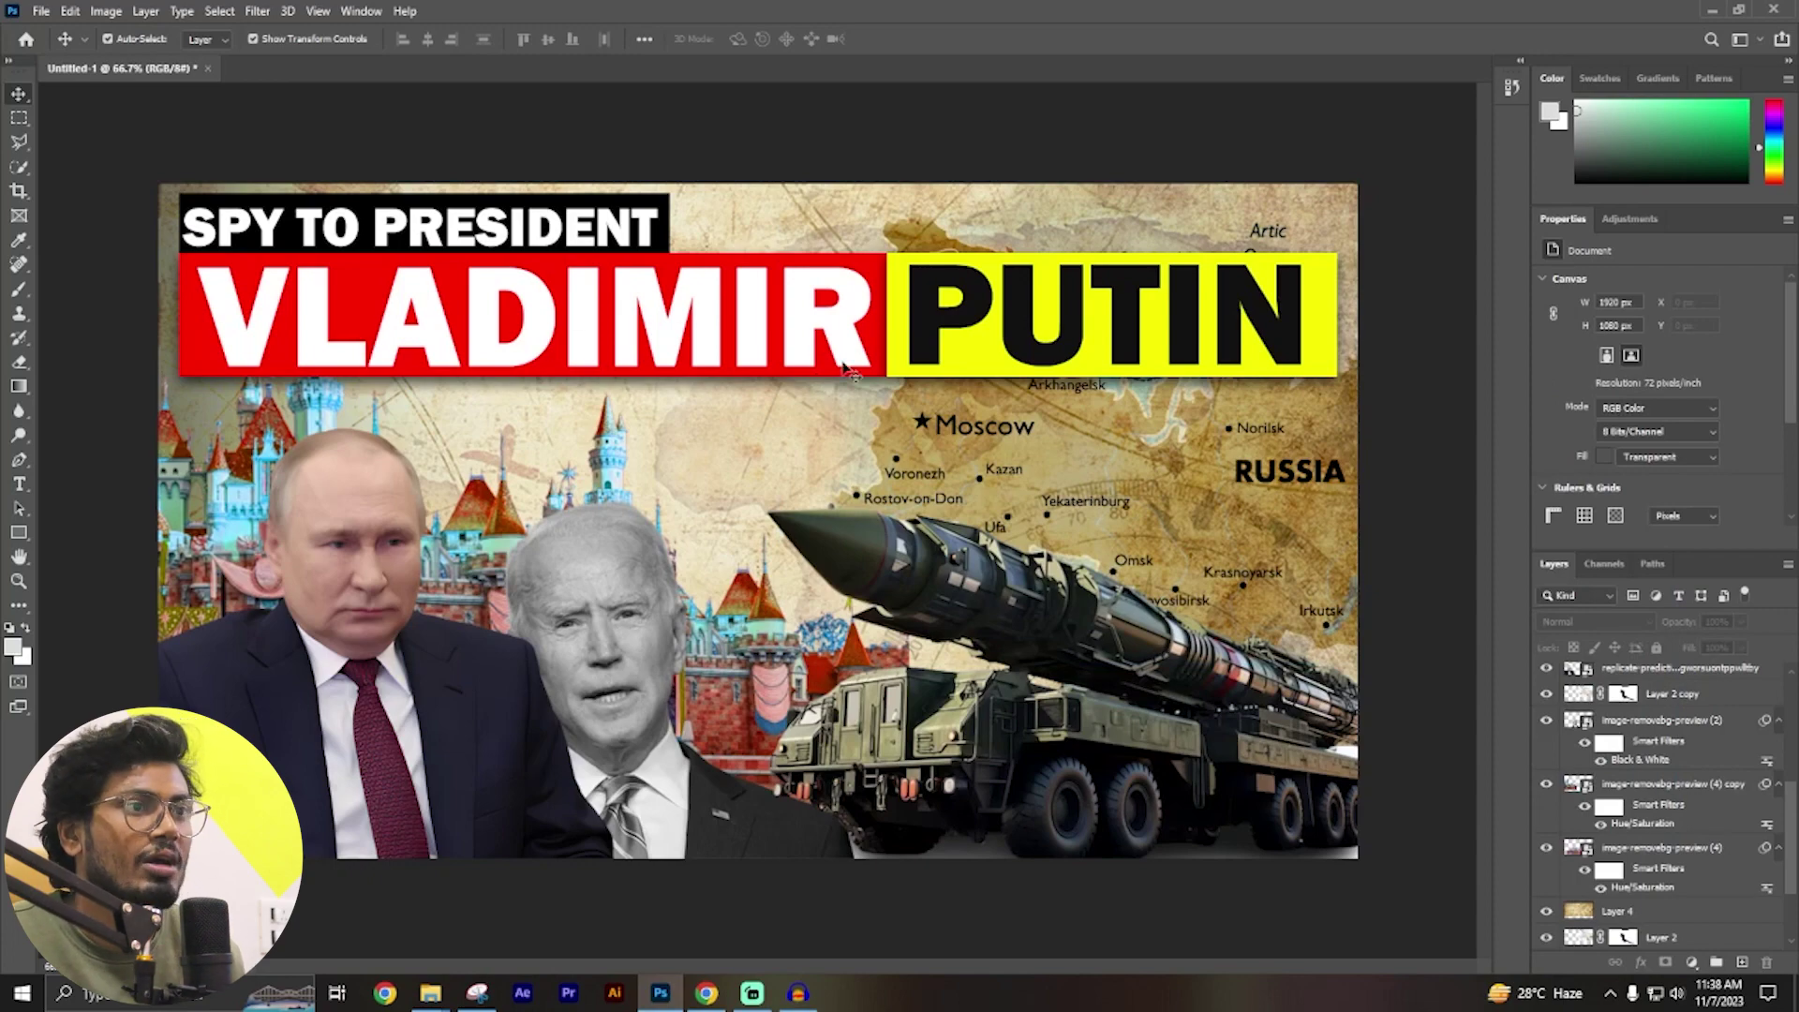
pyautogui.click(706, 992)
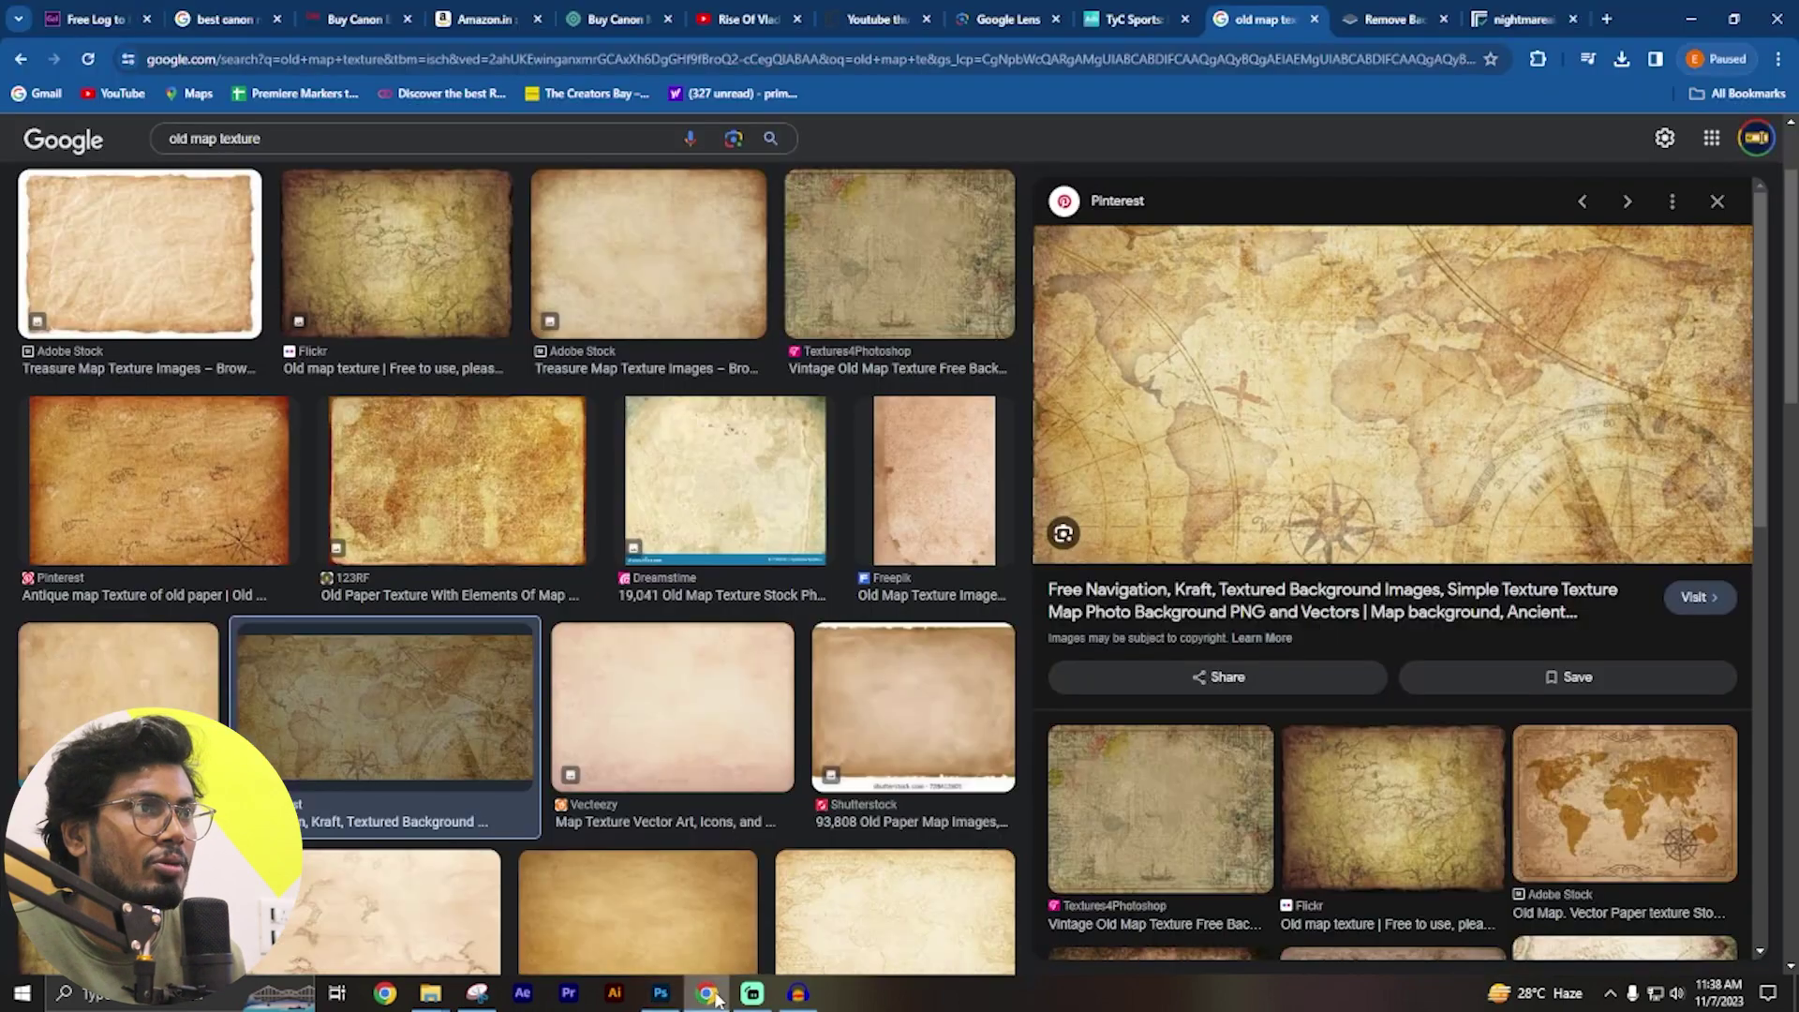
# Compare the original Putin thumbnail in YouTube Thumbnail Grabber, then switch back to Photoshop.
pyautogui.click(870, 15)
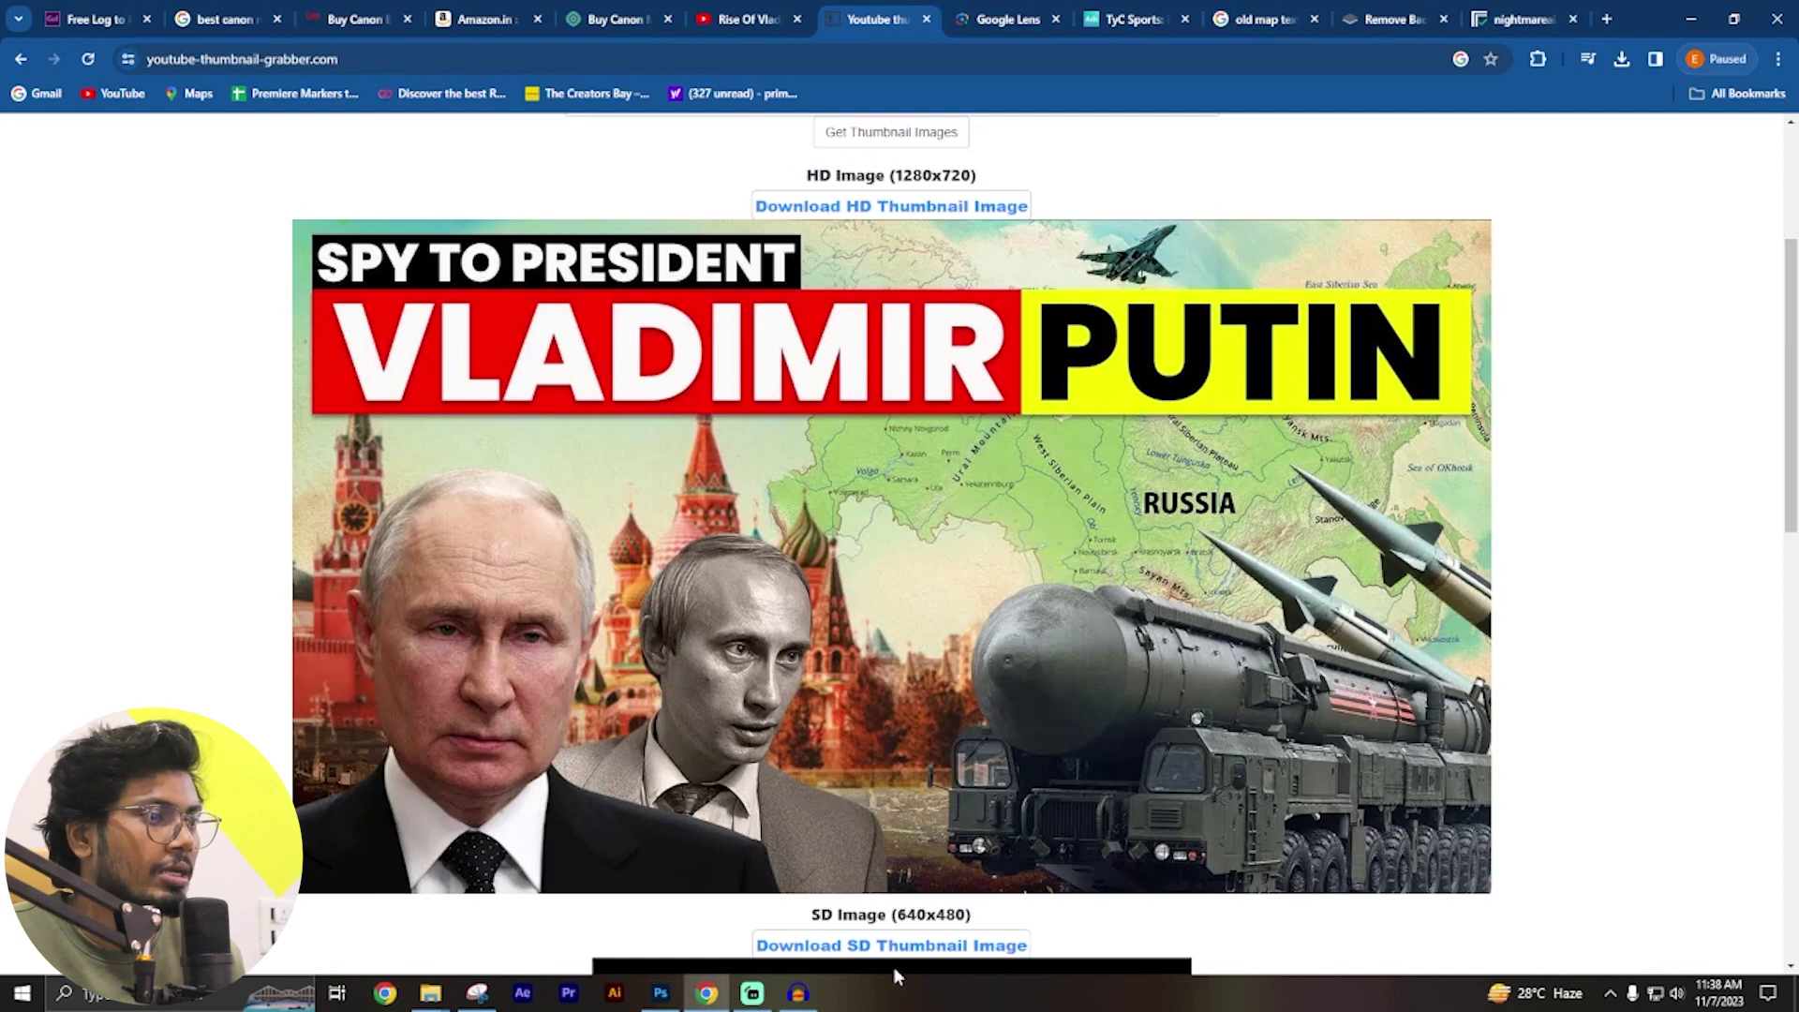
pyautogui.click(660, 992)
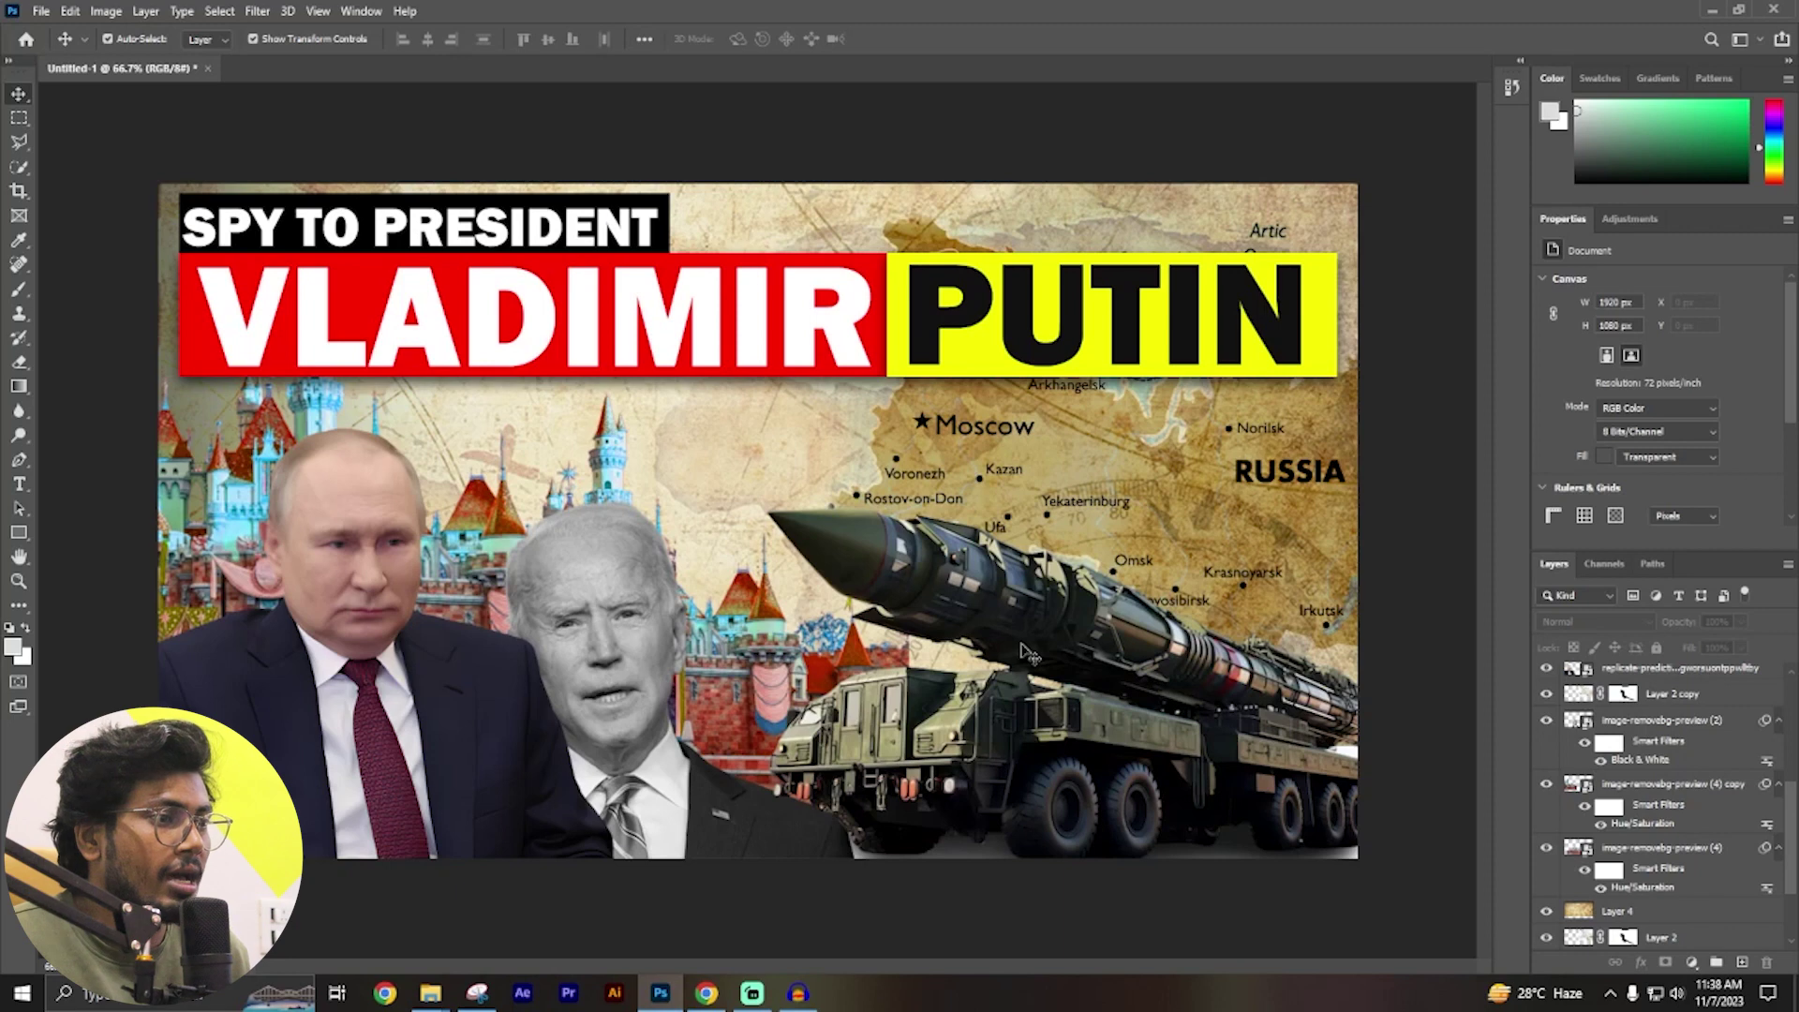
# Add a default drop shadow to the Putin cut-out layer.
pyautogui.click(380, 740)
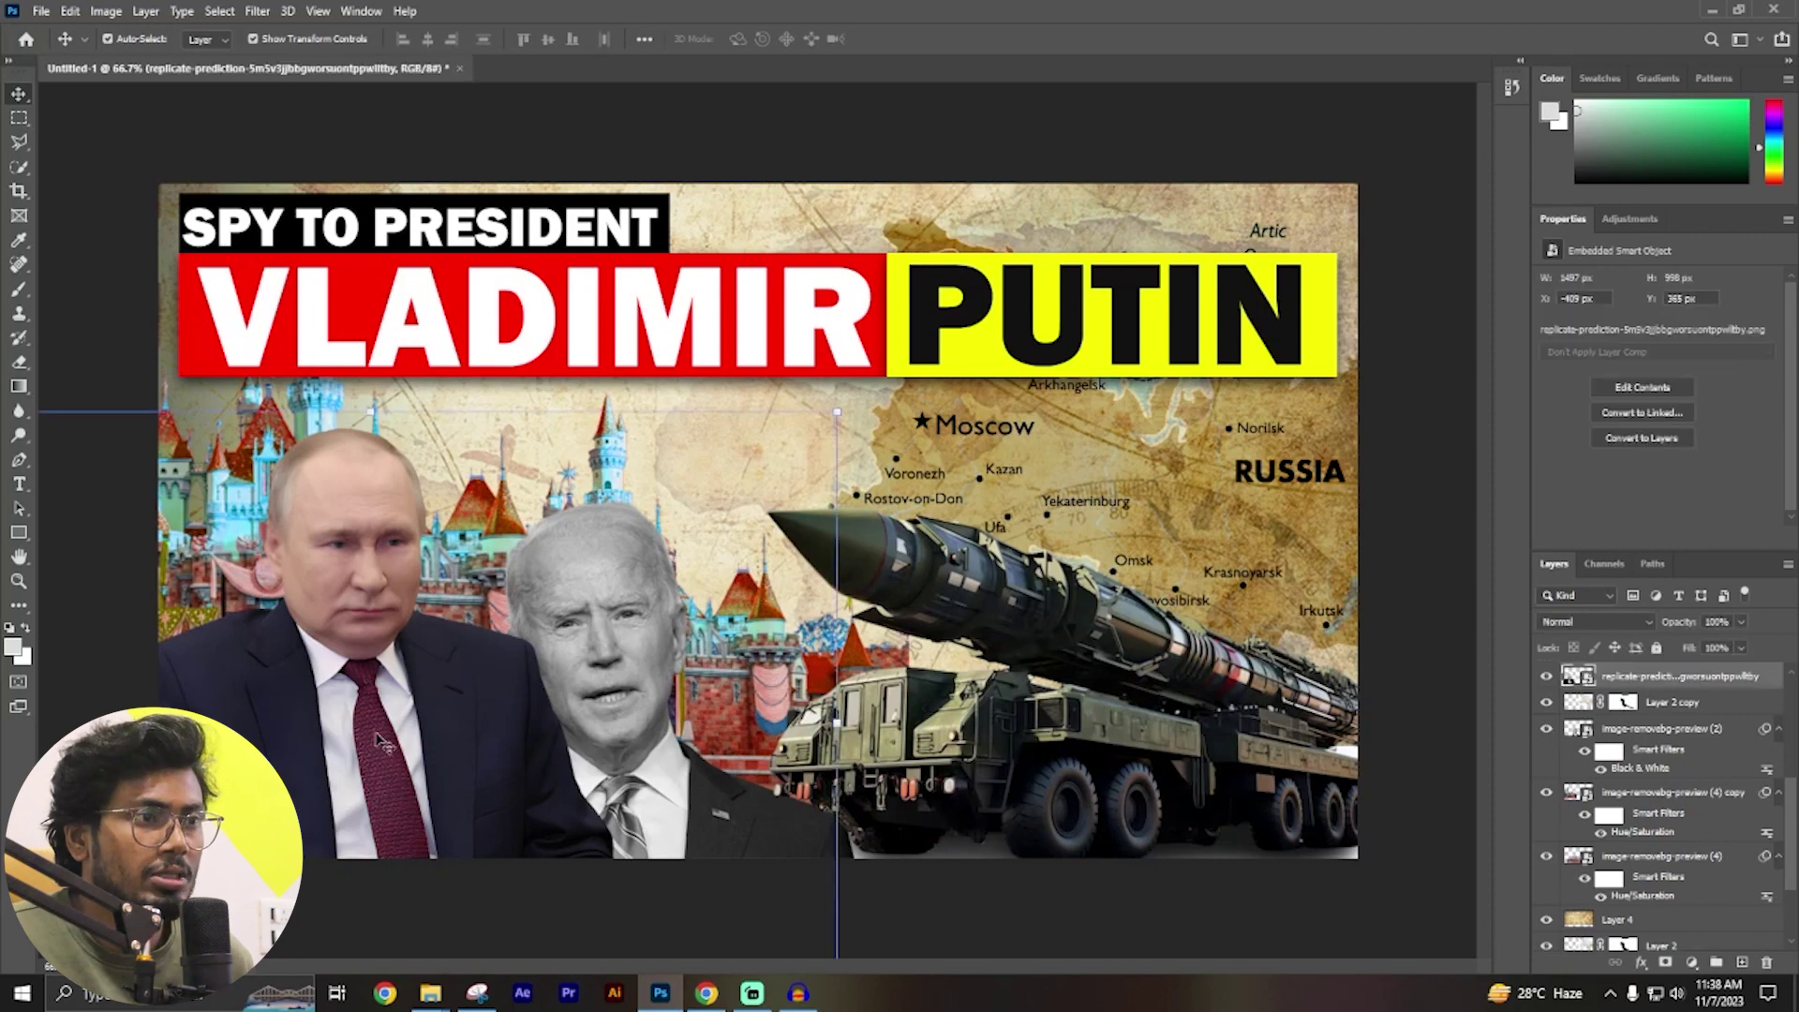
pyautogui.click(1640, 962)
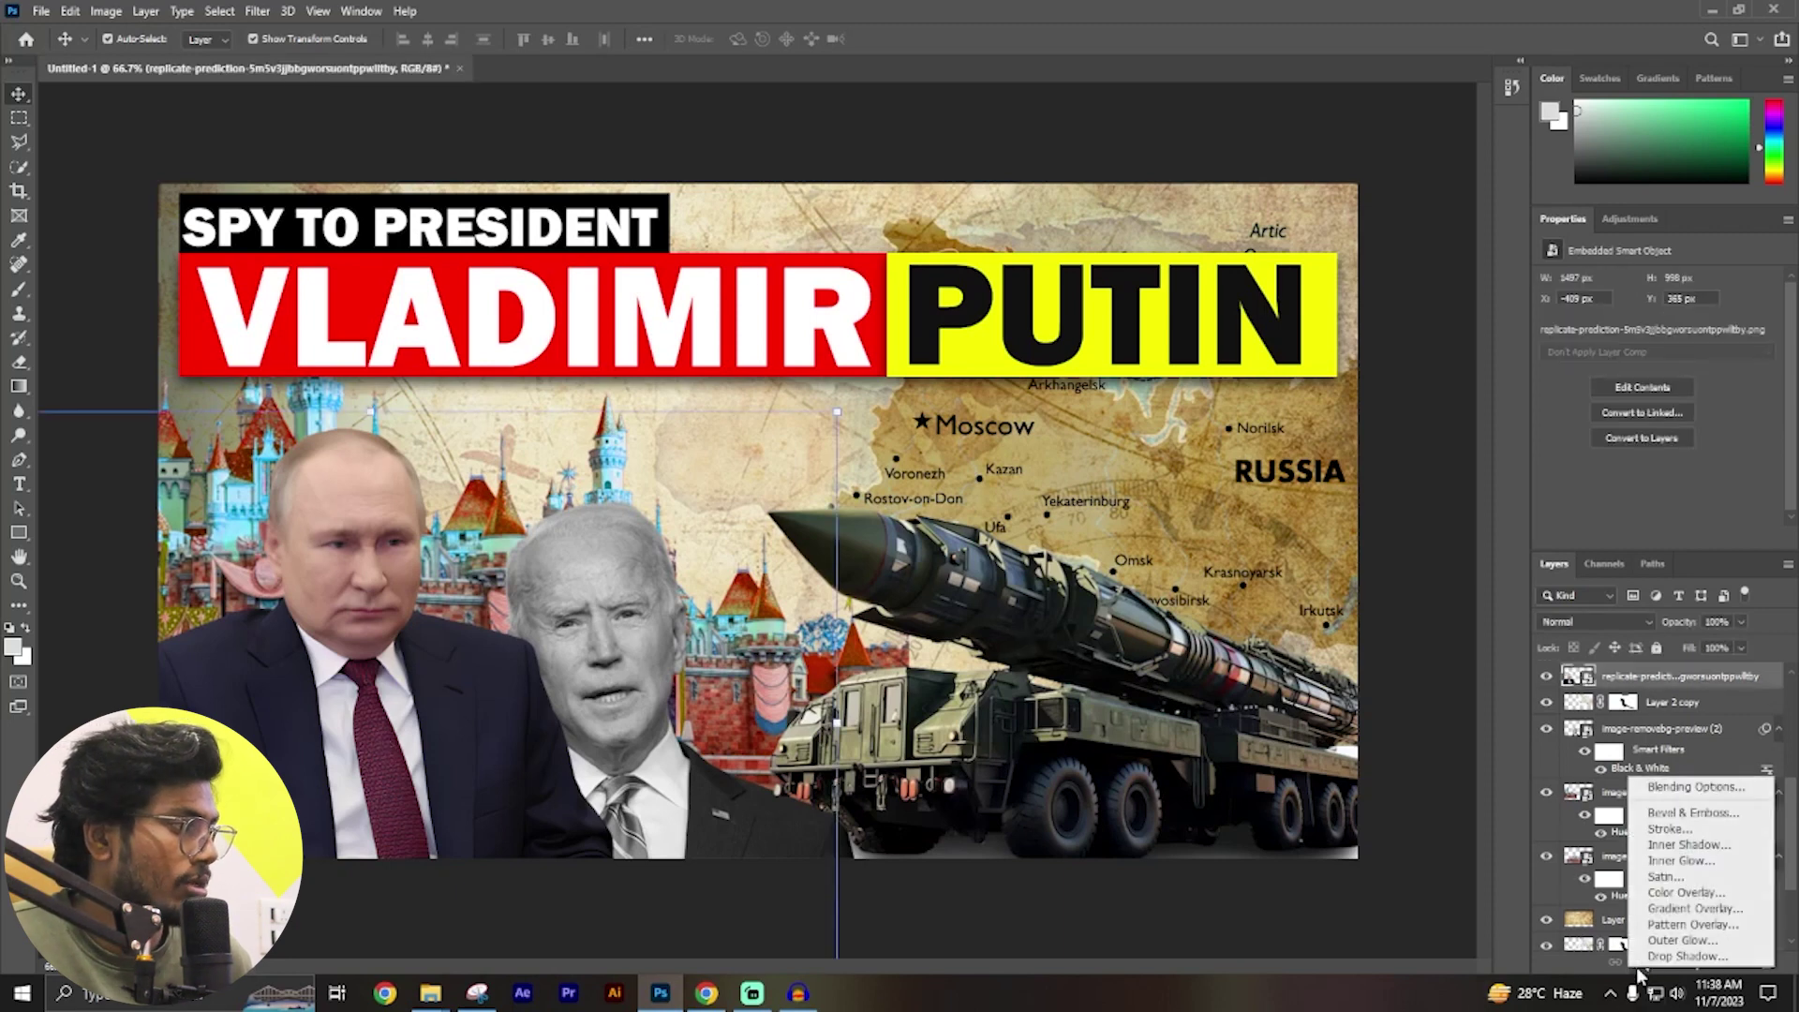
pyautogui.click(1663, 959)
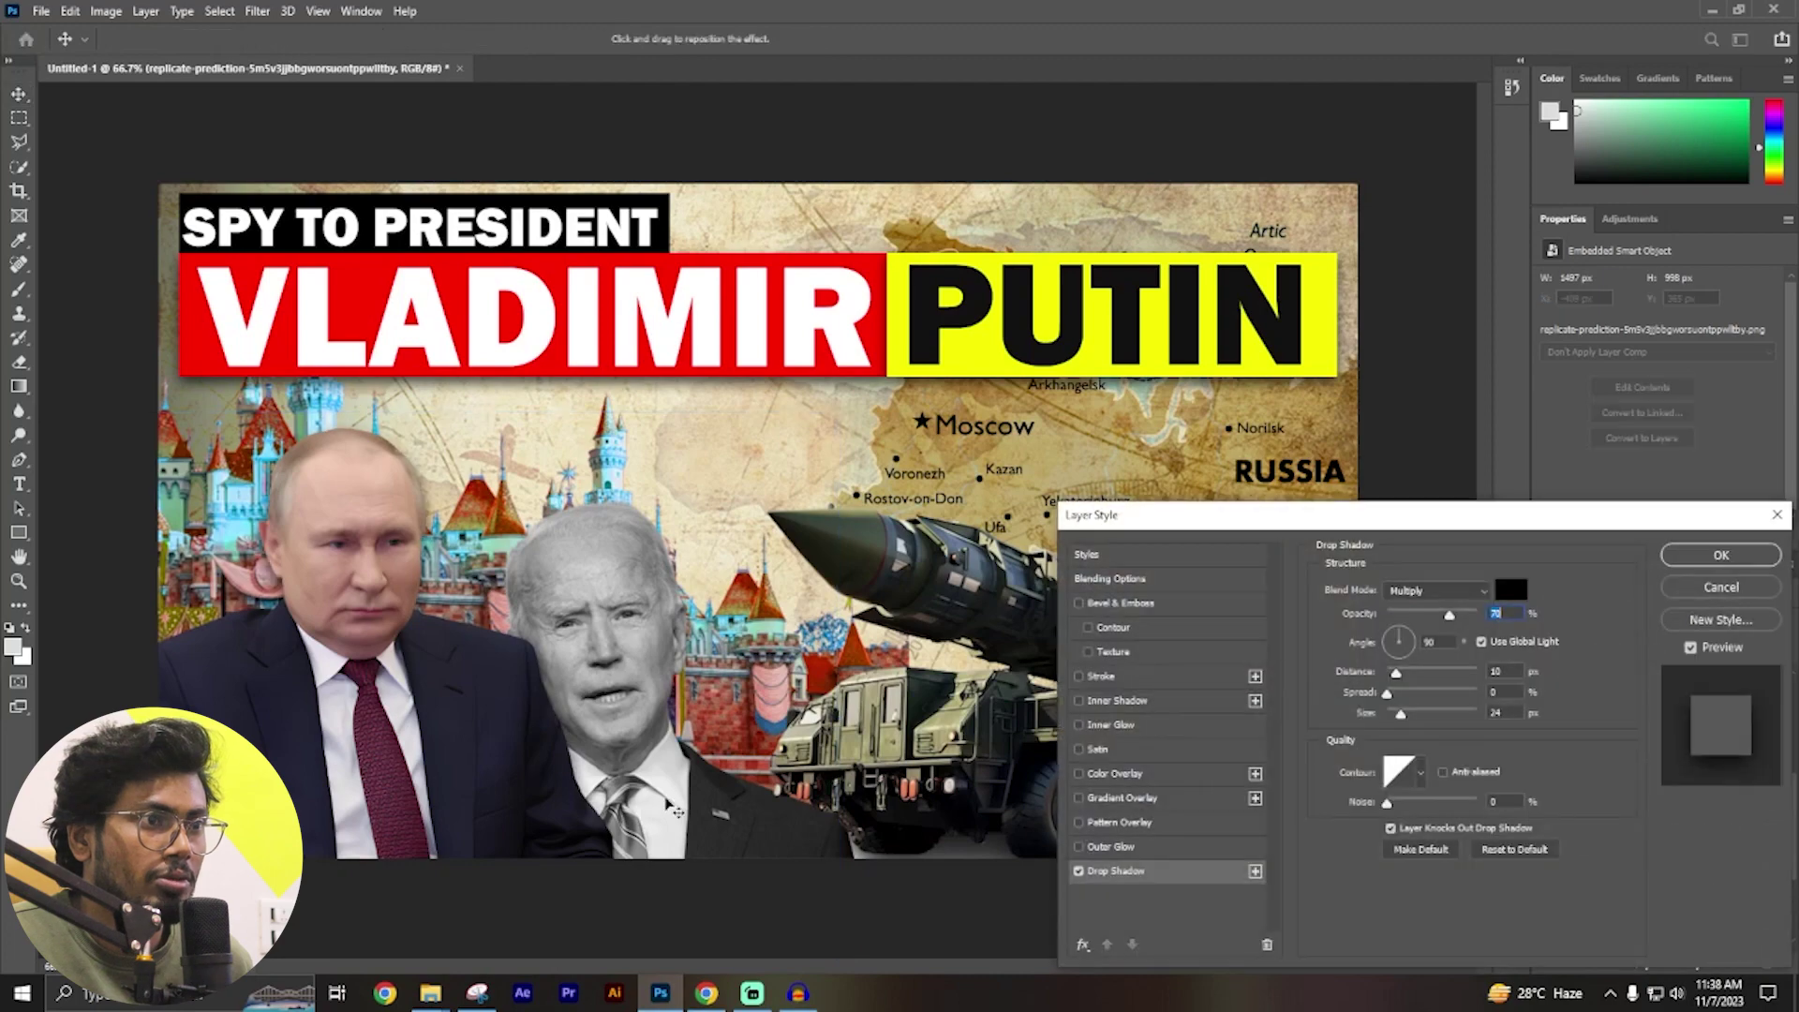
pyautogui.click(1721, 555)
# Add matching drop shadows to the Biden and missile truck layers, then reselect Putin's layer.
pyautogui.click(650, 614)
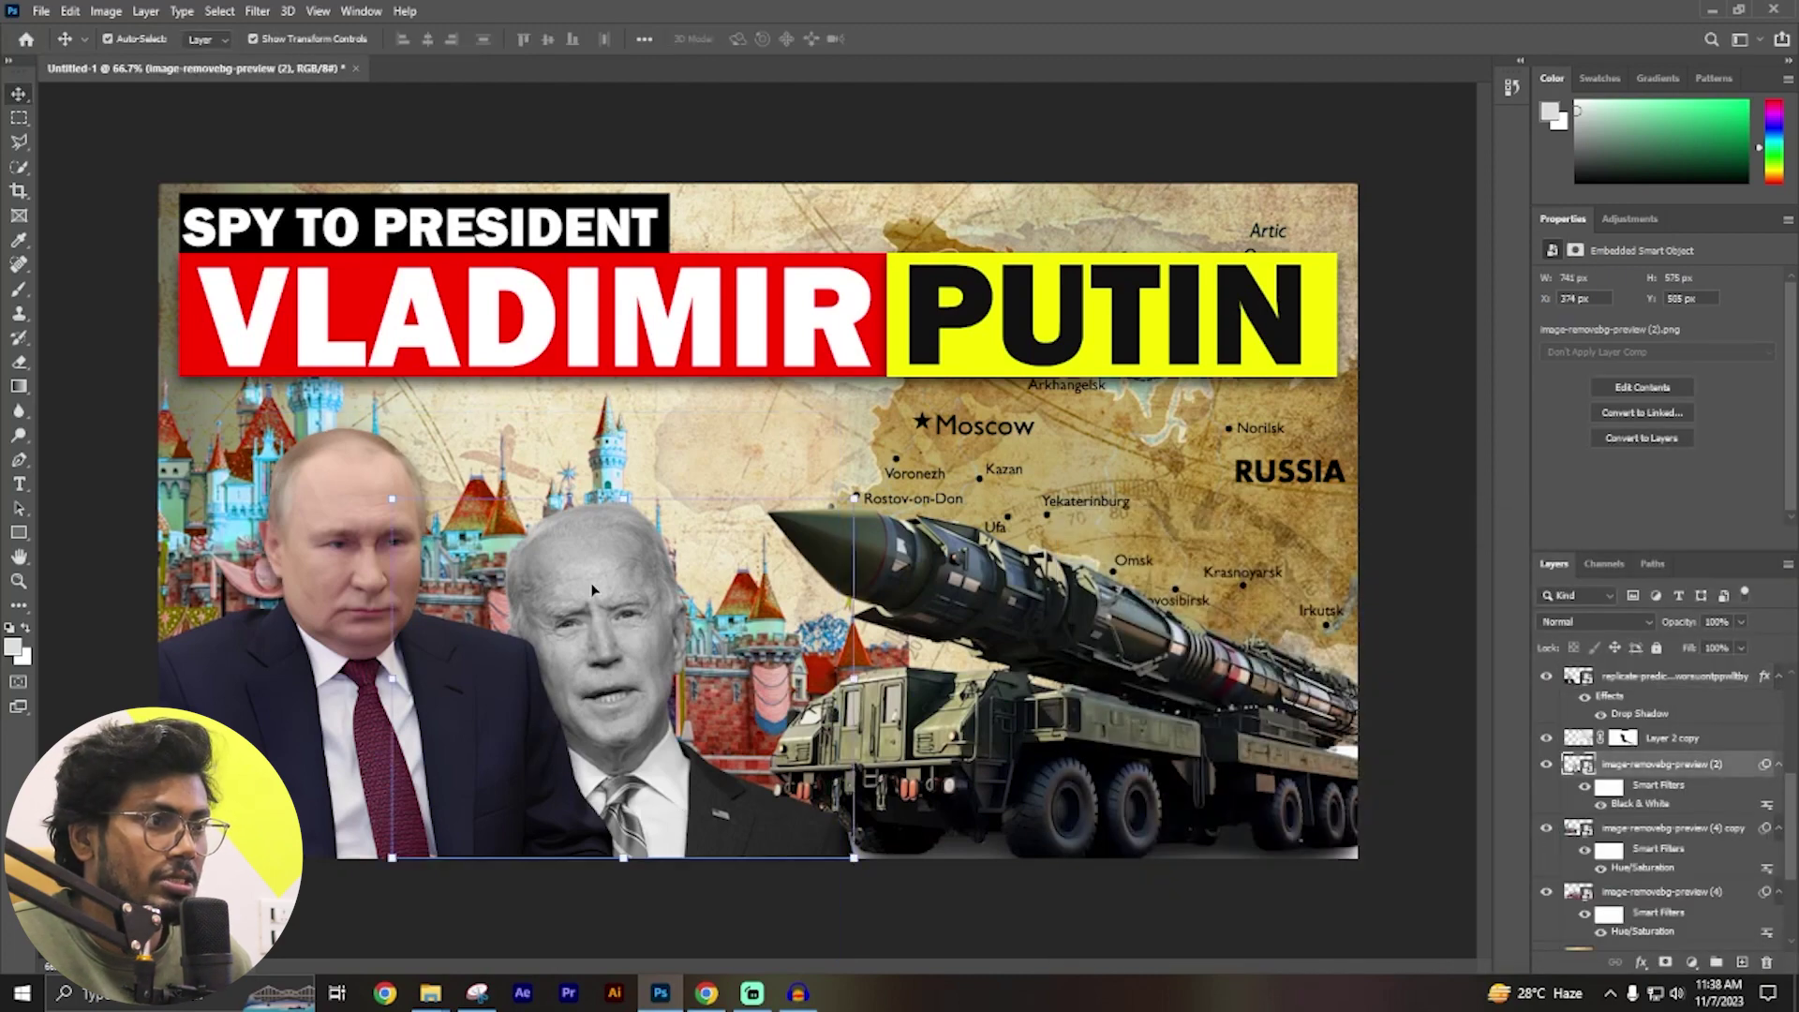
pyautogui.click(1640, 962)
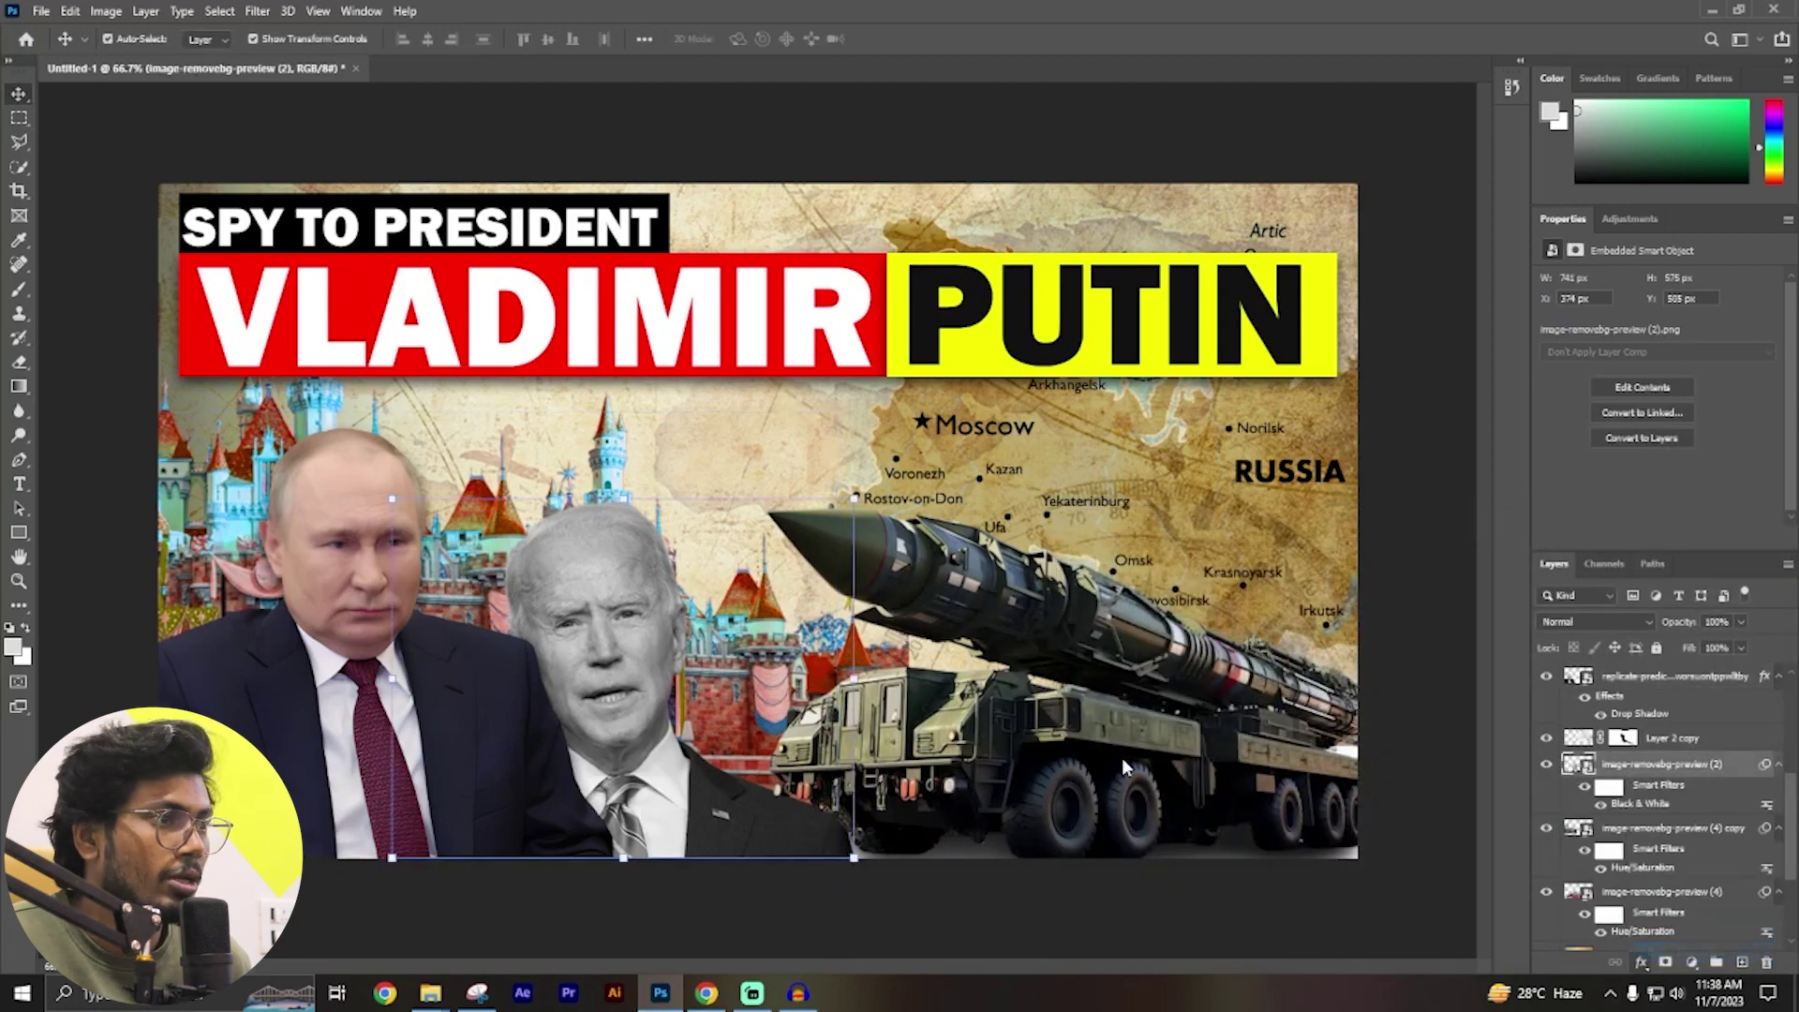
pyautogui.click(1720, 559)
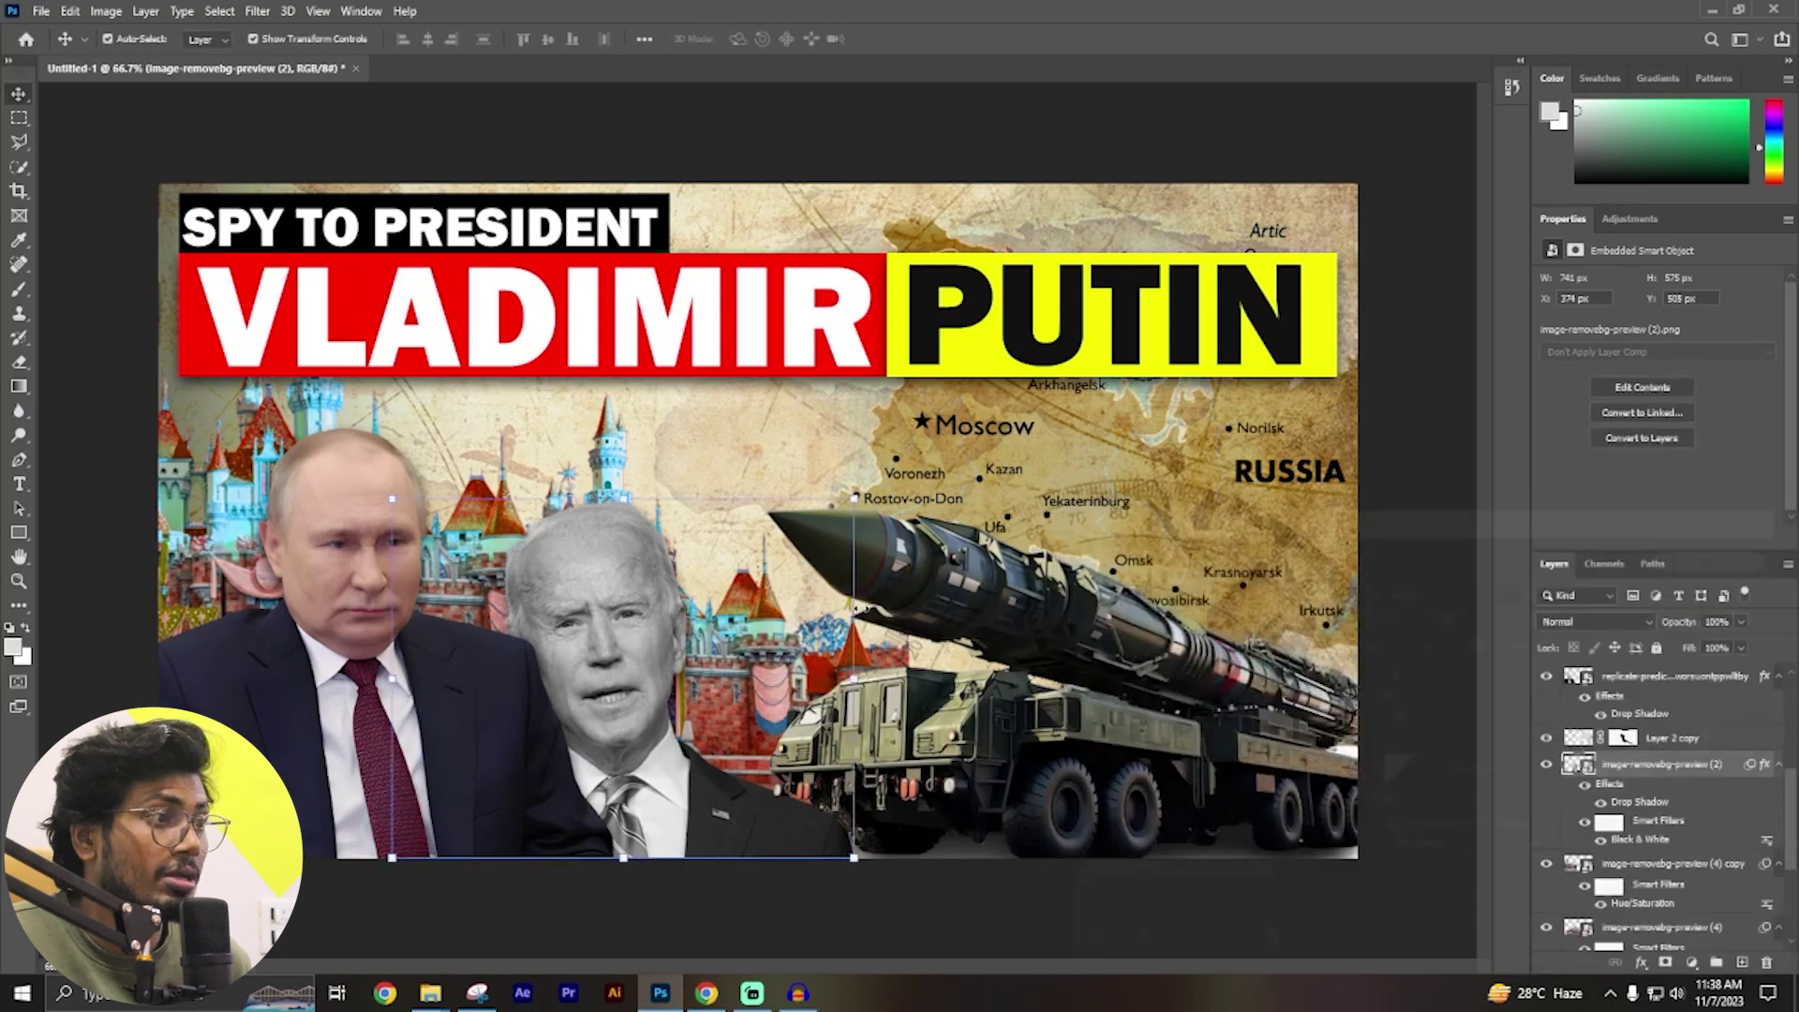
pyautogui.click(969, 585)
pyautogui.click(1640, 962)
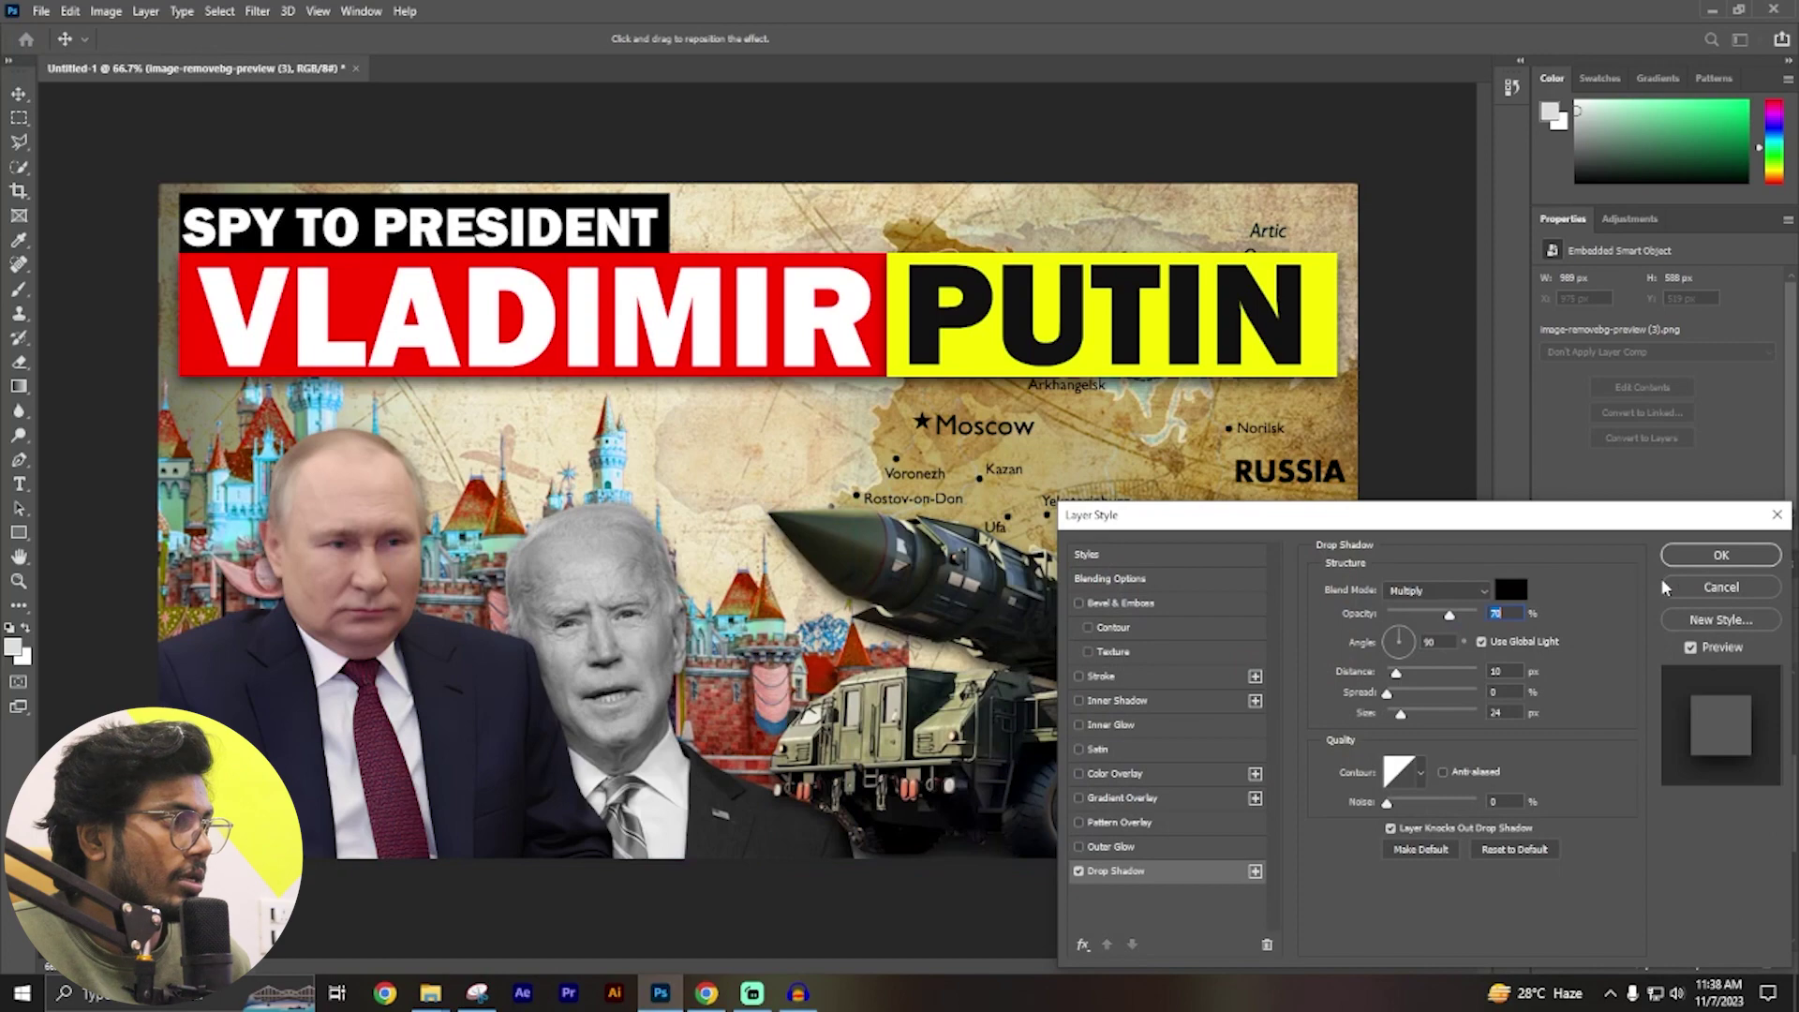
pyautogui.click(1720, 556)
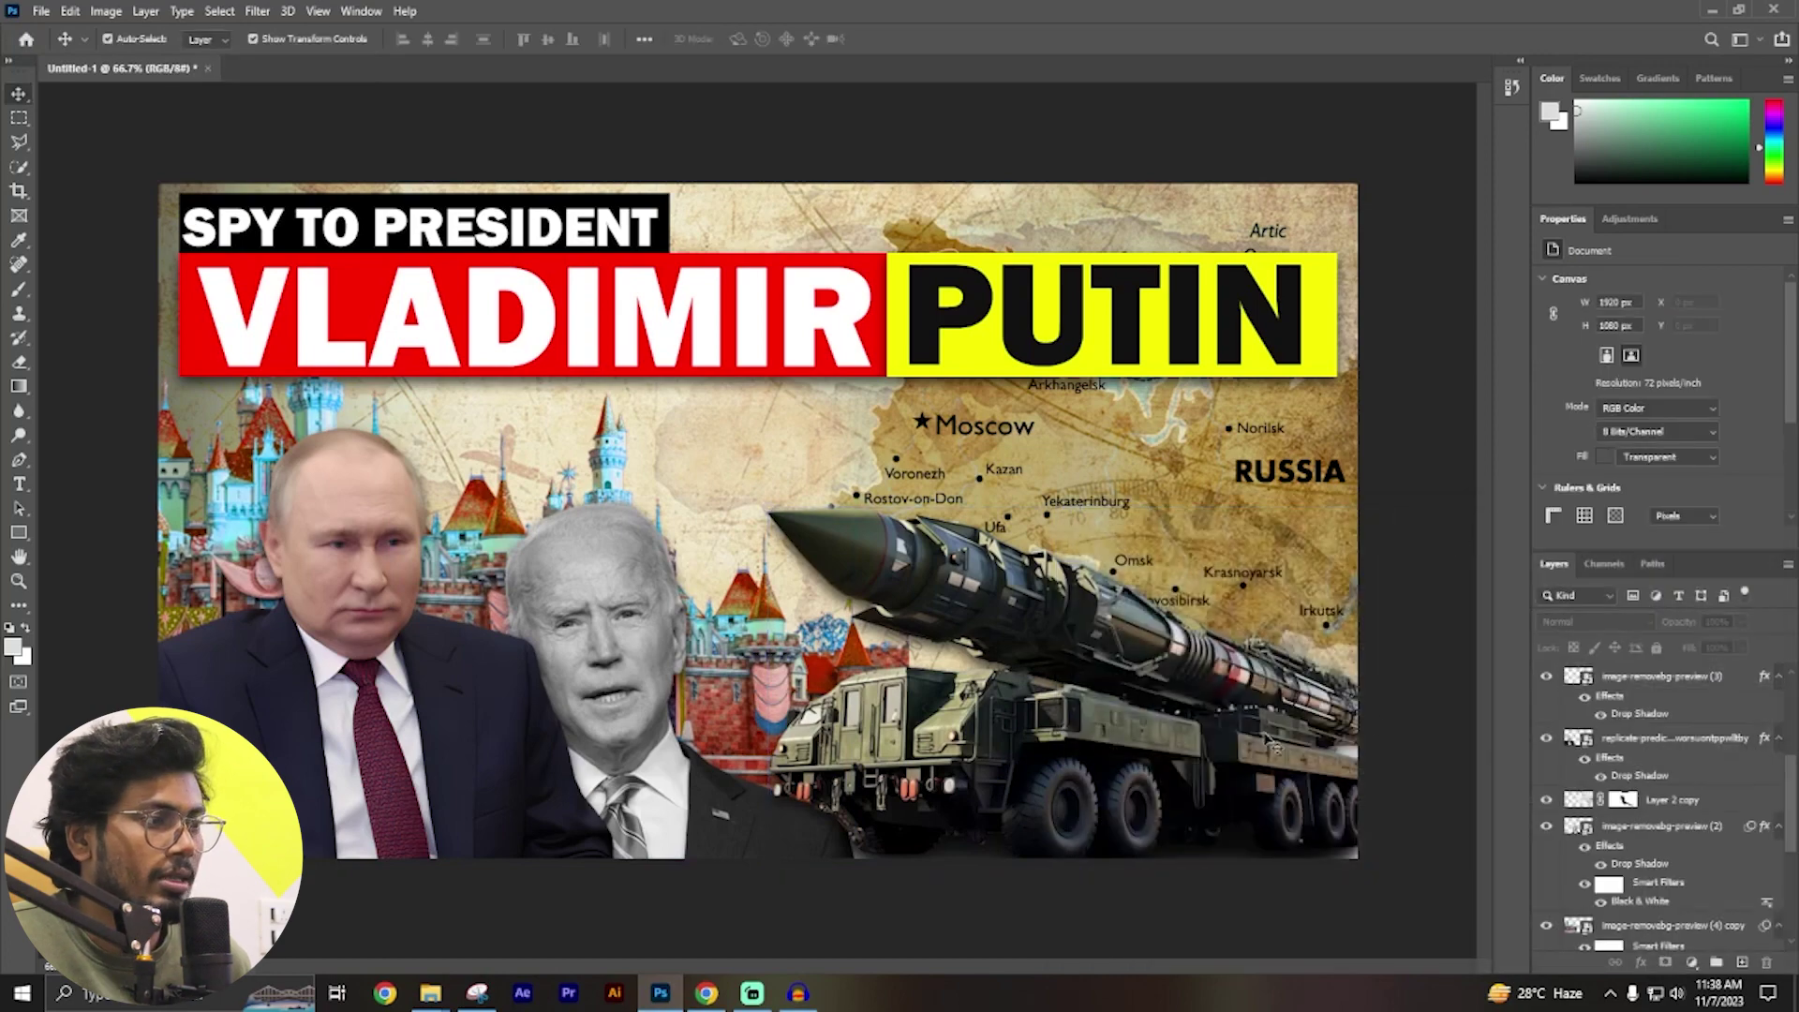
pyautogui.click(372, 540)
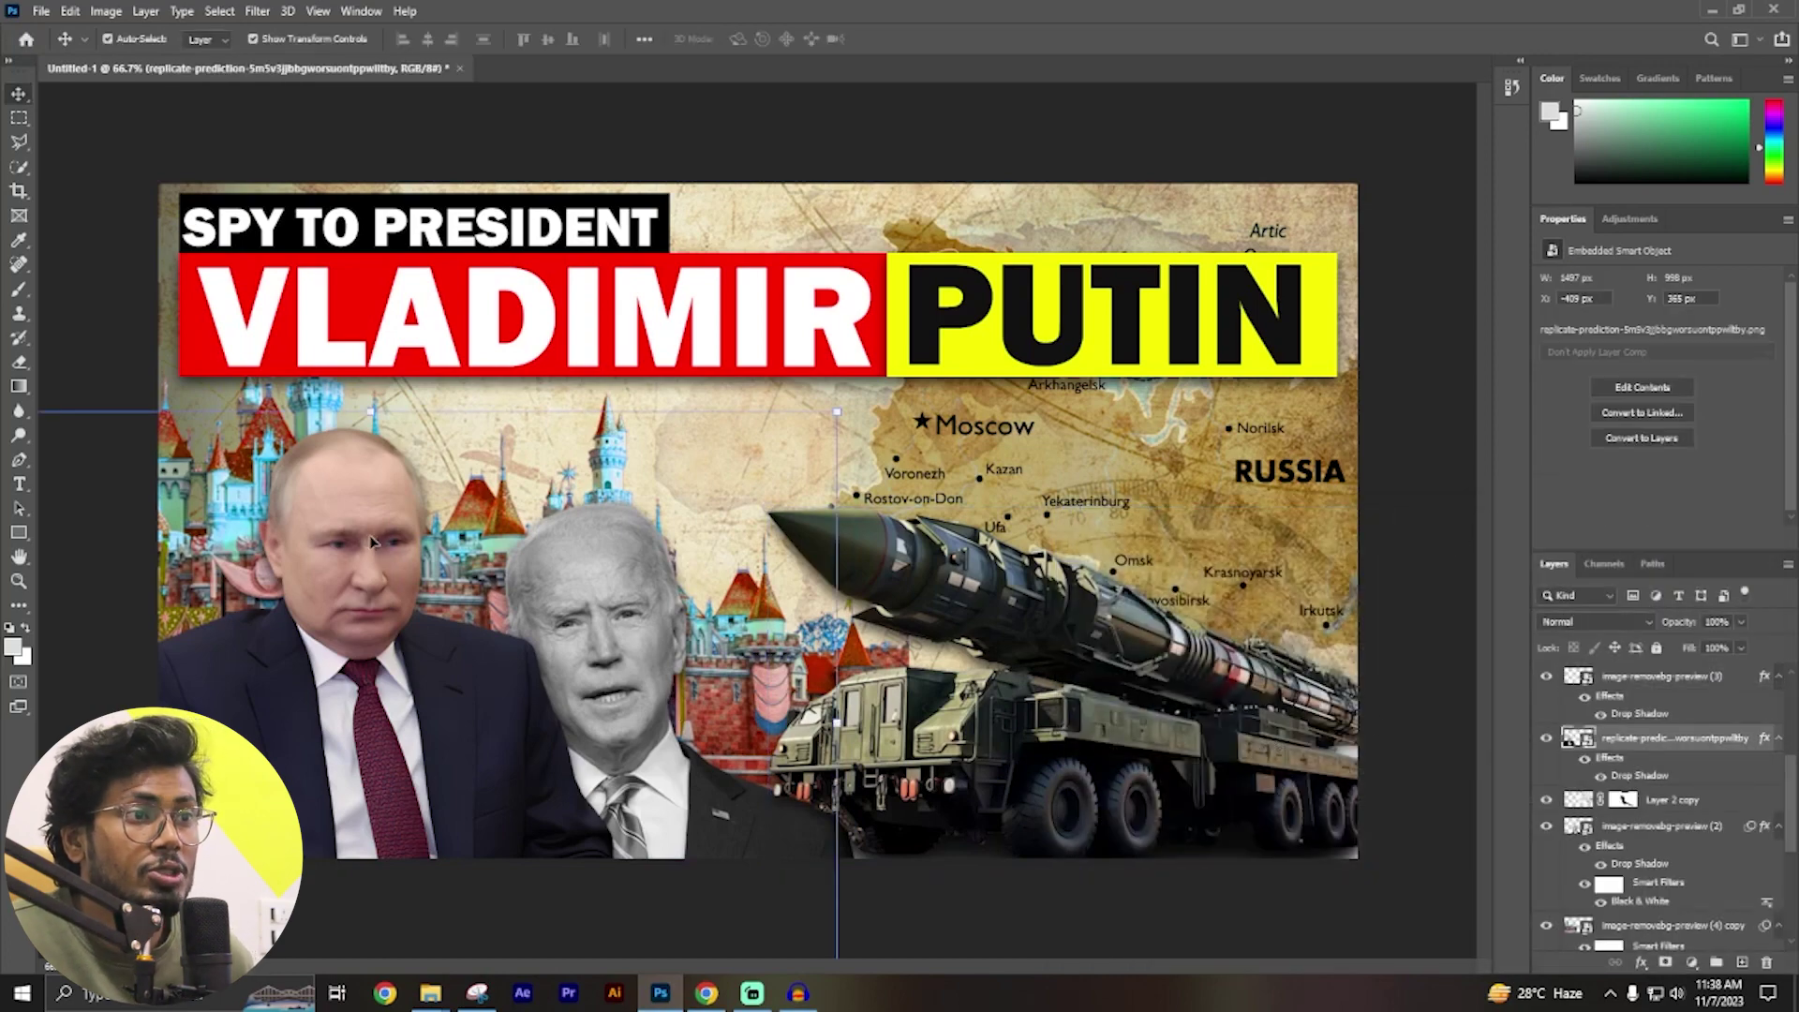
pyautogui.click(1640, 963)
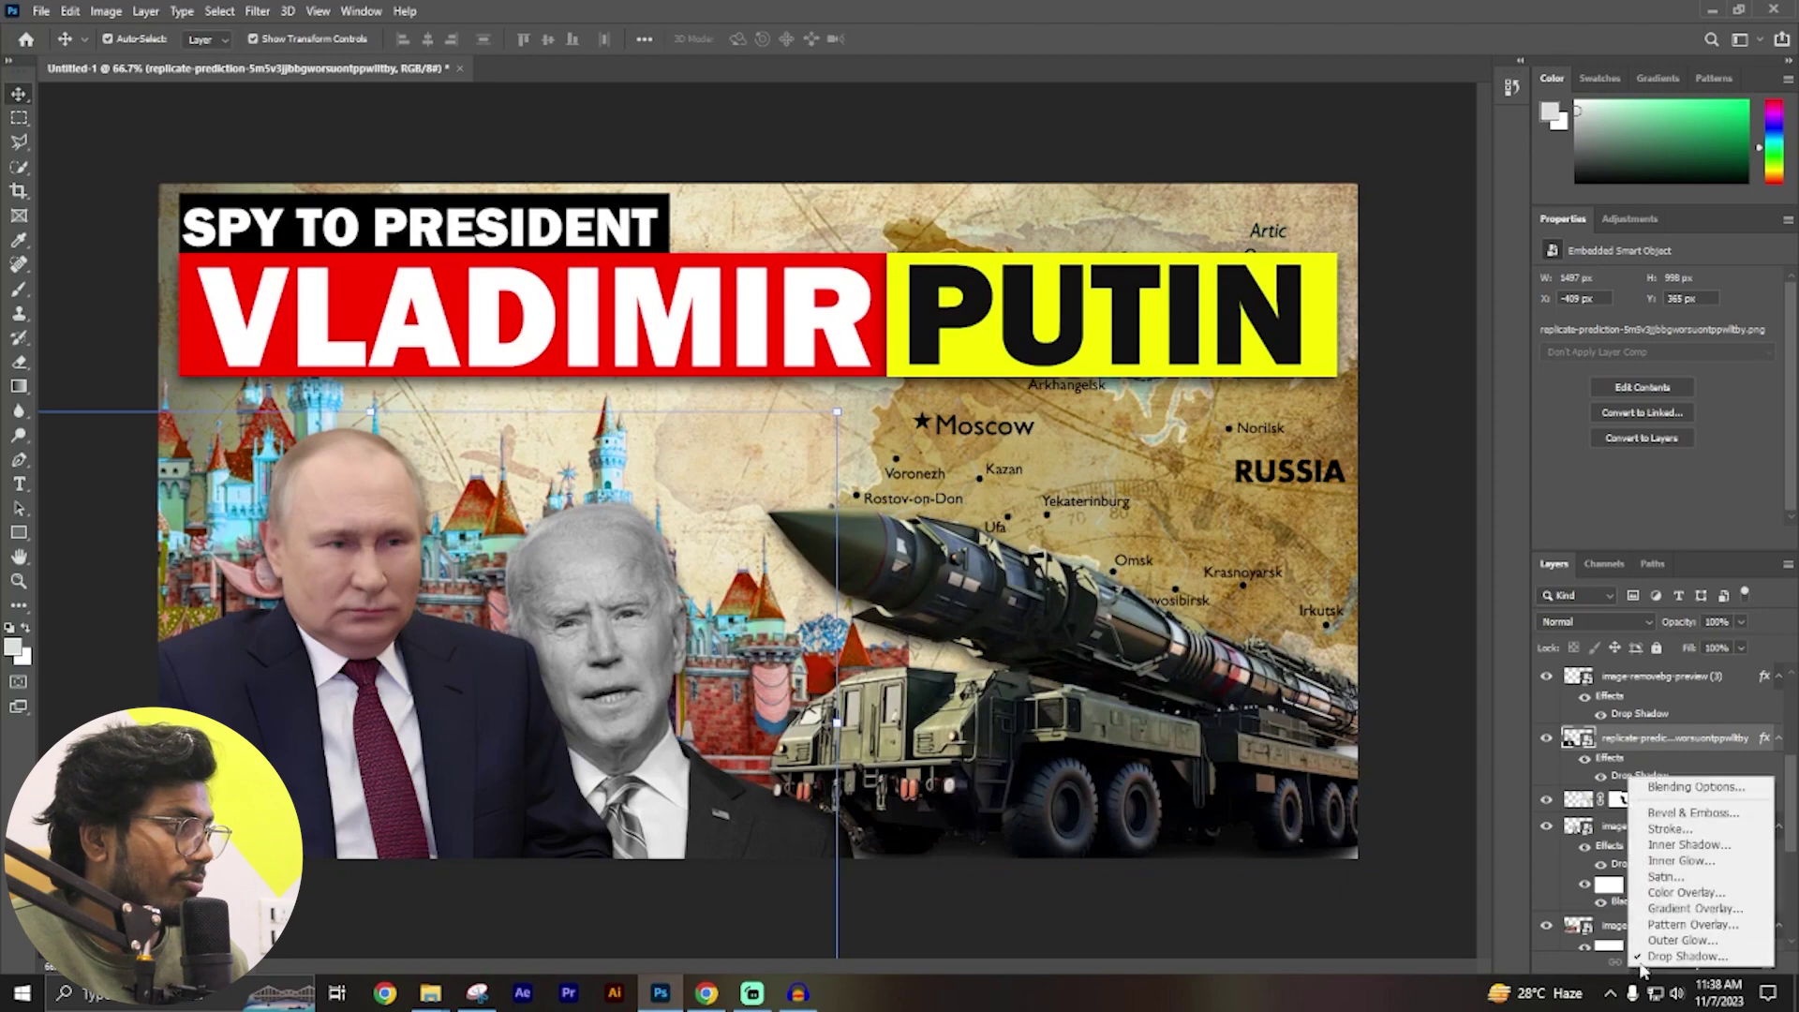
pyautogui.click(1669, 828)
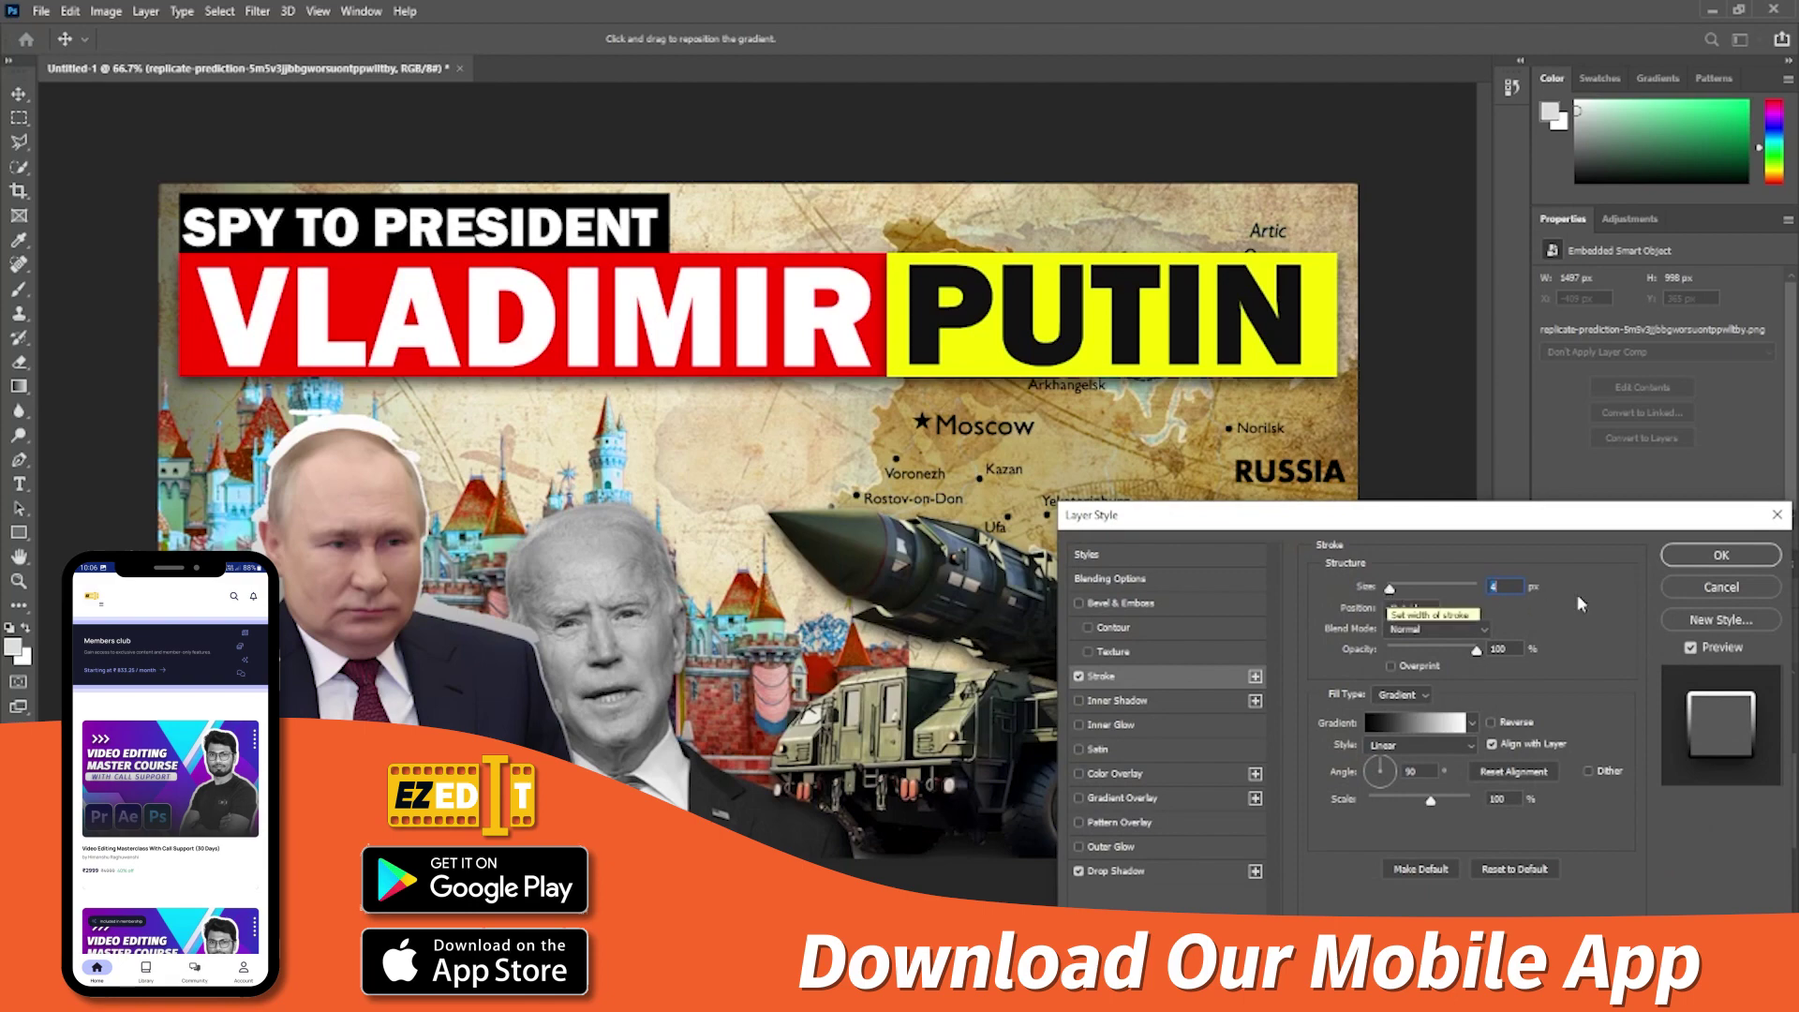
pyautogui.click(1710, 592)
pyautogui.click(1412, 552)
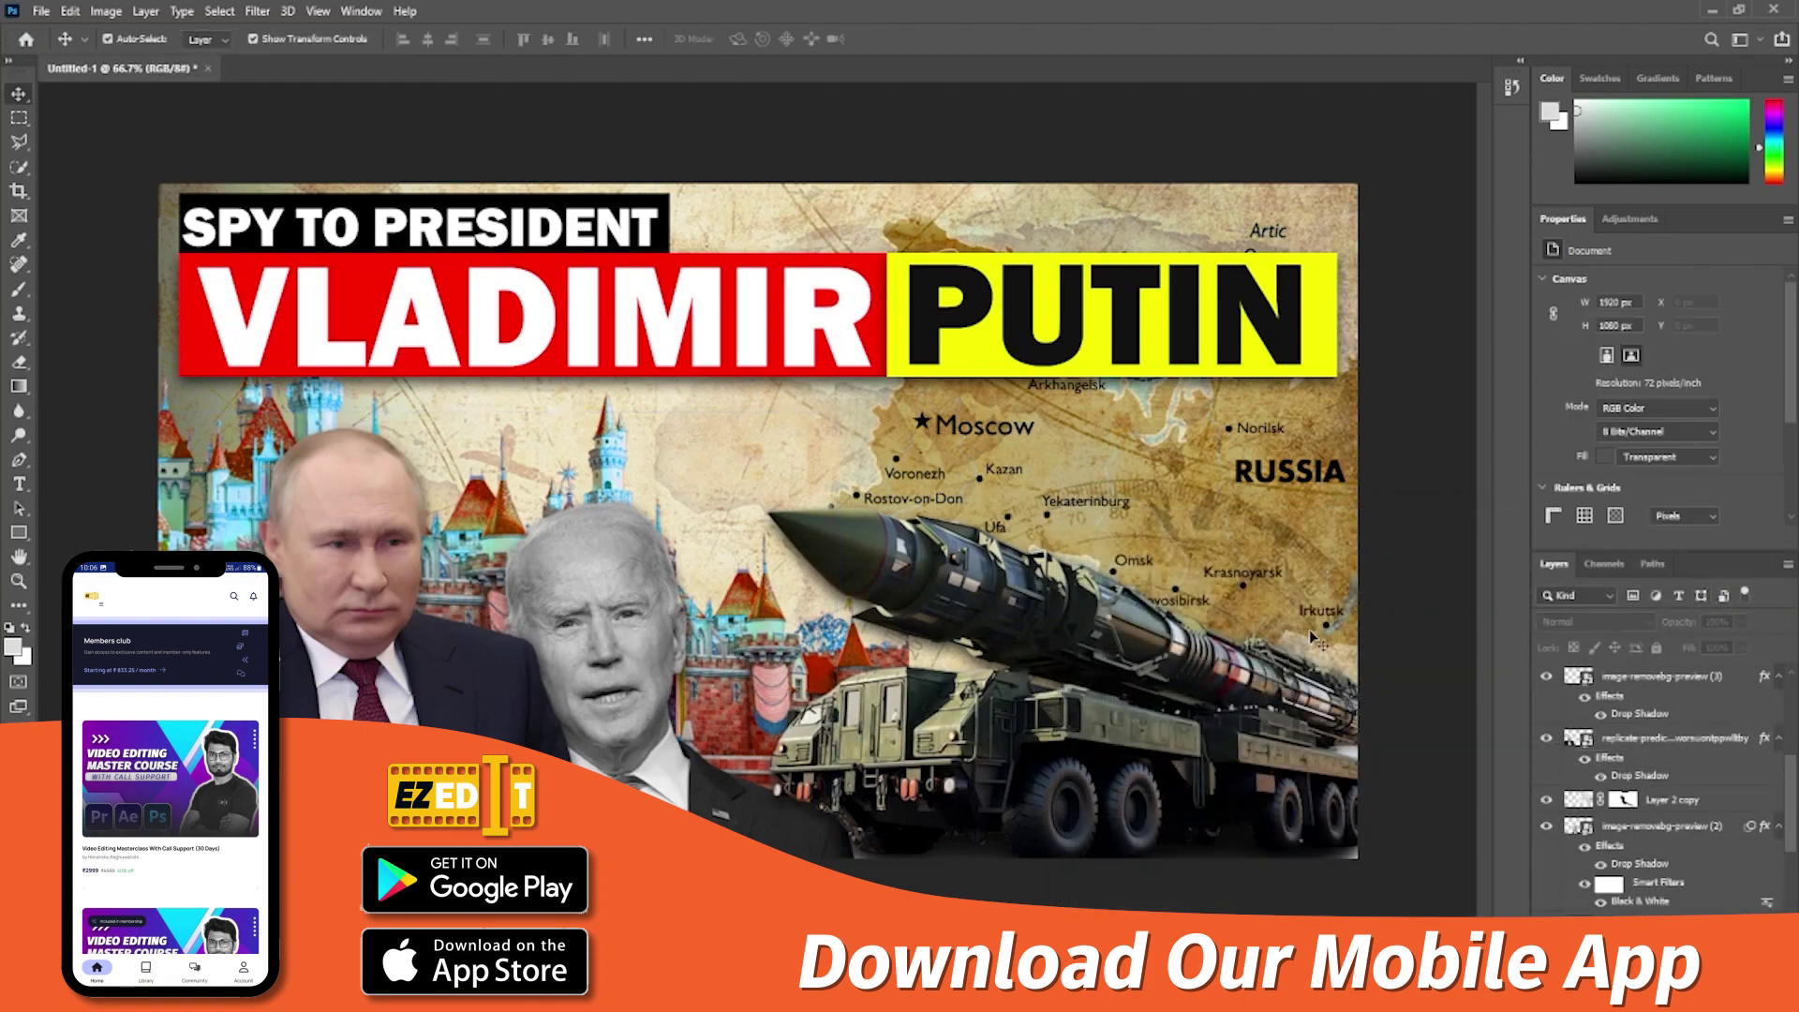